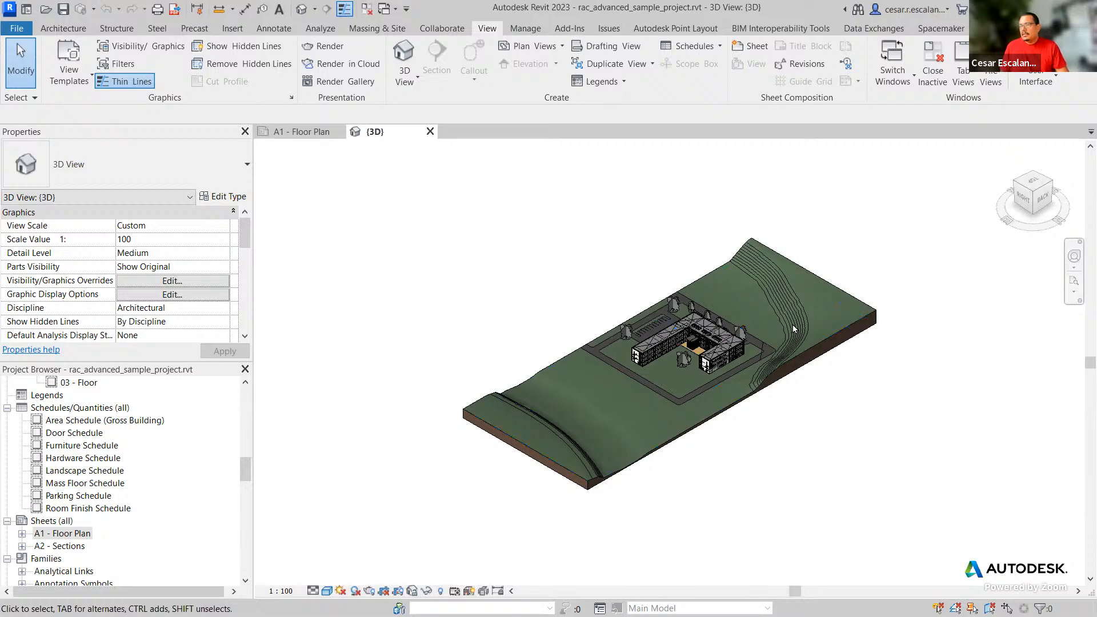
- Move the large Scarlet Oak tree out of the courtyard toward the front road and deselect it
scroll(769, 334, up, 5)
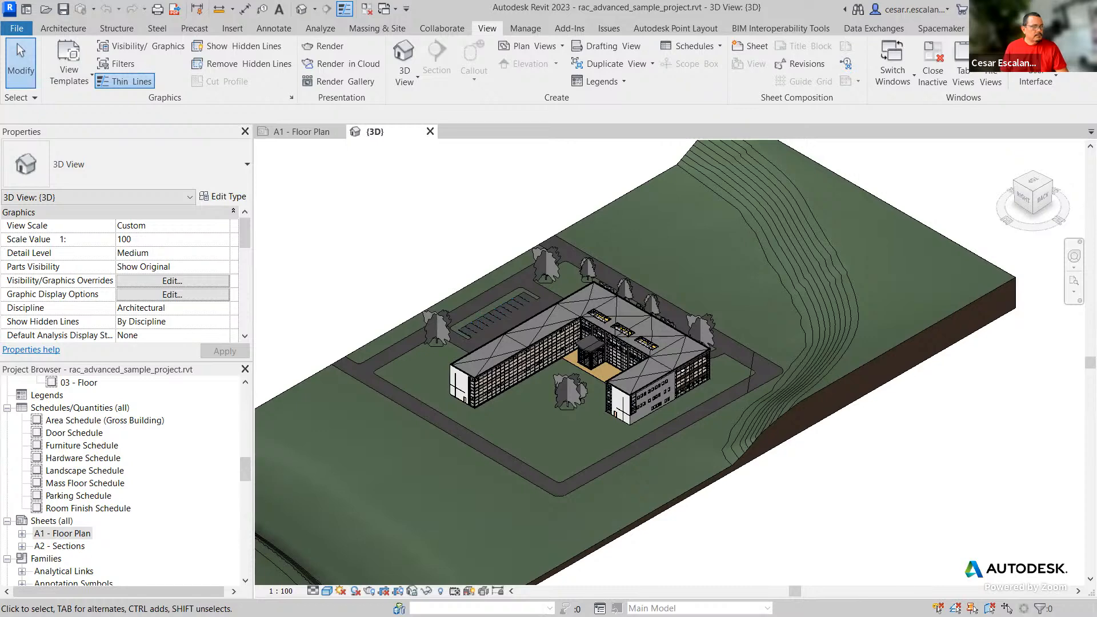
scroll(807, 454, down, 3)
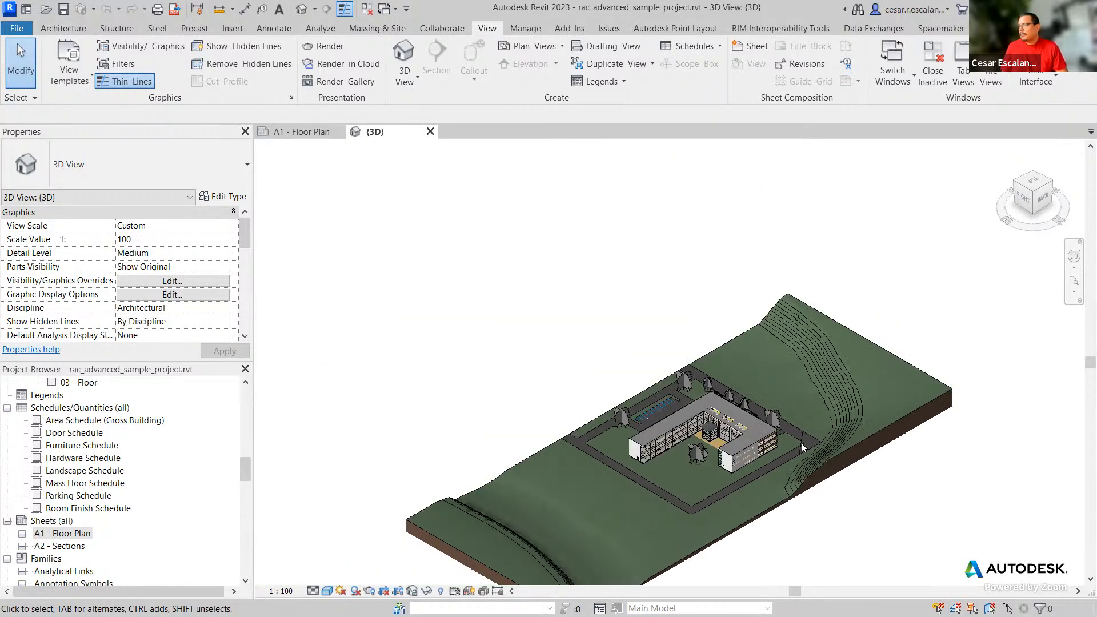
scroll(743, 474, up, 5)
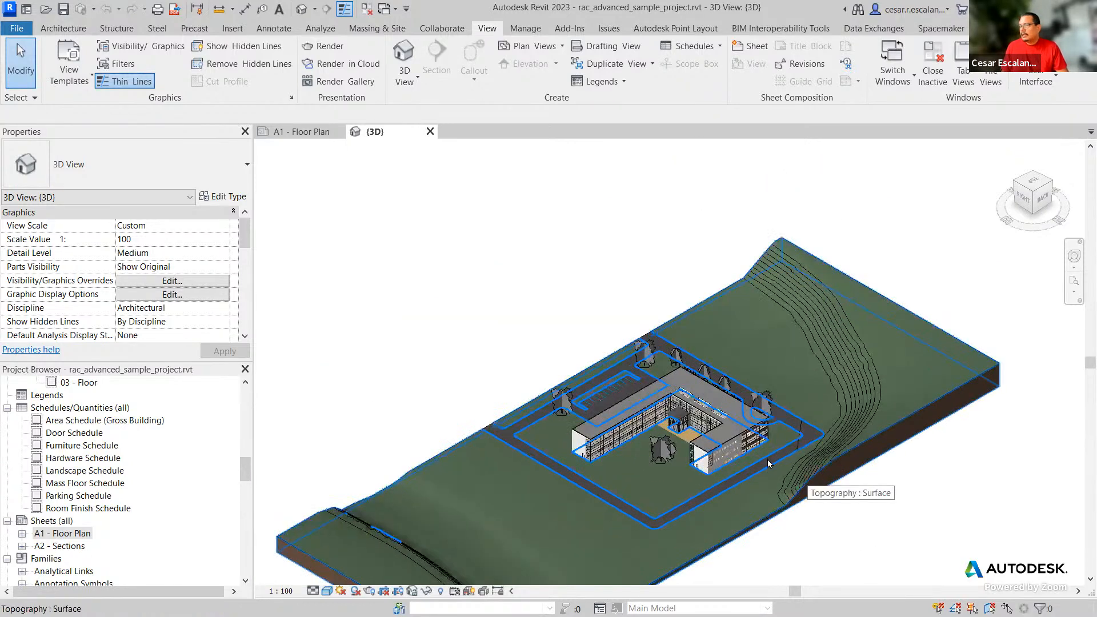
click(657, 457)
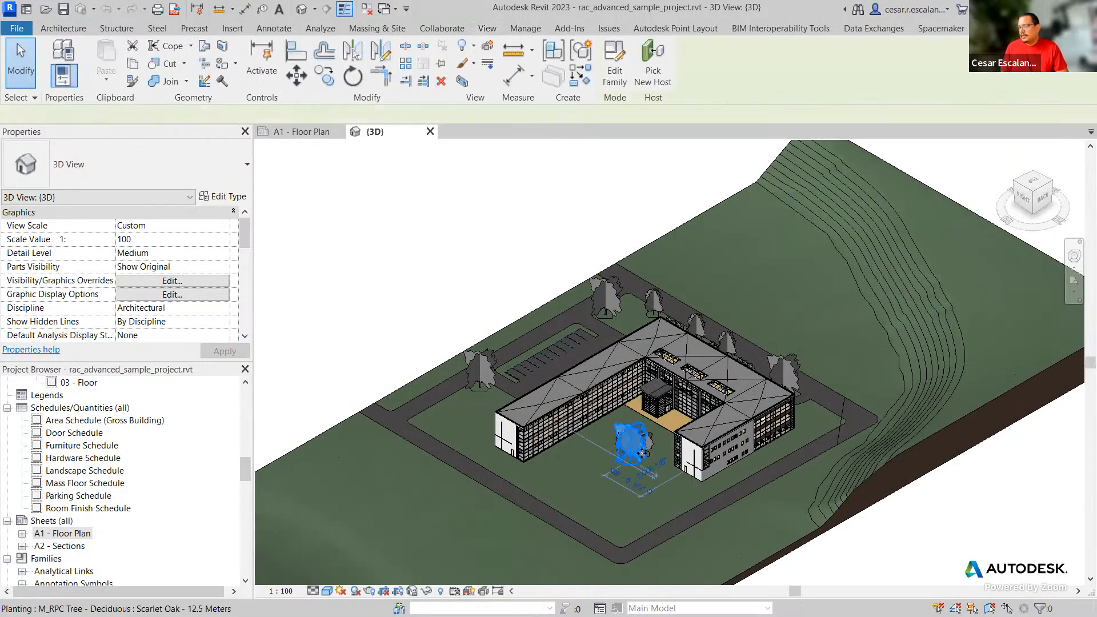
drag(657, 457, 701, 517)
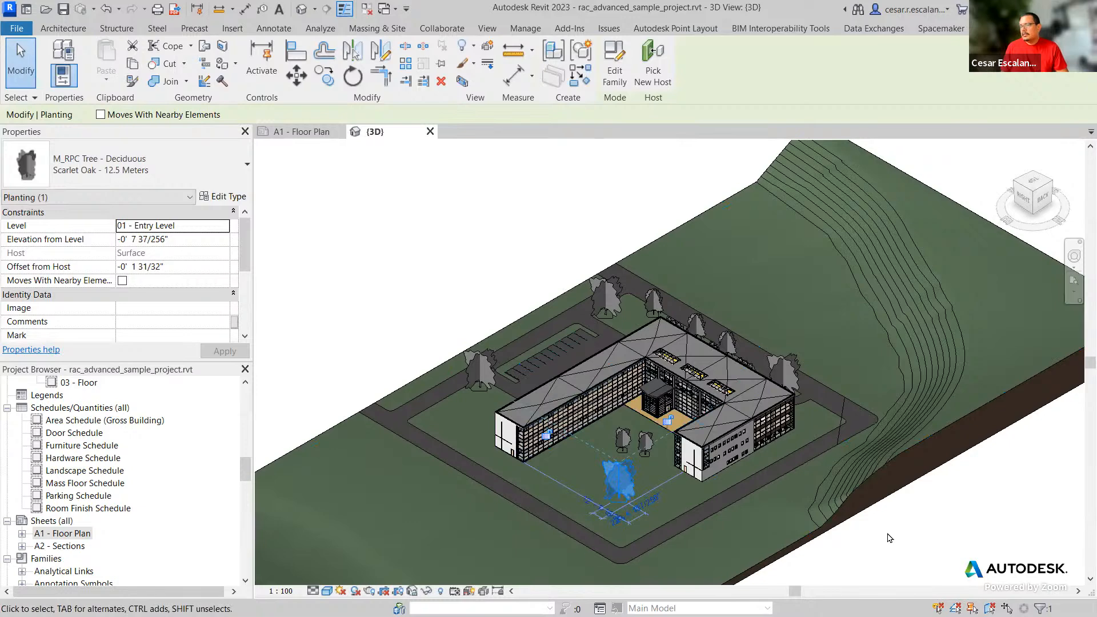
key(Escape)
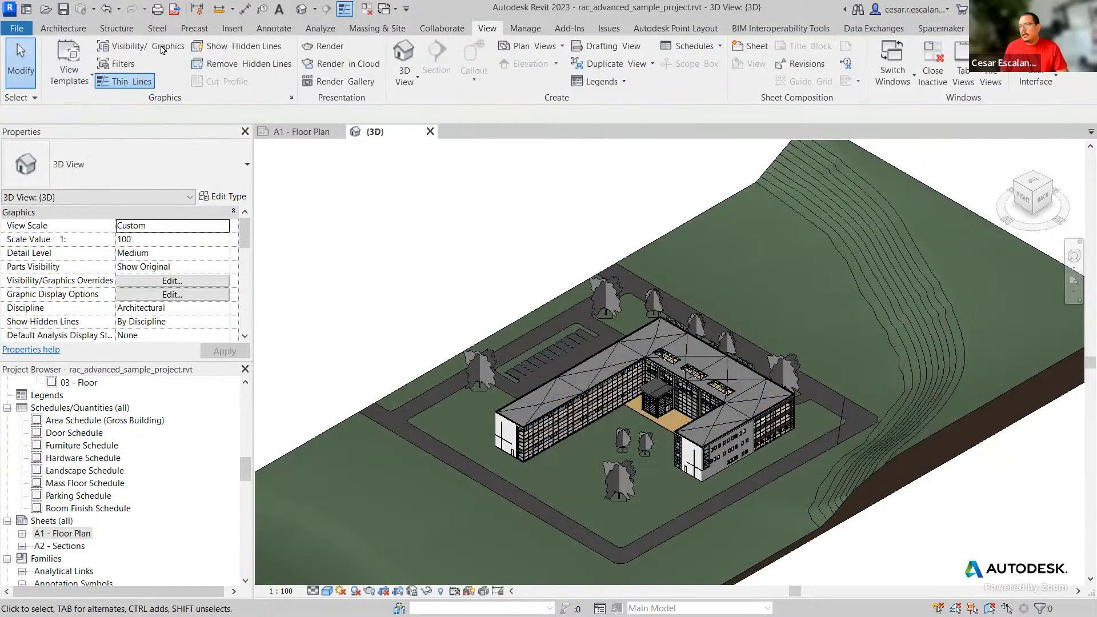
click(118, 10)
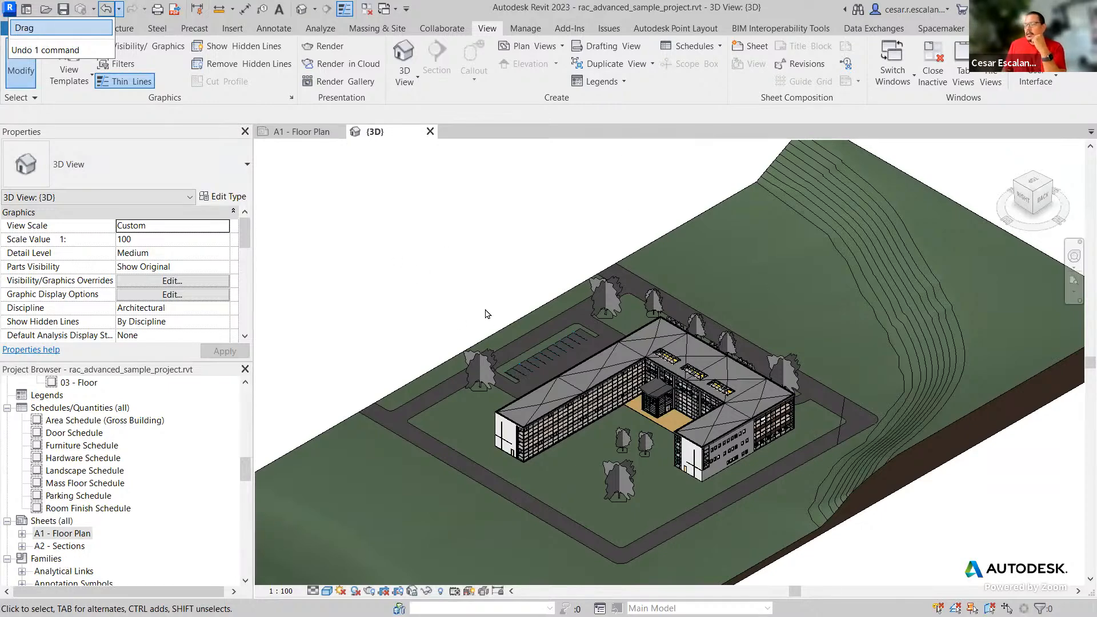
click(355, 221)
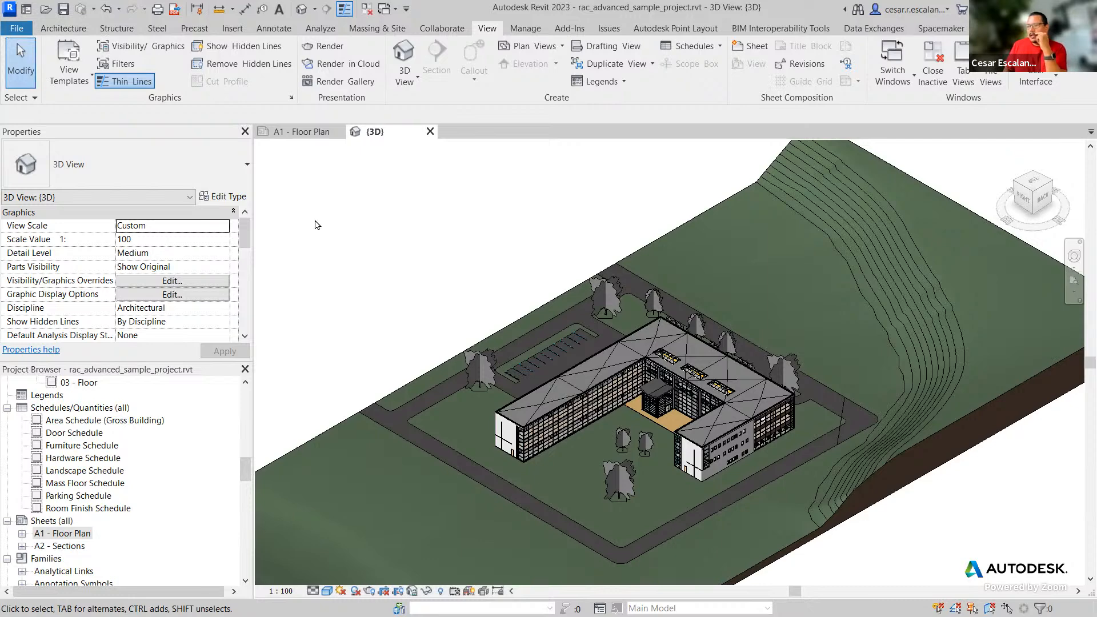
scroll(361, 211, down, 1)
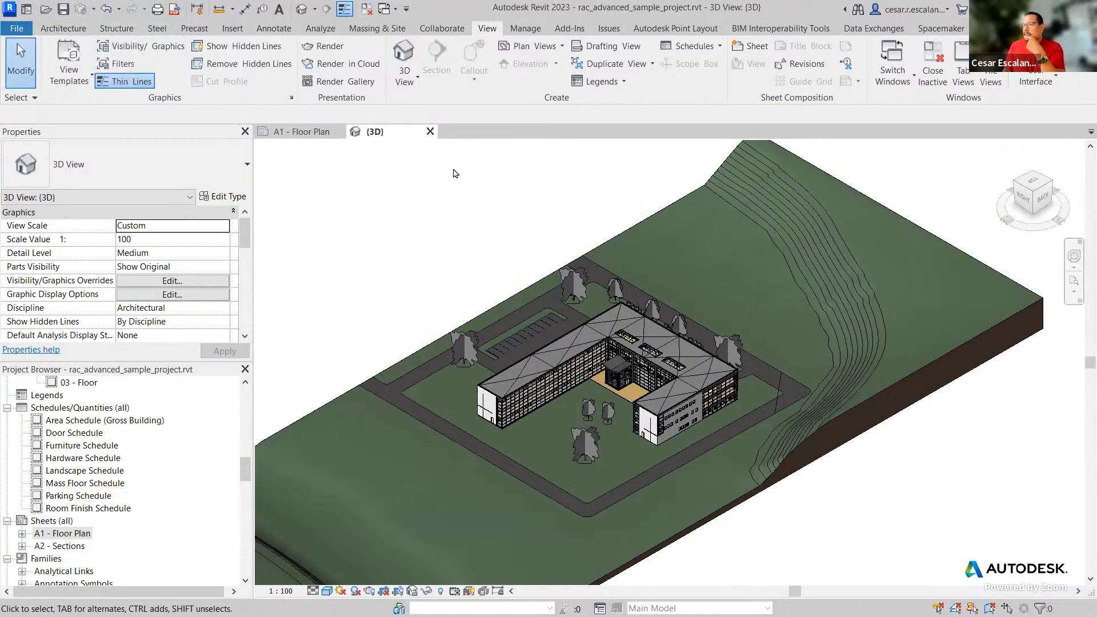
click(1073, 292)
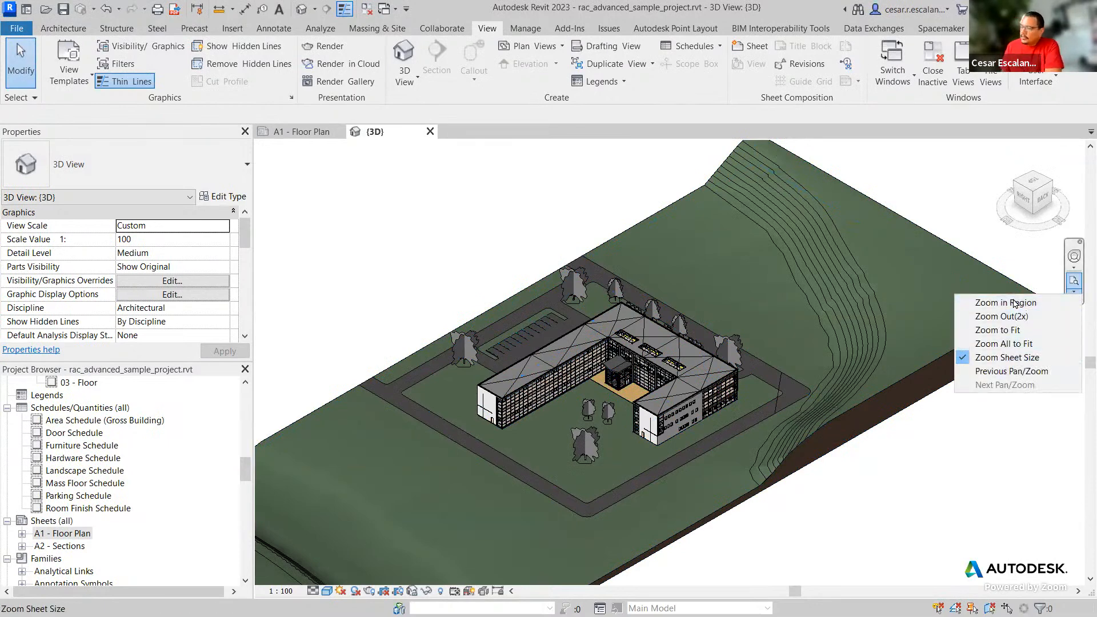
click(1005, 284)
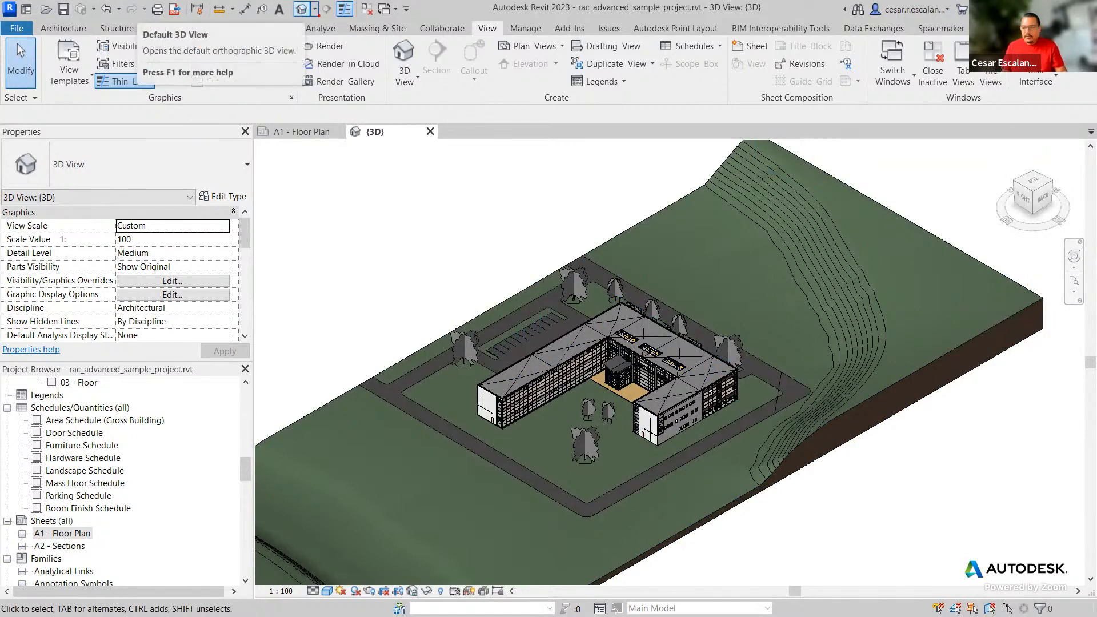
drag(285, 11, 313, 2)
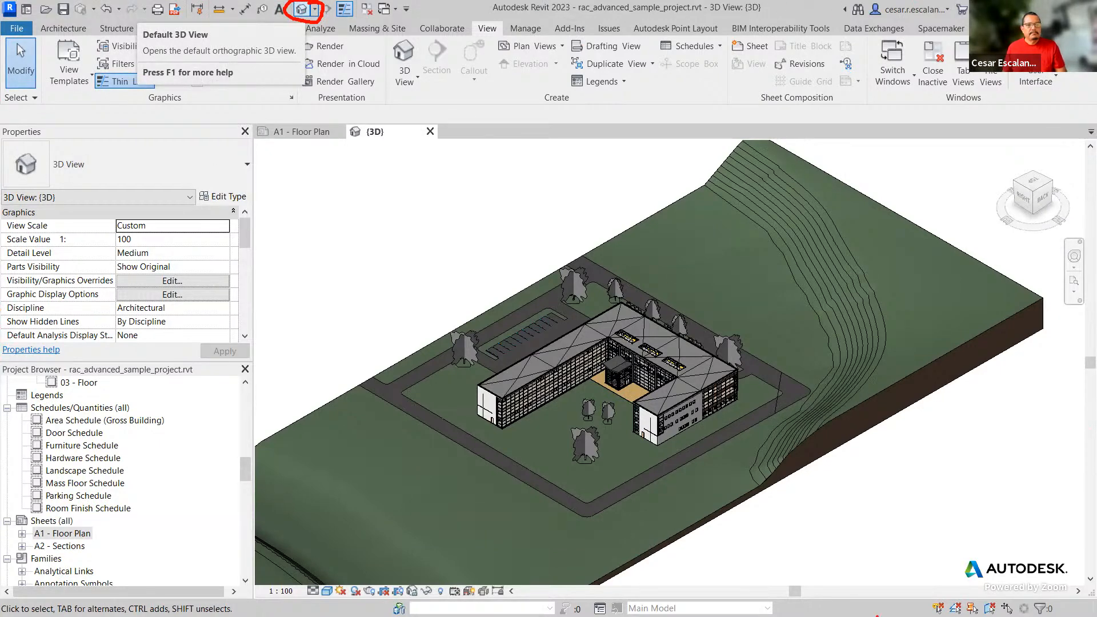
key(Escape)
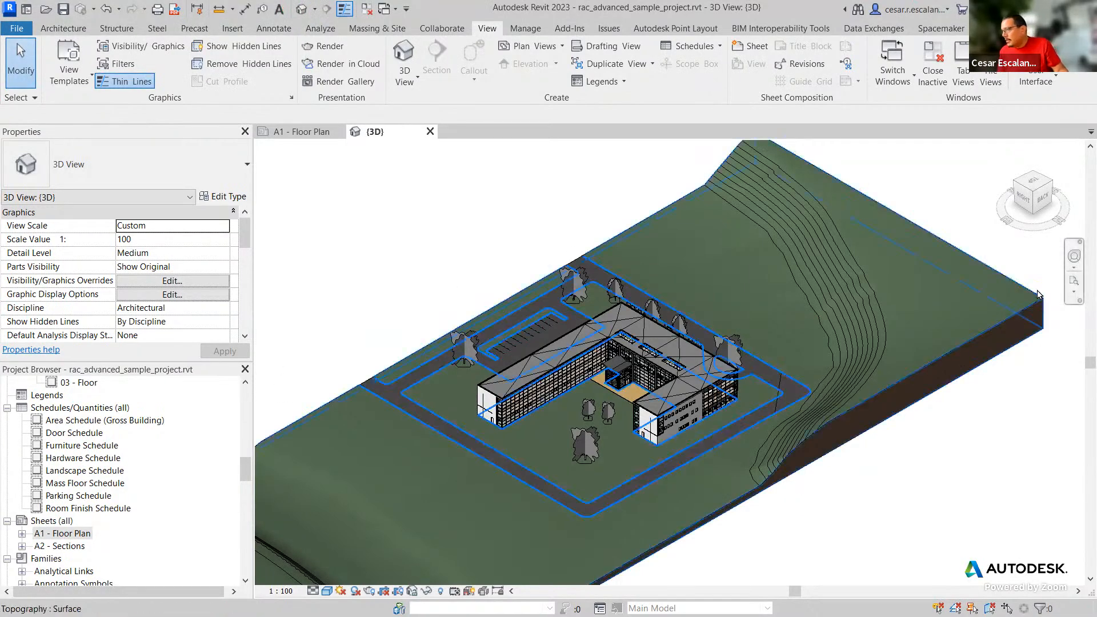
- Turn on the full navigation wheel in the 3D view
click(1074, 260)
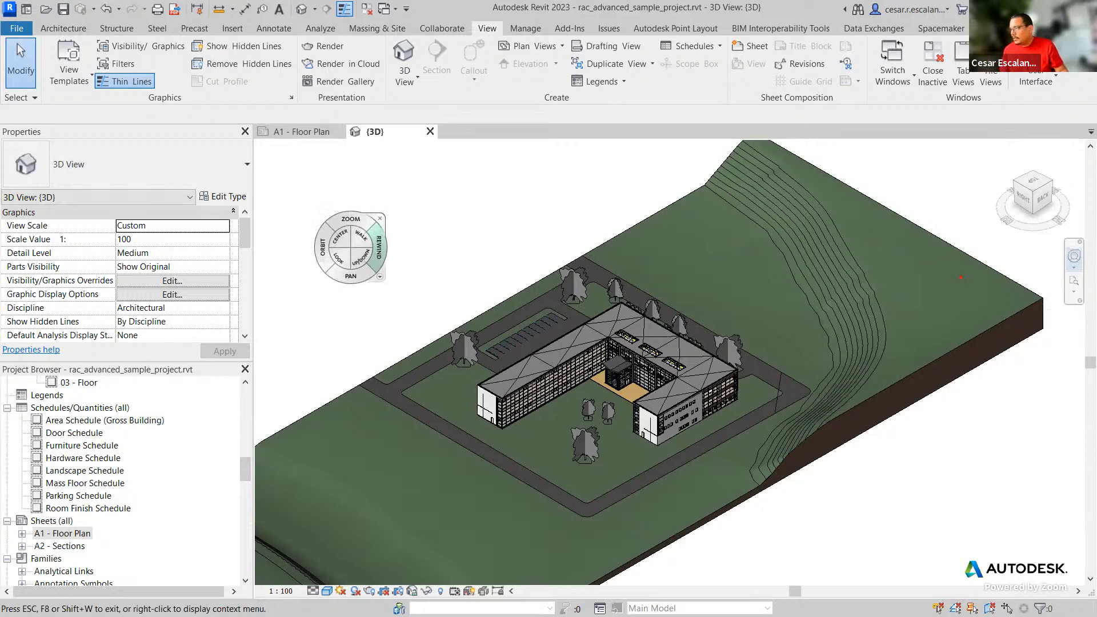
mouse_move(989, 270)
mouse_down()
mouse_move(1046, 251)
mouse_move(1054, 275)
mouse_move(1079, 250)
mouse_up()
mouse_move(418, 201)
mouse_down()
mouse_move(295, 280)
mouse_move(407, 210)
mouse_up()
click(438, 213)
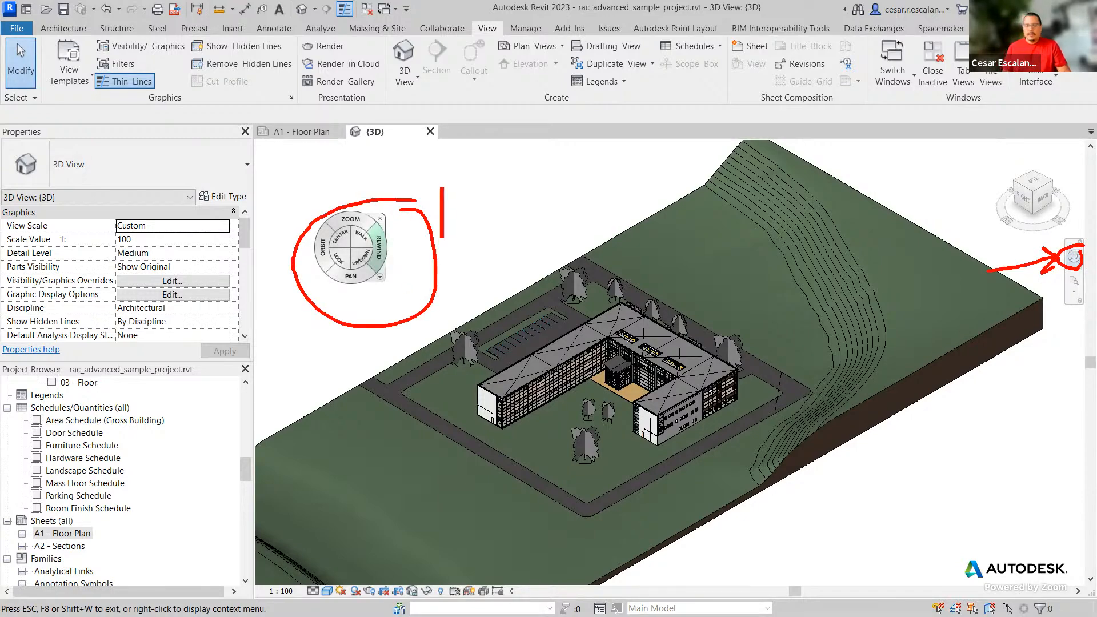
text(navigation)
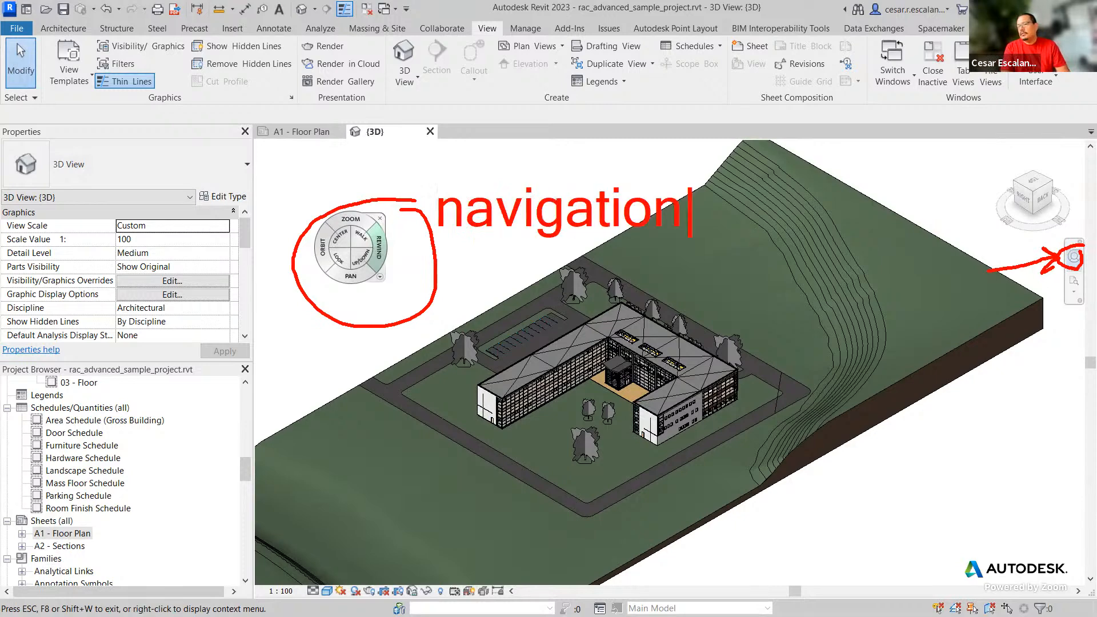
key(Return)
text(wheel)
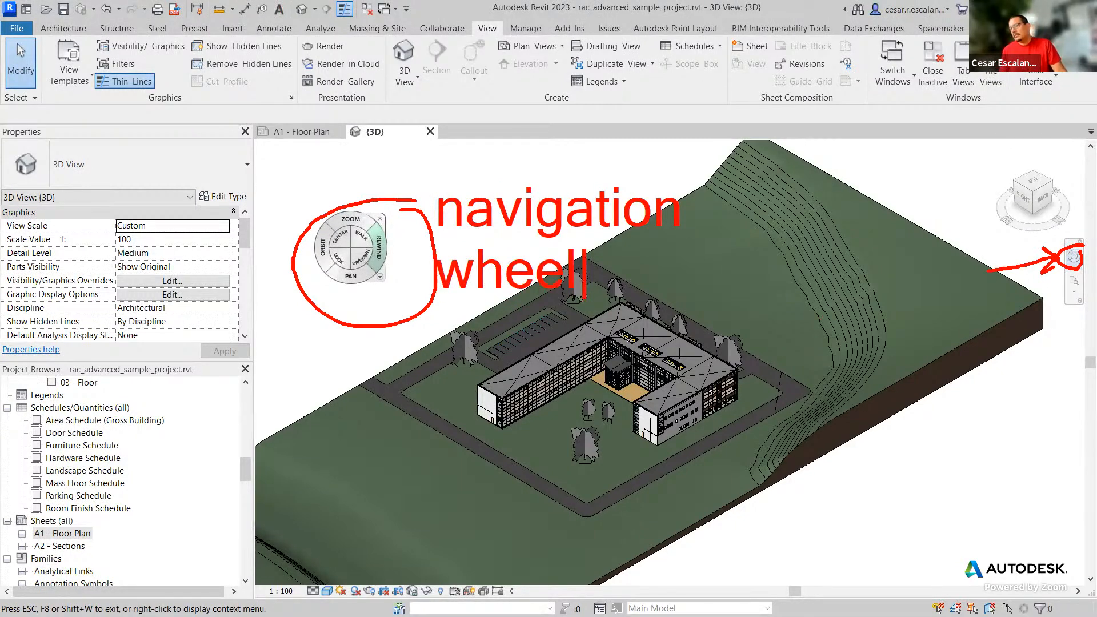
key(Escape)
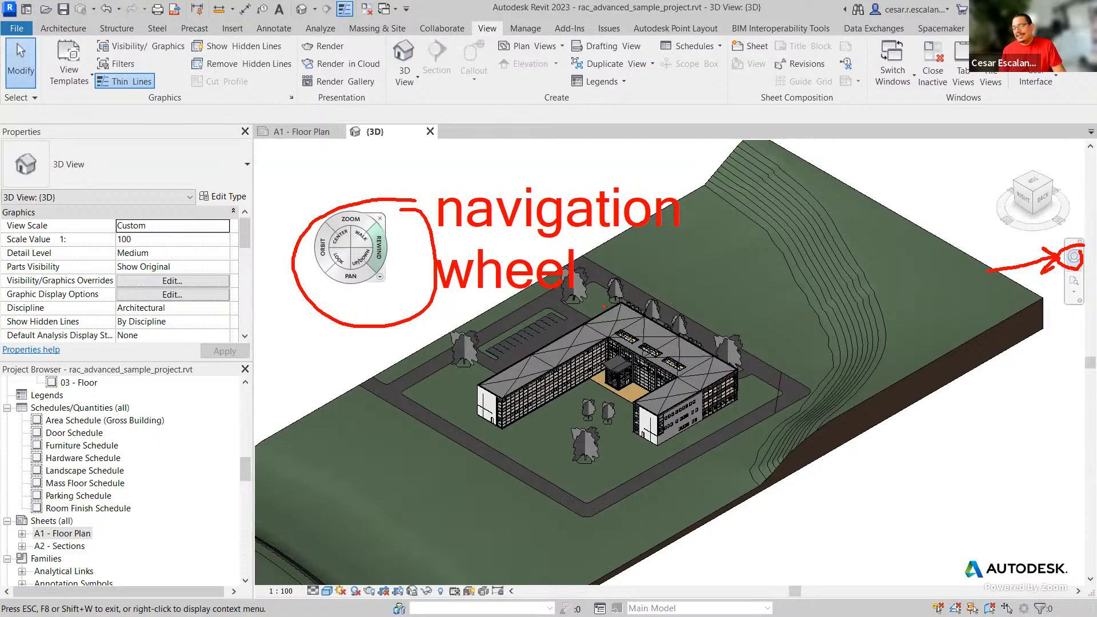
key(Escape)
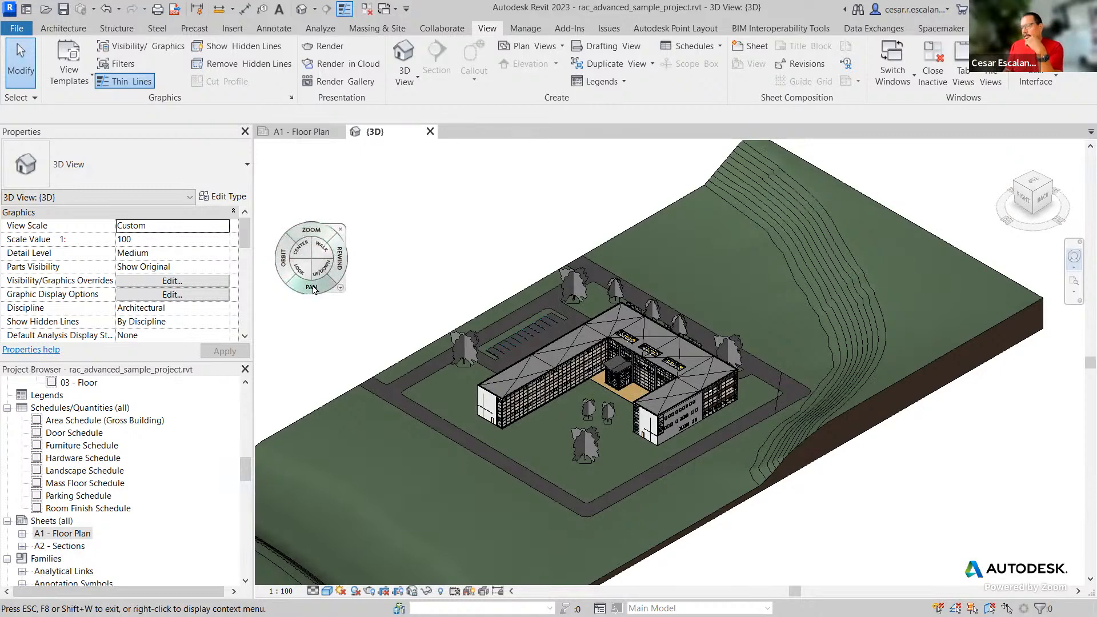
- Pan the site model sideways and back and zoom it out with the navigation wheel's Pan and Zoom tools
drag(314, 290, 418, 272)
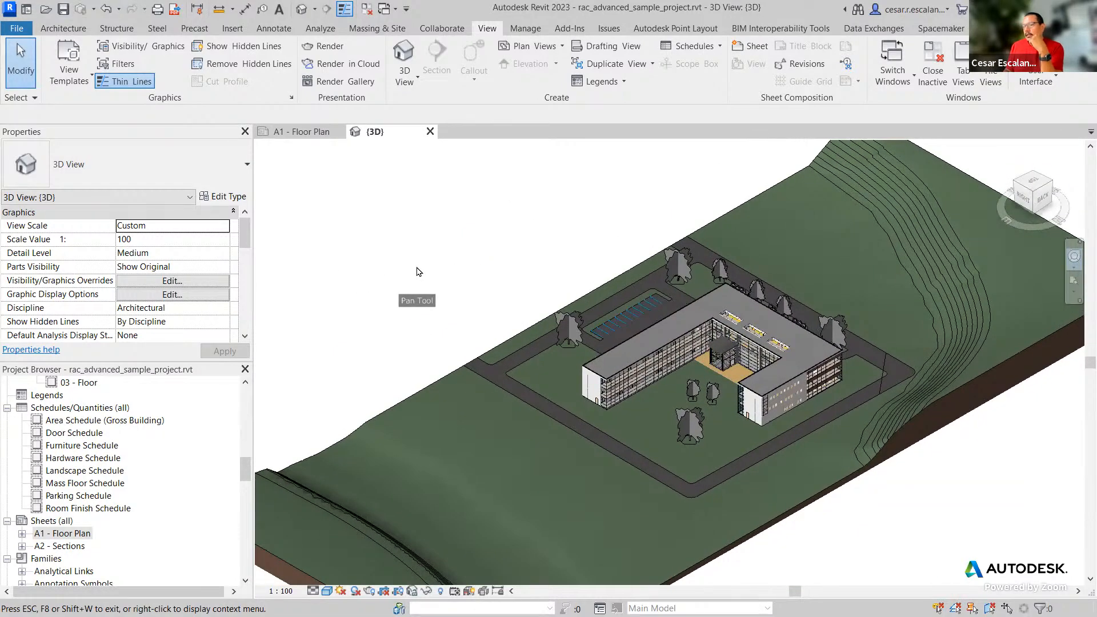
drag(417, 272, 323, 267)
drag(710, 263, 674, 270)
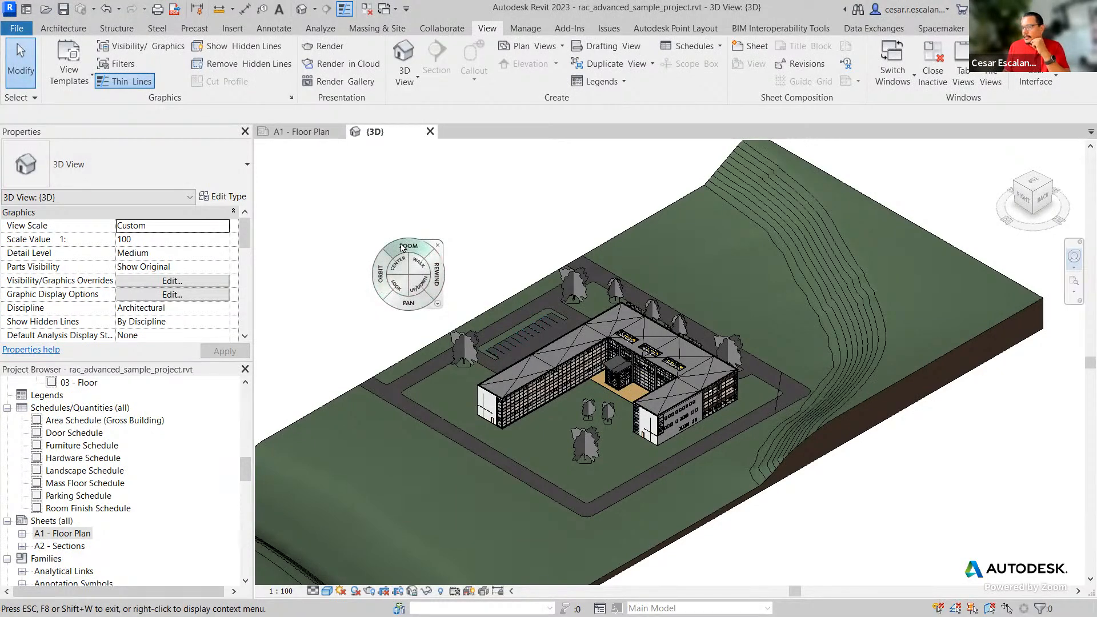
drag(403, 247, 438, 285)
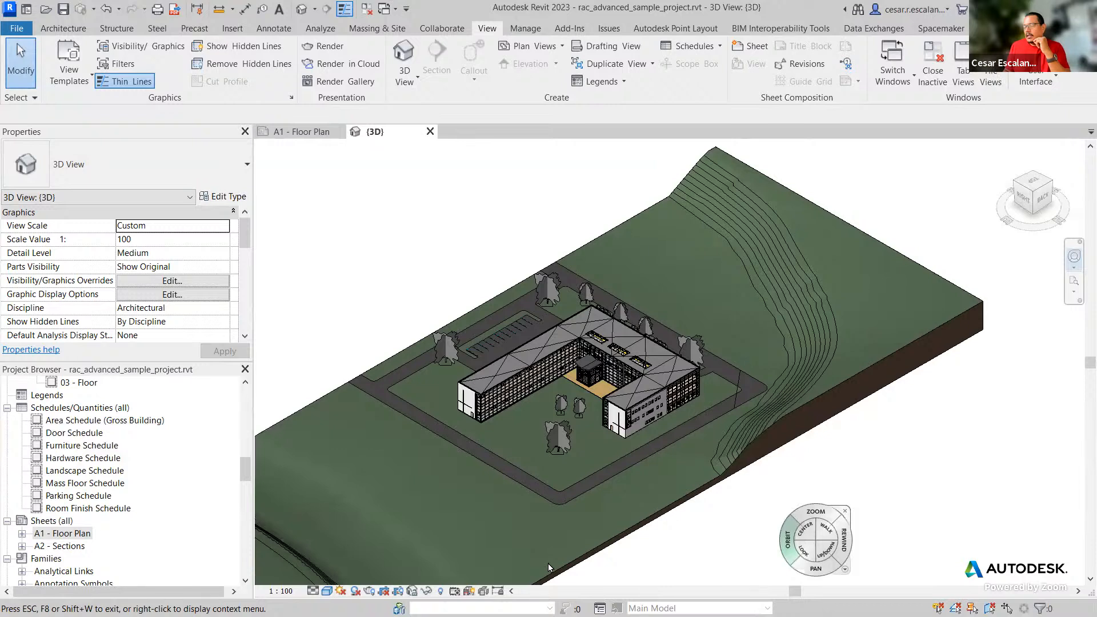
- Orbit around the building and site to view them from several angles with the navigation wheel's Orbit tool
drag(548, 564, 514, 553)
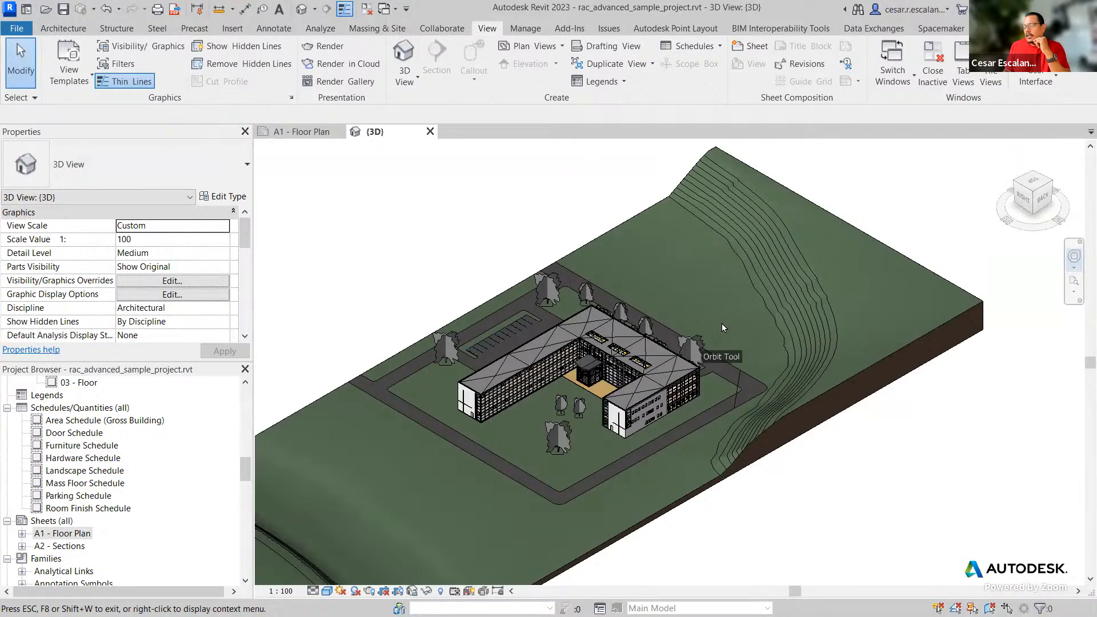
drag(722, 323, 811, 408)
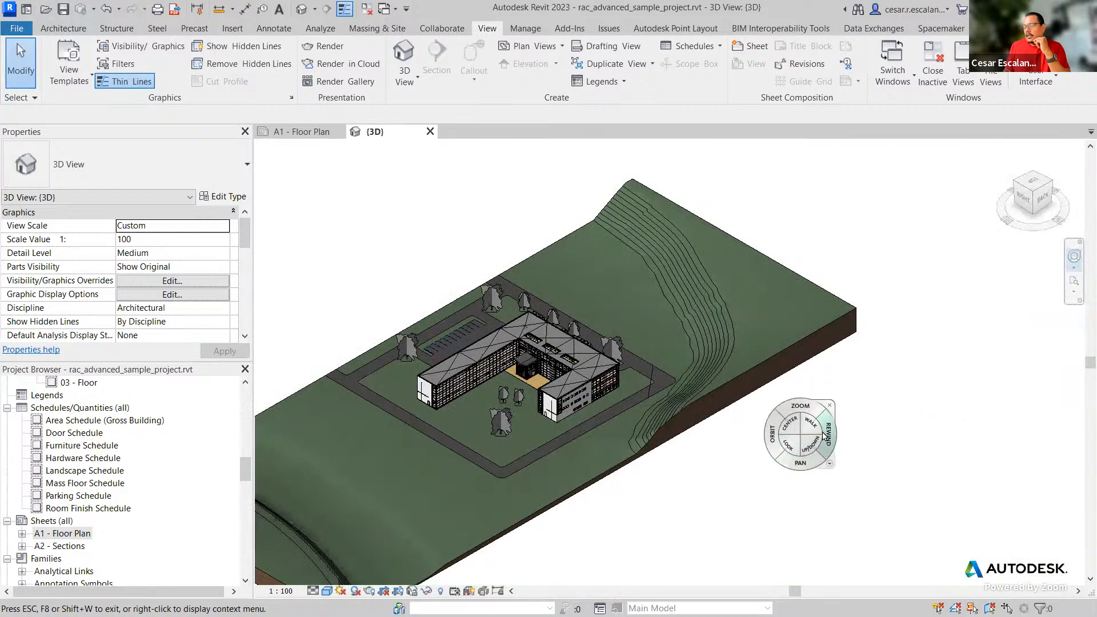
click(775, 451)
drag(775, 451, 685, 432)
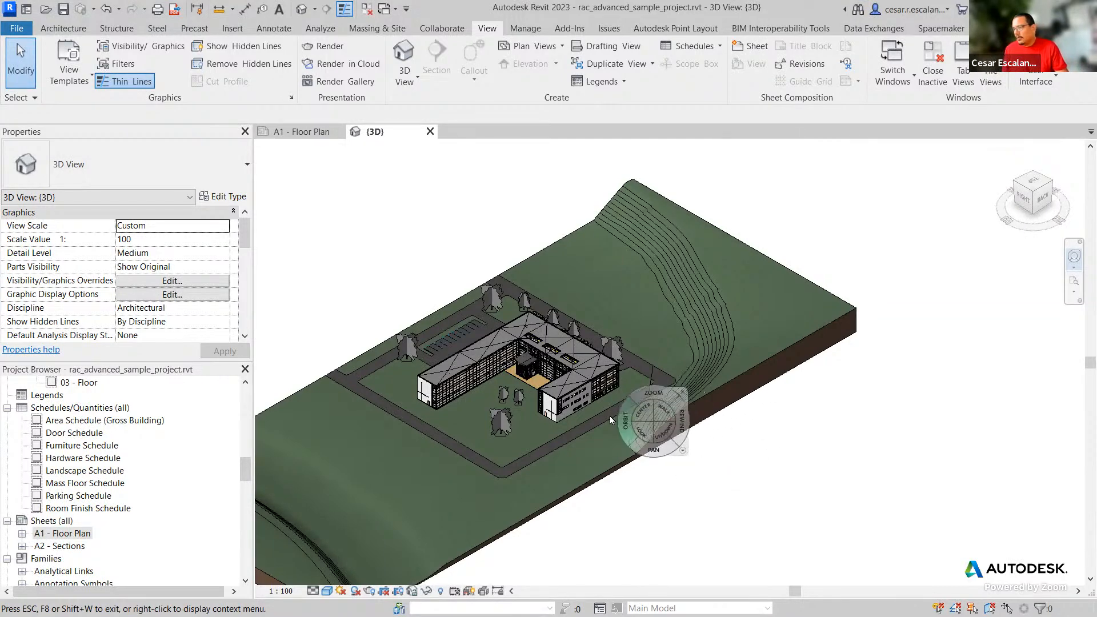
click(618, 416)
drag(585, 416, 551, 497)
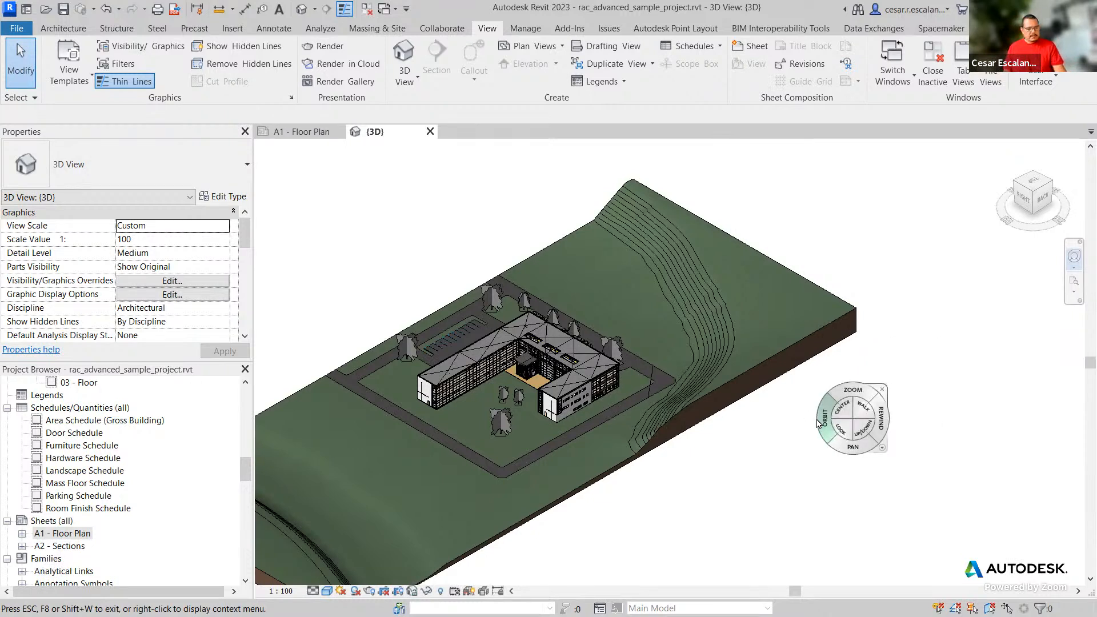
key(Escape)
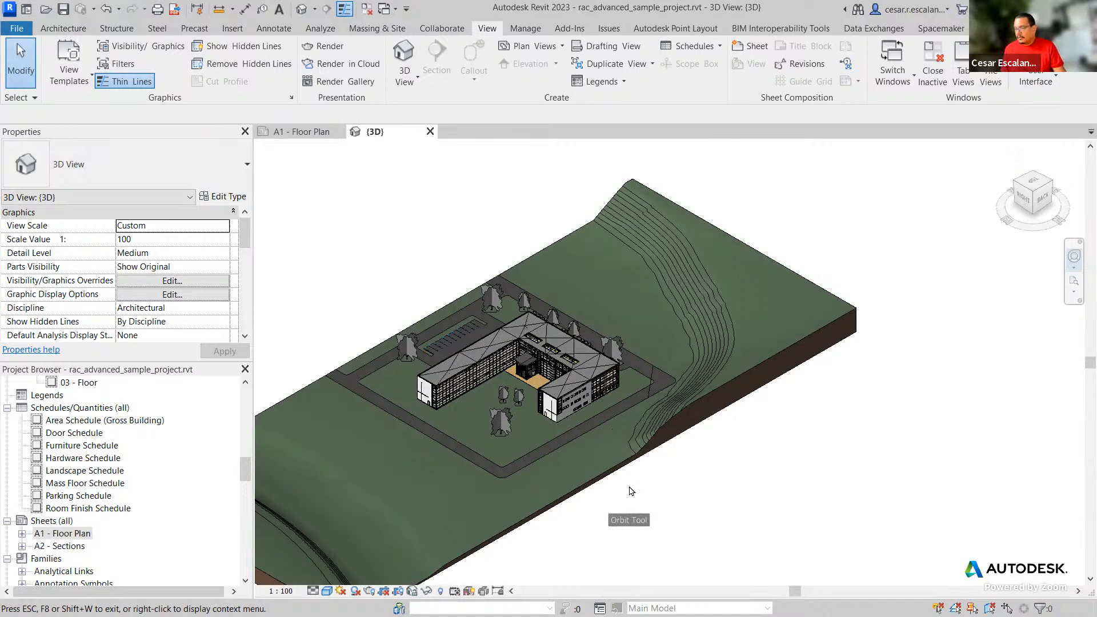
drag(664, 456, 642, 427)
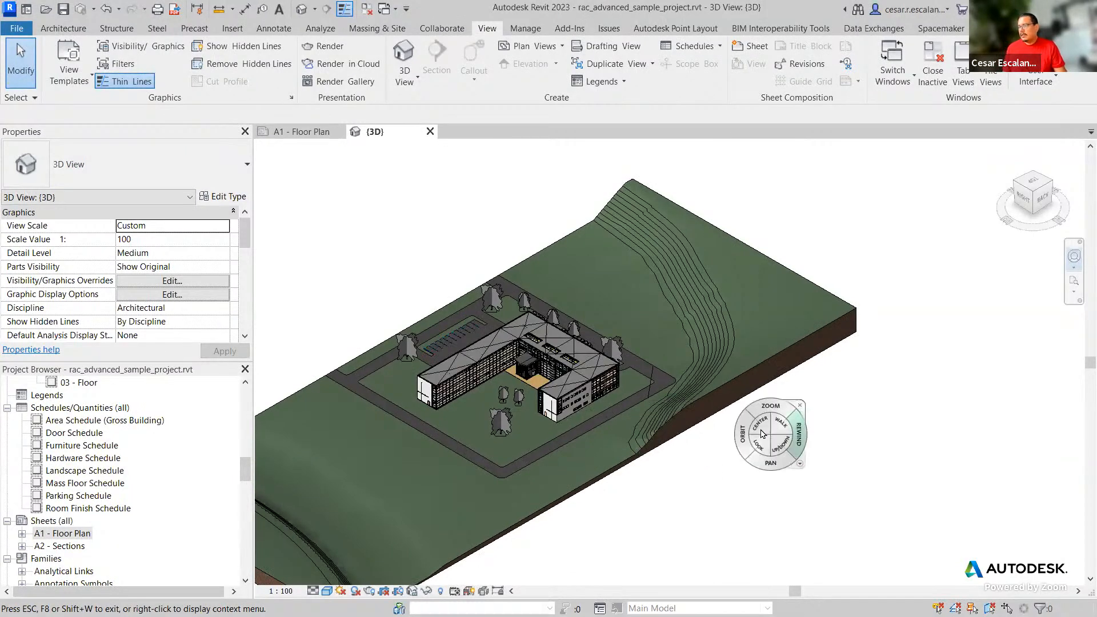
- Scrub through the view history with the wheel's Rewind tool, return to the earliest front-facing view of the site, and close the wheel
drag(797, 434, 800, 406)
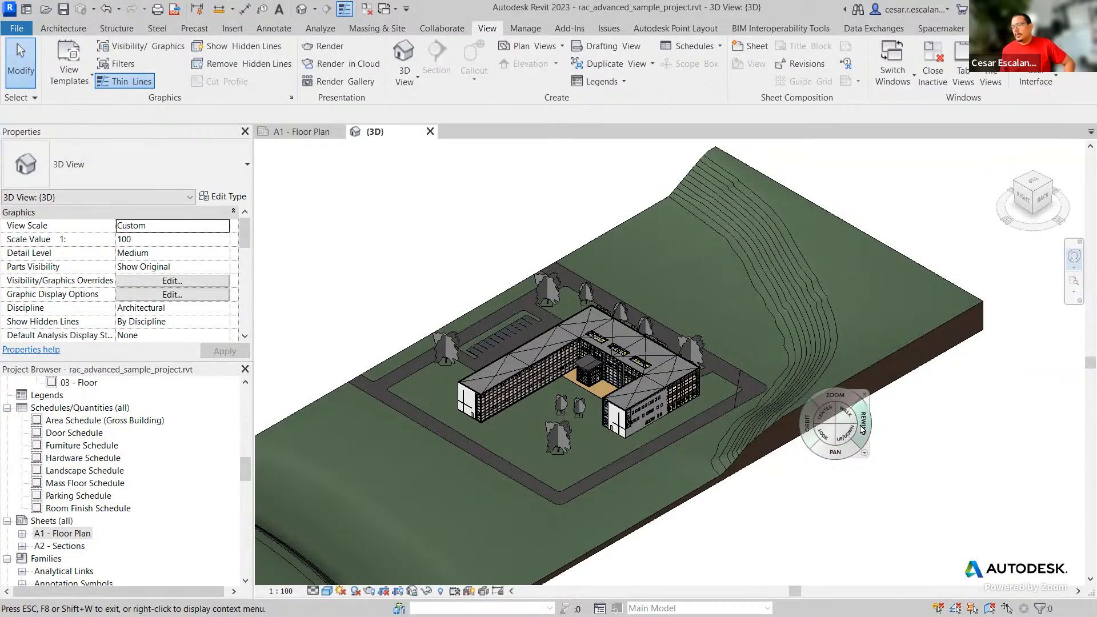
drag(863, 425, 575, 438)
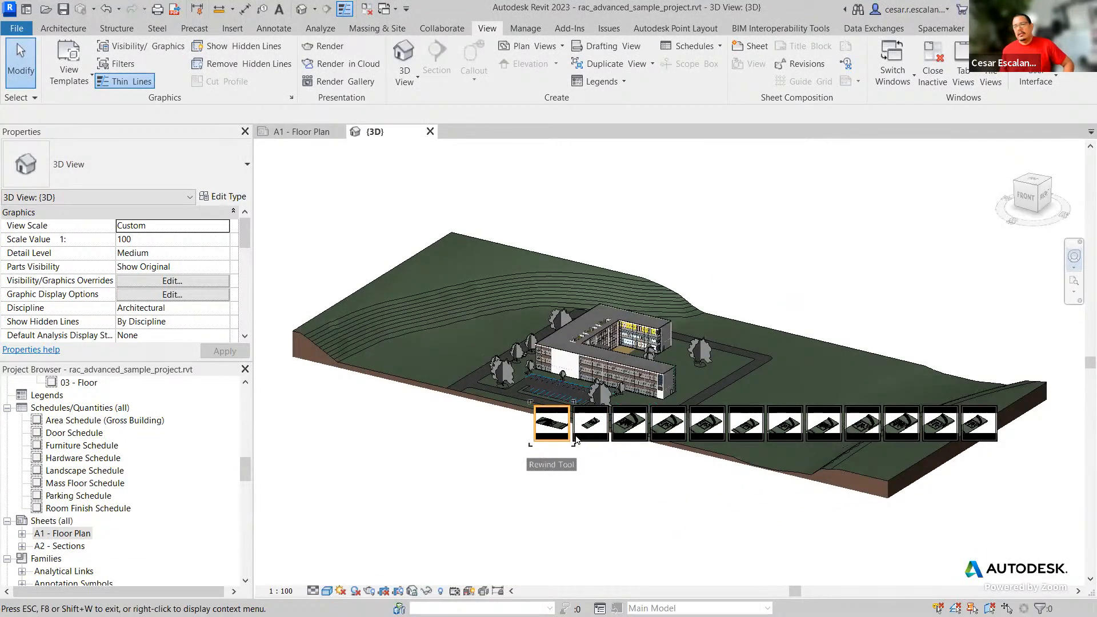
drag(728, 452, 973, 423)
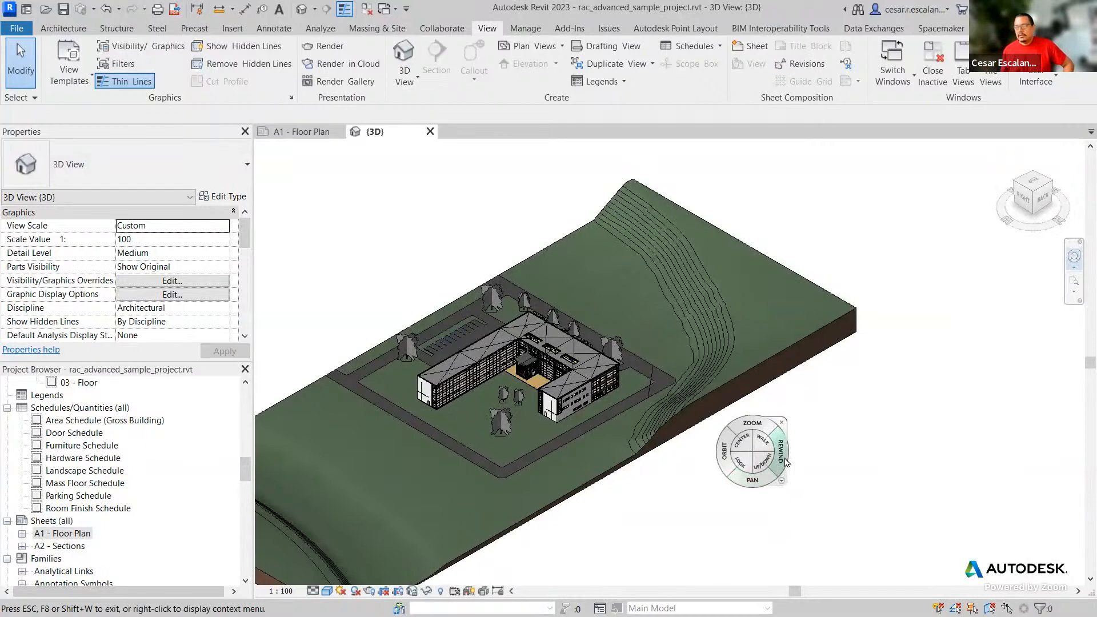
key(Escape)
drag(788, 463, 359, 457)
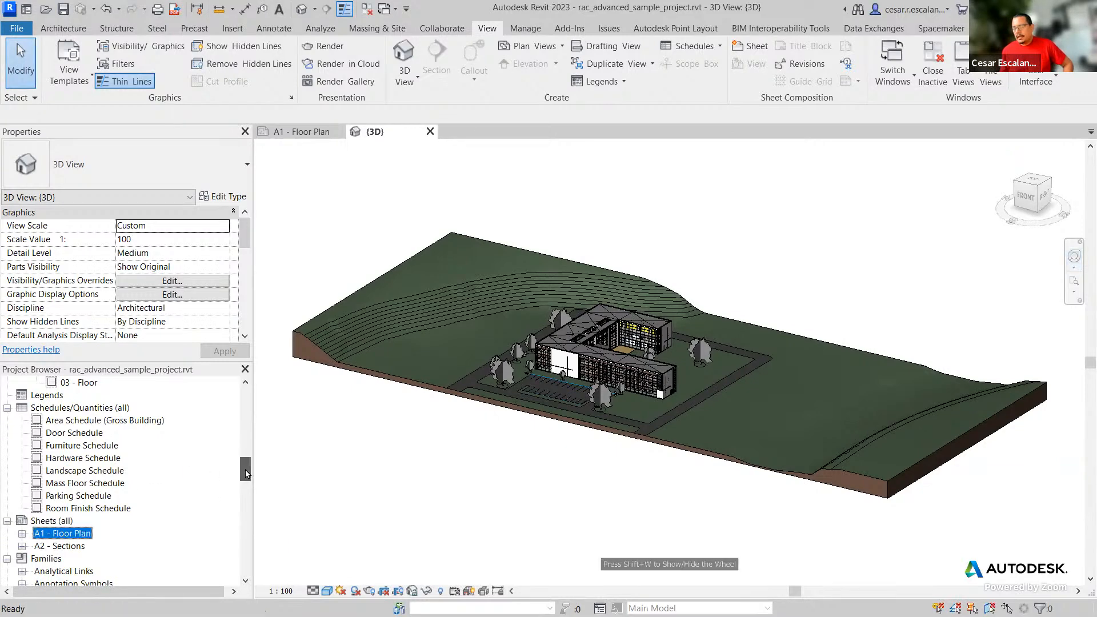
- Open the Building Courtyard perspective view and turn on the navigation wheel in it
scroll(241, 468, down, 10)
drag(245, 519, 245, 419)
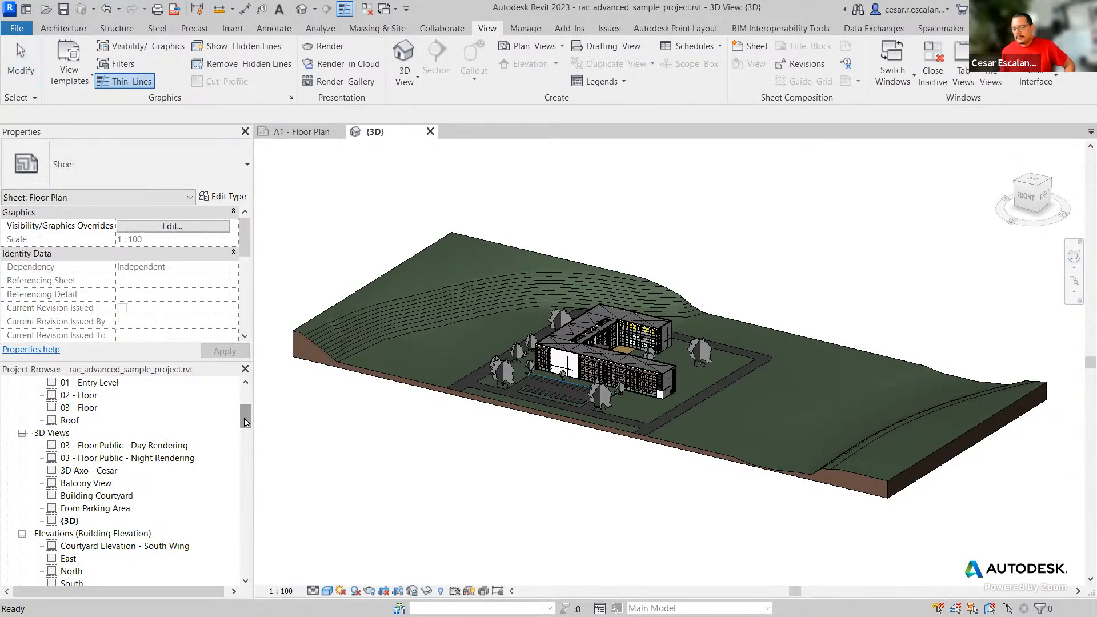
double_click(129, 501)
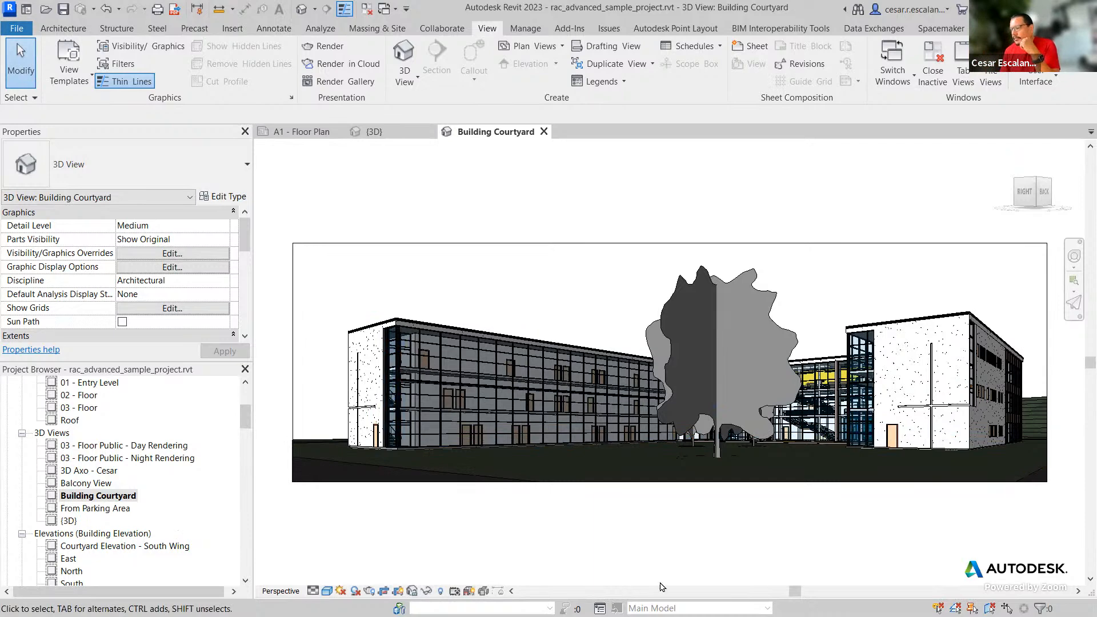
click(1075, 261)
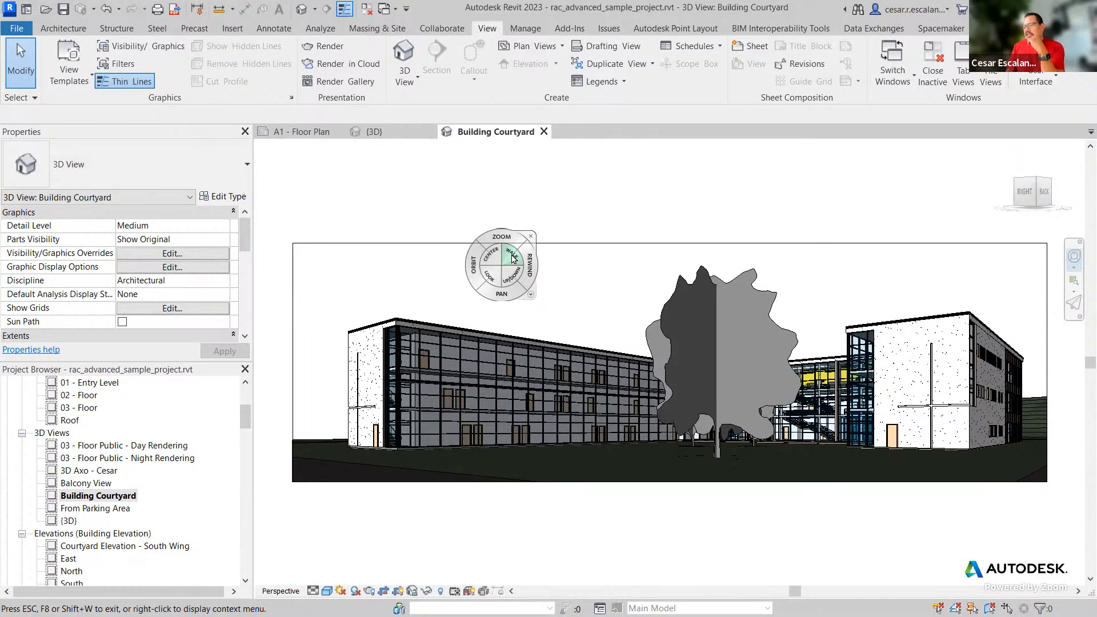
- Walk across the courtyard twice with the navigation wheel's Walk tool, rewinding toward the starting view after each walk
drag(512, 258, 669, 499)
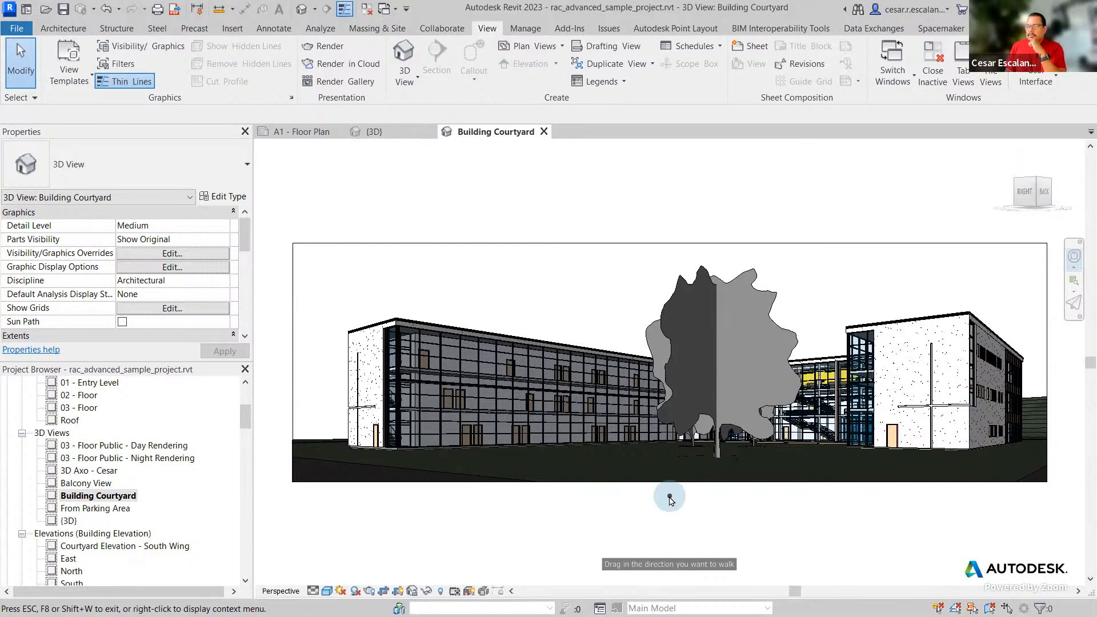
mouse_move(670, 497)
mouse_down()
mouse_move(680, 473)
mouse_move(601, 473)
mouse_move(669, 480)
mouse_up()
drag(678, 474, 828, 324)
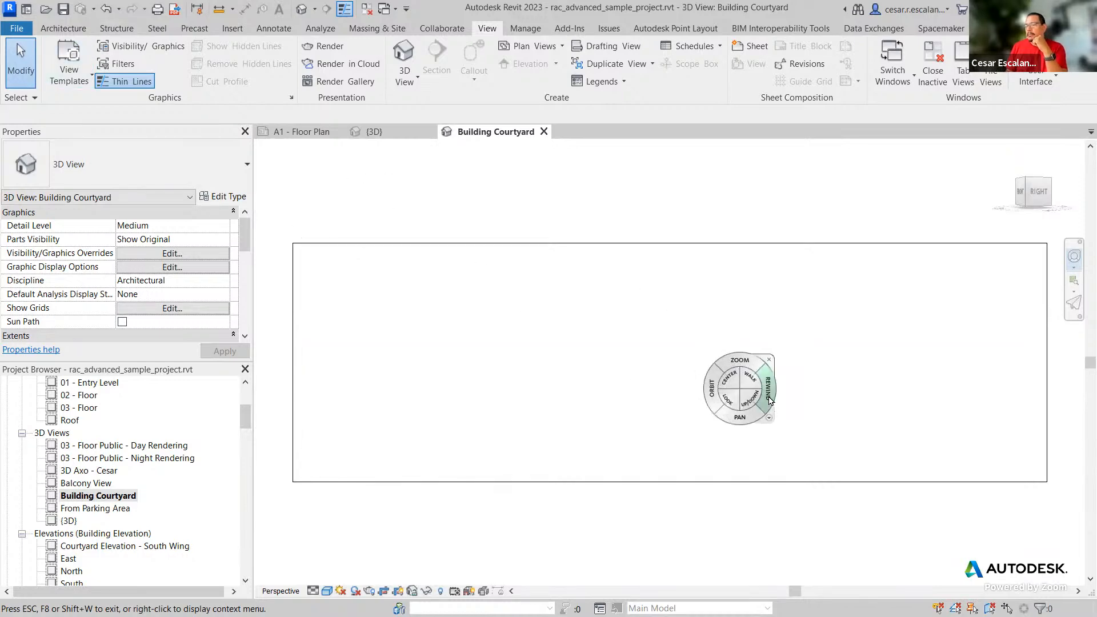
click(769, 400)
drag(769, 400, 496, 400)
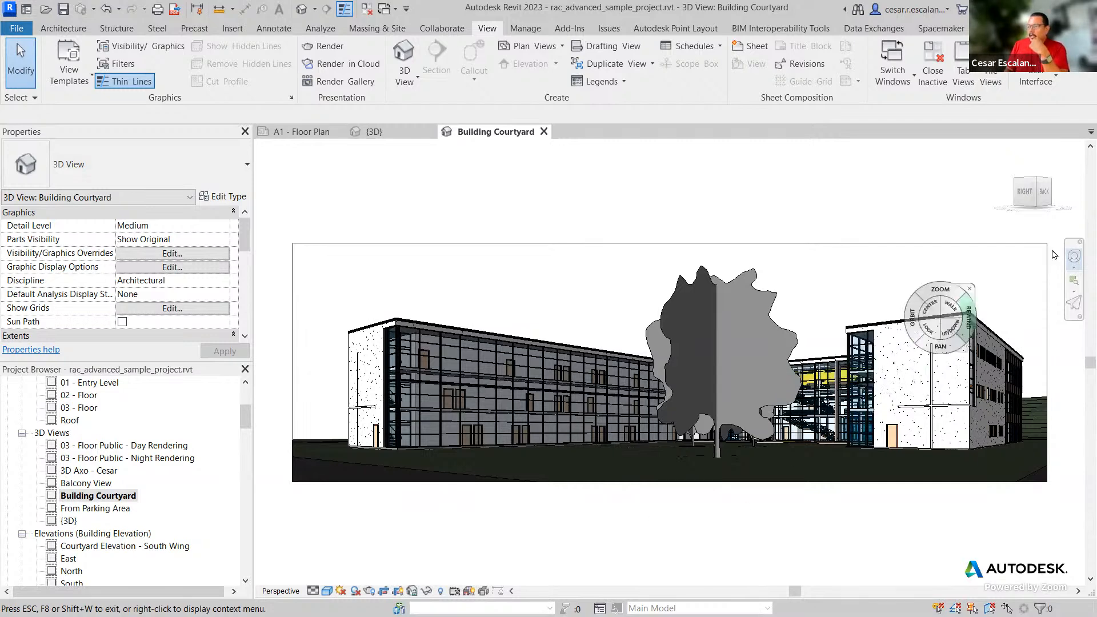
drag(411, 469, 671, 501)
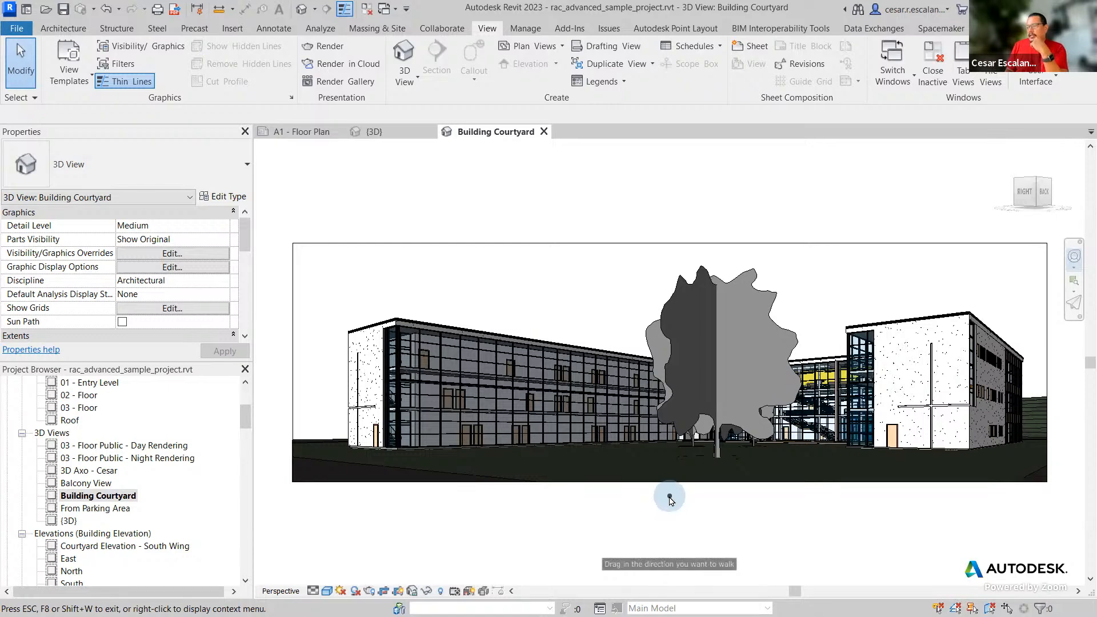
mouse_move(681, 495)
mouse_down()
mouse_move(698, 496)
mouse_move(704, 469)
mouse_move(752, 466)
mouse_move(733, 494)
mouse_move(700, 487)
mouse_move(699, 470)
mouse_move(724, 474)
mouse_move(695, 466)
mouse_move(657, 495)
mouse_up()
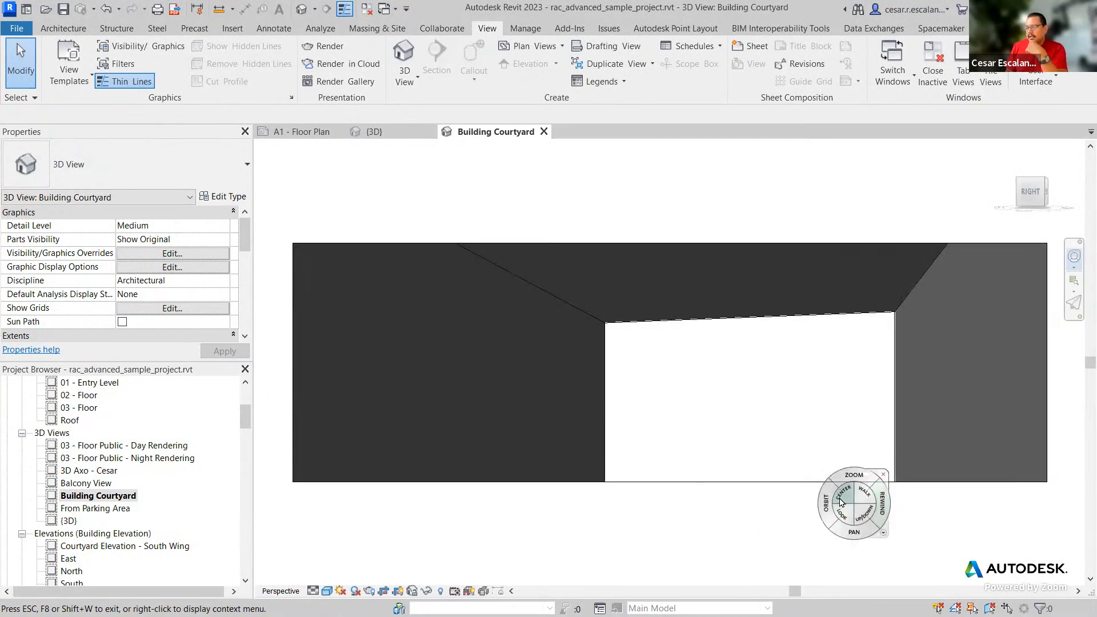
drag(883, 504, 674, 505)
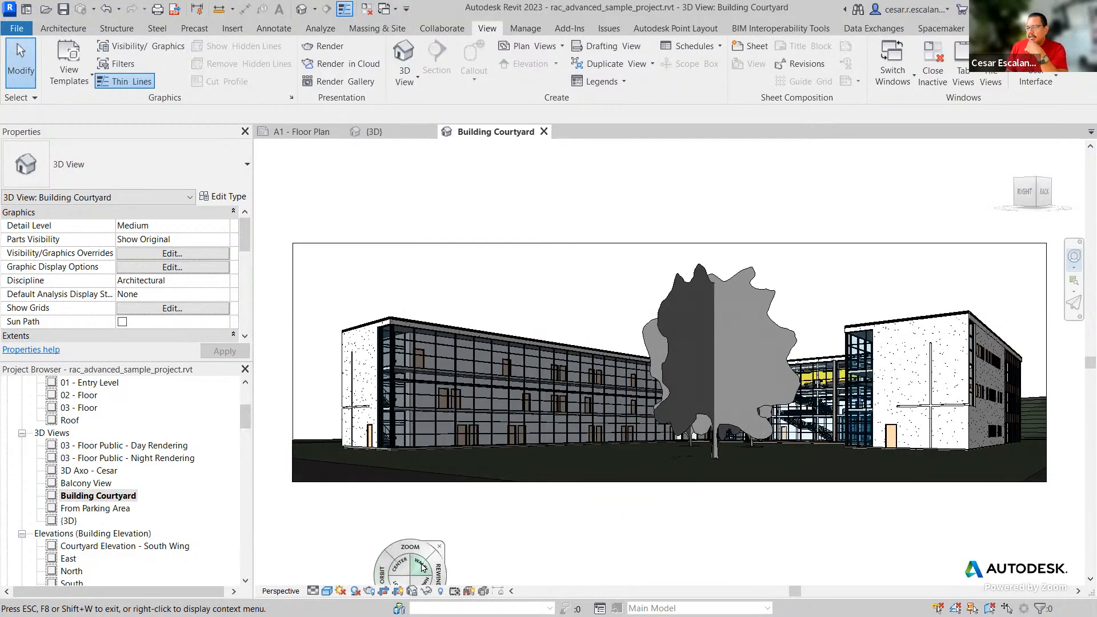
- Walk up to the stair lobby and look around at the glass facade with the wheel's Walk and Look tools
drag(526, 474, 657, 485)
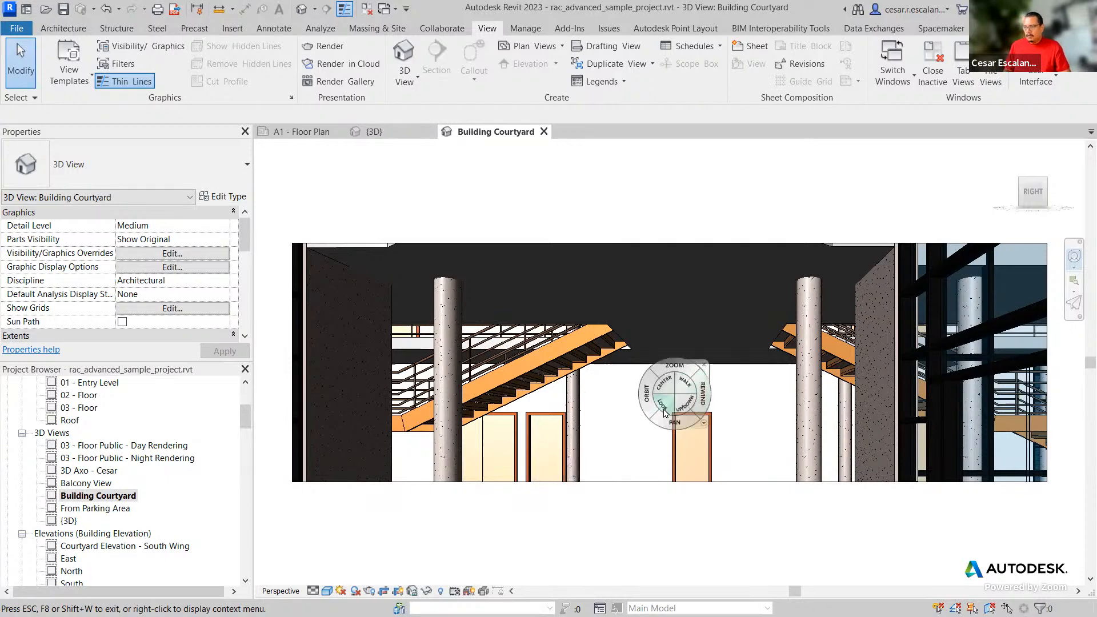
click(662, 405)
drag(665, 412, 967, 376)
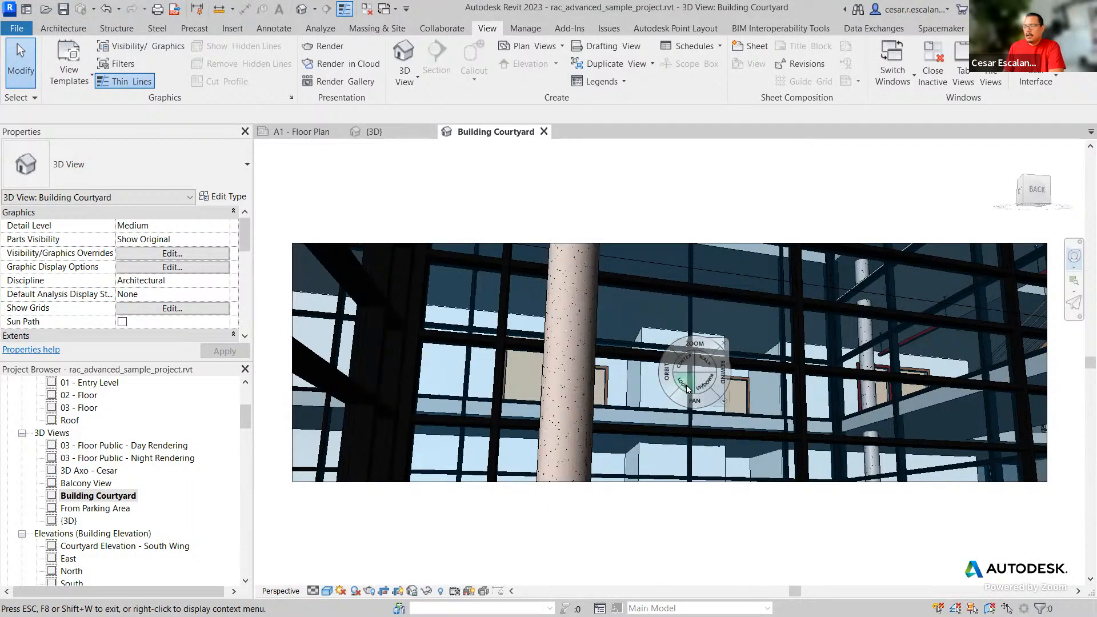
drag(687, 389, 879, 461)
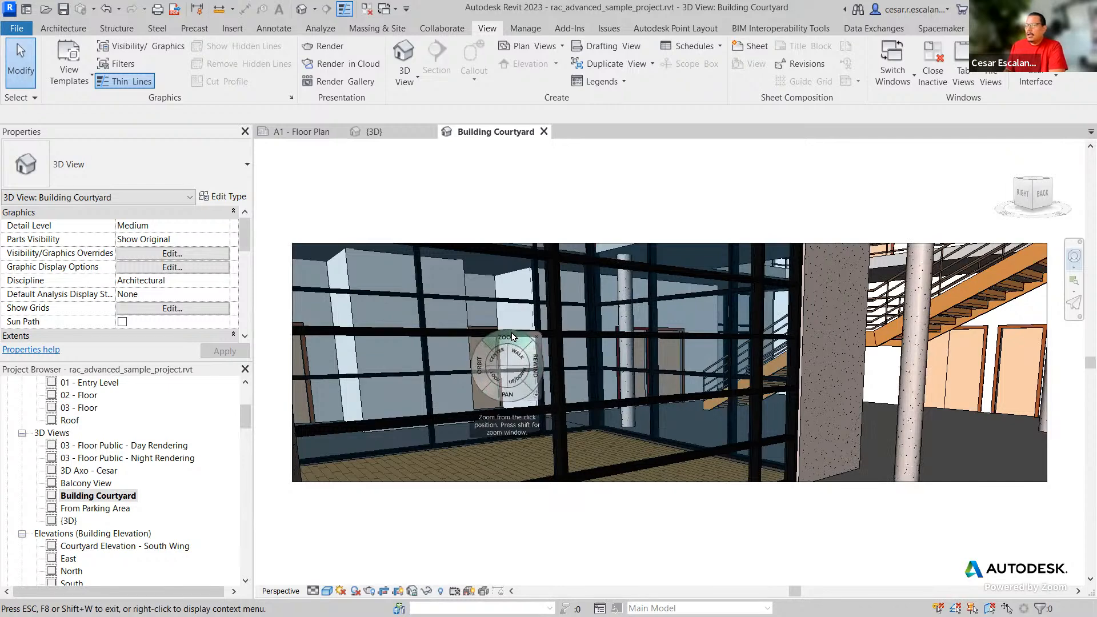
- Raise the viewpoint to the upper floor with the wheel's Up/Down tool and look toward the yellow wall
click(519, 386)
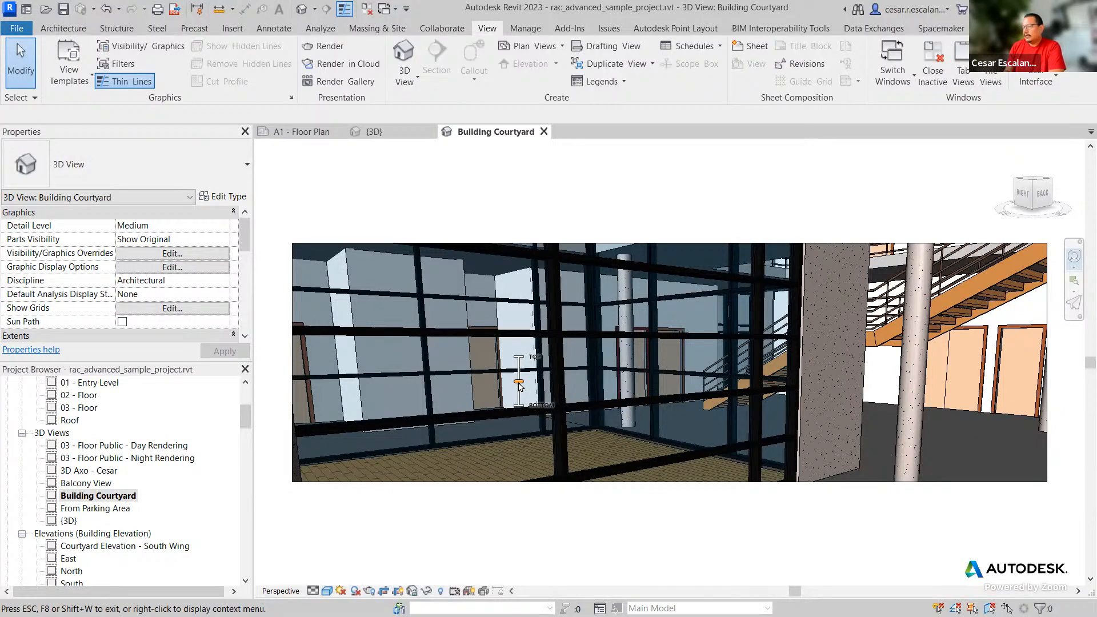
drag(520, 386, 543, 330)
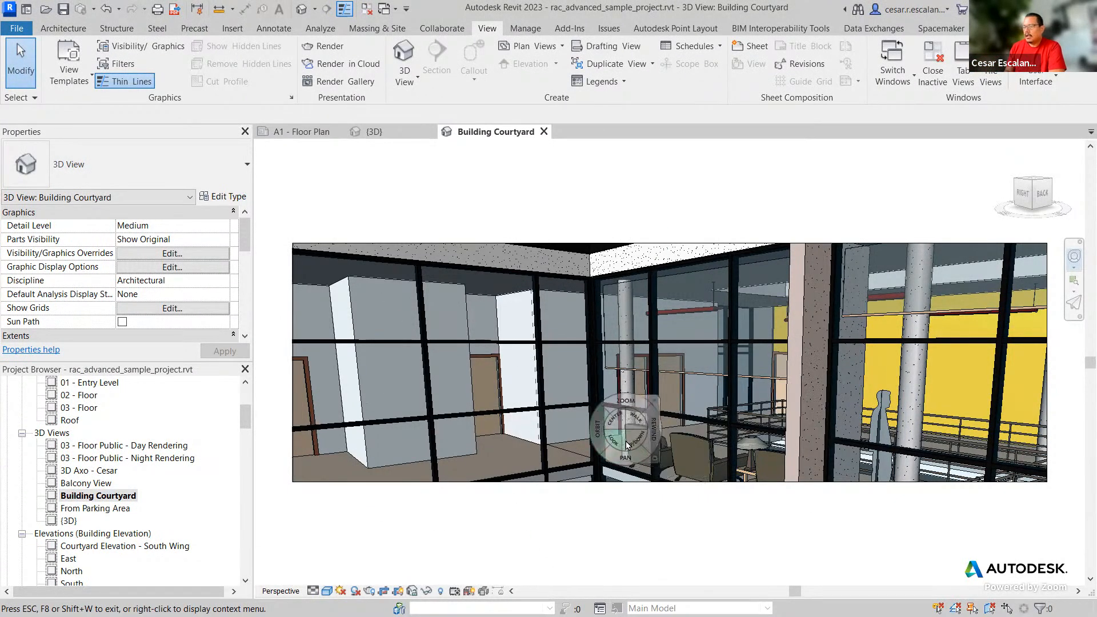
drag(616, 447, 894, 457)
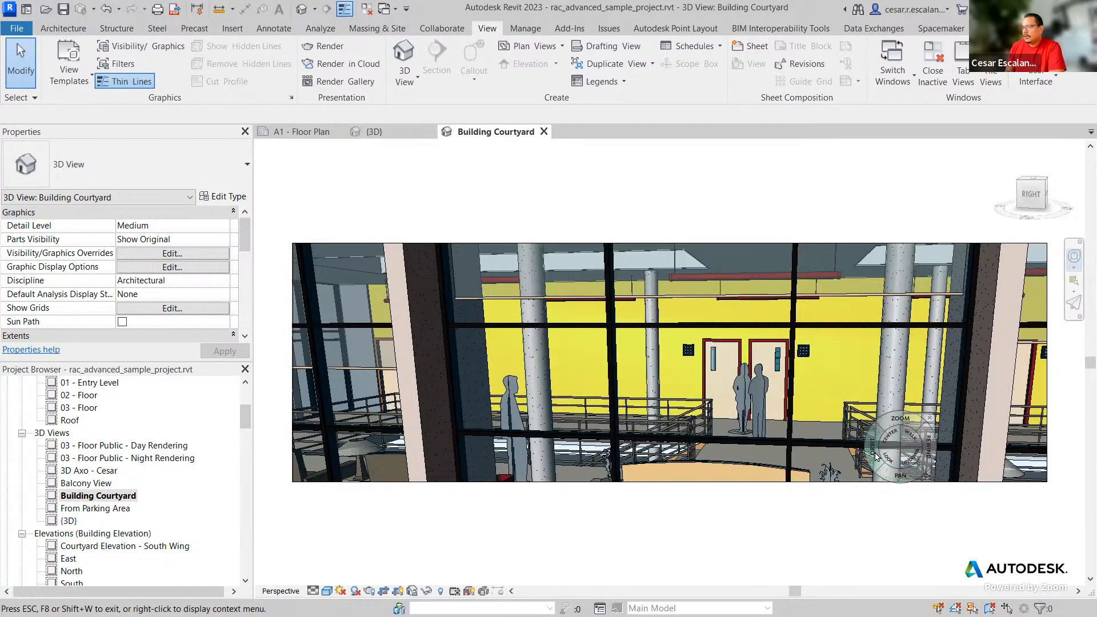
- Walk into the upper floor toward the yellow wall's doors, turn to look along the railed corridor, and close the navigation wheel
drag(912, 451, 660, 479)
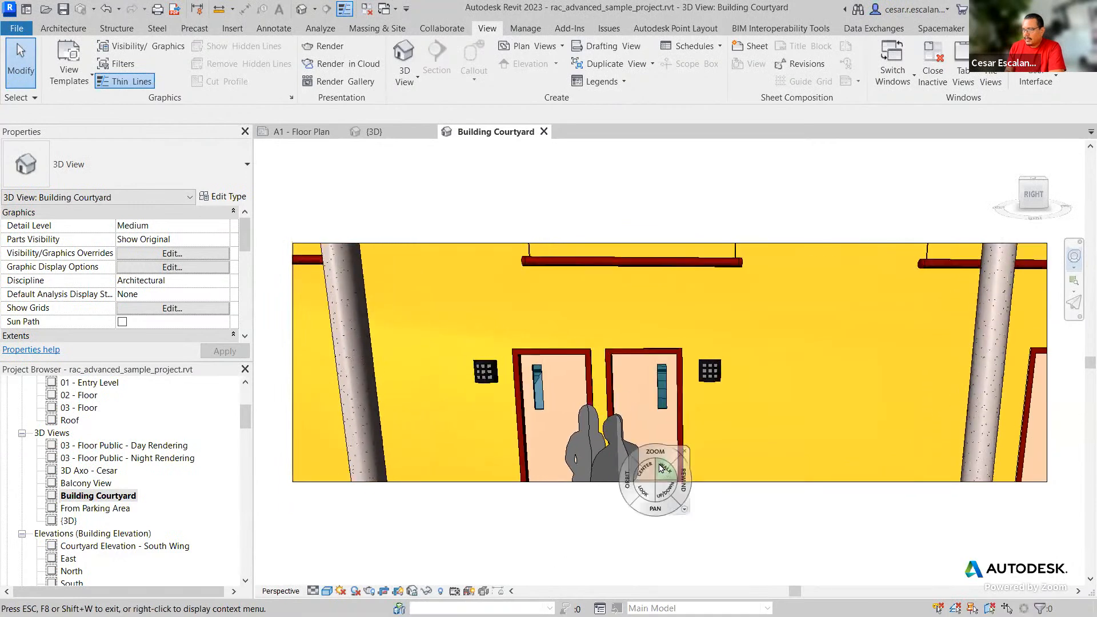
drag(566, 457, 756, 464)
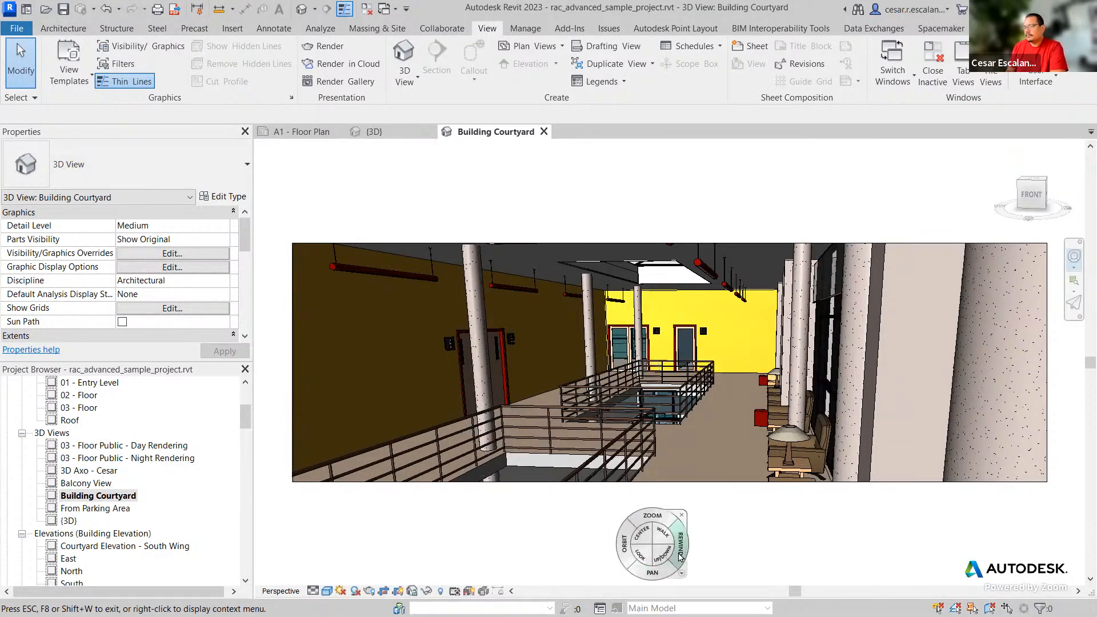
drag(653, 575, 689, 566)
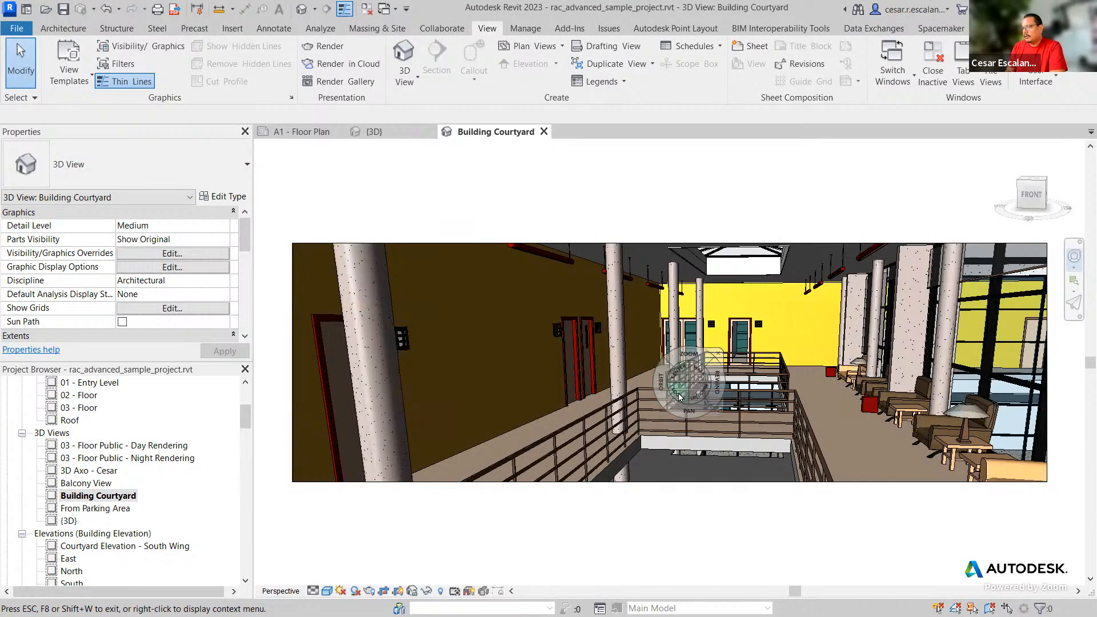
click(718, 386)
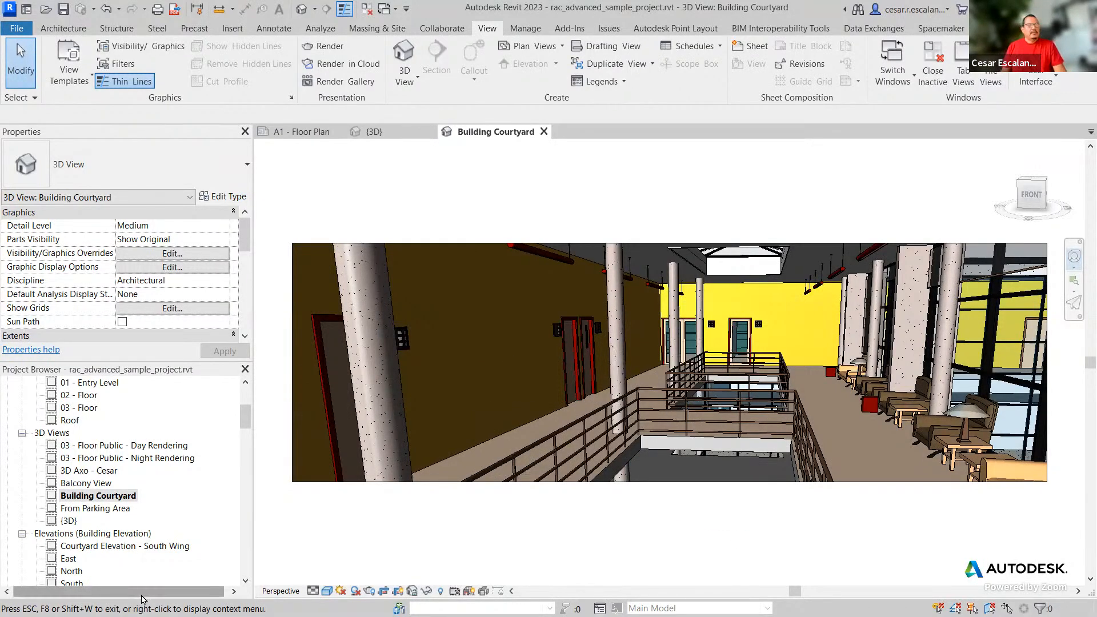
key(Escape)
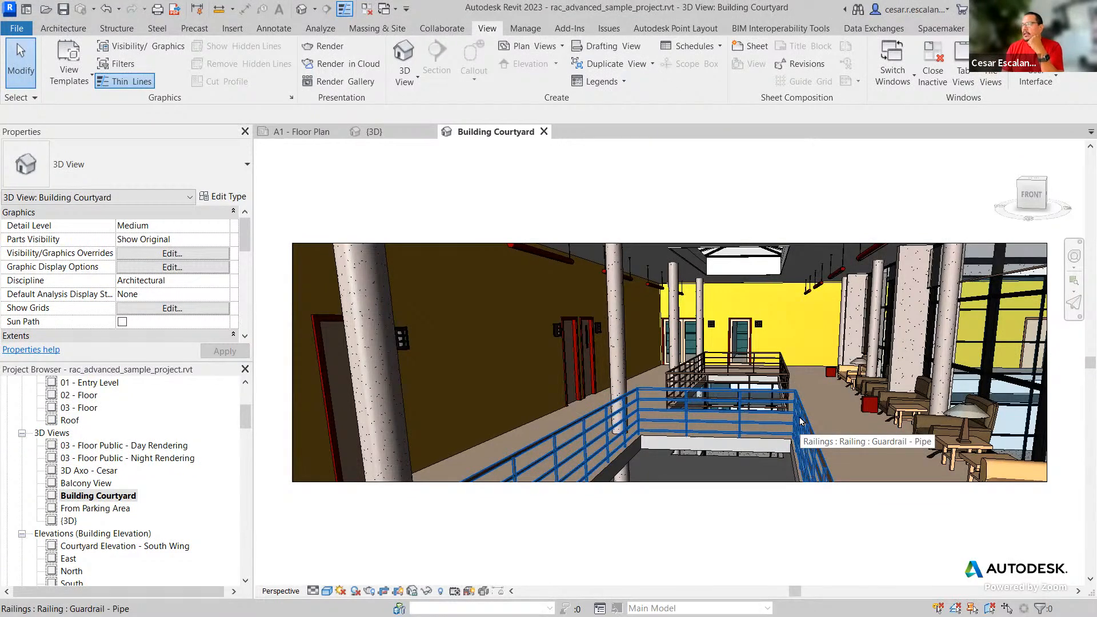
- Turn the navigation wheel back on, open the Balcony View, and return to the Building Courtyard view
click(1075, 260)
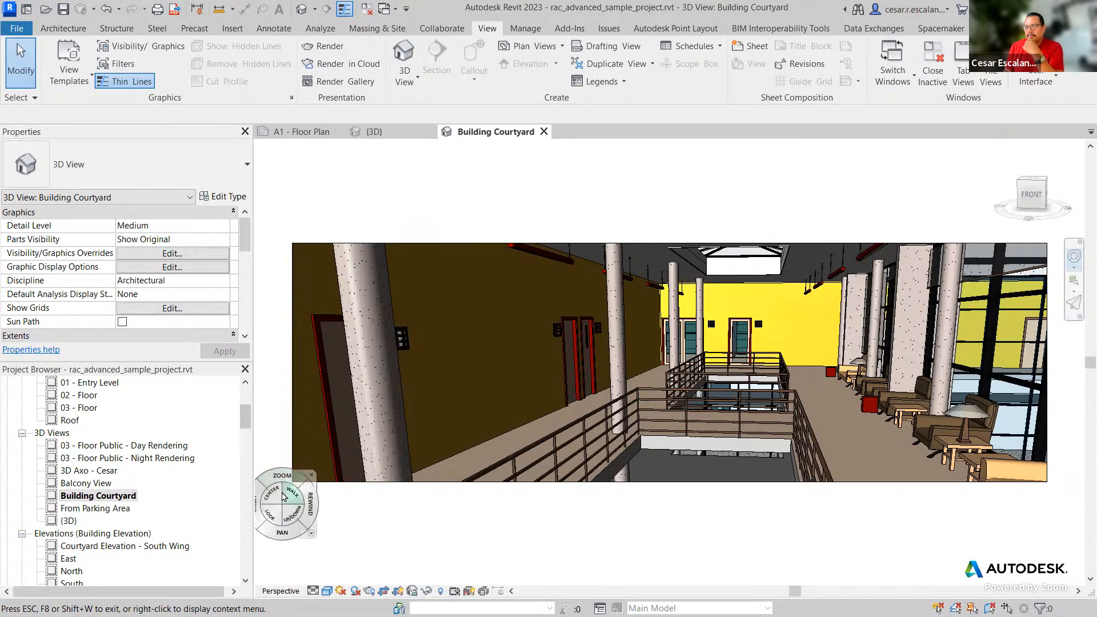
double_click(92, 485)
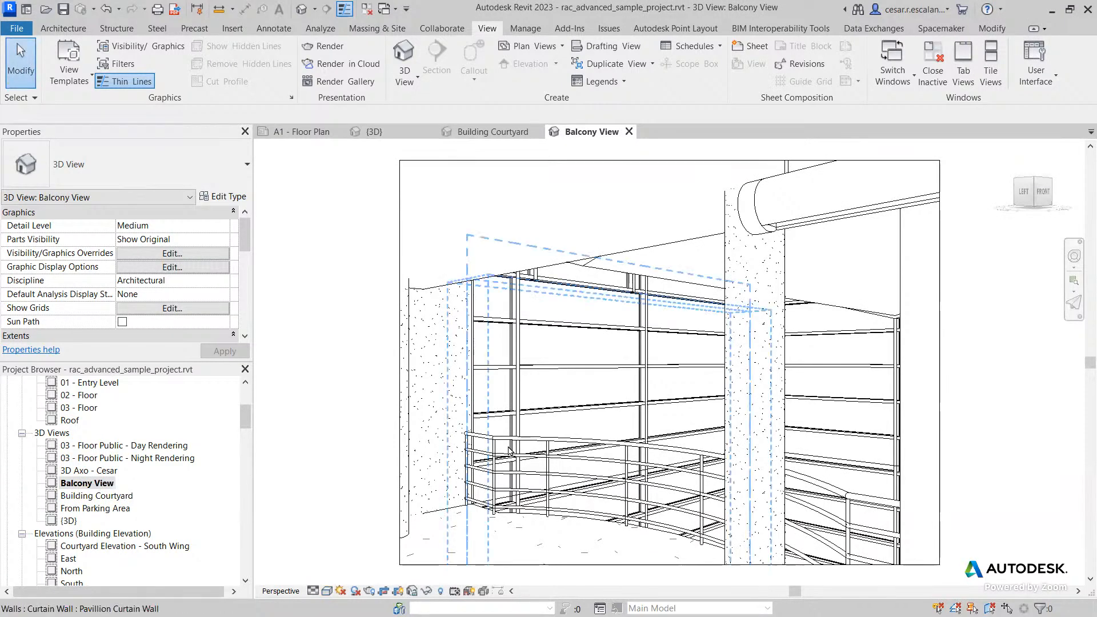
double_click(110, 497)
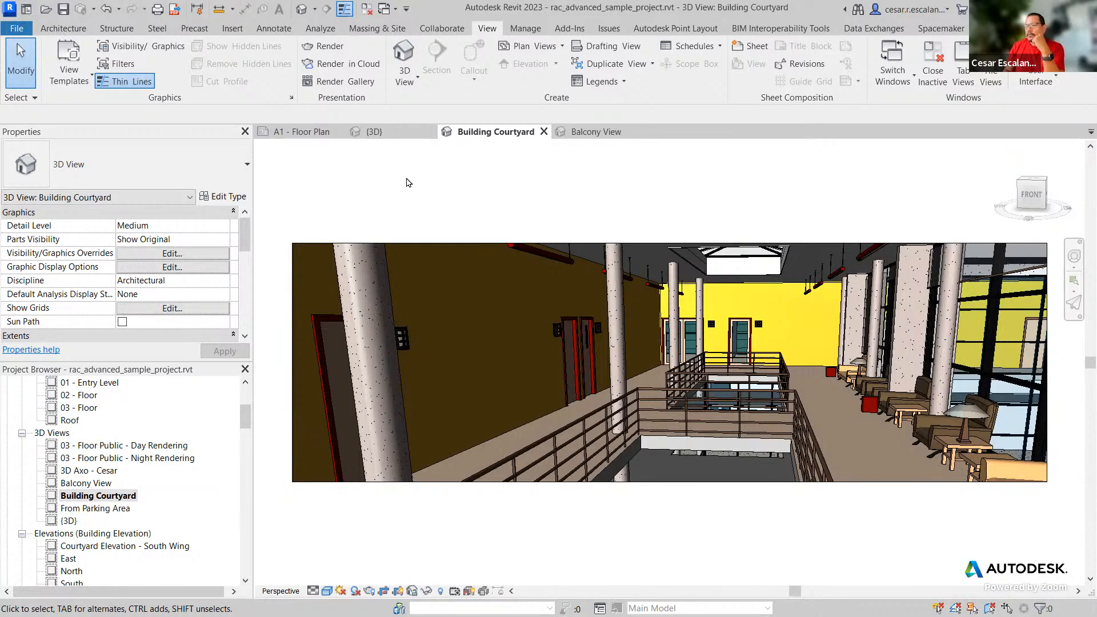
- Open the default 3D view and apply the Perspective projection mode to it
click(301, 8)
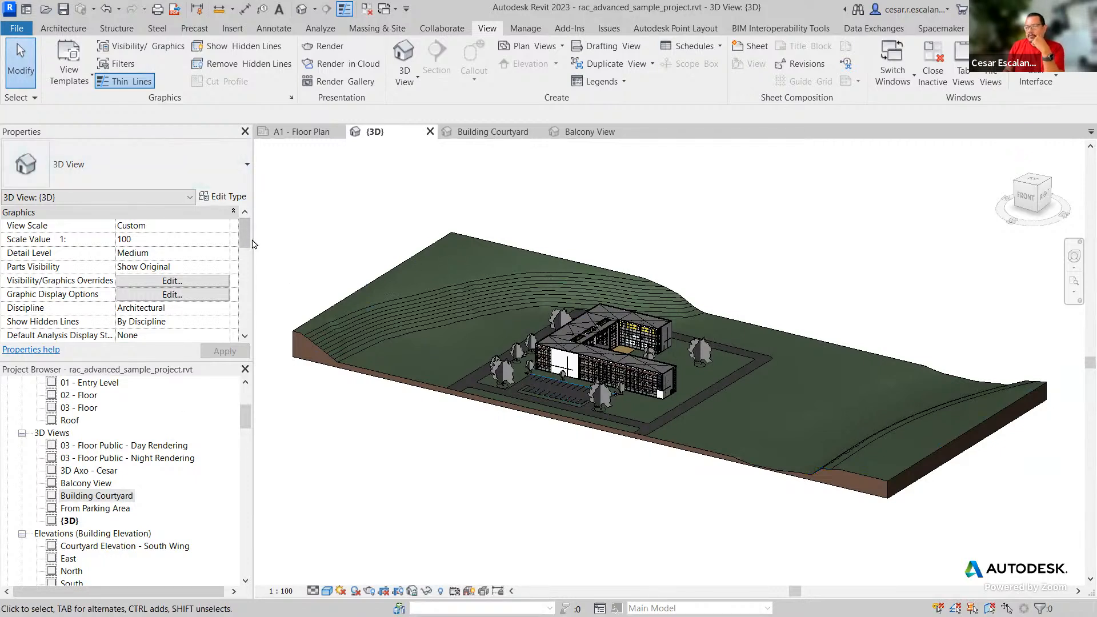
drag(245, 240, 240, 296)
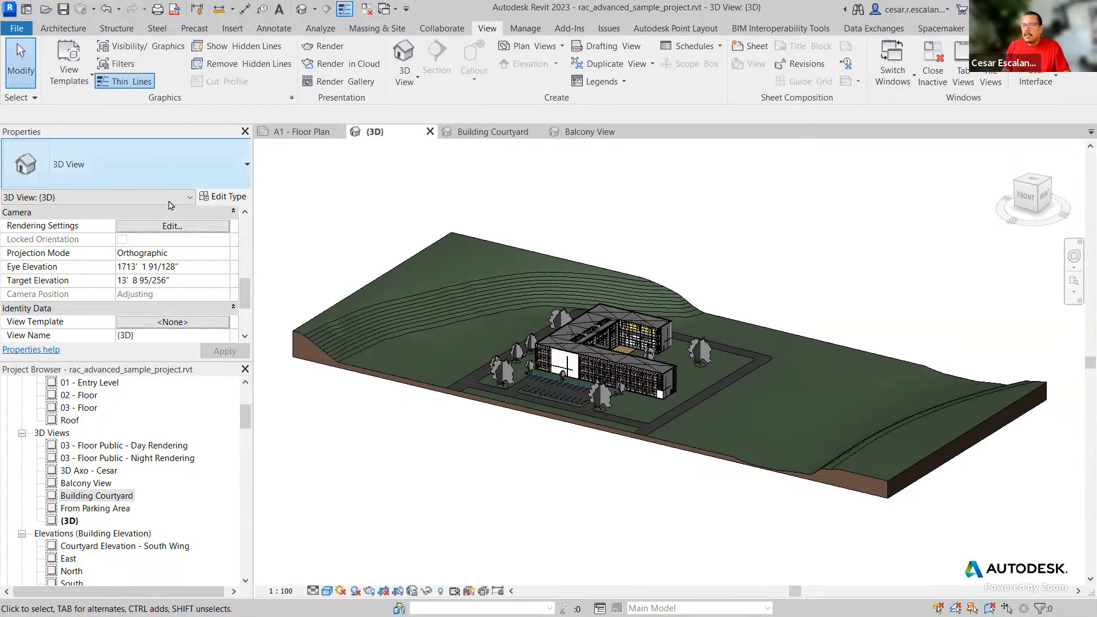
click(227, 255)
click(225, 255)
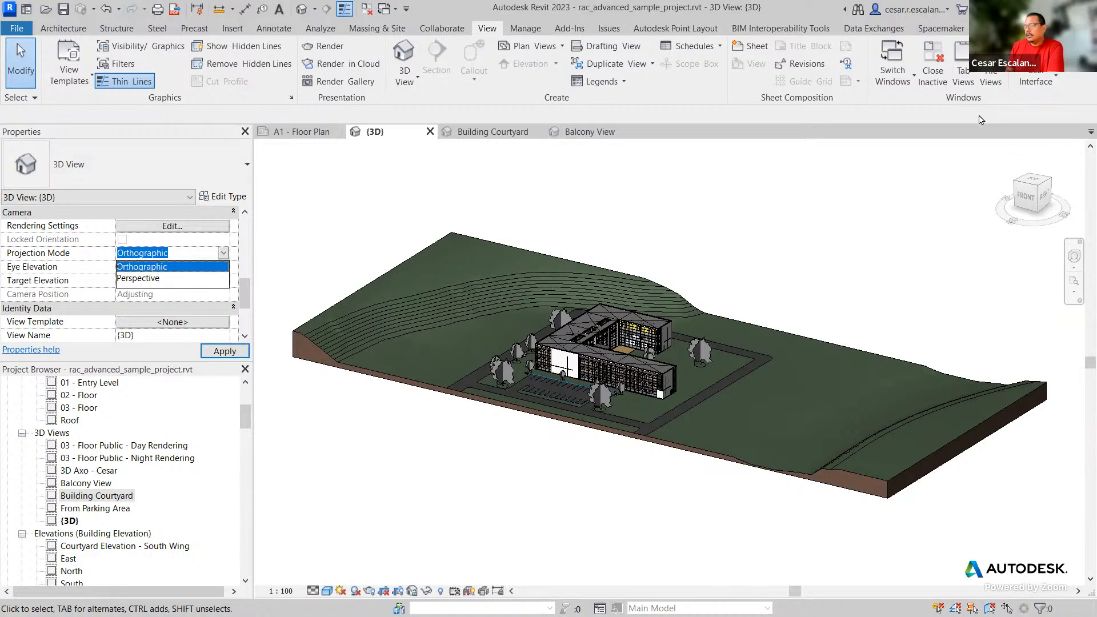
click(138, 278)
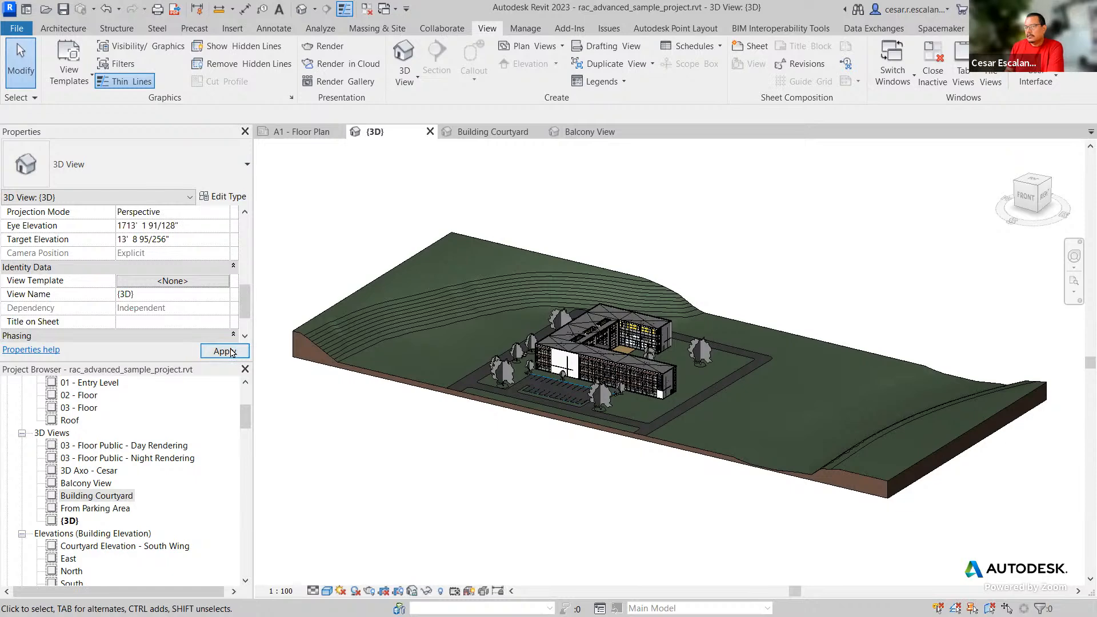
click(233, 353)
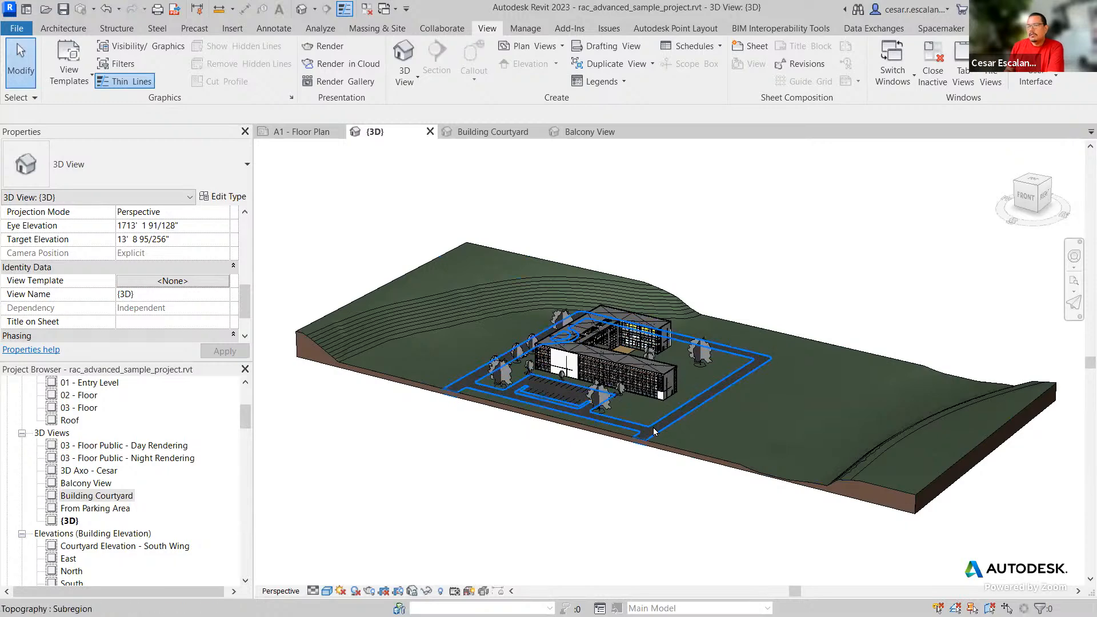
- Pan, orbit and zoom the perspective 3D view in to a close look at the building's corner and facades
middle_drag(684, 507, 709, 455)
shift+middle_drag(714, 419, 896, 453)
scroll(596, 380, up, 5)
scroll(619, 374, up, 3)
mouse_move(690, 436)
shift+middle_down()
mouse_move(668, 373)
mouse_move(532, 422)
mouse_move(513, 410)
mouse_move(705, 442)
shift+middle_up()
scroll(591, 455, up, 5)
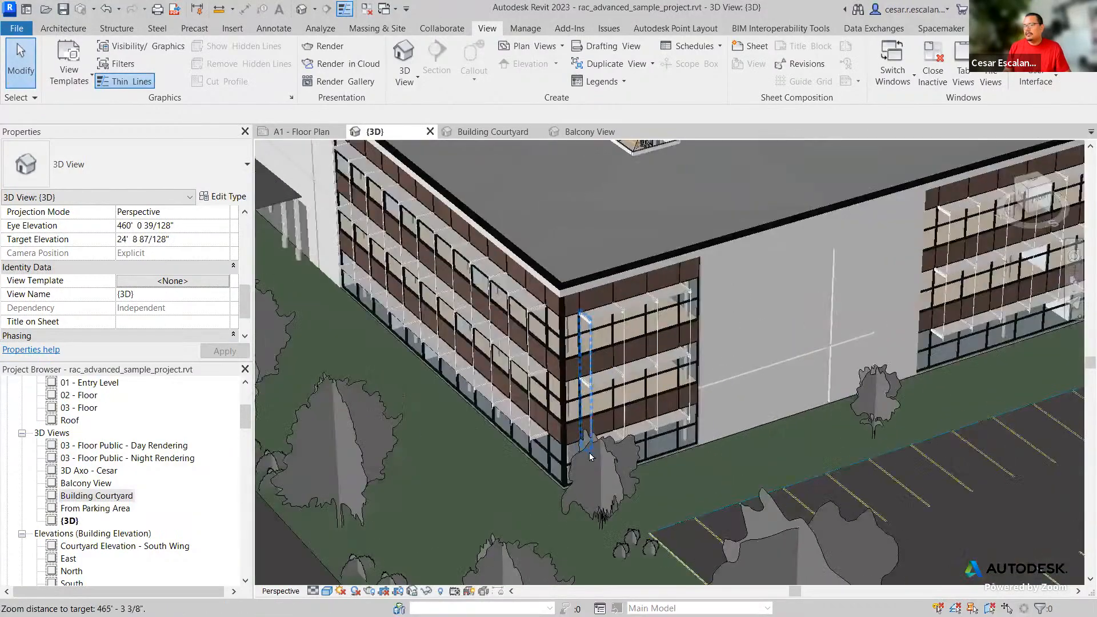
shift+middle_drag(590, 455, 294, 379)
- Open the 01 - Entry Level floor plan
drag(246, 418, 247, 384)
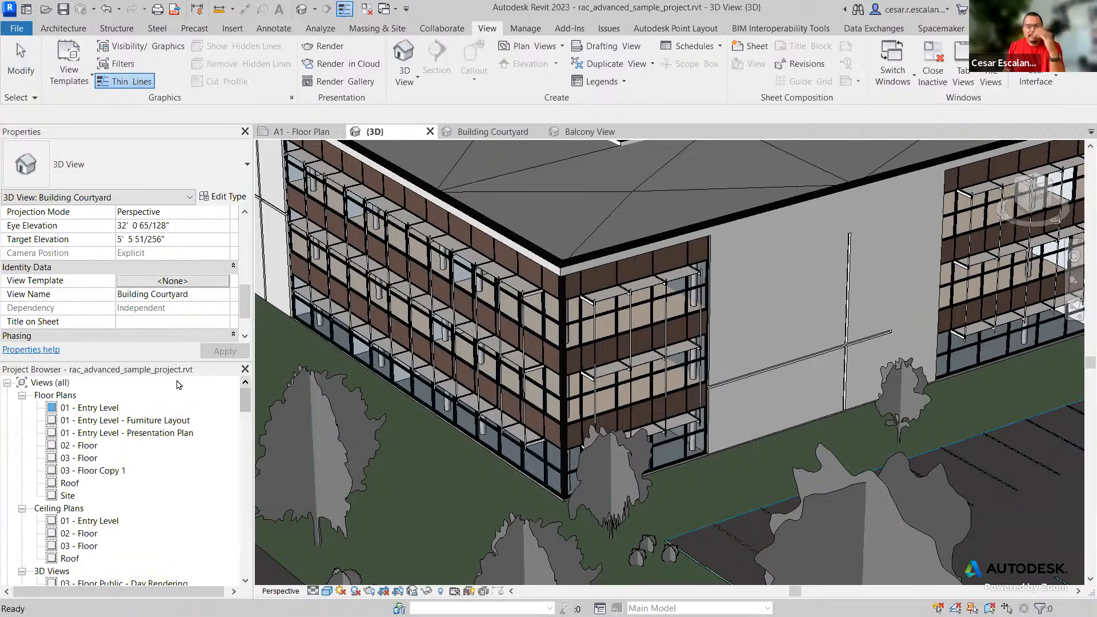
click(96, 409)
double_click(96, 409)
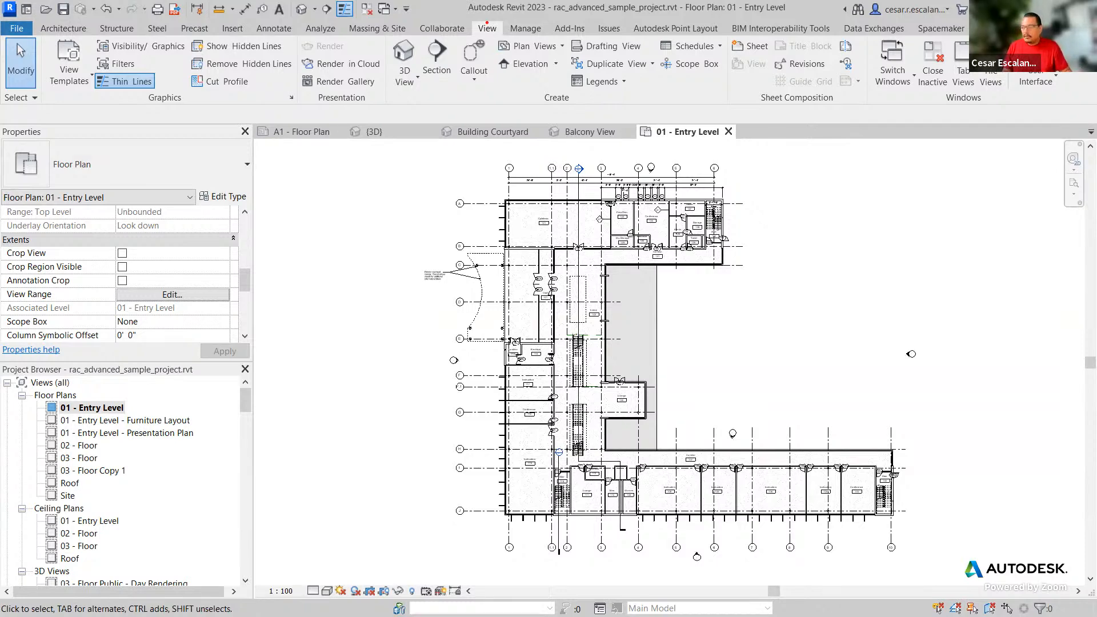
drag(474, 20, 505, 39)
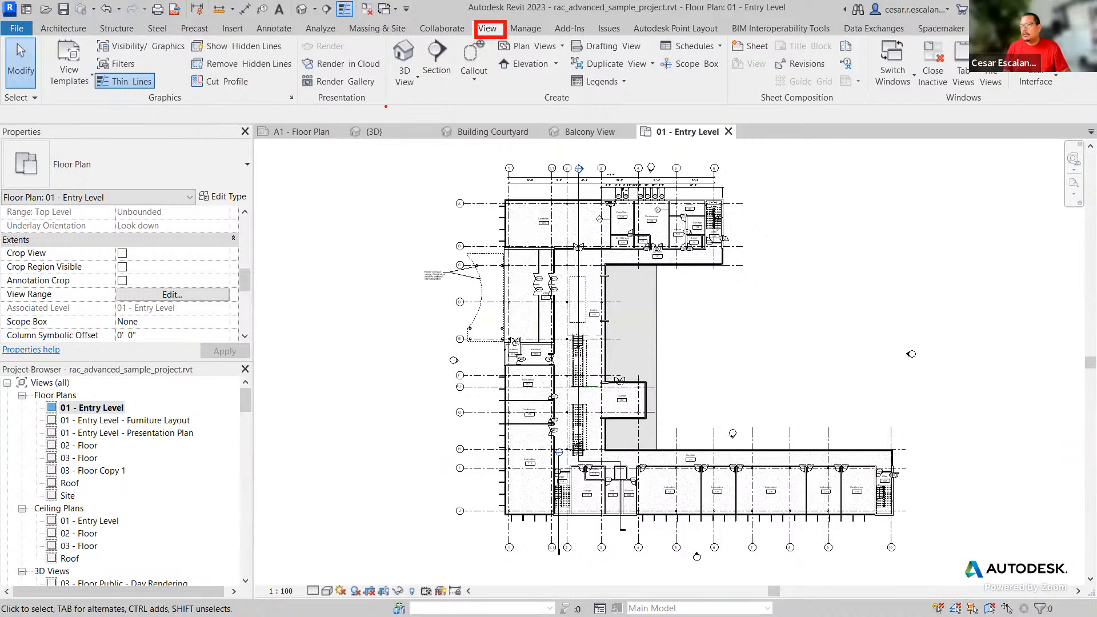
drag(381, 30, 428, 90)
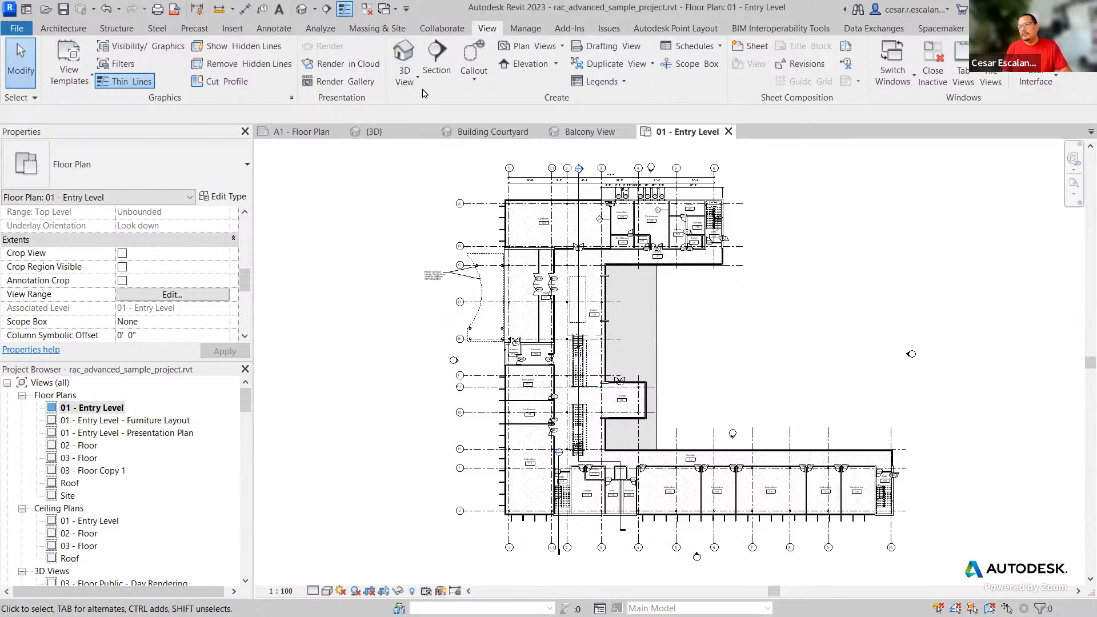
- Create a perspective camera view with the eye just outside the building's west side, aimed diagonally at a target beyond the northeast wing
click(407, 77)
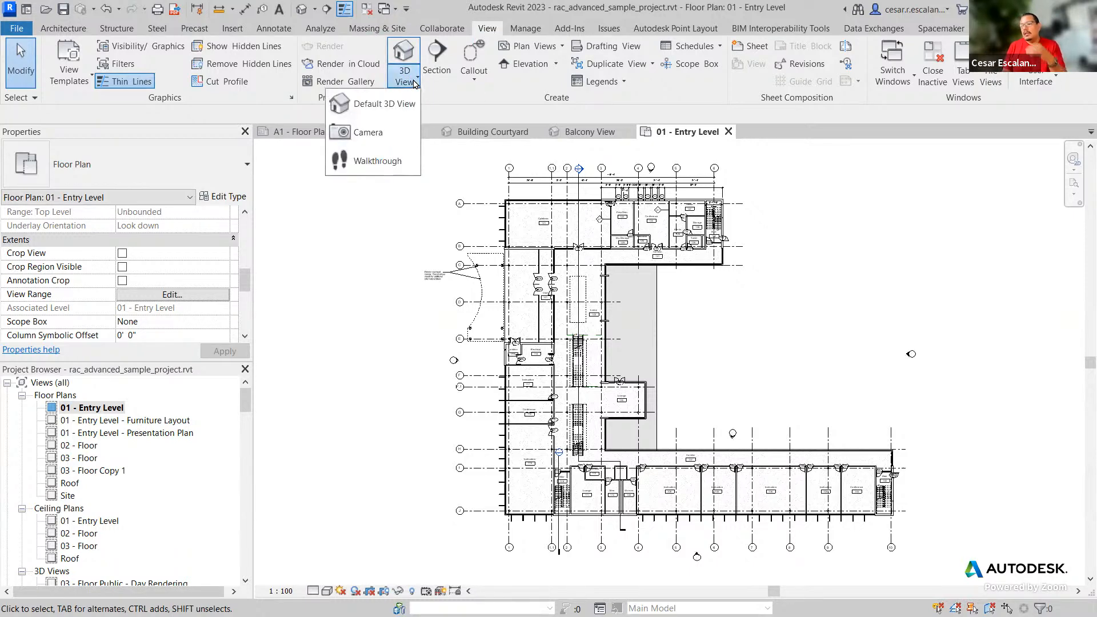
click(380, 133)
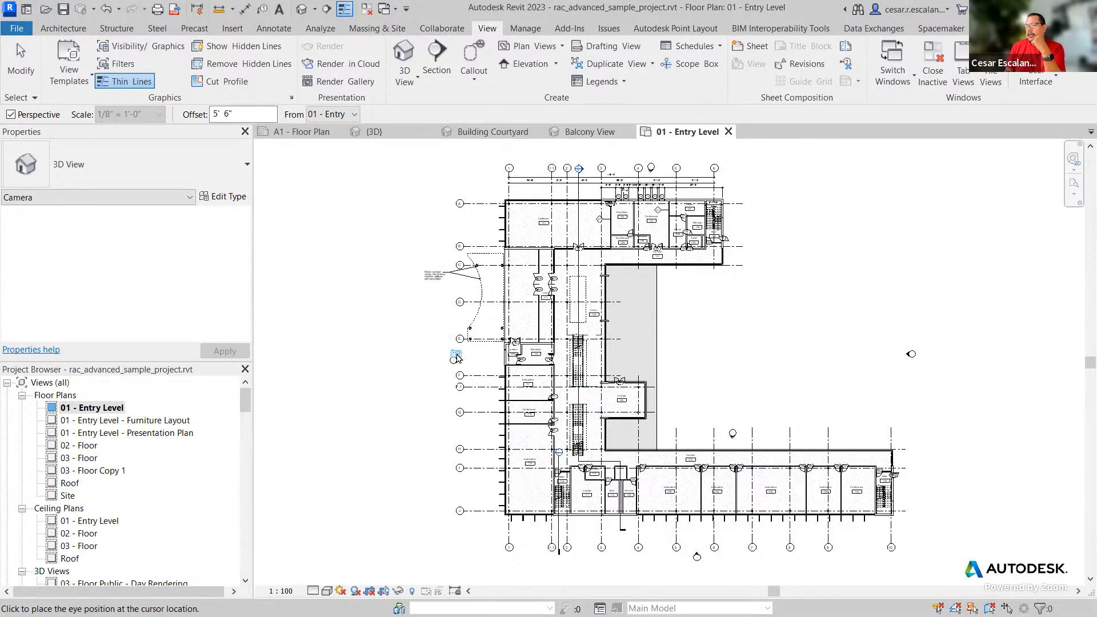
click(460, 355)
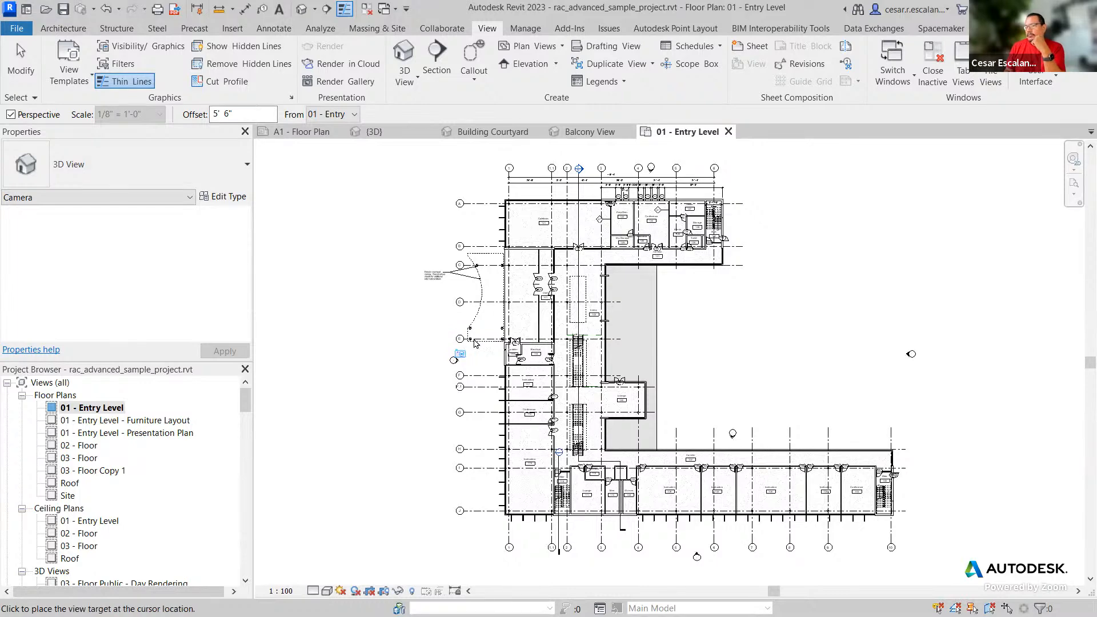
middle_drag(665, 183, 647, 220)
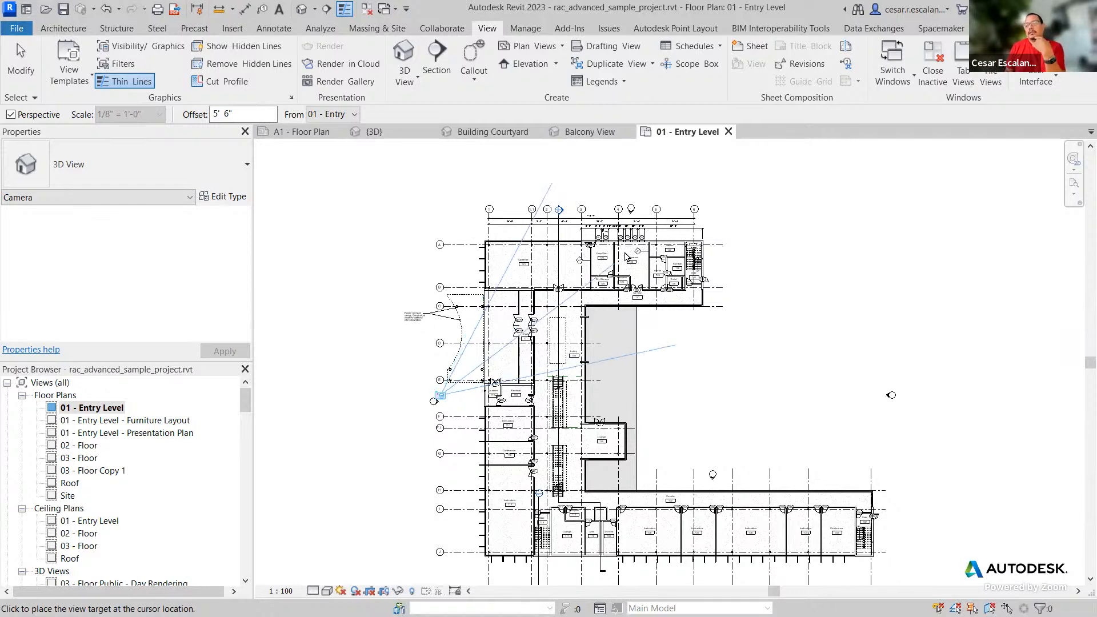
click(706, 180)
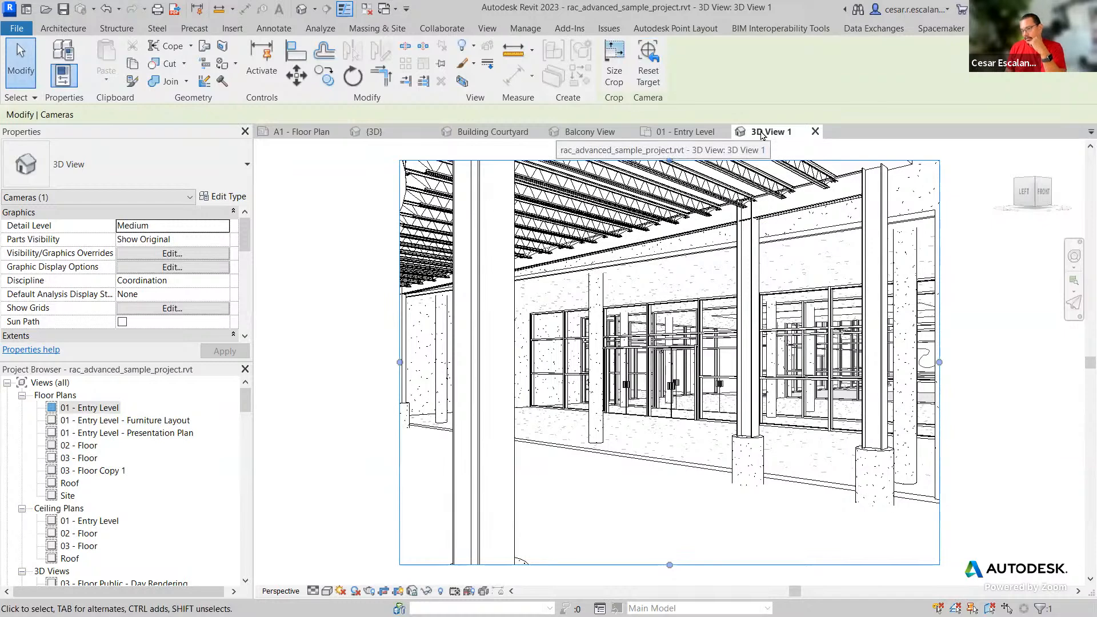
- Locate the new camera view 3D View 1 among the project's 3D views and set its visual style to Shaded
drag(240, 400, 241, 422)
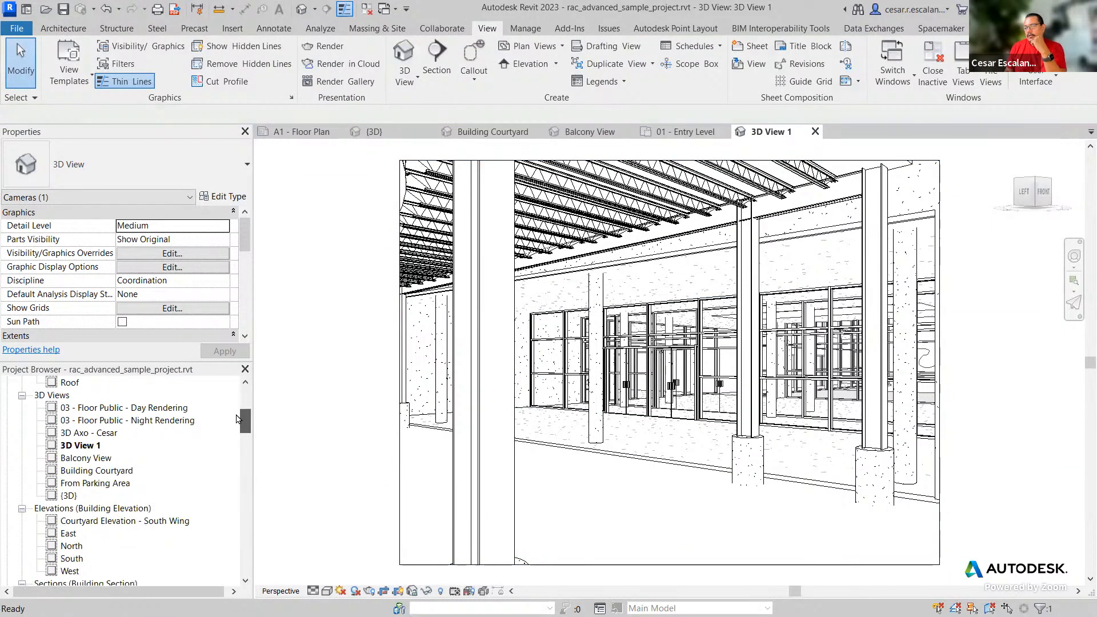
click(78, 446)
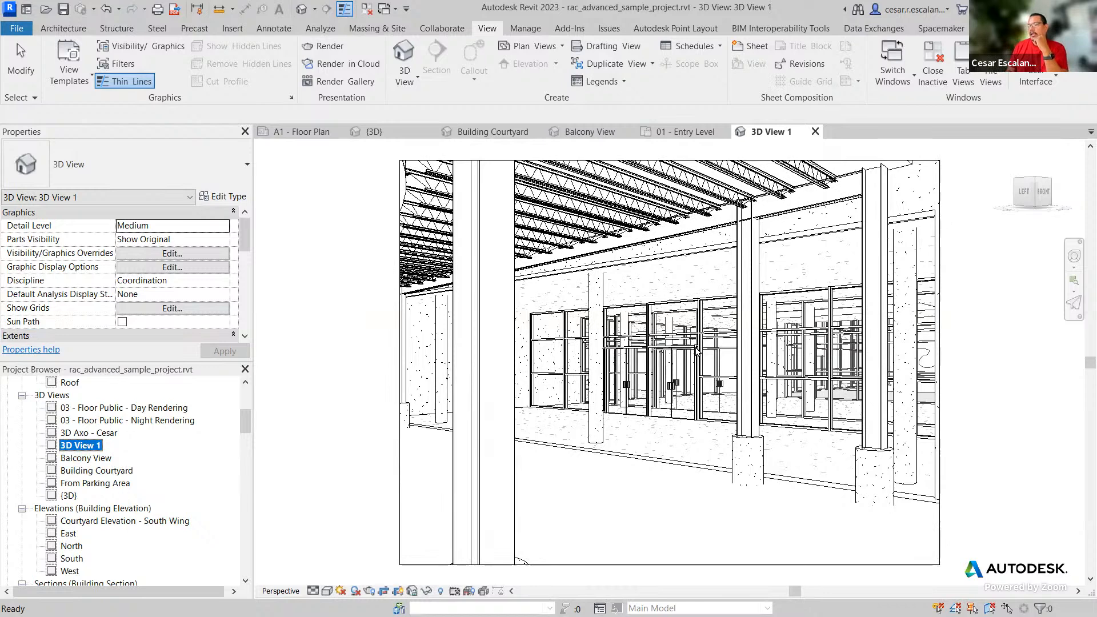
click(324, 591)
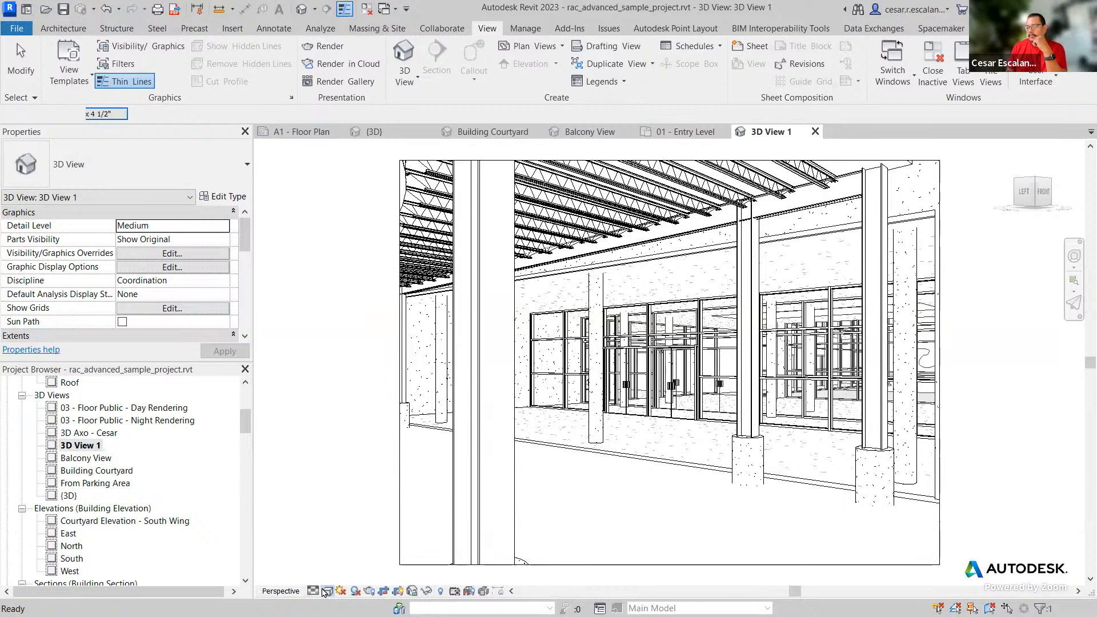
click(325, 592)
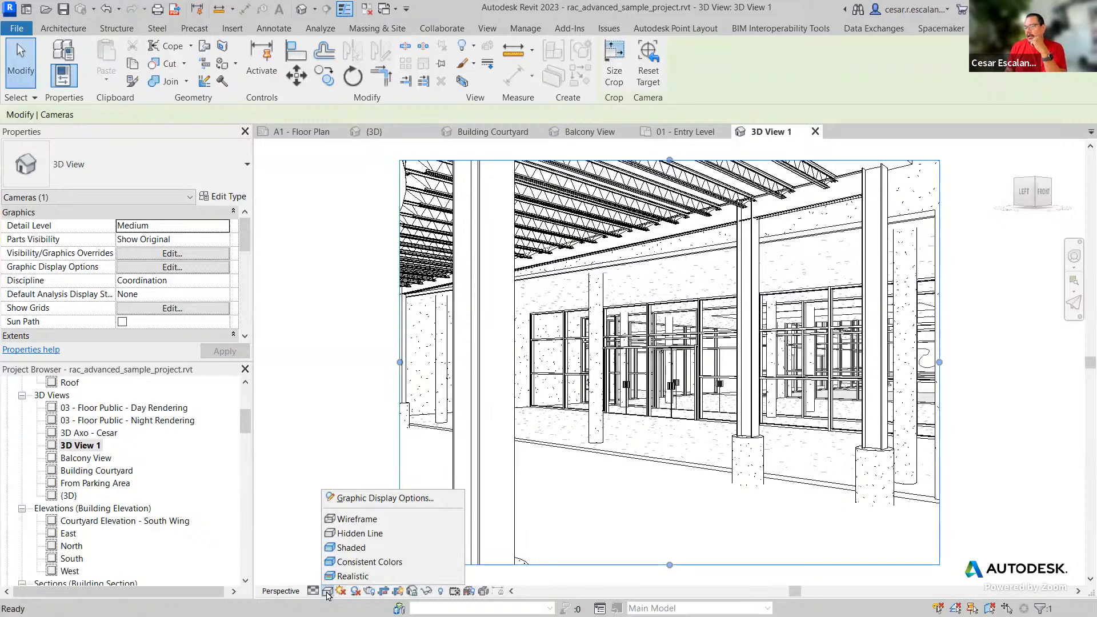
click(351, 548)
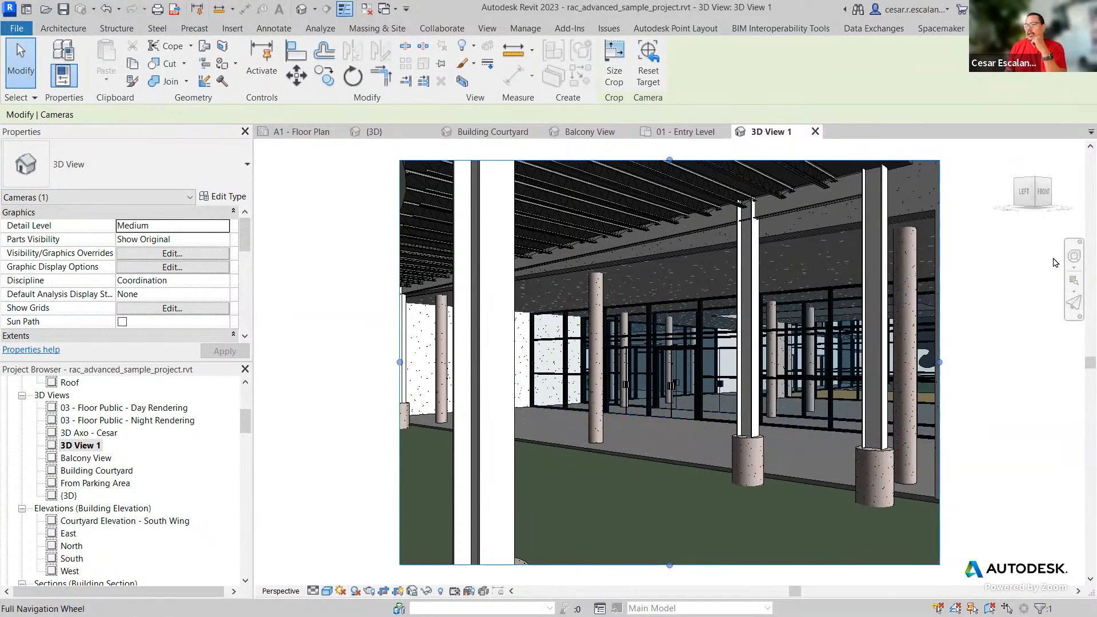
- Reposition the camera in 3D View 1 with the full navigation wheel, moving closer to the columns and glazed entrance, and close the wheel
click(1072, 257)
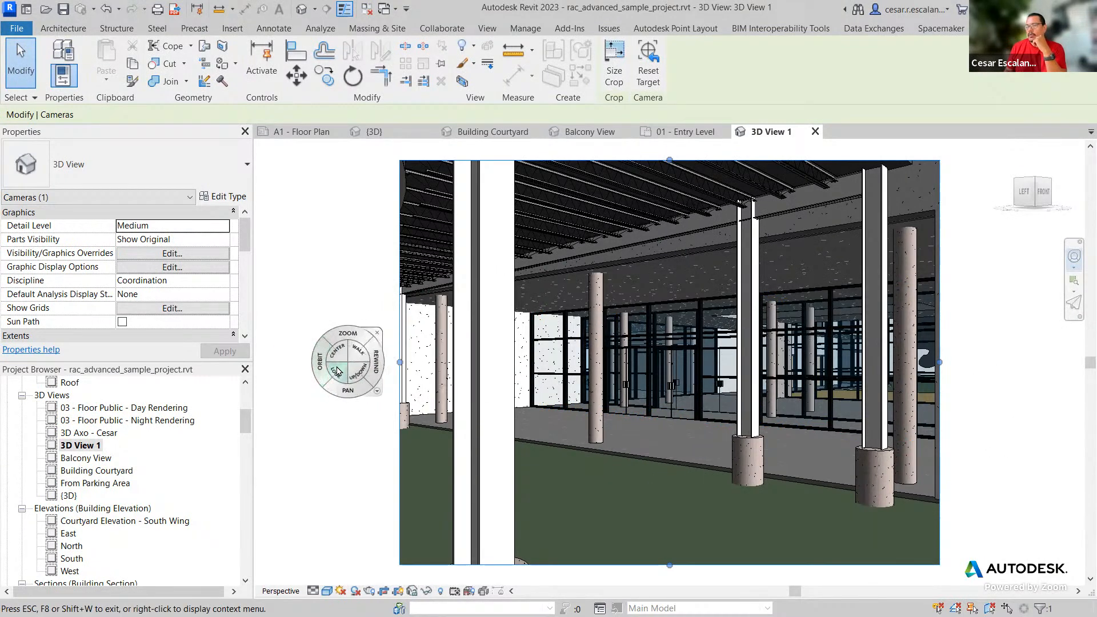
mouse_move(351, 407)
mouse_down()
mouse_move(441, 372)
mouse_move(594, 371)
mouse_move(496, 424)
mouse_move(355, 416)
mouse_up()
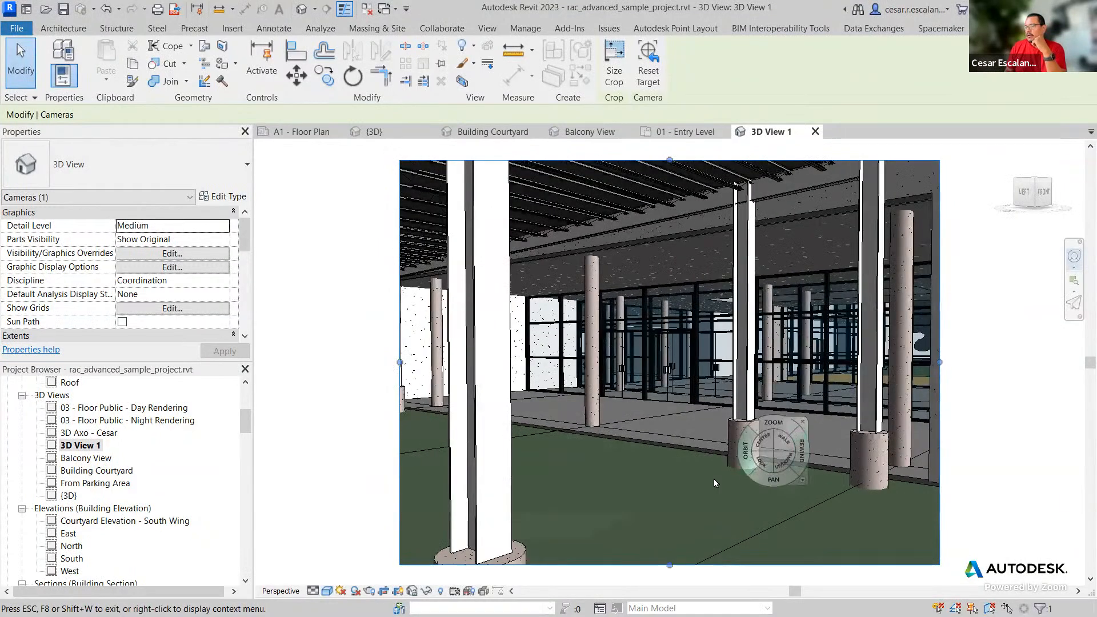
mouse_move(670, 497)
mouse_down()
mouse_move(634, 485)
mouse_move(632, 472)
mouse_move(598, 479)
mouse_move(622, 468)
mouse_move(694, 492)
mouse_move(732, 486)
mouse_up()
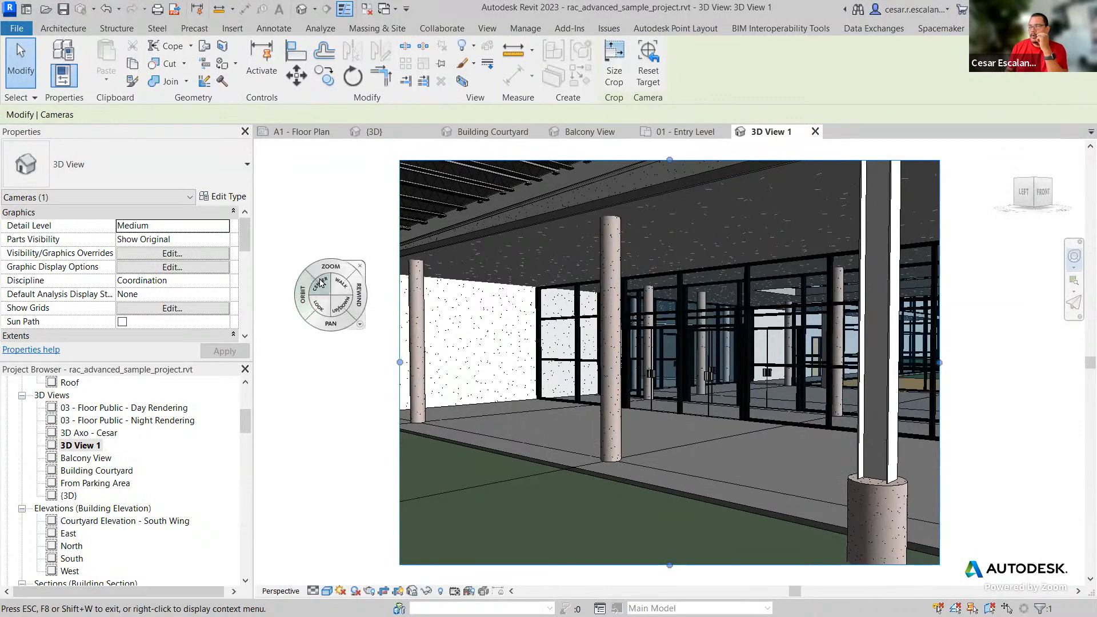
click(358, 267)
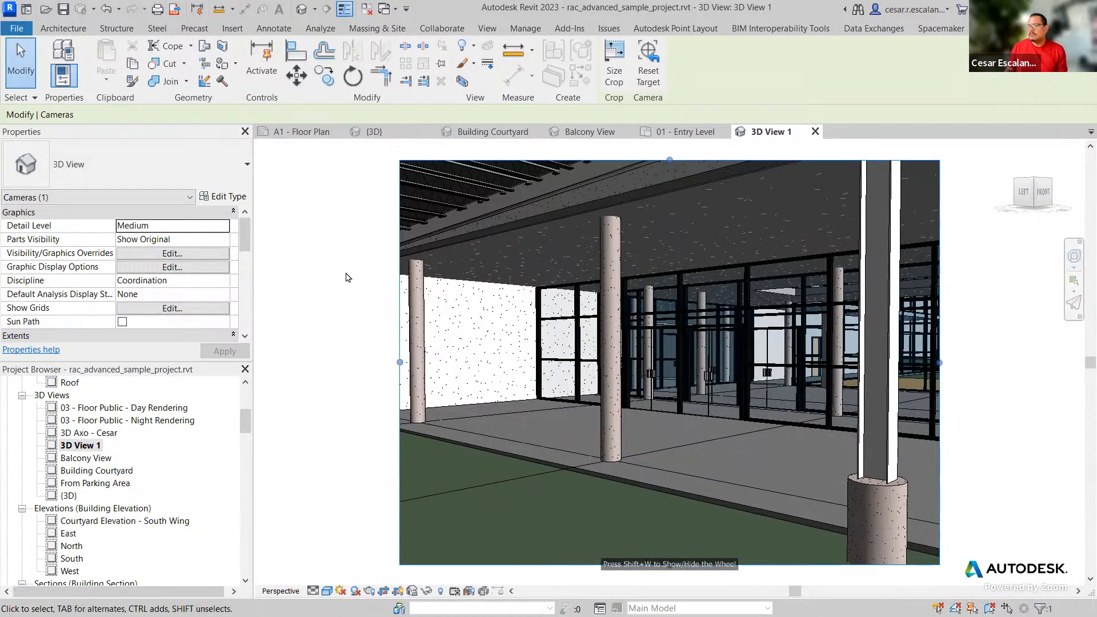
click(323, 291)
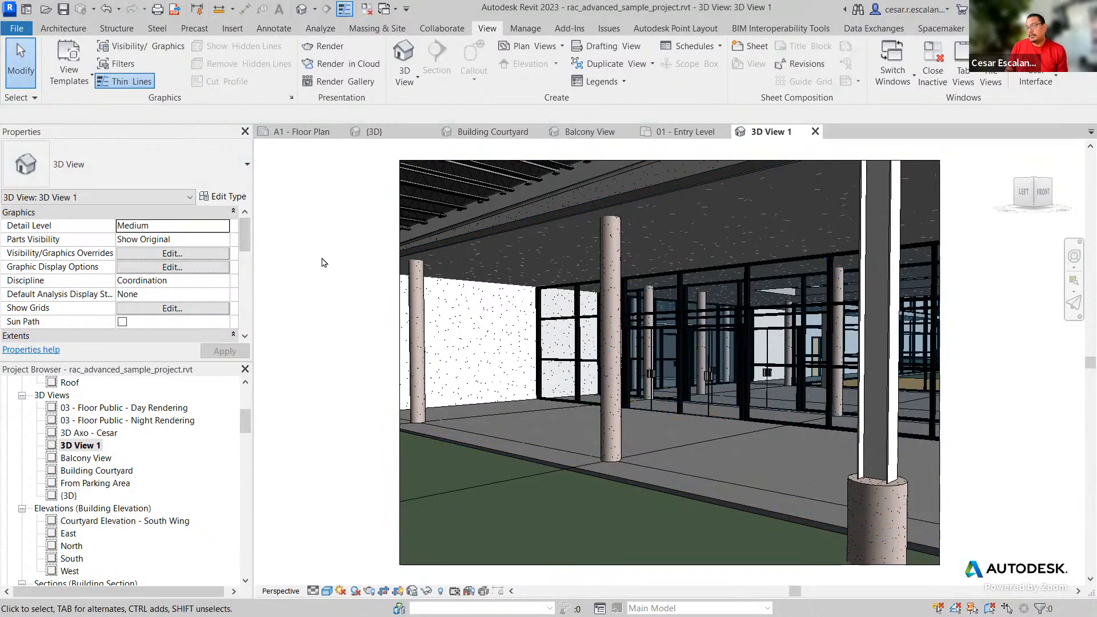
- Review the Projection Mode options in the camera view's properties
scroll(240, 255, down, 3)
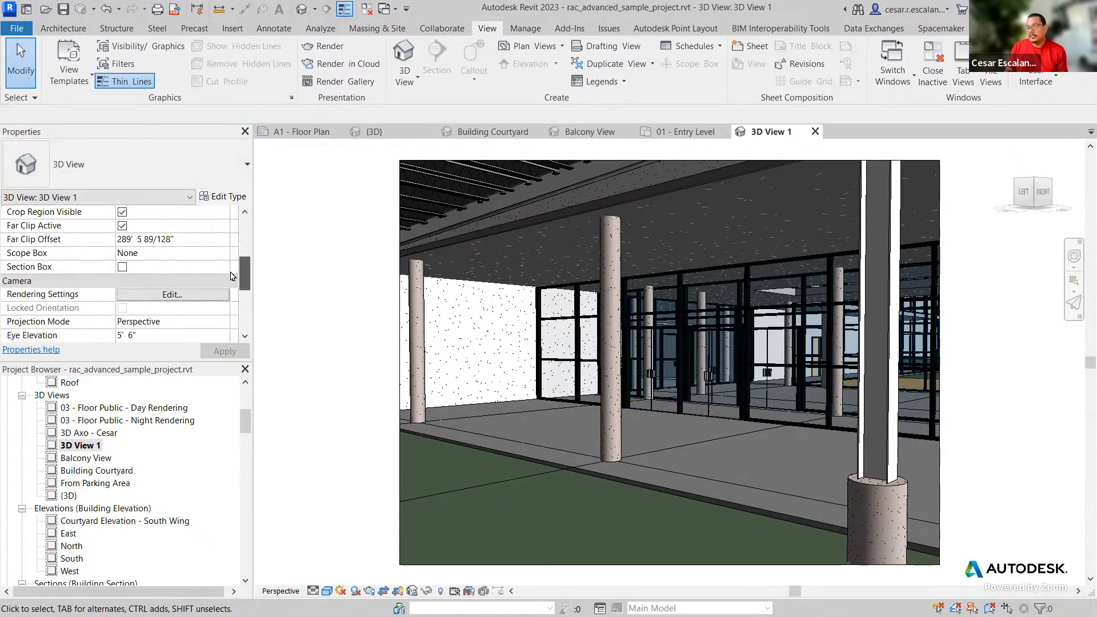
click(171, 294)
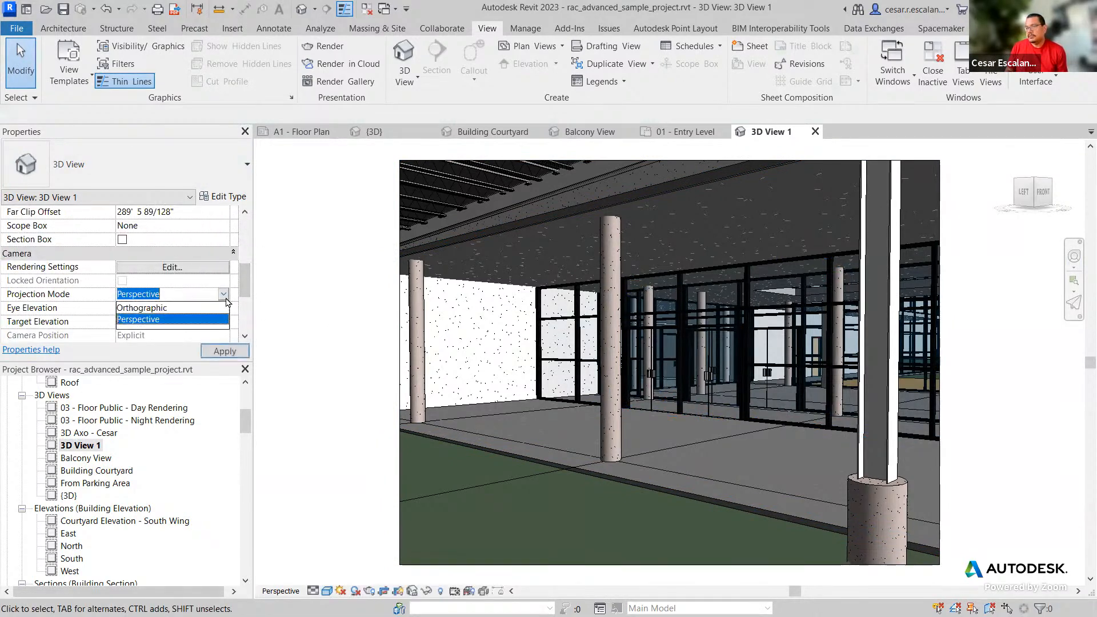
click(171, 309)
scroll(171, 312, up, 2)
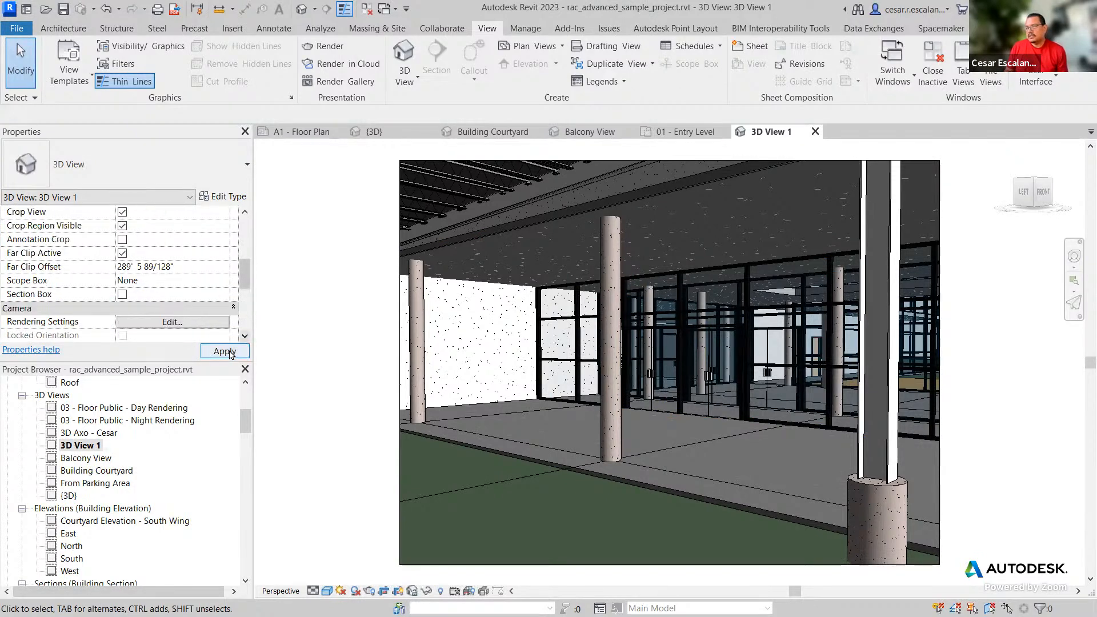
click(224, 351)
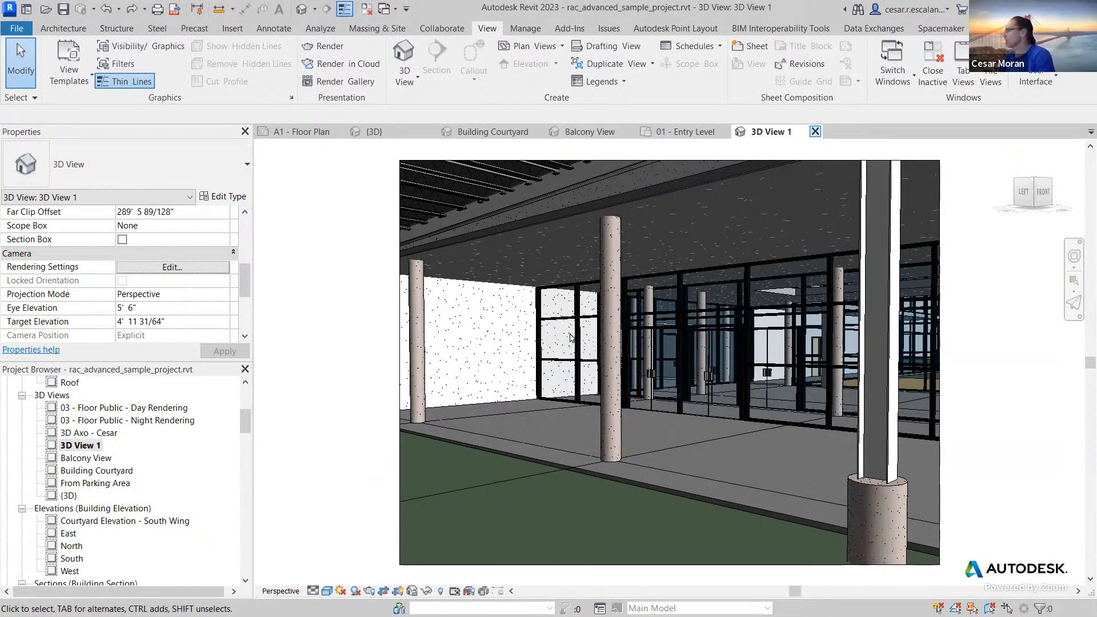
- Display 3D View 1 in the Wireframe visual style, followed by Hidden Line
click(328, 592)
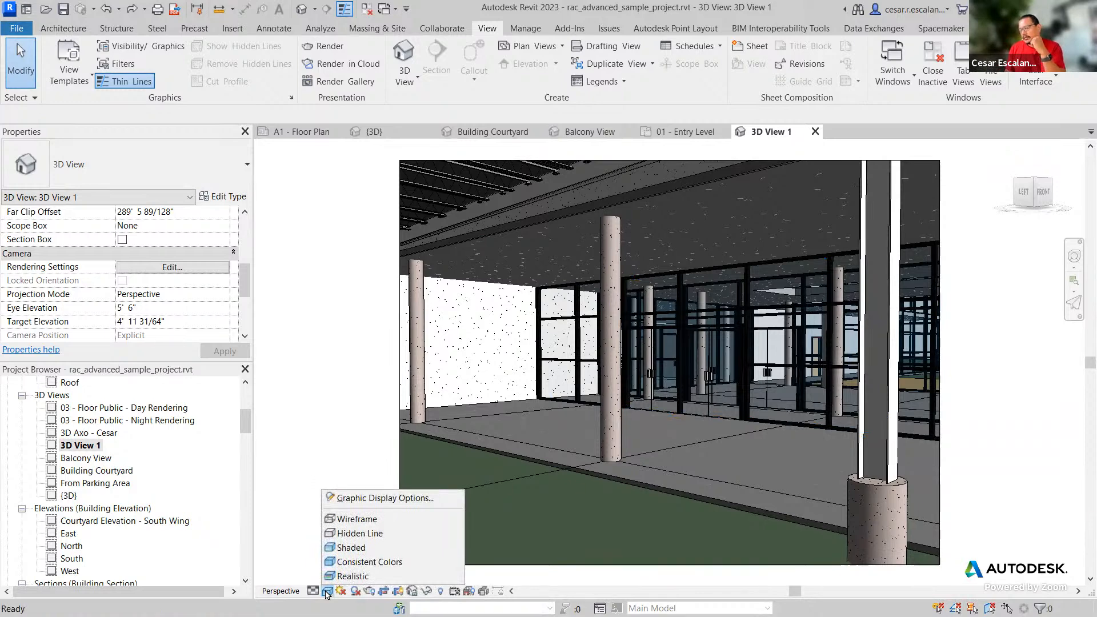
click(372, 520)
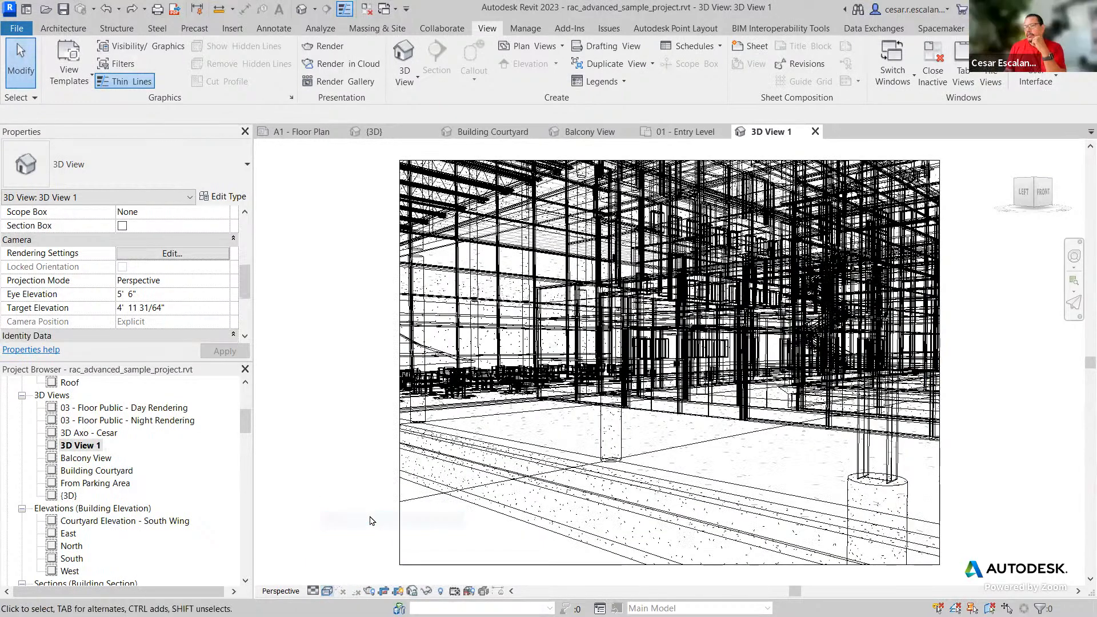
click(328, 591)
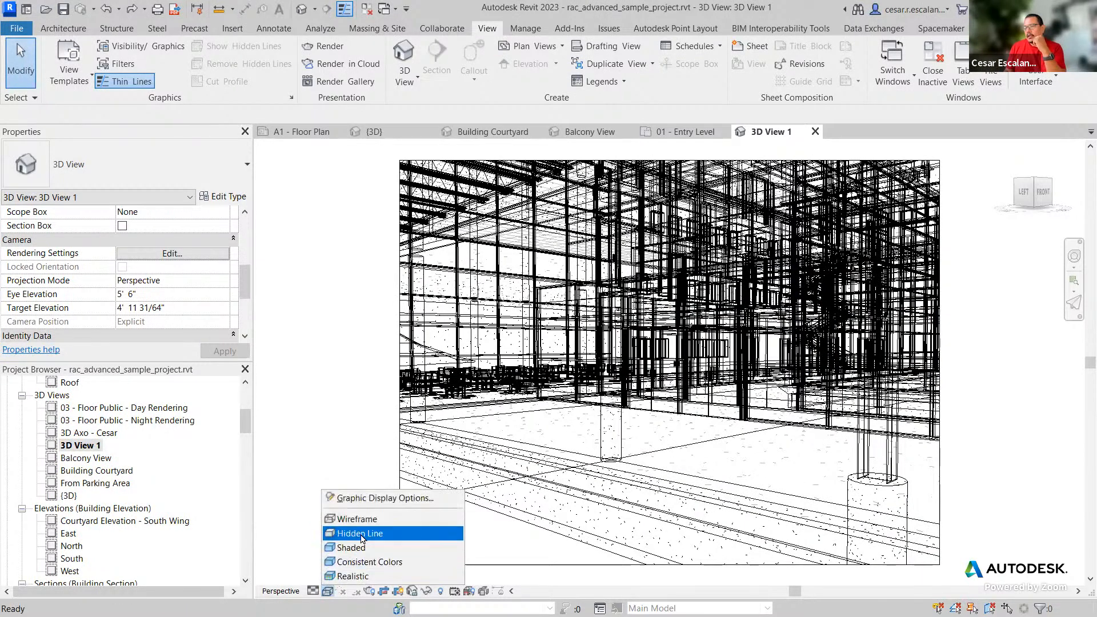
click(361, 536)
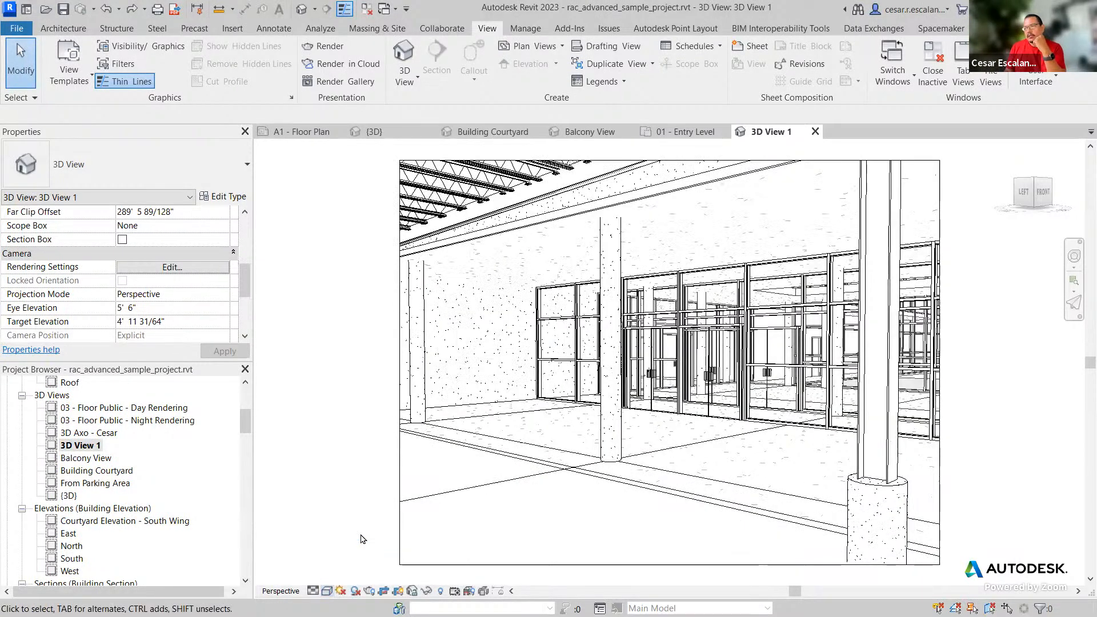
- Compare the Shaded and Consistent Colors visual styles in 3D View 1, ending on Shaded
click(329, 592)
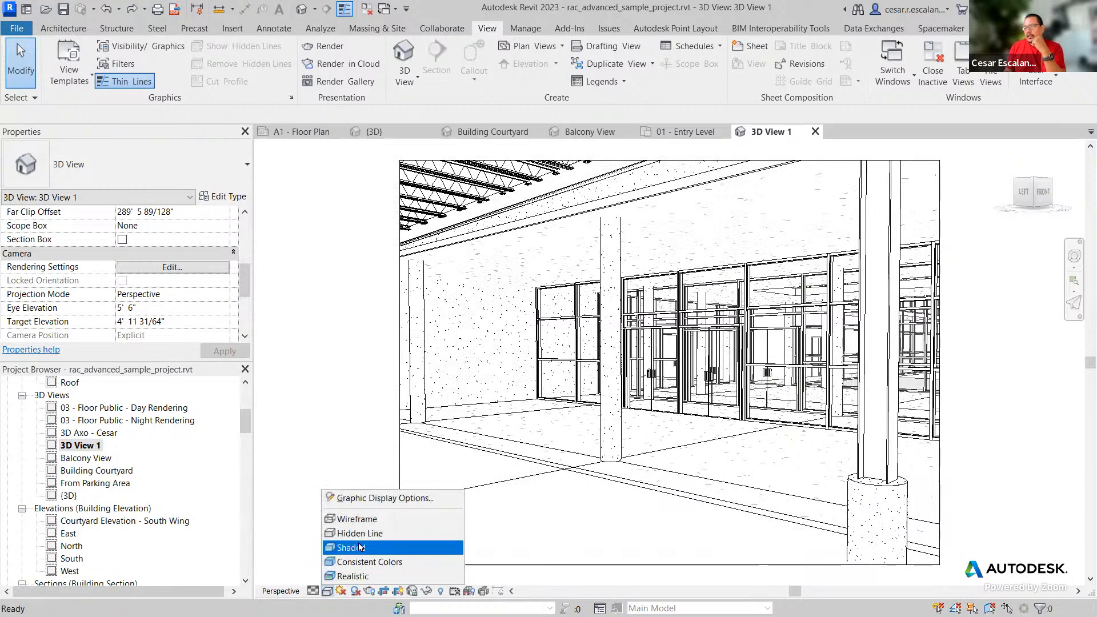
click(356, 548)
click(328, 591)
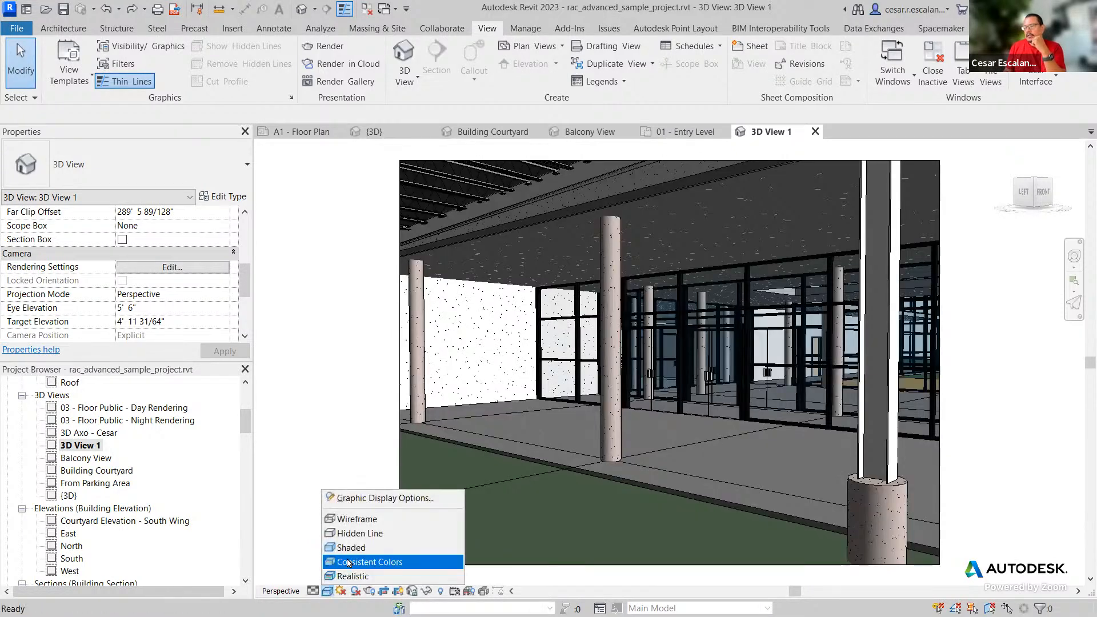
click(349, 562)
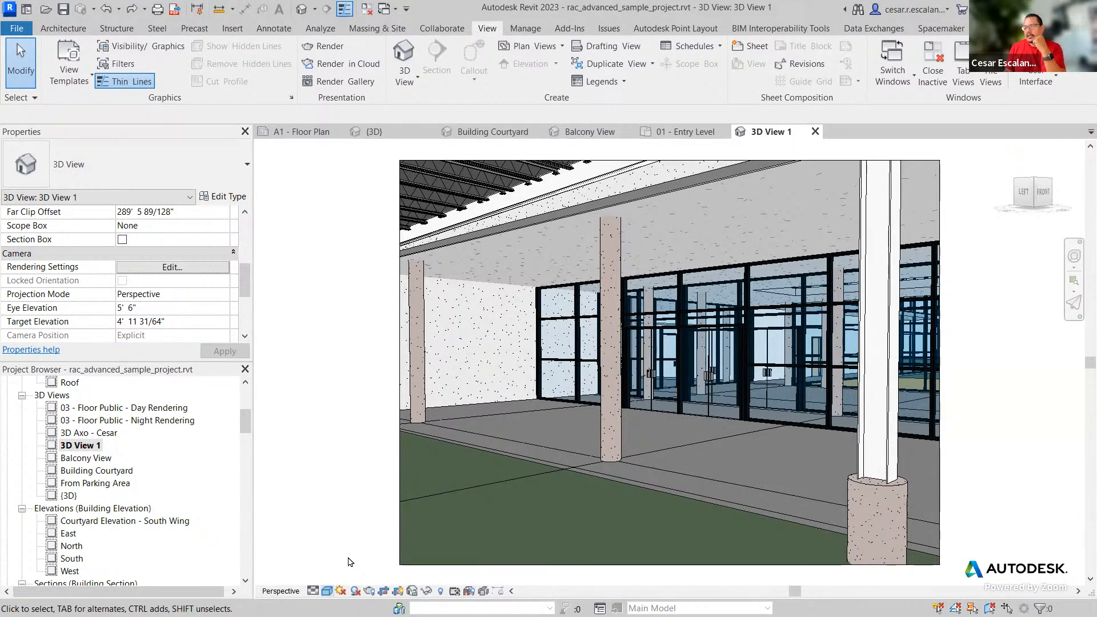
click(328, 592)
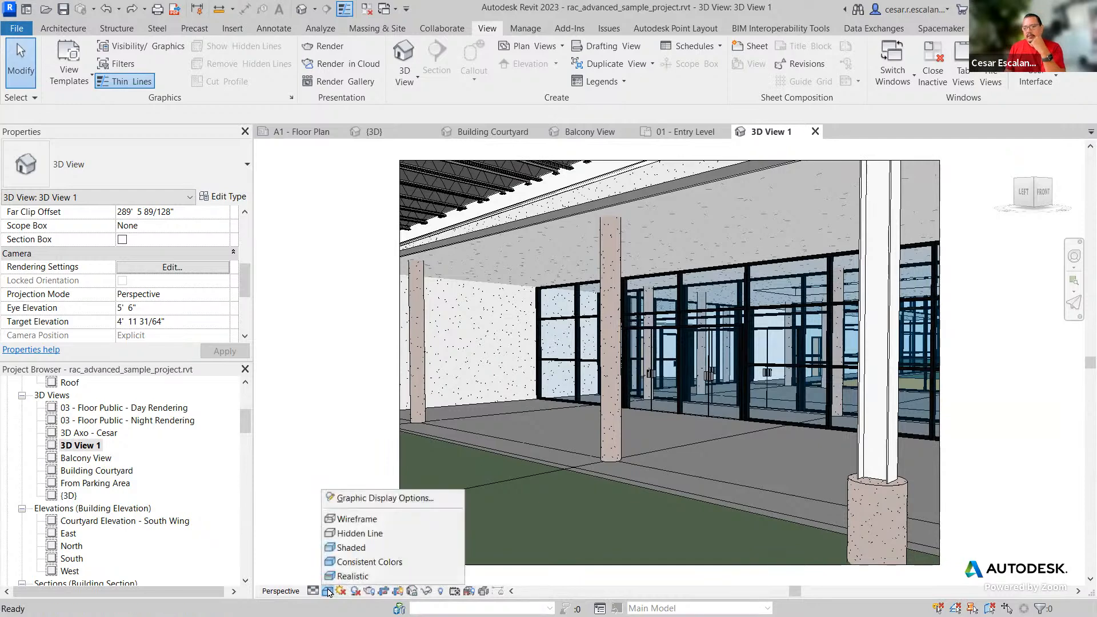
click(352, 549)
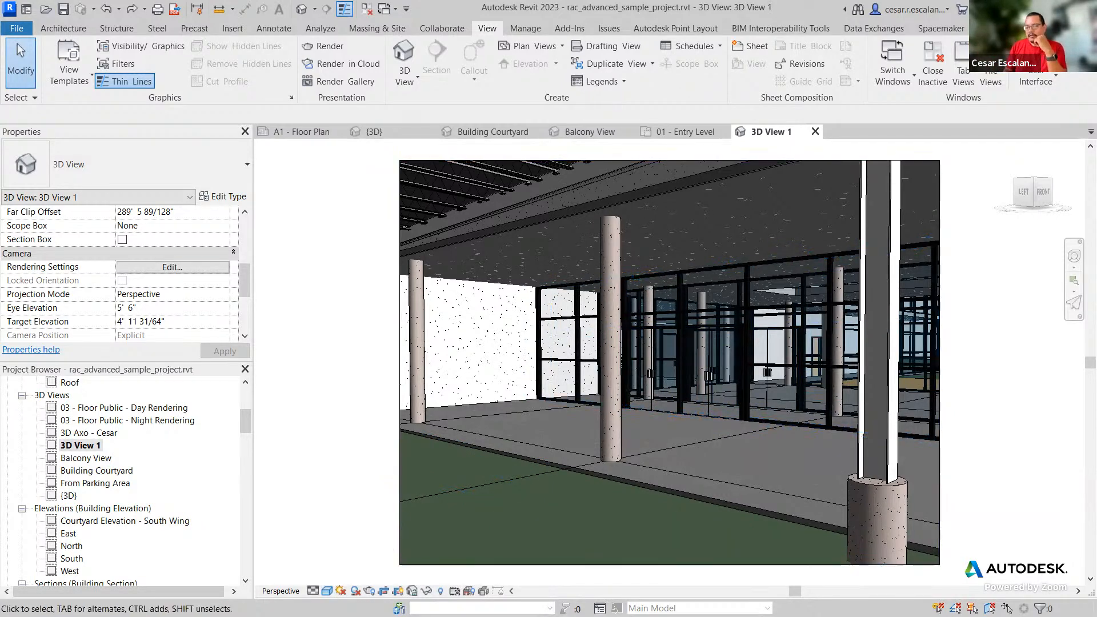
- Display 3D View 1 in Consistent Colors again and switch it to the Realistic visual style
click(327, 591)
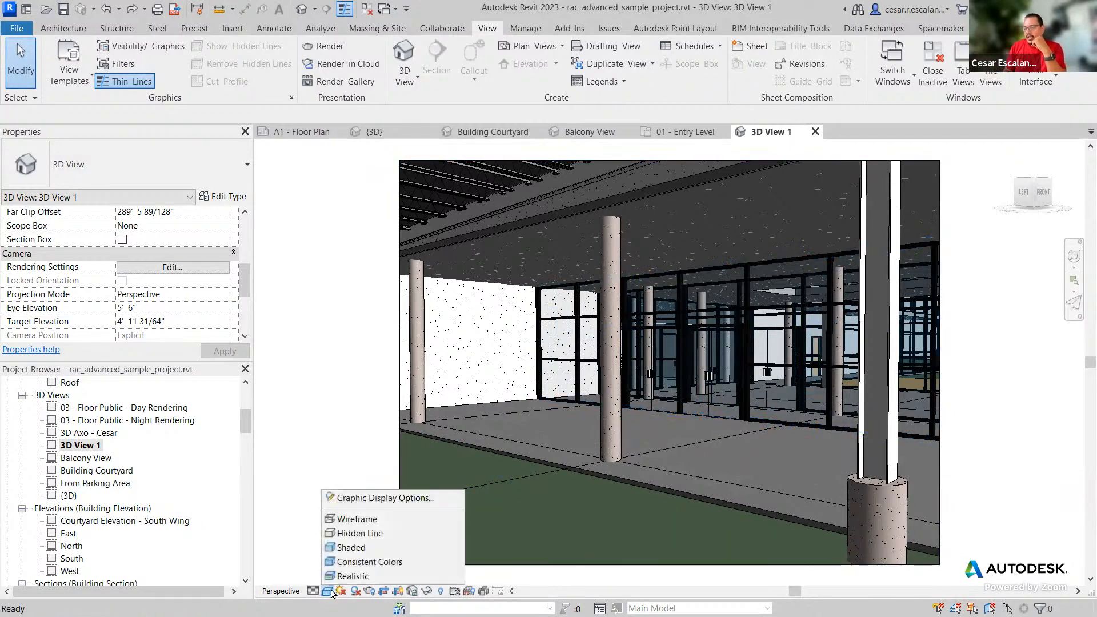
click(353, 563)
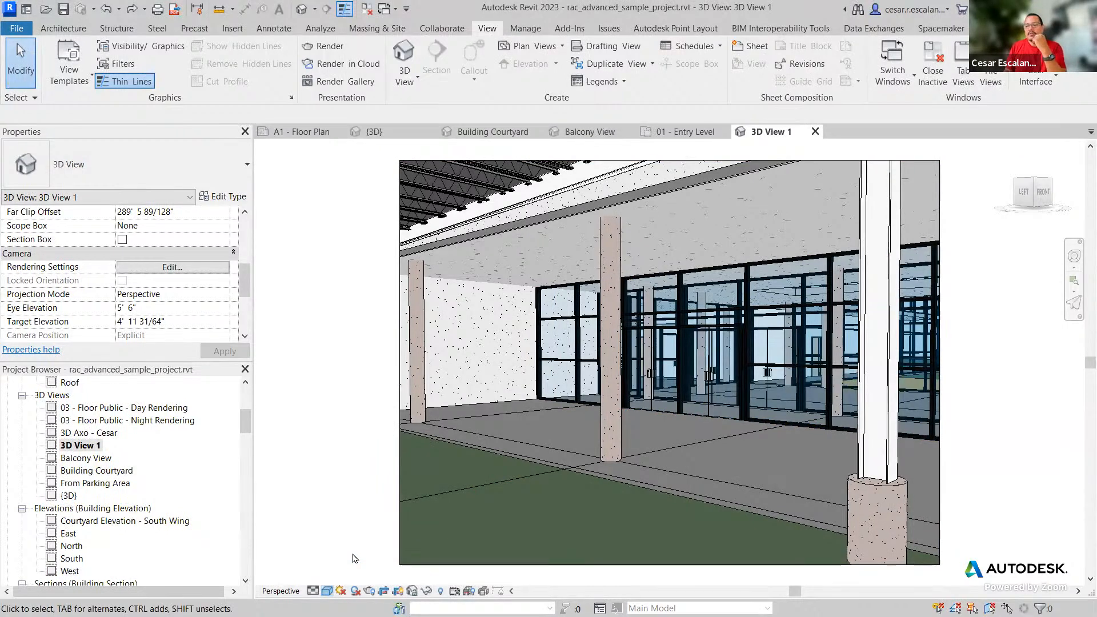
click(327, 591)
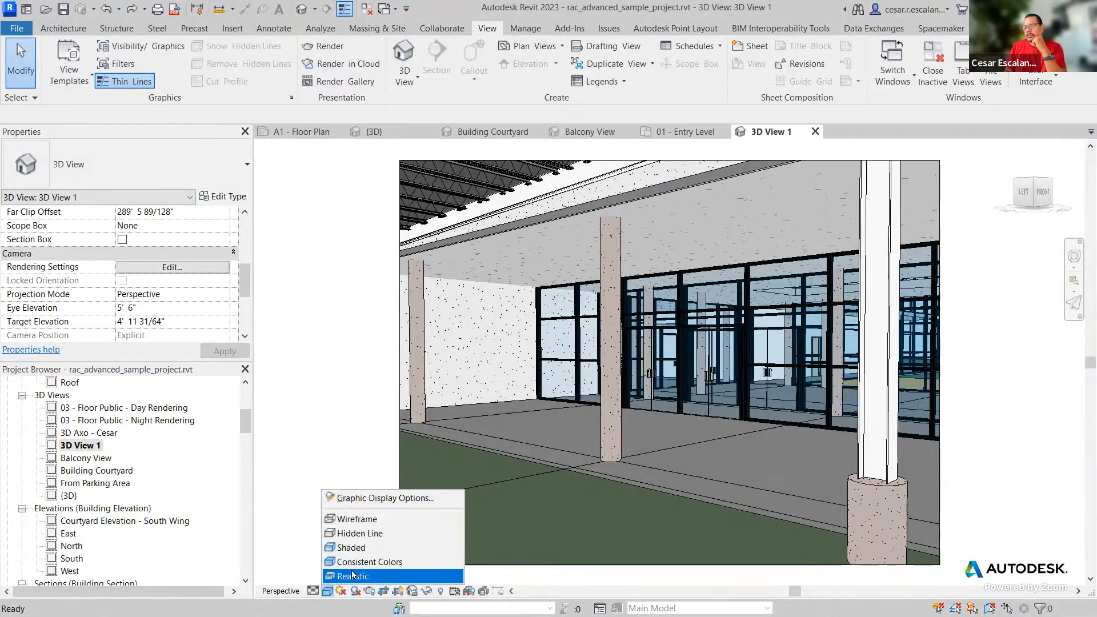
click(352, 575)
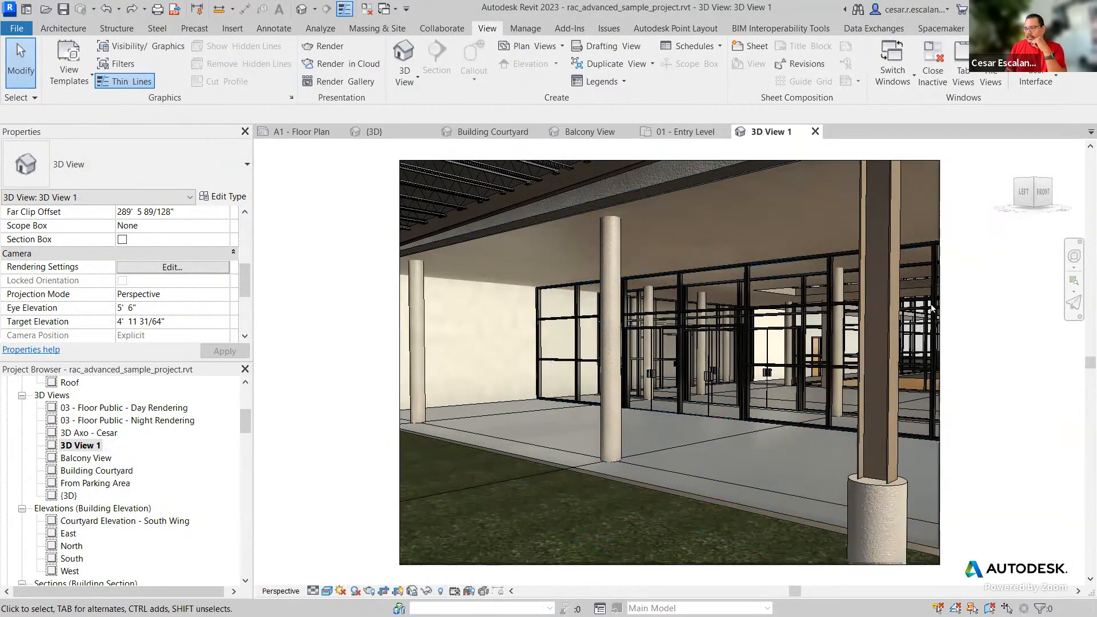
- Return 3D View 1 from Realistic to Shaded, compare it with Hidden Line, and leave the visual style on Shaded
click(327, 591)
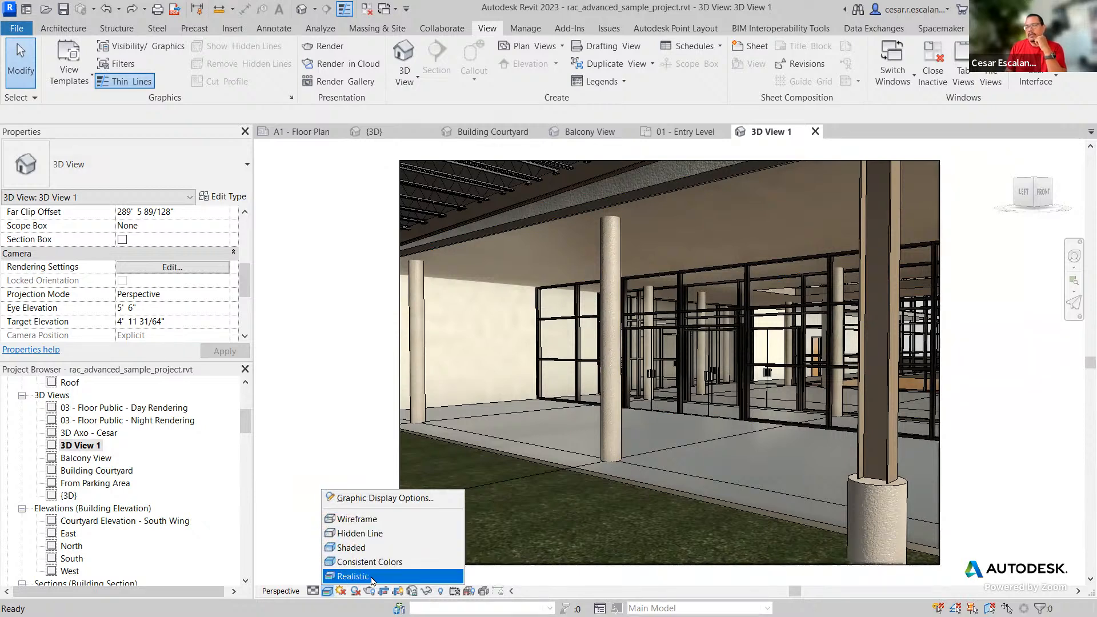
click(361, 544)
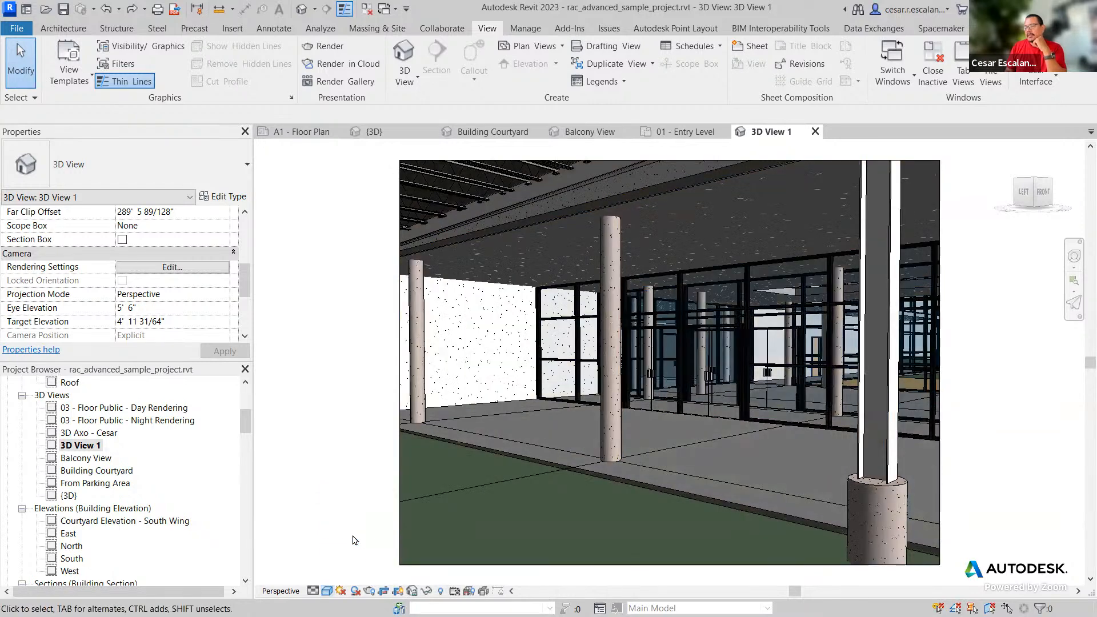
click(326, 593)
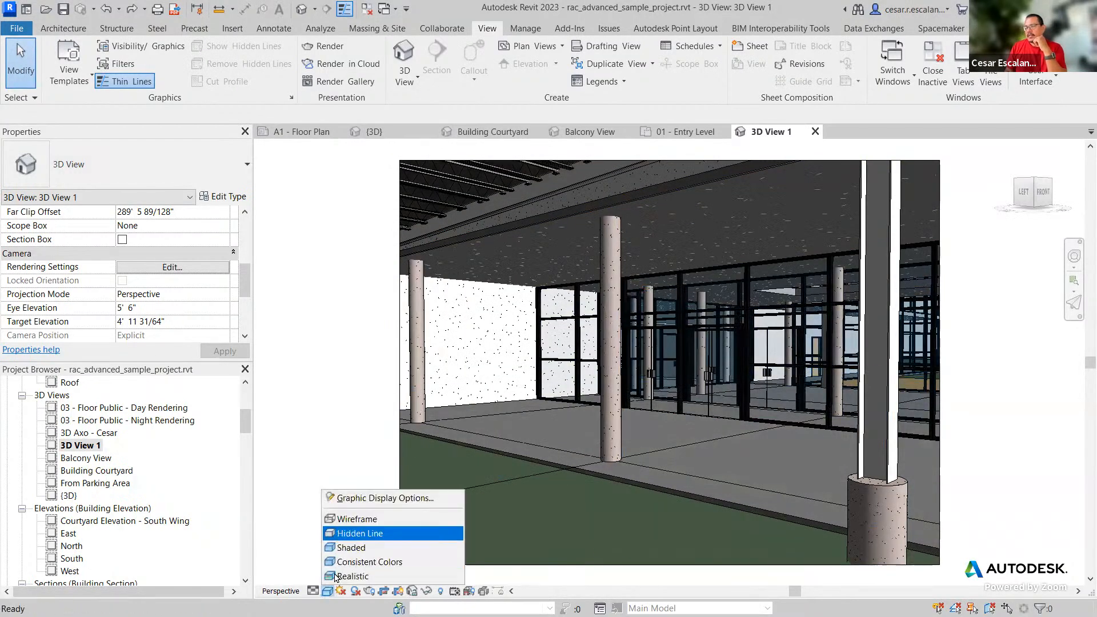
click(343, 529)
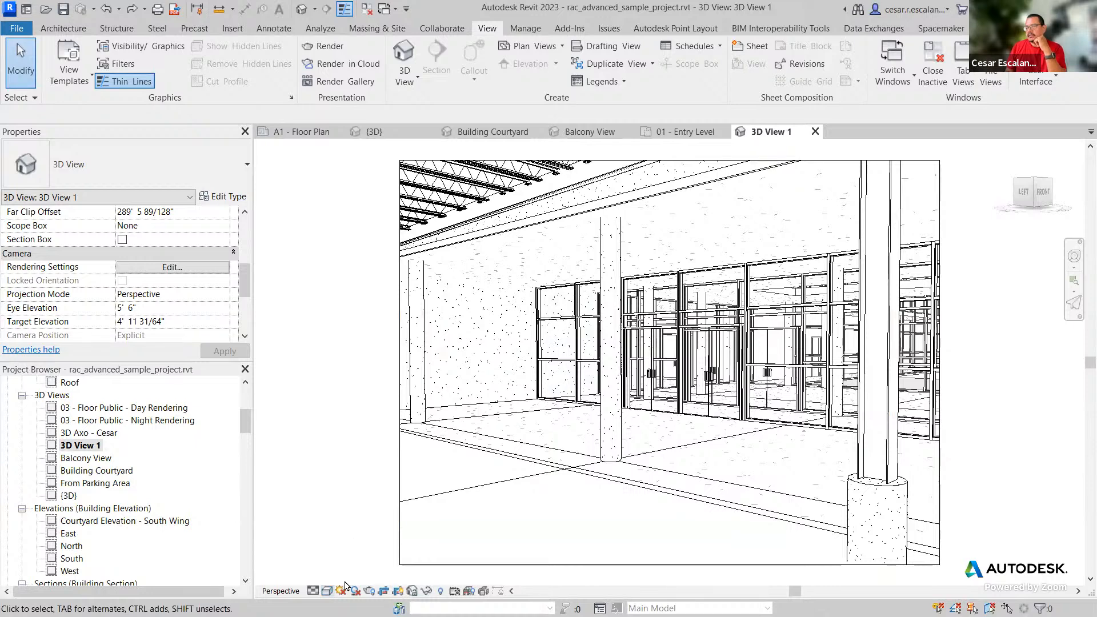
click(327, 591)
click(345, 548)
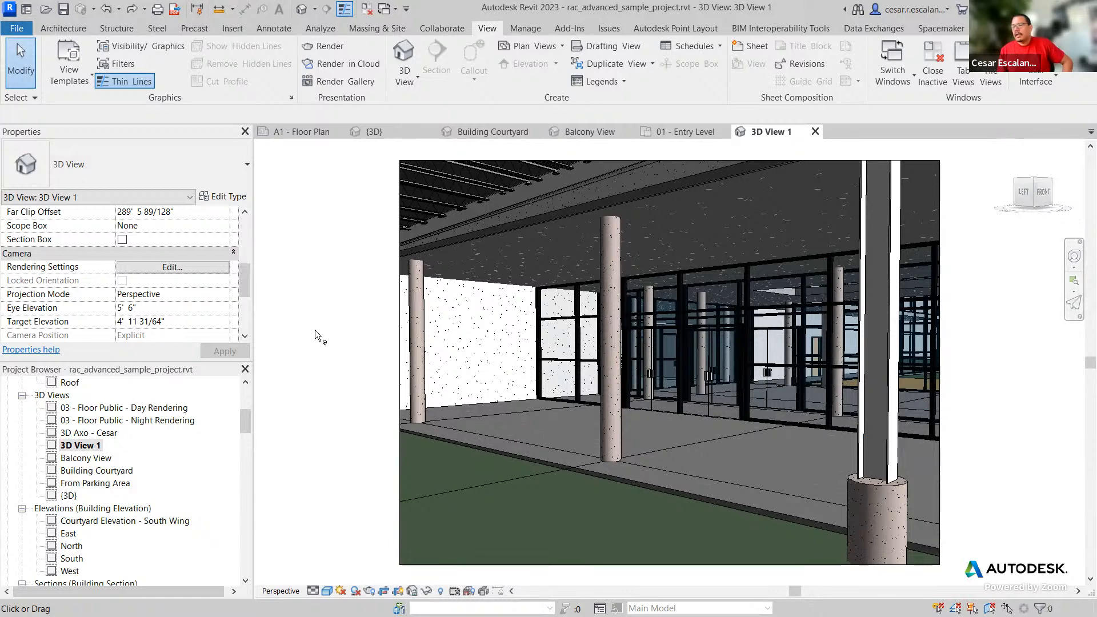
- Open the default {3D} view and zoom out until the whole building and its parking lot are in view
click(369, 134)
scroll(669, 371, up, 4)
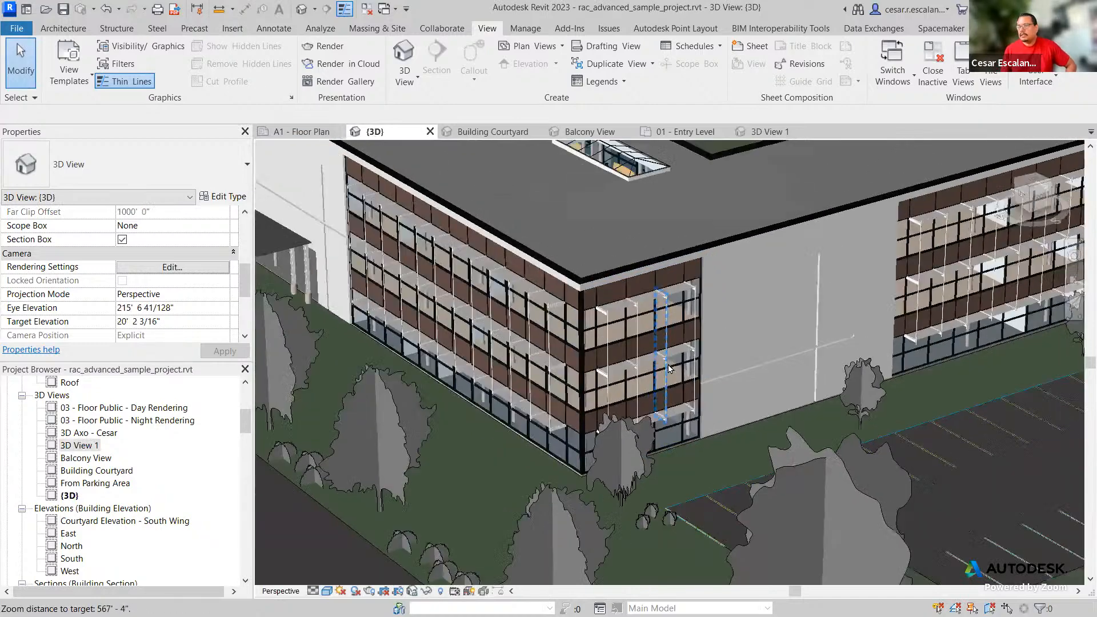
scroll(668, 371, down, 4)
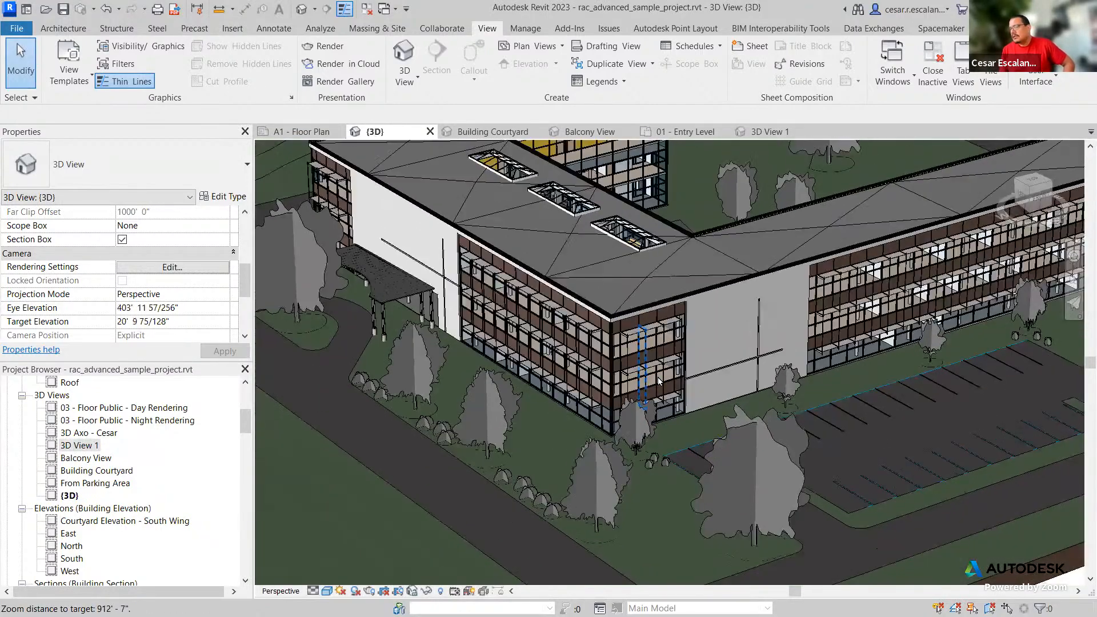
scroll(658, 381, down, 3)
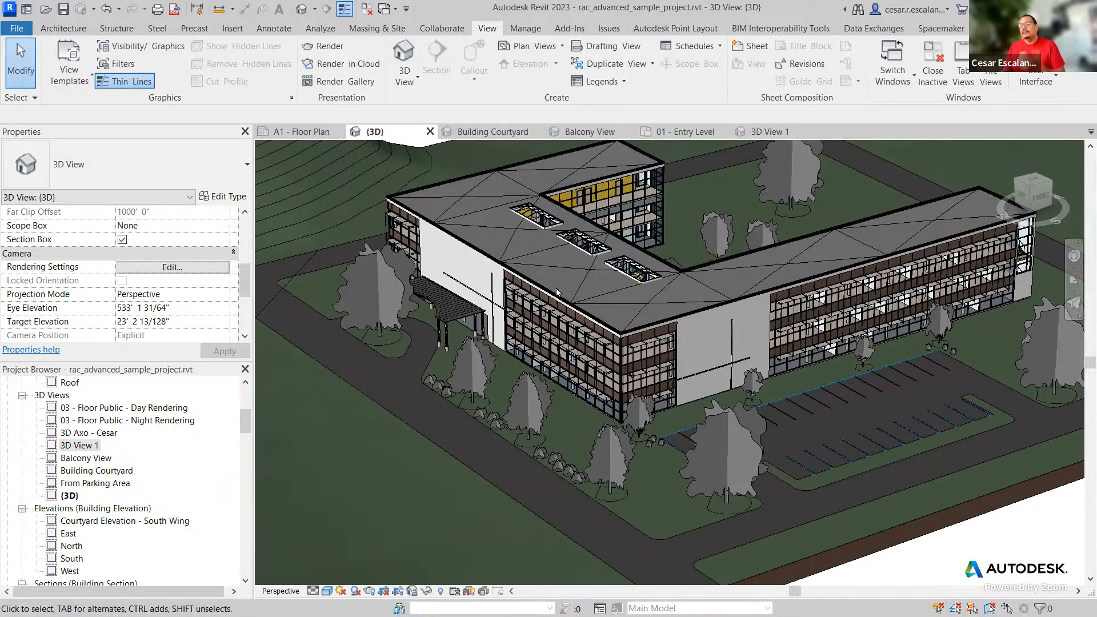
- Select the building's flat Concrete Deck - Tapered Insulation roof in the {3D} view
scroll(797, 371, up, 5)
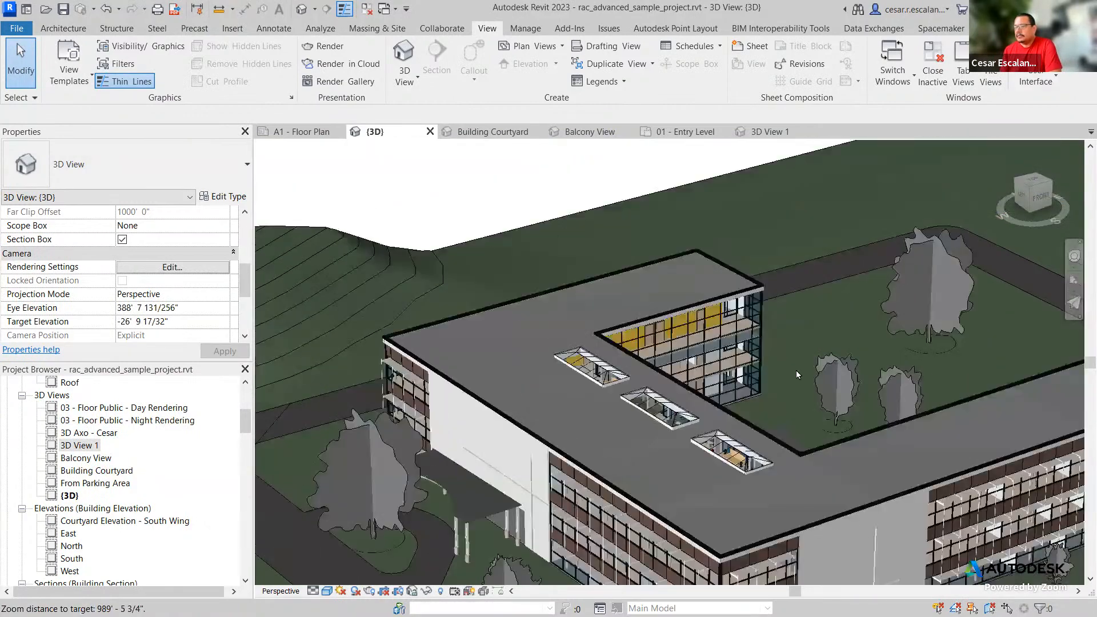
click(640, 303)
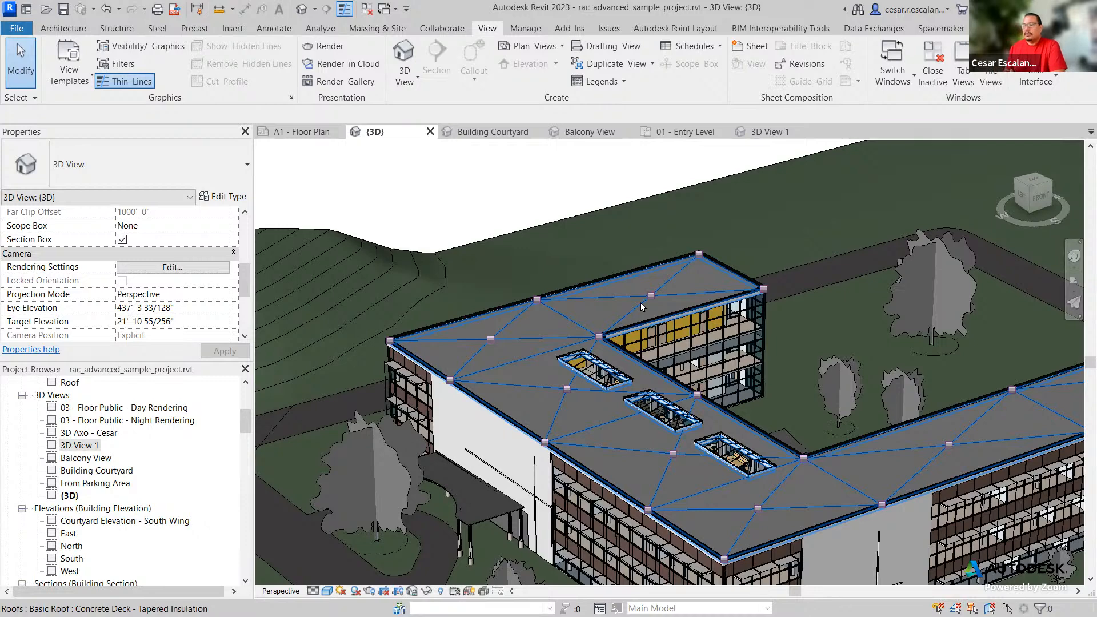
key(Escape)
click(594, 332)
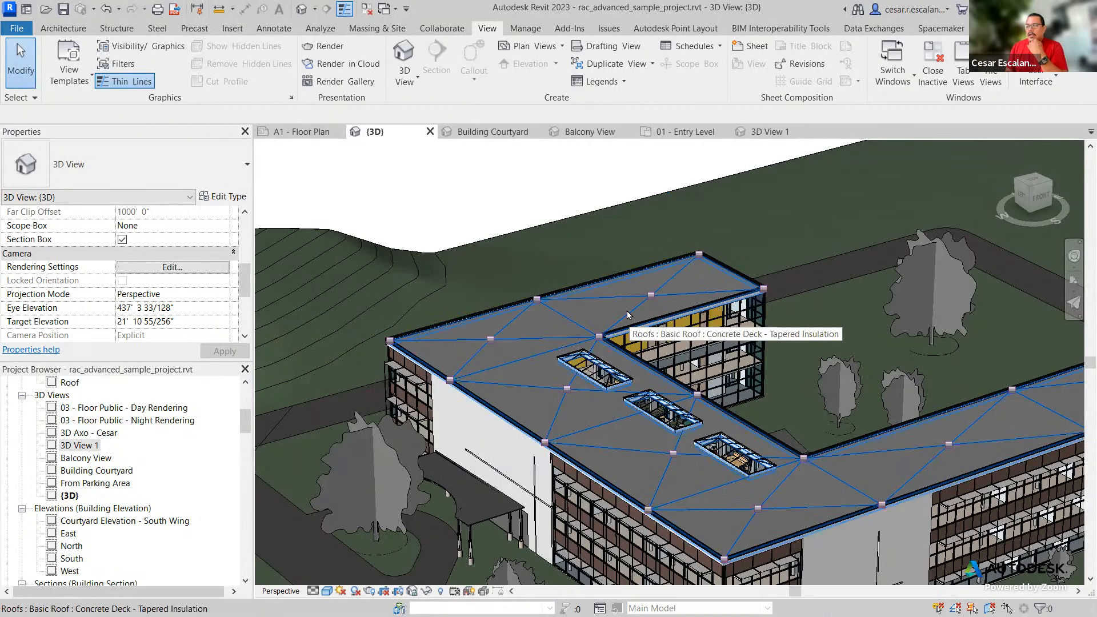
click(629, 310)
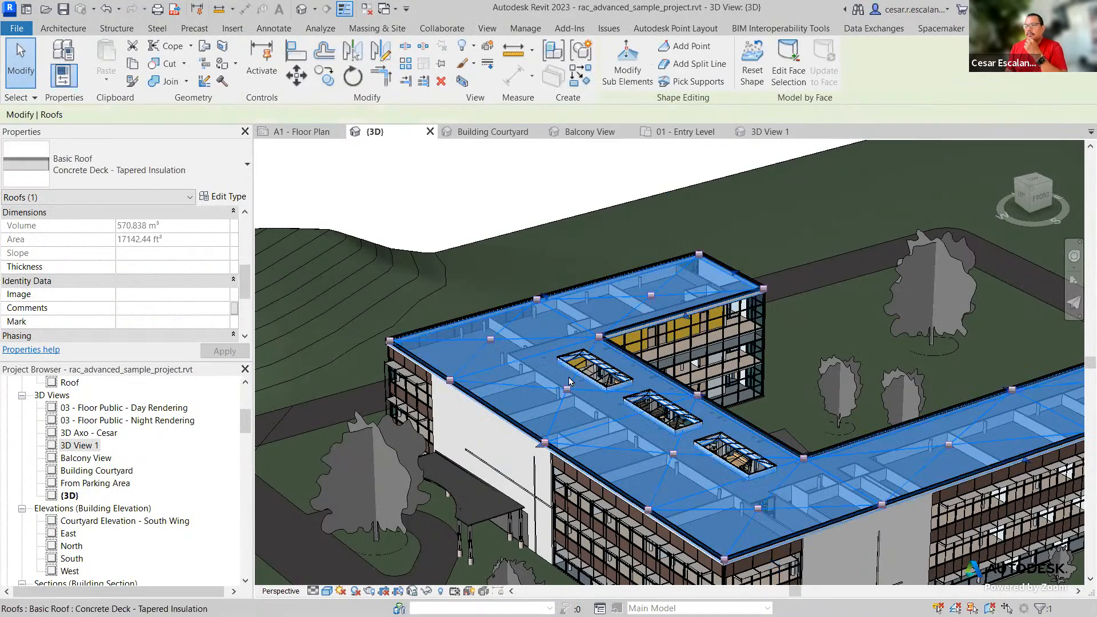
key(Escape)
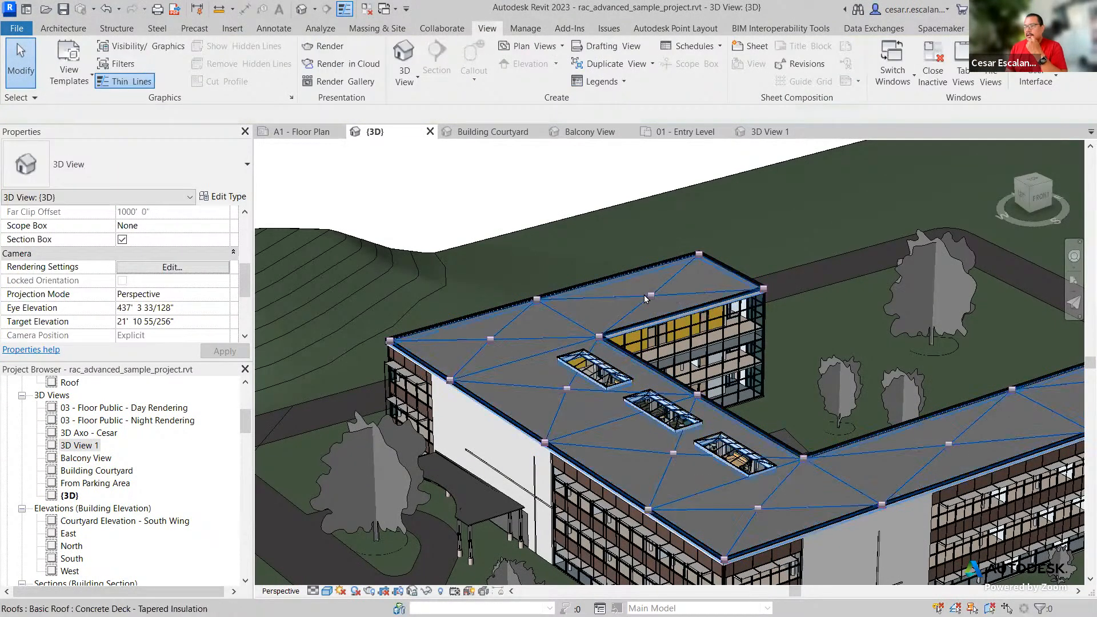
click(636, 316)
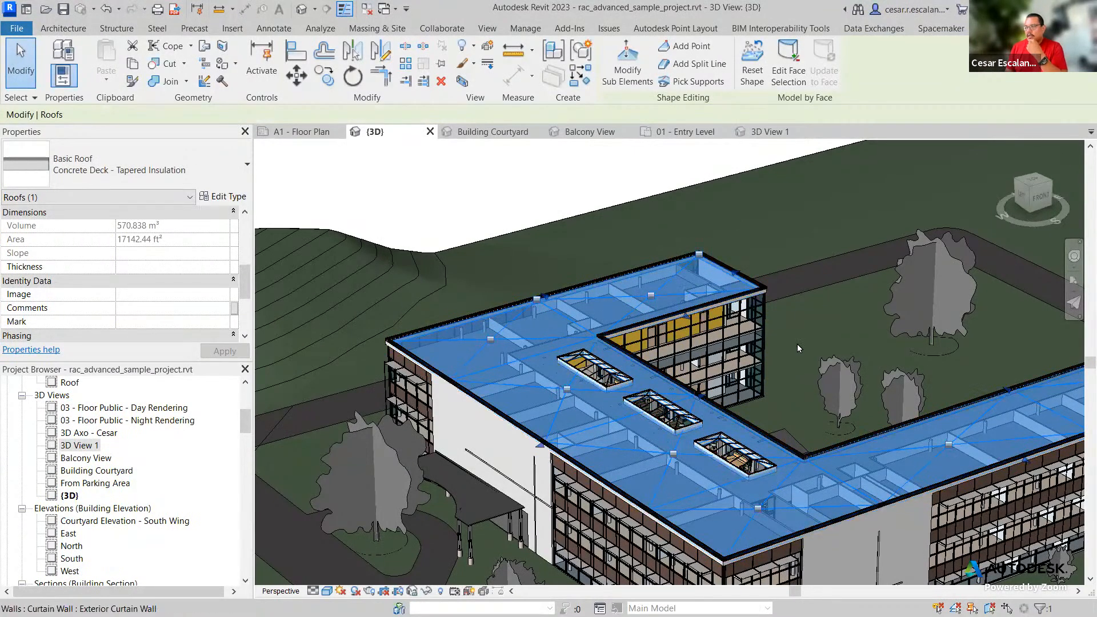
- Open the boundary sketch of the building pad at the corner of the glazed courtyard wing for editing
scroll(757, 352, up, 5)
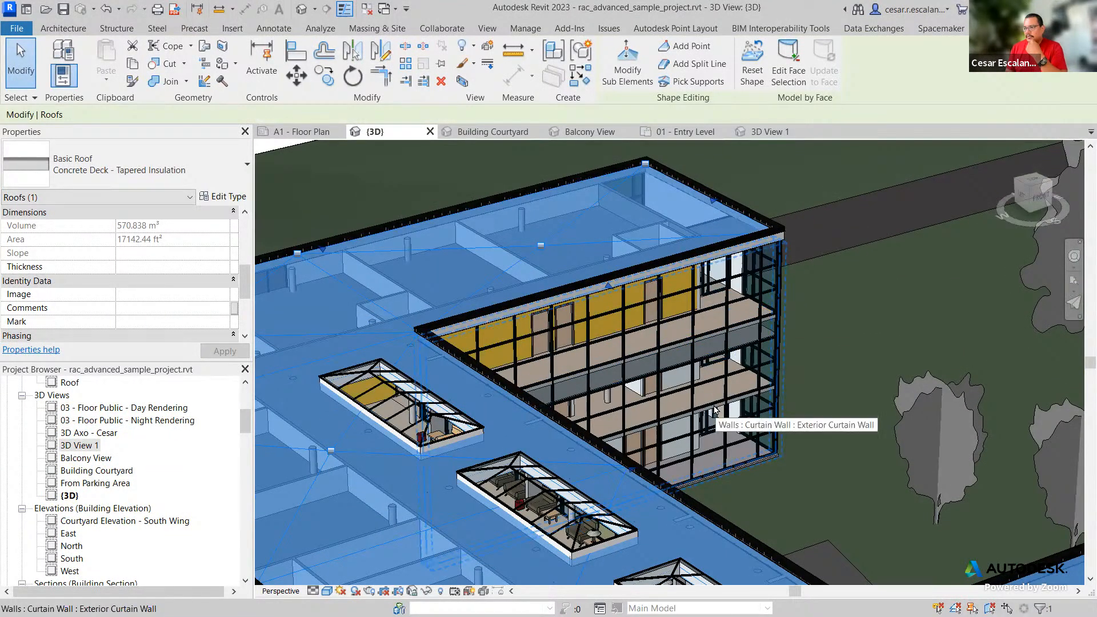
scroll(769, 465, up, 4)
click(769, 465)
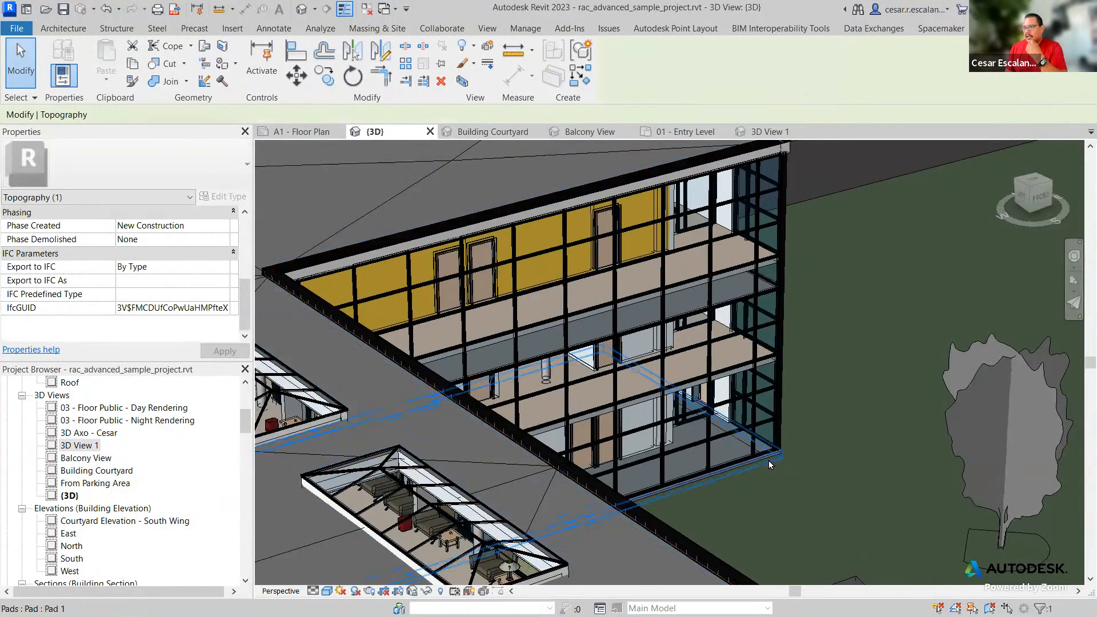
click(769, 461)
double_click(769, 461)
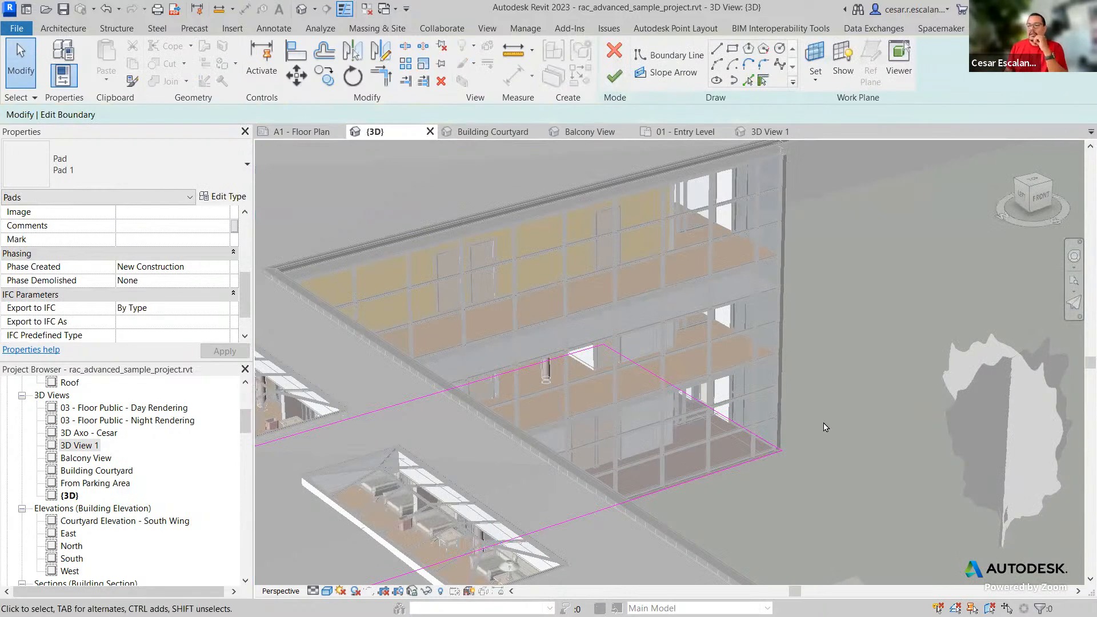
scroll(823, 427, down, 5)
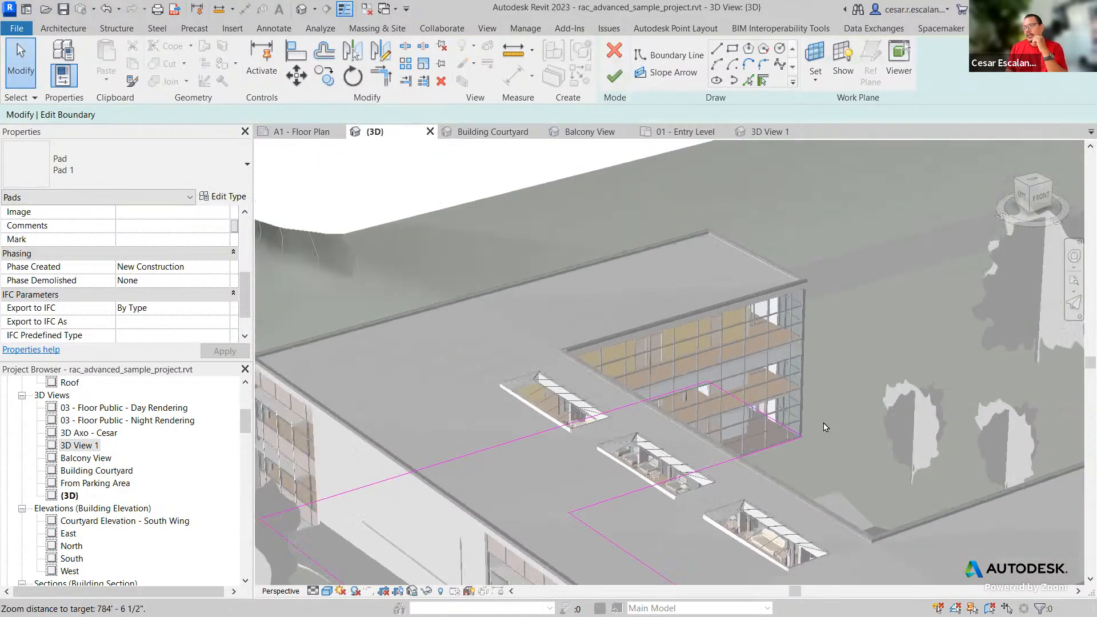
middle_drag(849, 392, 814, 246)
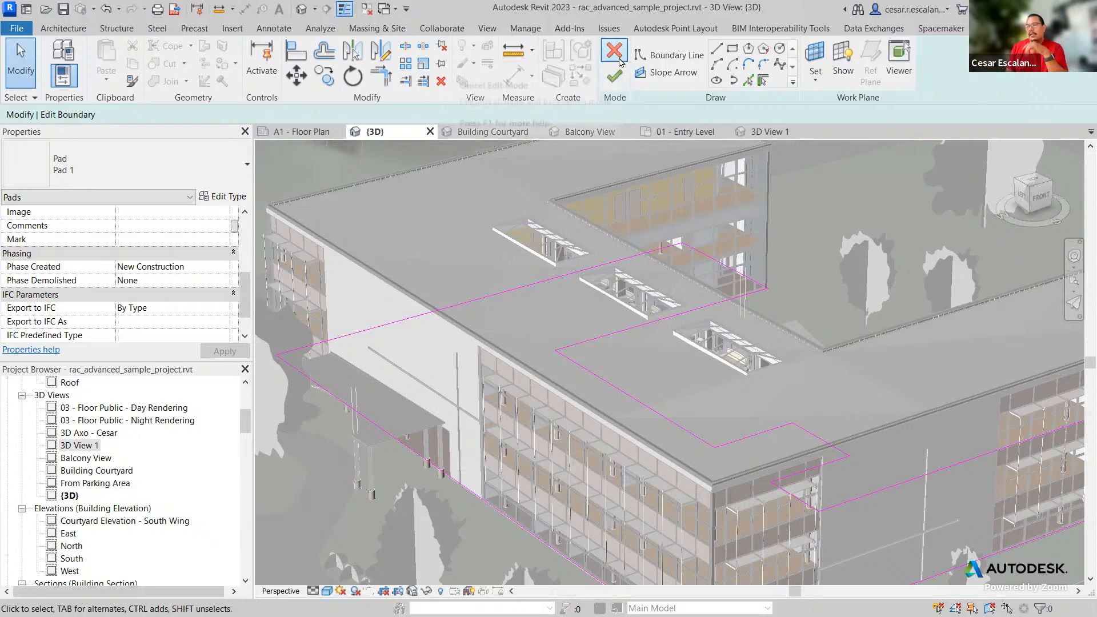
- Check the availability of the Architecture, Structure, Insert, Annotate and Spacemaker tools in sketch mode, and cancel the pad boundary edit
click(43, 32)
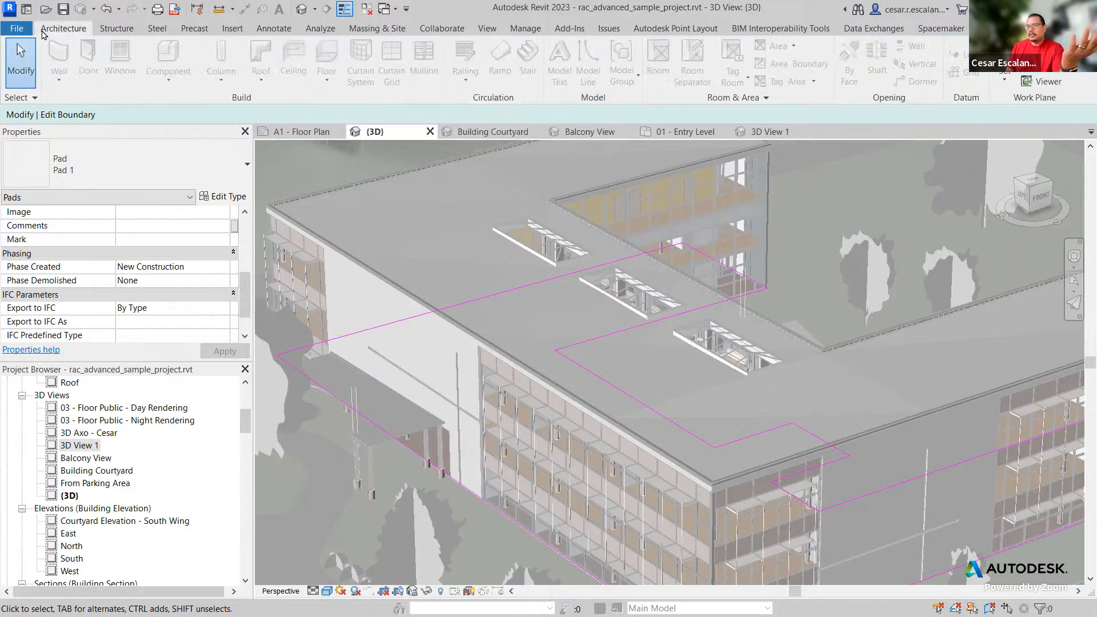
click(115, 28)
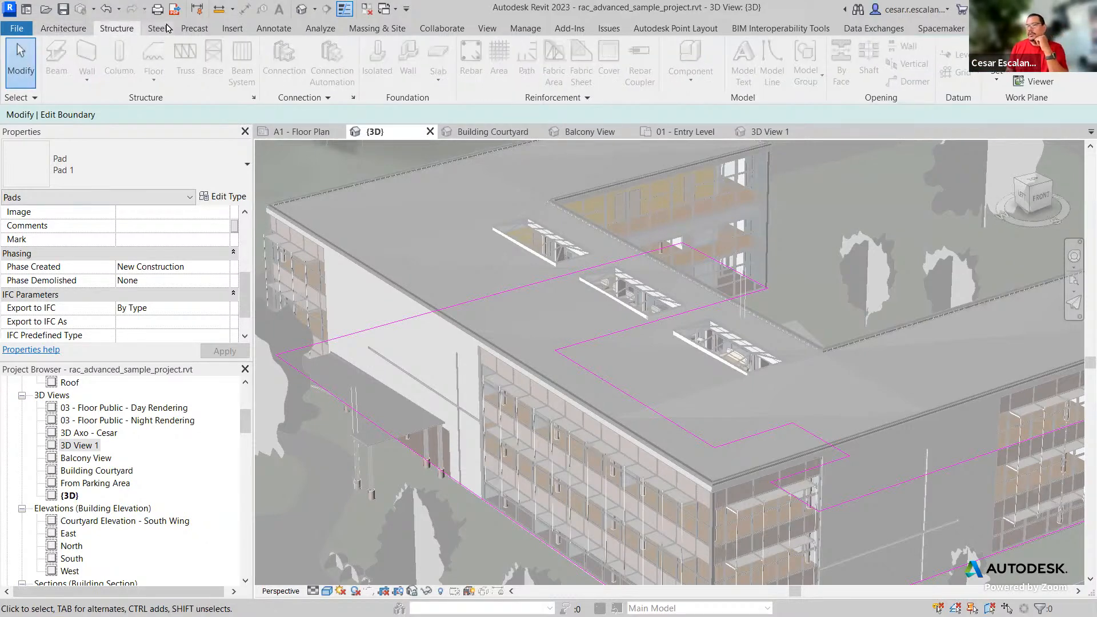
click(166, 29)
click(232, 28)
click(274, 28)
click(940, 29)
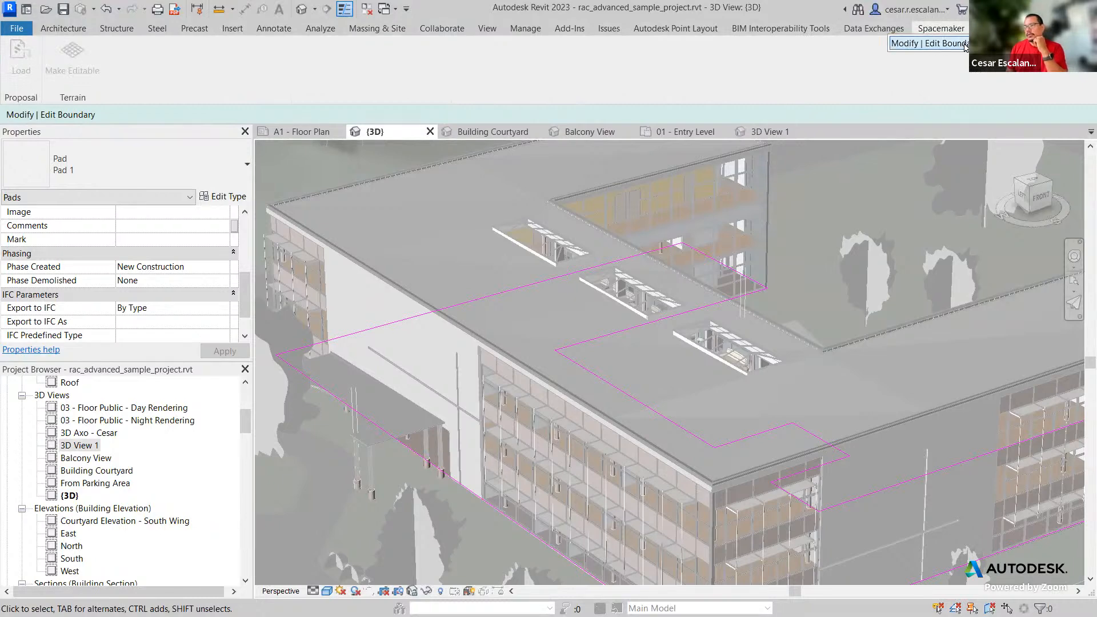
click(963, 44)
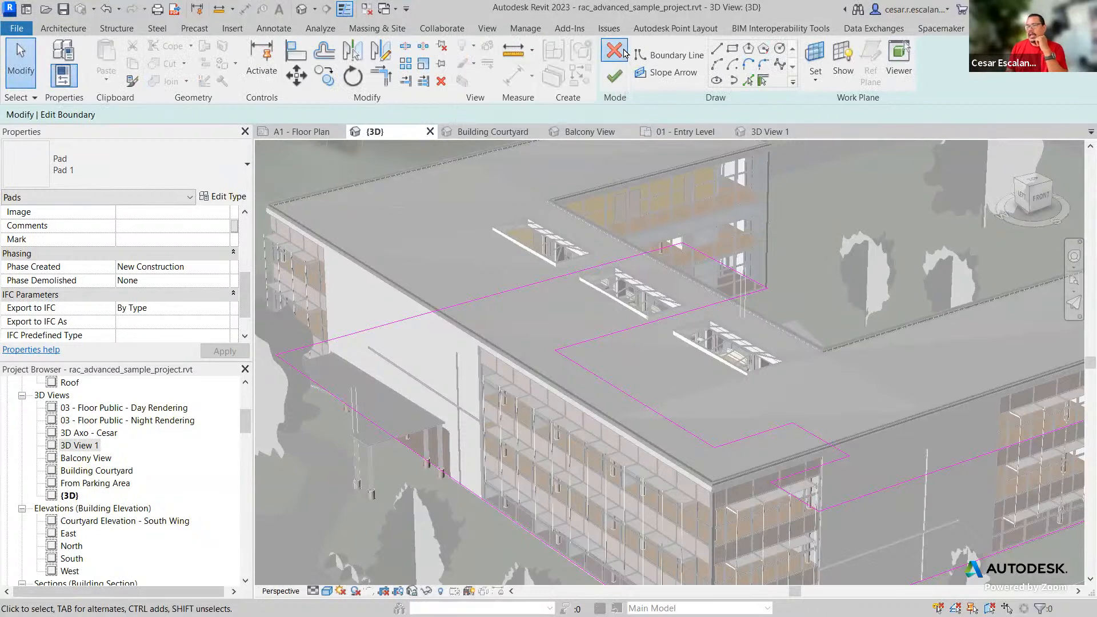
click(615, 51)
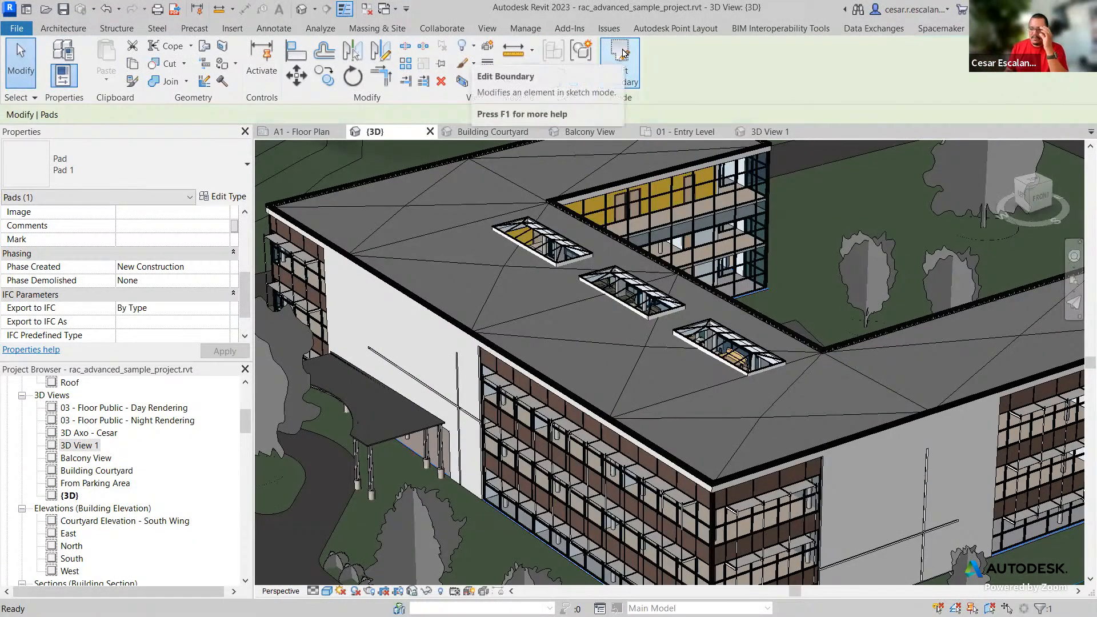
- Open the boundary of the road and parking topography subregion for editing, and cancel the edit without changes
scroll(811, 304, down, 4)
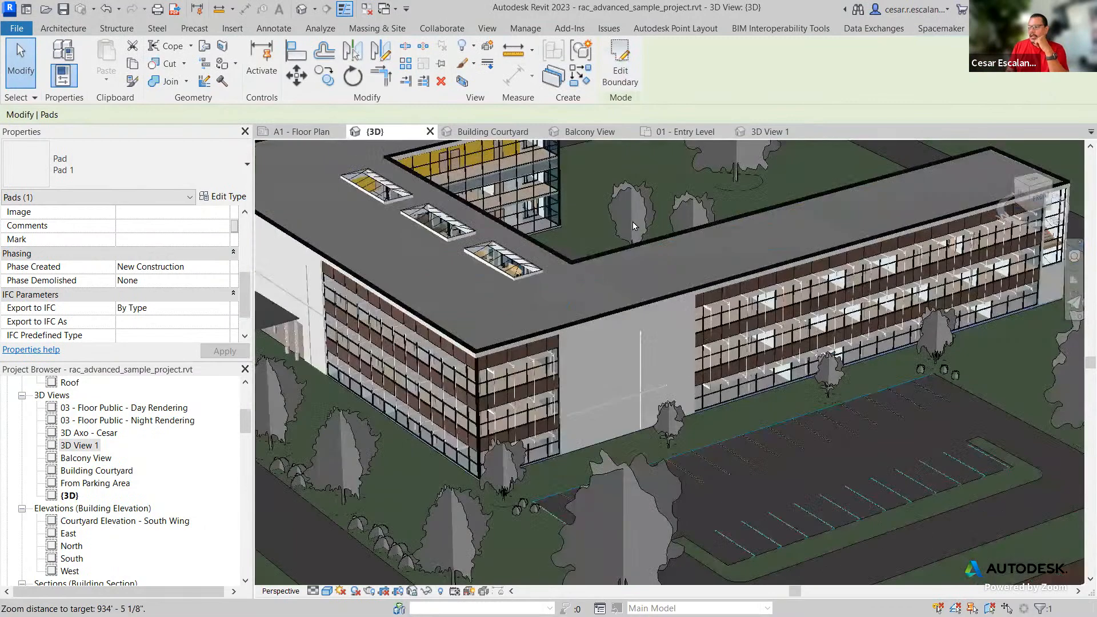
scroll(632, 222, down, 1)
middle_drag(935, 344, 827, 361)
scroll(827, 362, down, 1)
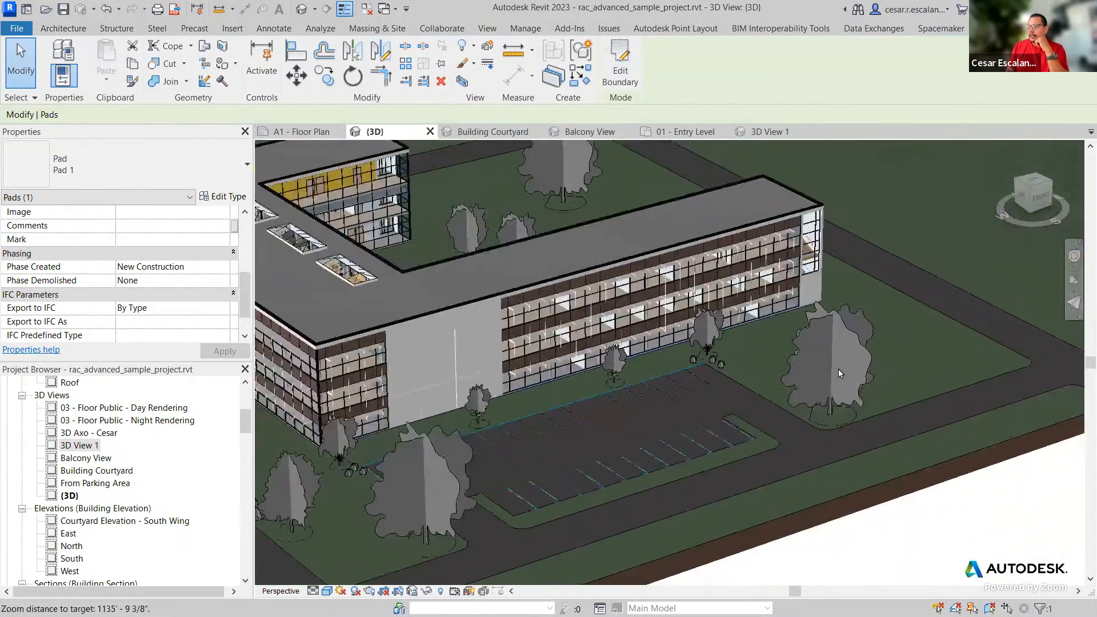
click(834, 430)
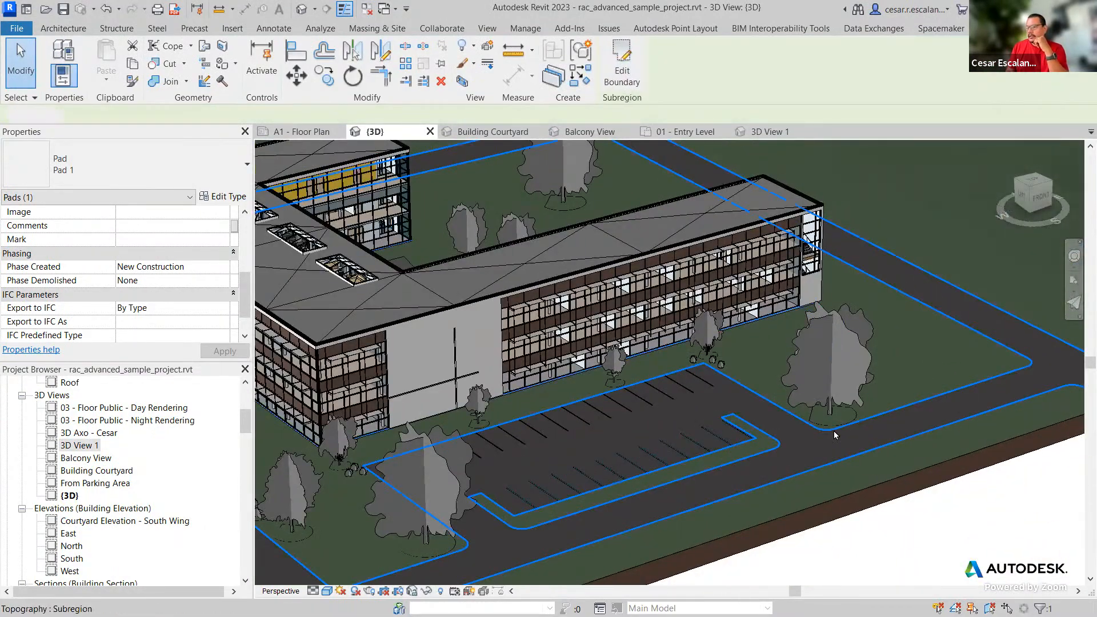
double_click(834, 430)
scroll(848, 421, down, 2)
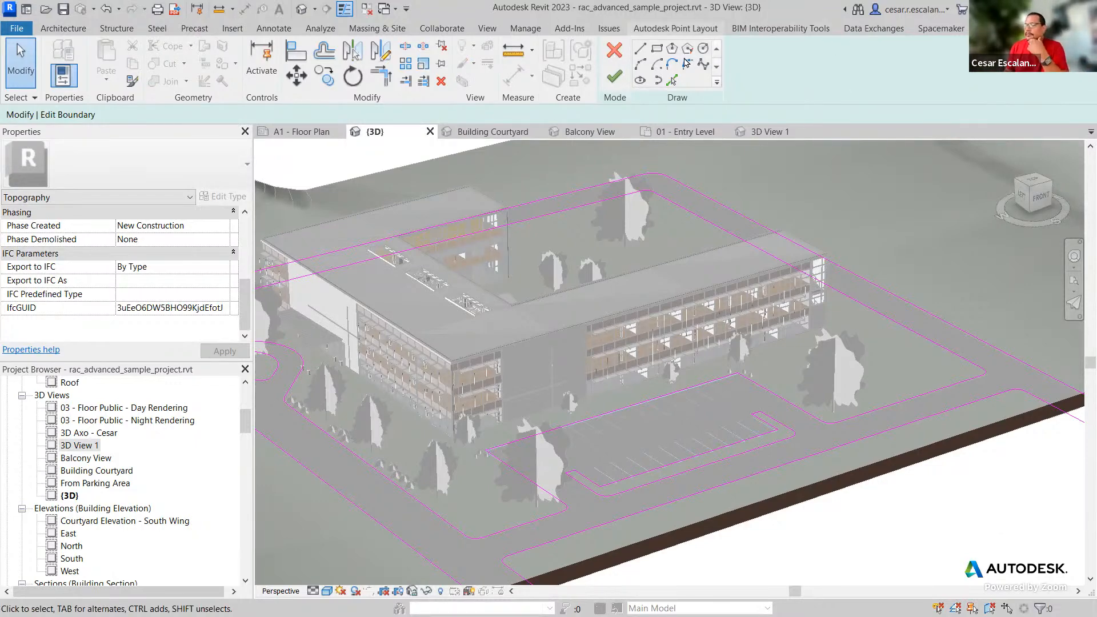
click(613, 52)
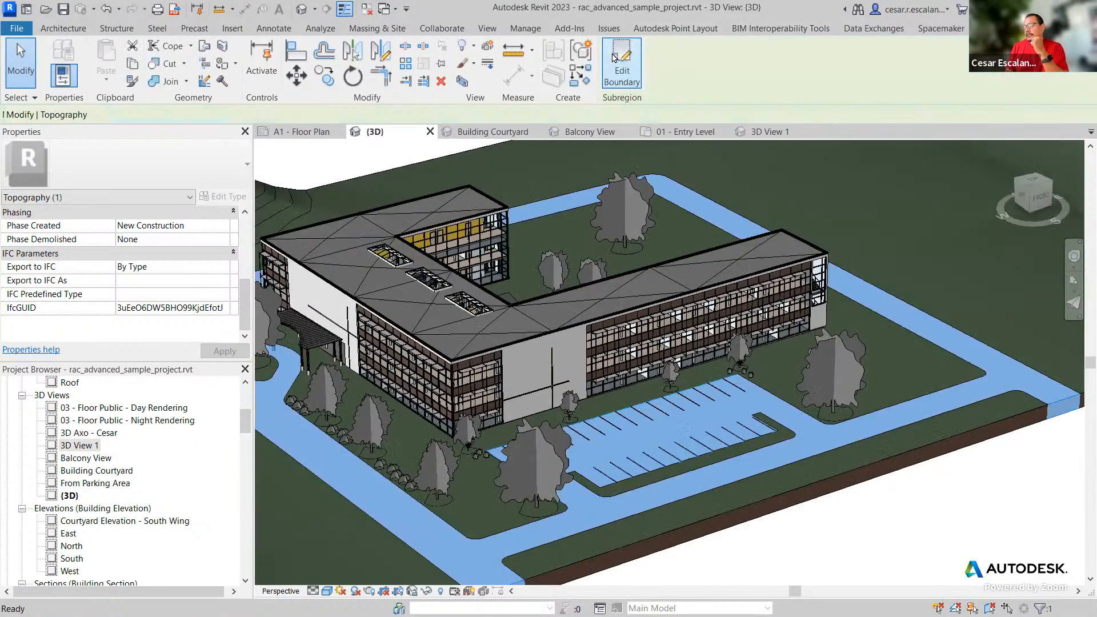
click(984, 526)
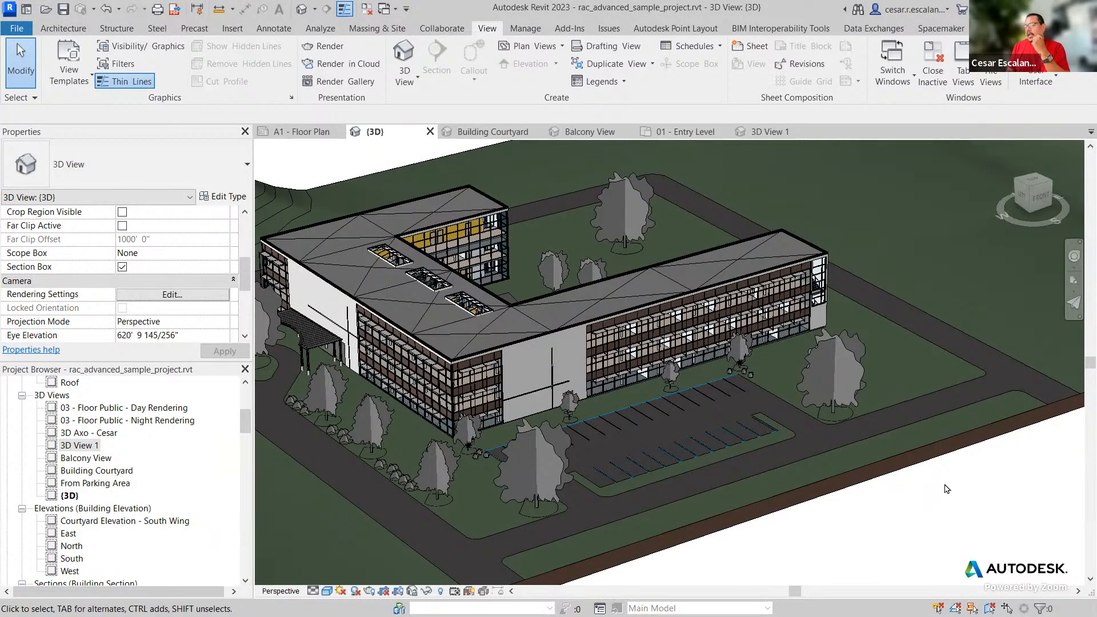
- Inspect the deciduous tree's family in the Family Editor with the Shaded visual style, and close it without saving
click(855, 364)
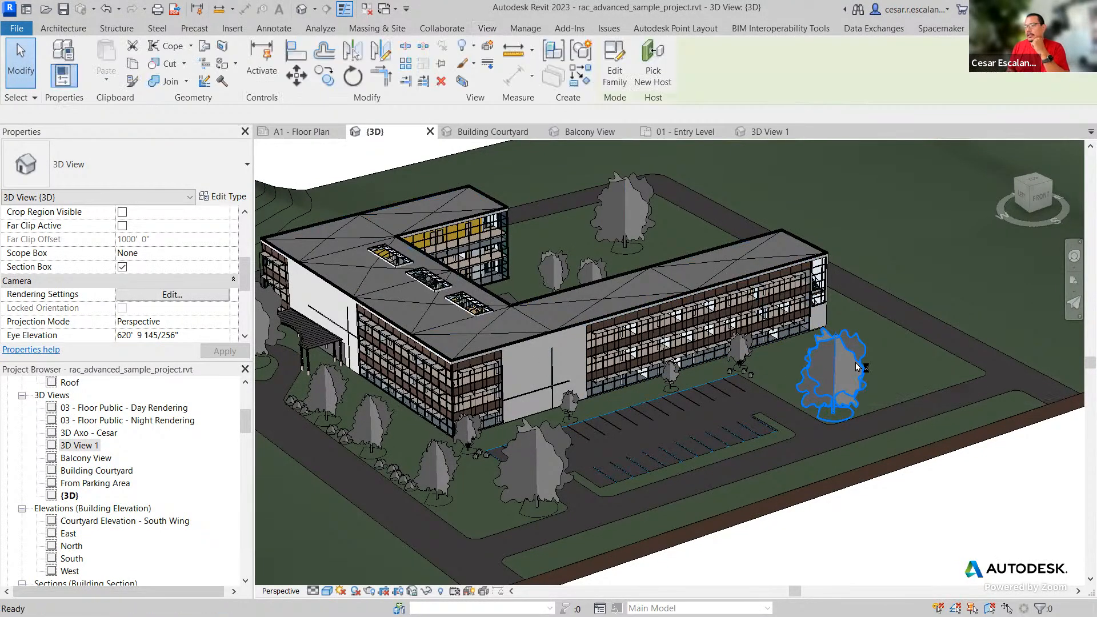
double_click(855, 363)
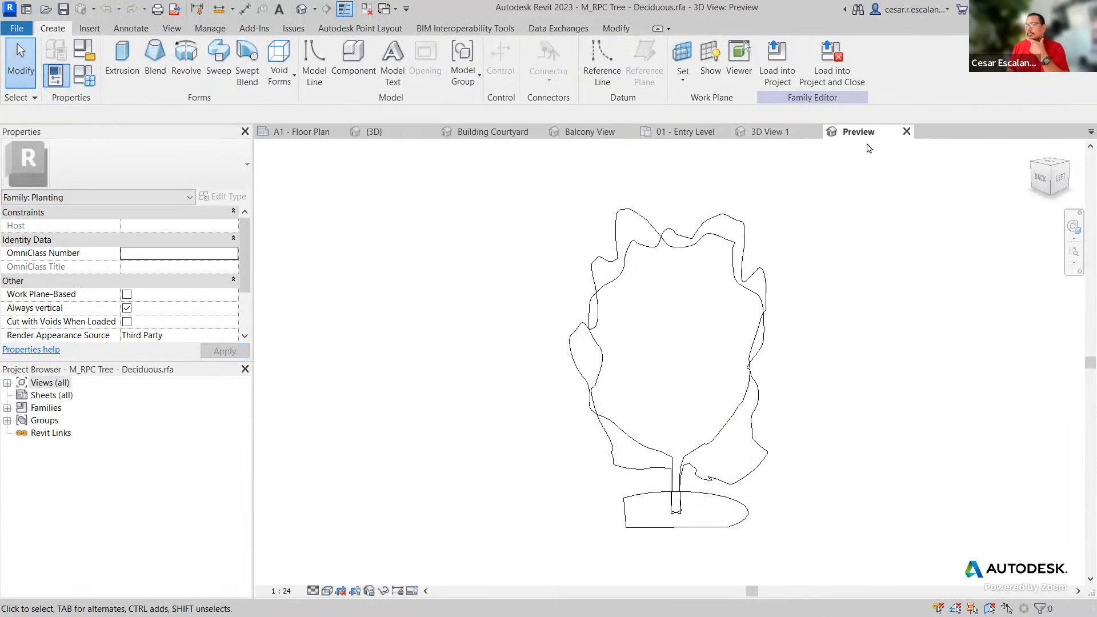
click(327, 591)
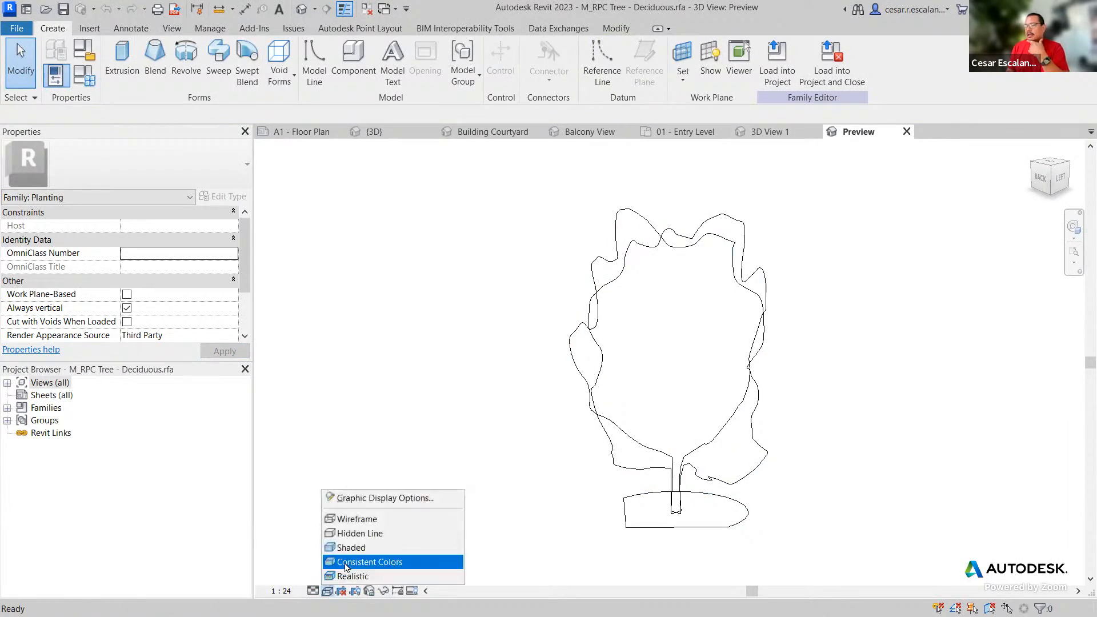
click(354, 548)
mouse_move(426, 453)
middle_down()
mouse_move(478, 509)
mouse_move(455, 459)
middle_up()
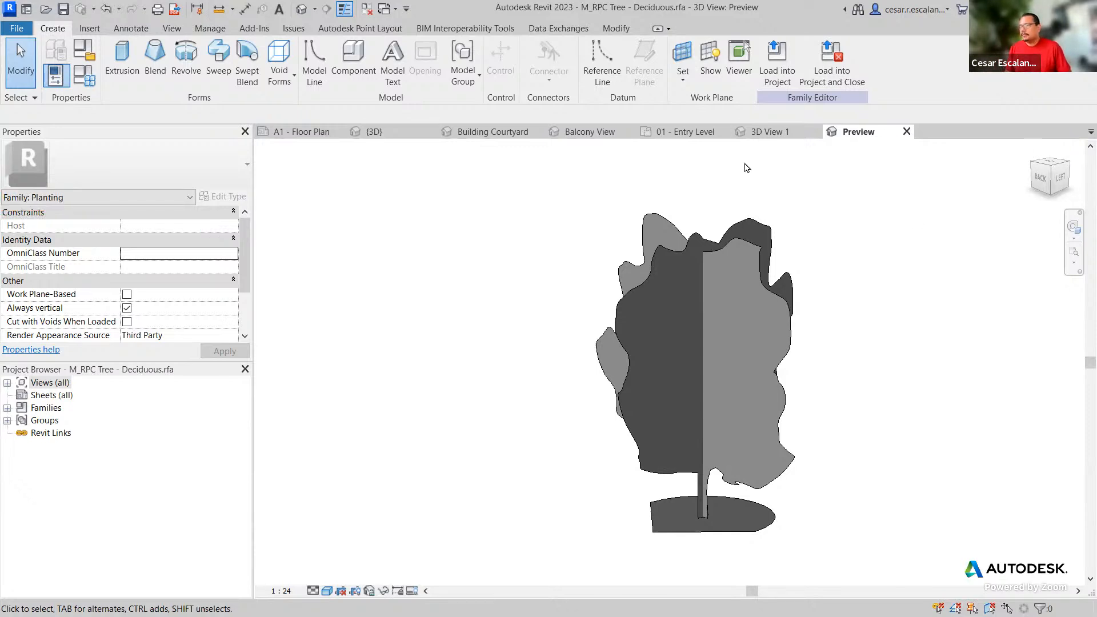
click(907, 131)
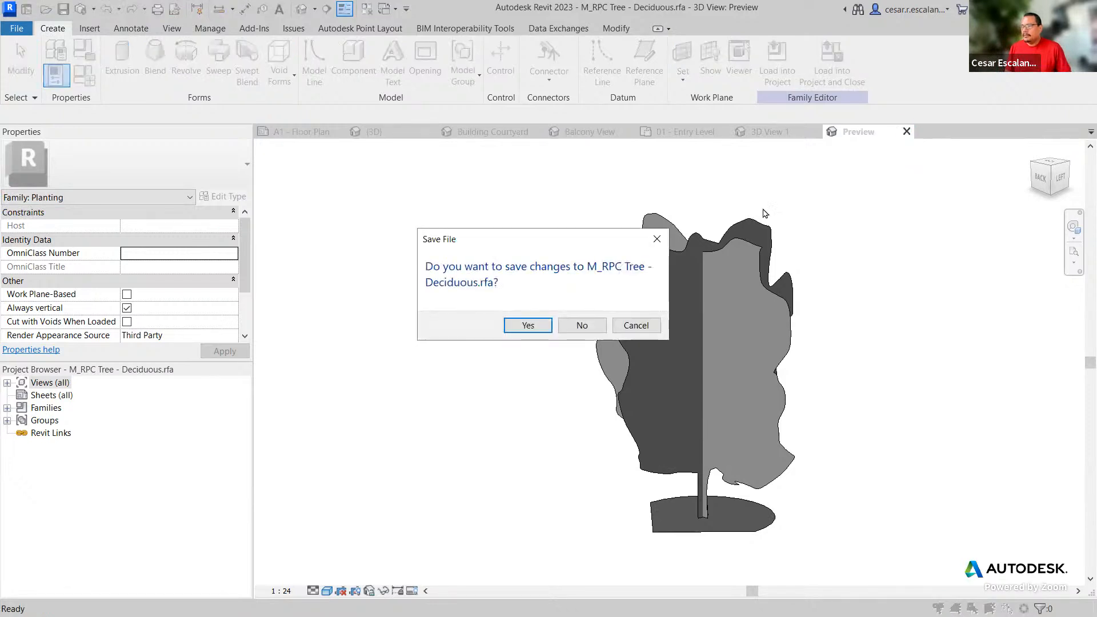
click(583, 323)
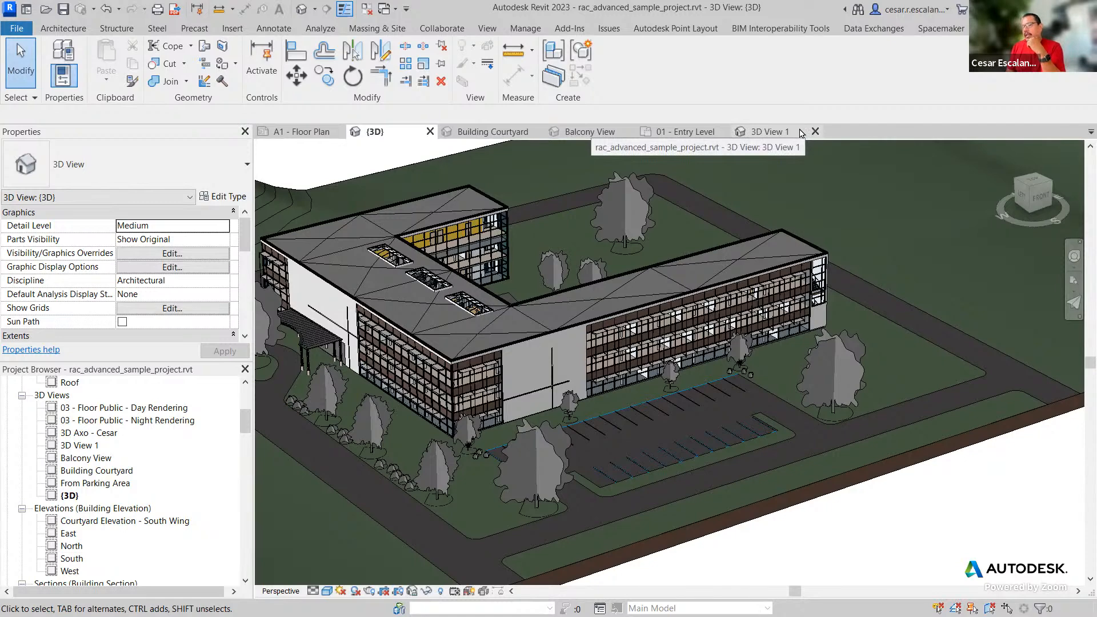
- Set the double-click action for the Family element type to Do Nothing in the user interface options
click(24, 29)
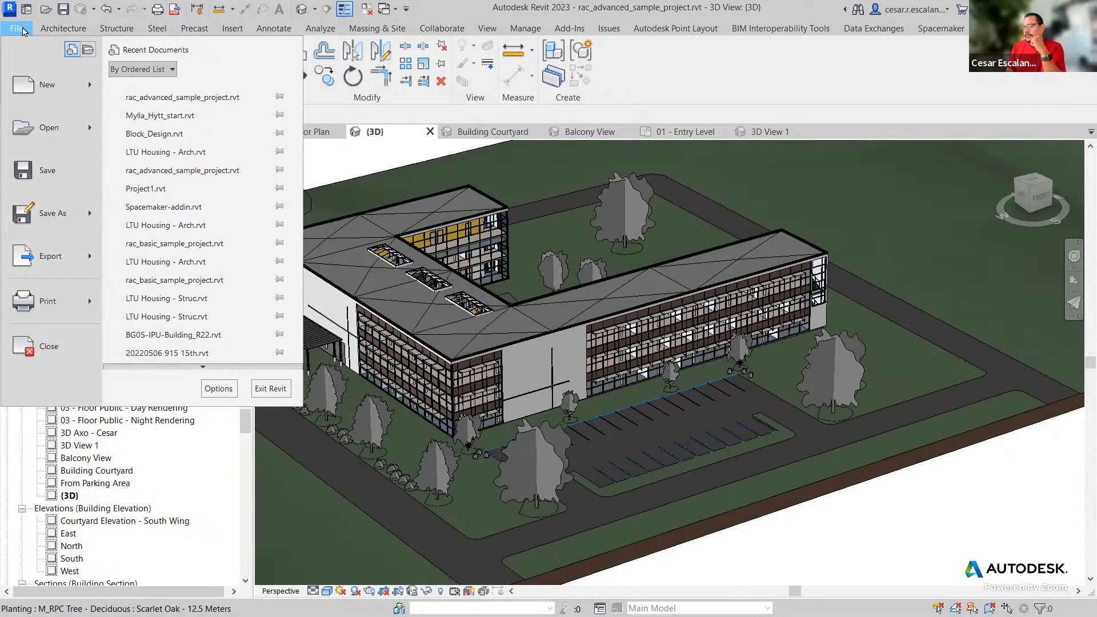
click(218, 390)
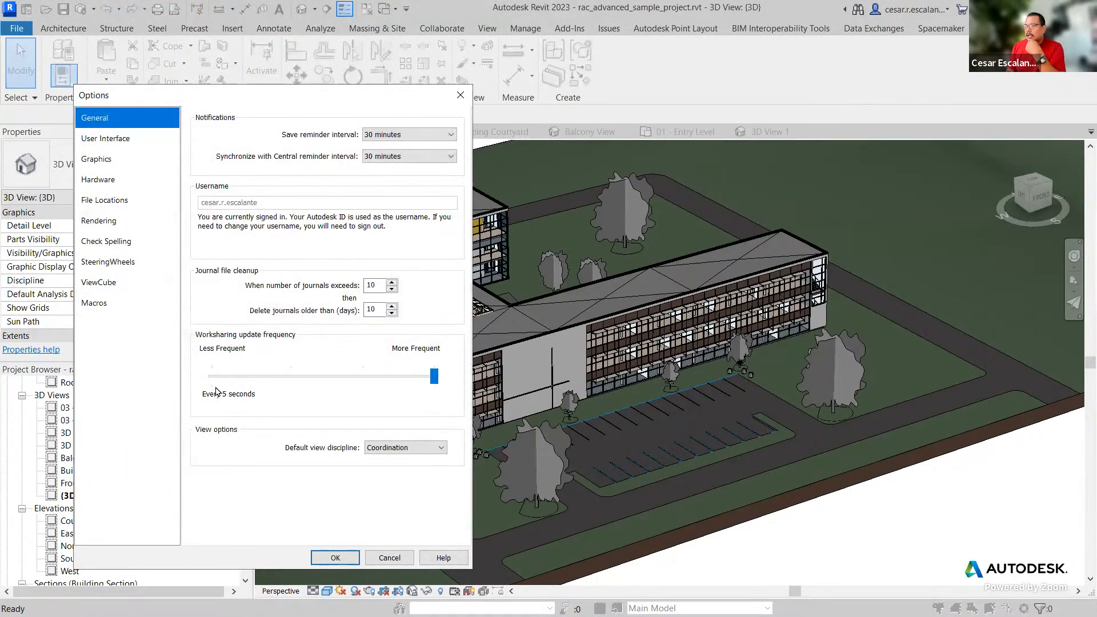
click(127, 144)
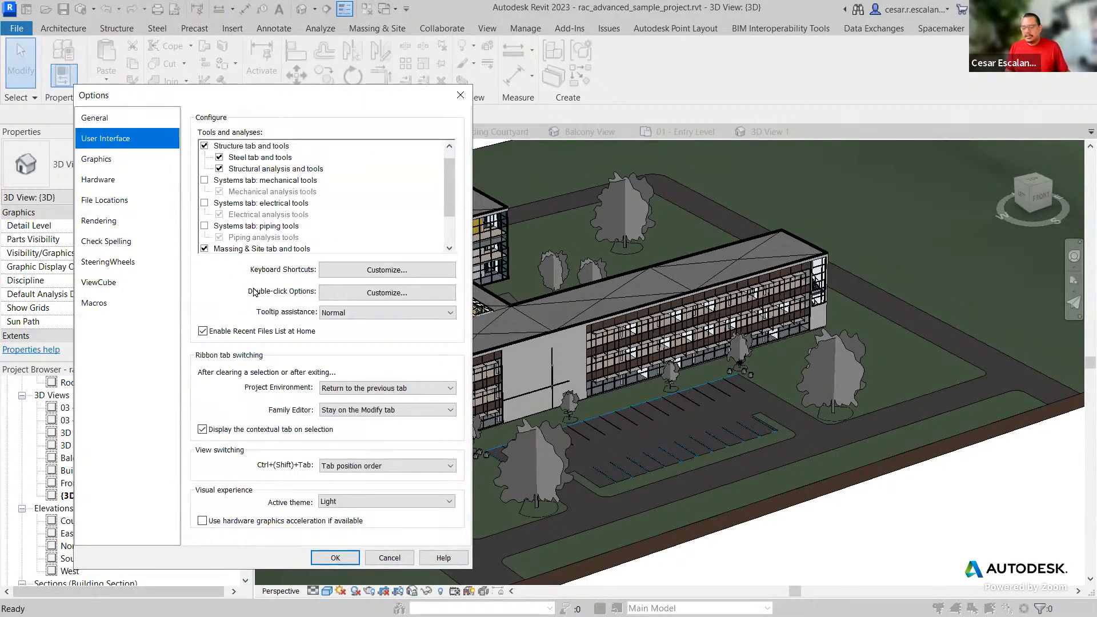
mouse_move(242, 276)
mouse_down()
mouse_move(392, 304)
mouse_move(388, 273)
mouse_move(251, 291)
mouse_up()
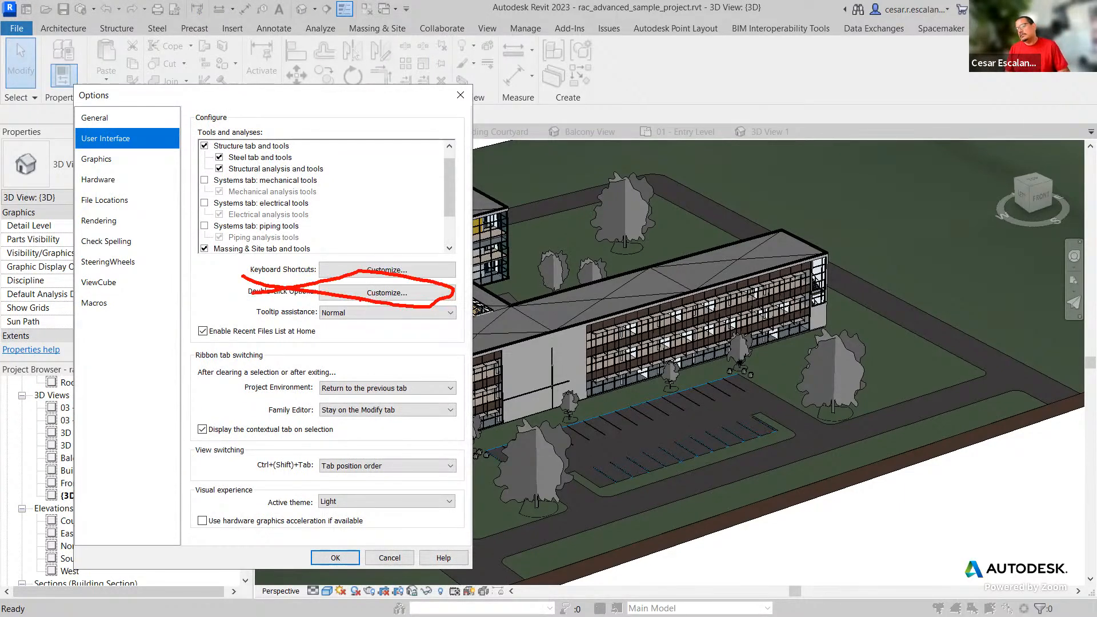
click(395, 296)
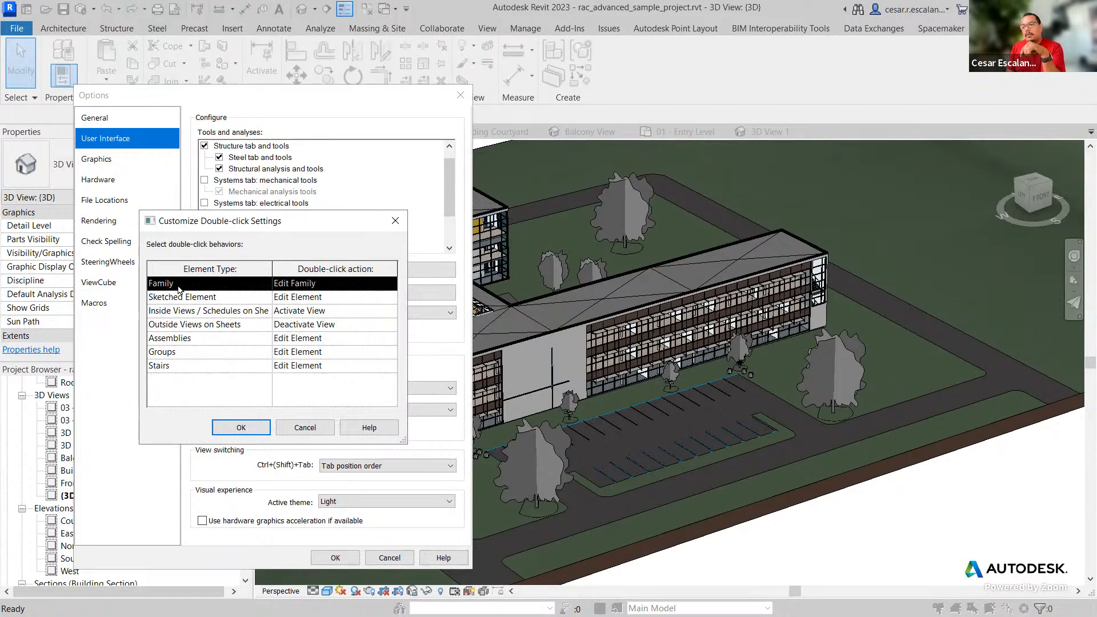
click(331, 284)
click(390, 283)
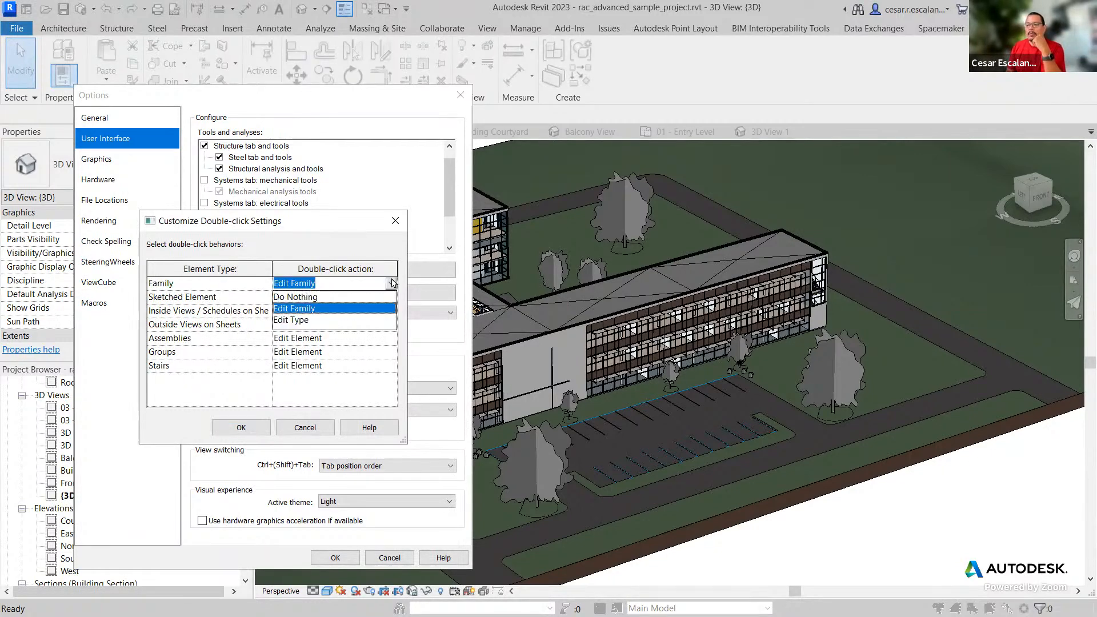
click(318, 298)
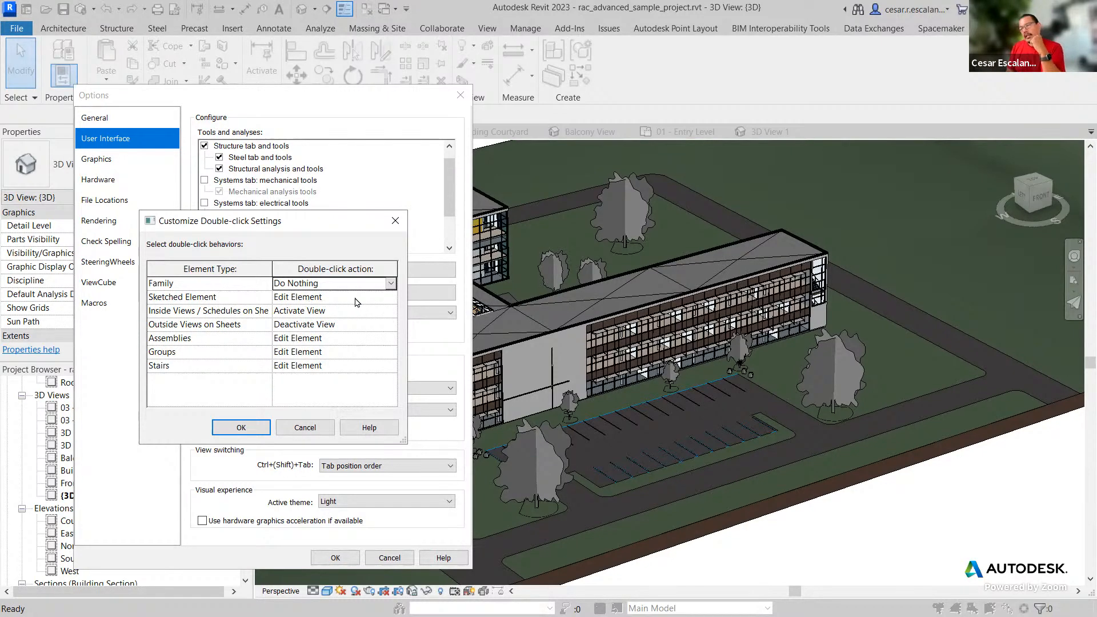
- Set the double-click action for the Sketched Element type to Do Nothing, and apply the double-click settings and options
click(307, 301)
click(390, 298)
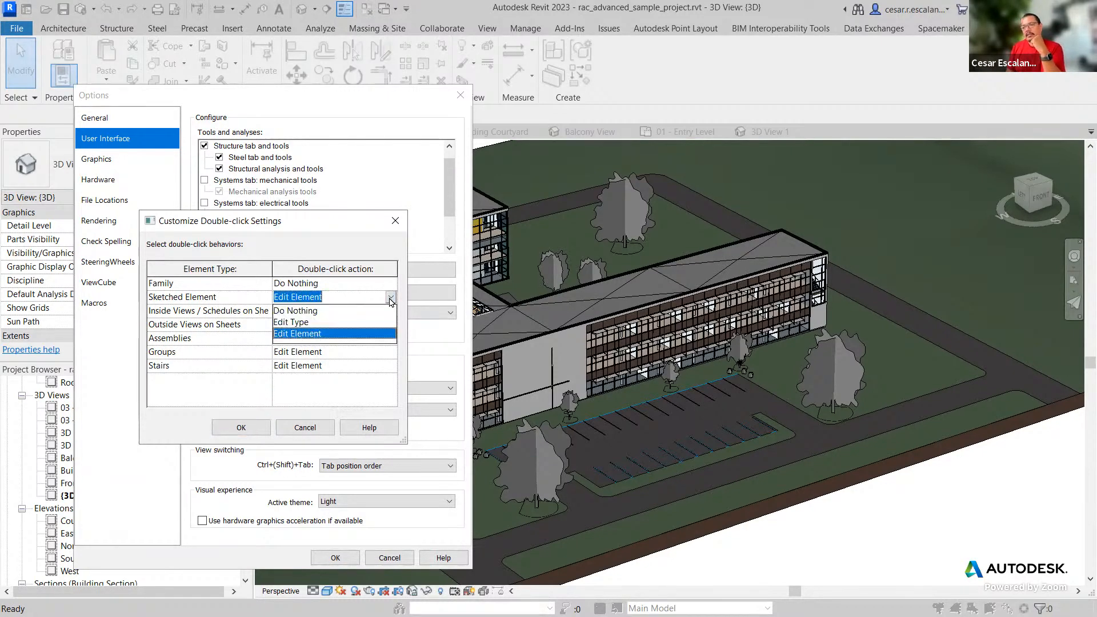
click(309, 311)
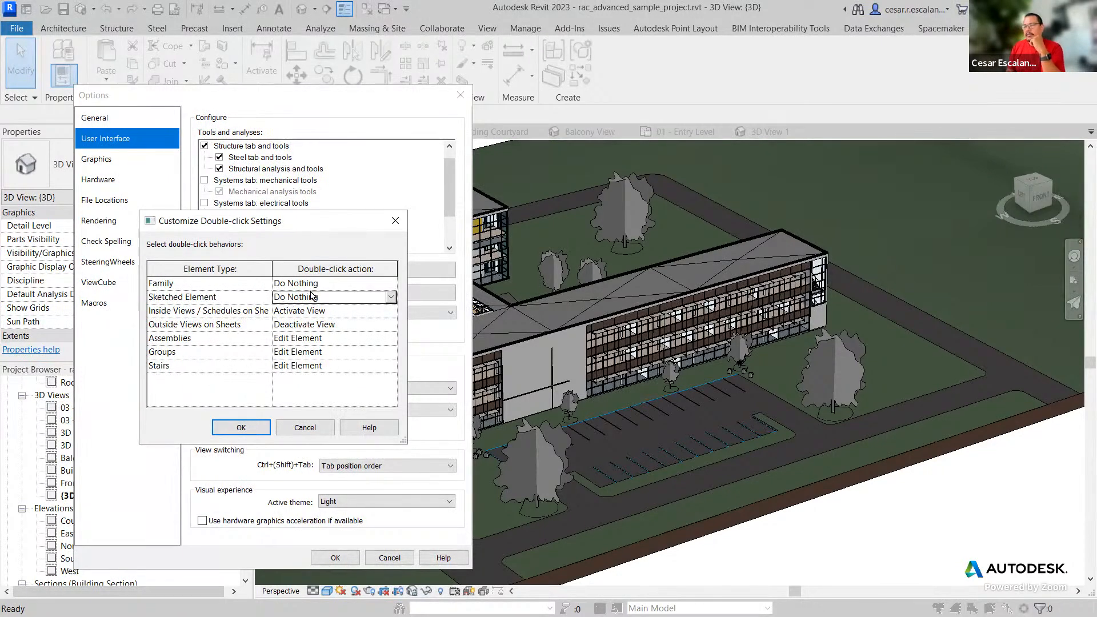
click(244, 428)
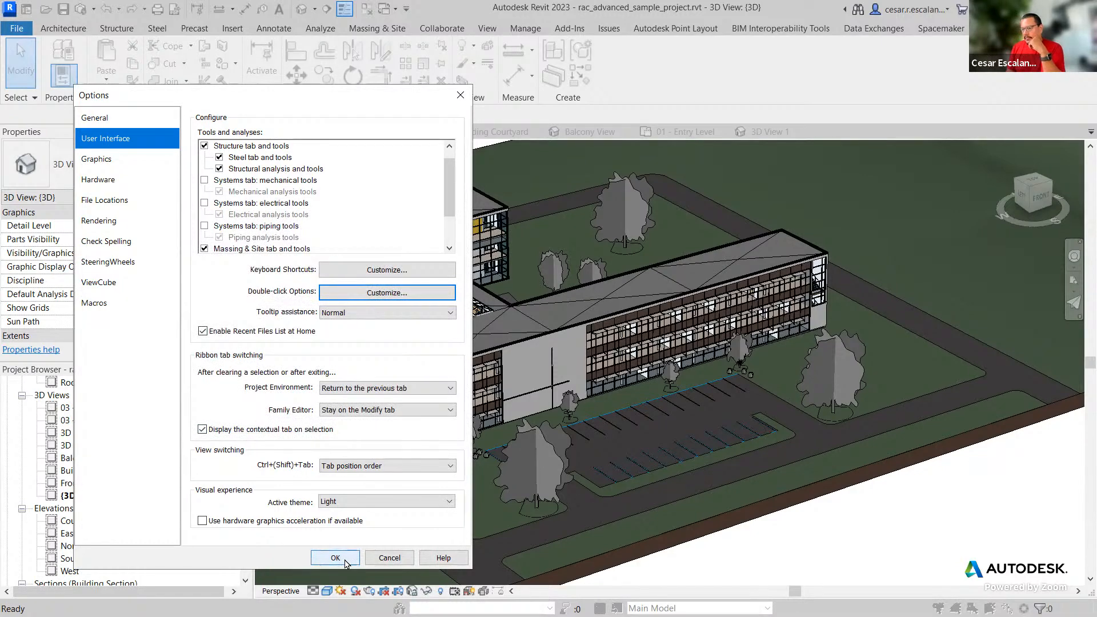
click(335, 558)
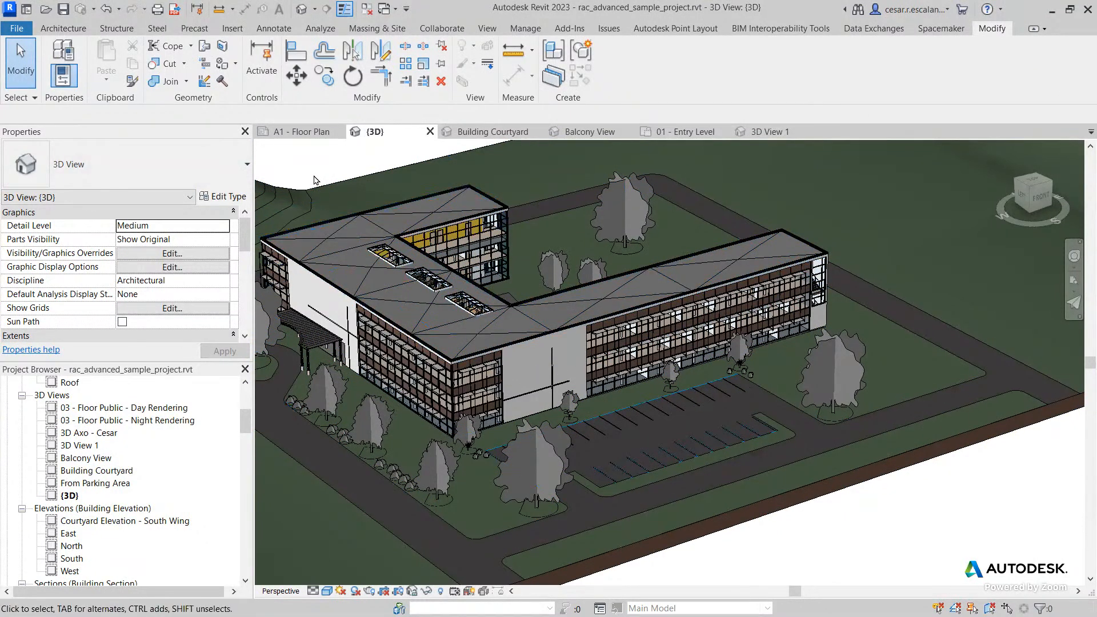
middle_drag(871, 509, 946, 491)
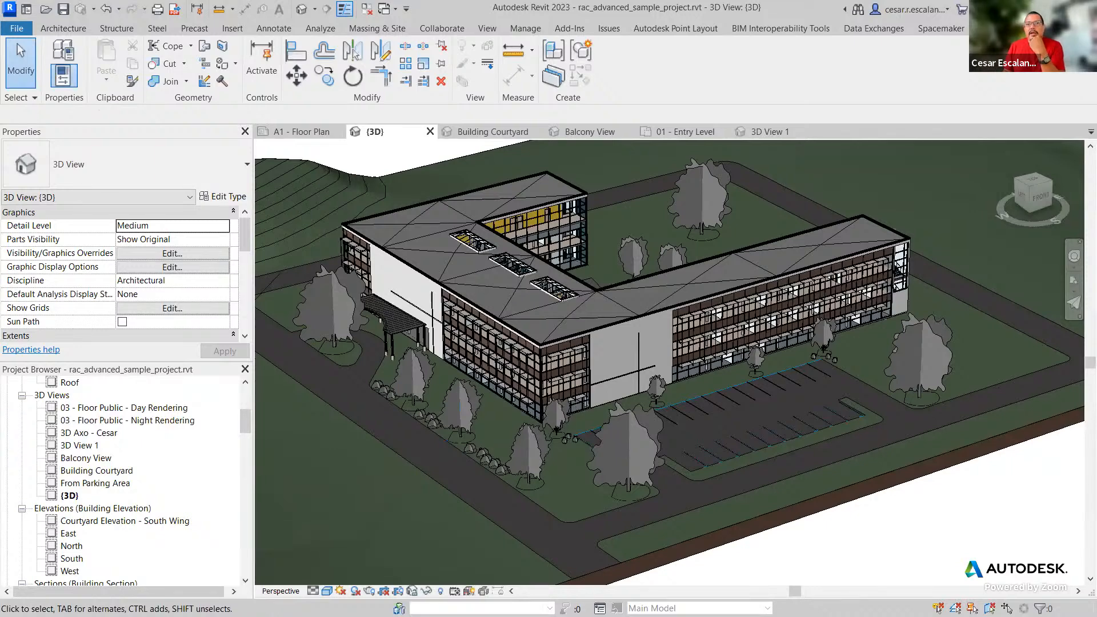
- Switch to File Explorer and select the Mylla_Hytt_start.rvt project file in the Downloads folder
key(super+e)
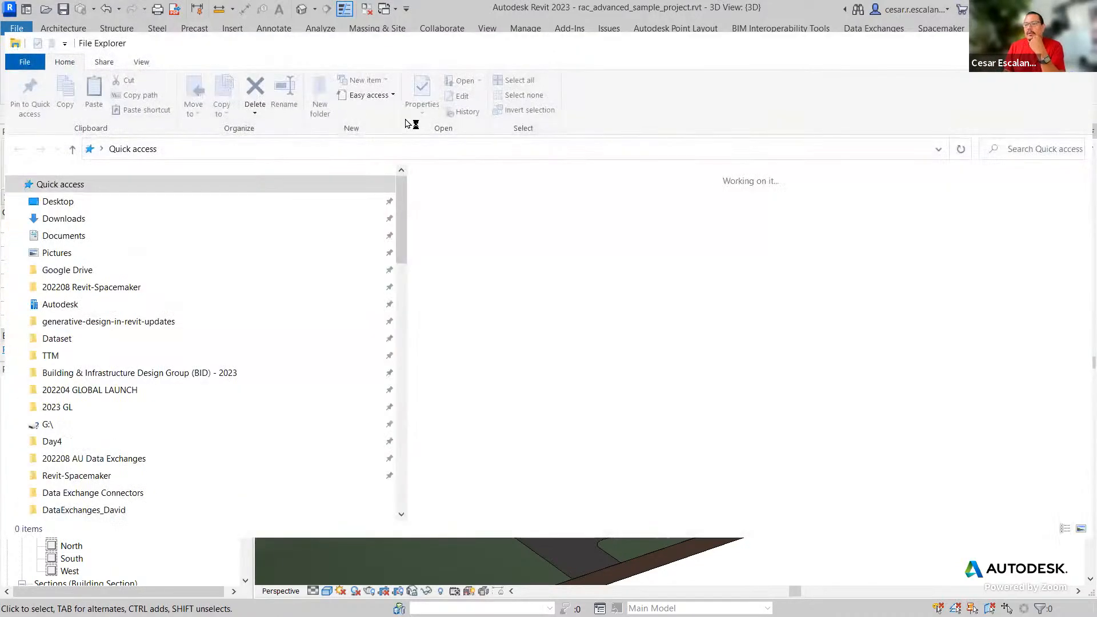
click(68, 242)
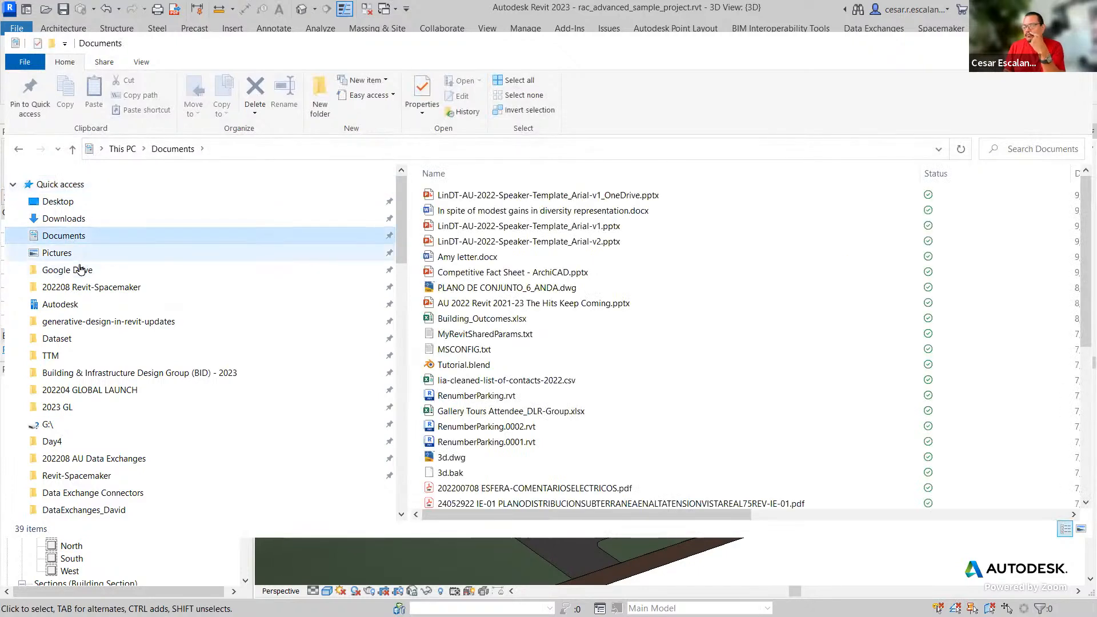
click(73, 221)
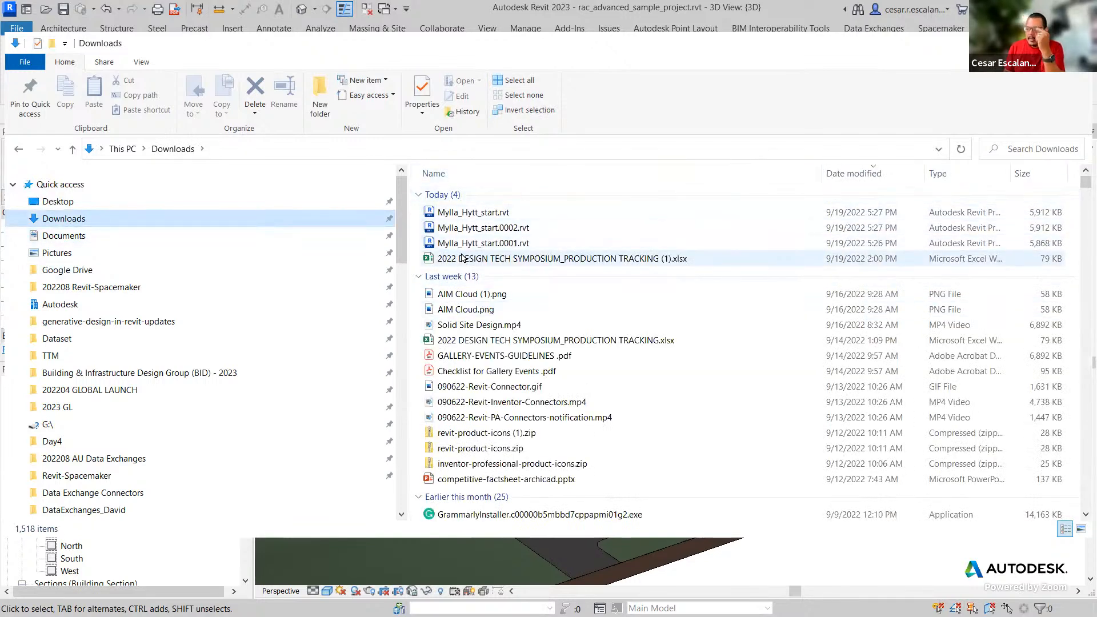
click(488, 214)
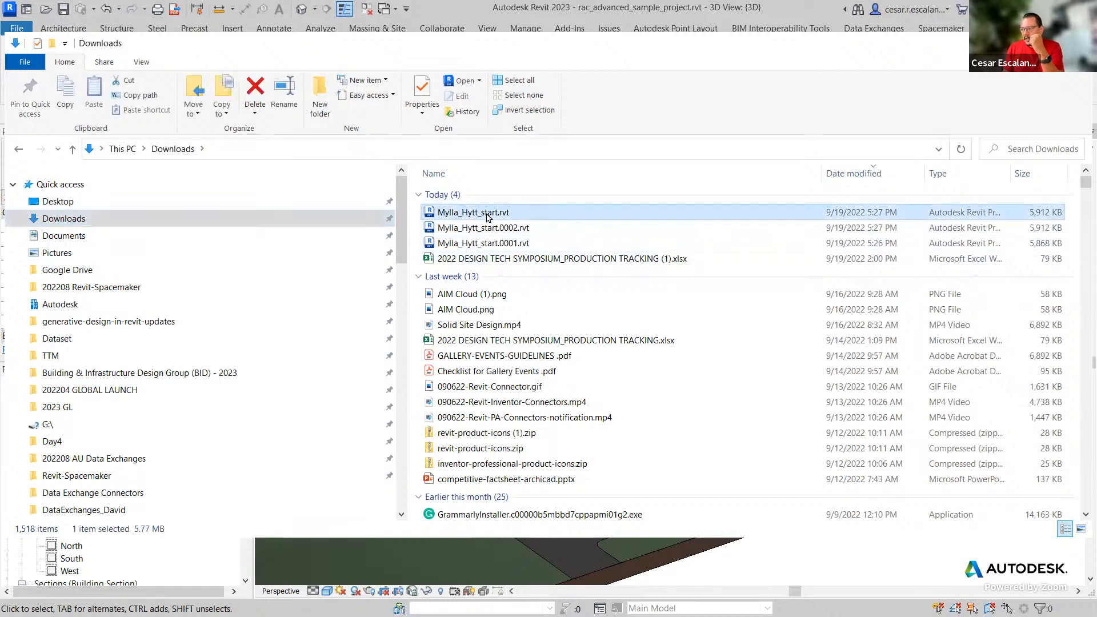
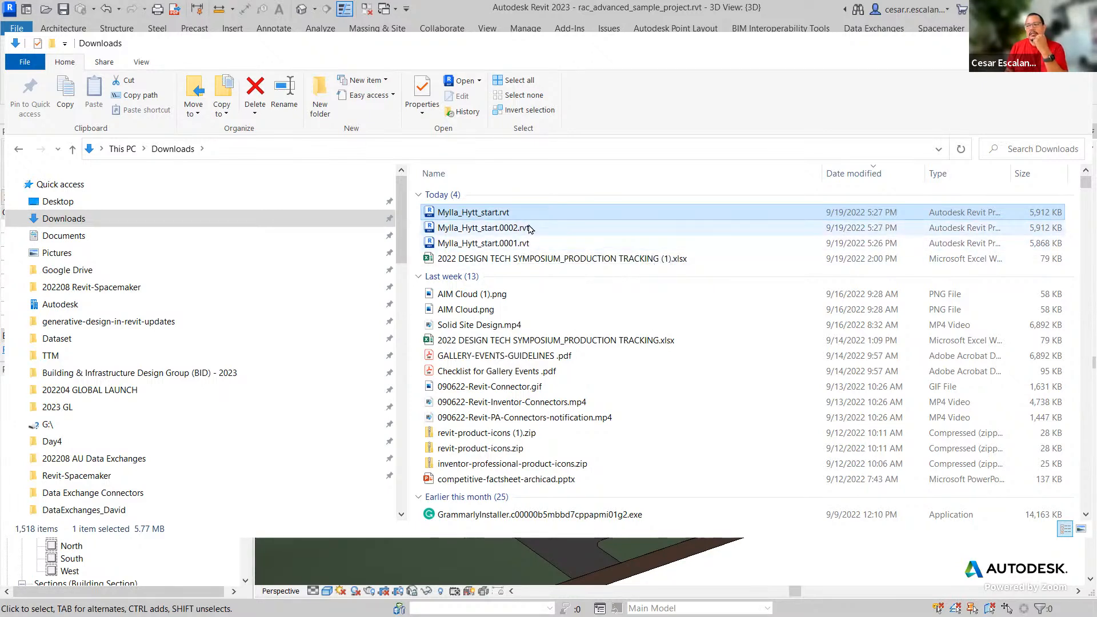
- Delete the backup files Mylla_Hytt_start.0001.rvt and Mylla_Hytt_start.0002.rvt from the Downloads folder, and close File Explorer
click(527, 244)
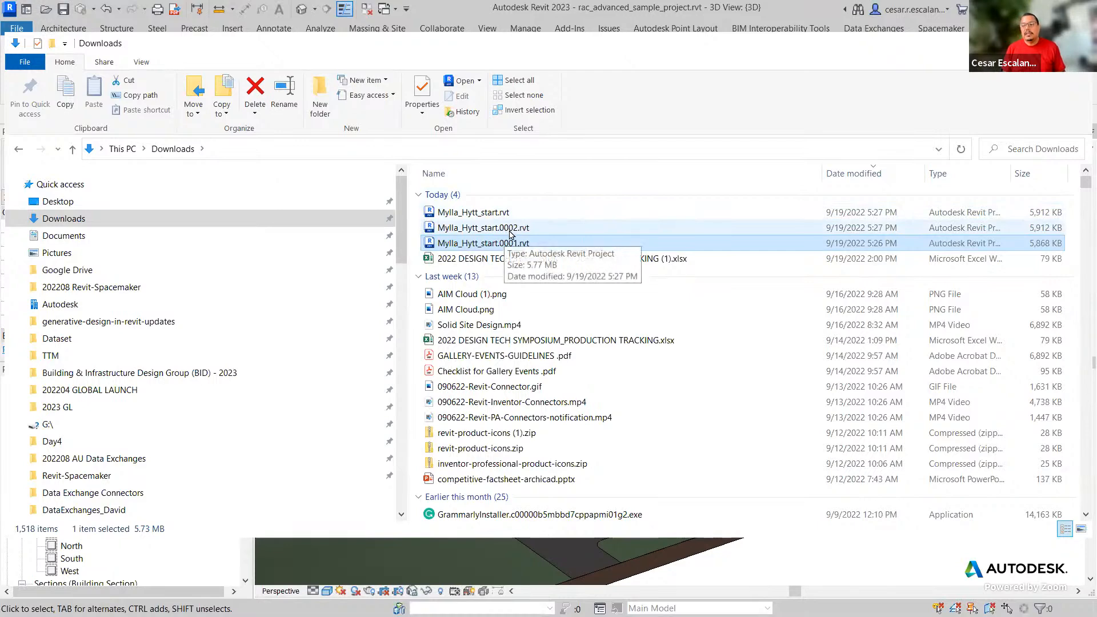
ctrl+click(510, 229)
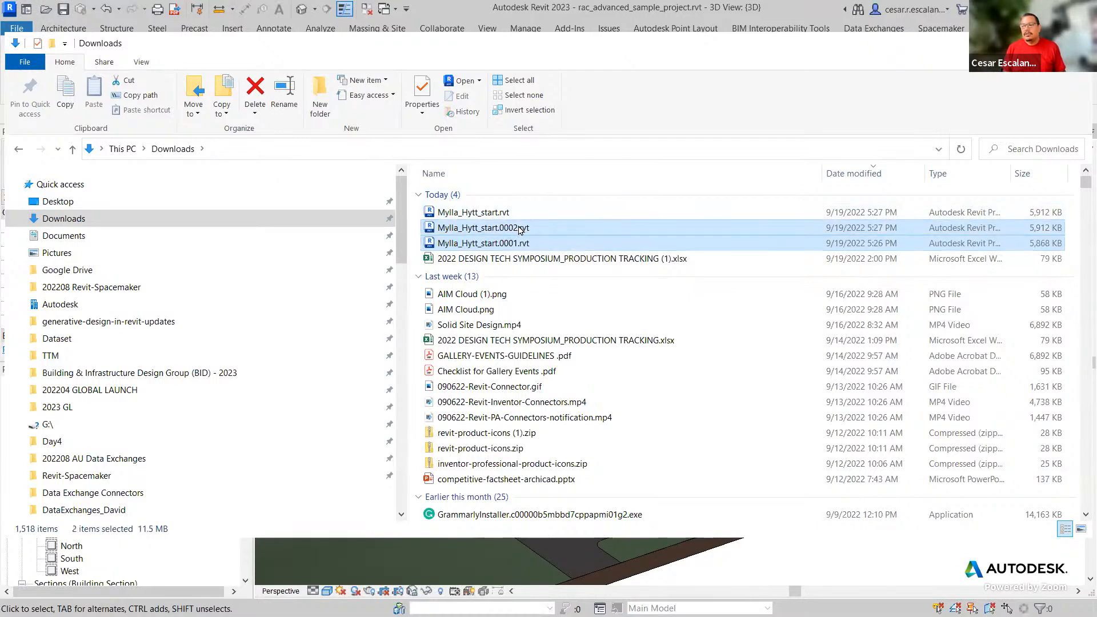
right_click(519, 229)
click(398, 443)
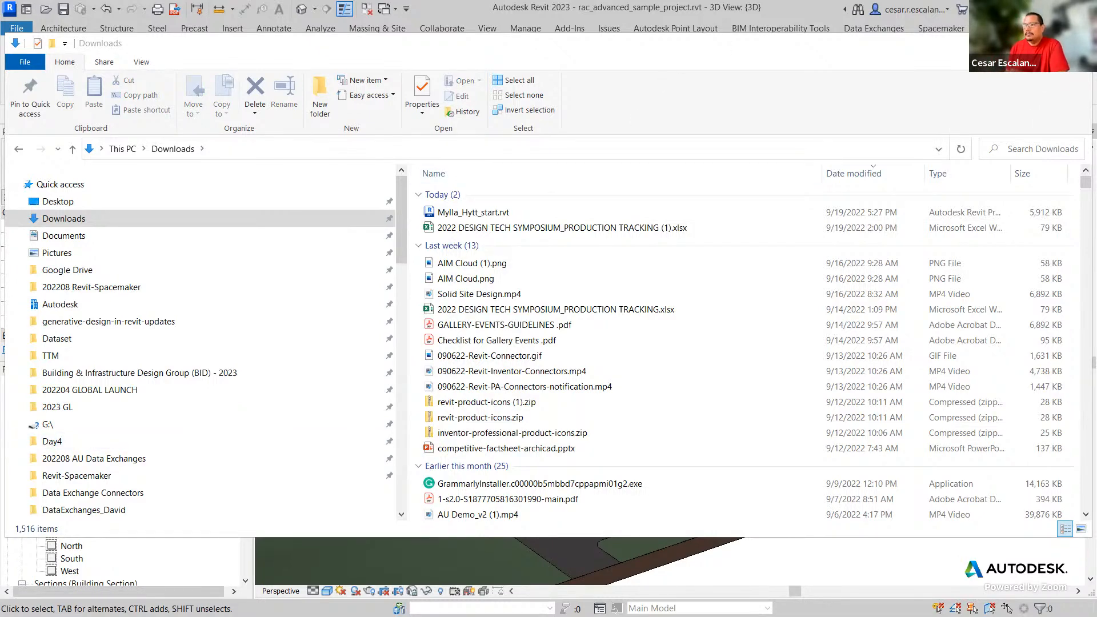
click(1075, 43)
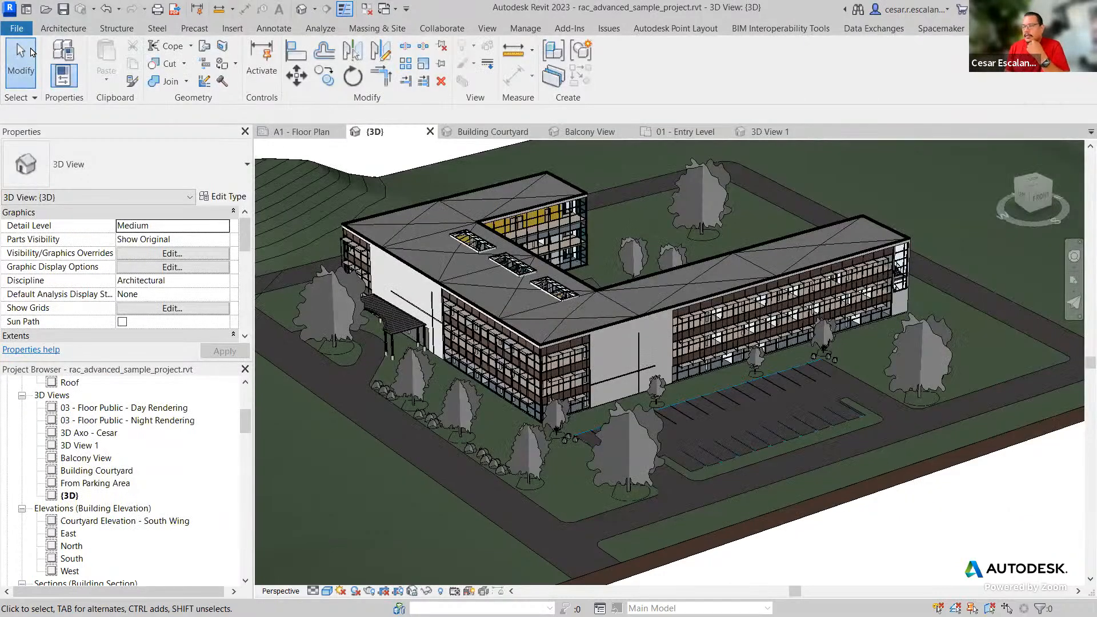
- Open the File Locations options in Revit and examine the list of project templates and their paths
click(17, 28)
click(219, 389)
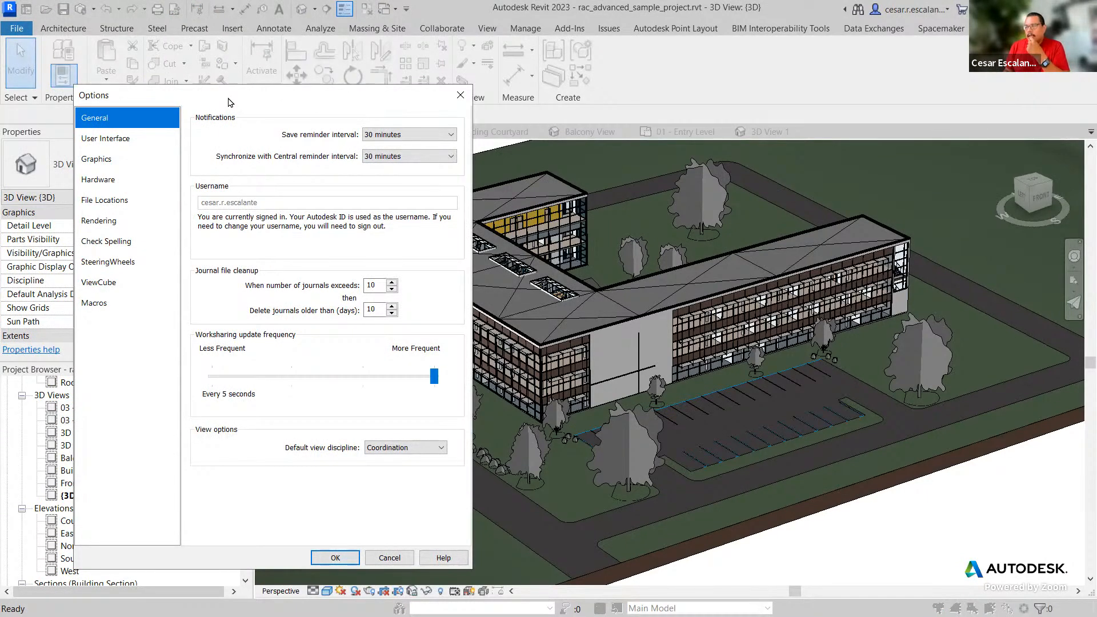
click(104, 137)
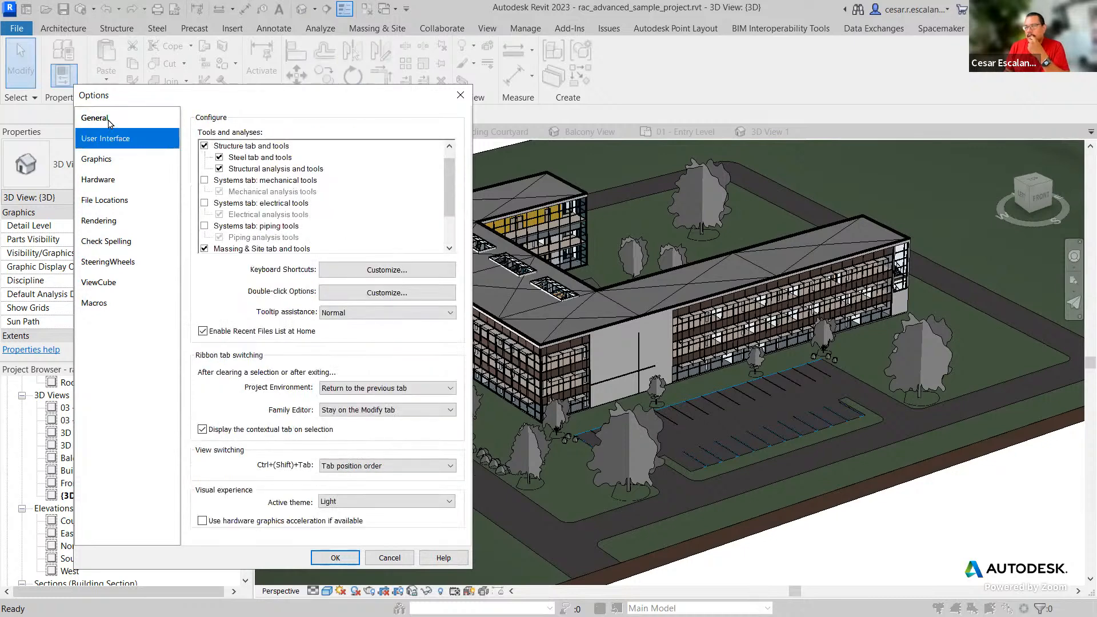
click(107, 118)
click(113, 140)
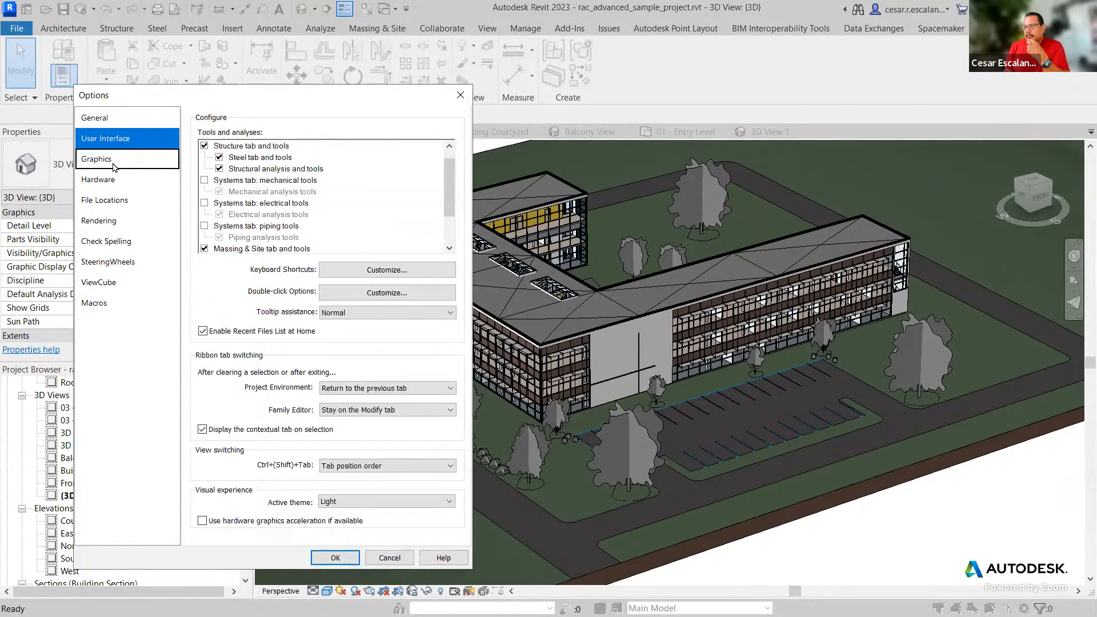
click(109, 163)
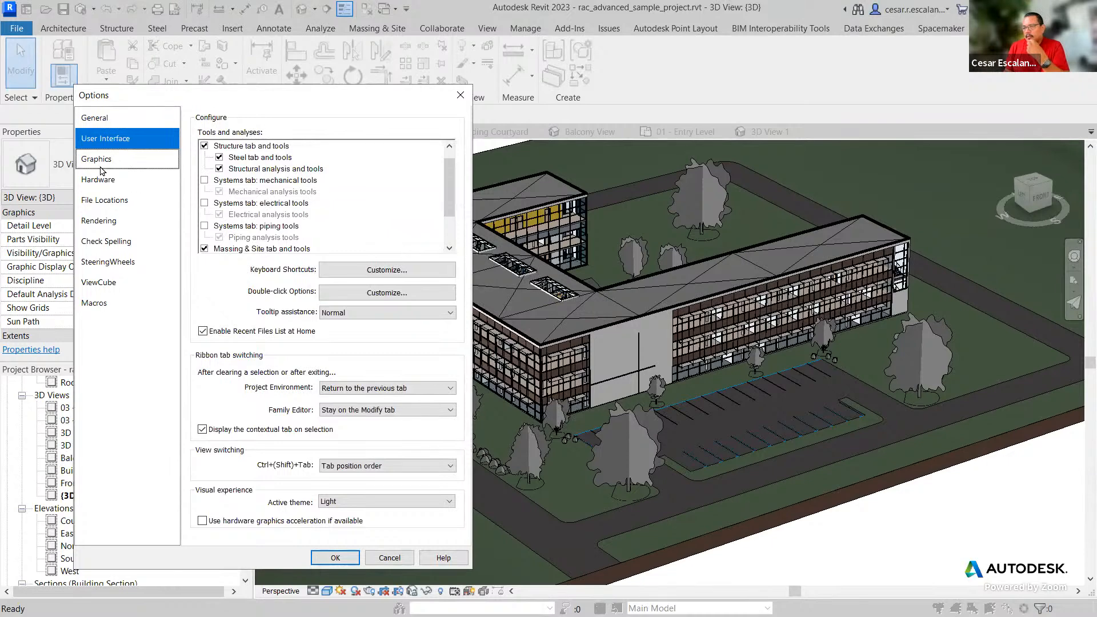
click(111, 203)
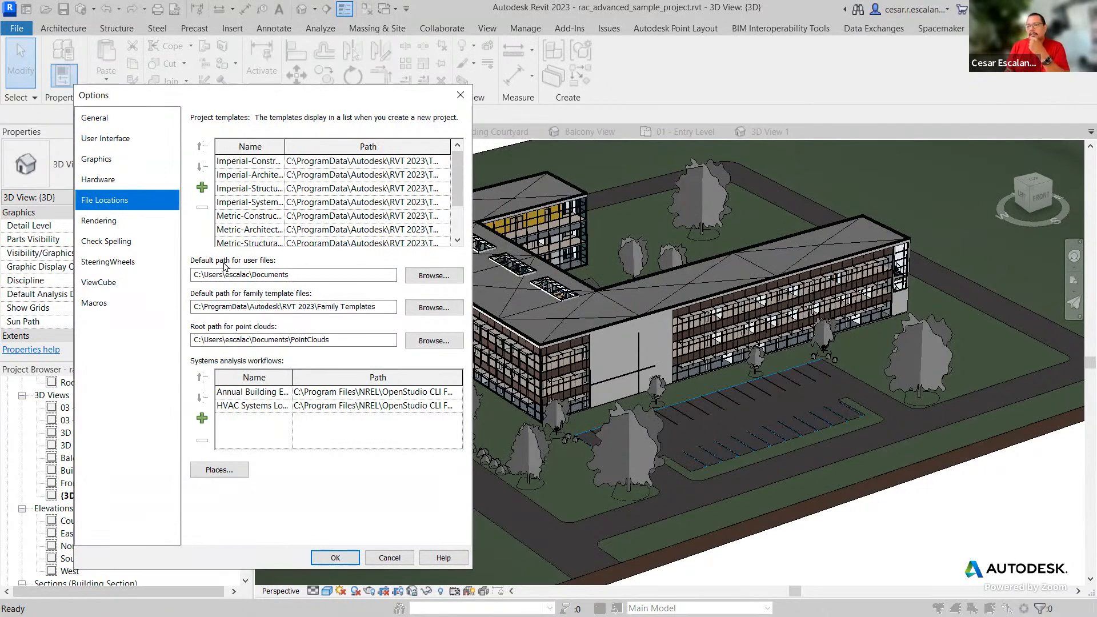
drag(459, 187, 456, 222)
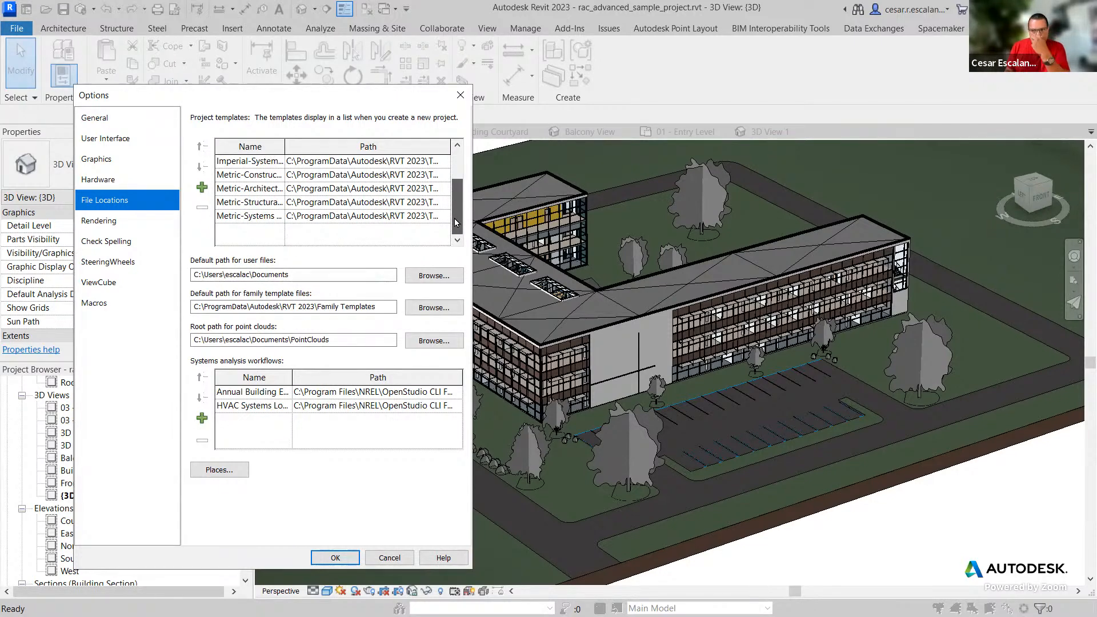
drag(455, 221, 456, 184)
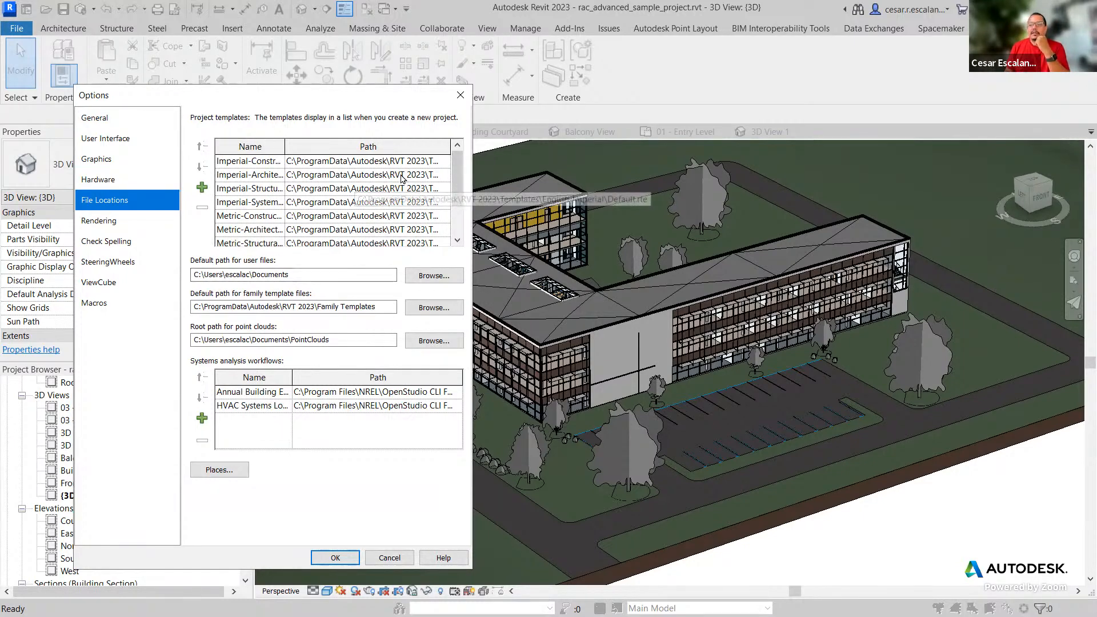
- Look through the folder locations available for adding a project template, and cancel without adding one
drag(455, 189, 454, 232)
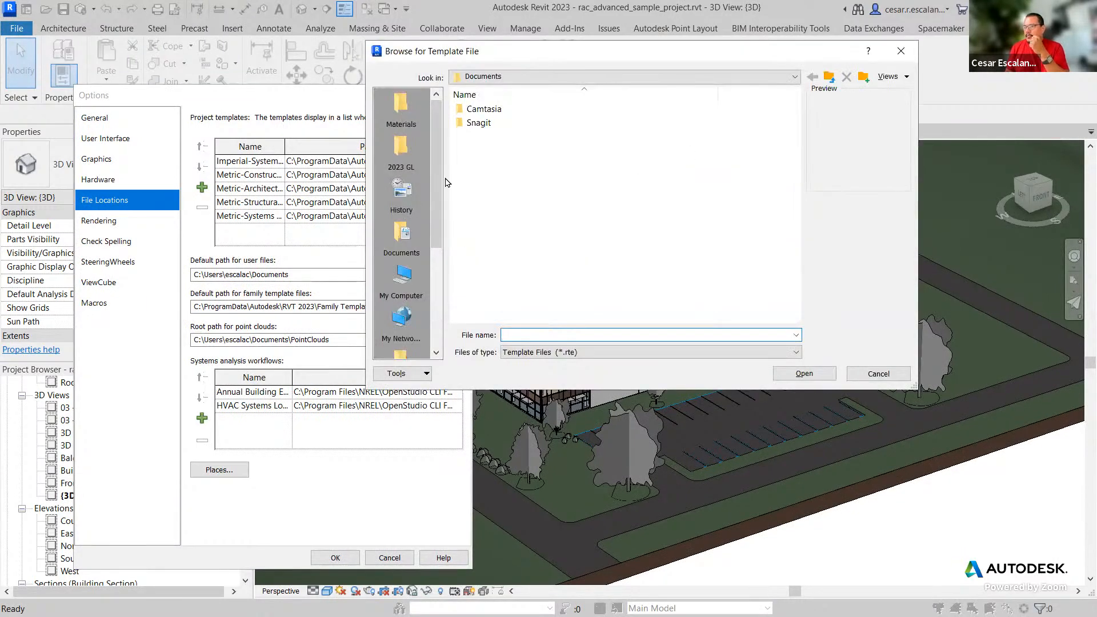
click(503, 78)
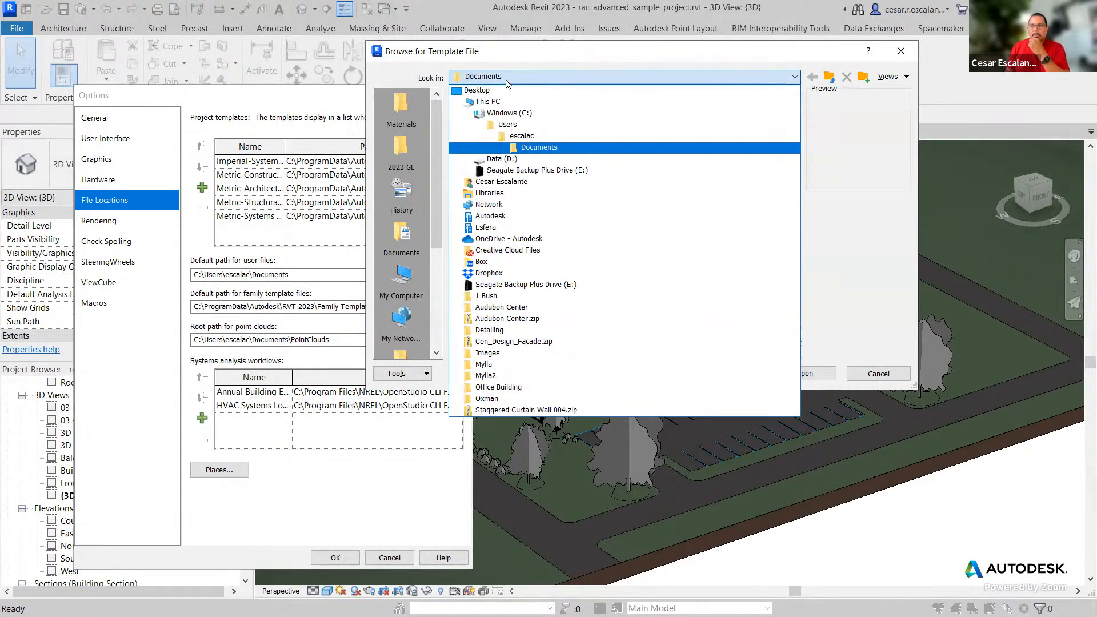
click(538, 147)
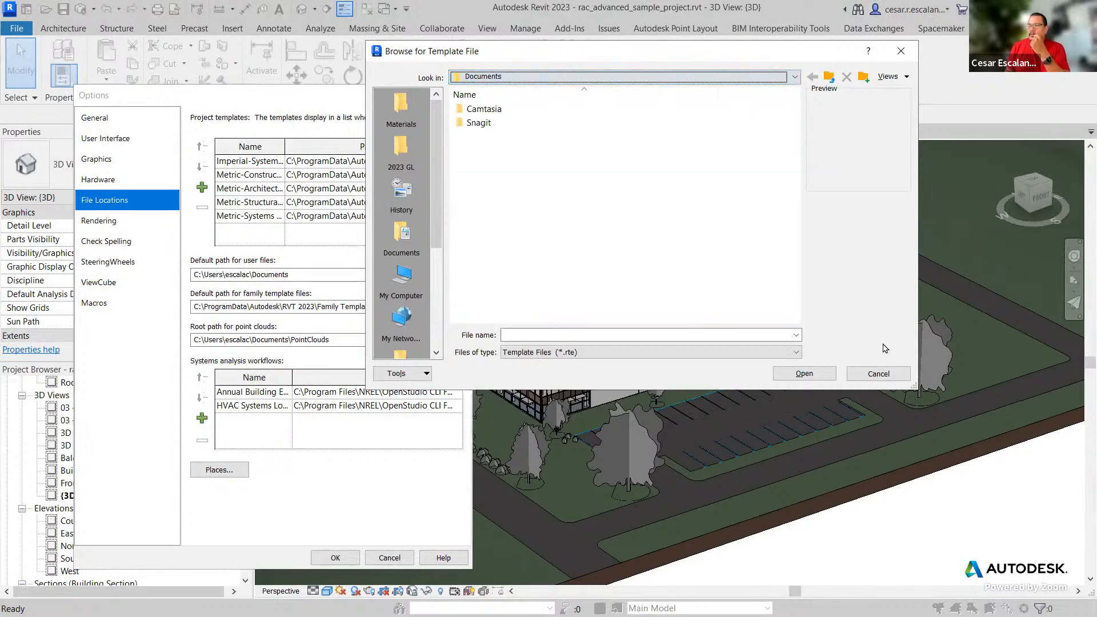
click(874, 374)
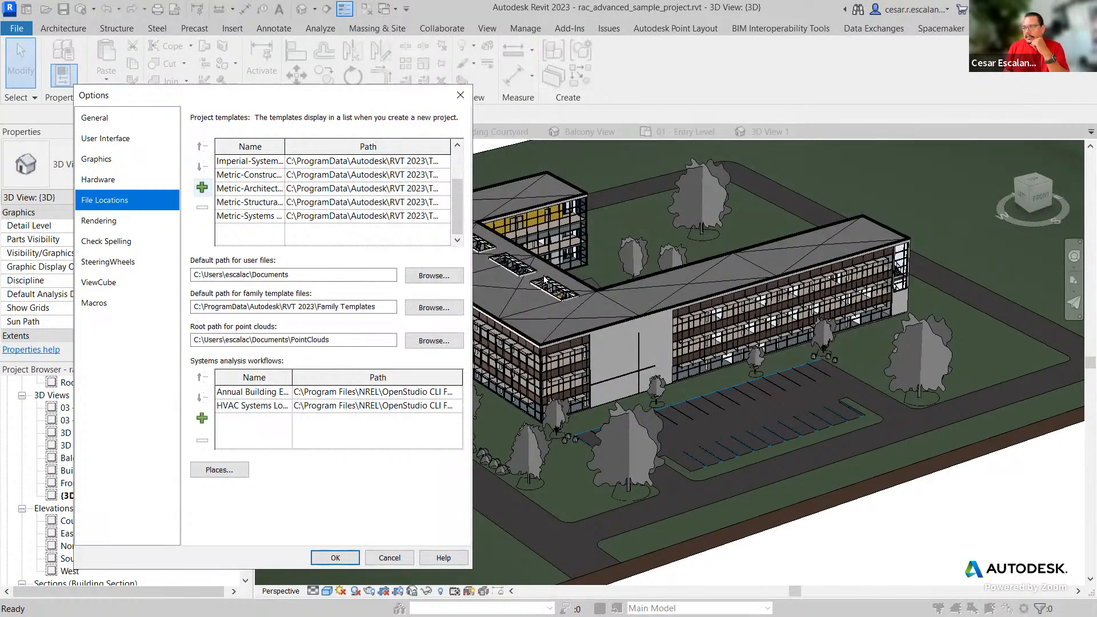
- Highlight the default path for user files in the file location options
click(316, 272)
drag(317, 272, 134, 249)
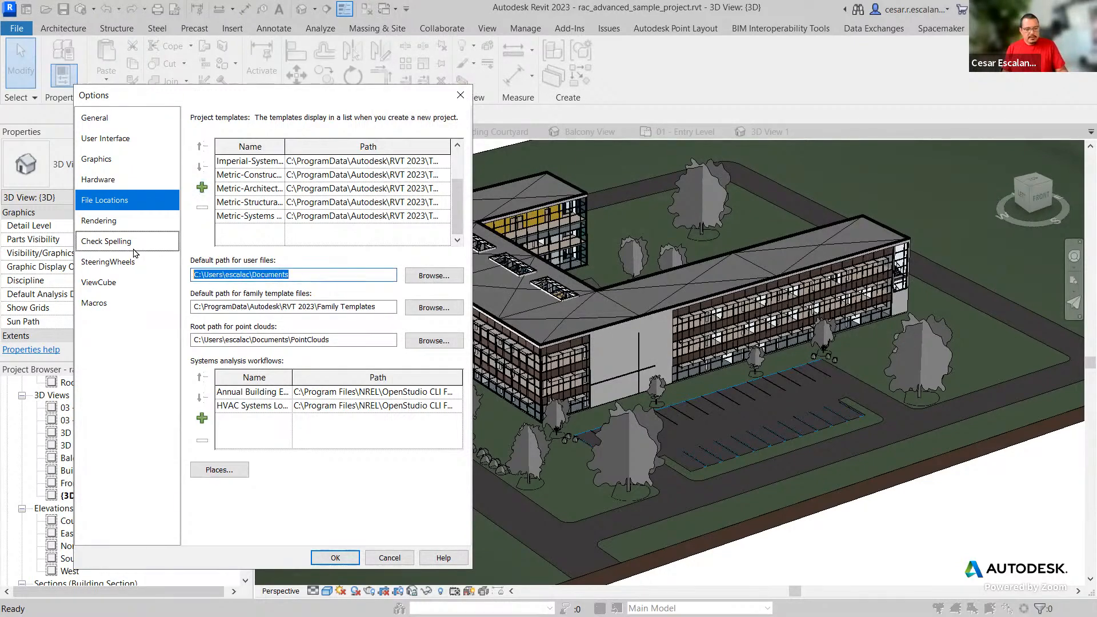
drag(183, 246, 315, 287)
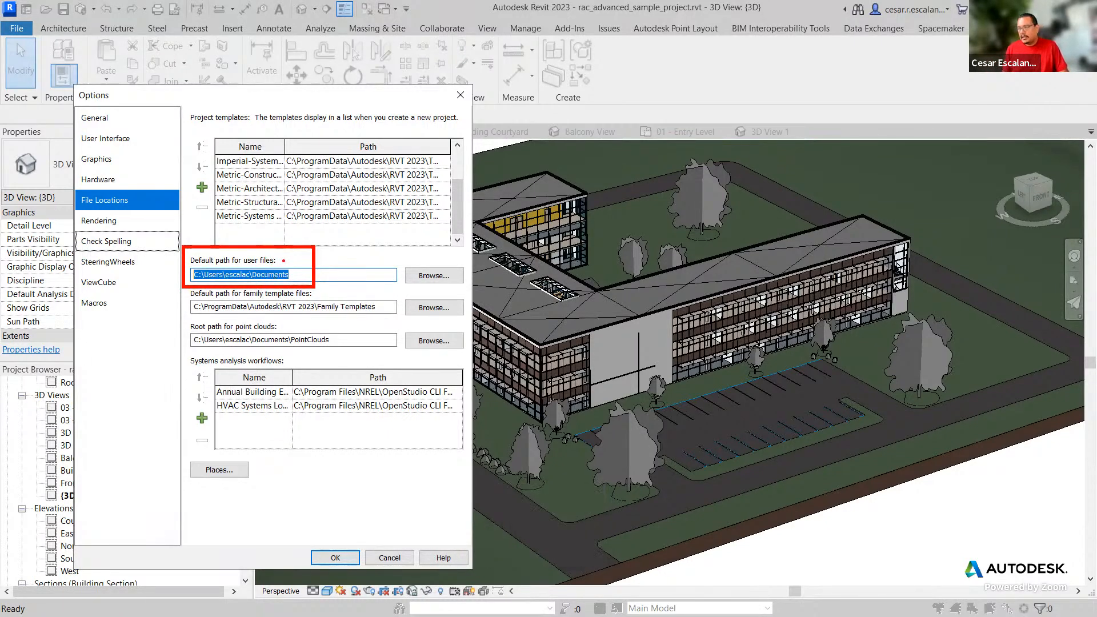
key(Escape)
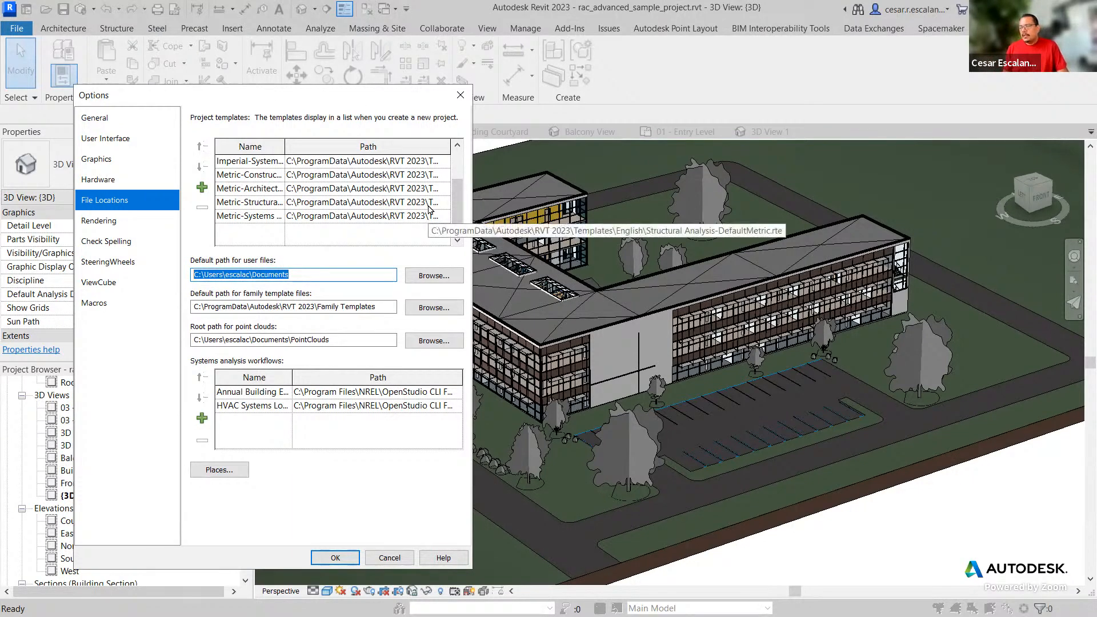
- Open the library places in the file location options and browse from the Imperial Library's path
click(223, 469)
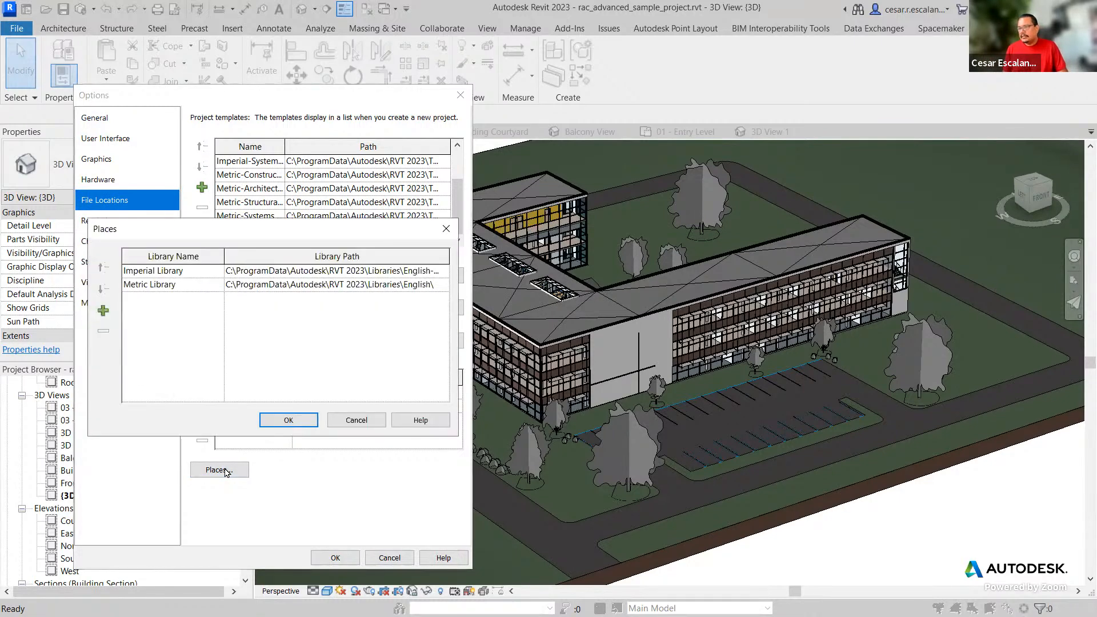
drag(264, 232, 577, 228)
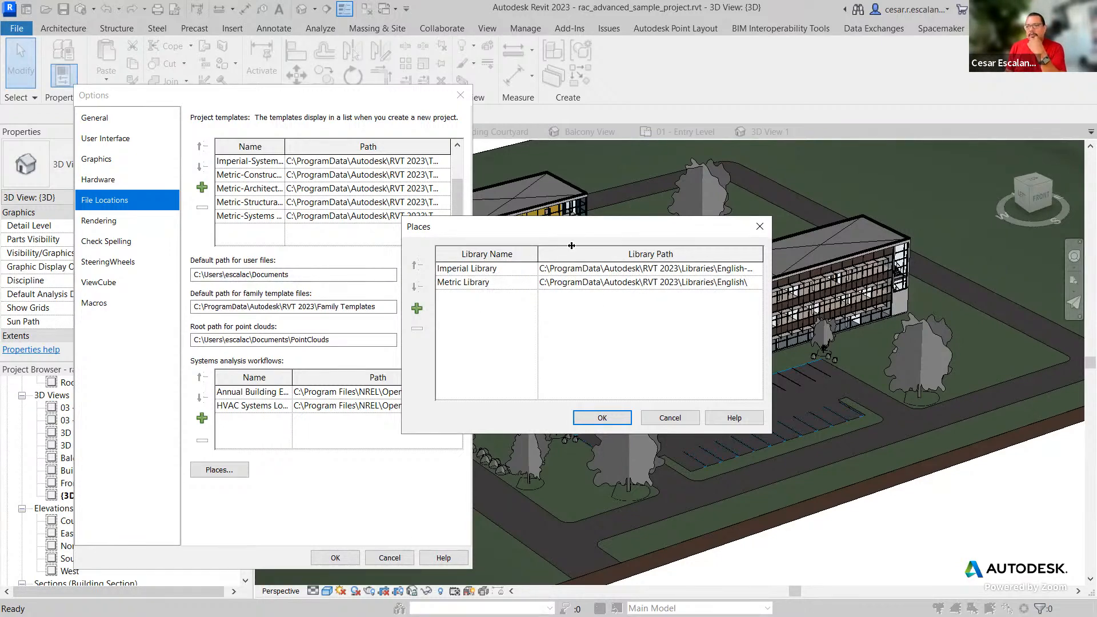
click(650, 268)
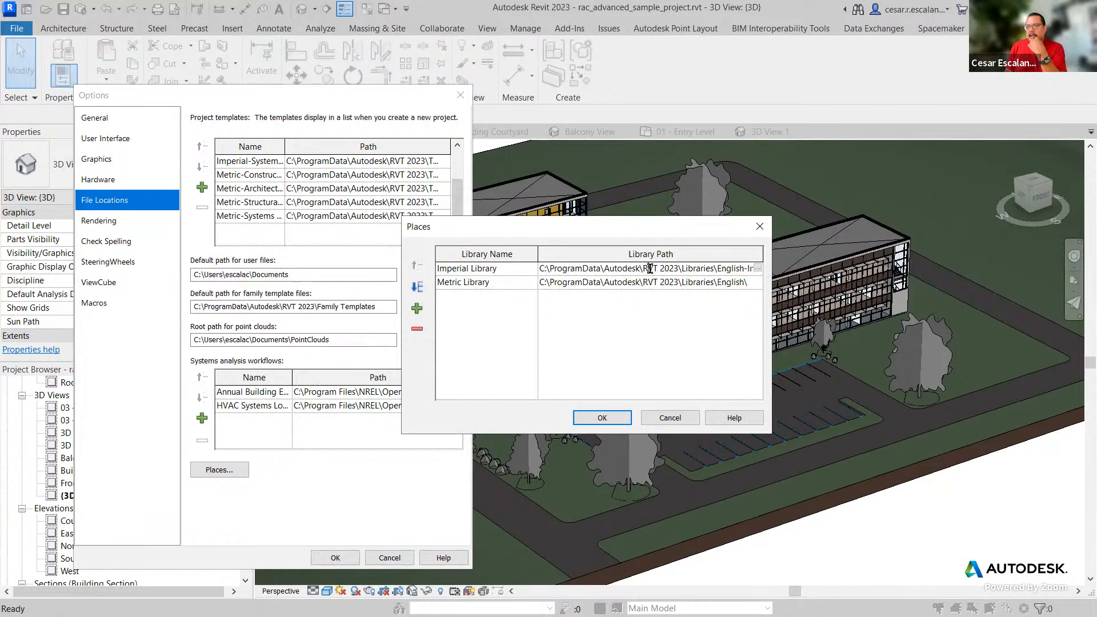
click(757, 268)
click(759, 269)
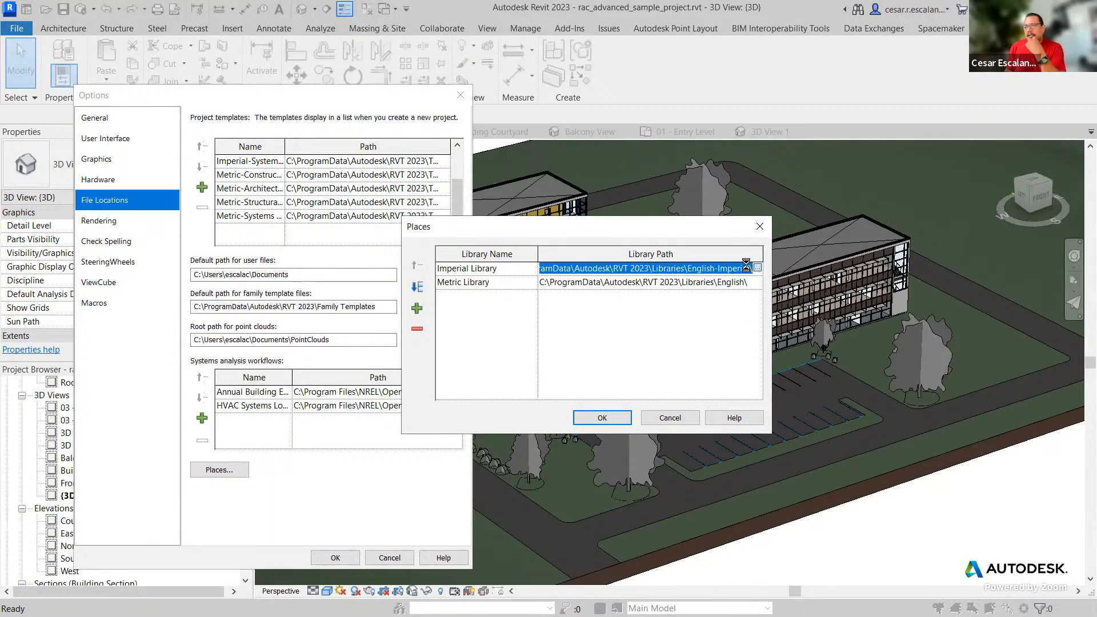
- Examine the English-Imperial library's folder hierarchy and family folders, and leave the options without changing any path
click(650, 78)
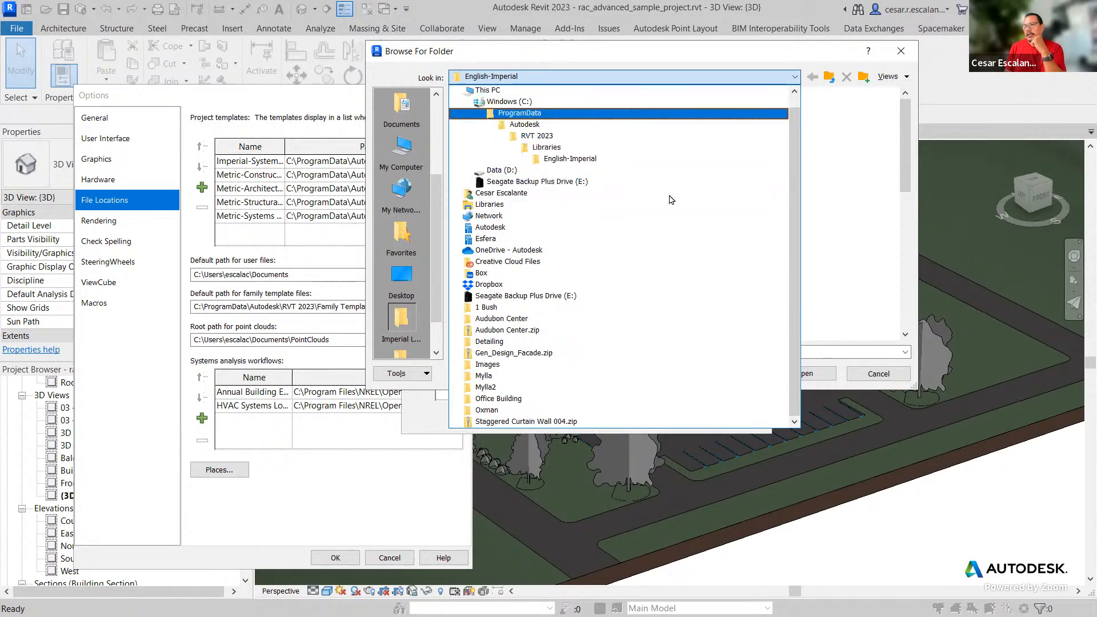
click(868, 168)
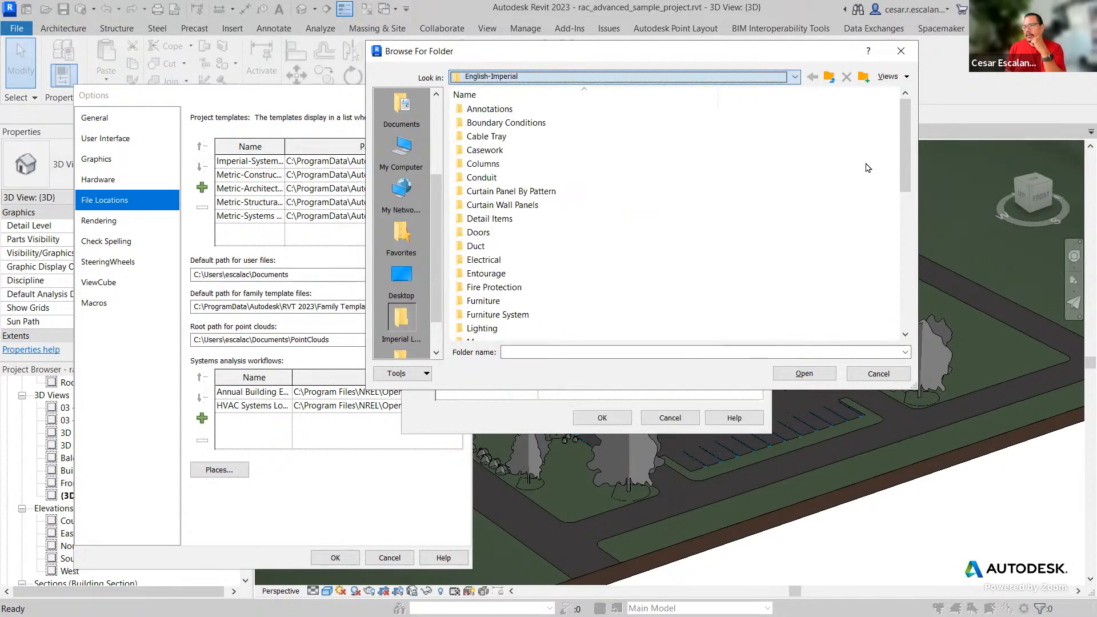
scroll(896, 165, down, 10)
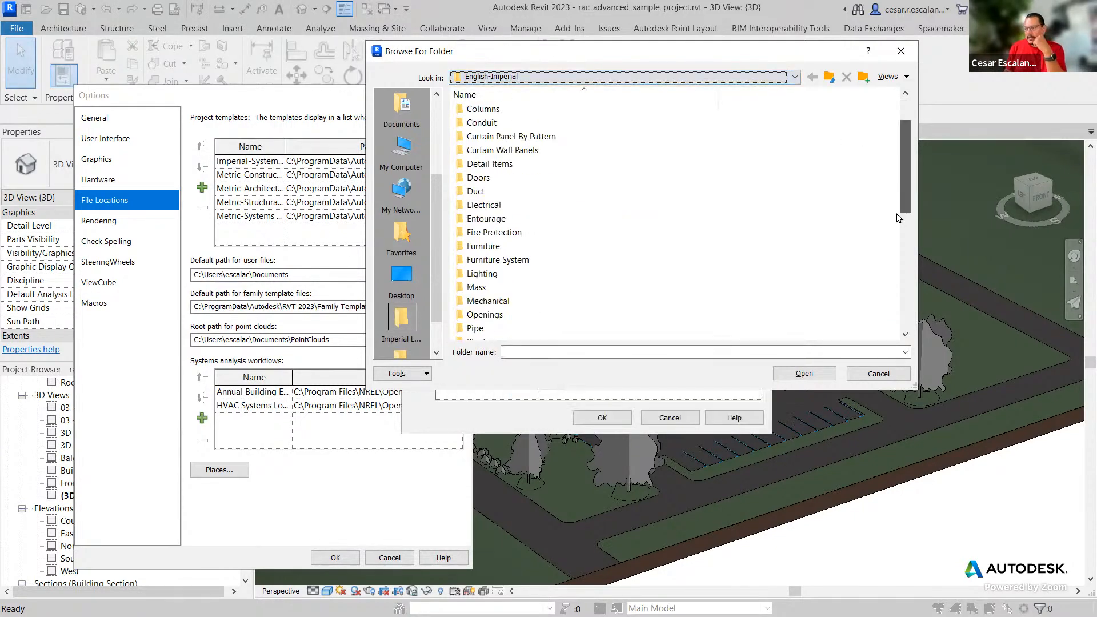
click(878, 374)
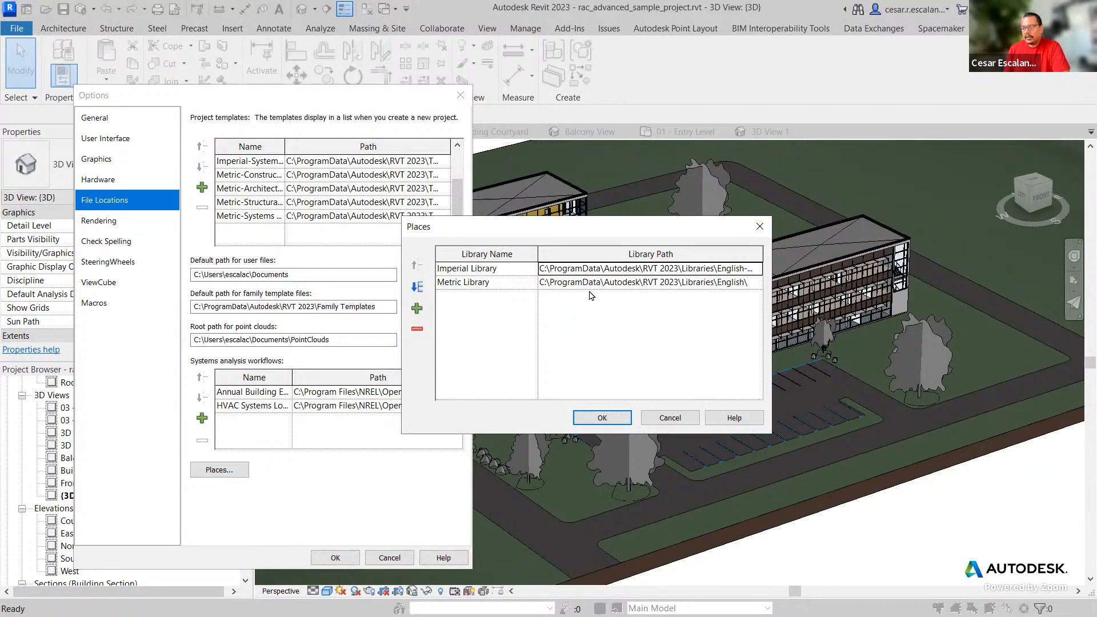
click(616, 419)
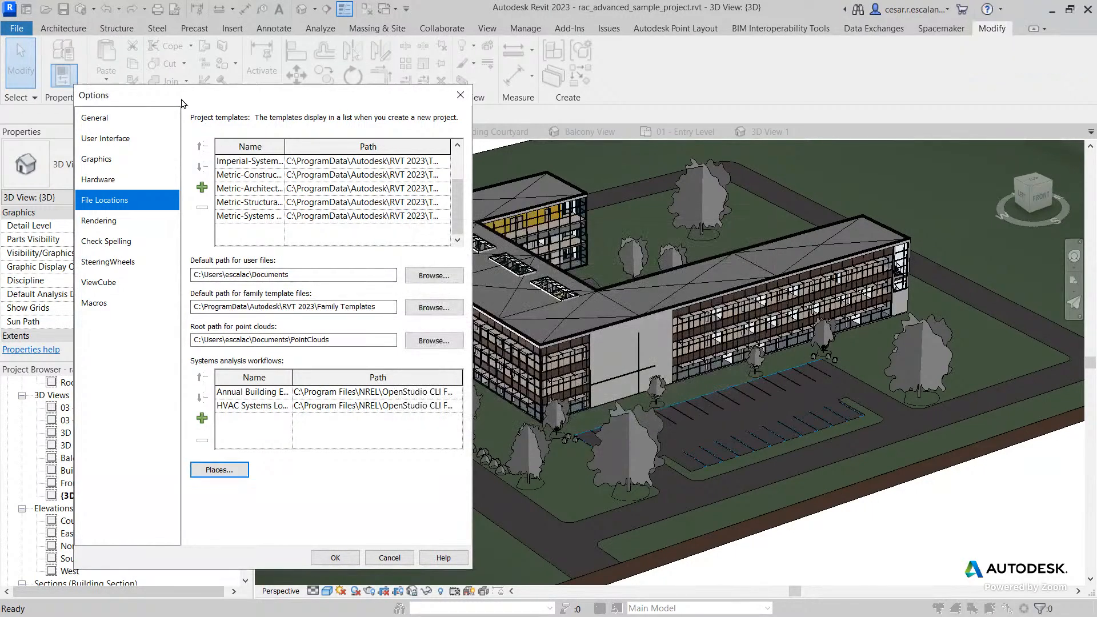
drag(183, 103, 389, 143)
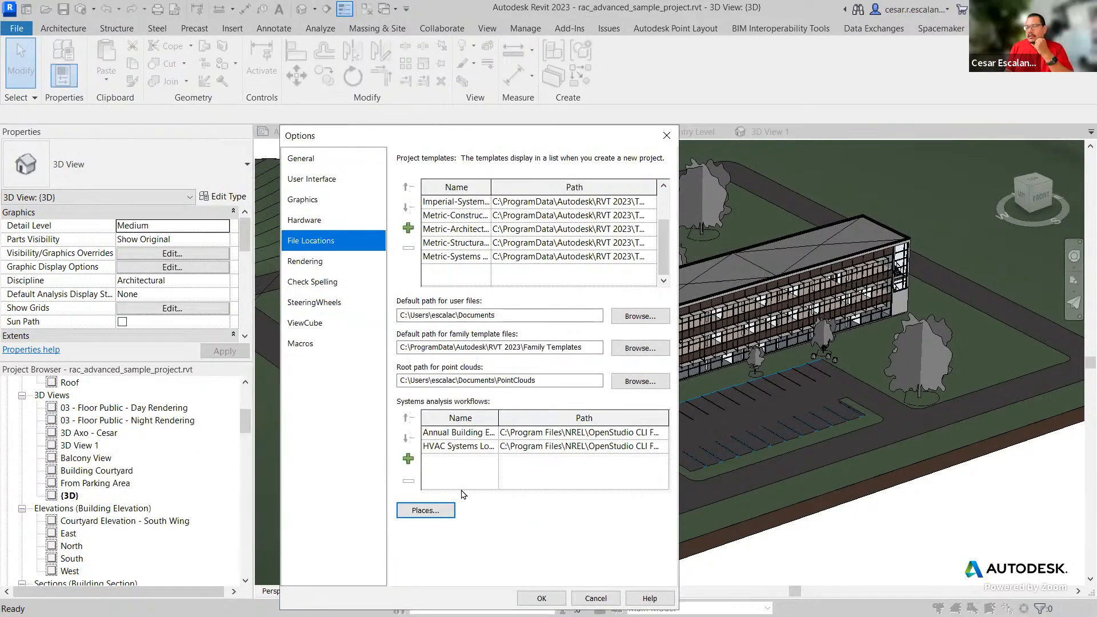
click(594, 598)
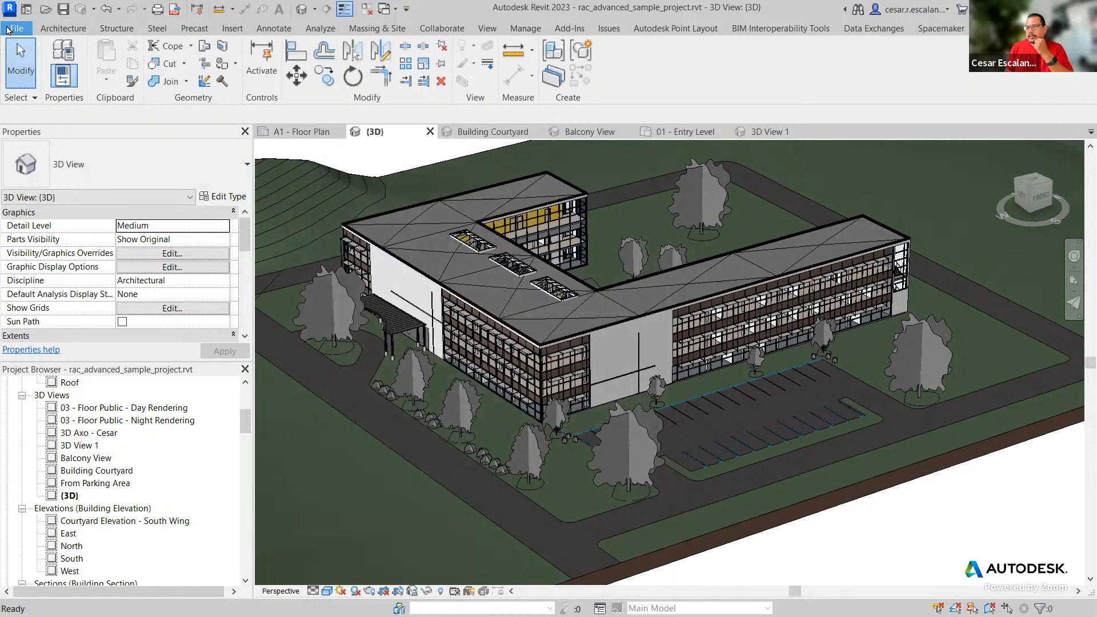
- Reopen the File Locations options, review the Imperial and Metric Library paths in Places, and close the options
click(17, 28)
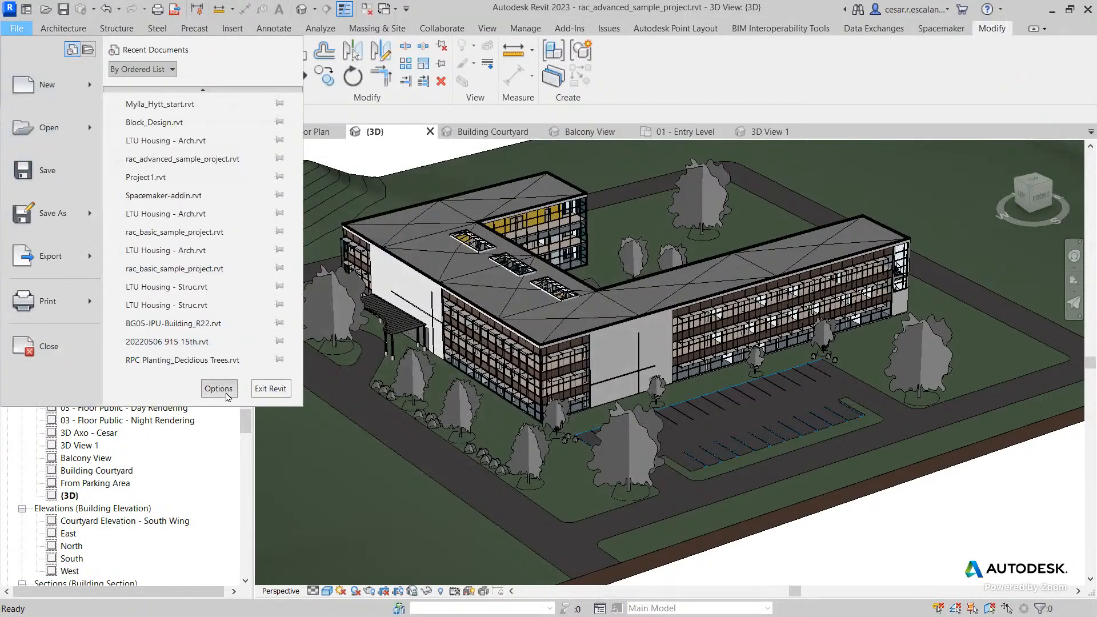
click(226, 395)
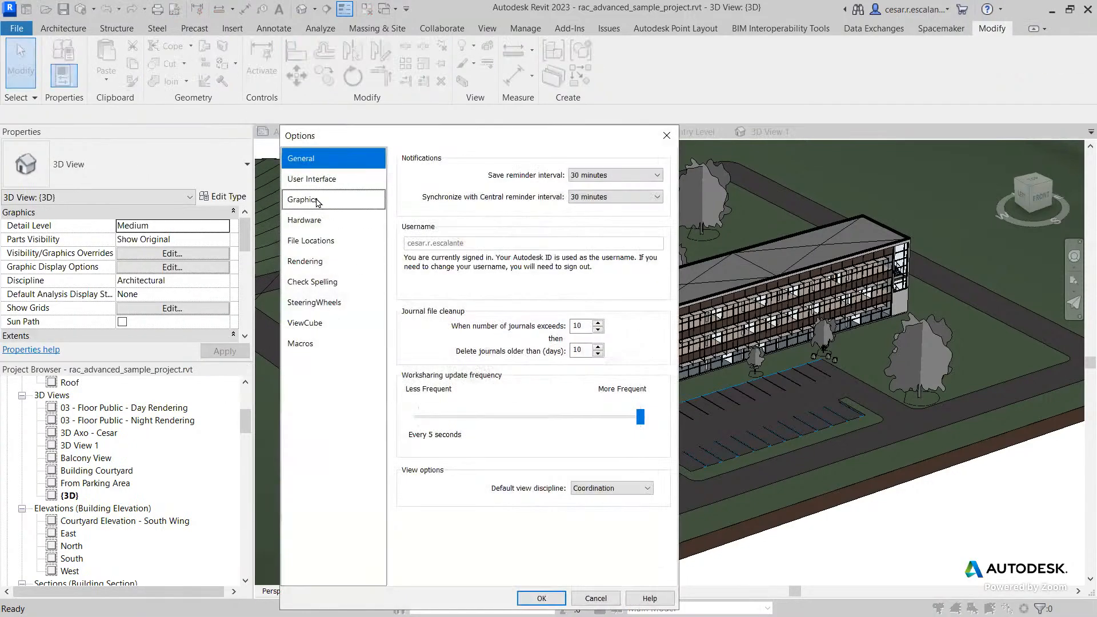
click(317, 240)
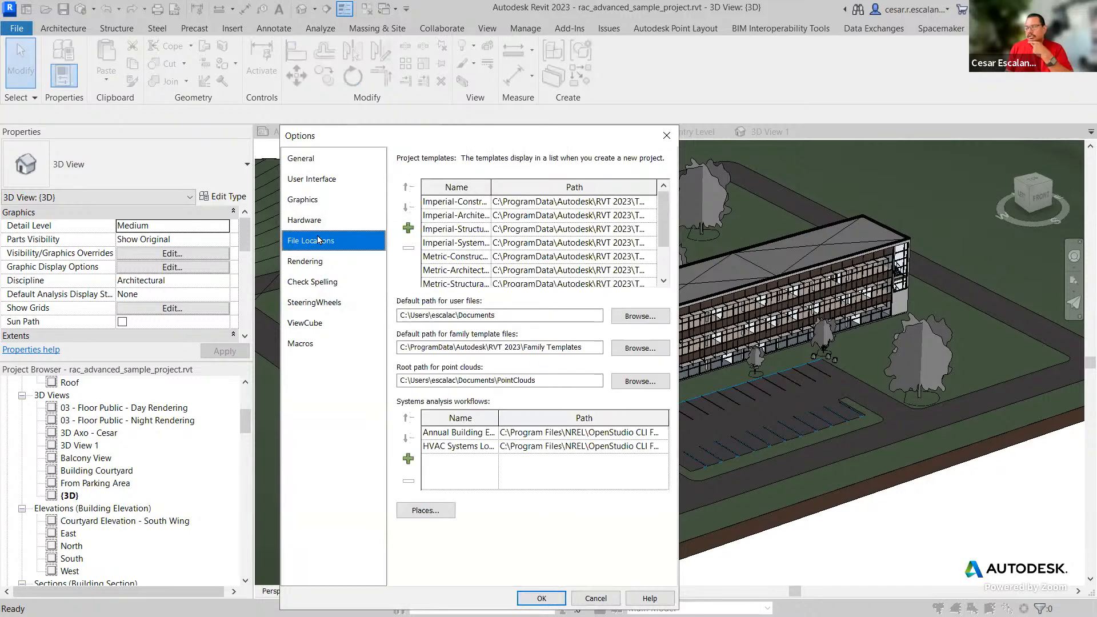
click(425, 514)
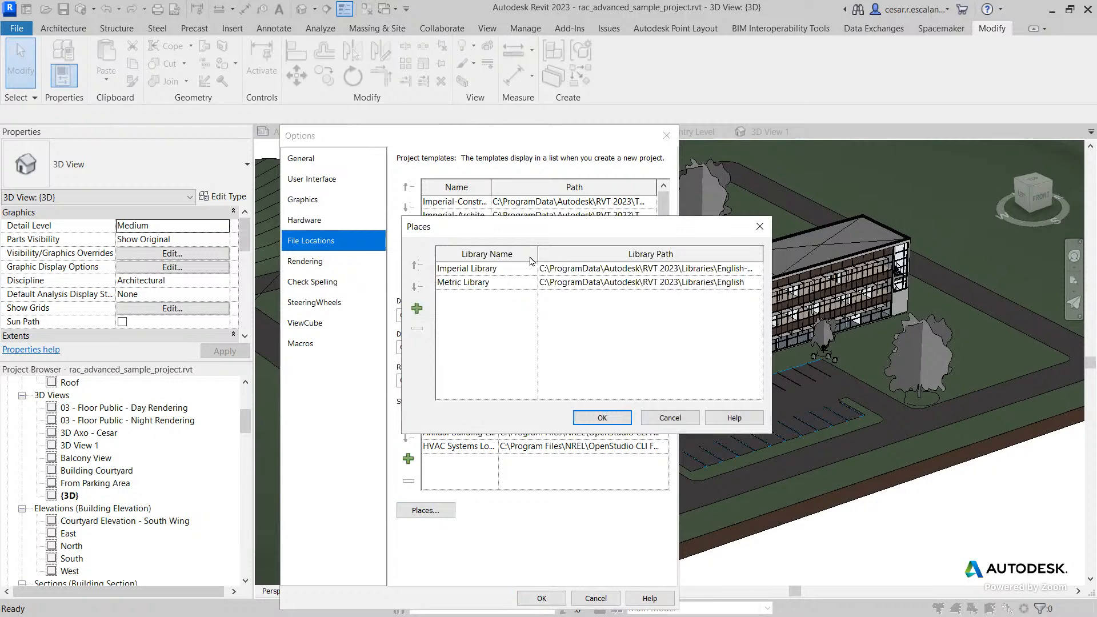
drag(535, 226, 774, 229)
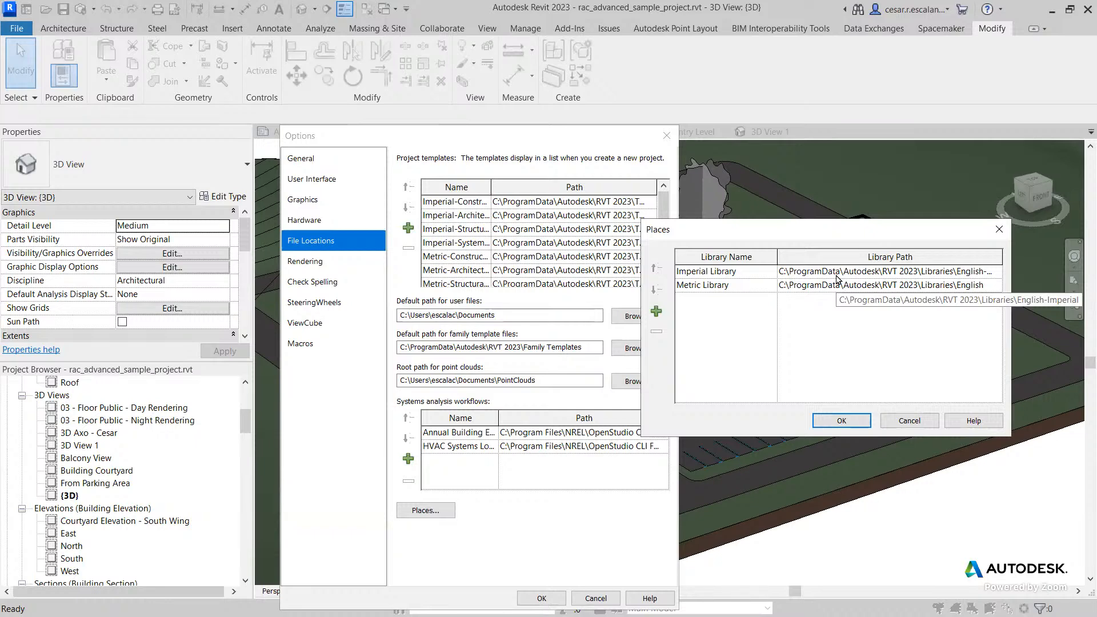
click(839, 422)
click(669, 137)
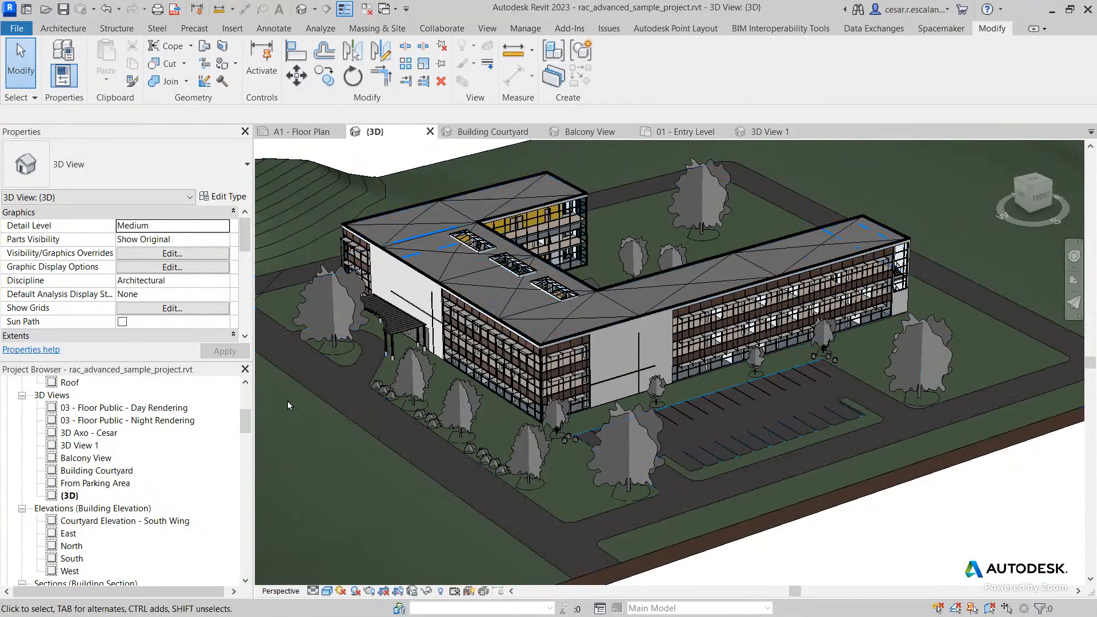
- Dismiss the project save reminder without saving or setting reminder intervals
click(247, 423)
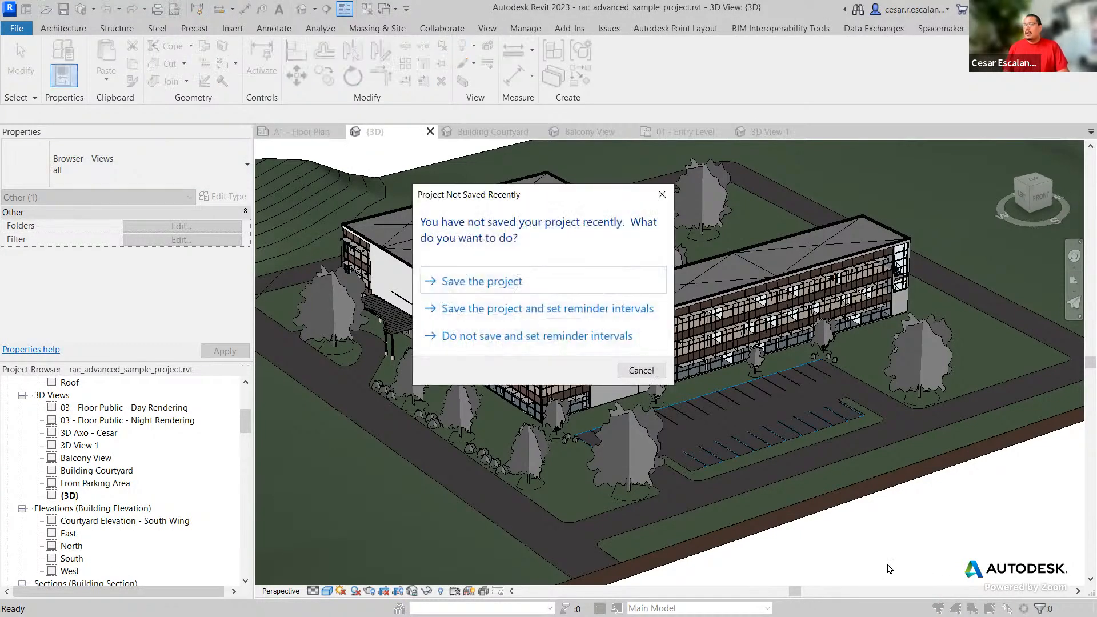
click(640, 371)
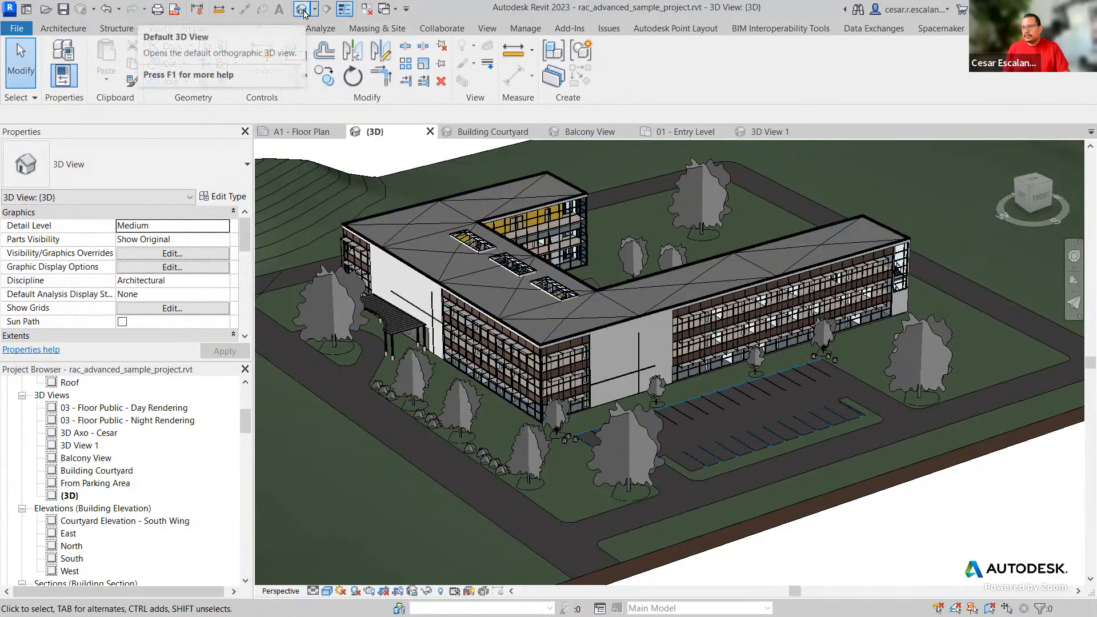
- Reveal the hidden elements in the 3D view, unhide the Levels category using the 03 - Floor level, and leave reveal mode
scroll(768, 435, down, 5)
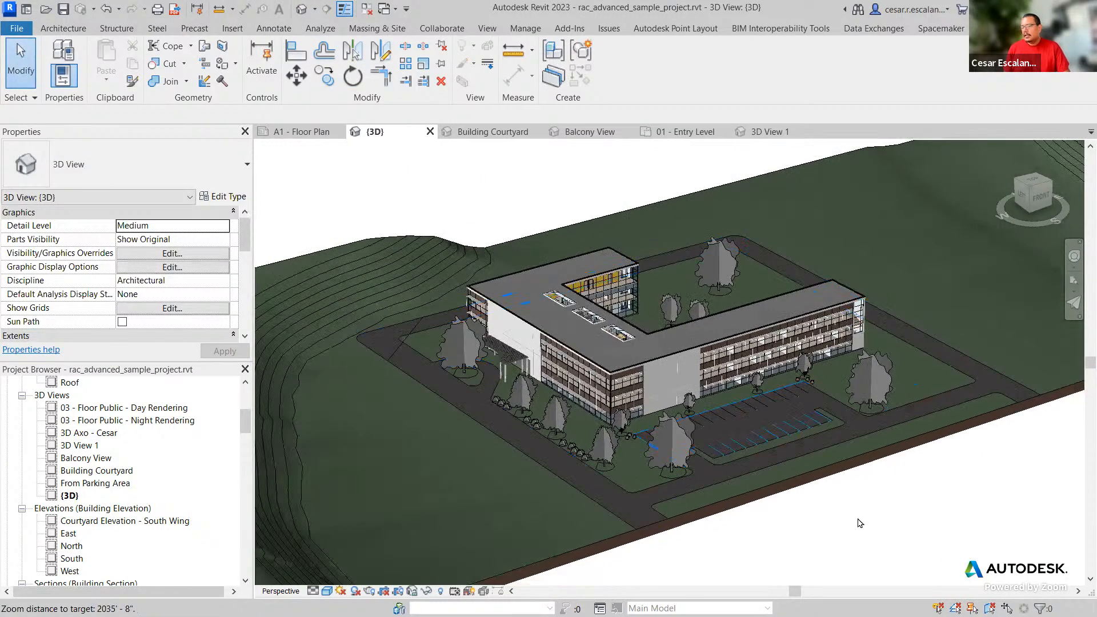
middle_drag(848, 517, 739, 505)
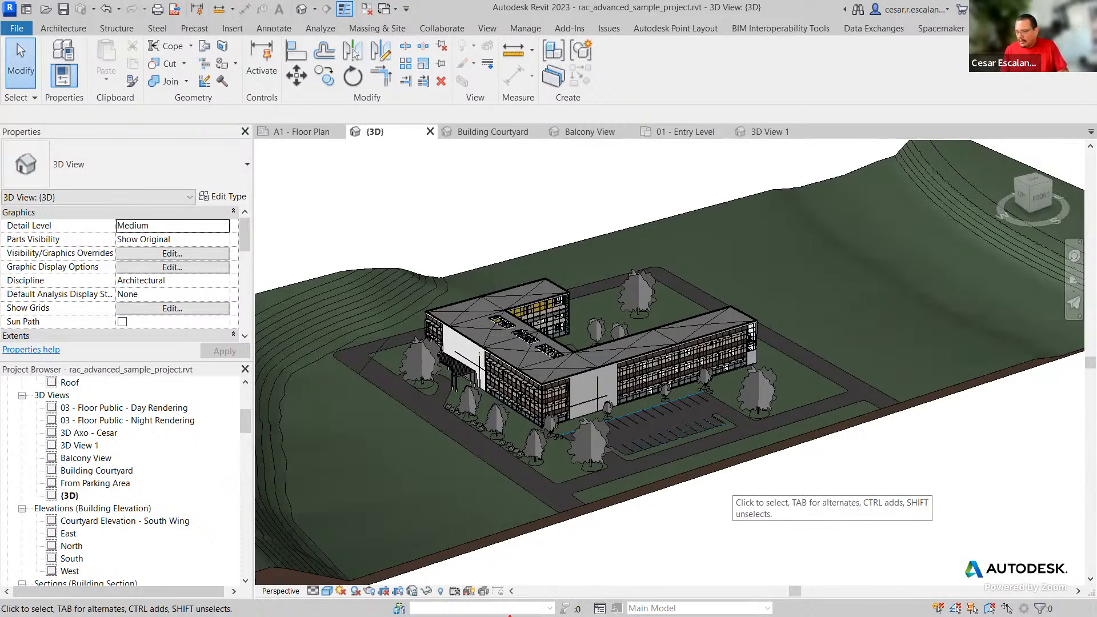
ctrl+drag(417, 580, 449, 600)
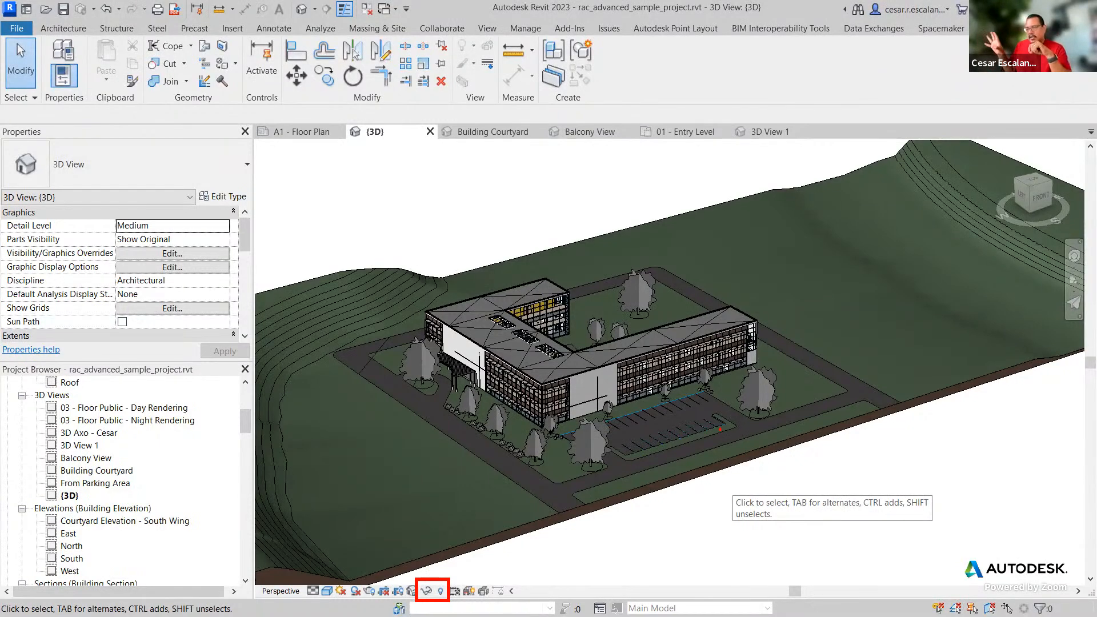
key(XF86AudioRaiseVolume)
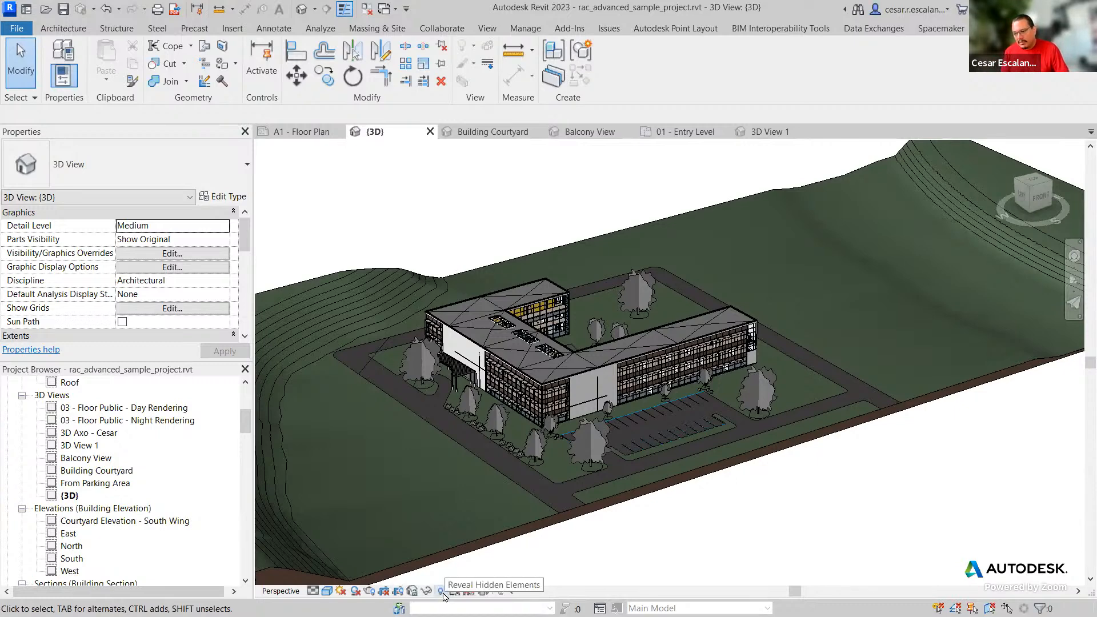
click(443, 593)
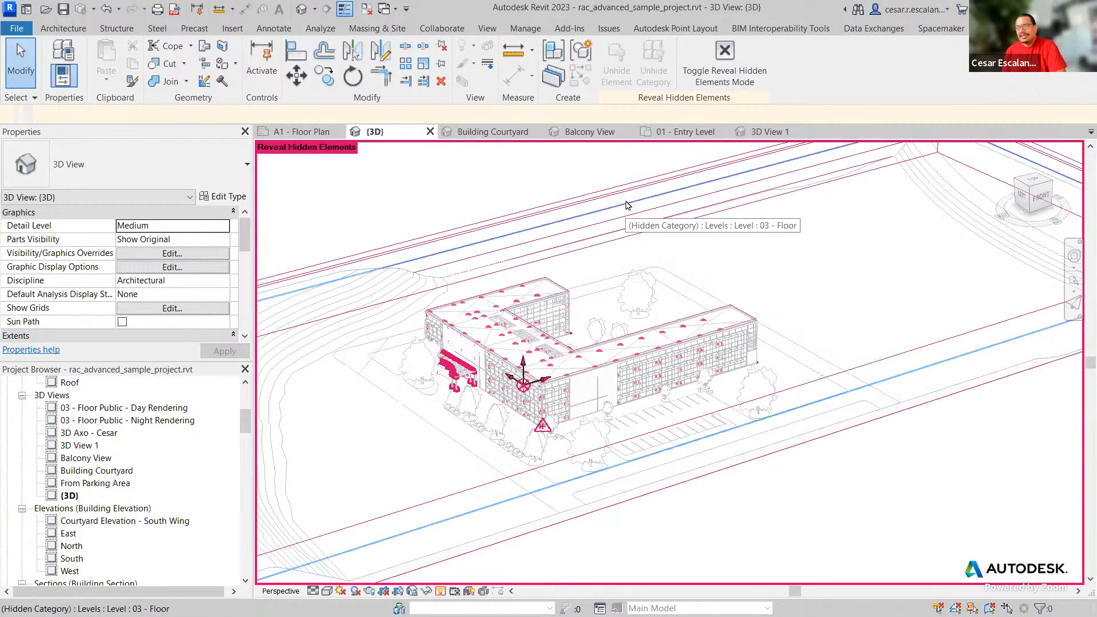
click(627, 206)
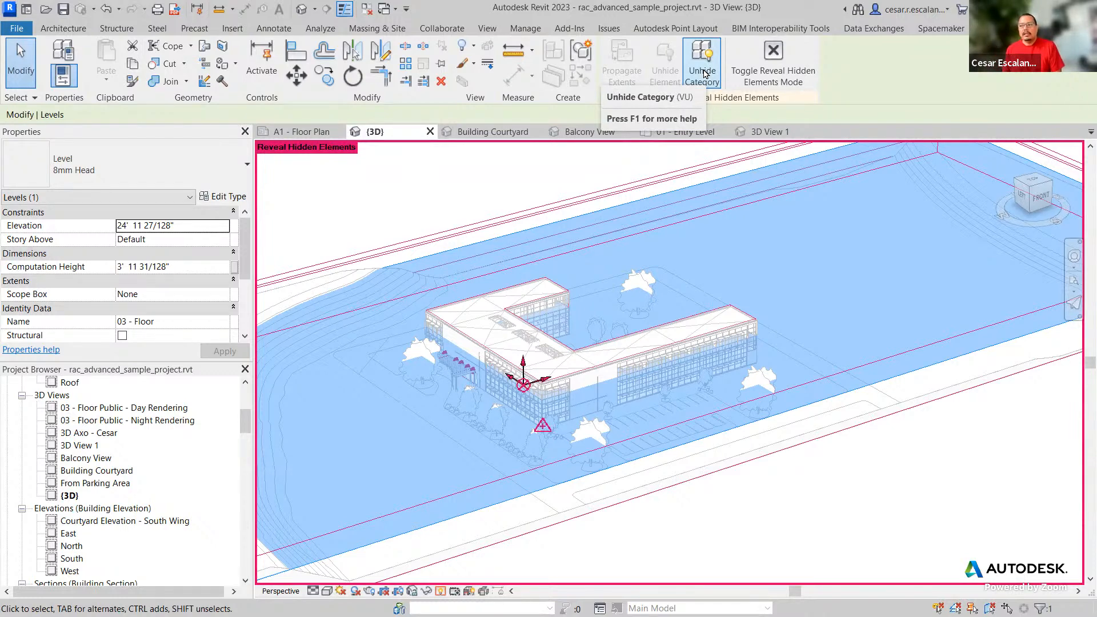
click(703, 73)
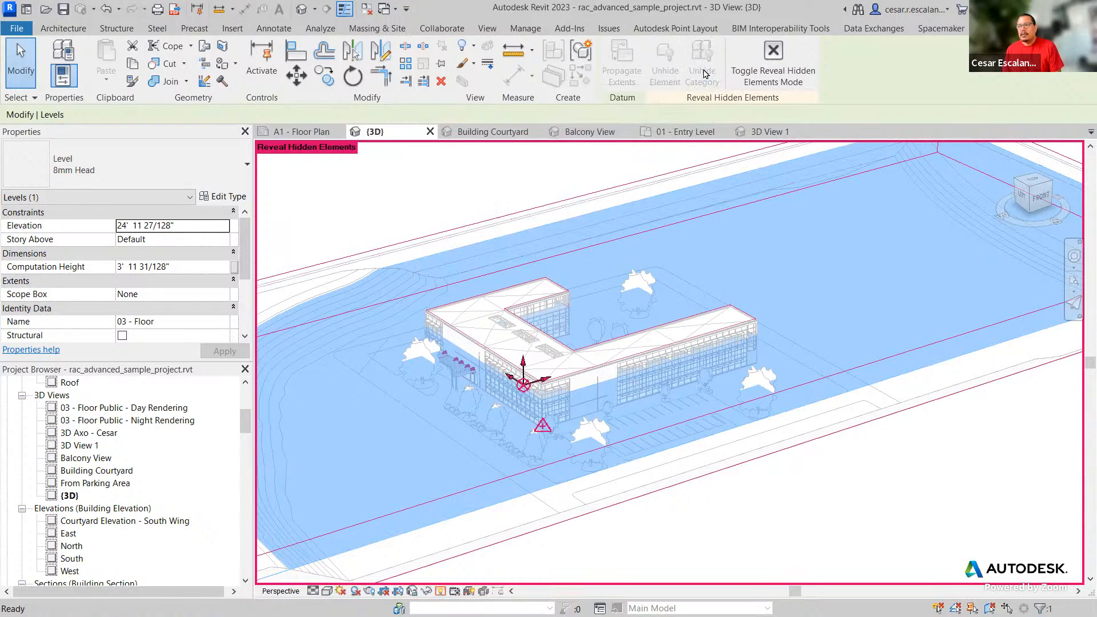
click(497, 521)
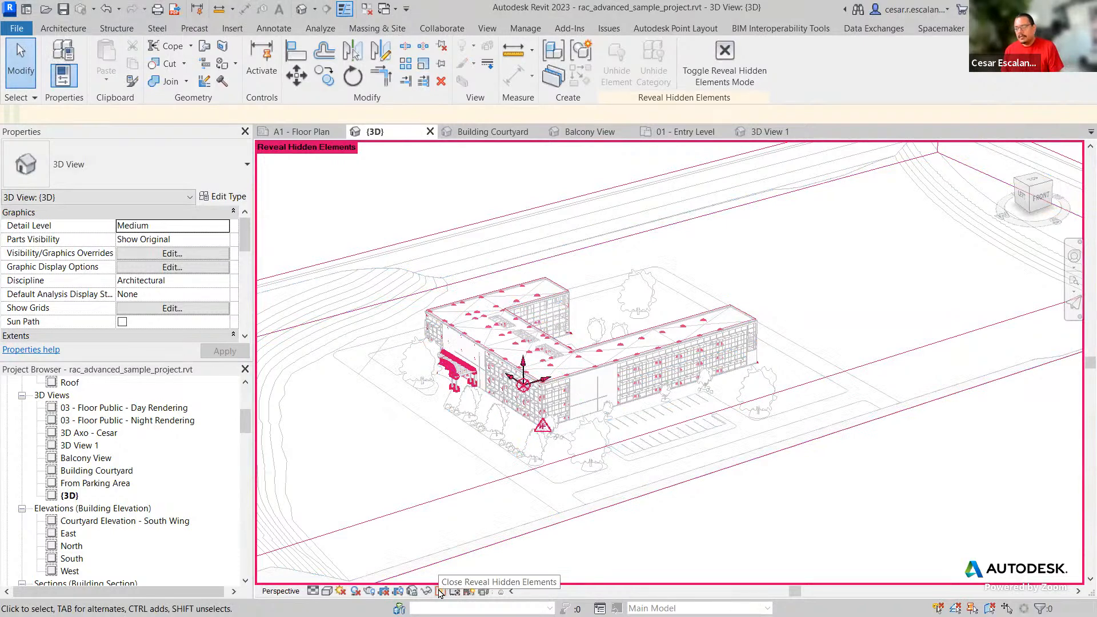
click(440, 593)
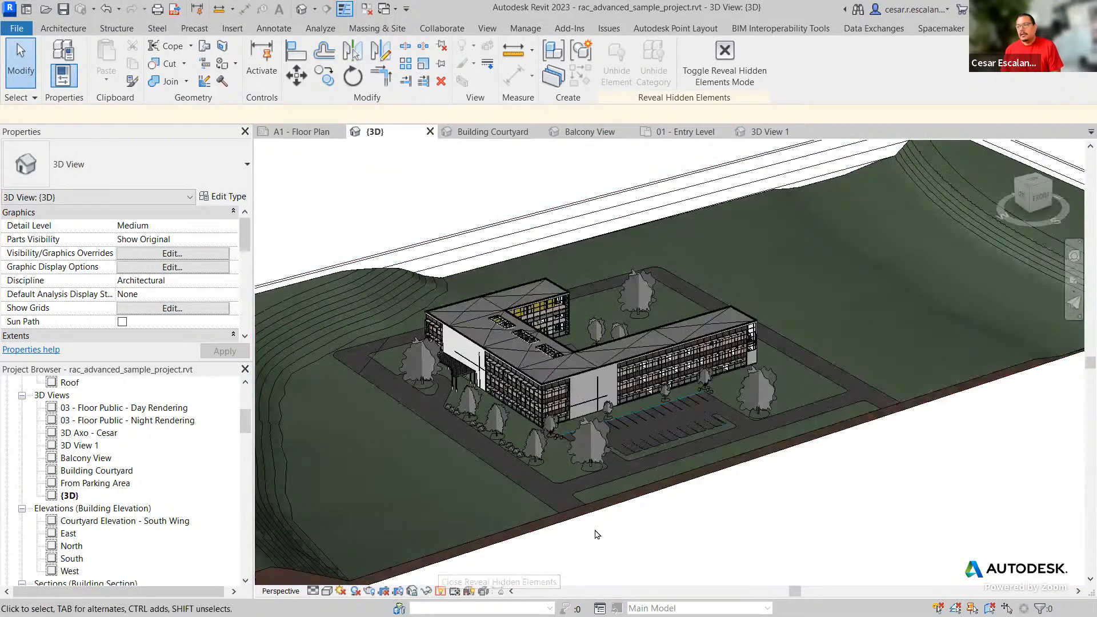
- Examine the level outlines around the terrain and building from the site's far corner to its opposite end
scroll(644, 383, down, 3)
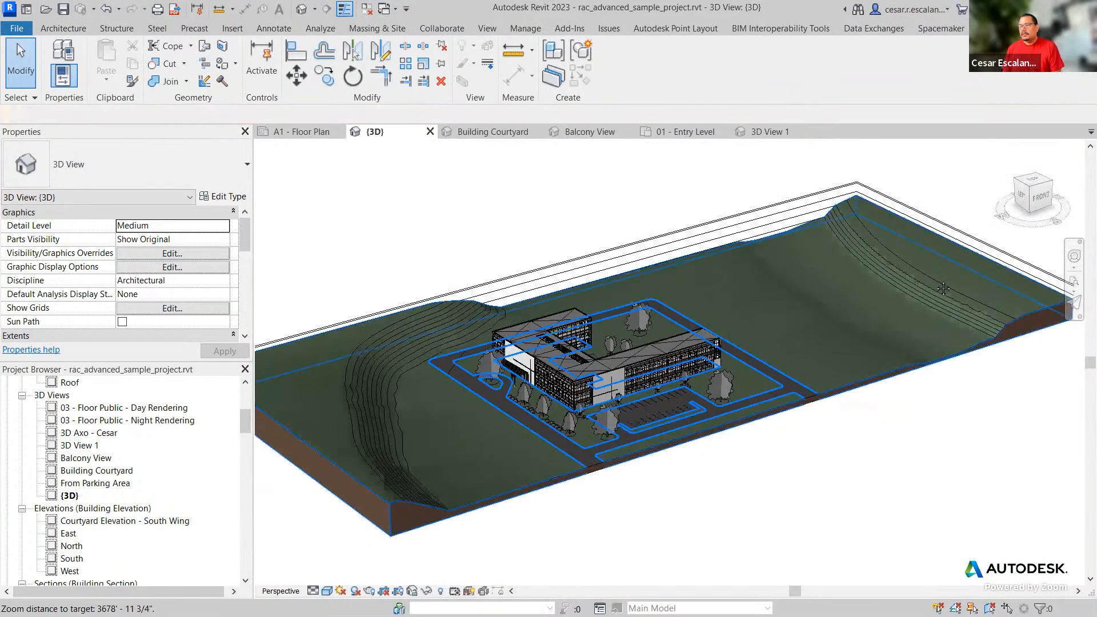
middle_drag(965, 297, 756, 327)
scroll(757, 328, up, 2)
scroll(683, 301, up, 5)
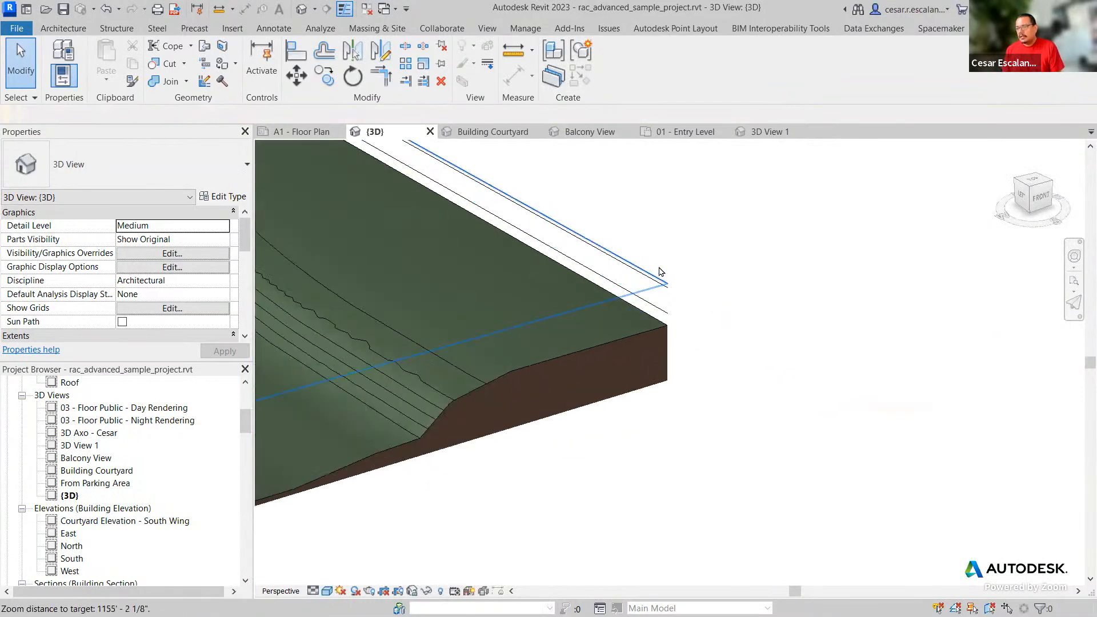
middle_drag(520, 331, 1049, 456)
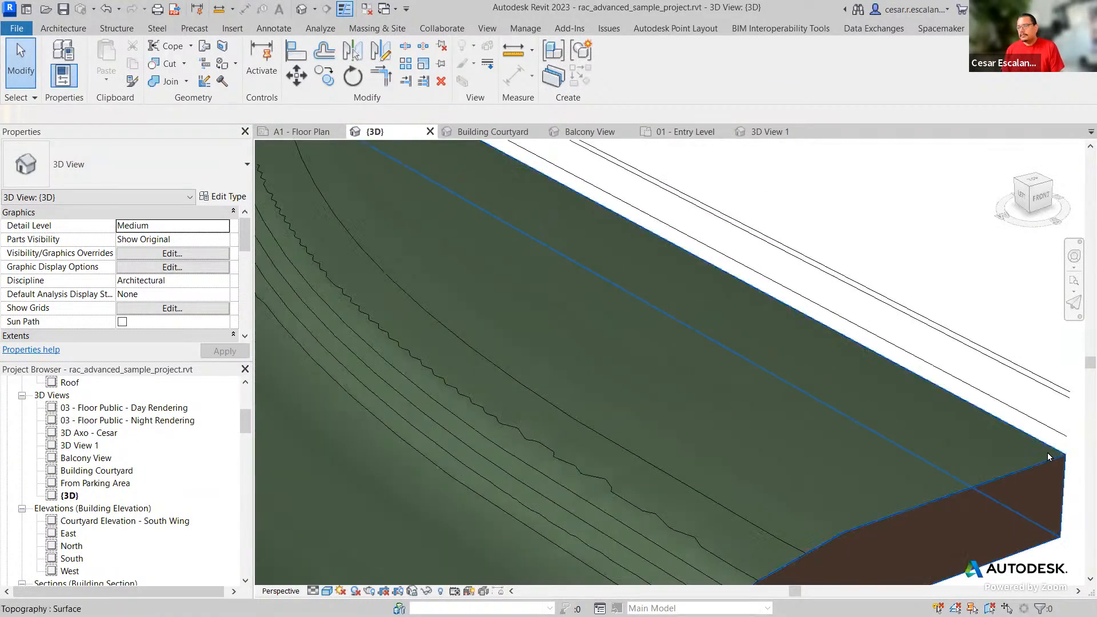
scroll(1017, 459, down, 4)
middle_drag(514, 389, 958, 314)
scroll(958, 314, down, 1)
middle_drag(388, 446, 931, 303)
middle_drag(472, 361, 464, 300)
scroll(465, 300, down, 3)
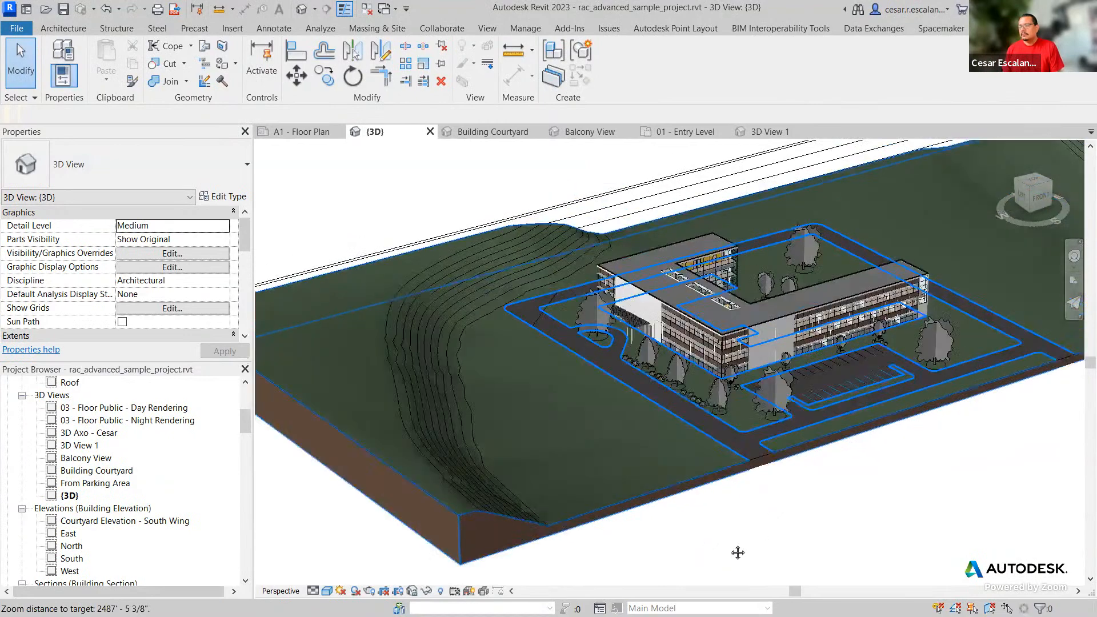
middle_drag(794, 313, 707, 313)
scroll(680, 273, up, 4)
scroll(680, 272, down, 2)
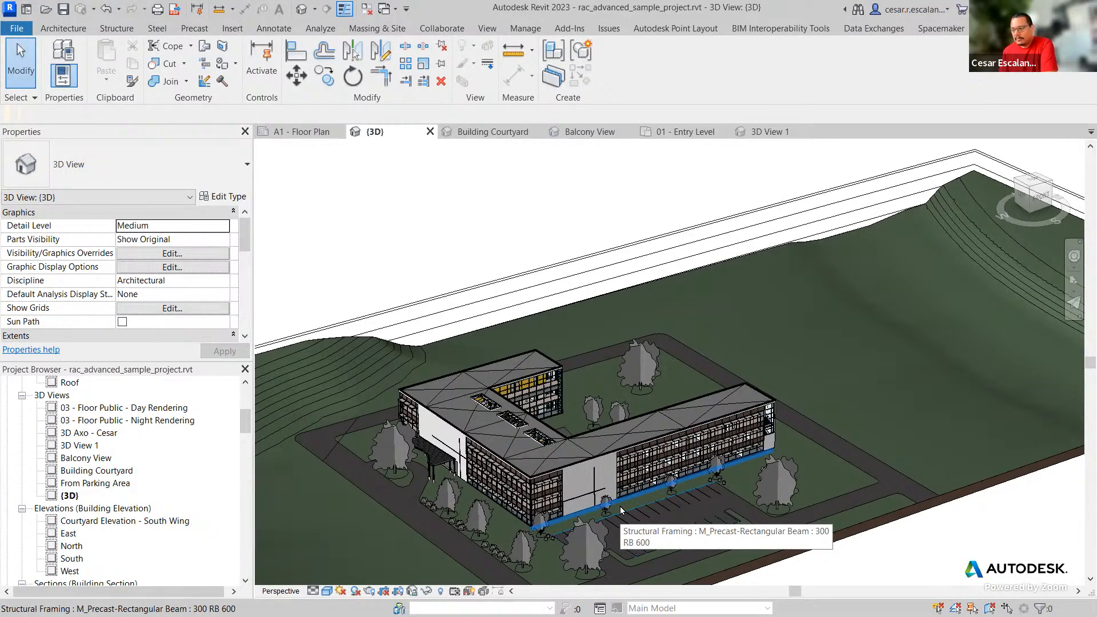
- Temporarily isolate the Walls category in the 3D view using the blank exterior masonry wall beside the parking area
scroll(621, 510, up, 2)
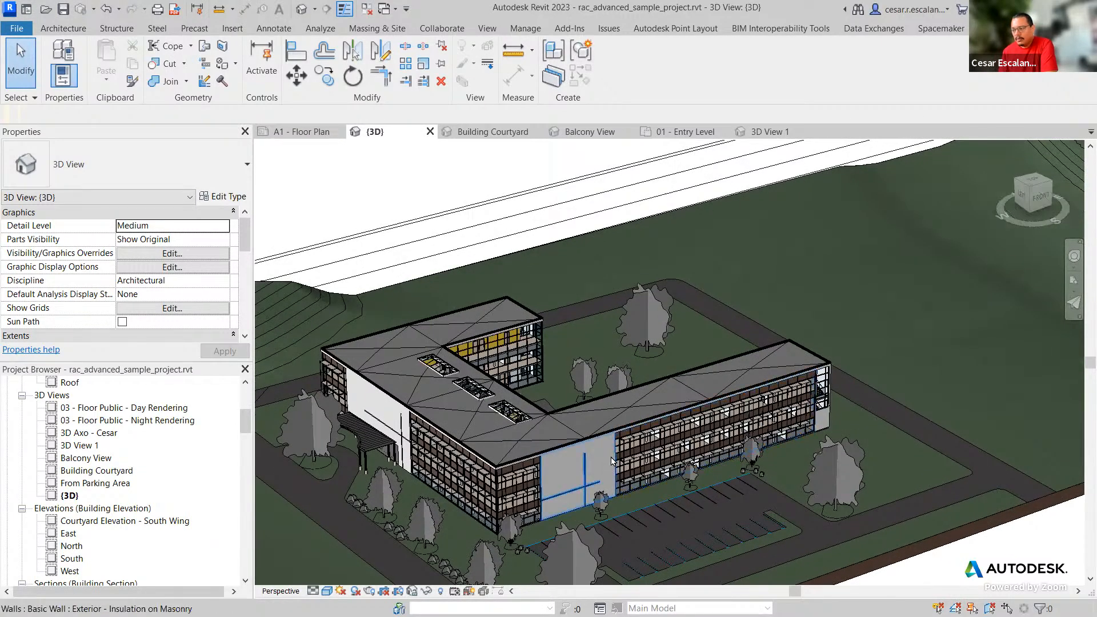
click(612, 461)
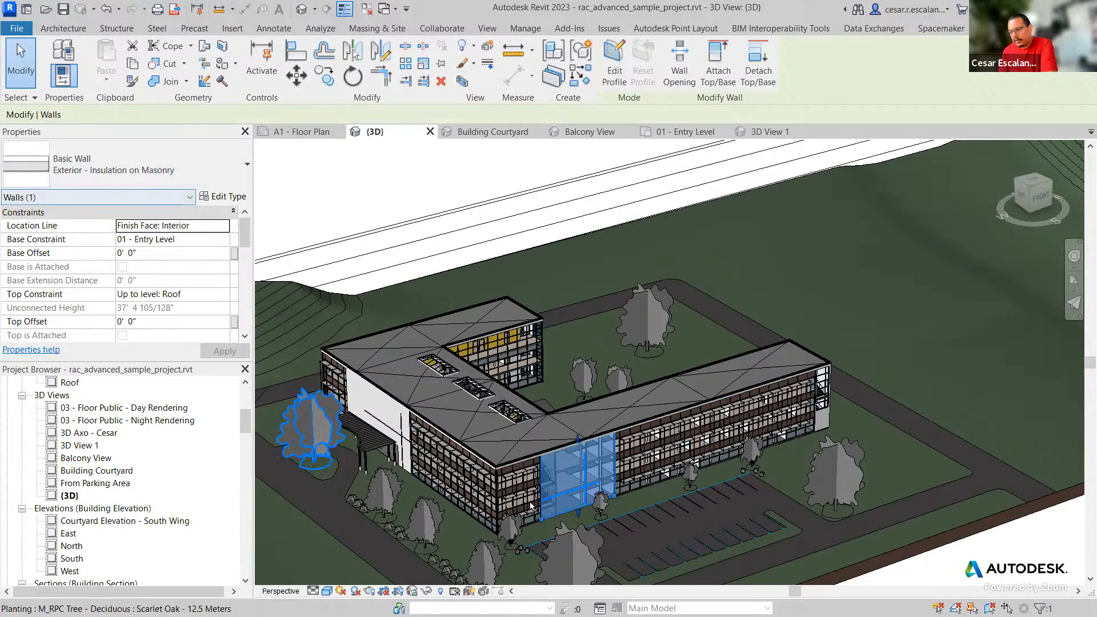
click(426, 591)
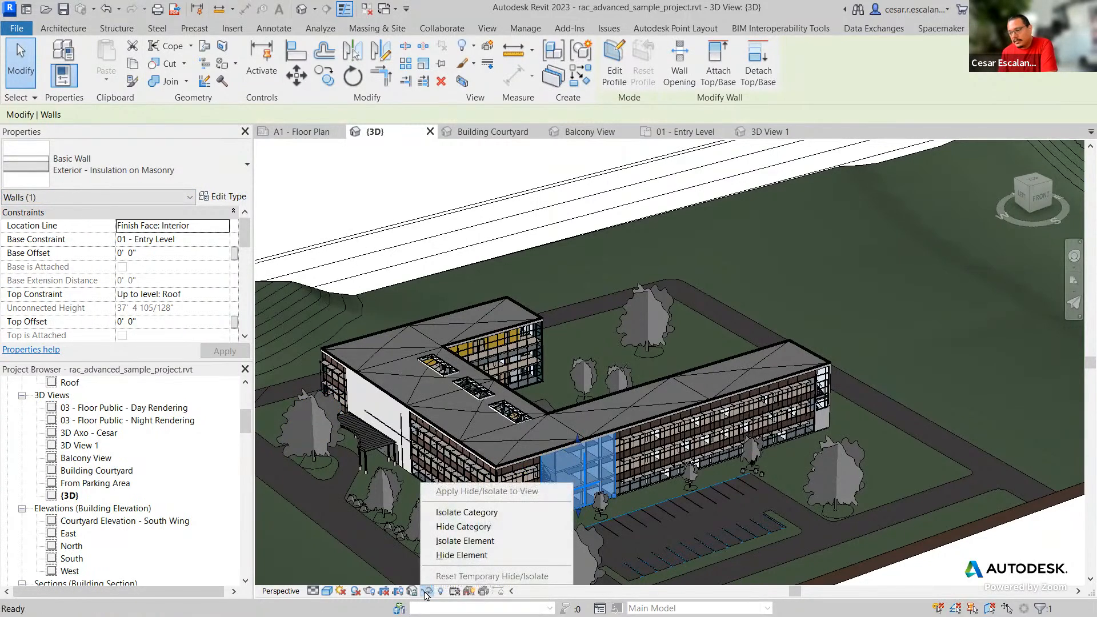
click(481, 512)
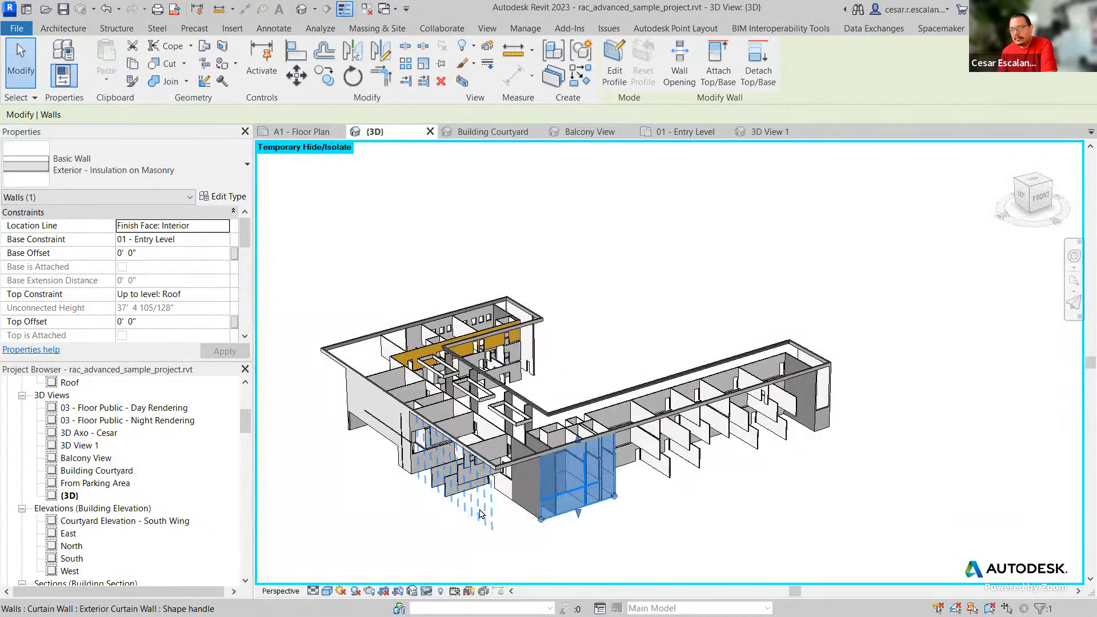
click(796, 547)
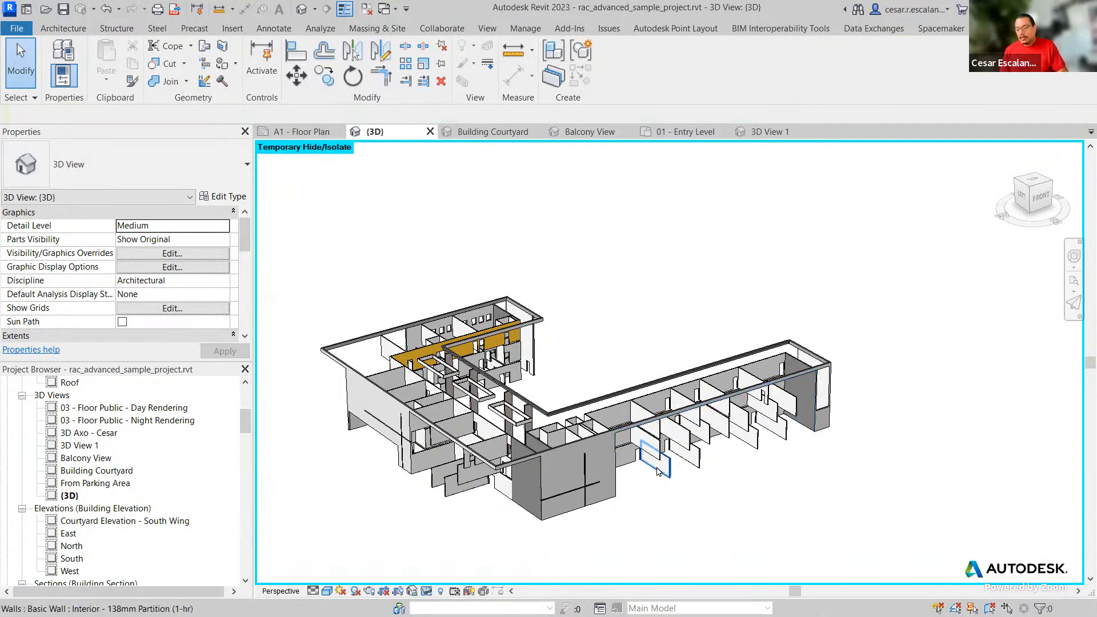
- Inspect the isolated interior and exterior walls up close and reset the temporary hide/isolate
mouse_move(706, 483)
shift+middle_down()
mouse_move(573, 489)
mouse_move(453, 456)
mouse_move(502, 504)
mouse_move(711, 483)
shift+middle_up()
scroll(711, 483, up, 6)
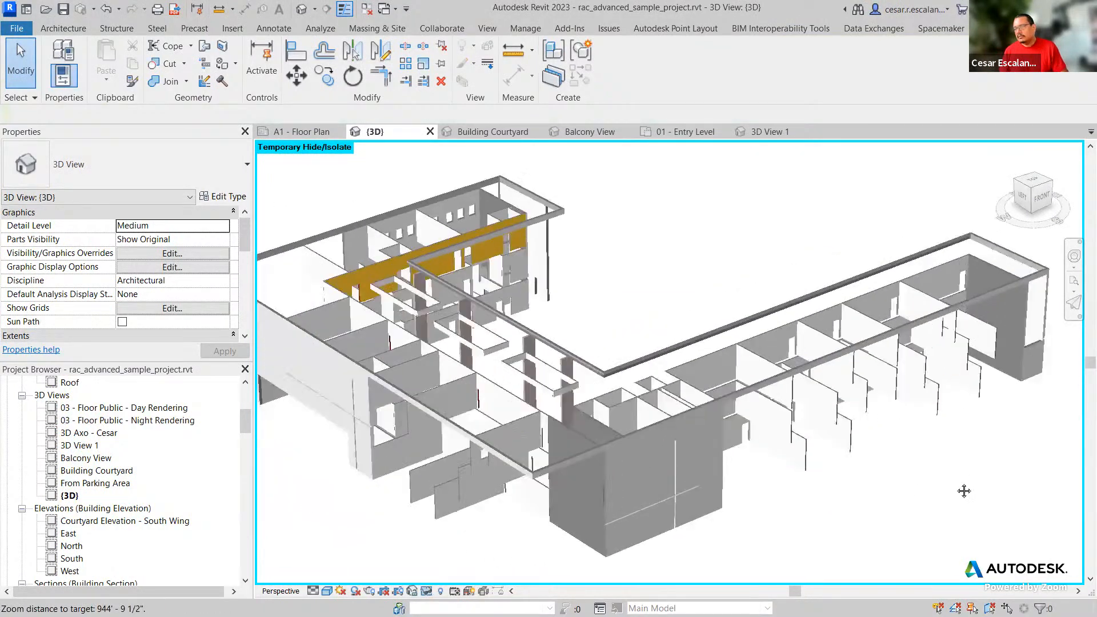
shift+middle_drag(825, 517, 798, 513)
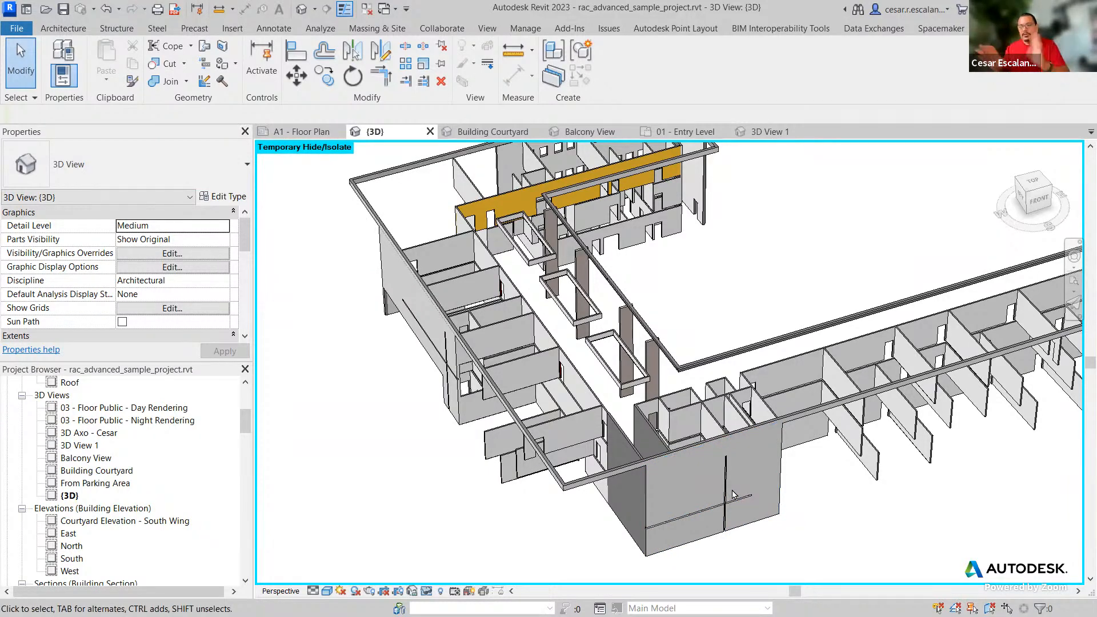
click(426, 591)
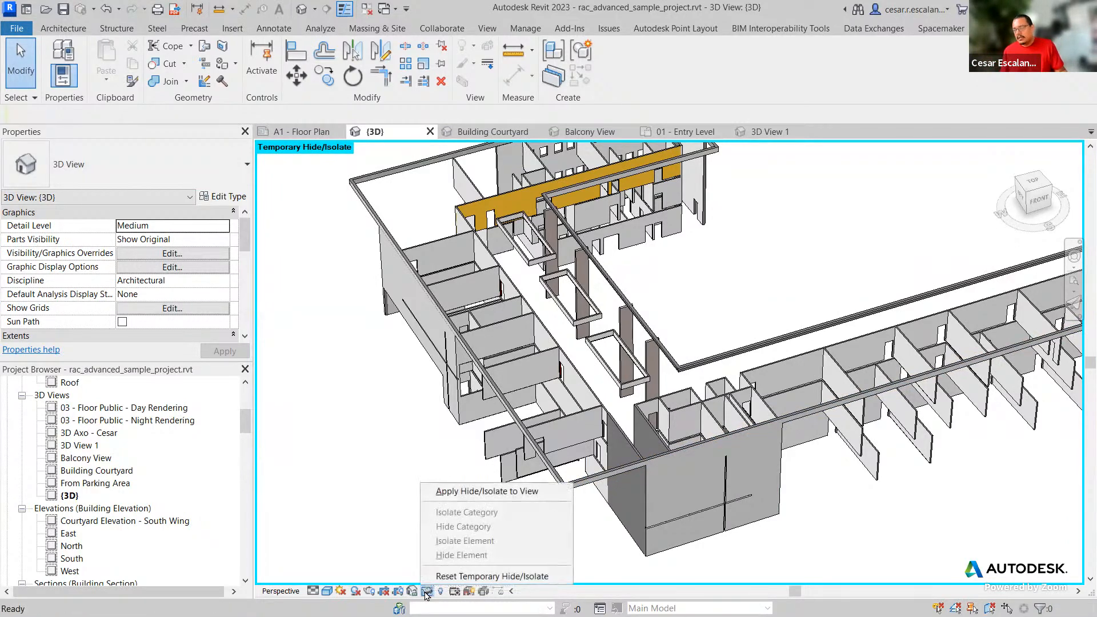
click(473, 576)
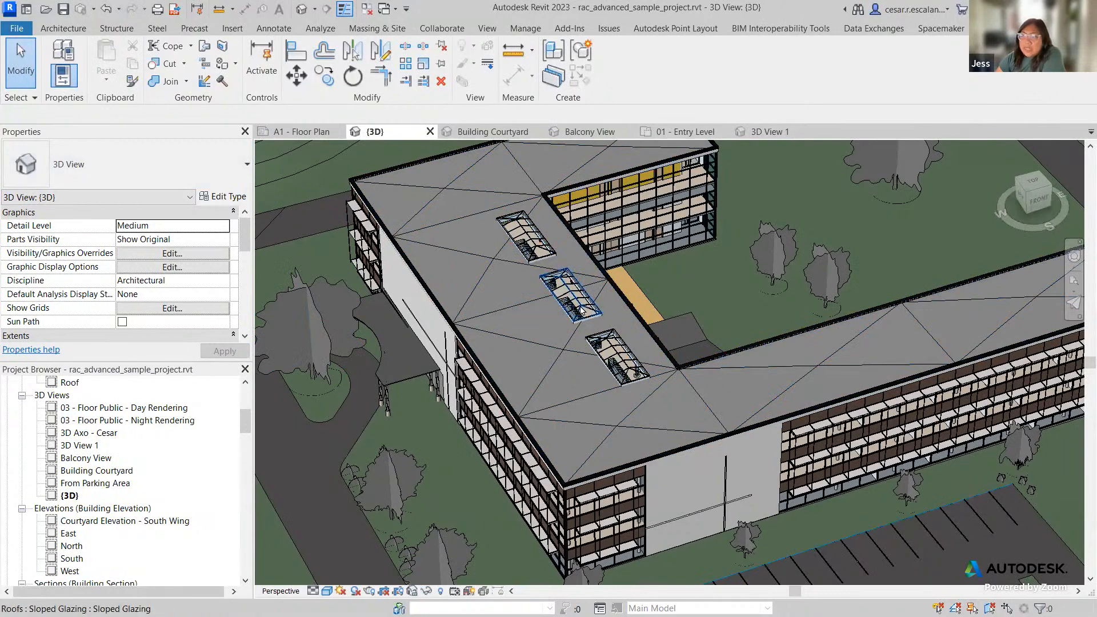
- Isolate the Walls category using the exterior curtain wall facing the parking area, and reset the temporary hide/isolate
scroll(568, 521, up, 5)
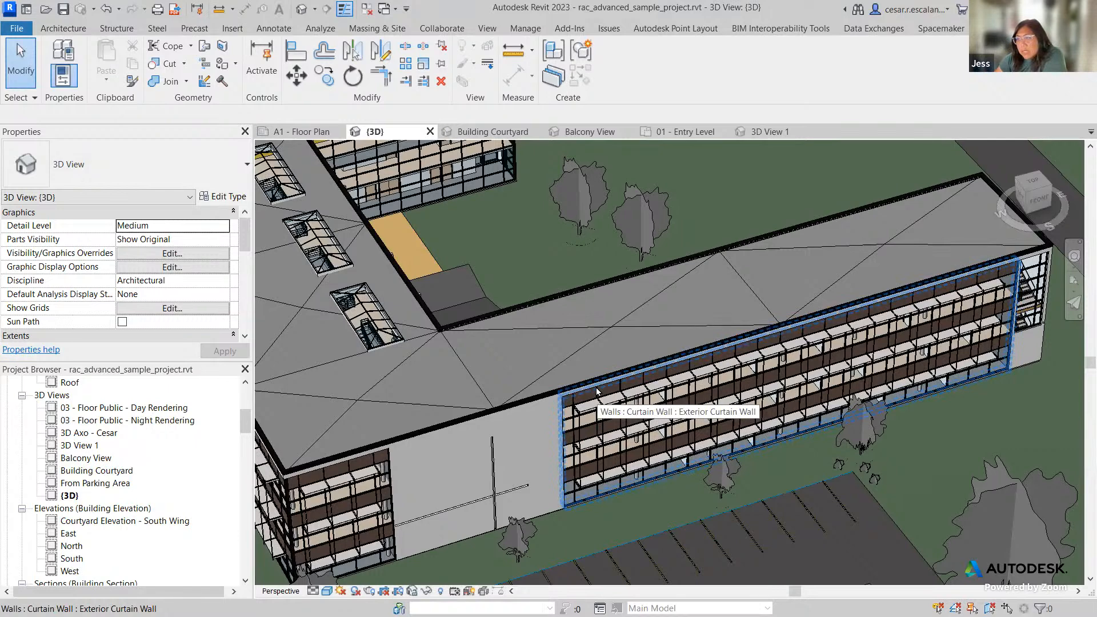
click(596, 391)
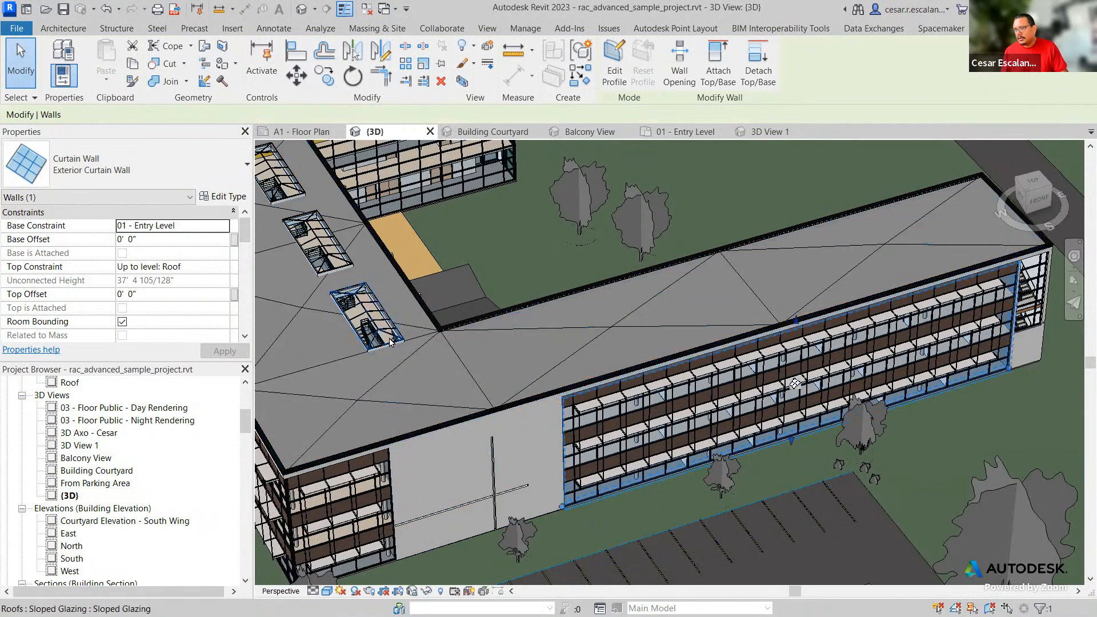
middle_drag(598, 413, 602, 464)
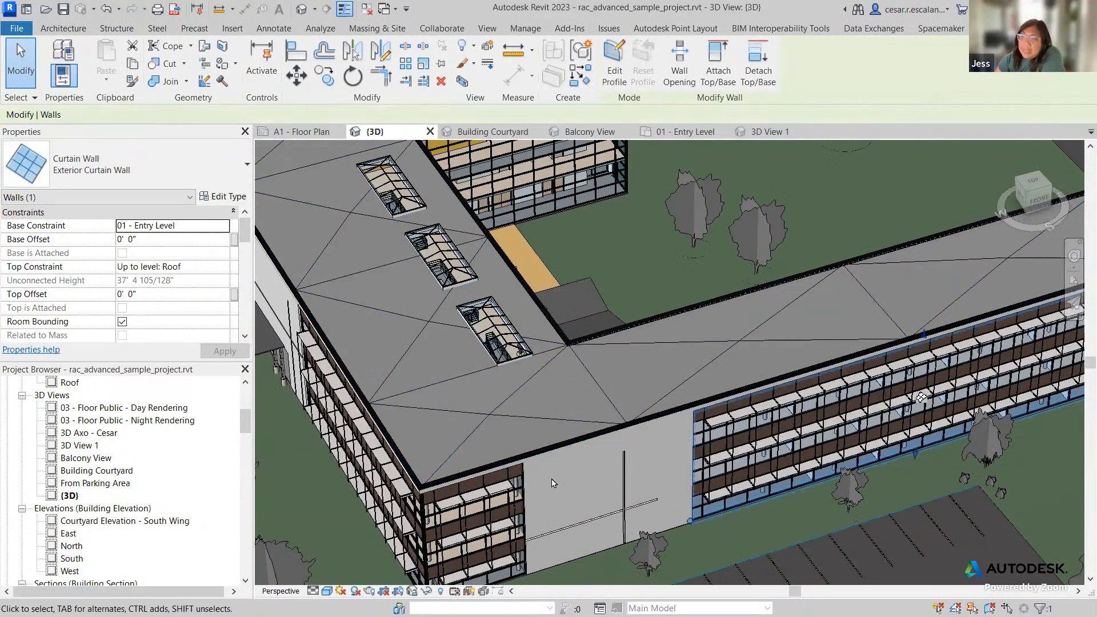
click(426, 592)
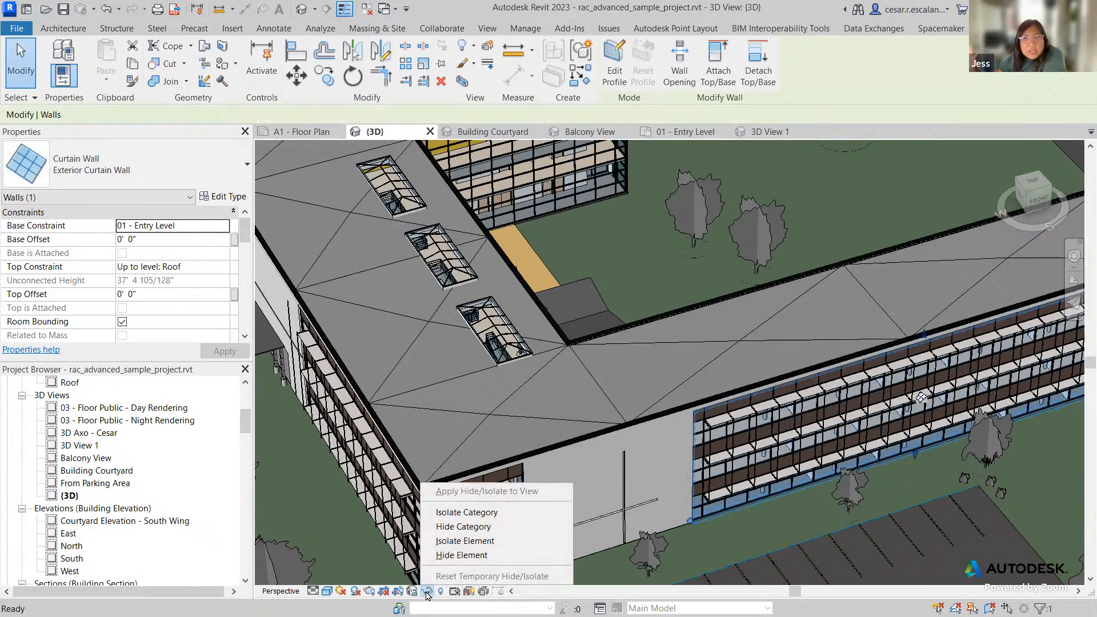
click(467, 512)
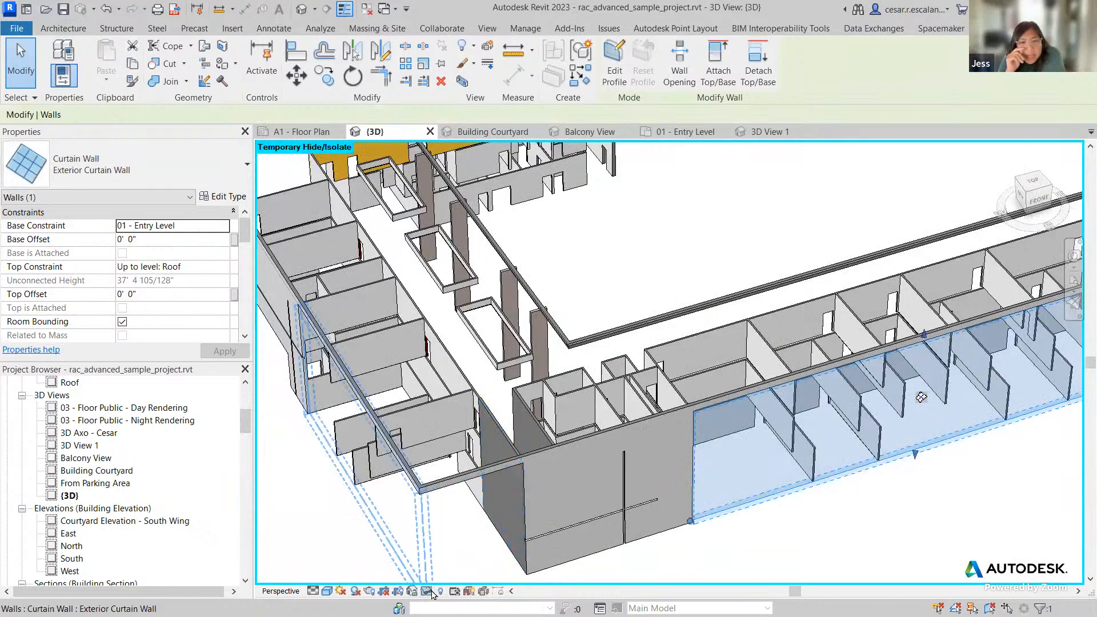
click(428, 592)
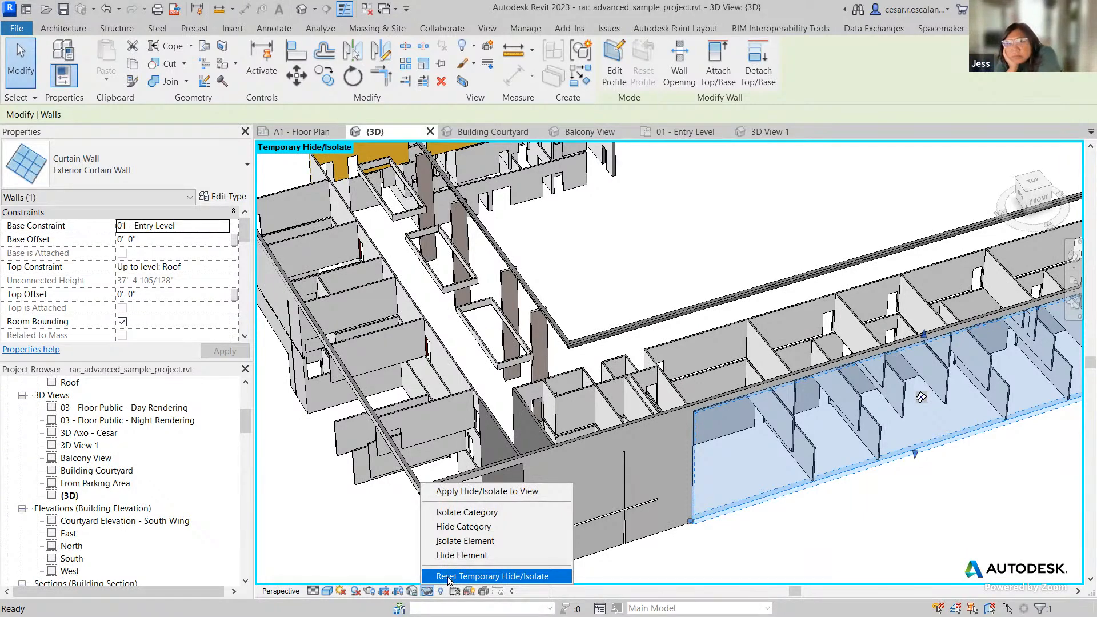
click(448, 575)
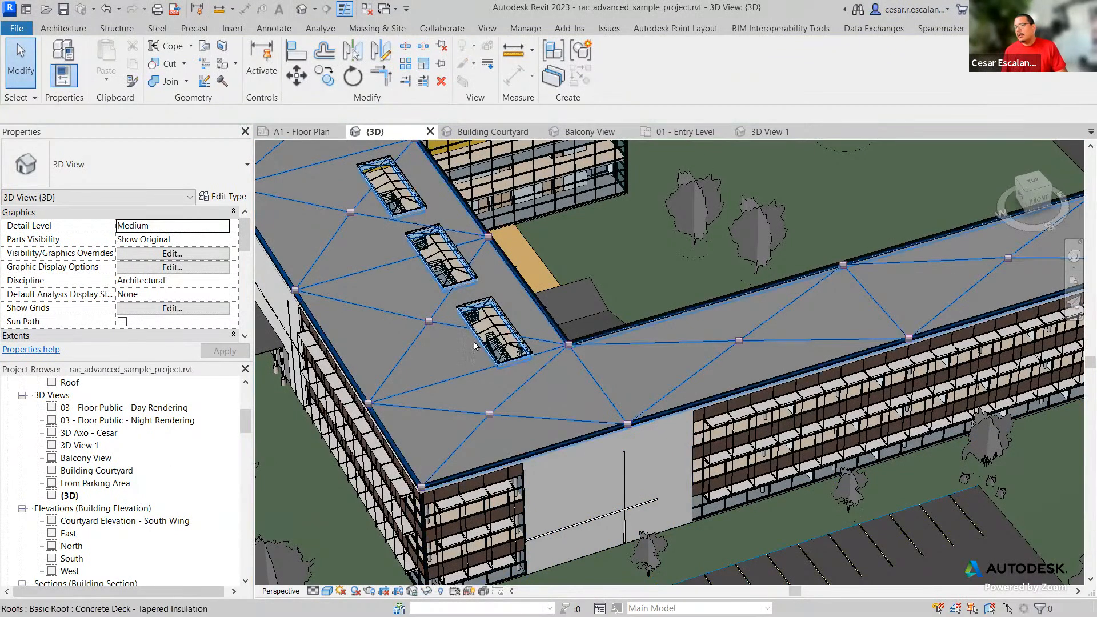
- Review the 3D view's properties and its view template assignment, keeping the template set to None
drag(245, 234, 243, 264)
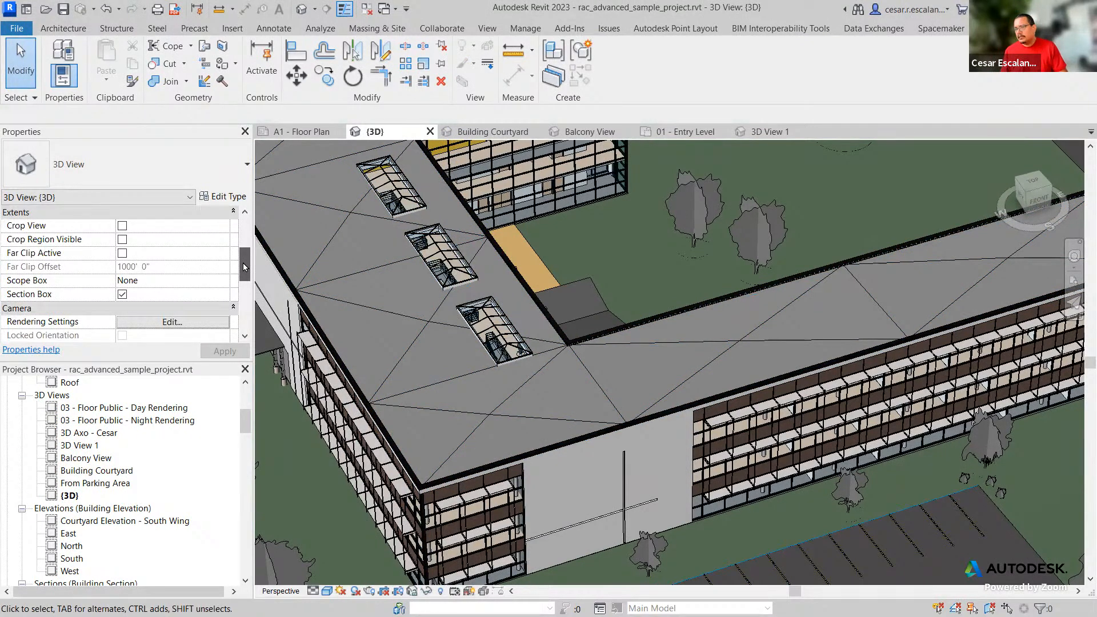
drag(244, 267, 243, 312)
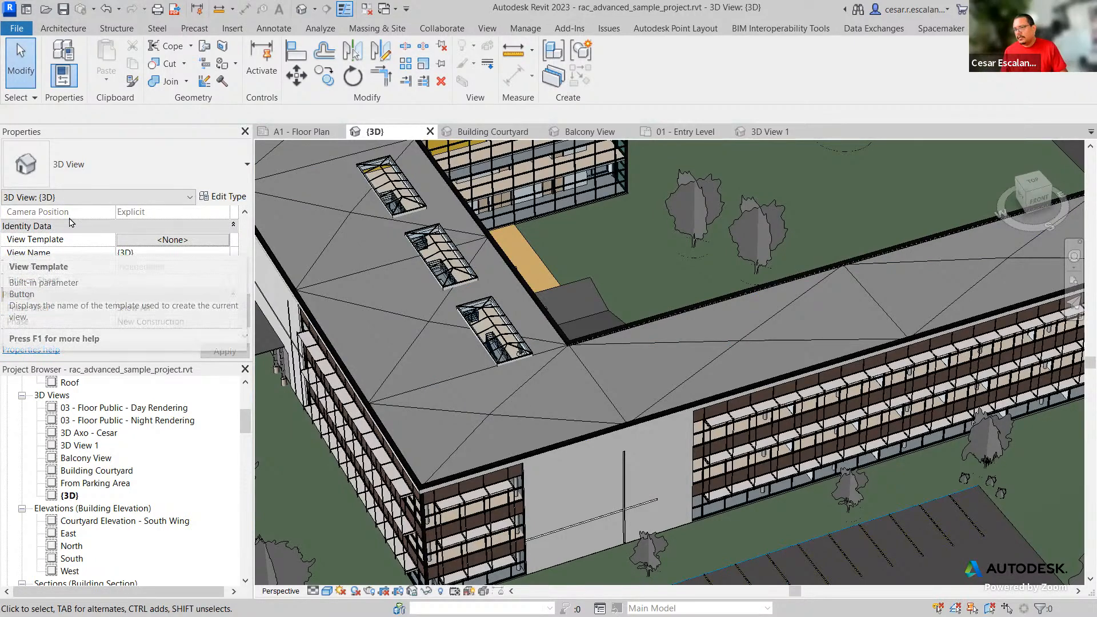
click(174, 241)
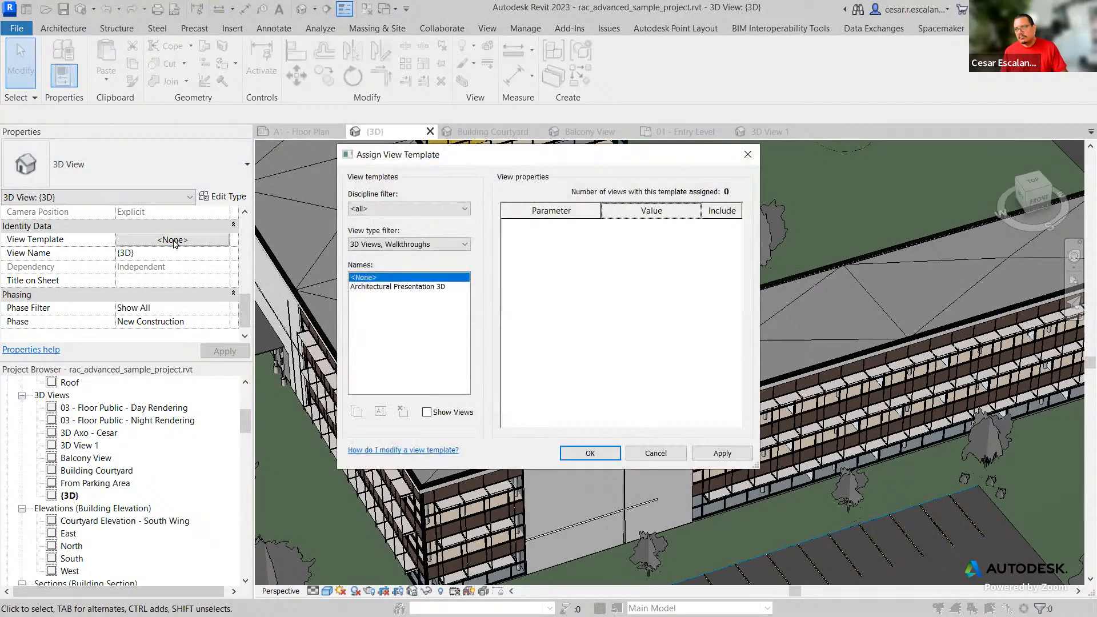
click(590, 453)
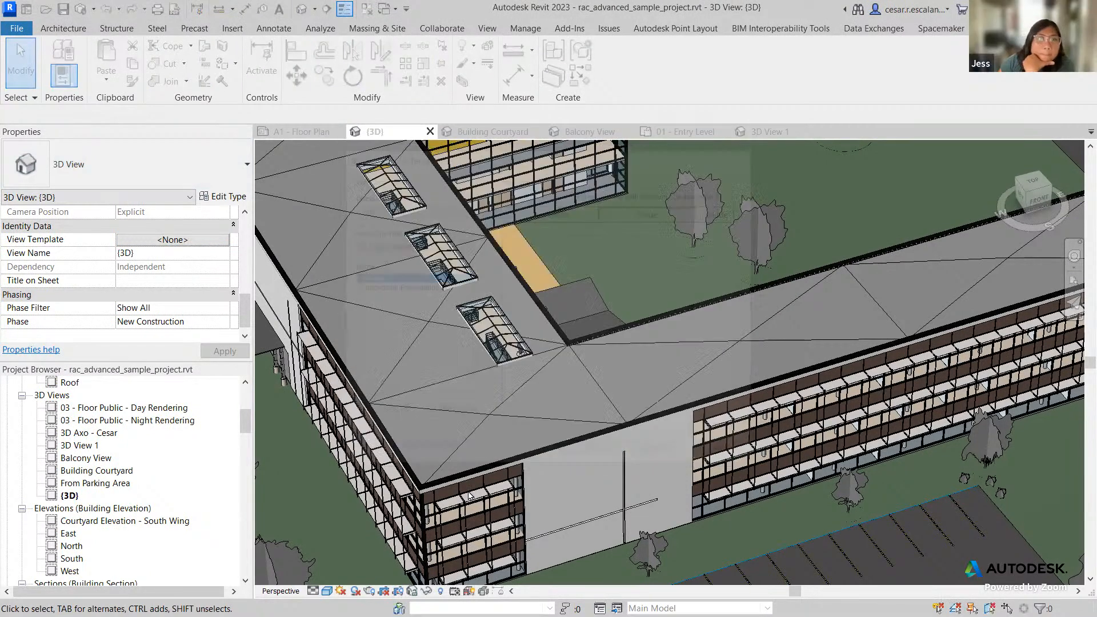
click(426, 591)
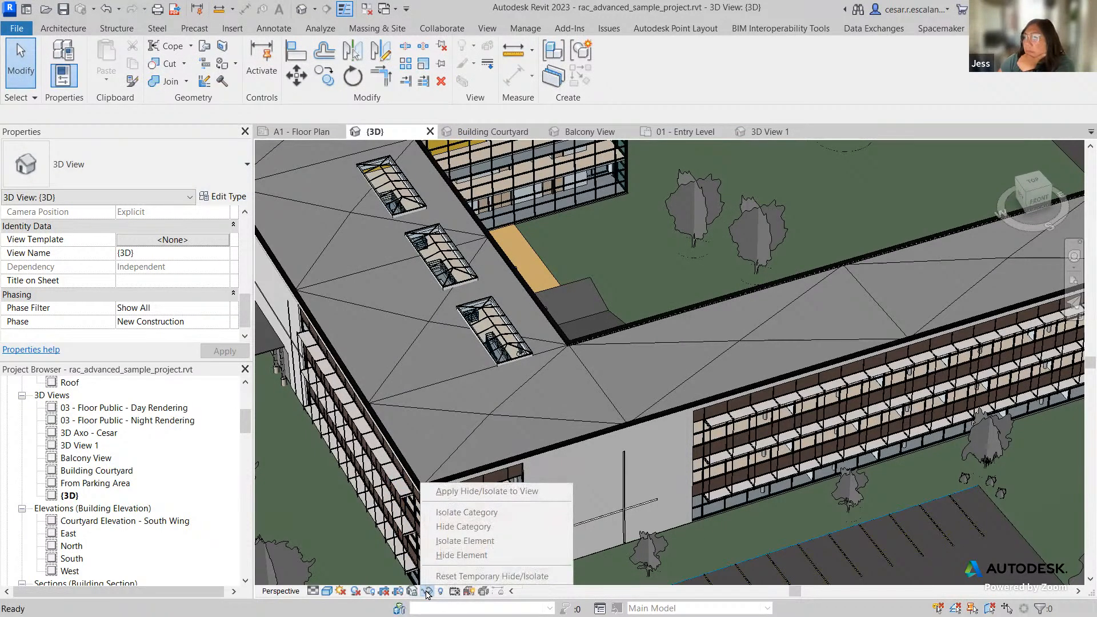
key(Escape)
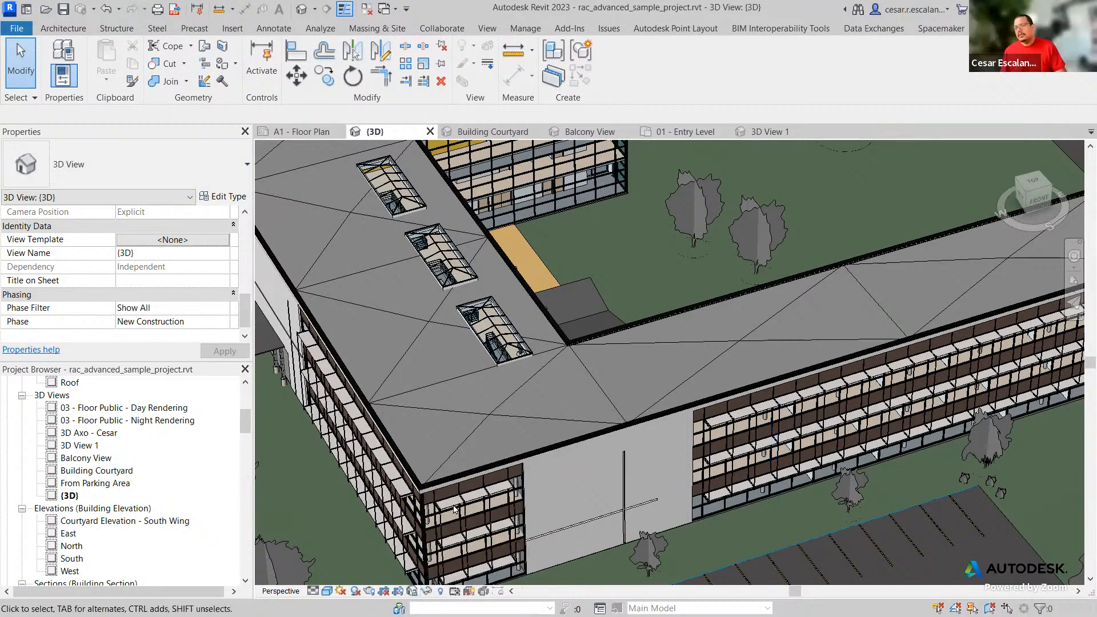
click(427, 591)
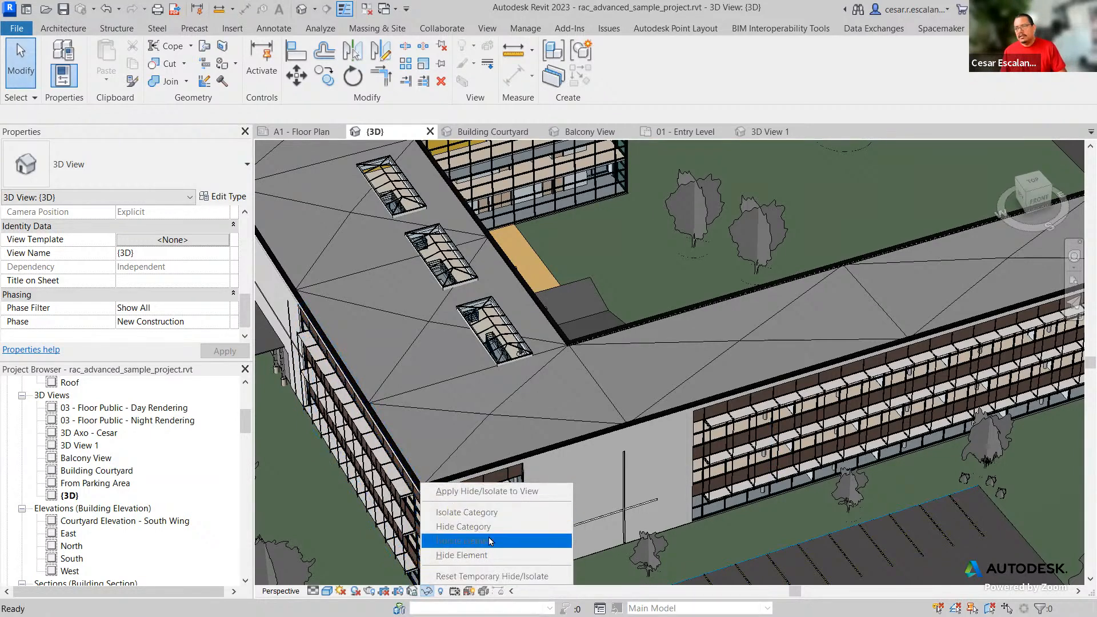
key(Escape)
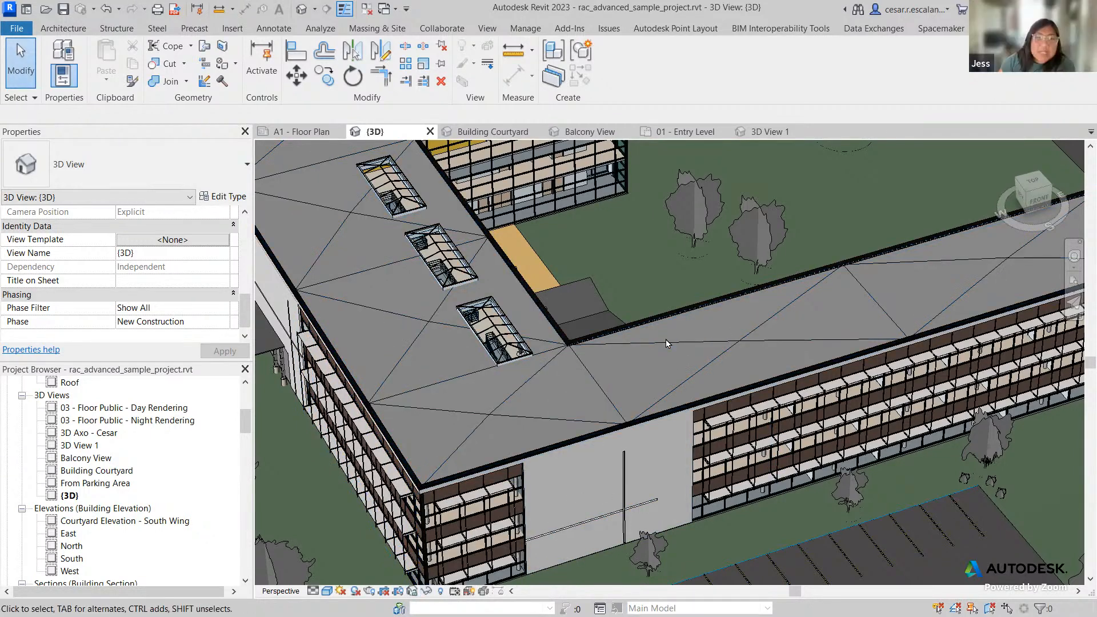
- Temporarily isolate the Roofs category in the 3D view using the main concrete deck roof
click(666, 343)
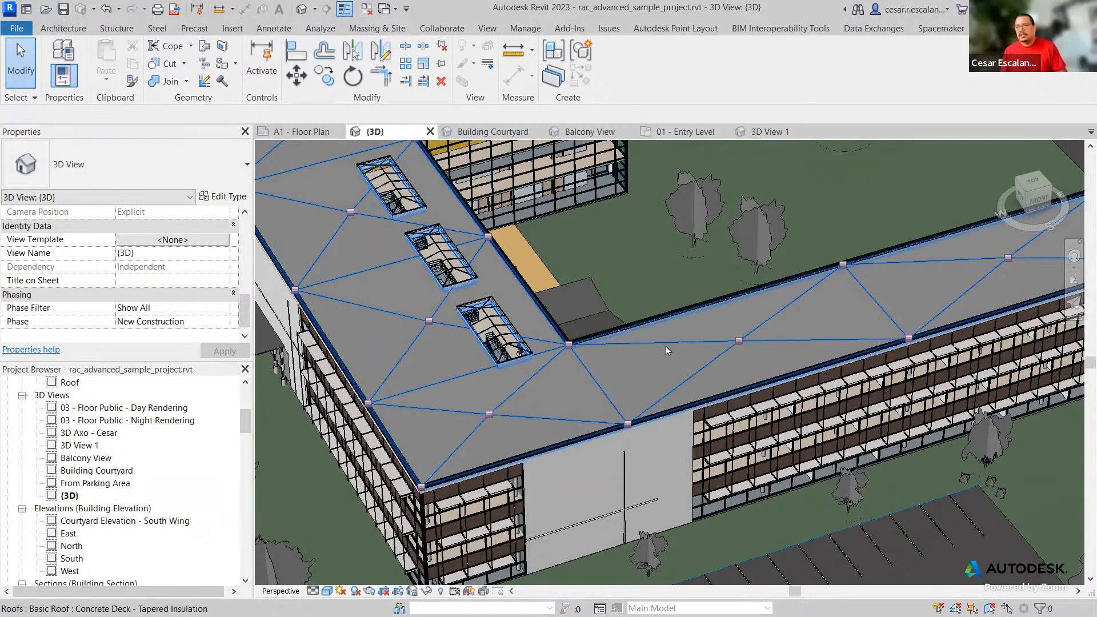
click(667, 349)
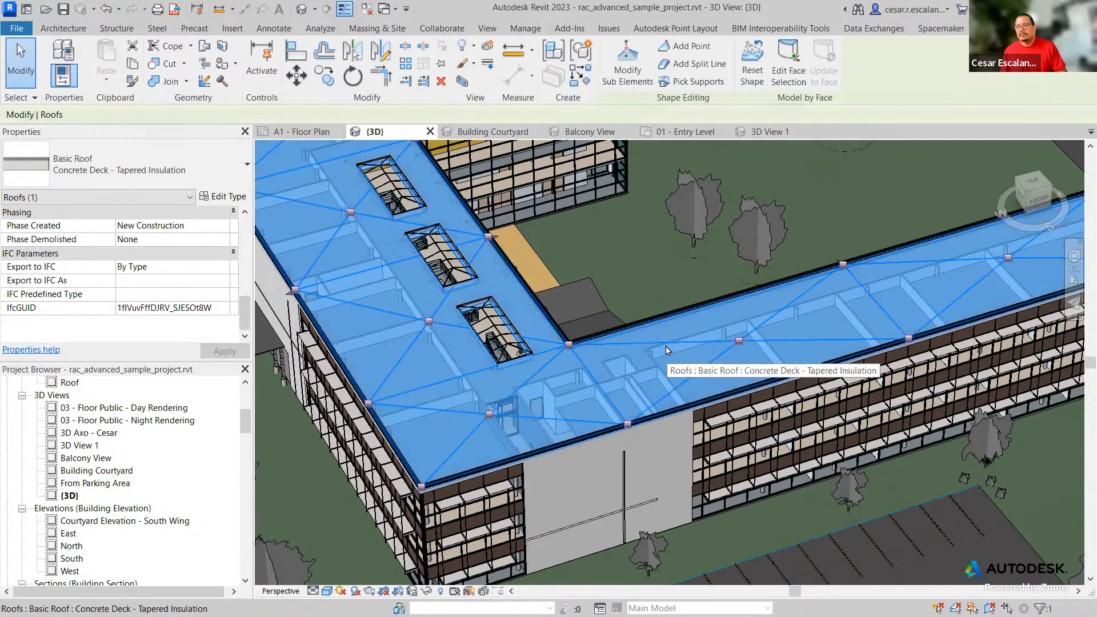
click(427, 593)
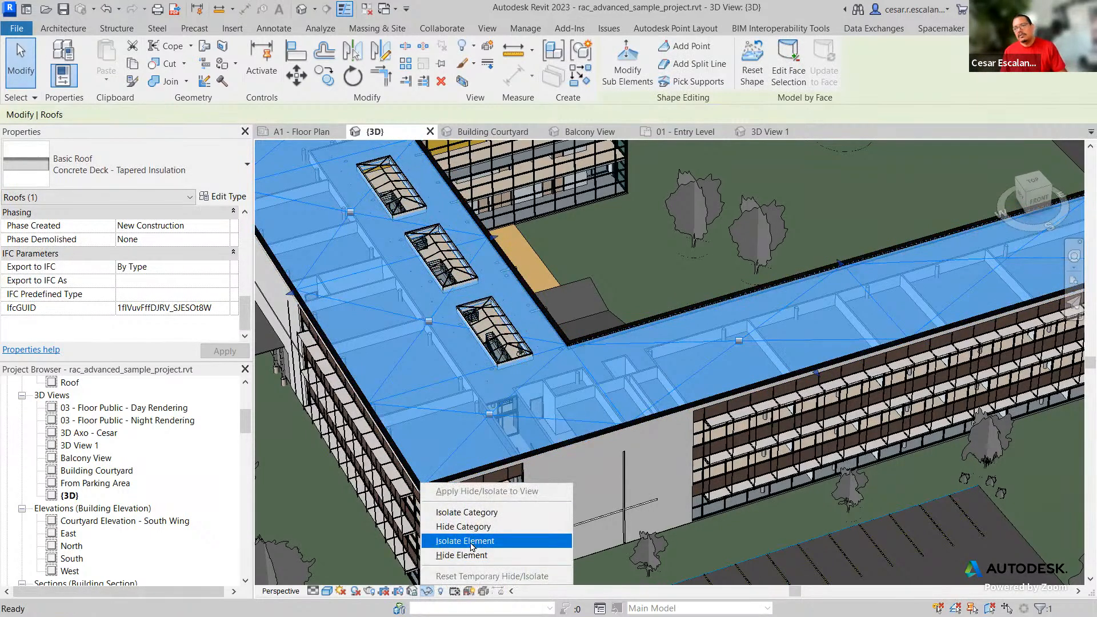
click(483, 513)
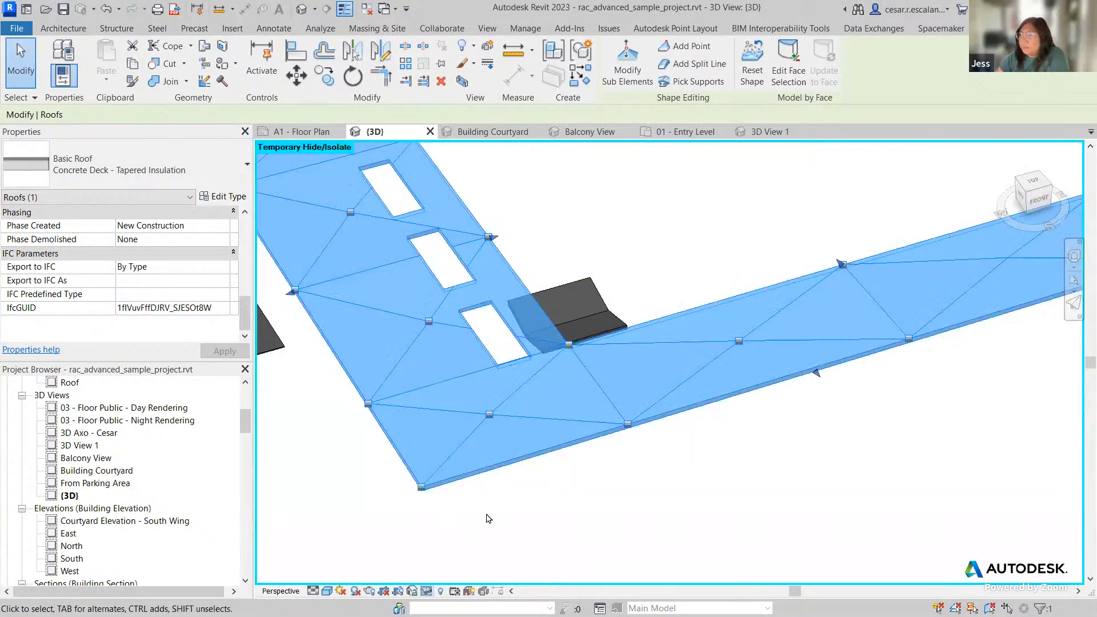
click(639, 502)
- Inspect the isolated main roof and canopies as a whole and reset the temporary hide/isolate
scroll(639, 502, down, 3)
shift+middle_drag(638, 502, 901, 533)
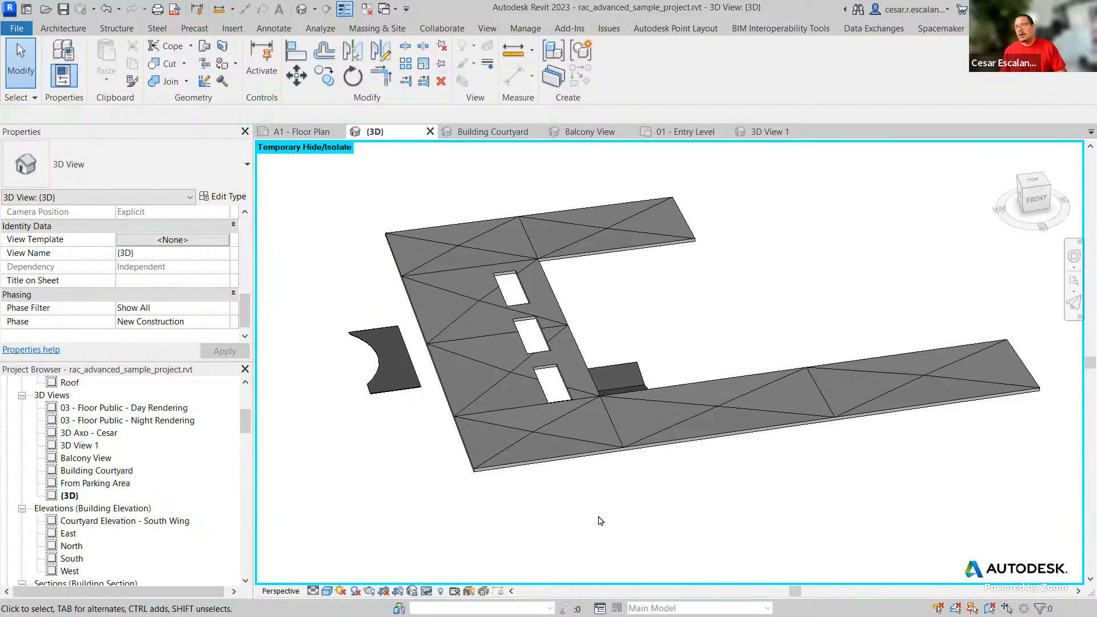
mouse_move(567, 500)
shift+middle_down()
mouse_move(588, 461)
mouse_move(582, 490)
shift+middle_up()
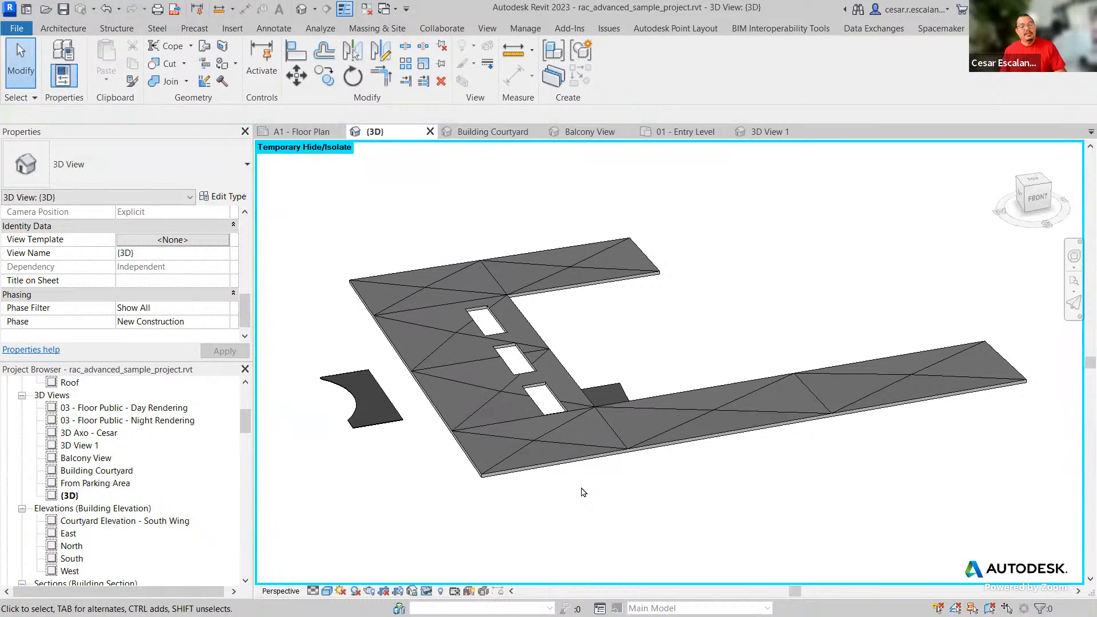
click(427, 593)
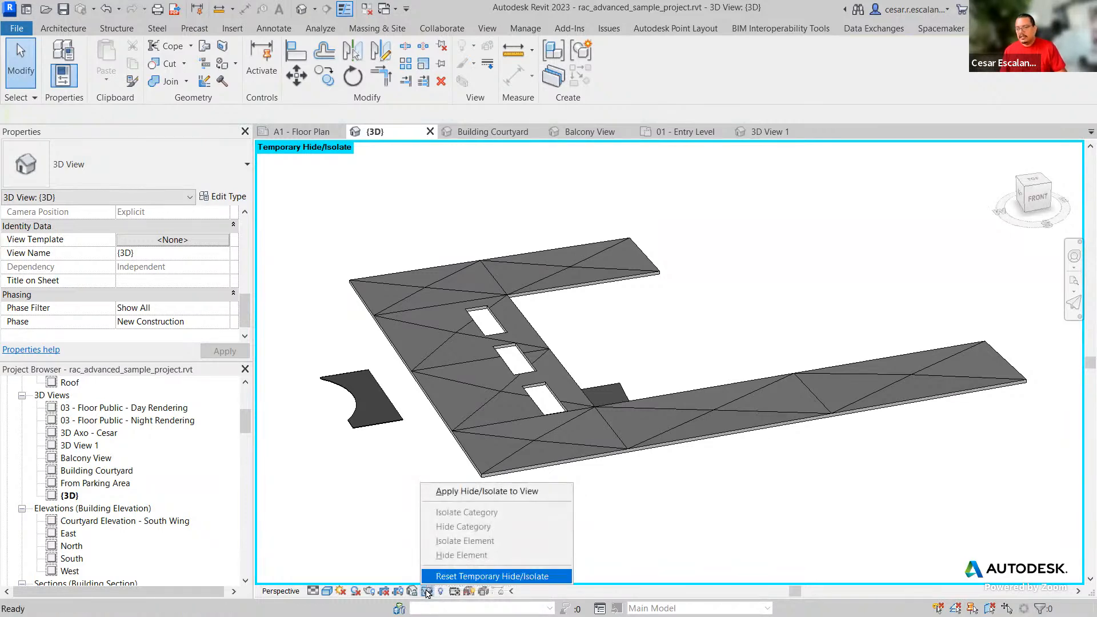
click(434, 576)
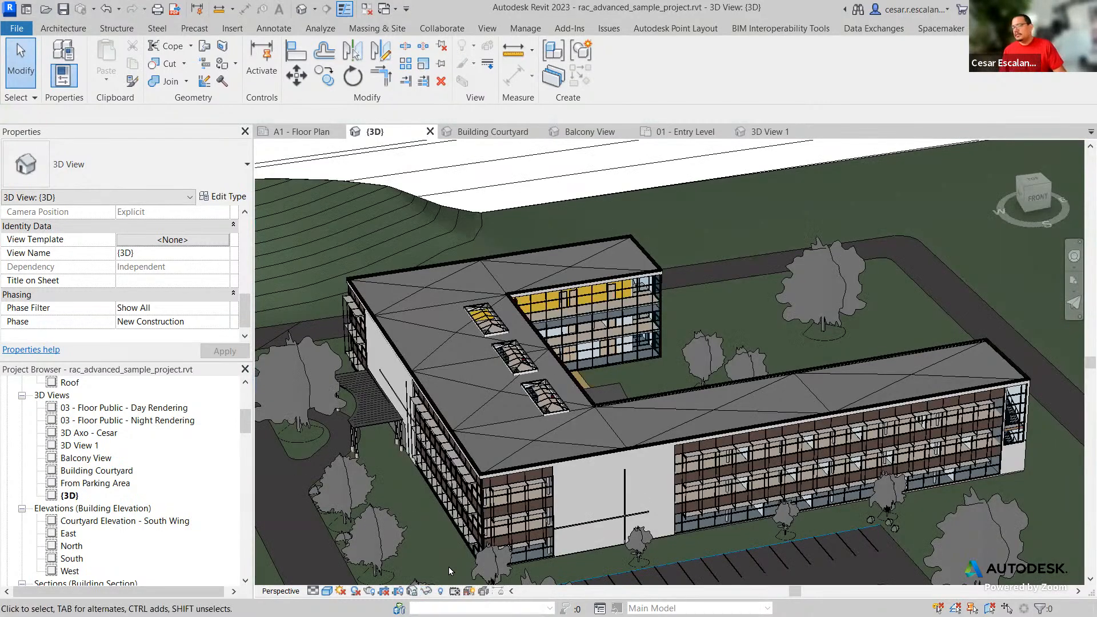
- Temporarily isolate the Roofs and Walls categories in the 3D view using the main concrete deck roof and the white exterior wall facing the parking area
scroll(558, 502, down, 3)
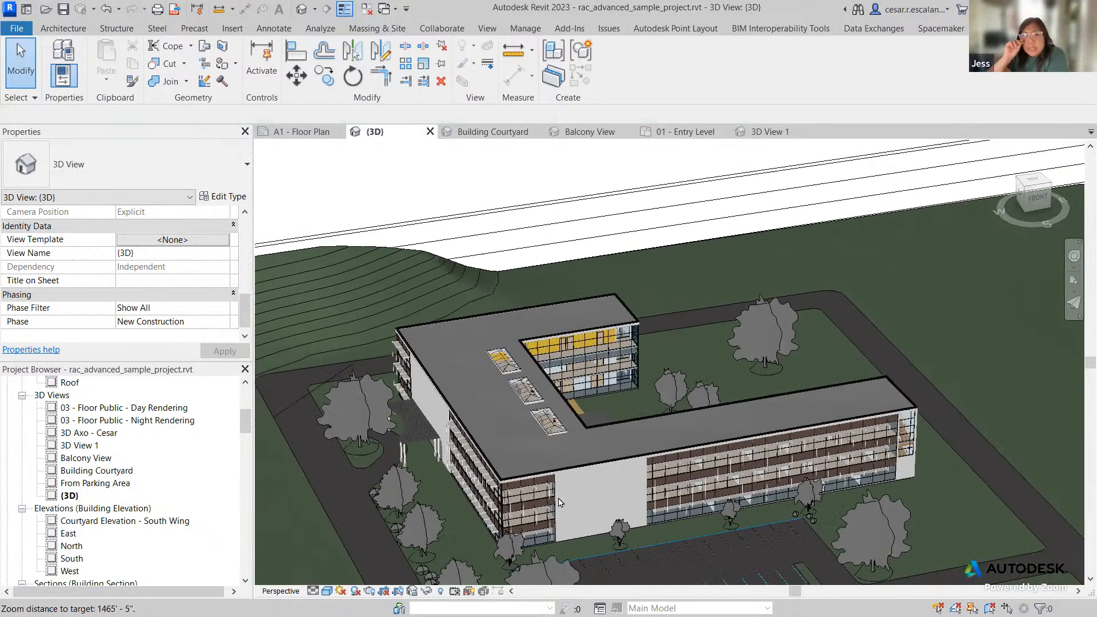
middle_drag(732, 427, 745, 348)
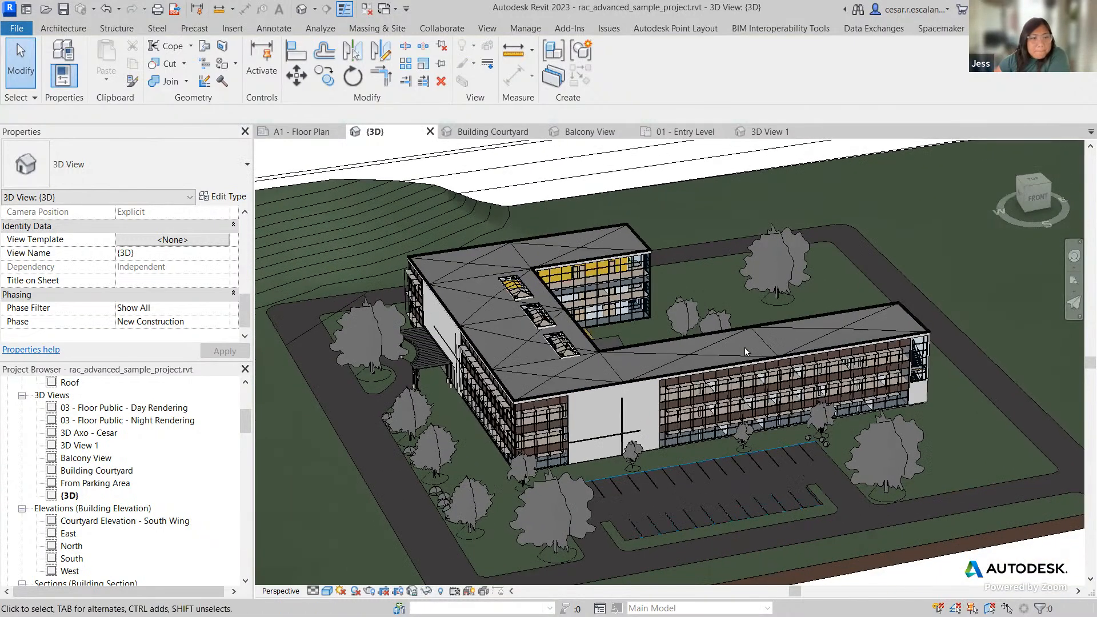
click(897, 442)
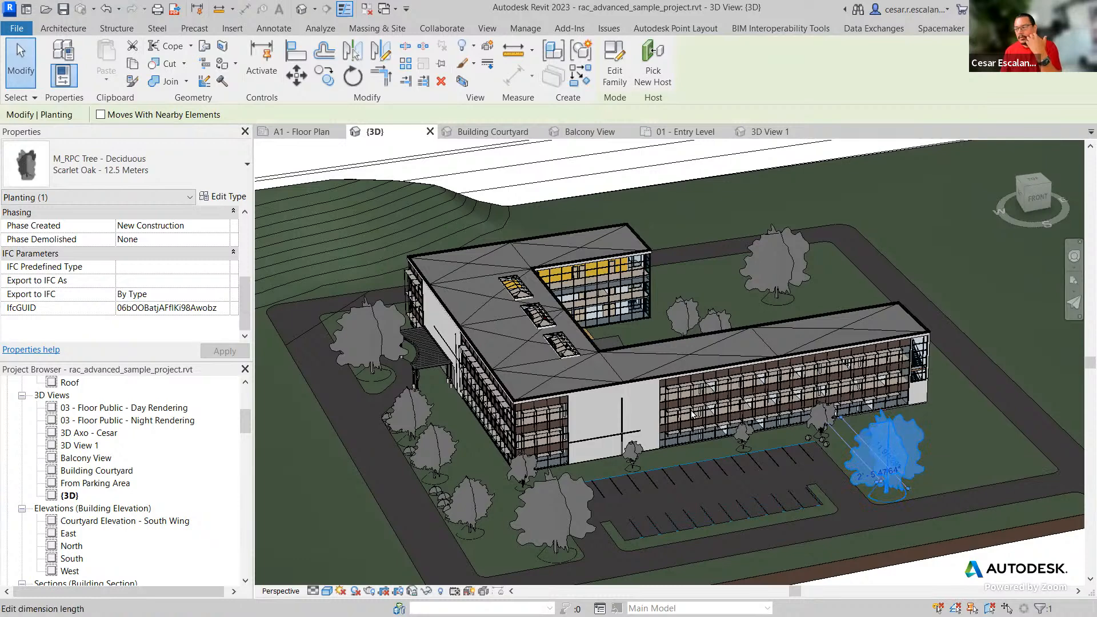
key(Escape)
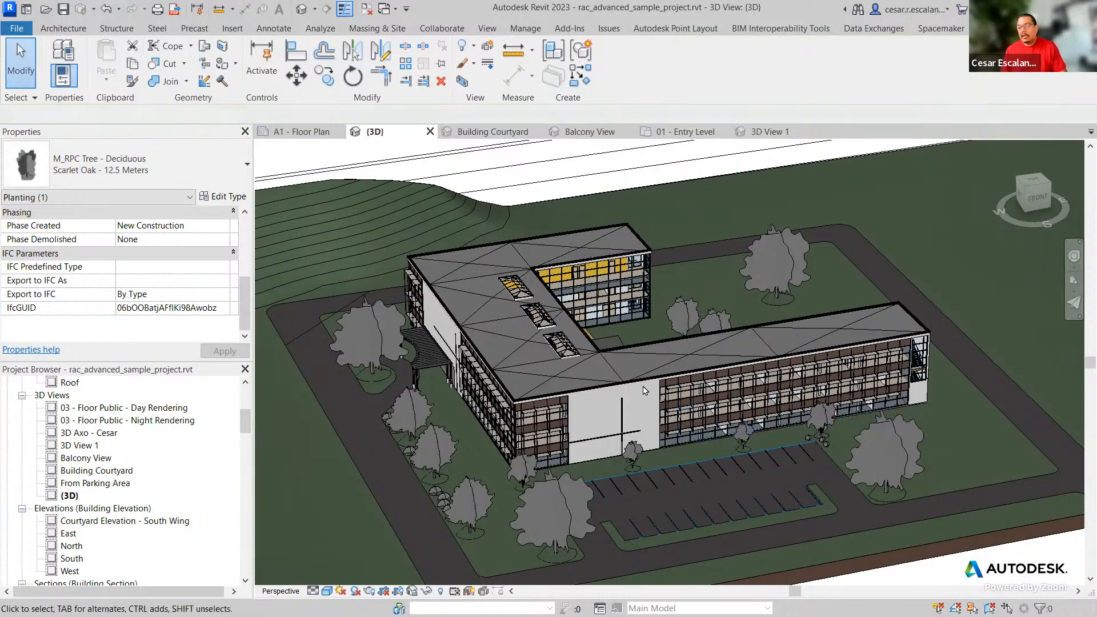
click(676, 356)
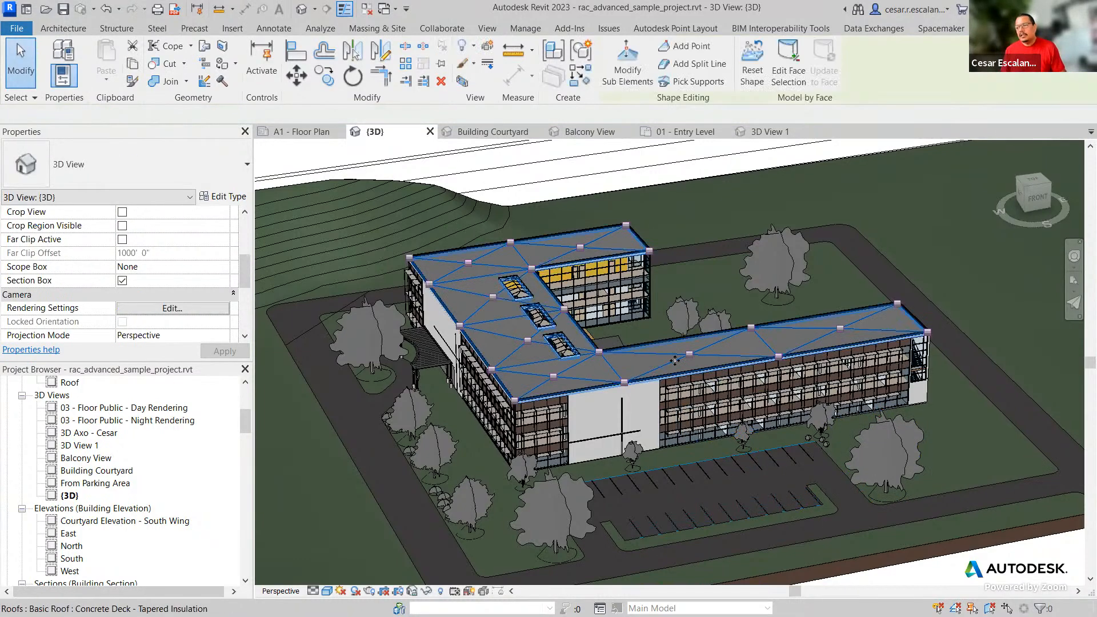
ctrl+click(659, 411)
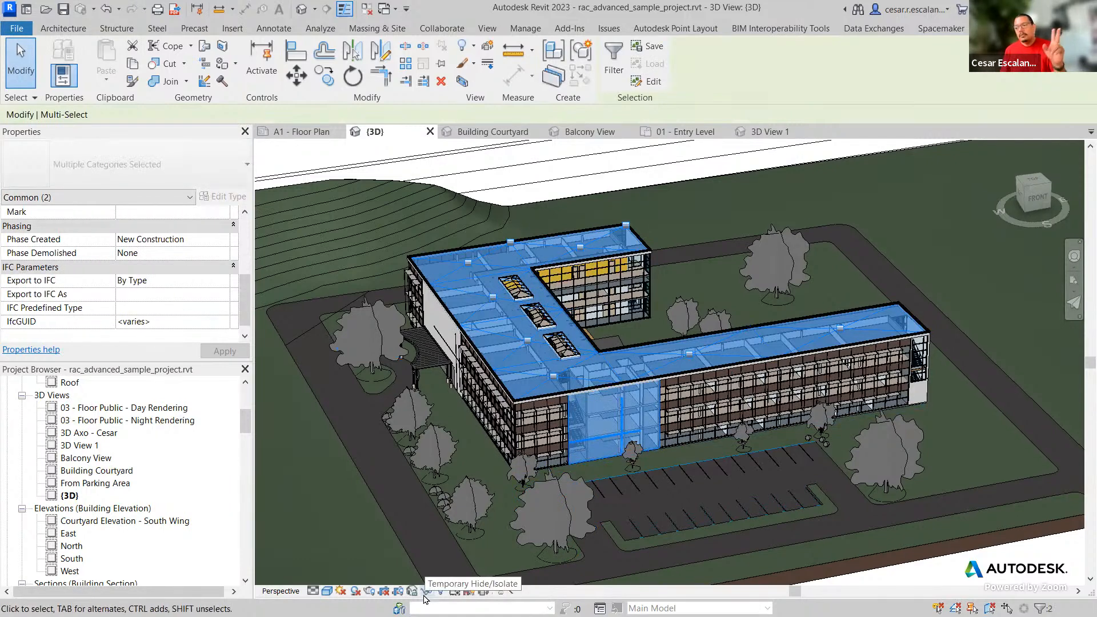
click(427, 597)
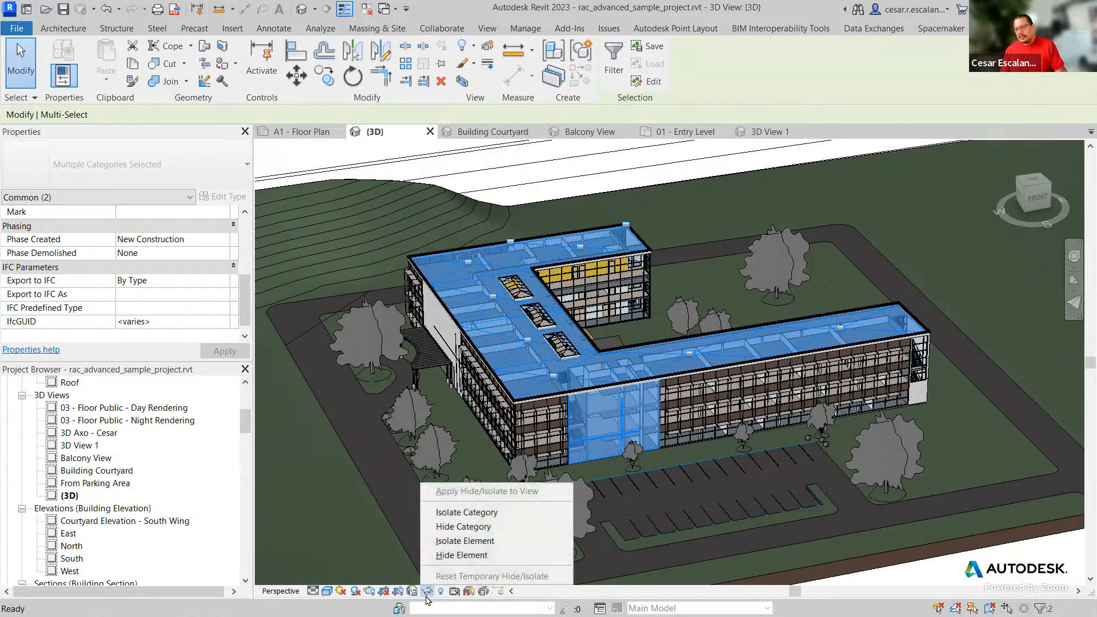
click(471, 517)
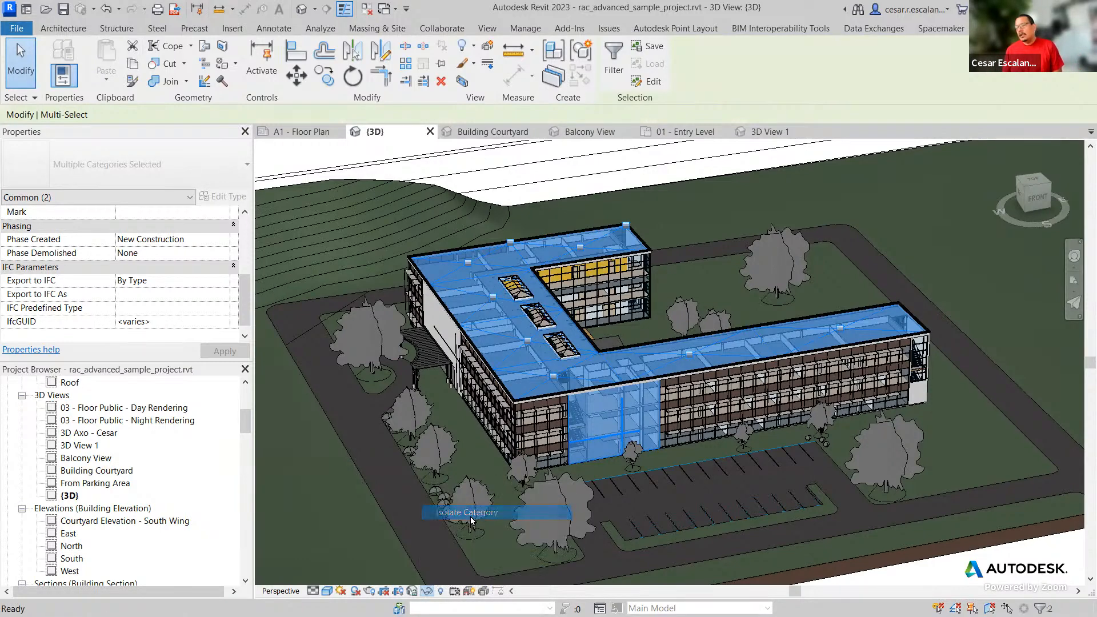
- Inspect the isolated roofs and walls from another angle and reset the temporary hide/isolate
shift+middle_drag(778, 492, 571, 497)
shift+middle_drag(886, 521, 712, 541)
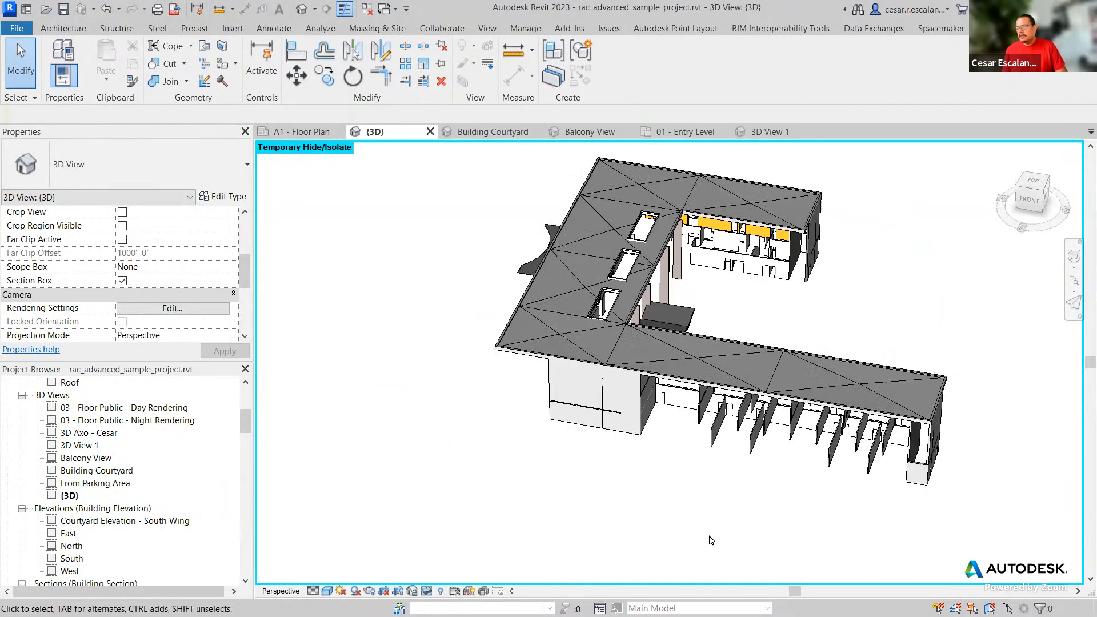
click(429, 593)
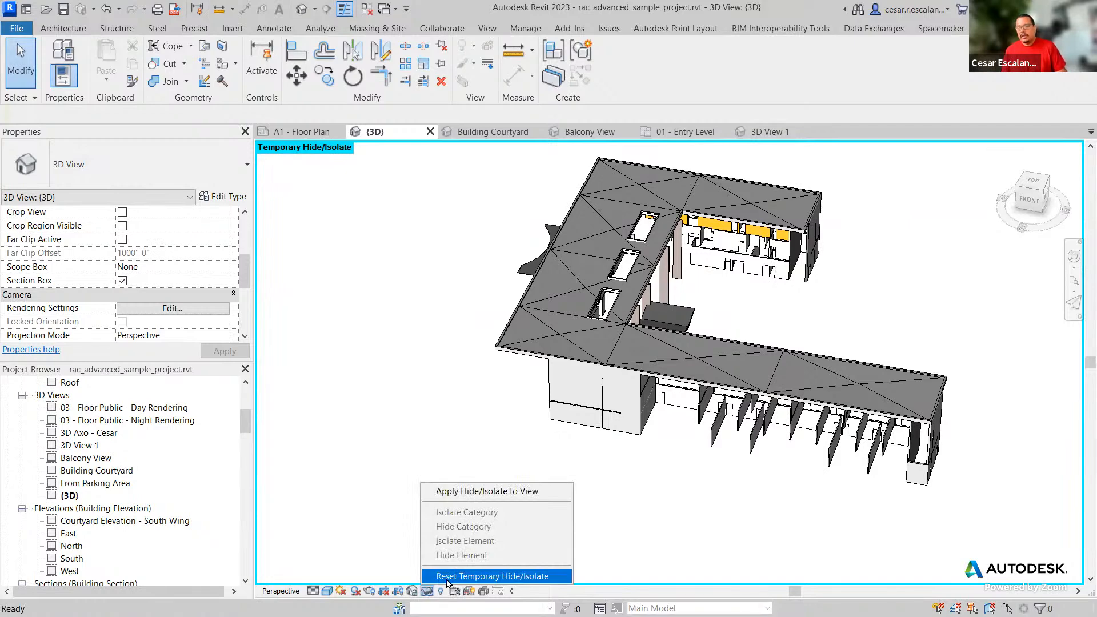
click(448, 576)
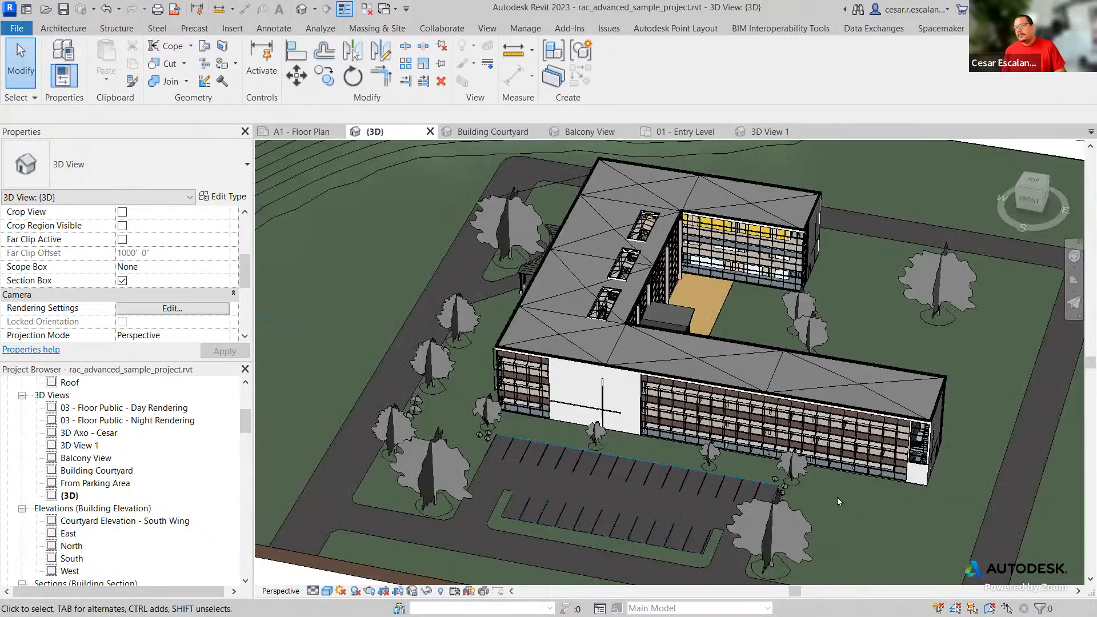
- Temporarily hide only the single large Scarlet Oak tree on the lawn beyond the courtyard, using Hide Element
shift+middle_drag(838, 501, 860, 507)
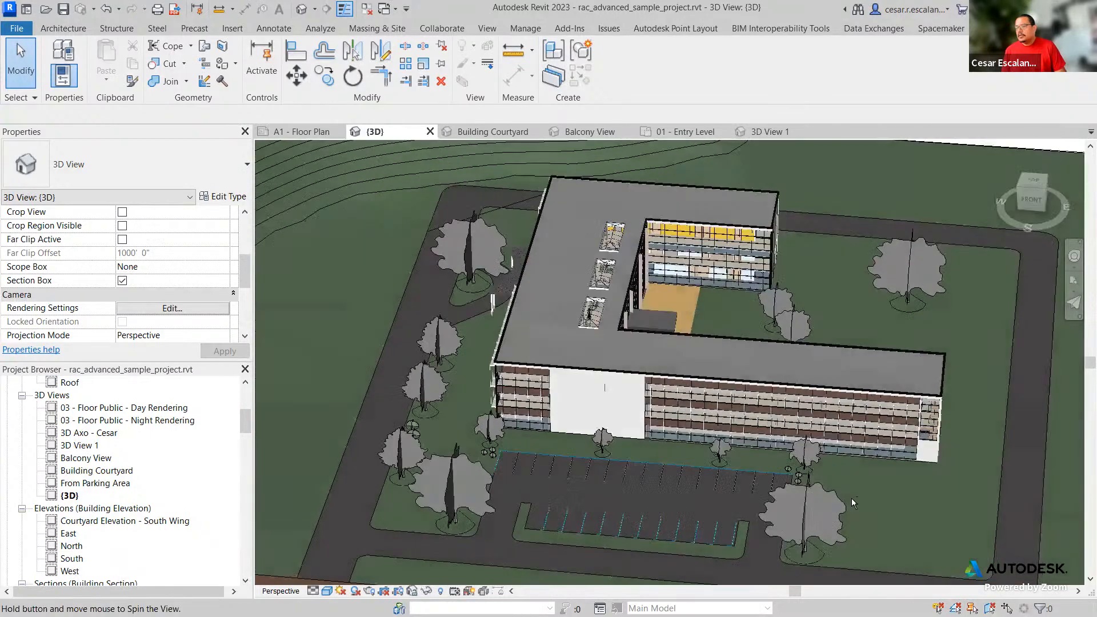
middle_drag(928, 476, 855, 499)
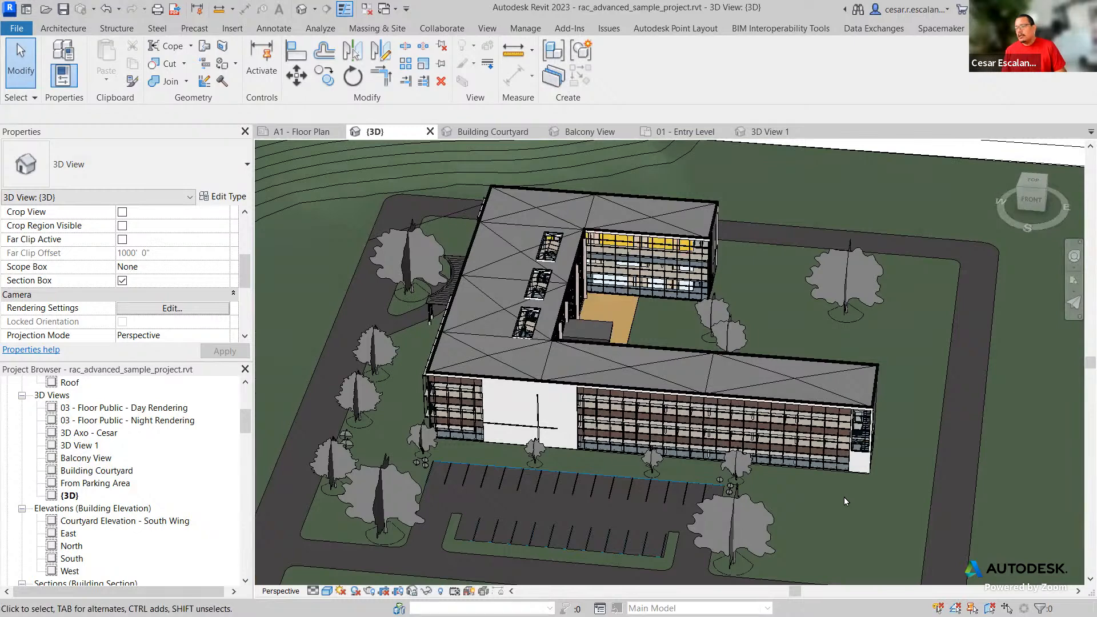
click(430, 591)
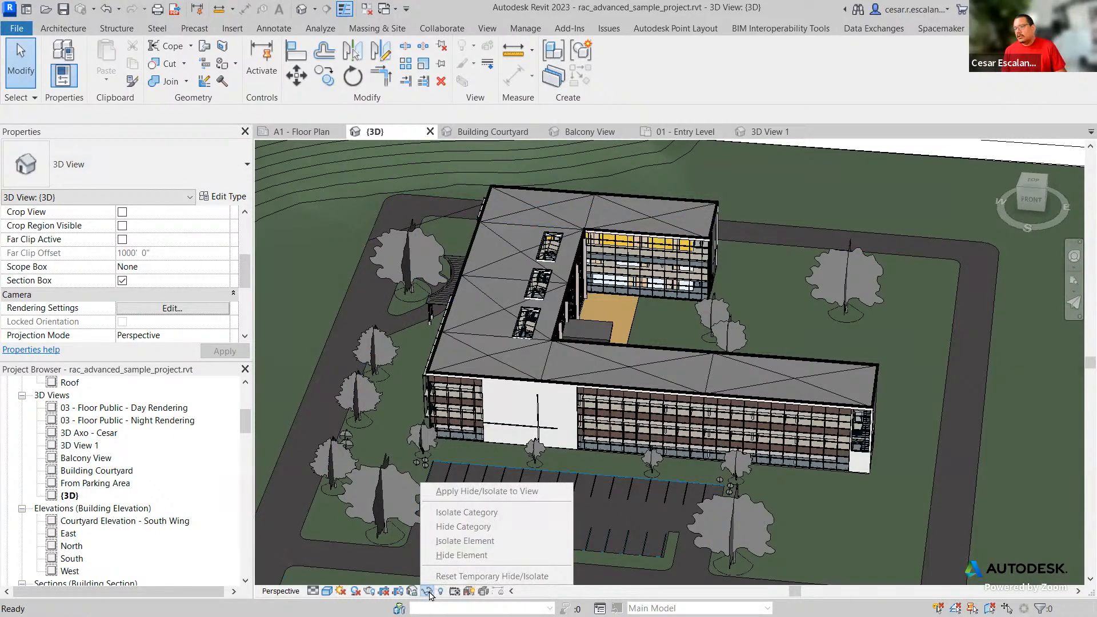
click(907, 393)
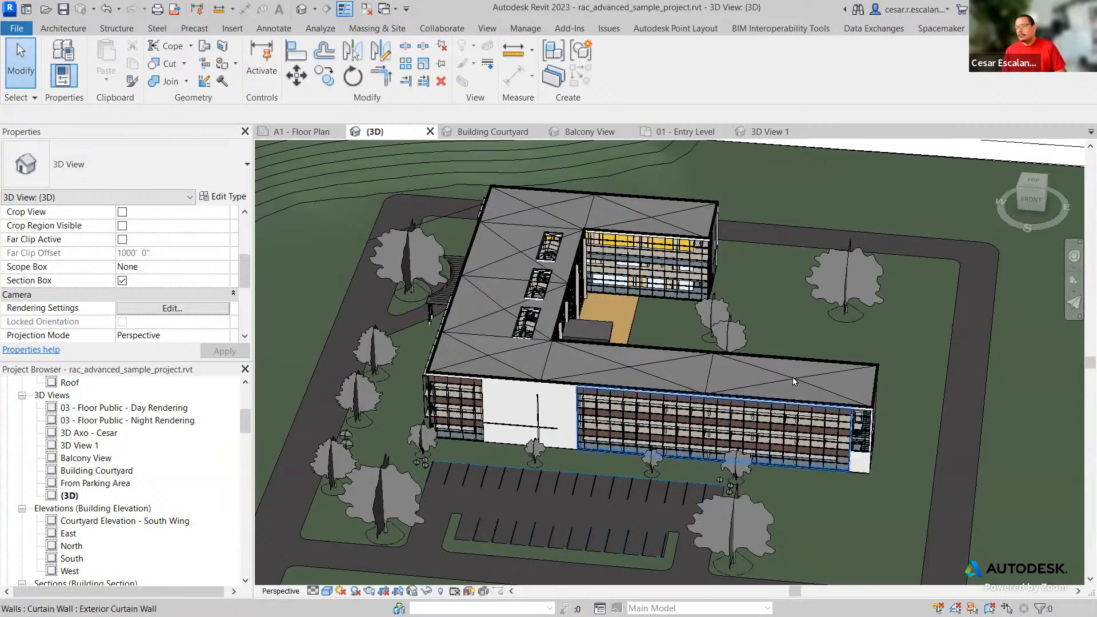
click(849, 293)
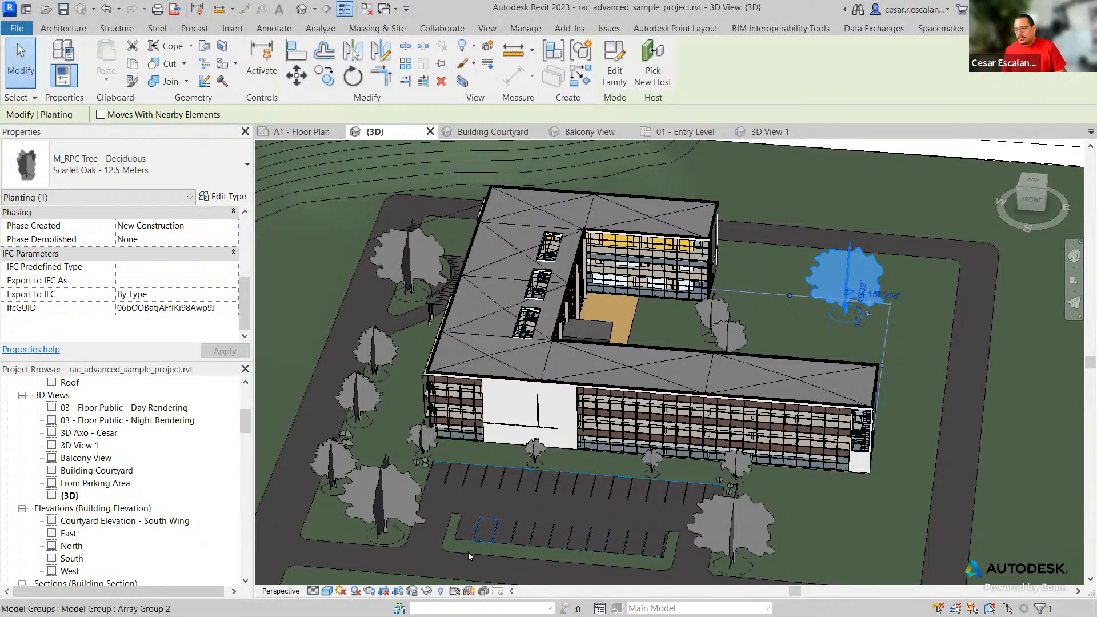
click(427, 592)
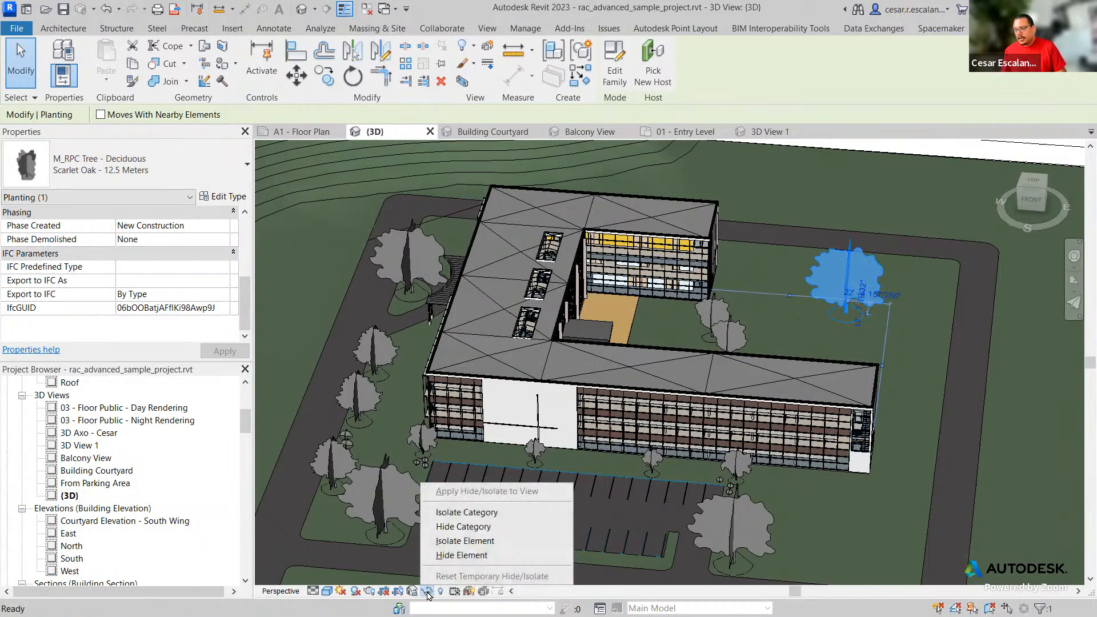
click(476, 556)
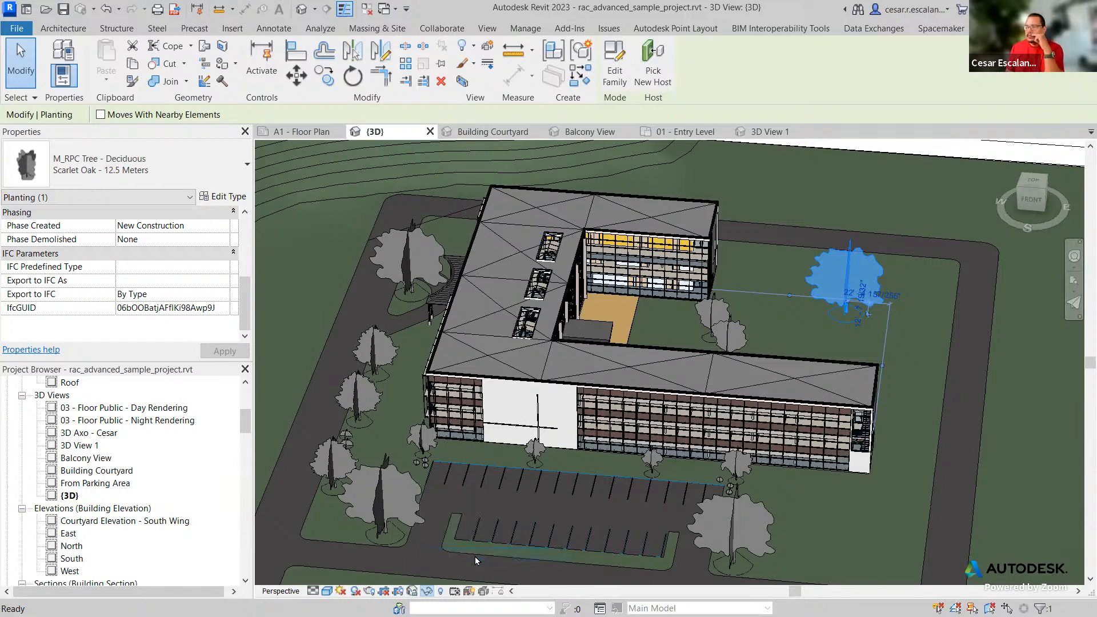
- Apply the temporary hiding of the tree permanently to the 3D view
scroll(758, 391, down, 8)
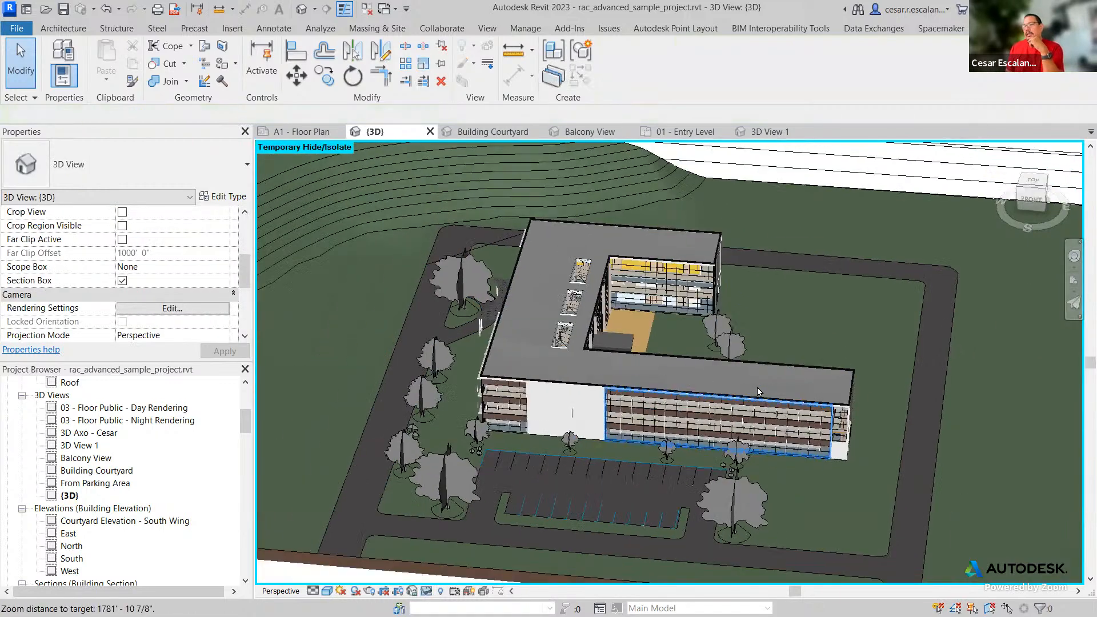
click(430, 593)
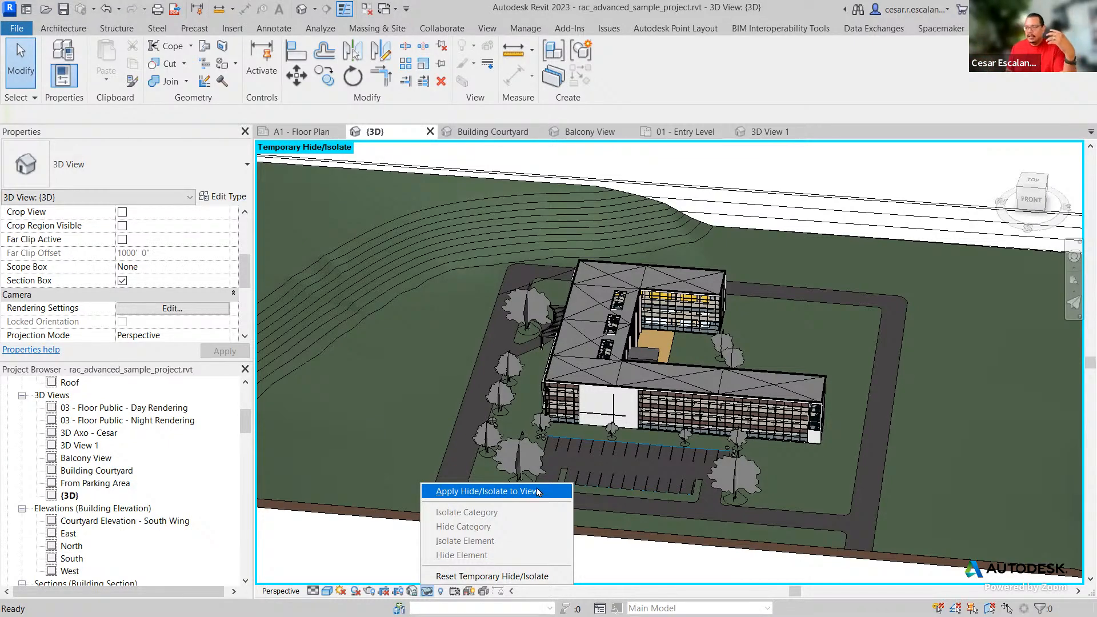
click(559, 492)
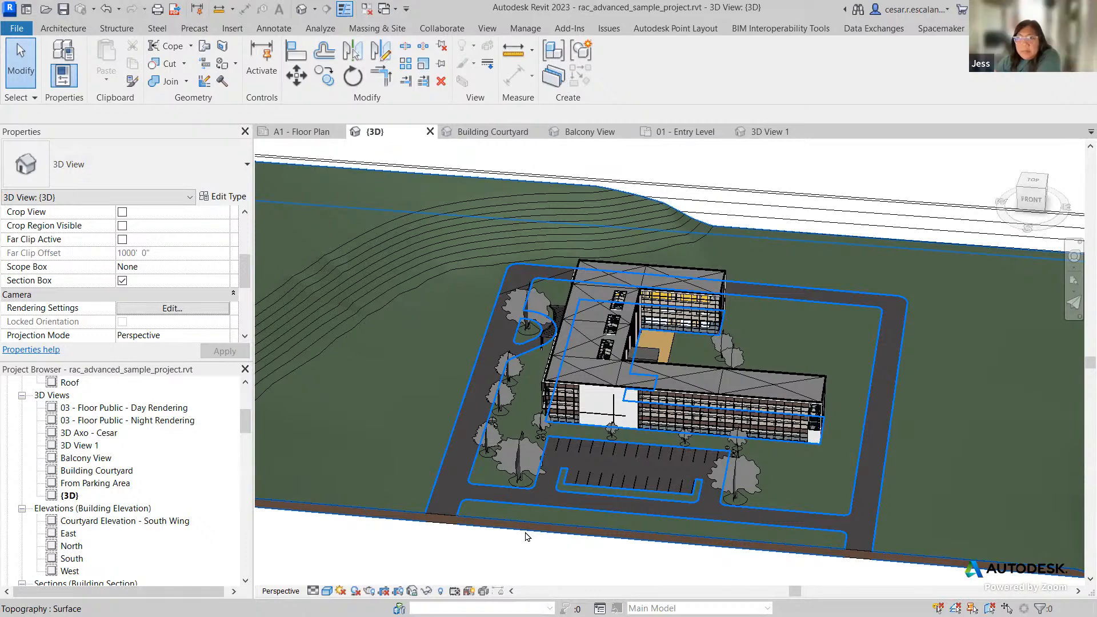
click(526, 540)
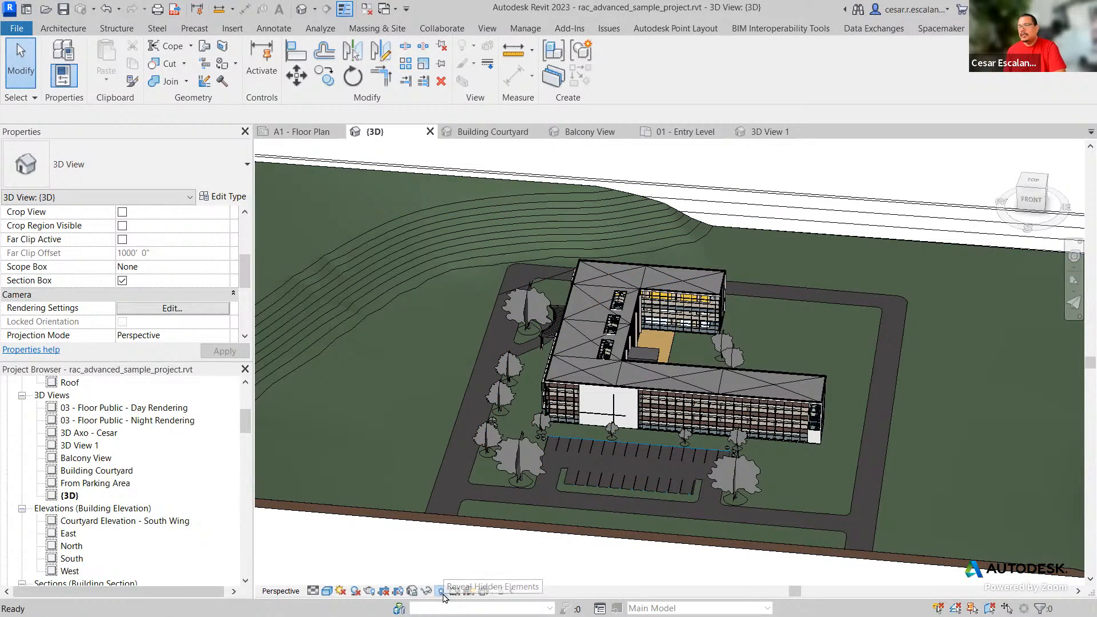
- Reveal the hidden elements, unhide the large tree beyond the courtyard, and leave the Reveal Hidden Elements mode
click(441, 592)
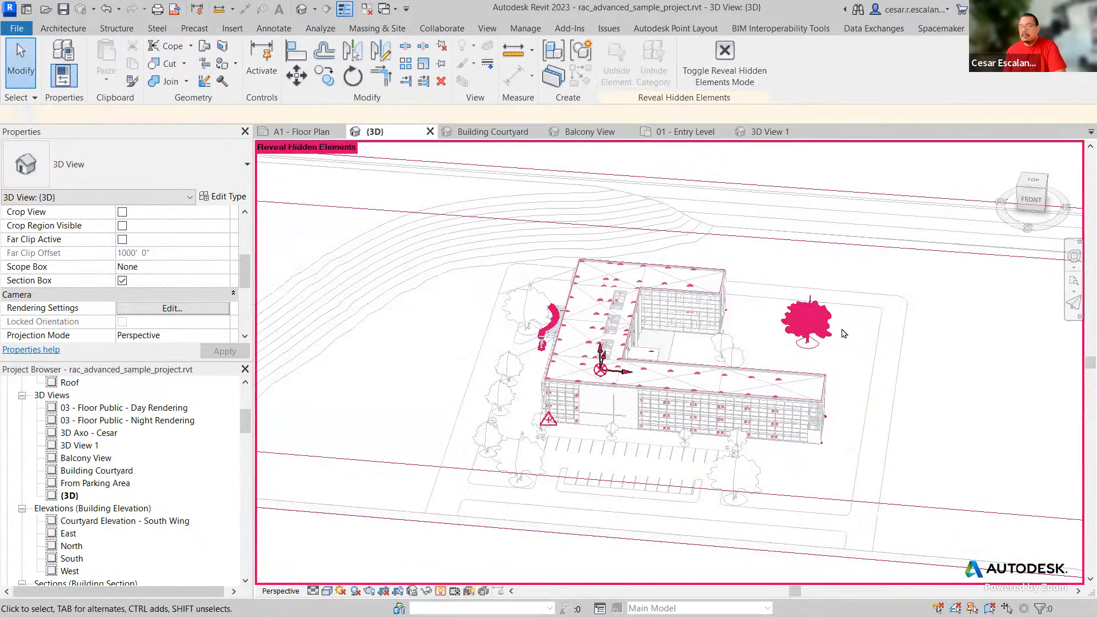
click(816, 326)
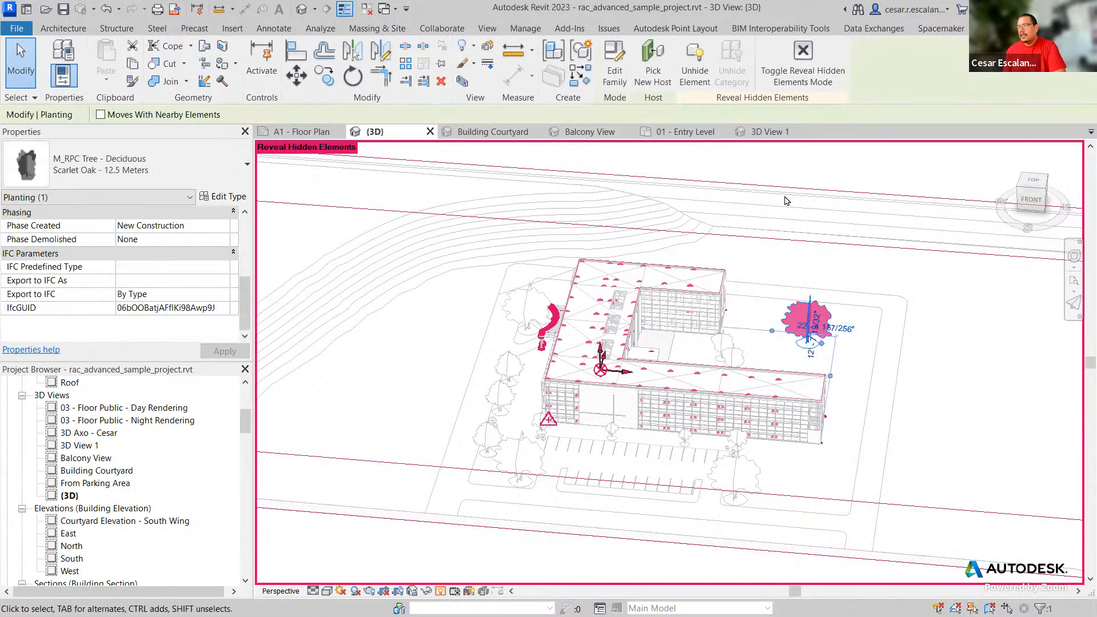
click(695, 79)
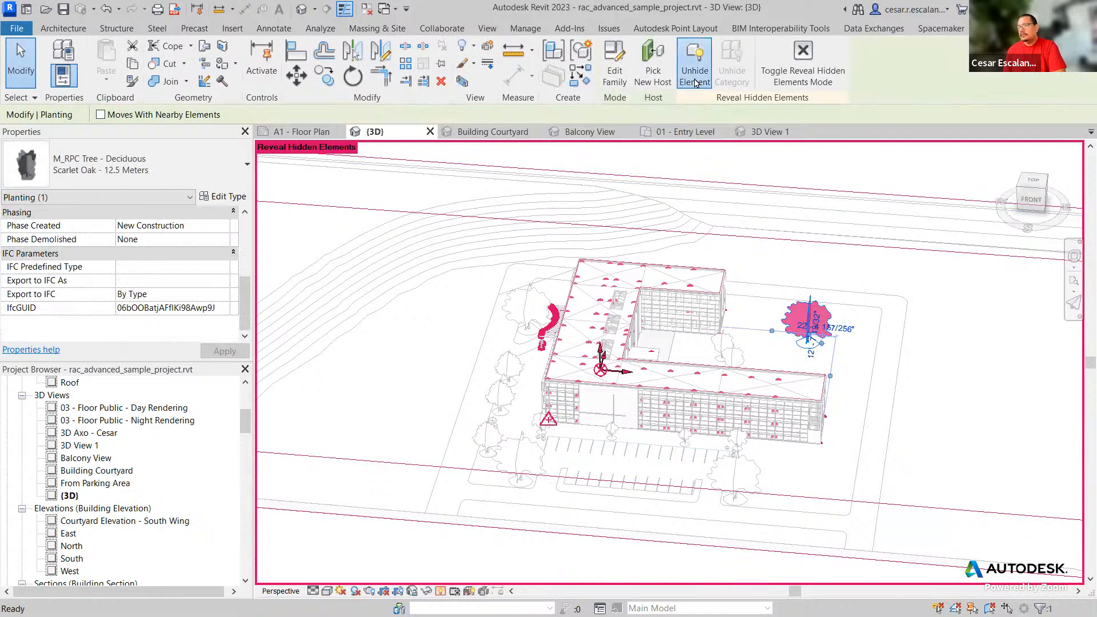
click(440, 592)
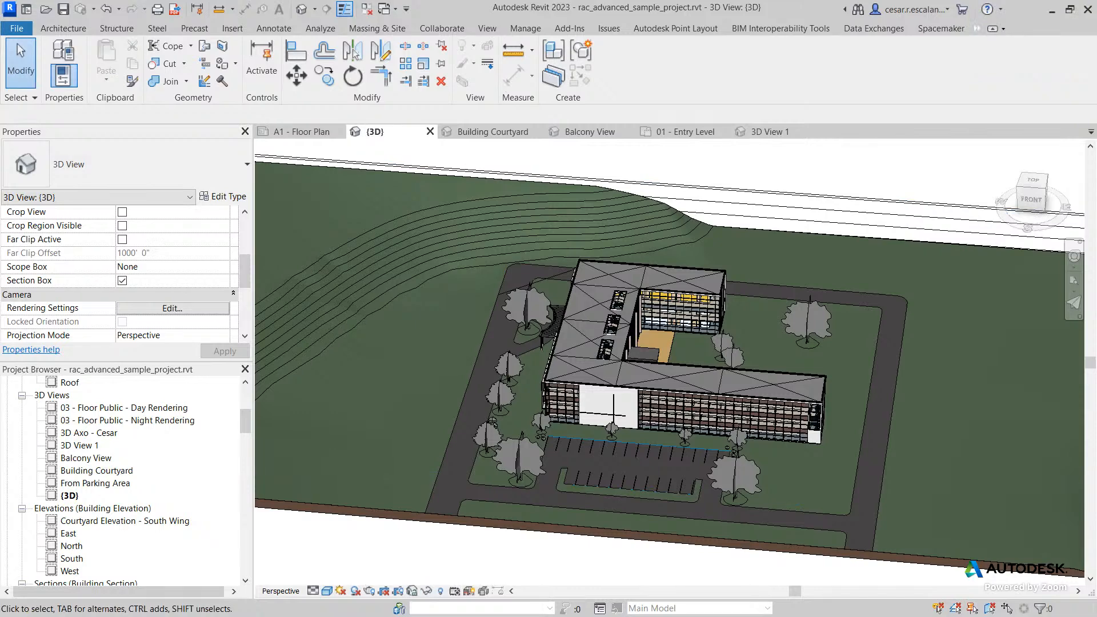
- Temporarily isolate the Walls, Roofs and Planting categories using the white exterior wall, main roof, a small courtyard tree and a courtyard concrete wall
scroll(628, 389, up, 3)
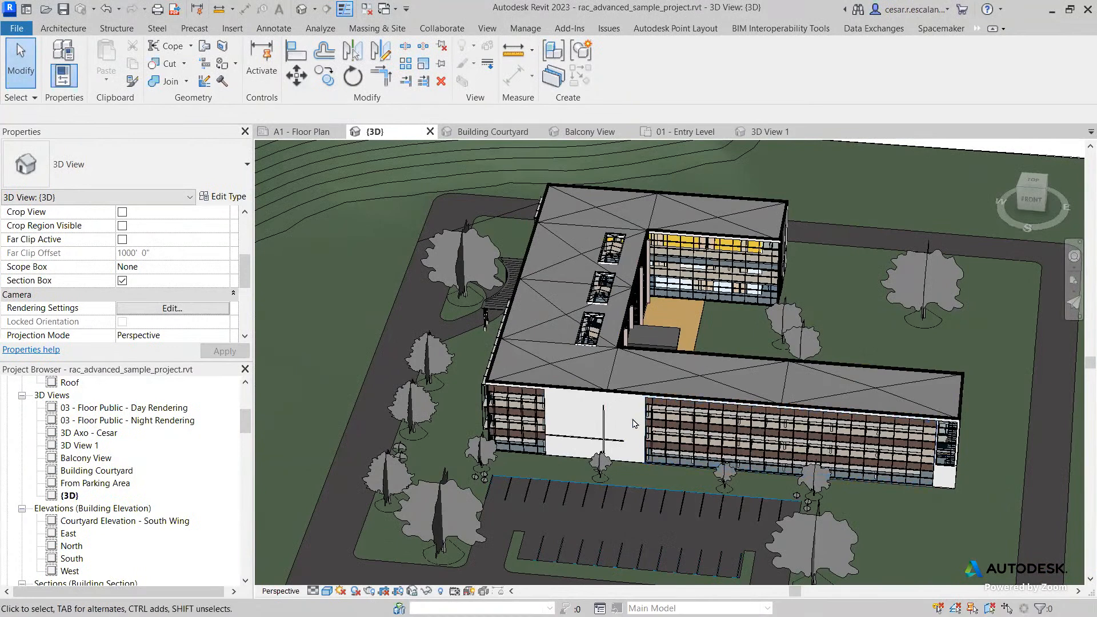
click(611, 426)
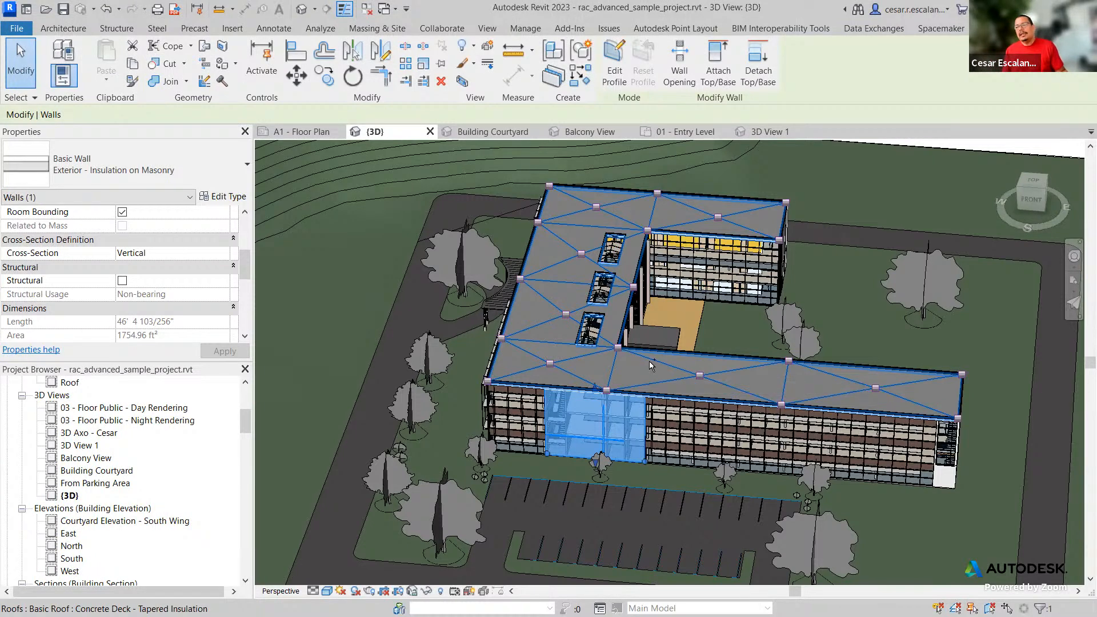
ctrl+click(649, 361)
ctrl+click(783, 312)
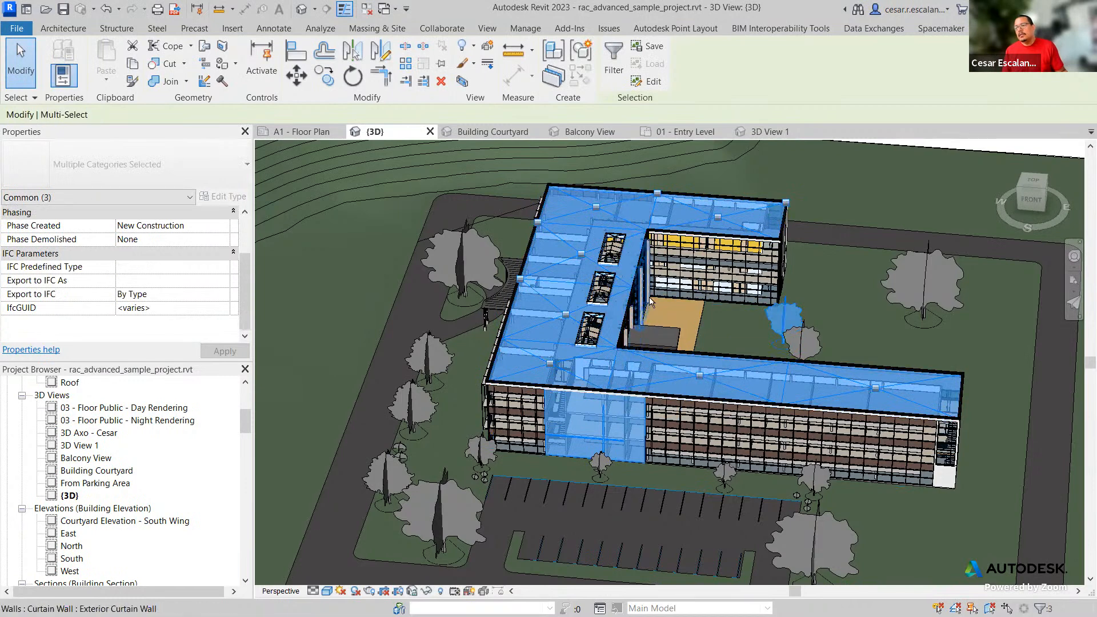
scroll(650, 302, up, 5)
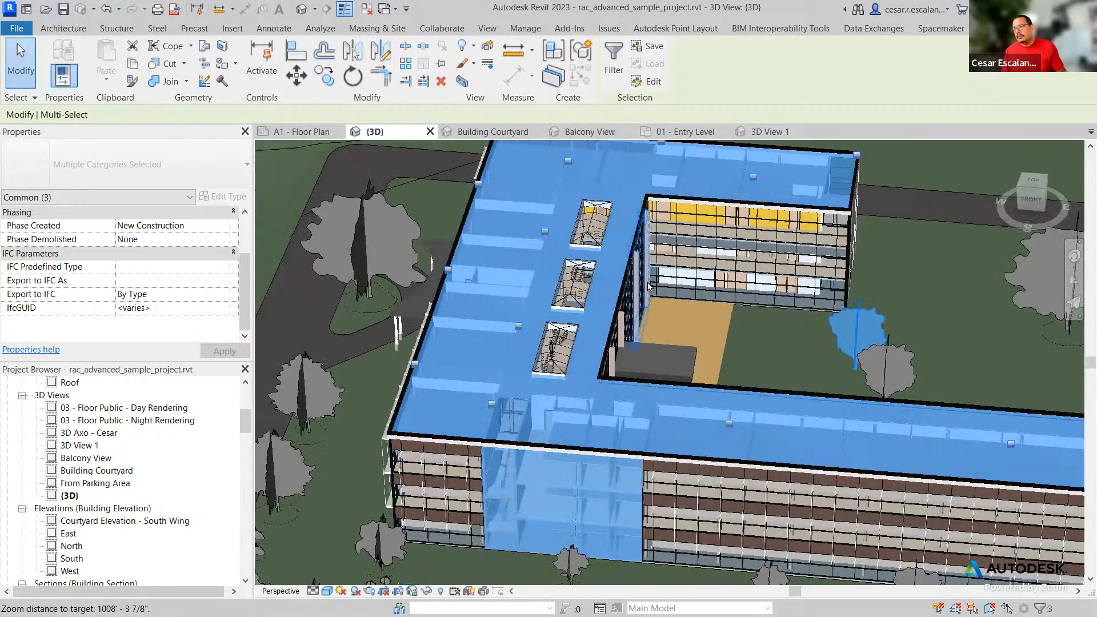
scroll(636, 316, up, 2)
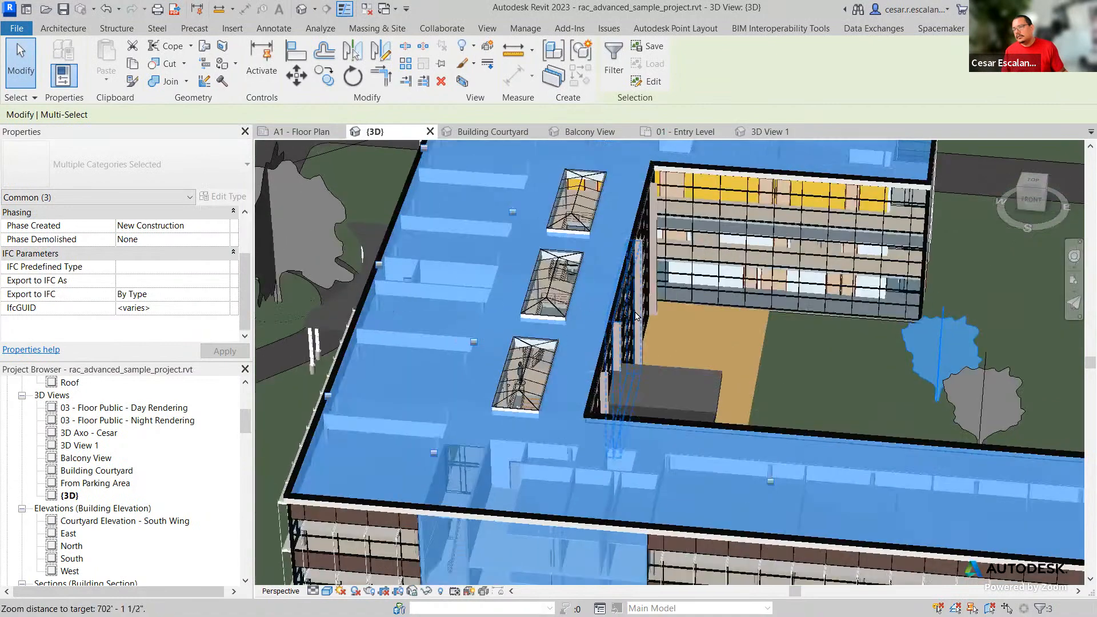
scroll(636, 315, up, 3)
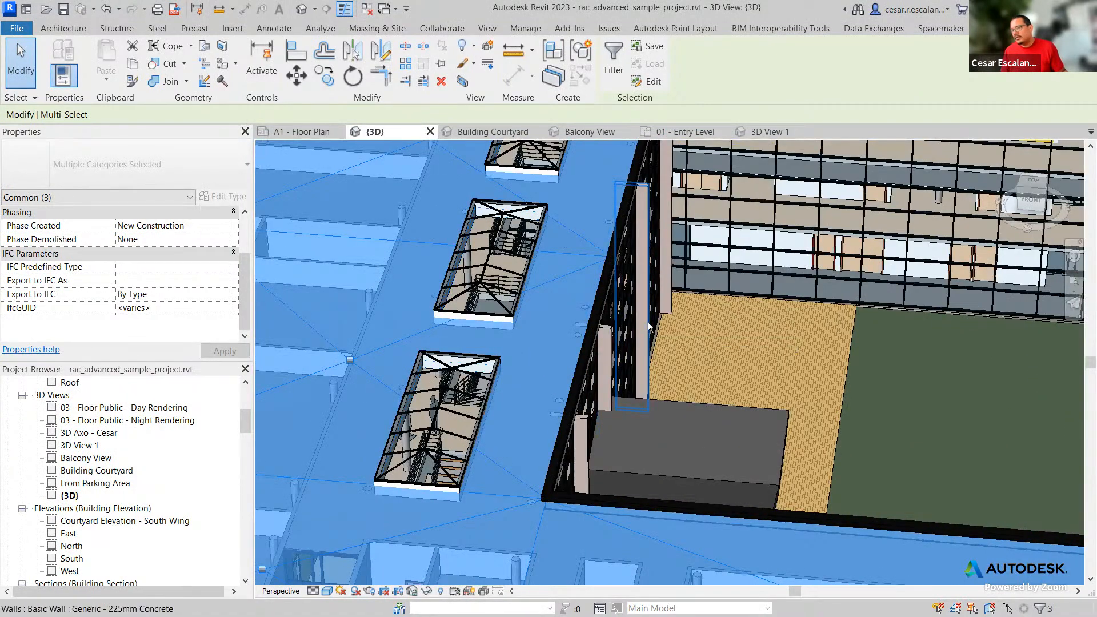
ctrl+click(649, 325)
scroll(649, 326, down, 5)
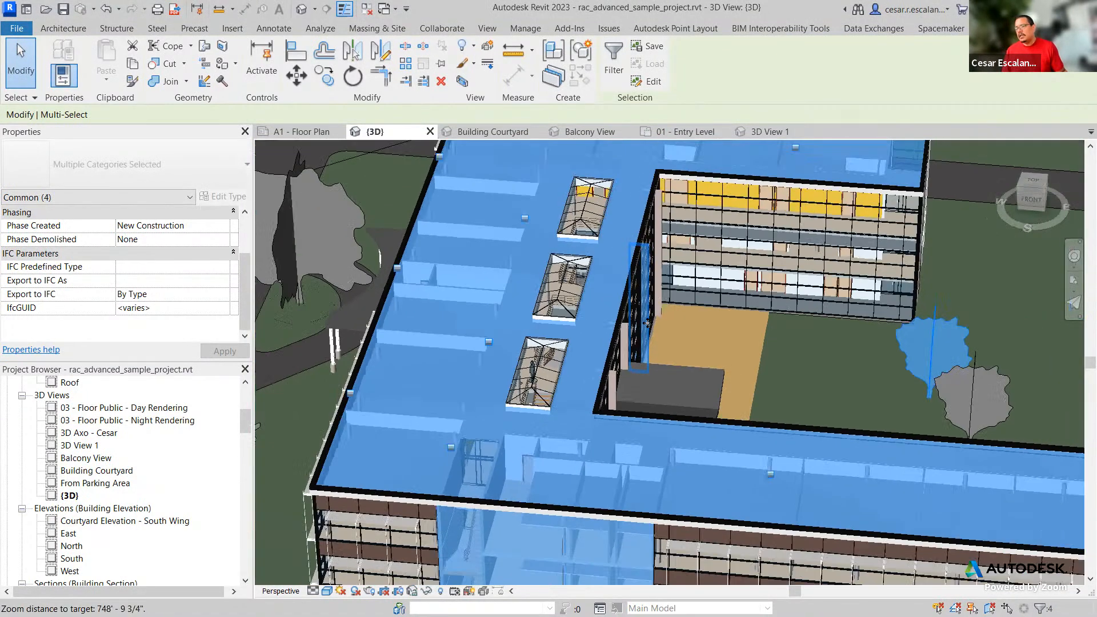
click(427, 591)
click(466, 511)
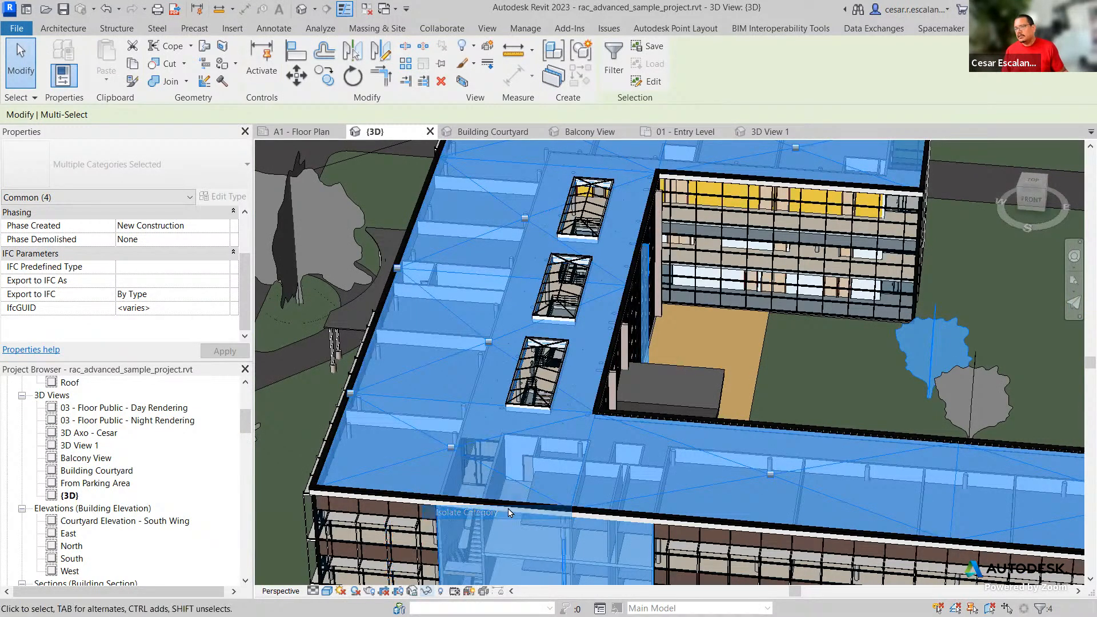
- Clear the selection and inspect the isolated walls, roofs and planting from the courtyard's open side
scroll(651, 369, down, 4)
click(901, 320)
shift+middle_drag(902, 338, 565, 343)
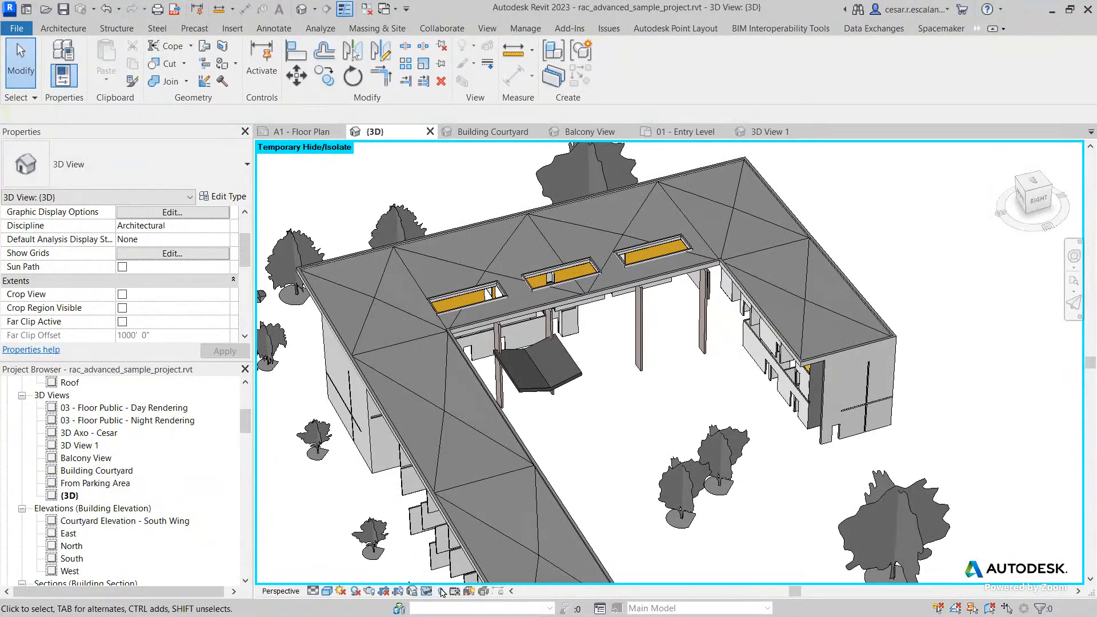
- Reset the temporary isolation and temporarily isolate the categories of the courtyard's timber floor and the overlapping main roof elements
click(430, 591)
click(457, 573)
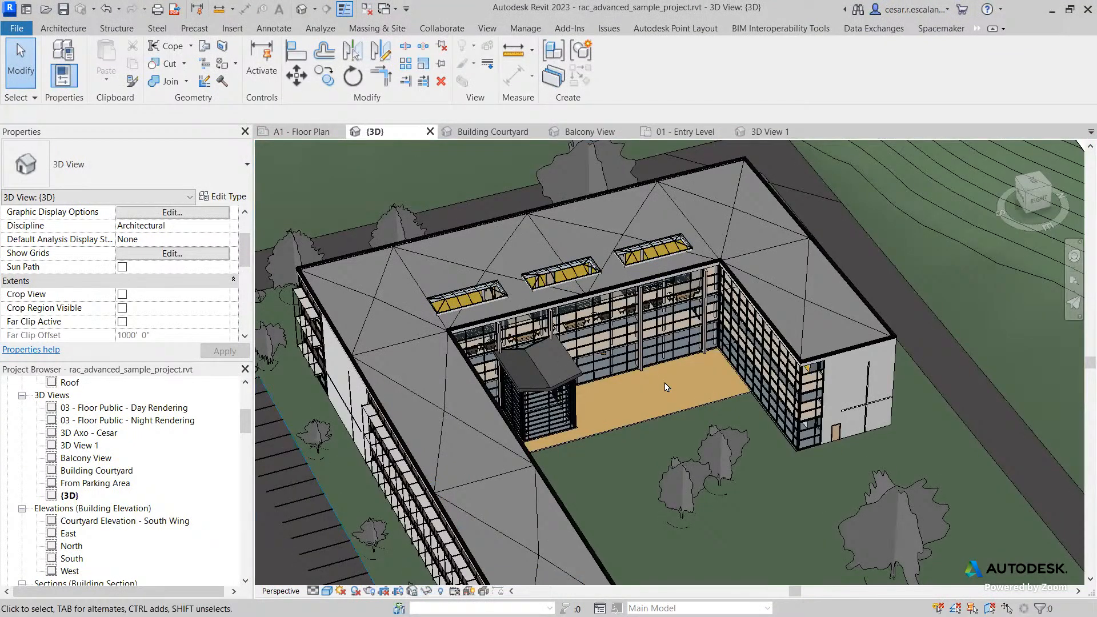
click(670, 413)
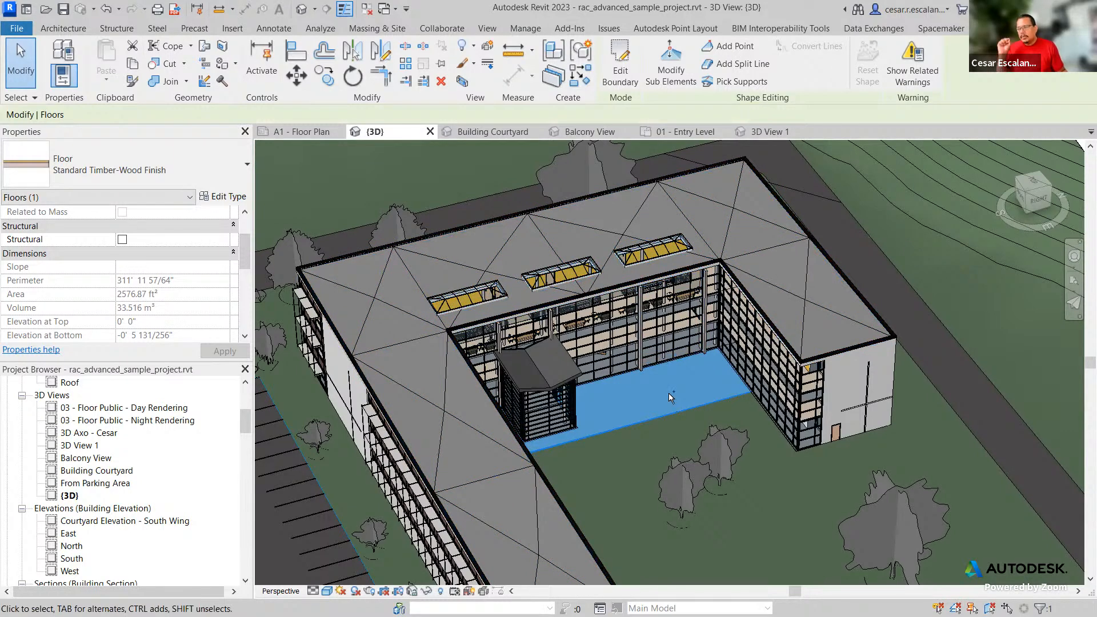
ctrl+click(729, 220)
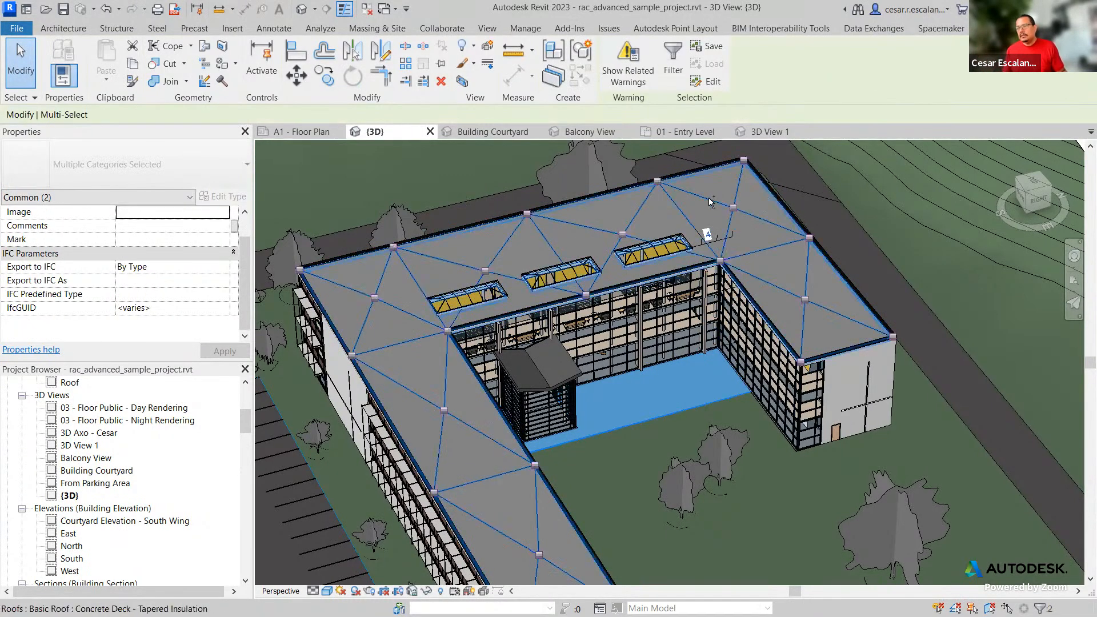
ctrl+click(709, 200)
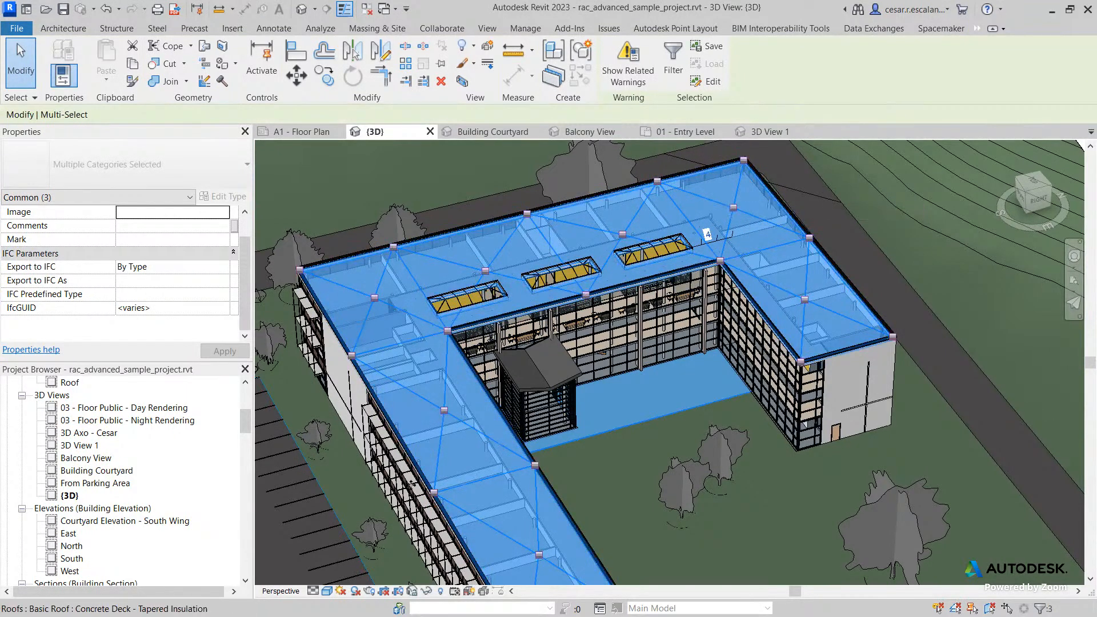
click(427, 591)
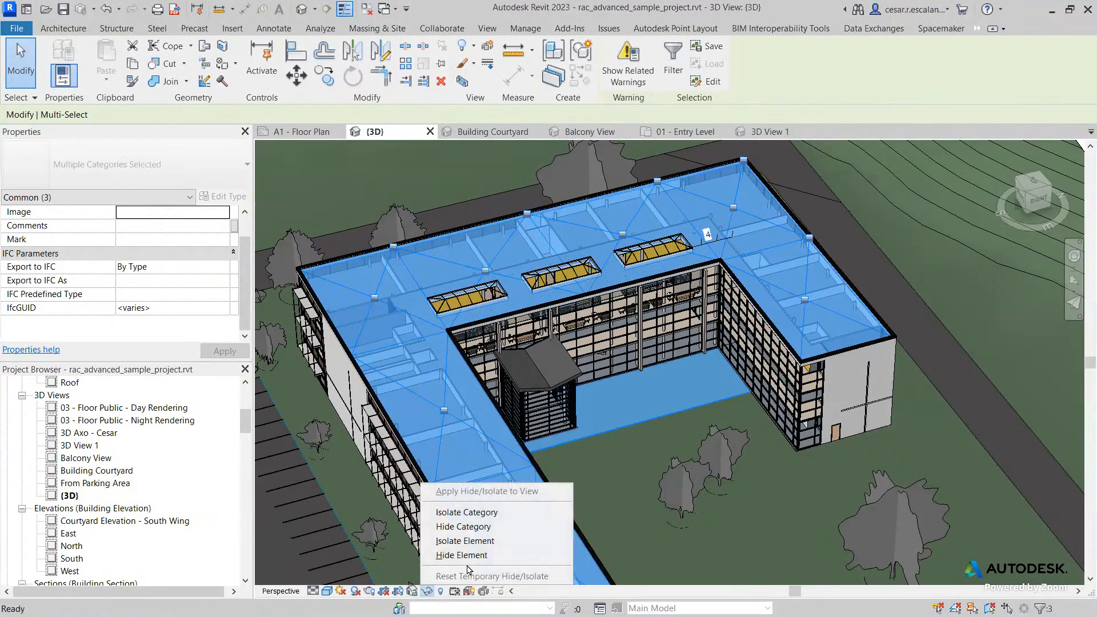
click(493, 526)
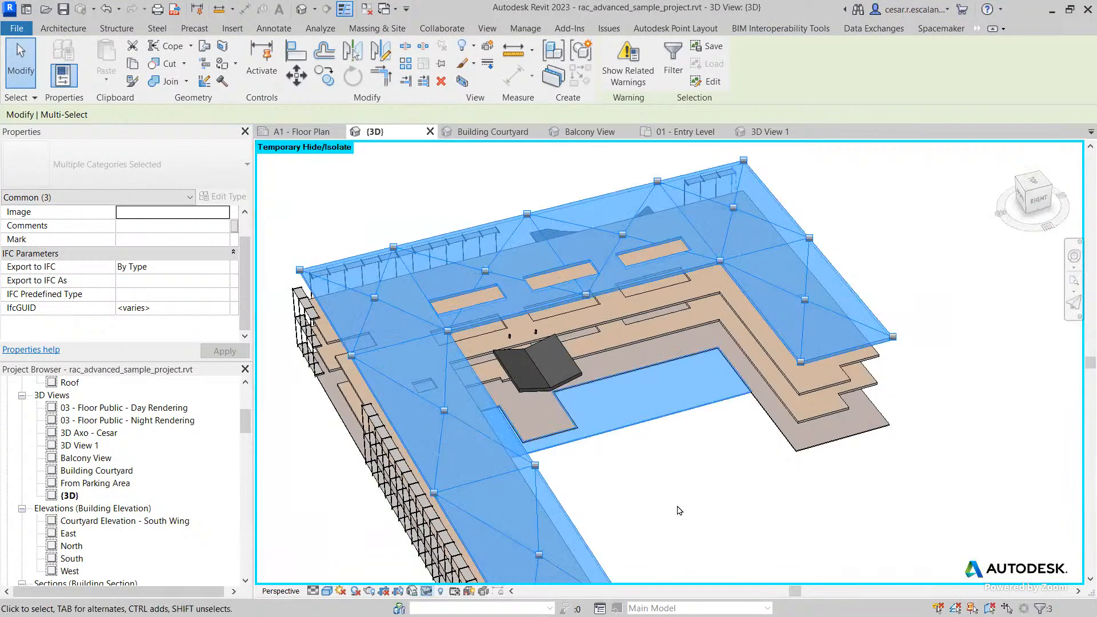
- Clear the selection and reset the temporary hide/isolate so the whole building shows in the 3D view
key(Escape)
shift+middle_drag(649, 482, 537, 578)
click(430, 592)
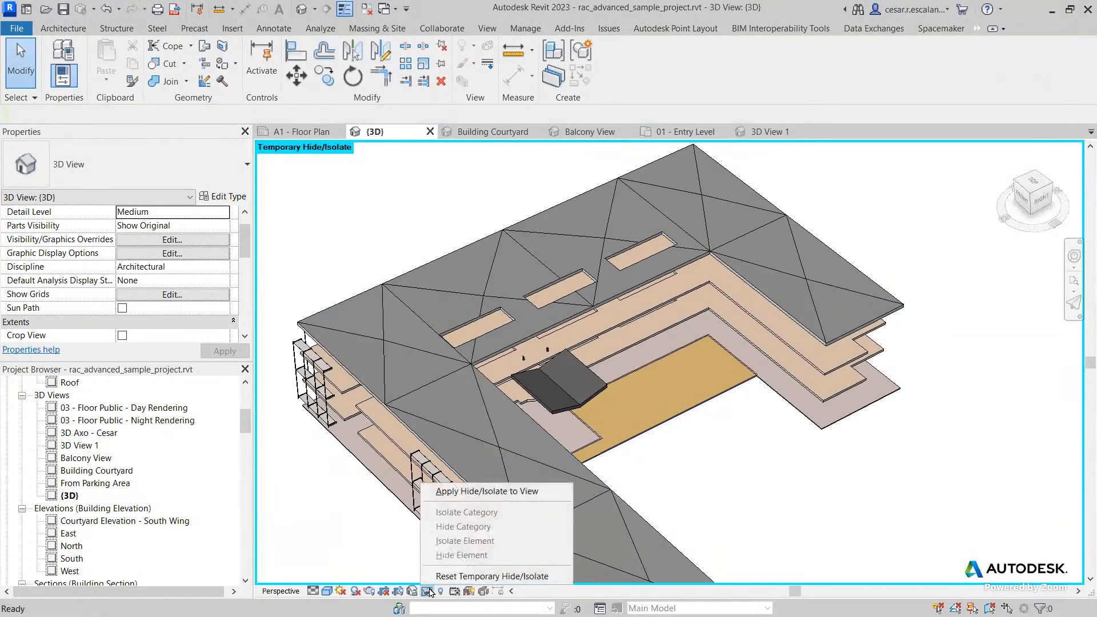
click(485, 571)
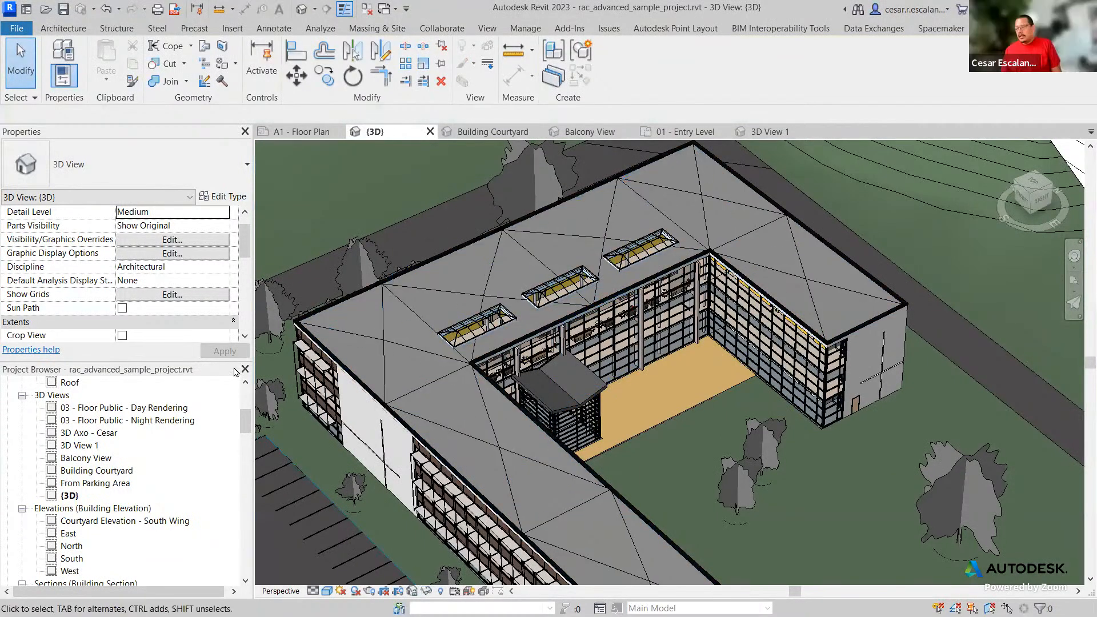
- Open the 01 - Entry Level floor plan
drag(246, 421, 245, 398)
double_click(107, 410)
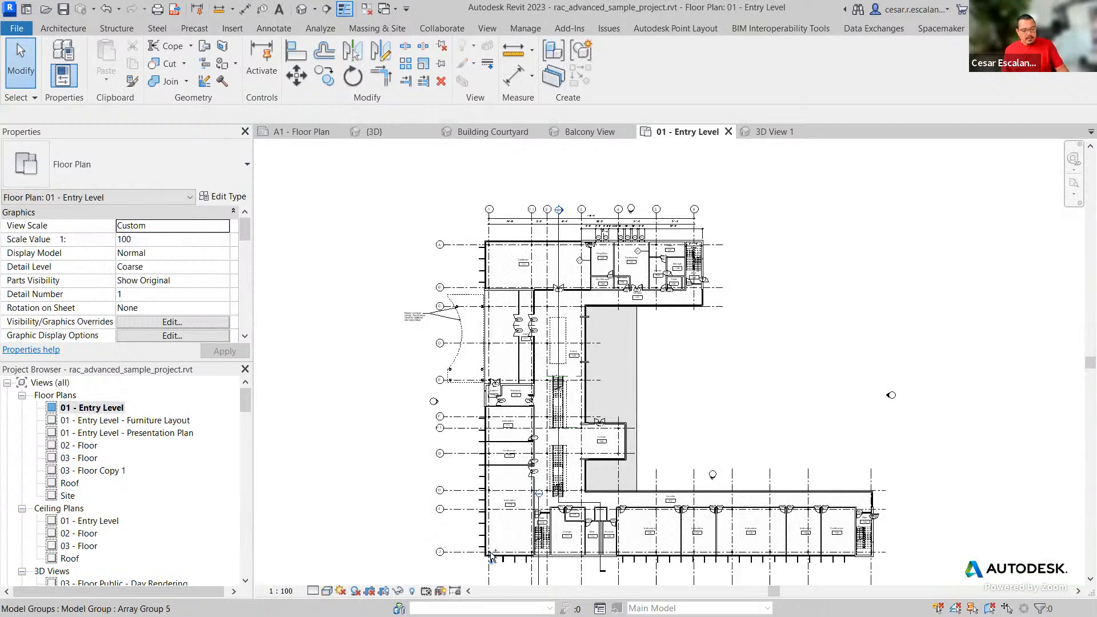
mouse_move(254, 581)
mouse_down()
mouse_move(382, 604)
mouse_move(476, 604)
mouse_up()
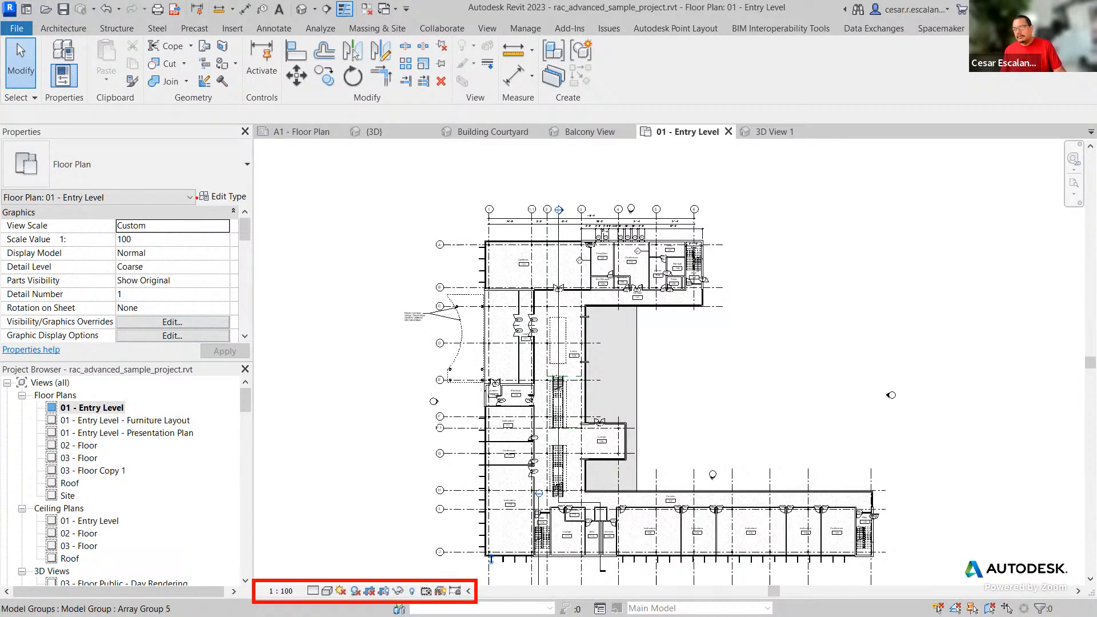
- Dock the Project Browser on the opposite side of the drawing area from the Properties palette and recentre the plan
click(245, 370)
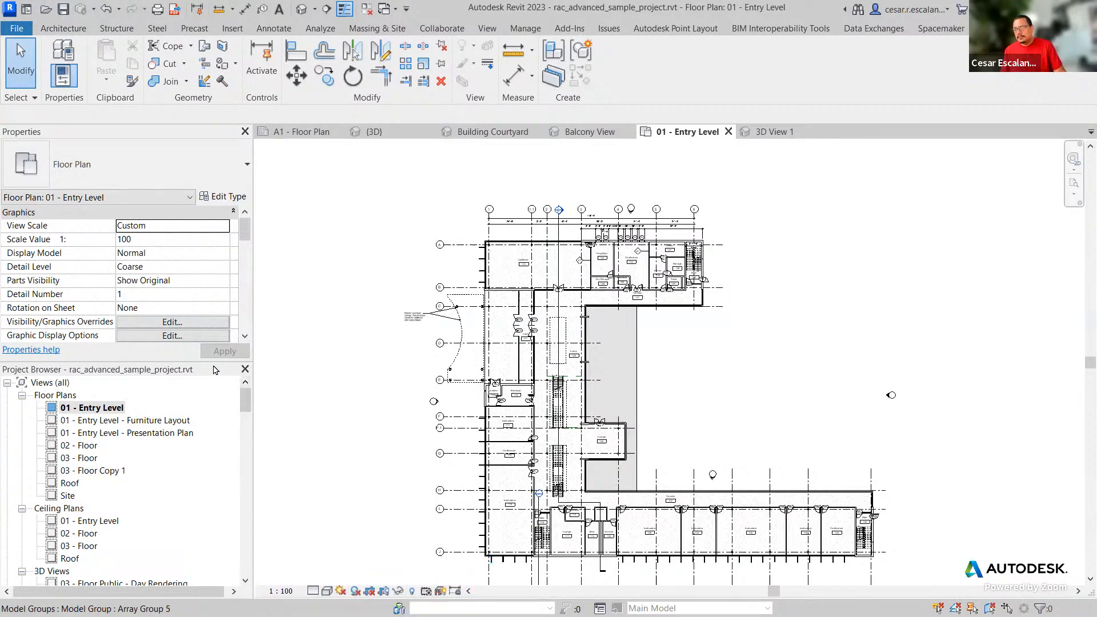
drag(194, 366, 195, 366)
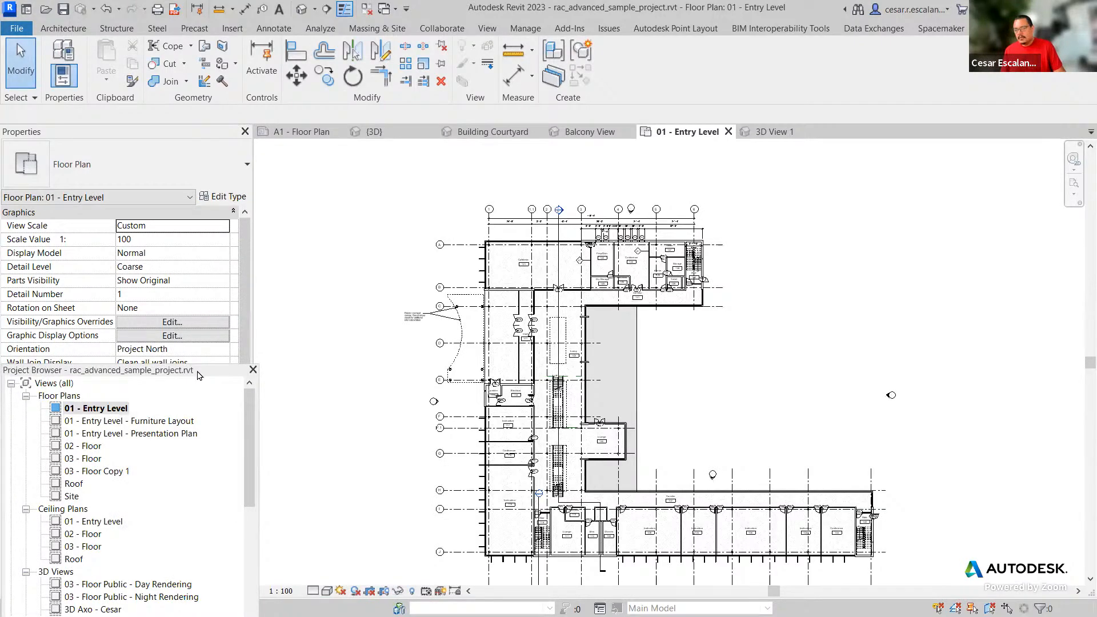
drag(206, 371, 874, 358)
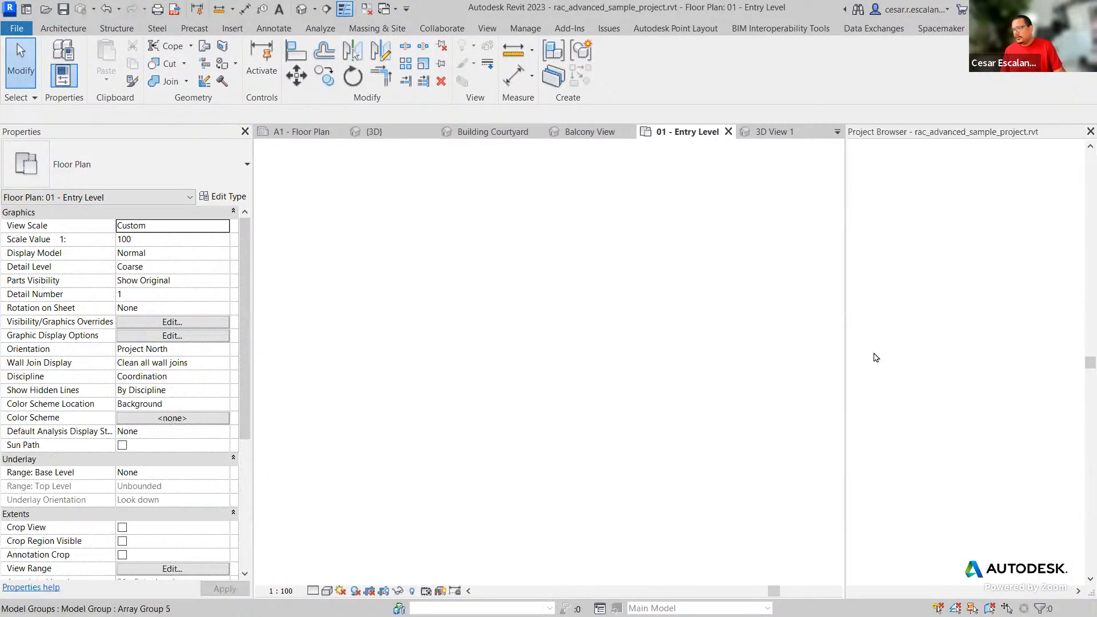
middle_drag(697, 401, 629, 384)
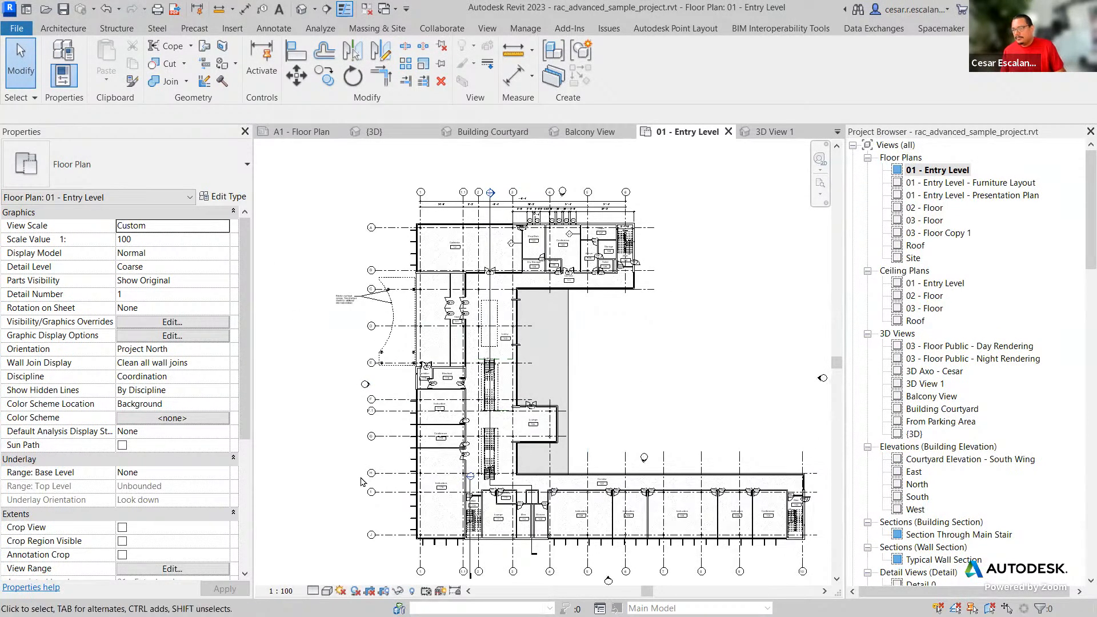
- Set the scale of the 01 - Entry Level floor plan to 1/8" = 1'-0"
click(281, 591)
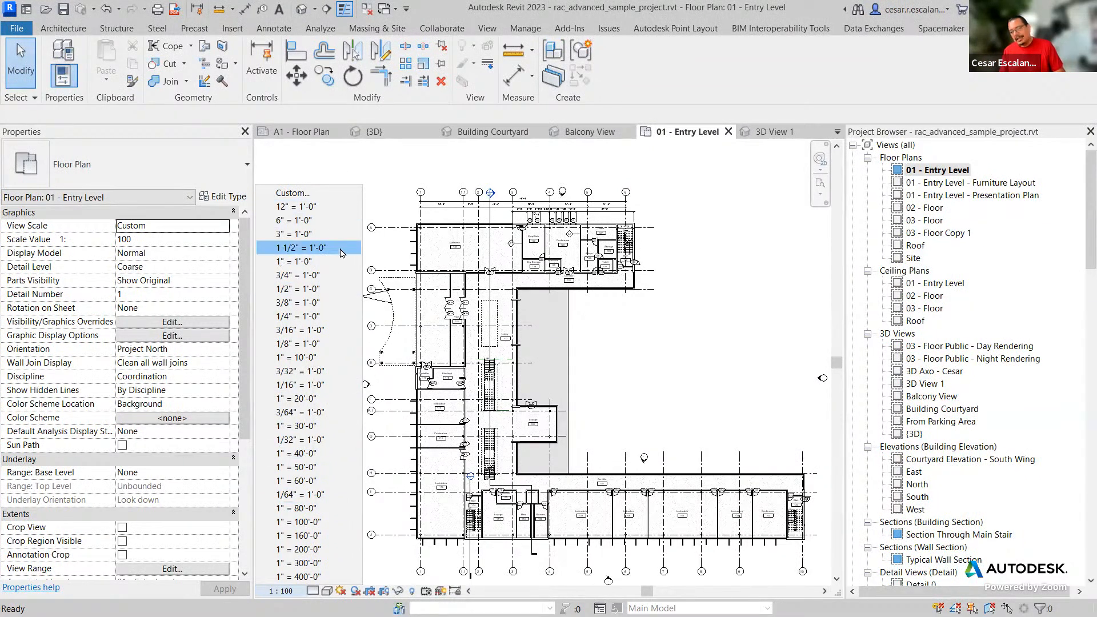
click(393, 170)
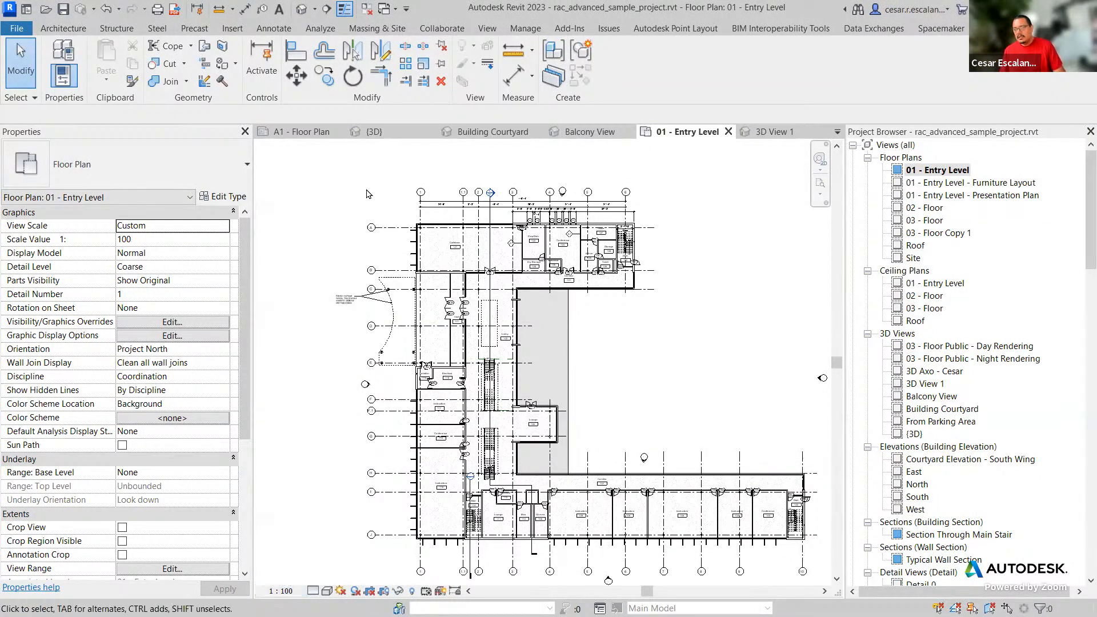
click(288, 592)
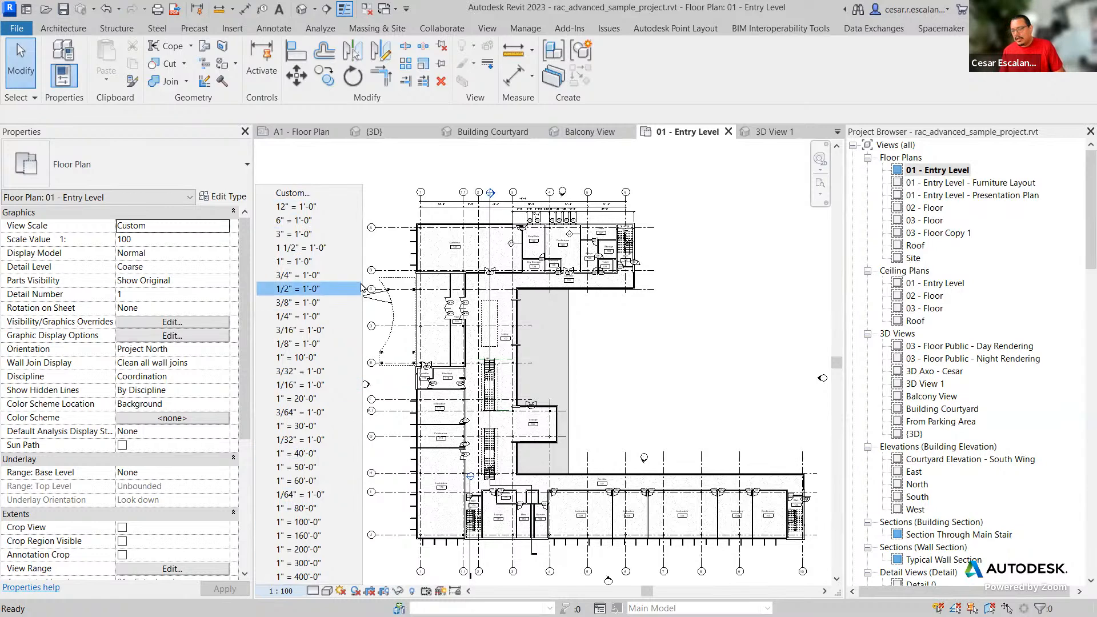
click(309, 343)
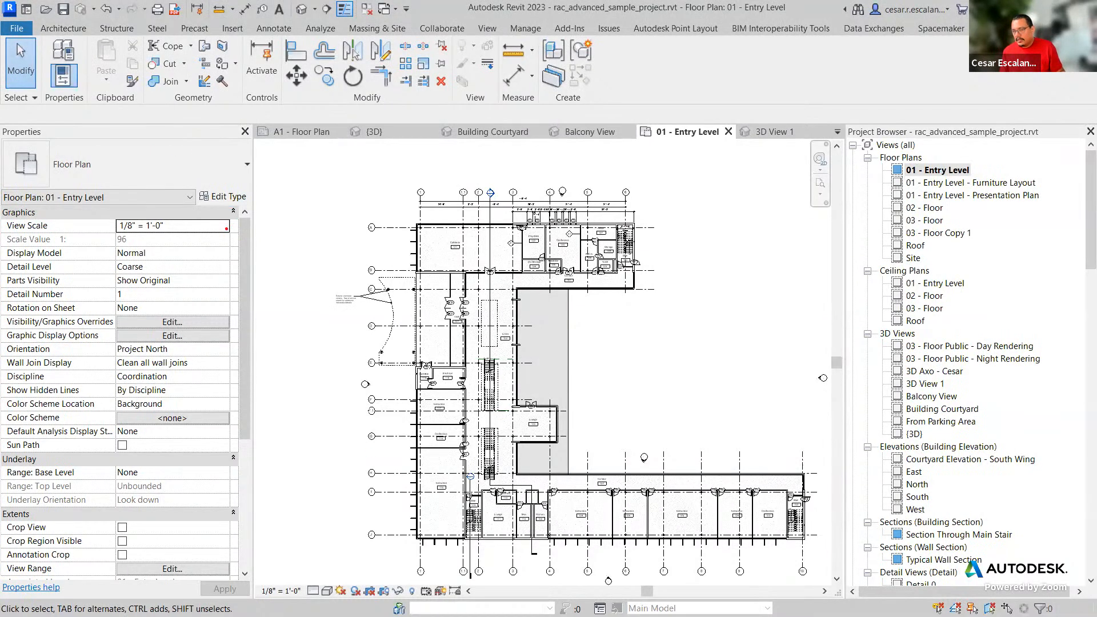
mouse_move(227, 228)
mouse_down()
mouse_move(293, 336)
mouse_move(262, 598)
mouse_up()
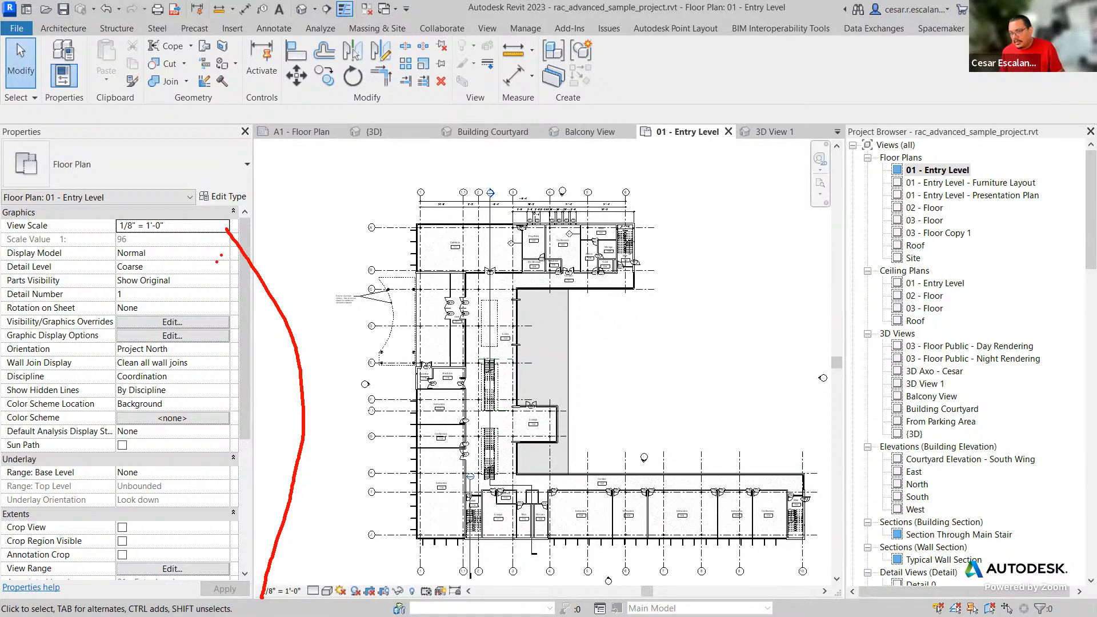
mouse_move(214, 268)
mouse_down()
mouse_move(273, 387)
mouse_move(309, 585)
mouse_up()
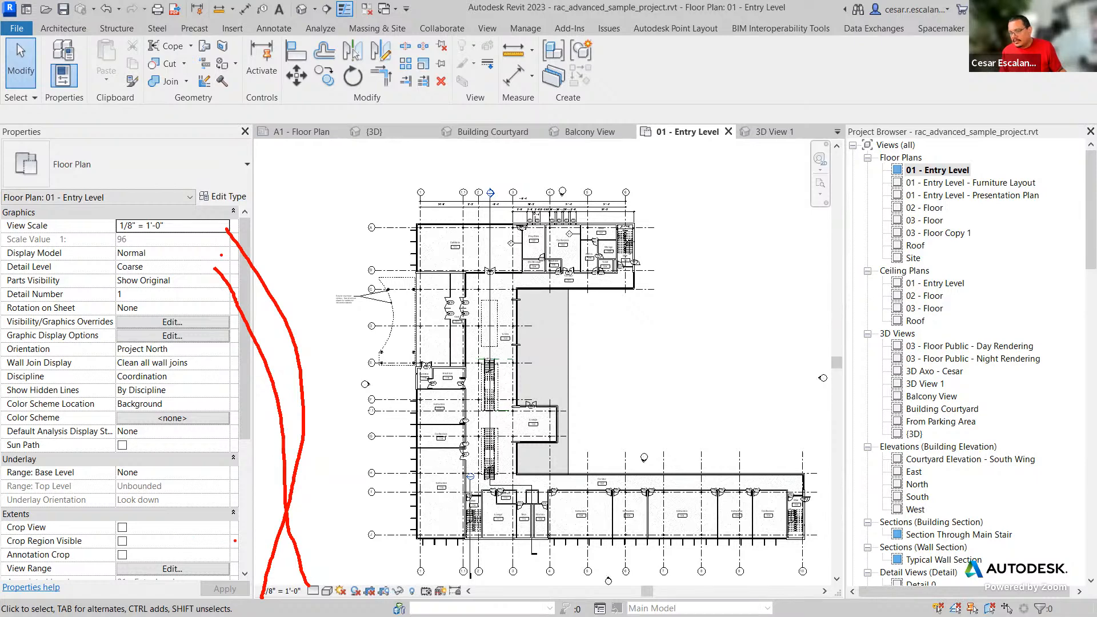
mouse_move(235, 540)
mouse_down()
mouse_move(337, 565)
mouse_move(363, 588)
mouse_up()
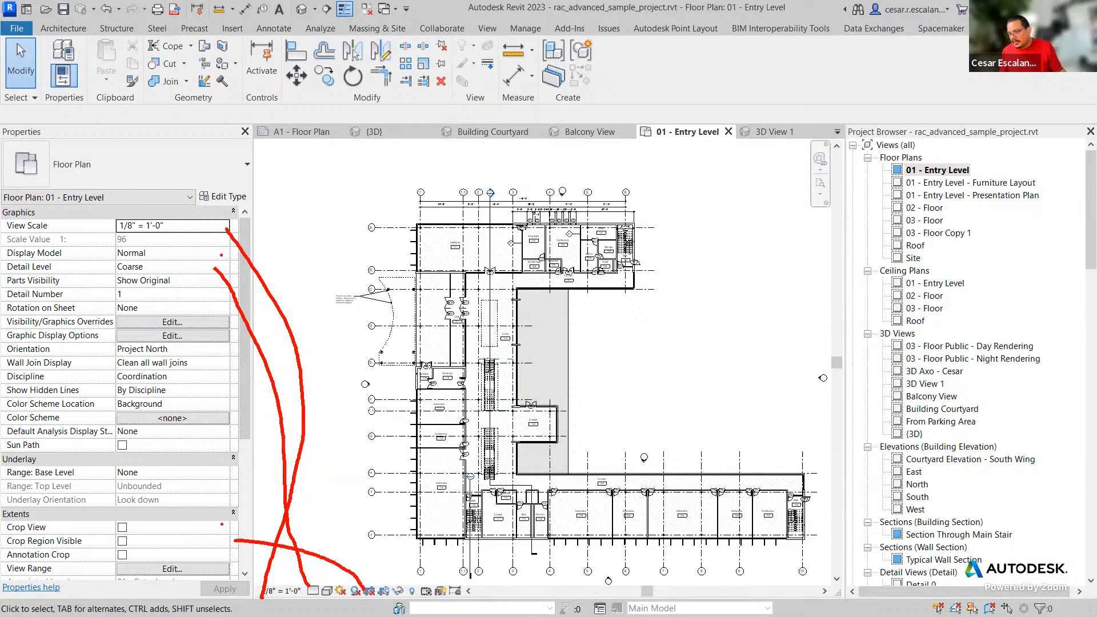
mouse_move(234, 526)
mouse_down()
mouse_move(354, 548)
mouse_move(392, 569)
mouse_move(390, 592)
mouse_up()
click(432, 574)
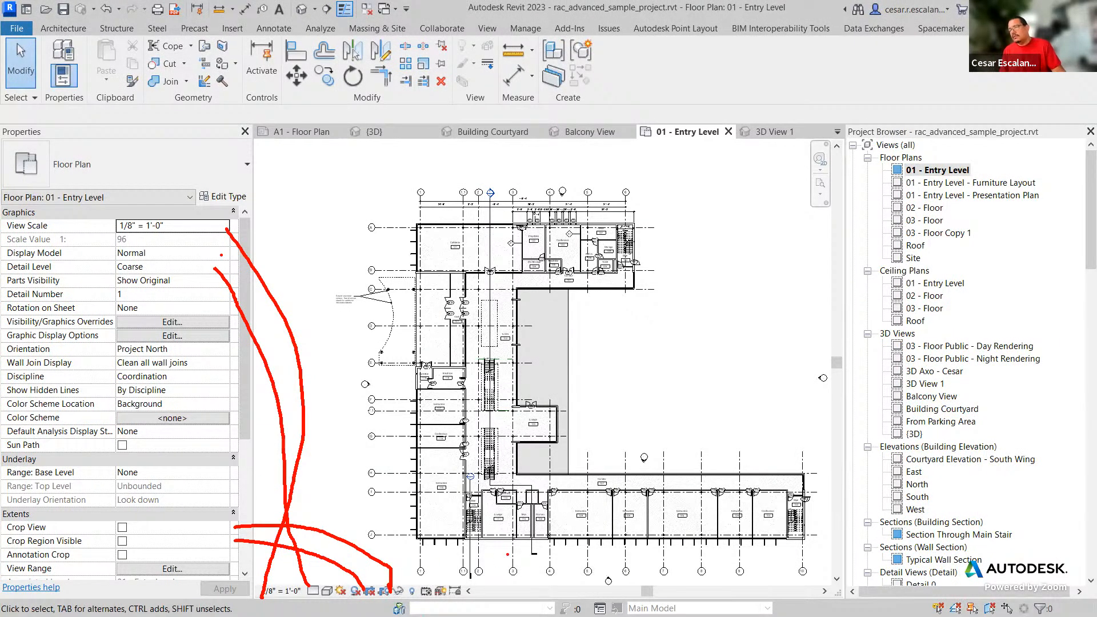
key(Escape)
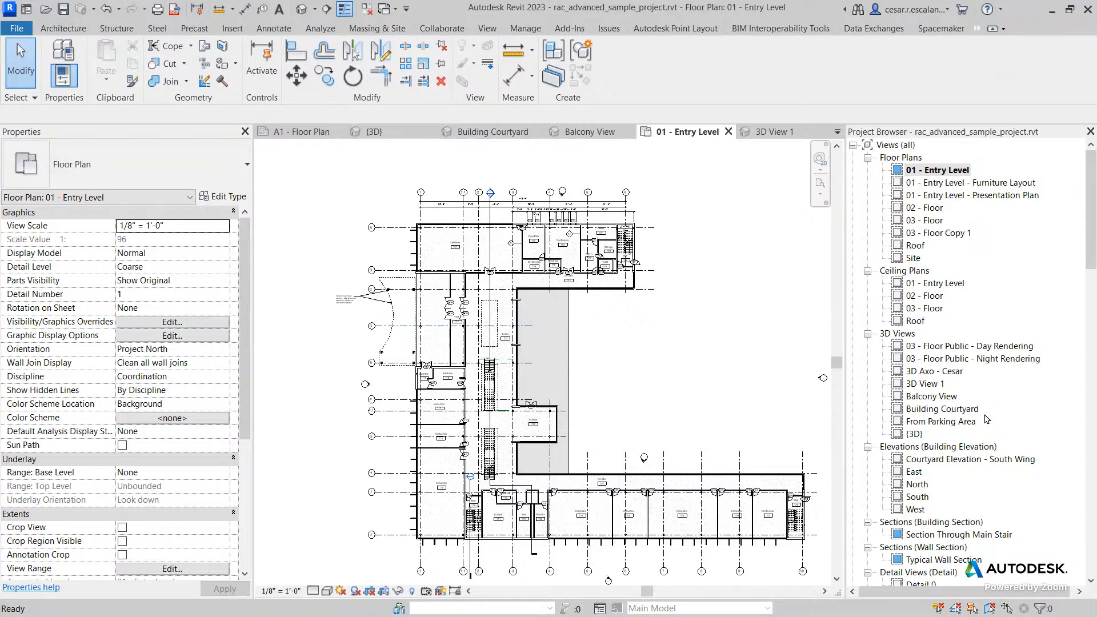
click(279, 591)
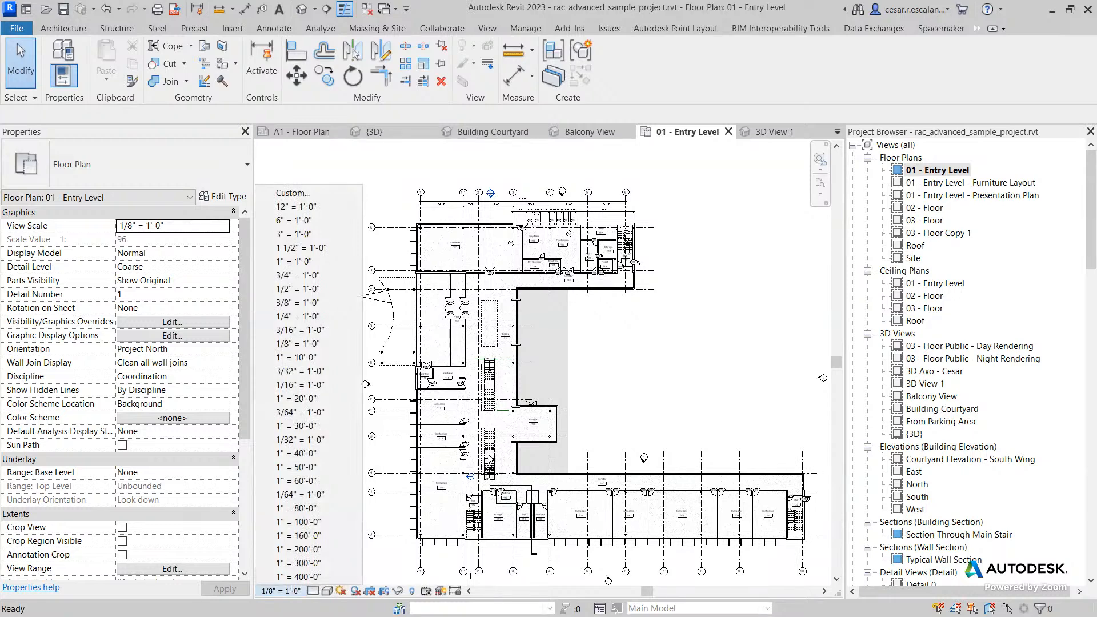
click(748, 255)
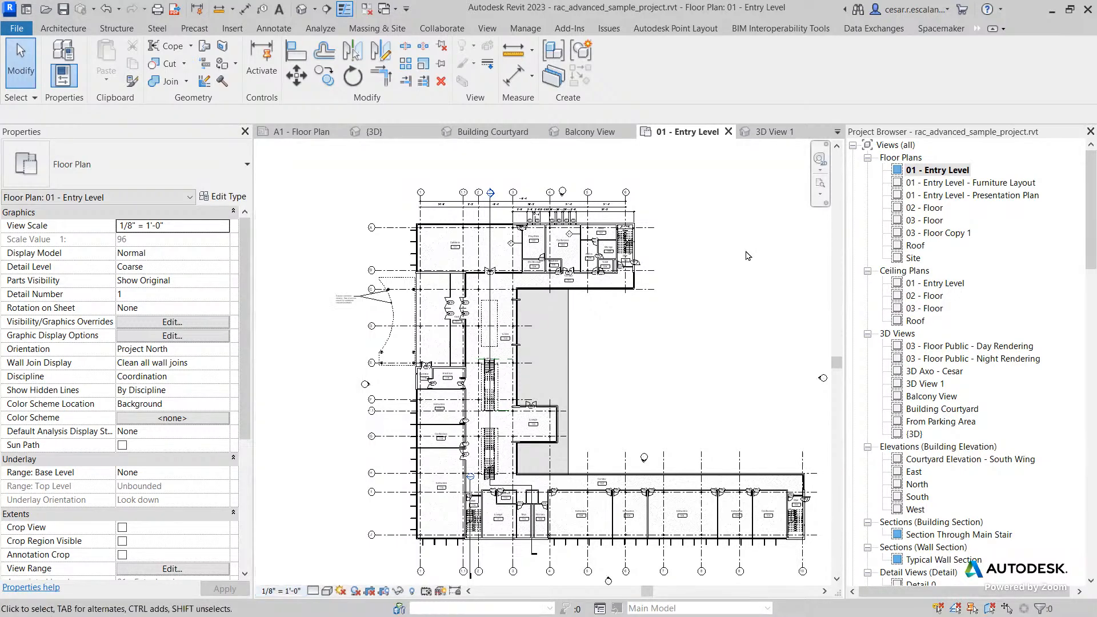
- Look over the Project Units for the Common discipline and dismiss them without changes
click(530, 35)
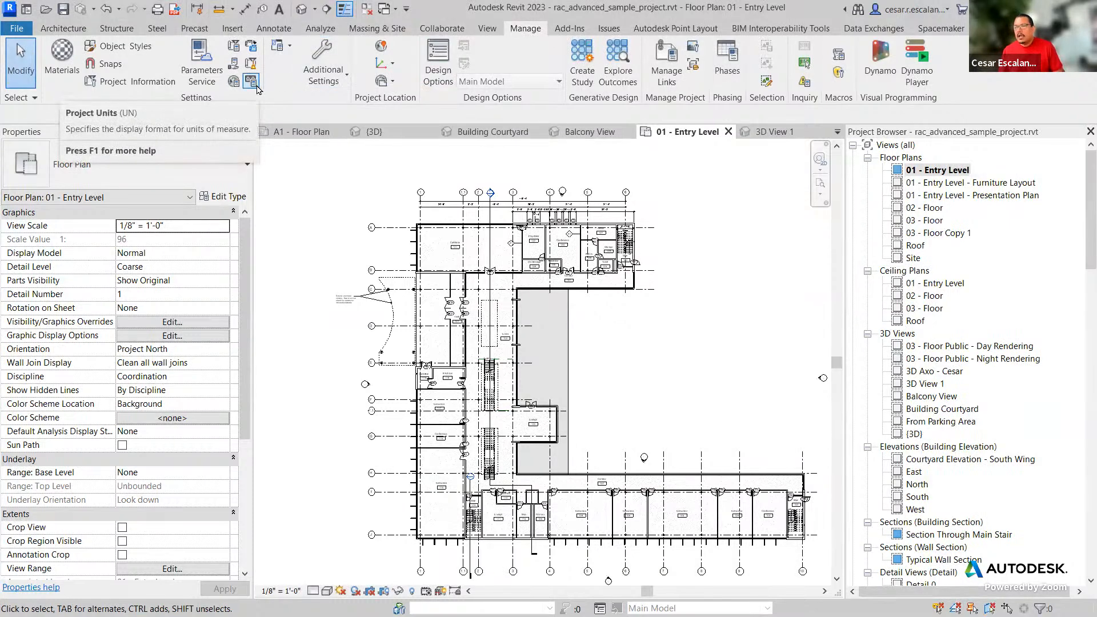
mouse_move(263, 76)
mouse_down()
mouse_move(239, 74)
mouse_move(236, 92)
mouse_move(262, 75)
mouse_up()
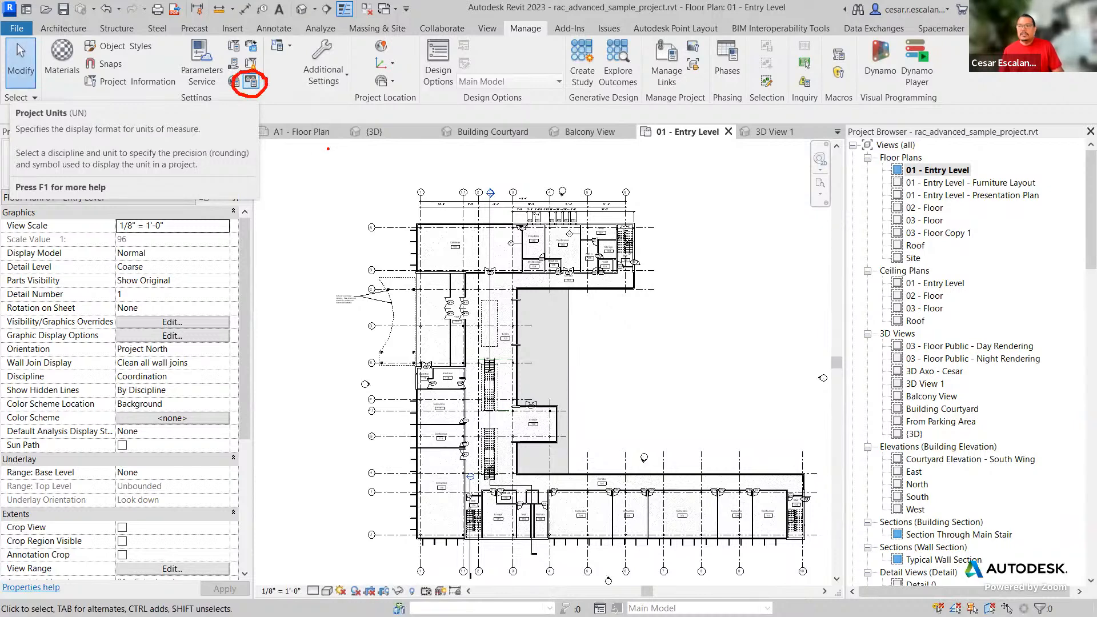
key(Escape)
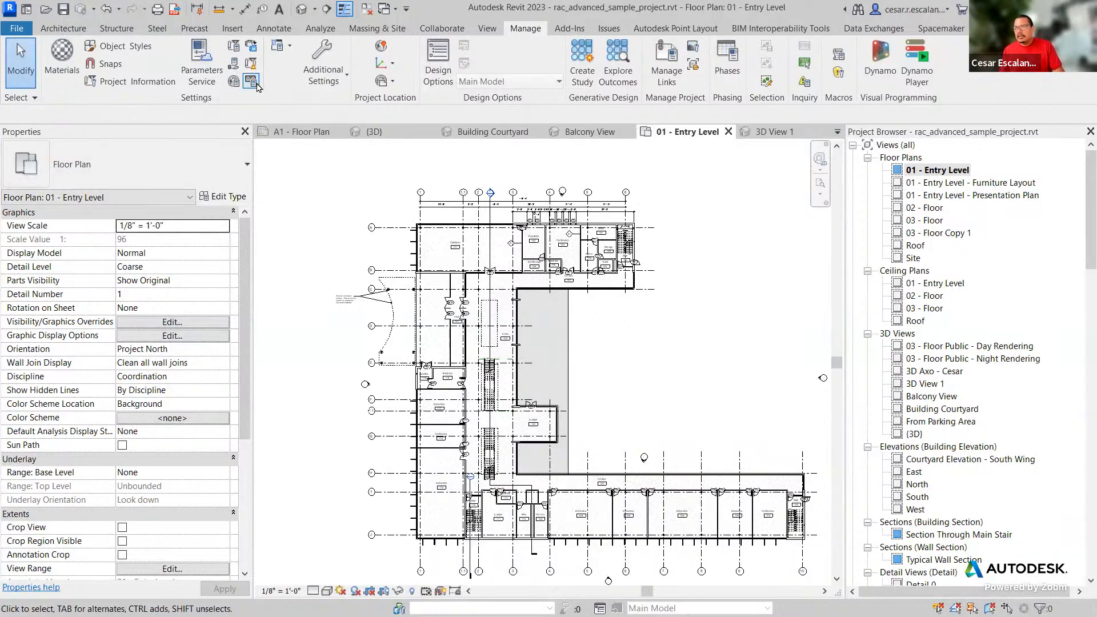
click(256, 85)
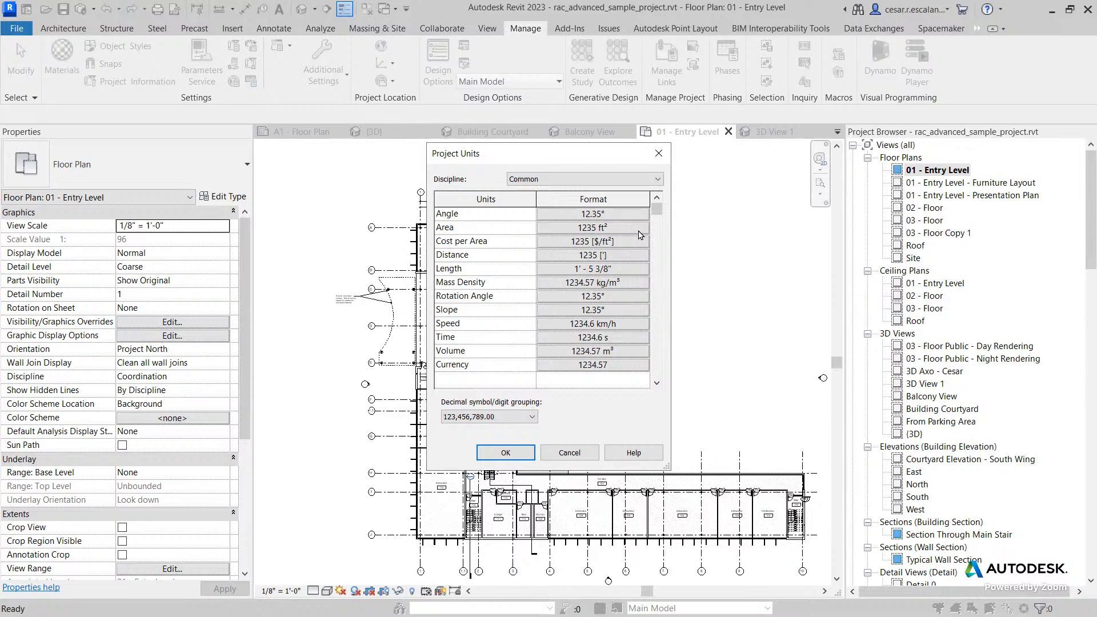
click(570, 452)
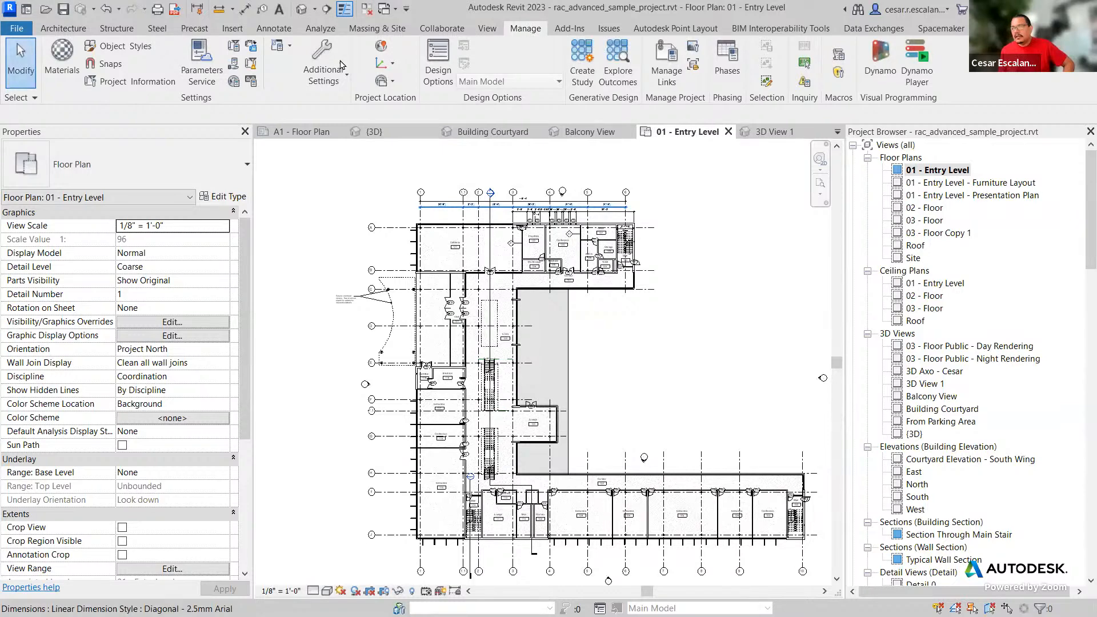
- Review the format settings of the Area, Distance and Length project units, keeping their current values
click(254, 89)
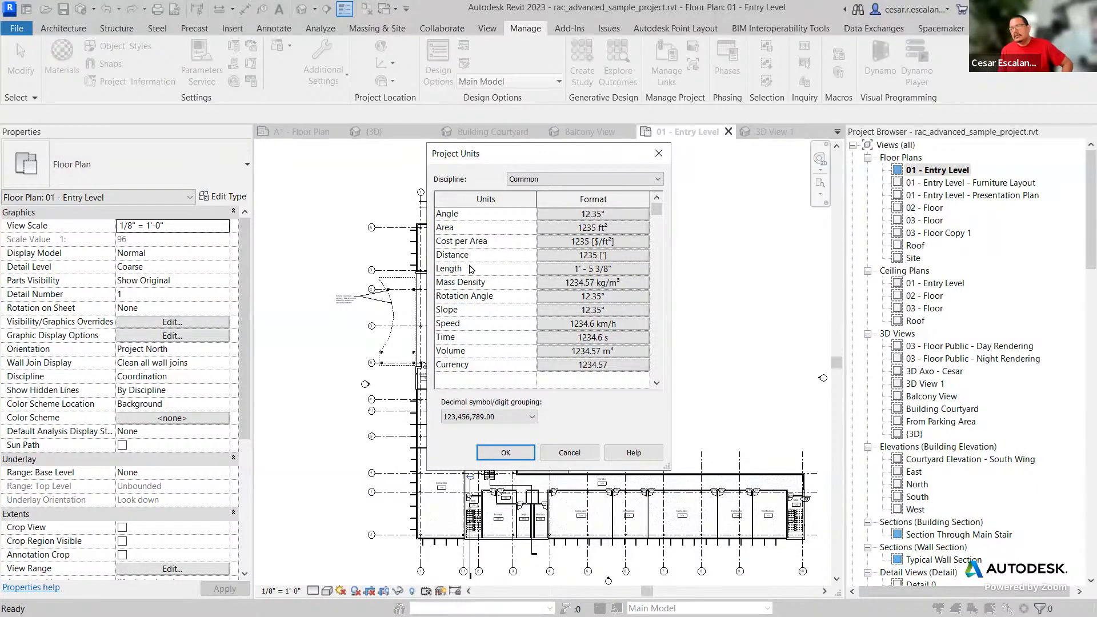
click(610, 229)
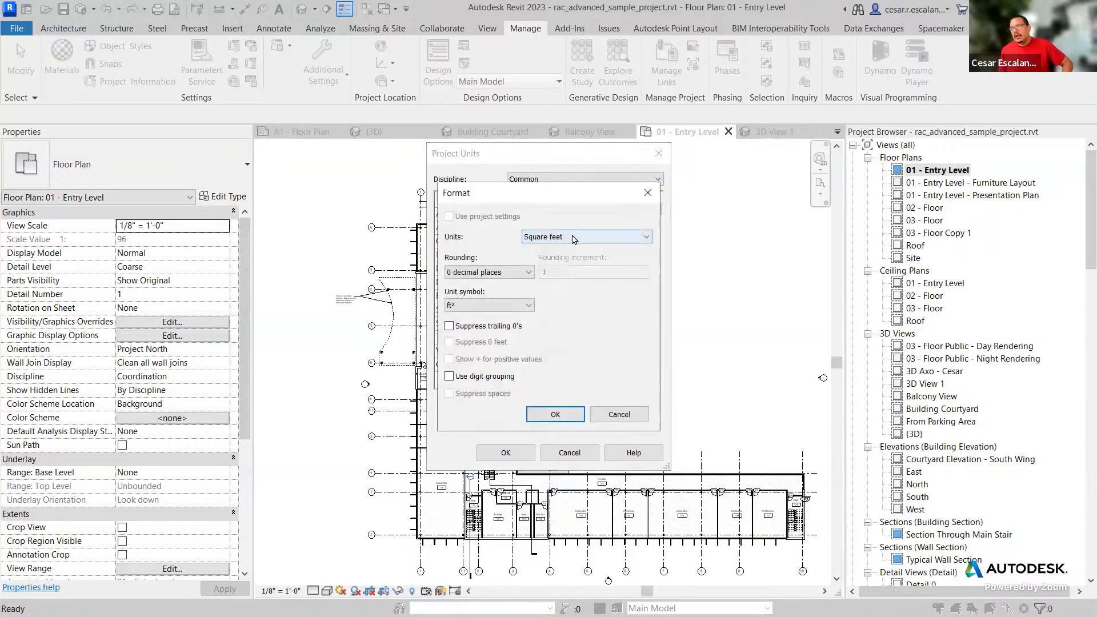
click(568, 414)
click(588, 255)
click(562, 416)
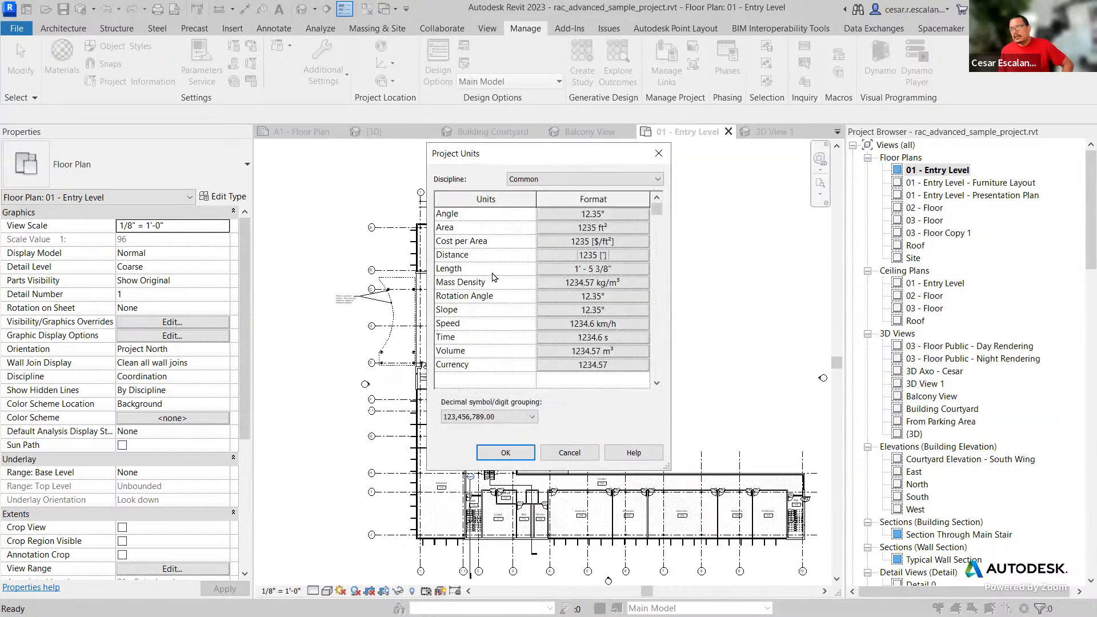
click(589, 271)
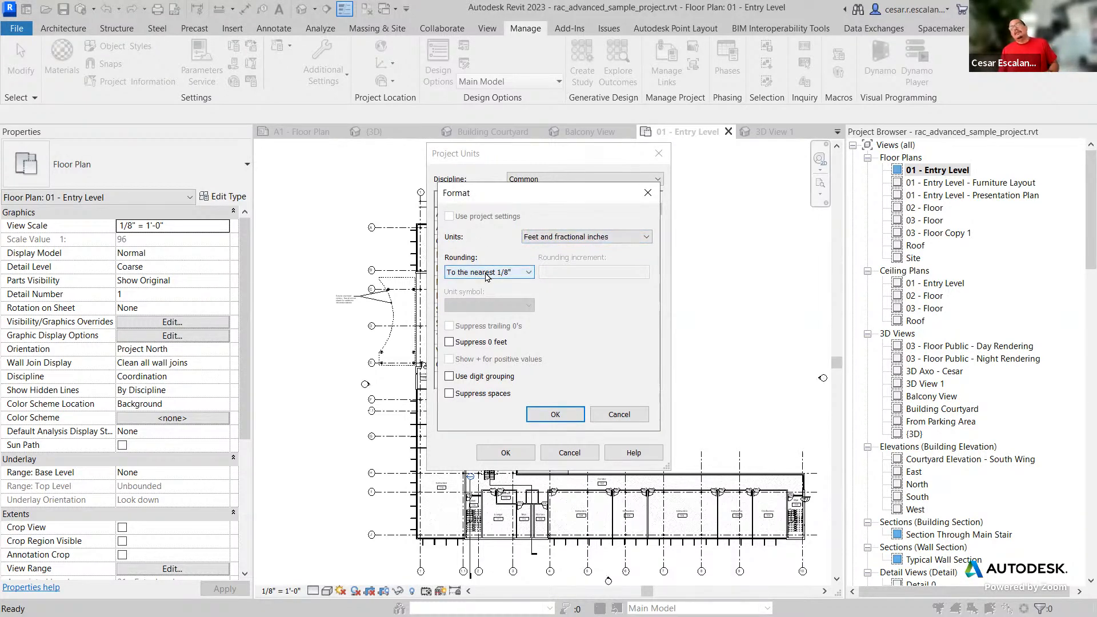
click(555, 415)
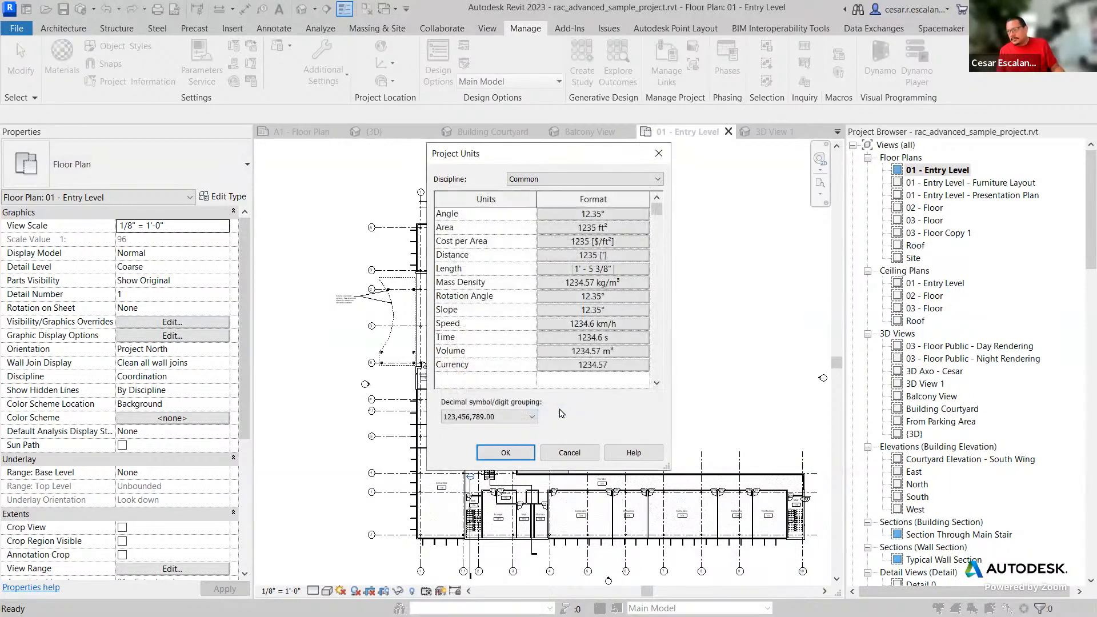
click(505, 453)
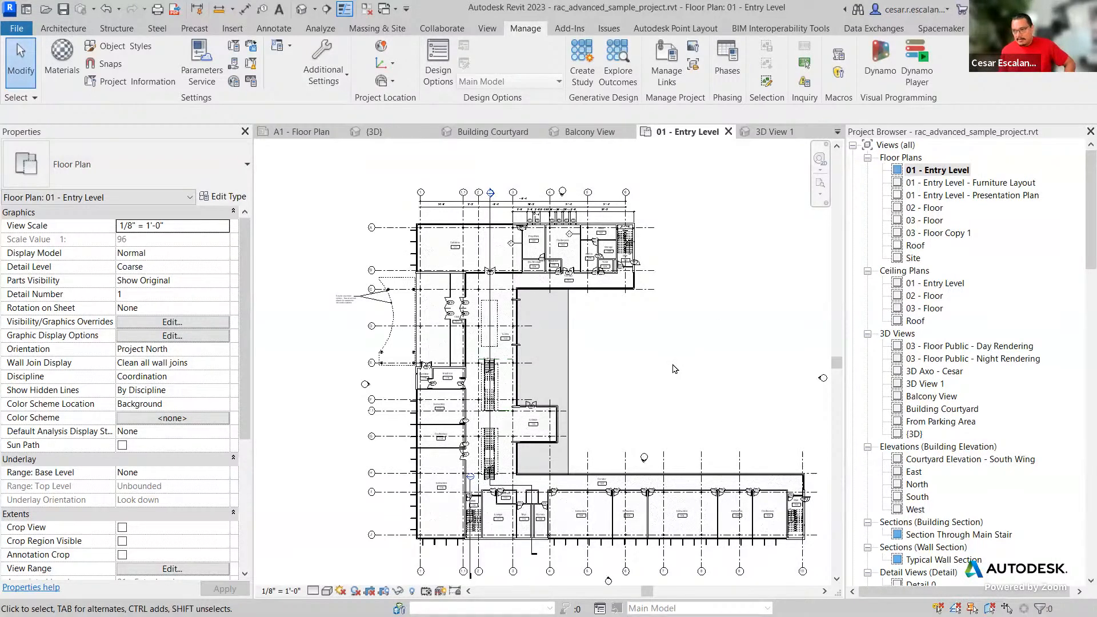
- Inspect the grid dimensions above the Cafeteria between grid lines 1 and 3 up close
scroll(445, 237, up, 5)
middle_drag(346, 209, 345, 308)
scroll(344, 307, up, 1)
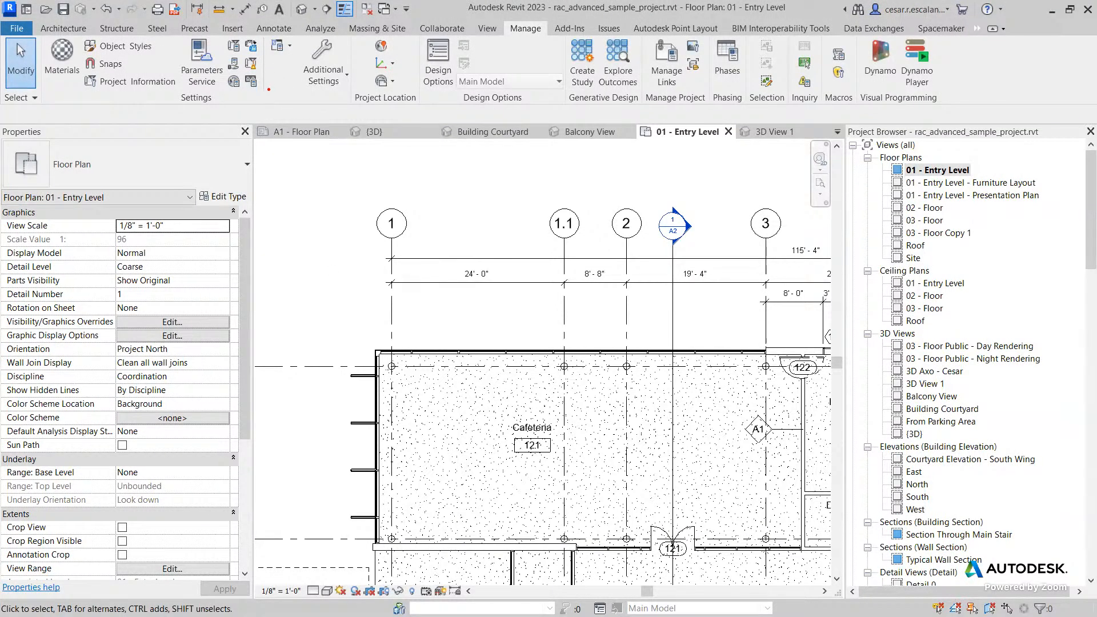
drag(214, 6, 221, 26)
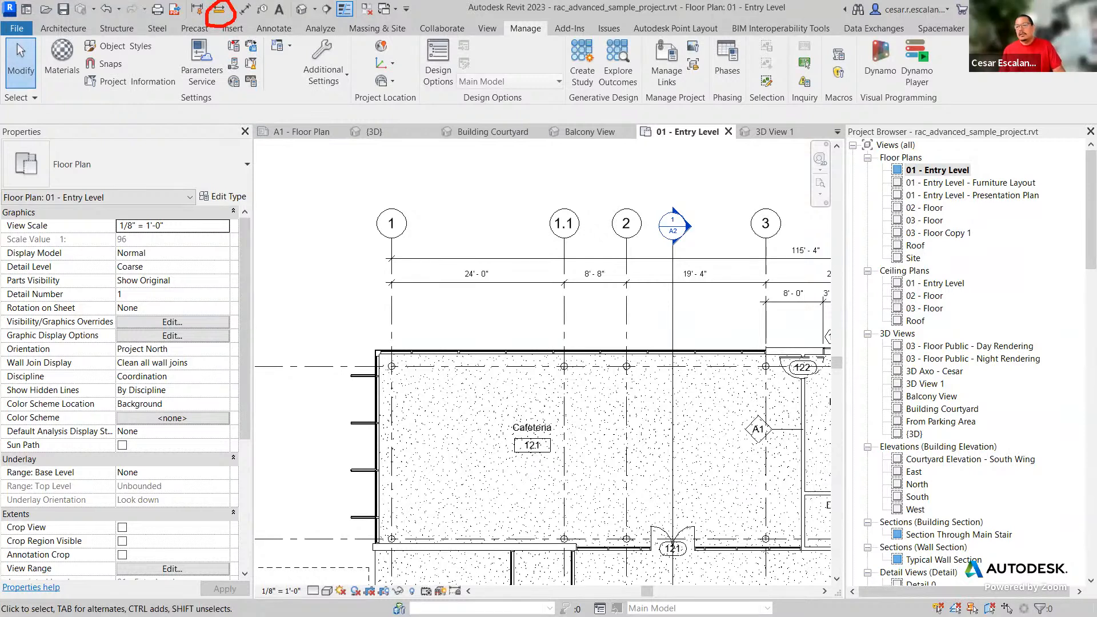
click(240, 73)
text(Measure th)
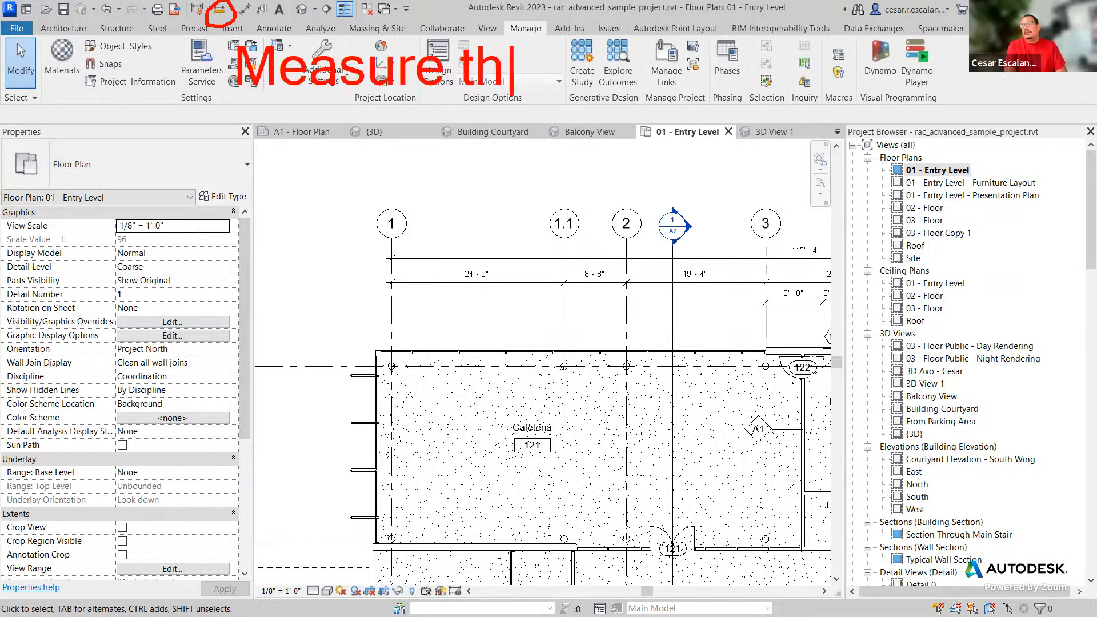
text(e distance betw)
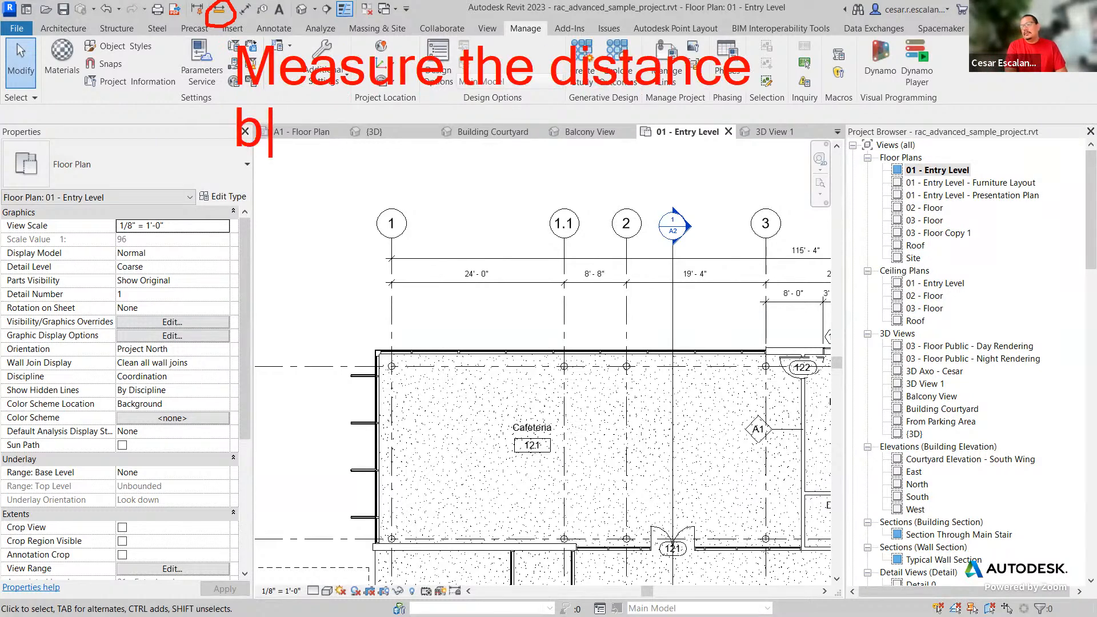
text(een 2 )
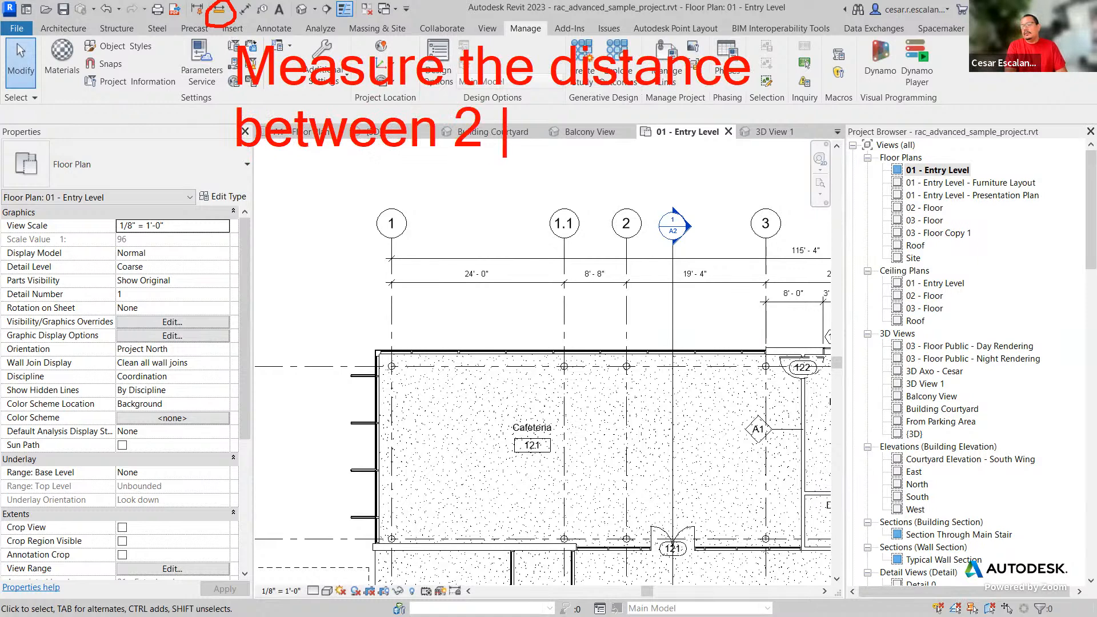
text(parallel)
key(BackSpace)
key(BackSpace)
text(l objet)
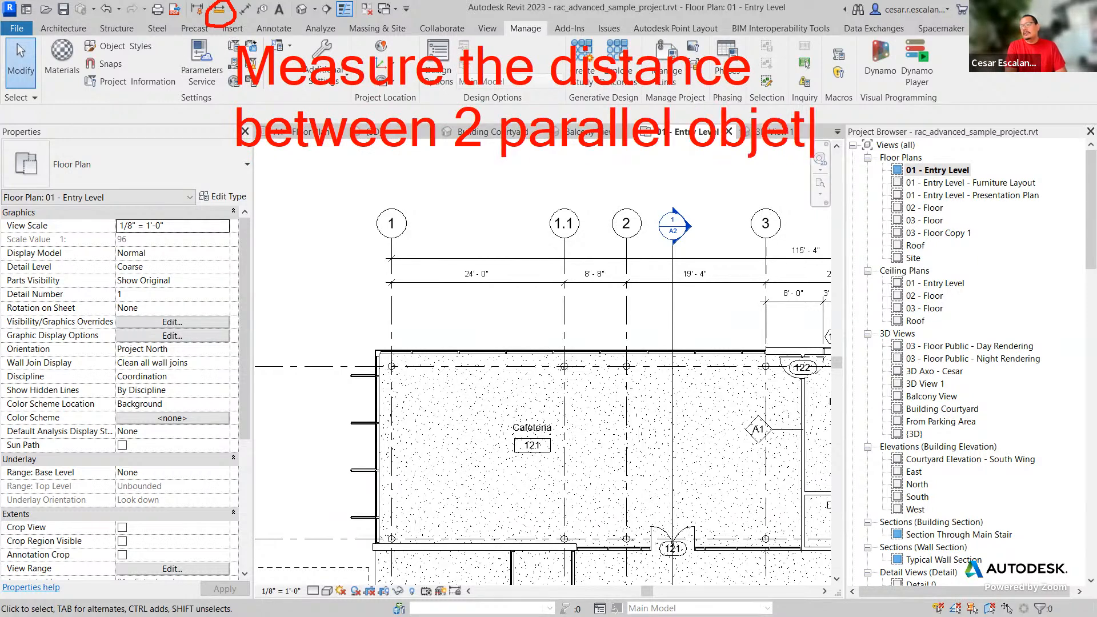
key(BackSpace)
text(cts)
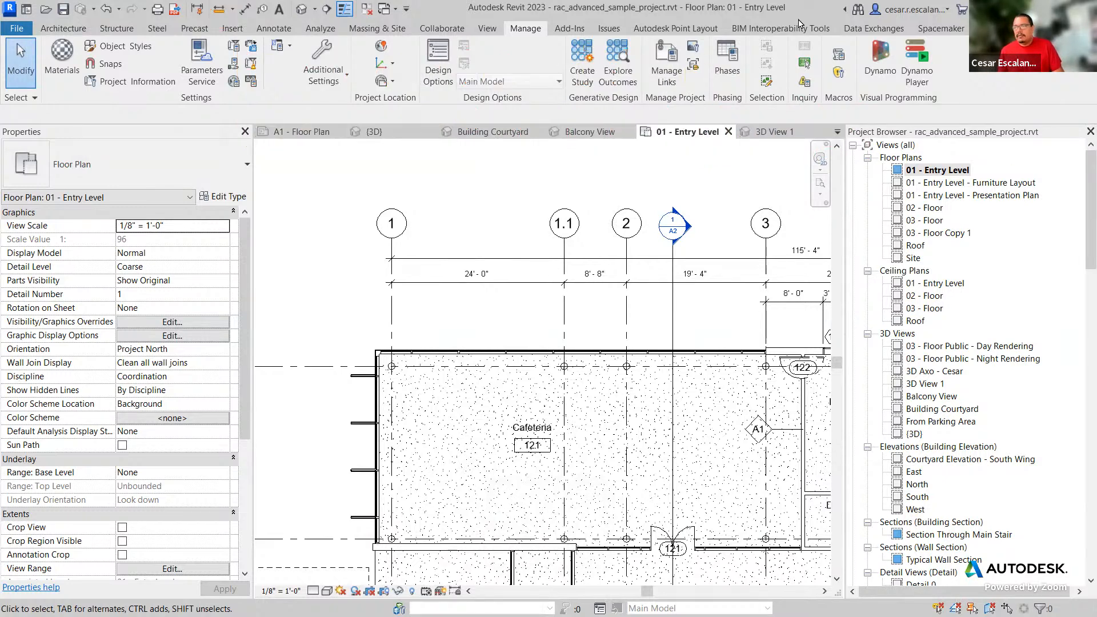
- Measure the distance between grid lines 1 and 1.1 above the Cafeteria
click(219, 11)
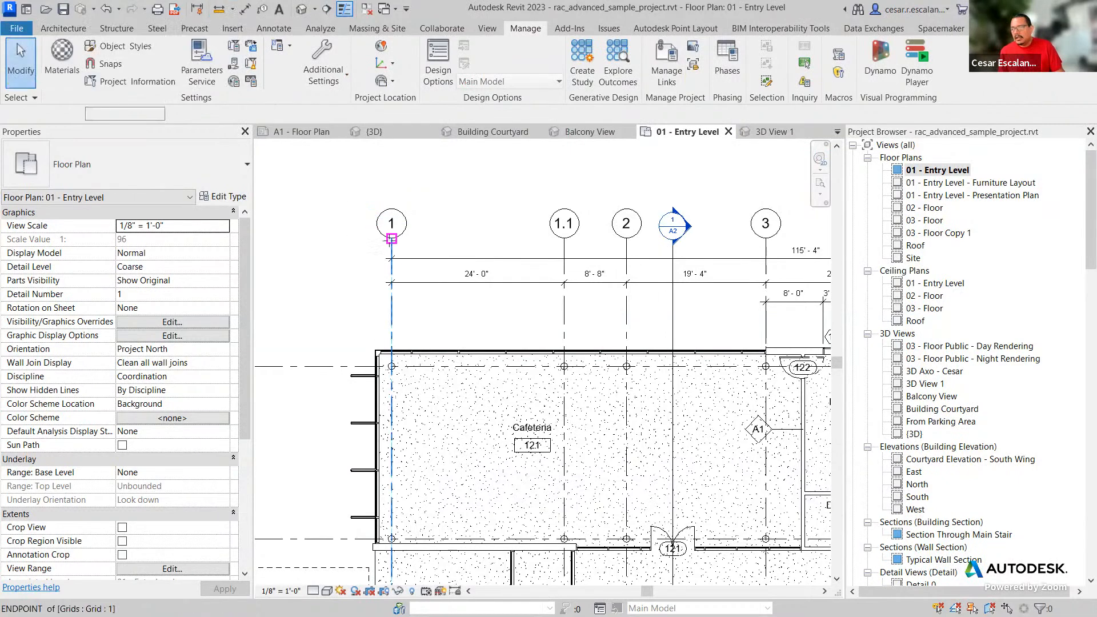
click(391, 246)
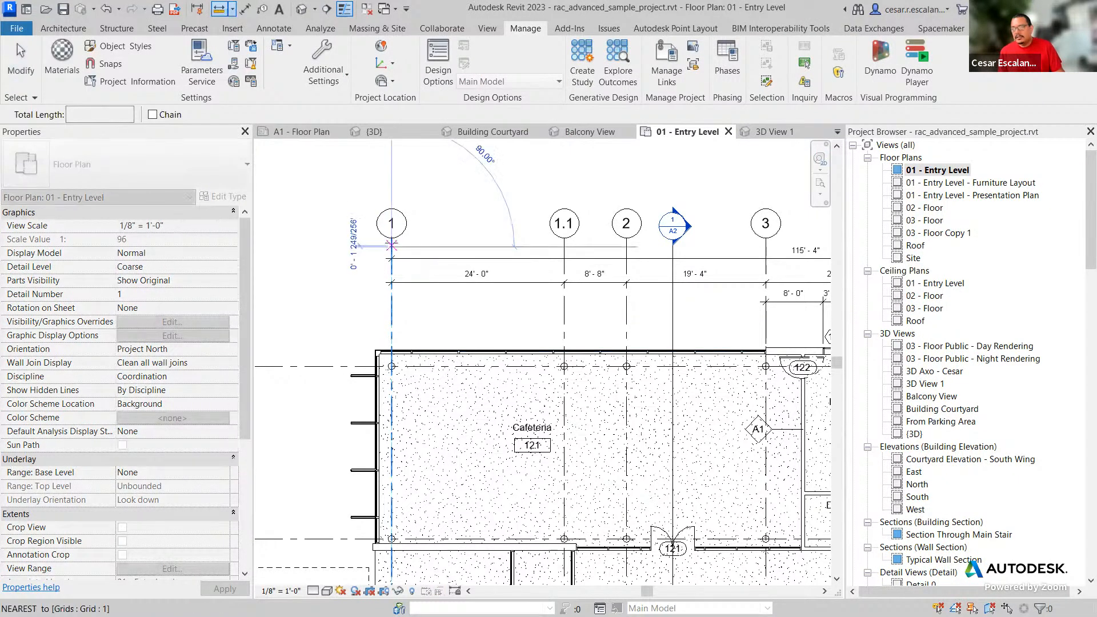
click(564, 247)
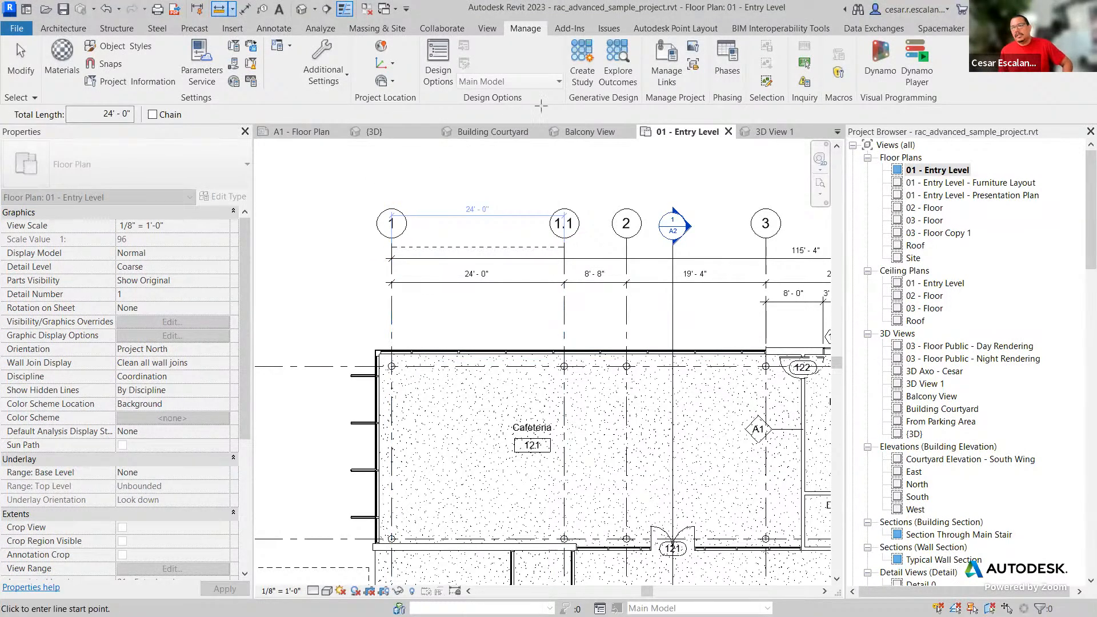
- Measure the diameter of the round column where grid lines 1 and A cross in the Cafeteria corner
scroll(412, 395, up, 4)
scroll(349, 317, up, 2)
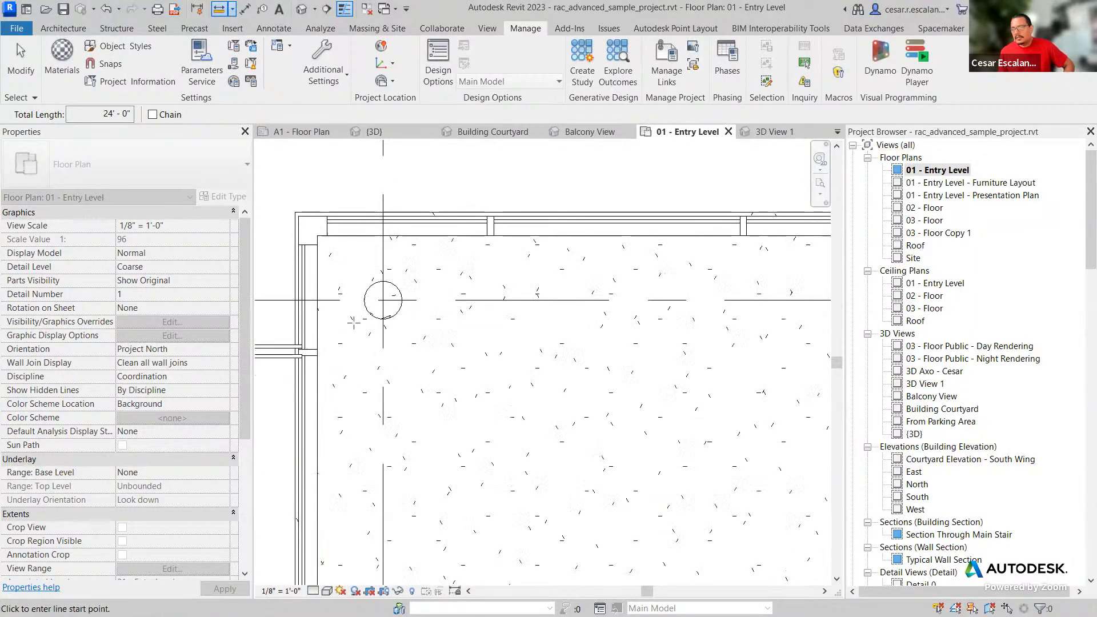
click(364, 300)
click(402, 300)
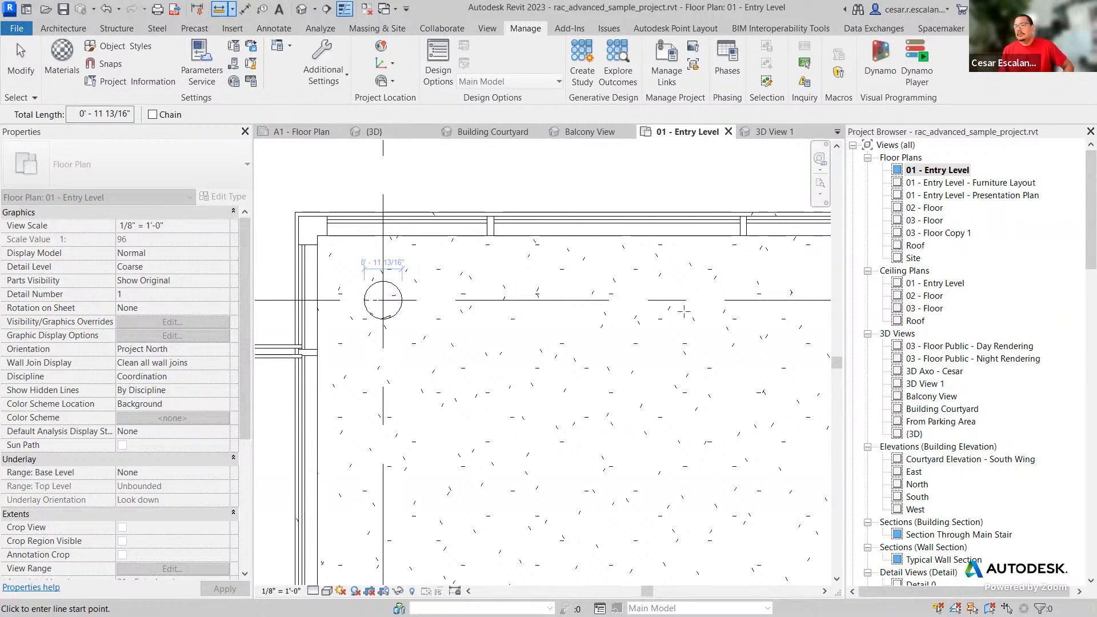
- Measure the depth of a mullion in the Cafeteria's exterior wall along grid A and end the measurement
scroll(466, 228, up, 5)
click(498, 258)
click(498, 192)
click(499, 194)
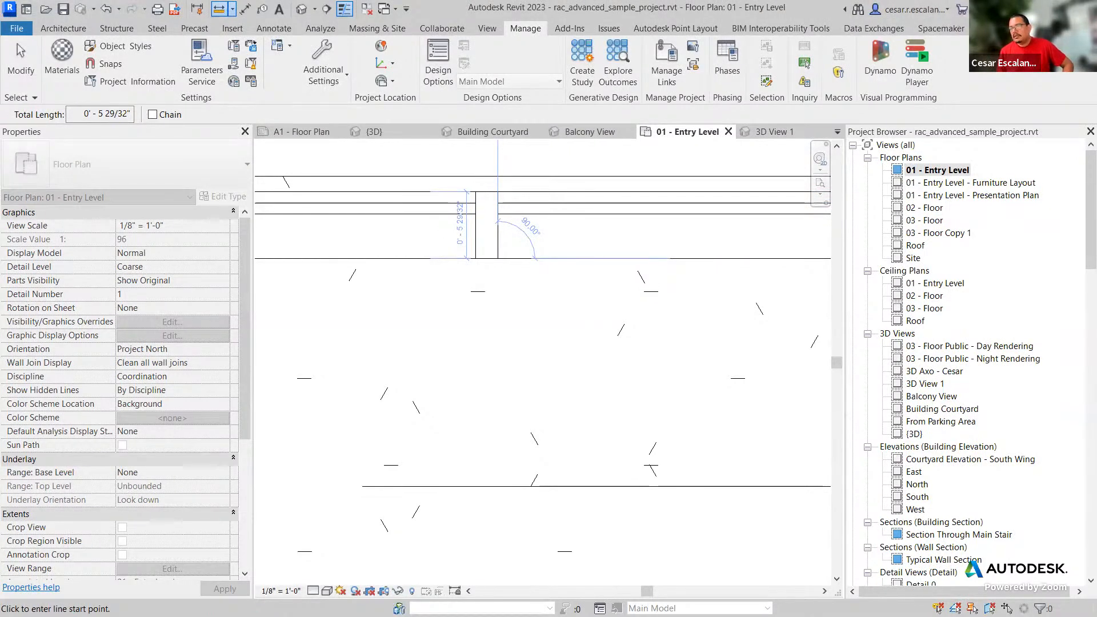
scroll(557, 368, down, 5)
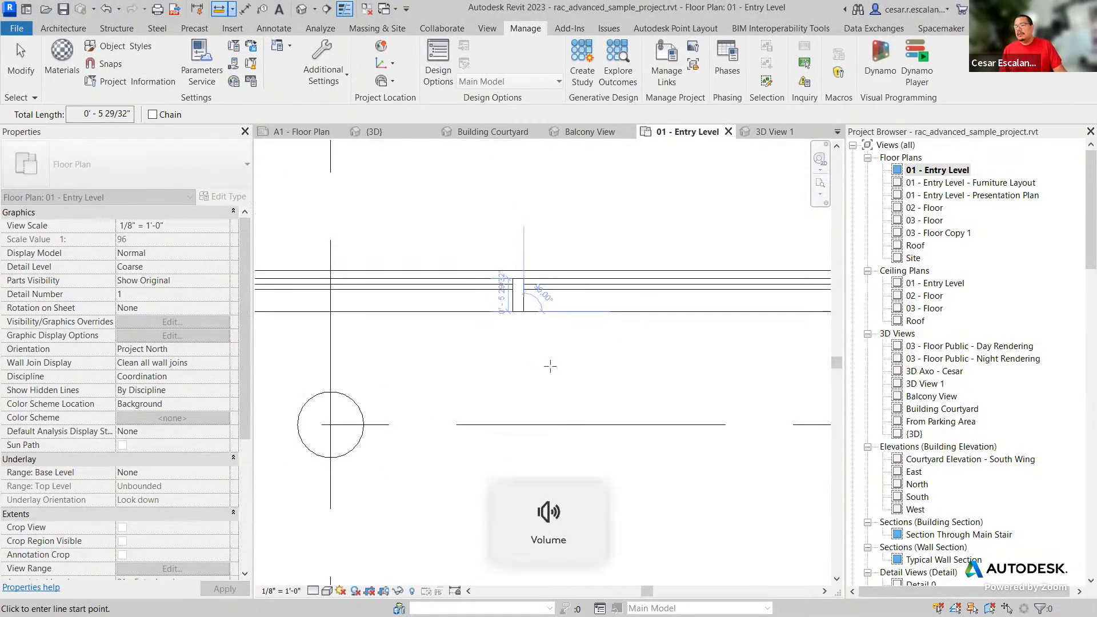
key(Escape)
scroll(457, 417, down, 3)
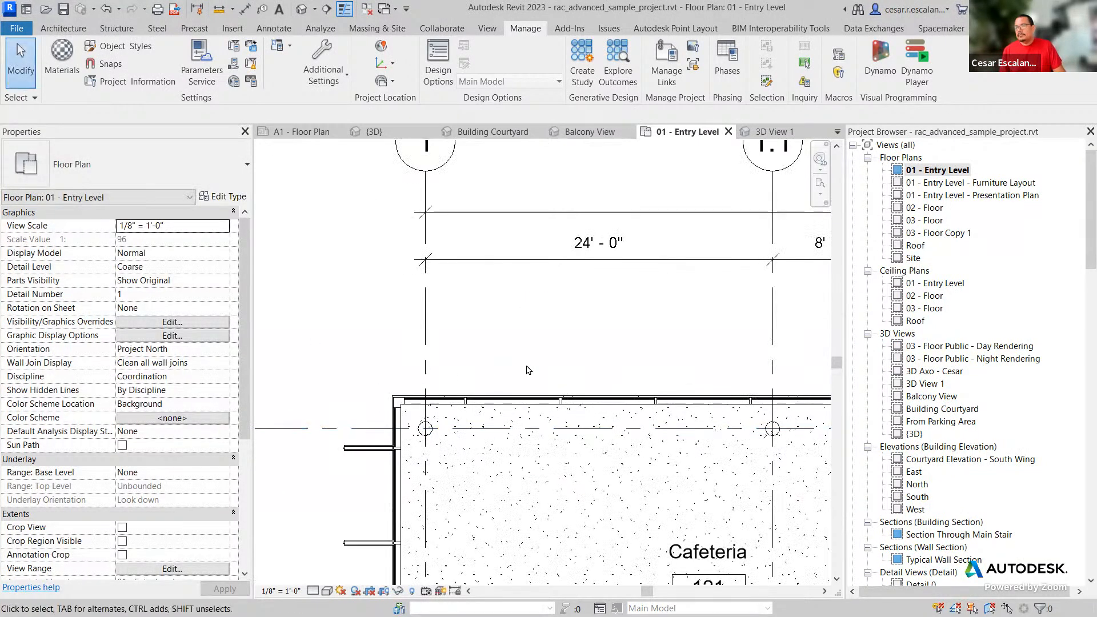
- Measure the diagonal distance across the Cafeteria corner, past the column, from the side wall mullion to the nearest mullion on the grid A wall
click(219, 9)
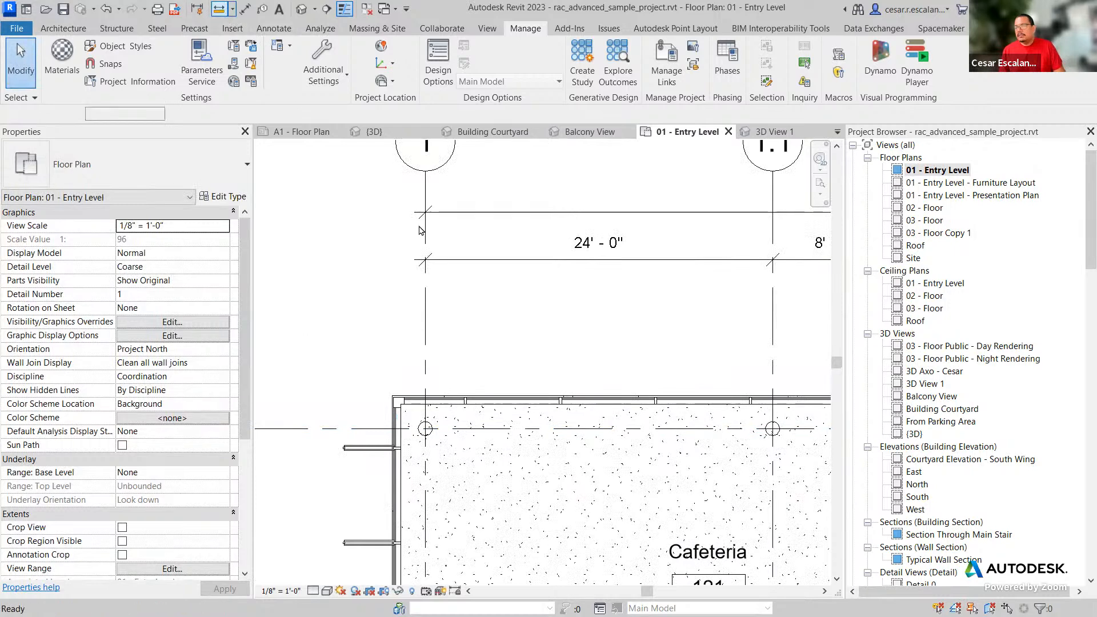
scroll(434, 465, up, 3)
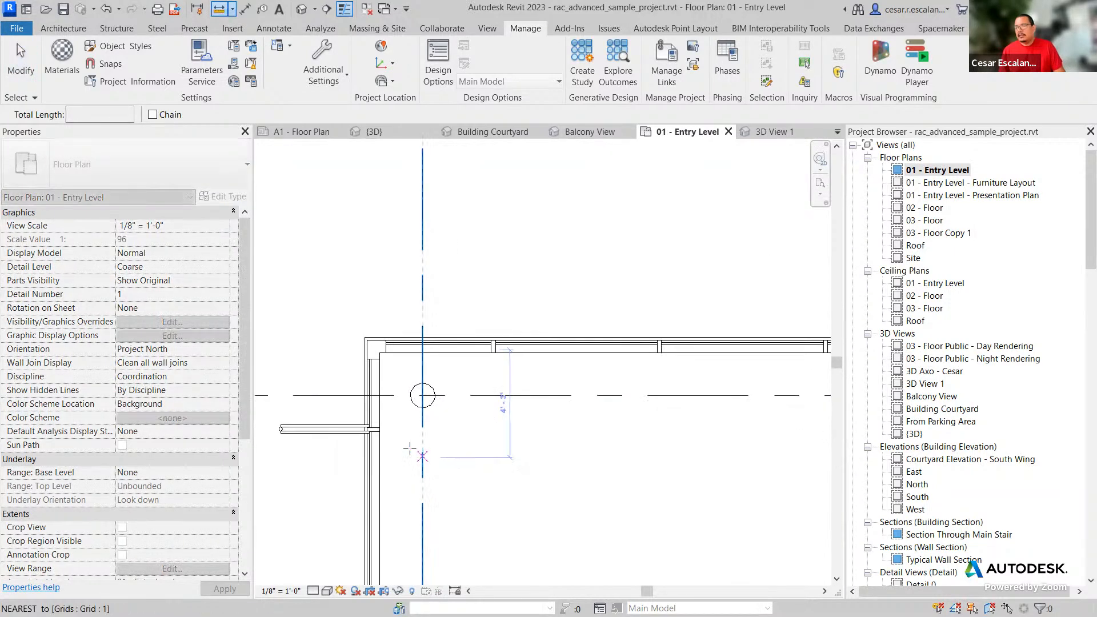
click(380, 428)
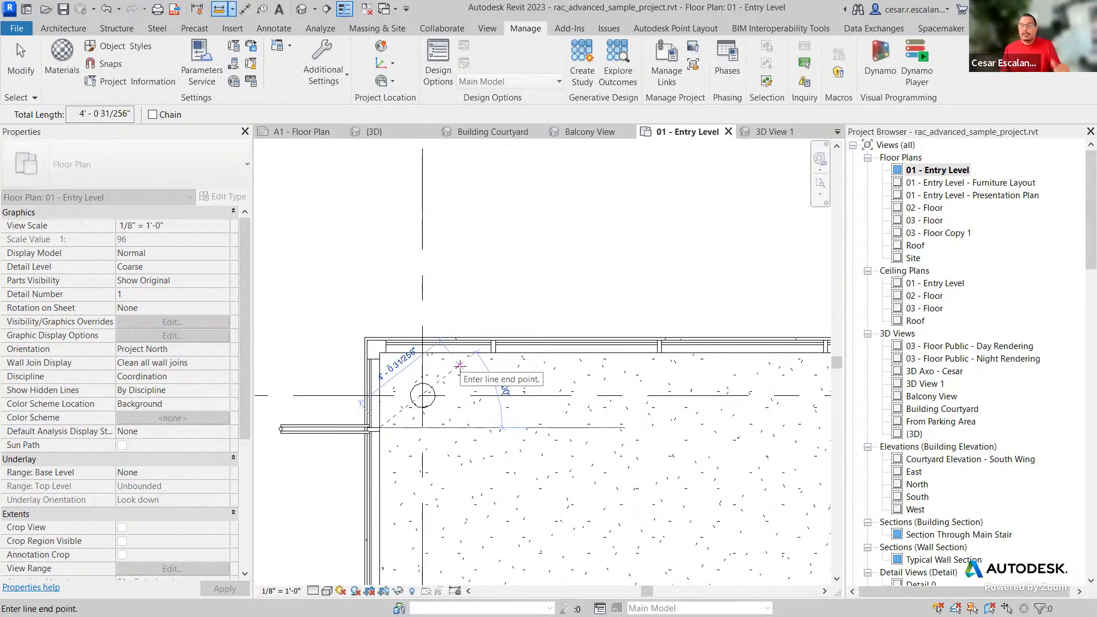
scroll(380, 423, up, 2)
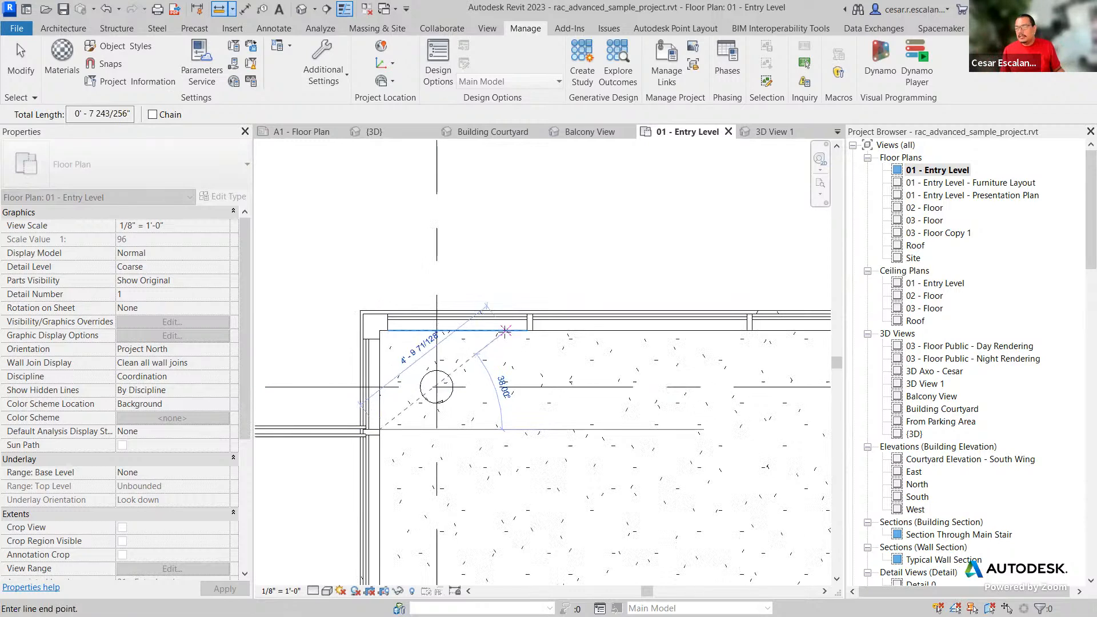
click(527, 330)
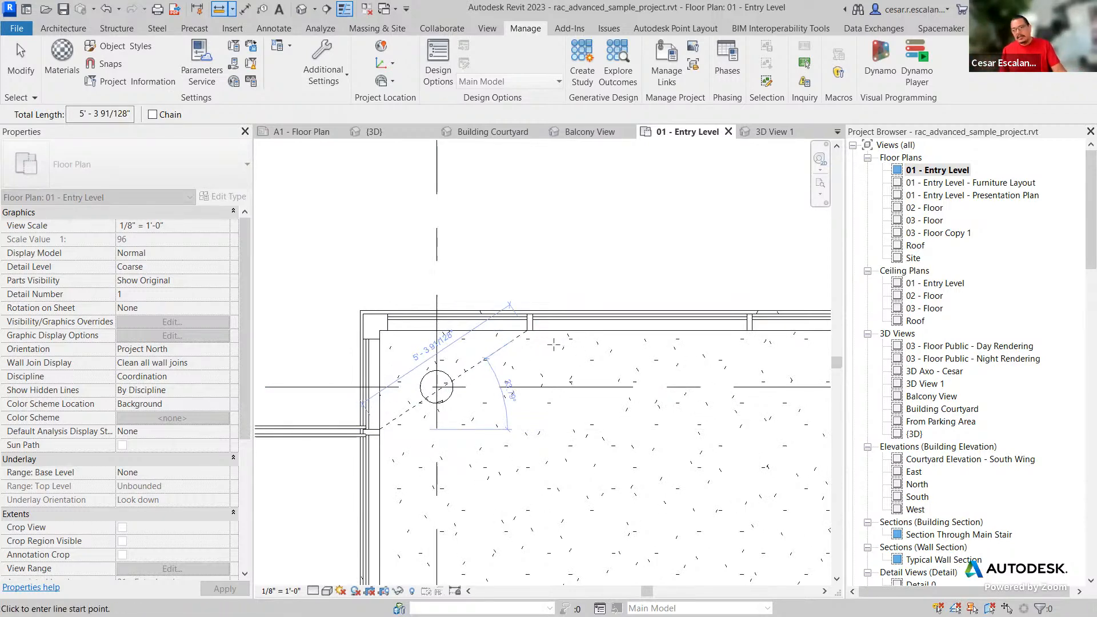
scroll(526, 347, down, 5)
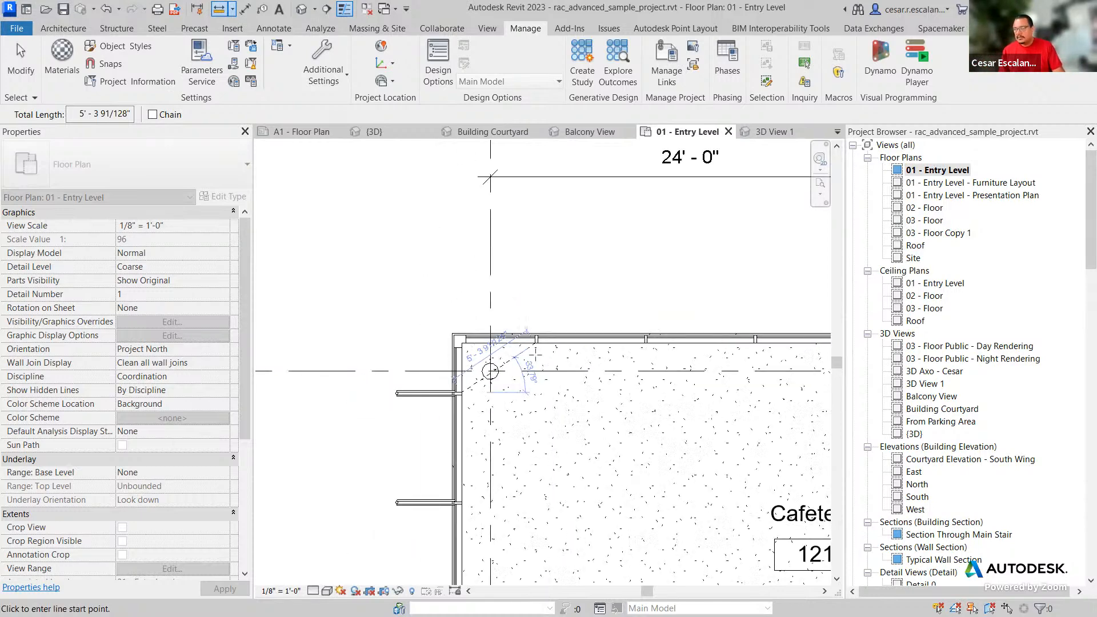
key(Escape)
key(Escape)
- Measure the spacing between the first two fins projecting outside the Cafeteria wall beside grid line 1
scroll(468, 342, down, 1)
click(219, 9)
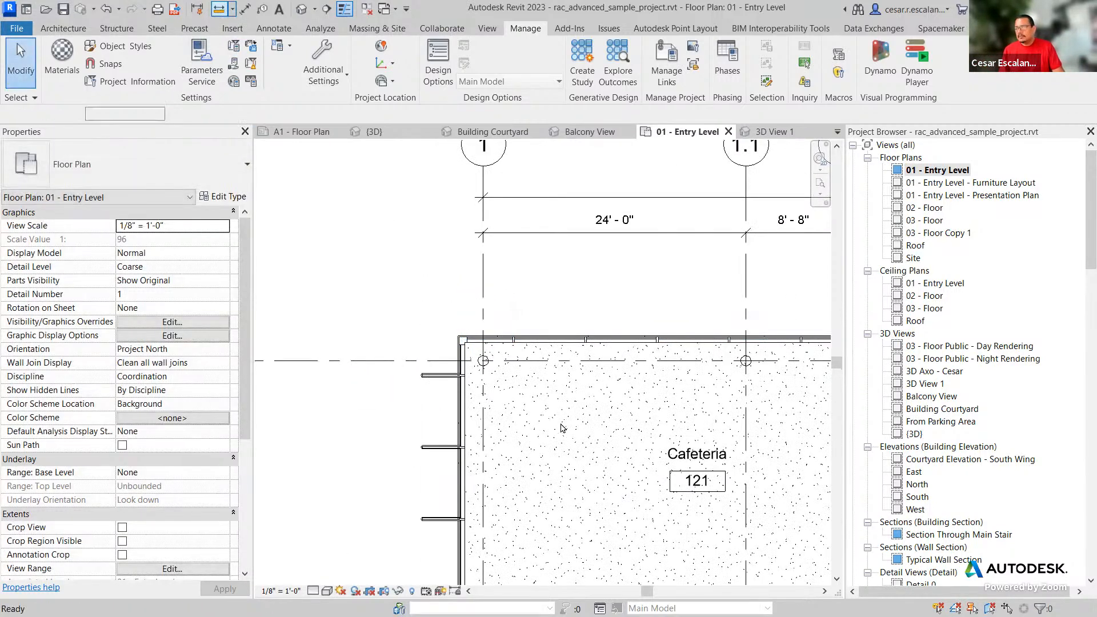
click(427, 448)
click(429, 376)
scroll(520, 387, down, 2)
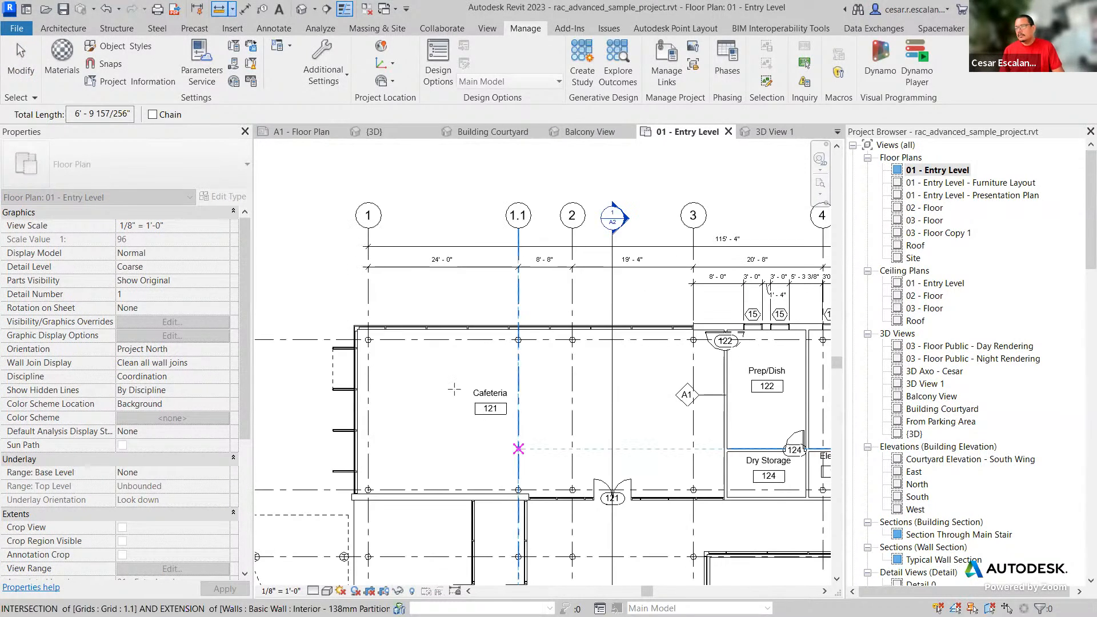
scroll(508, 413, down, 3)
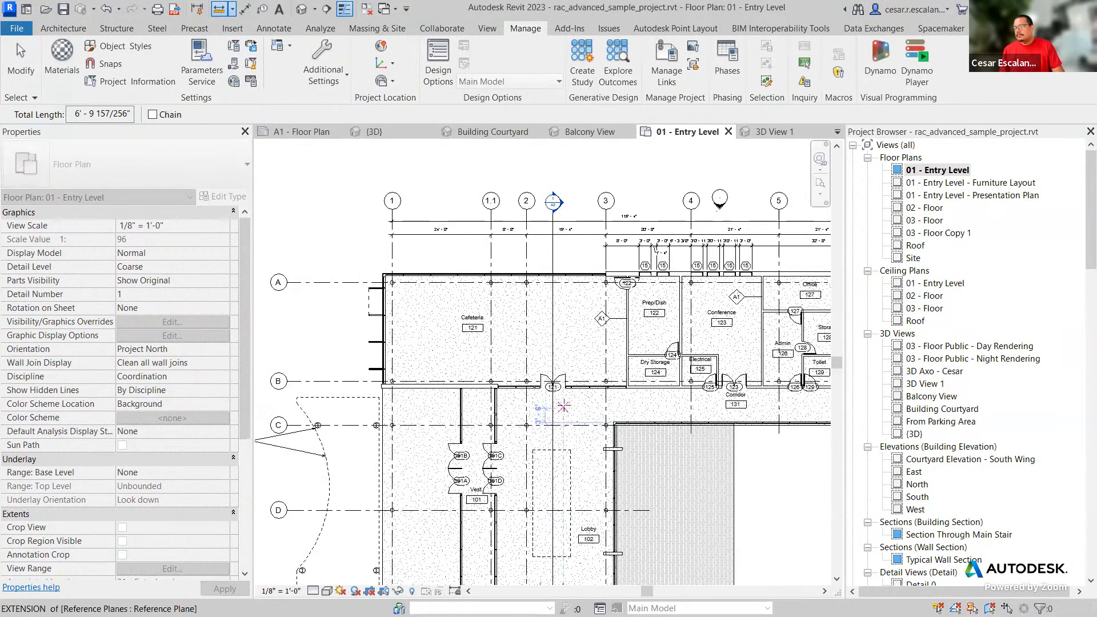
key(Escape)
key(Escape)
scroll(434, 355, down, 2)
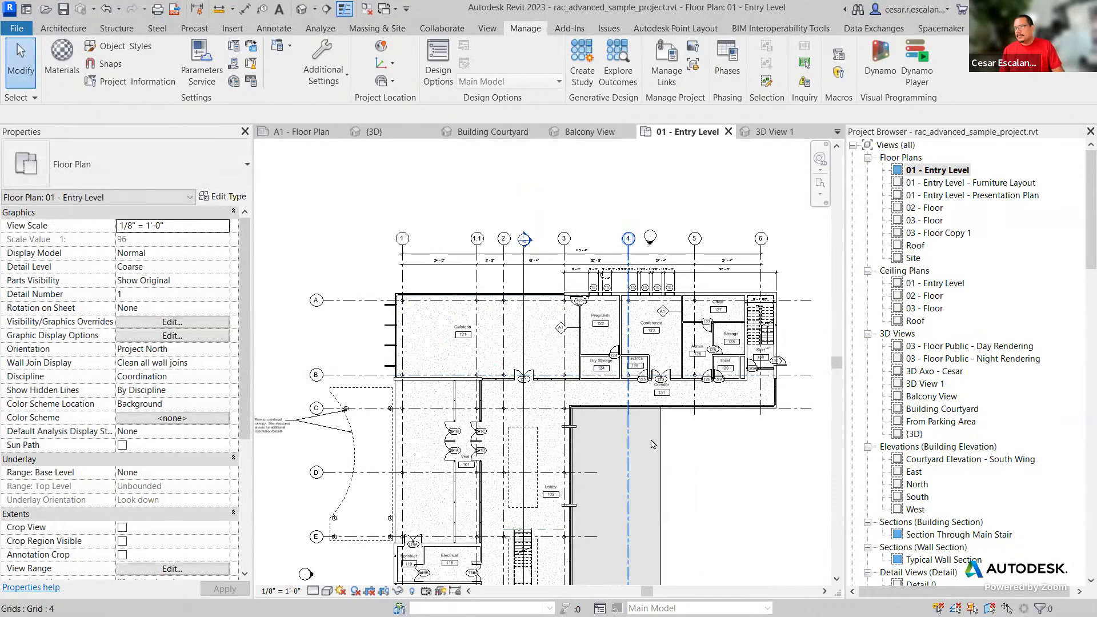
middle_drag(743, 472, 631, 448)
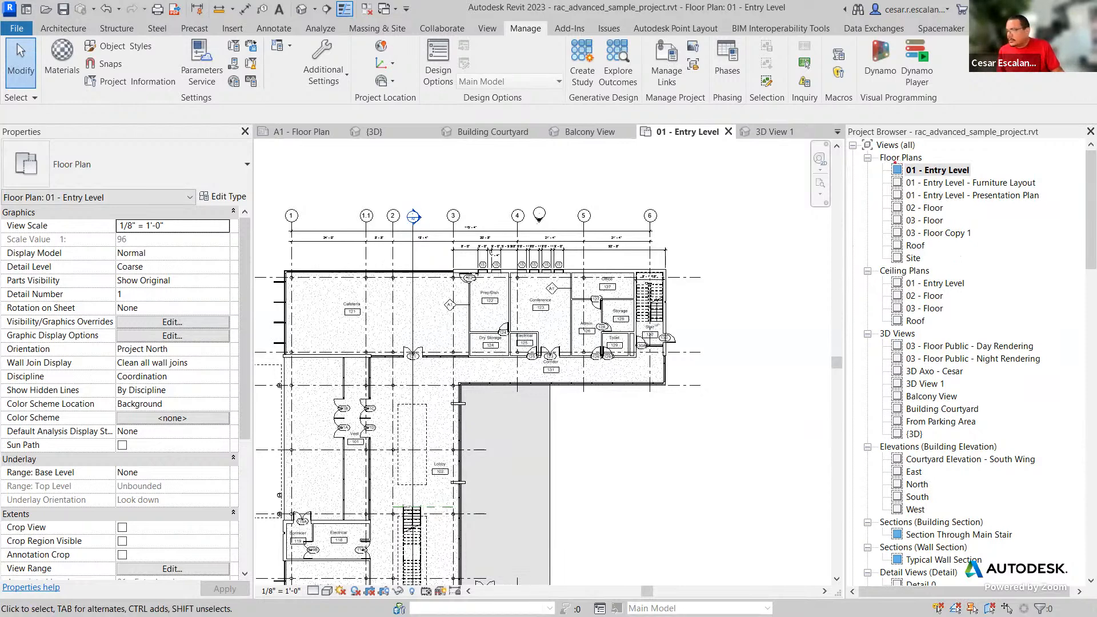
drag(884, 157, 917, 280)
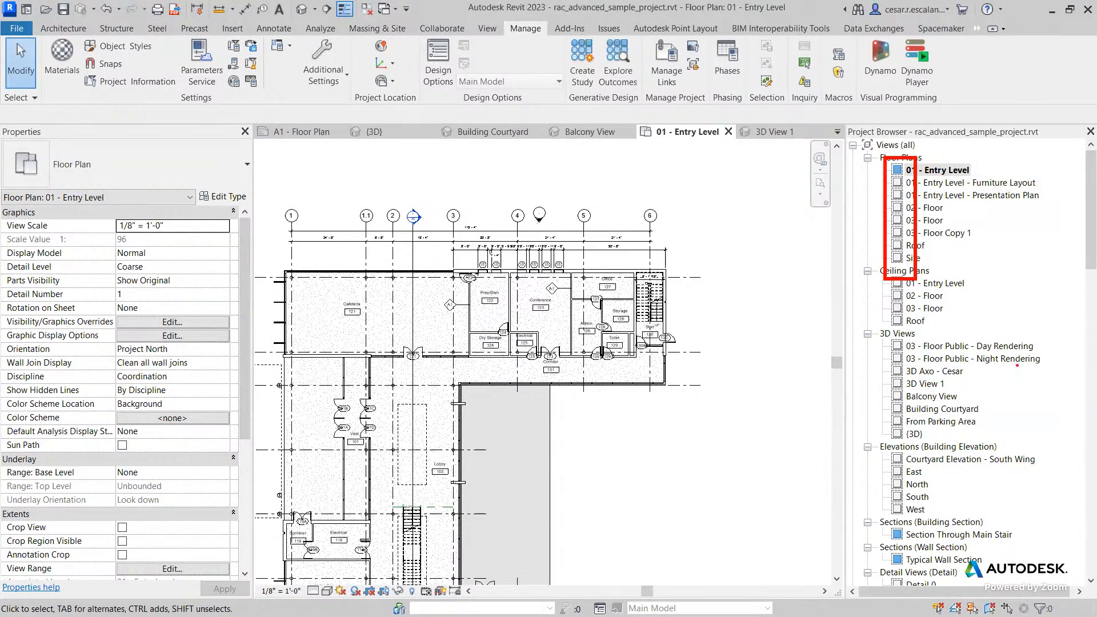
key(Escape)
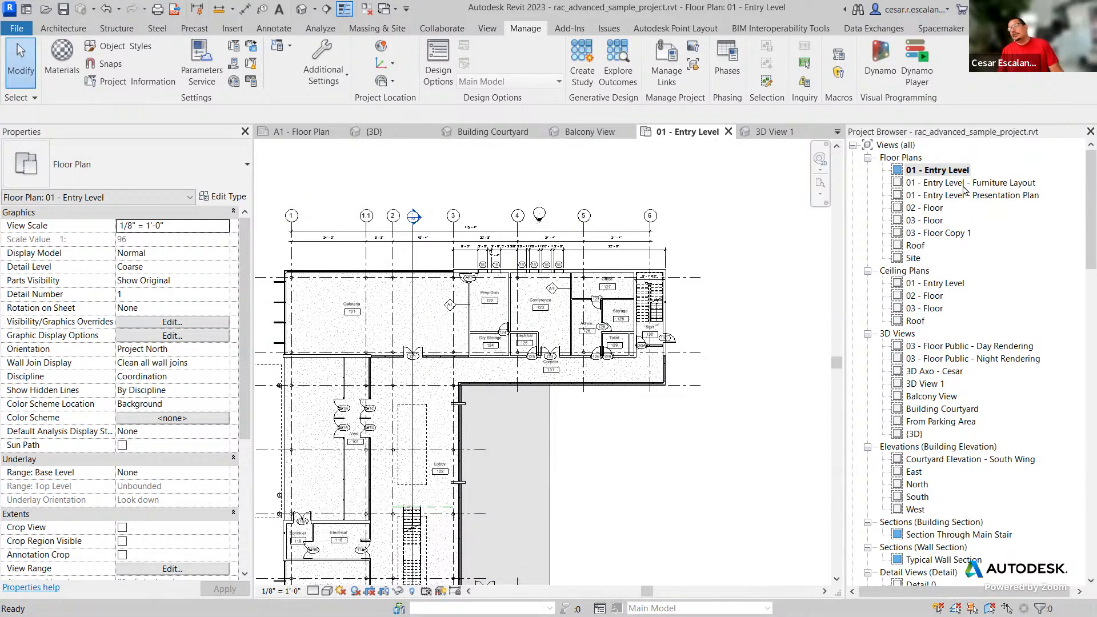
- Look through the view types in the Project Browser, from Floor Plans down to Area Plans and Schedules, and return to the 01 - Entry Level floor plan
scroll(920, 386, down, 4)
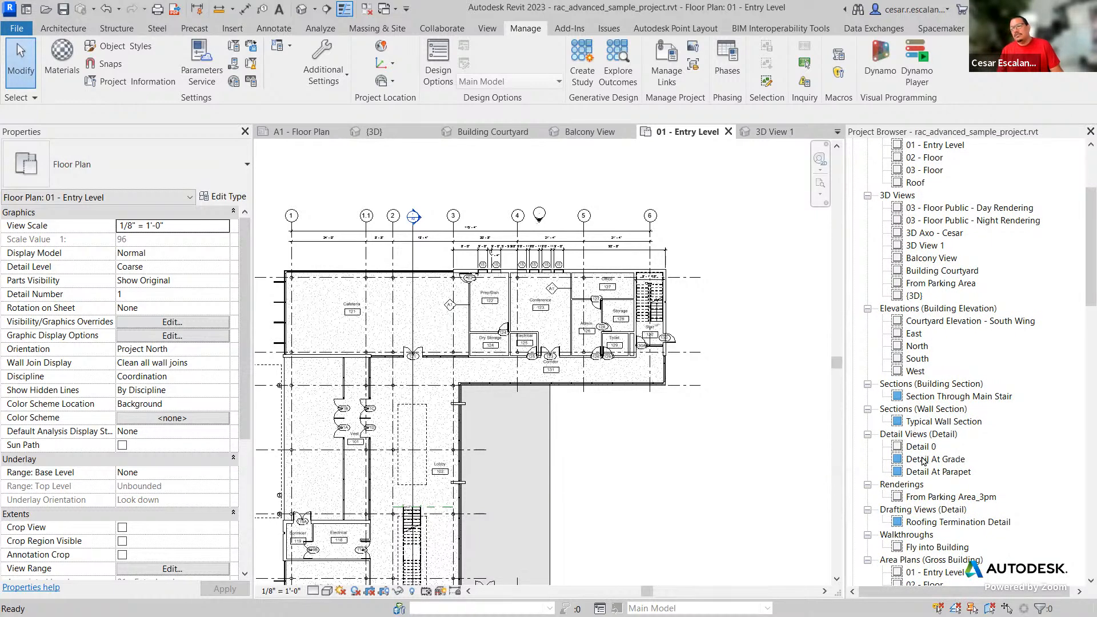
scroll(922, 460, down, 2)
scroll(926, 437, down, 4)
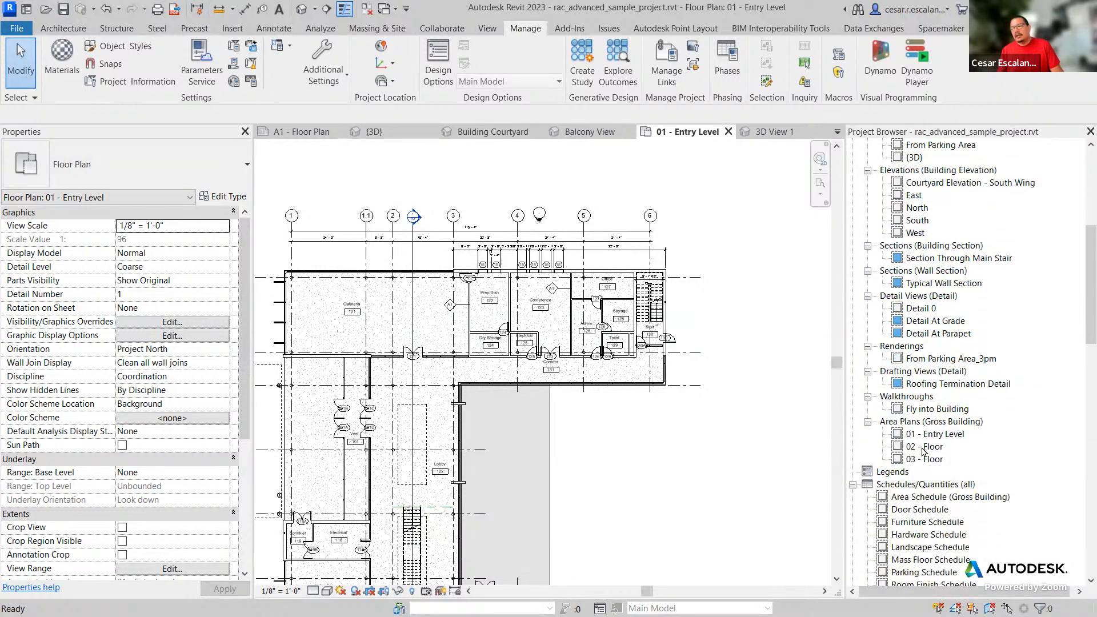
scroll(925, 437, up, 9)
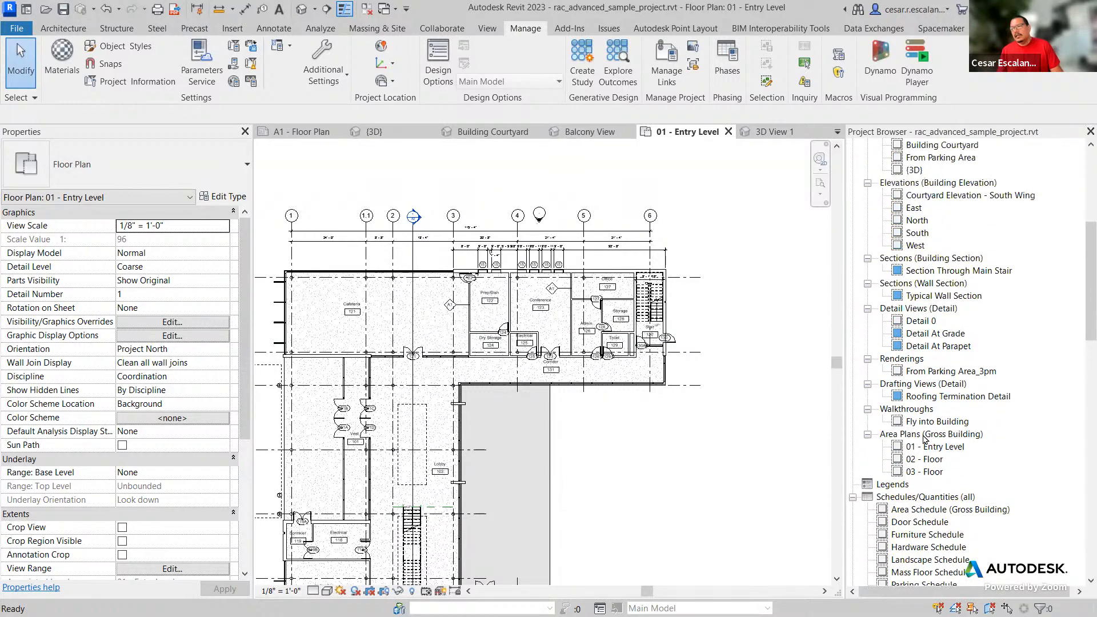
scroll(926, 429, up, 1)
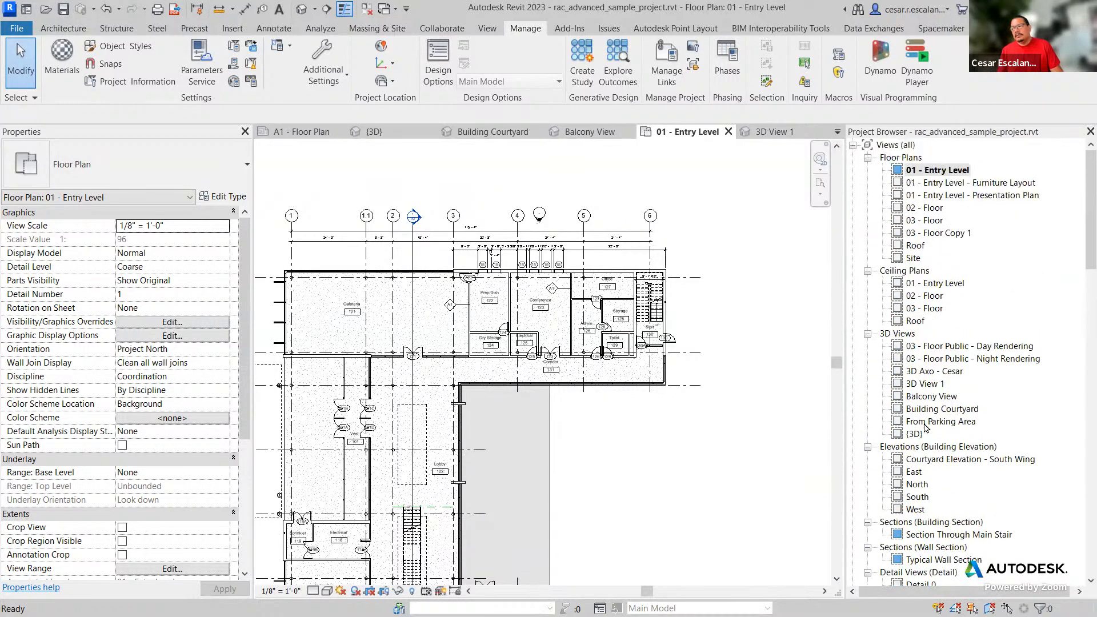
scroll(962, 246, down, 6)
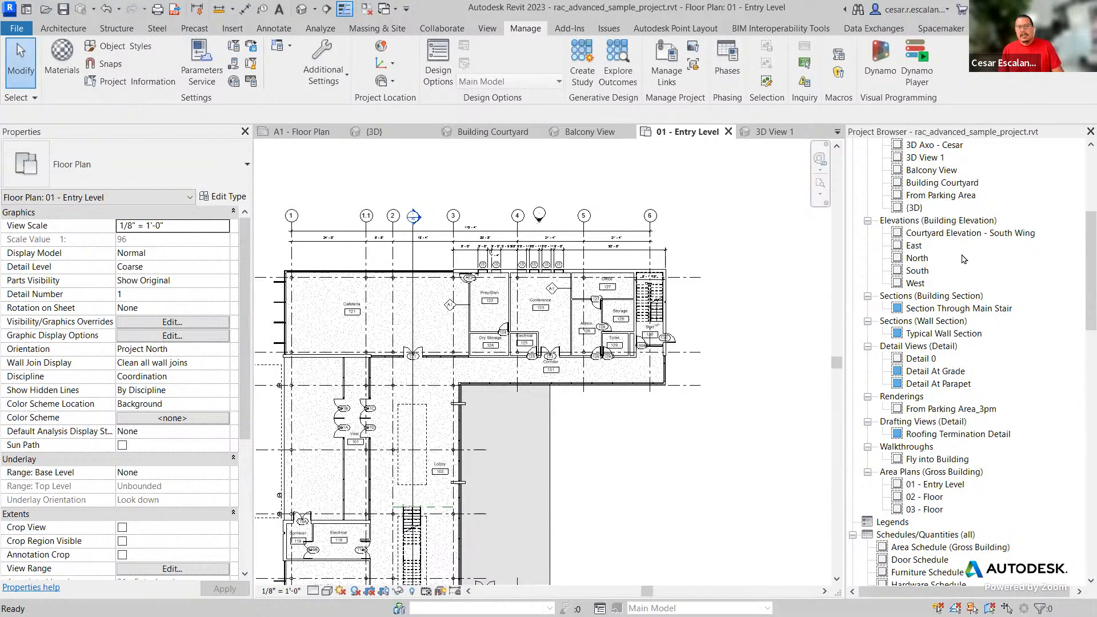
drag(1090, 310, 1090, 249)
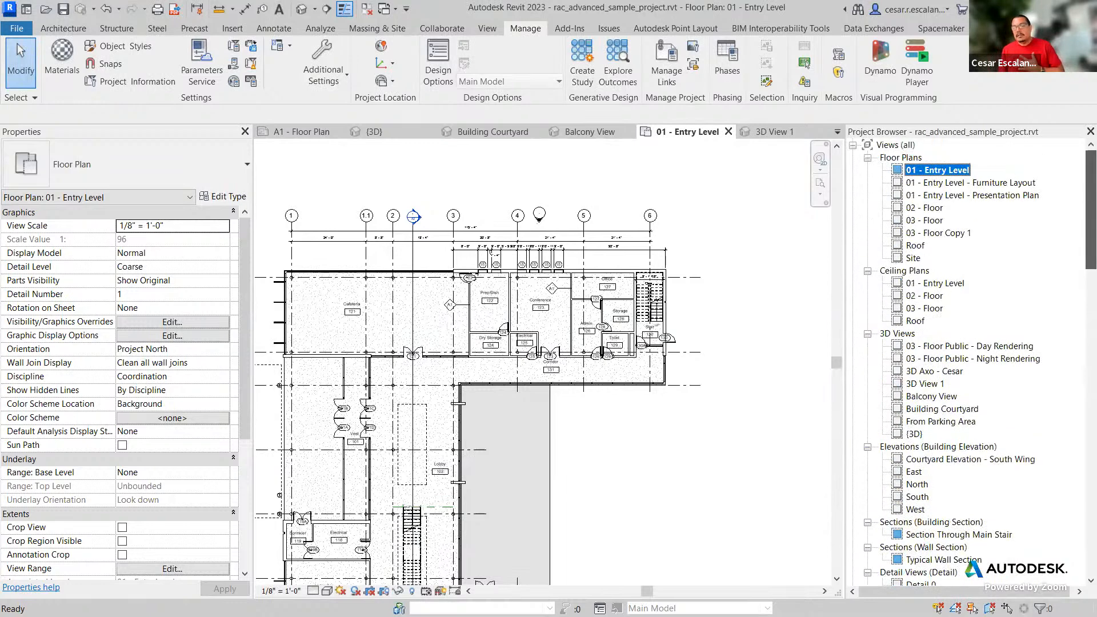
- Close the rac_advanced_sample_project.rvt project, saving its changes
click(723, 468)
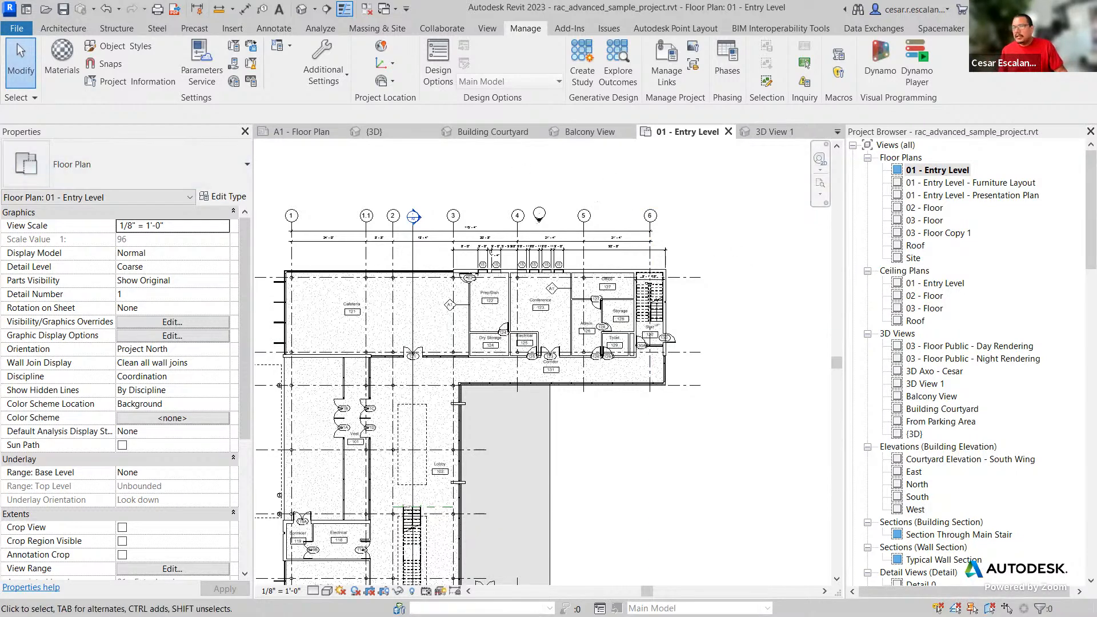
click(19, 30)
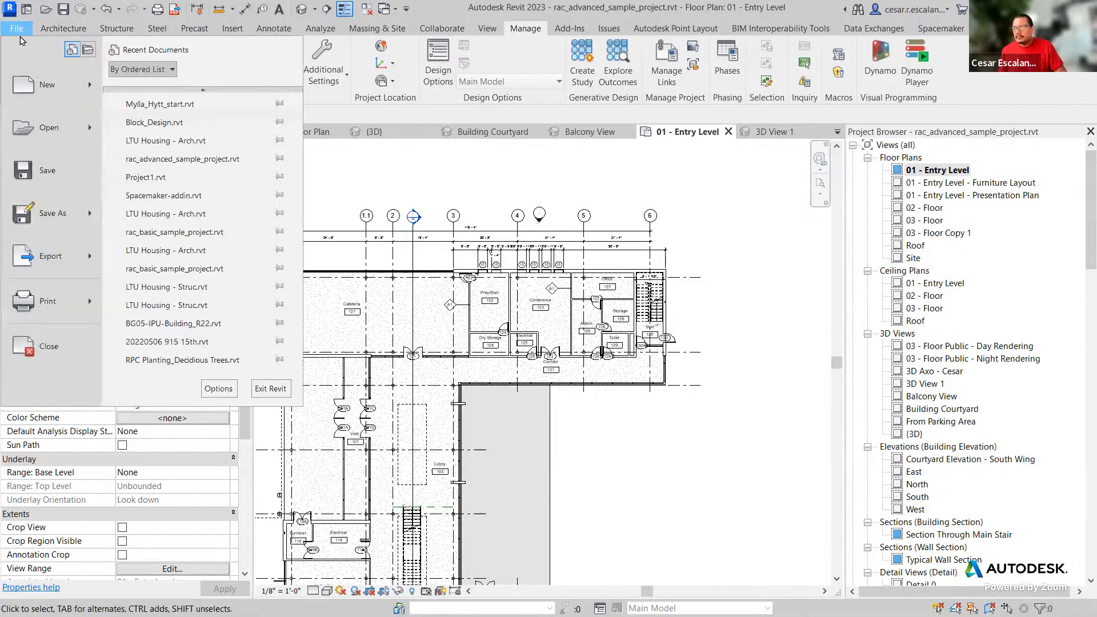
click(46, 348)
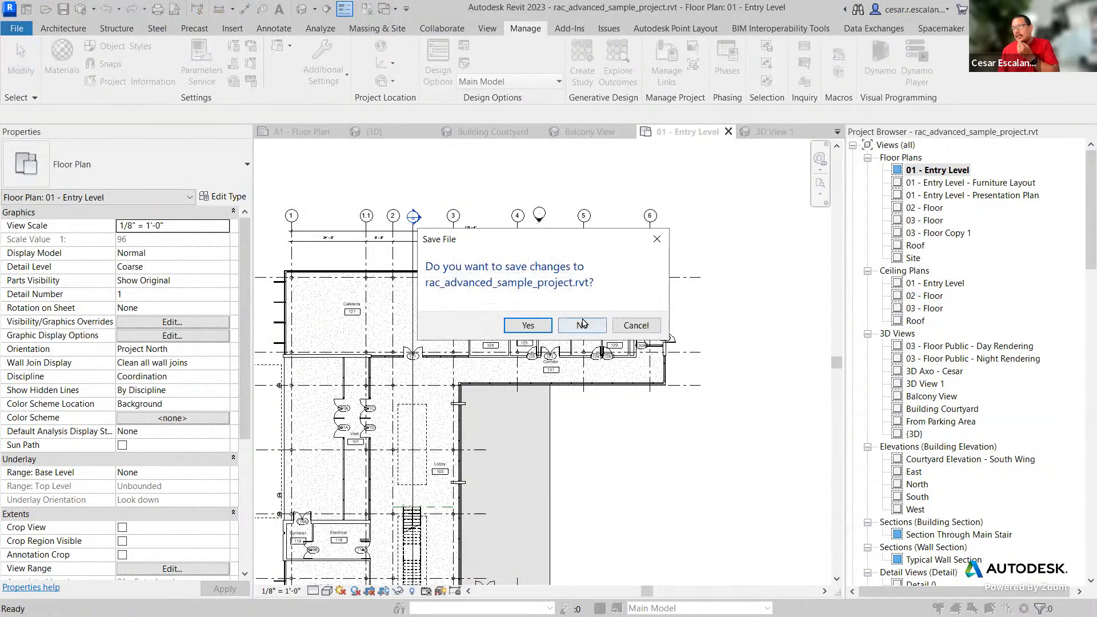
click(543, 326)
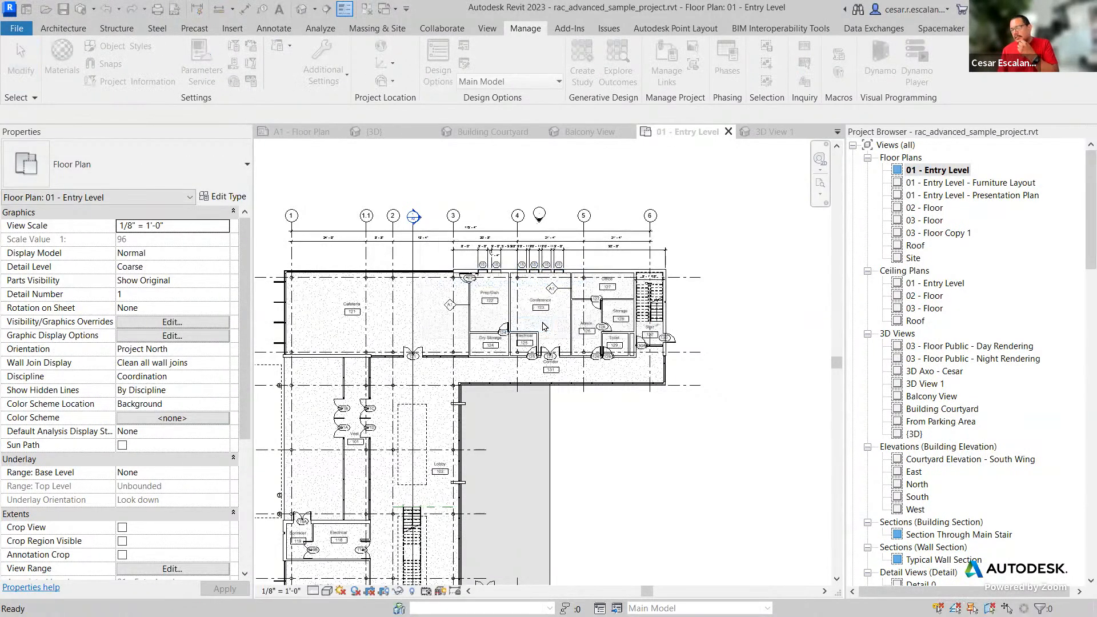
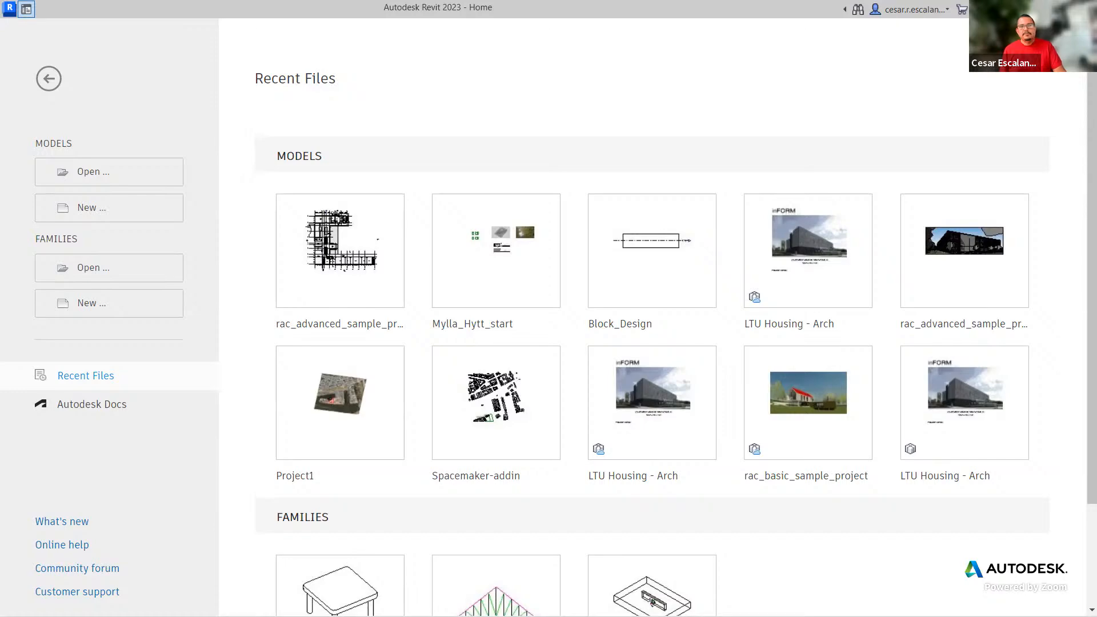
- Switch to the browser window with the mylla hytt house image results and open the ArchDaily page on Mylla Hytte / Mork-Ulnes Architects
key(alt+Tab)
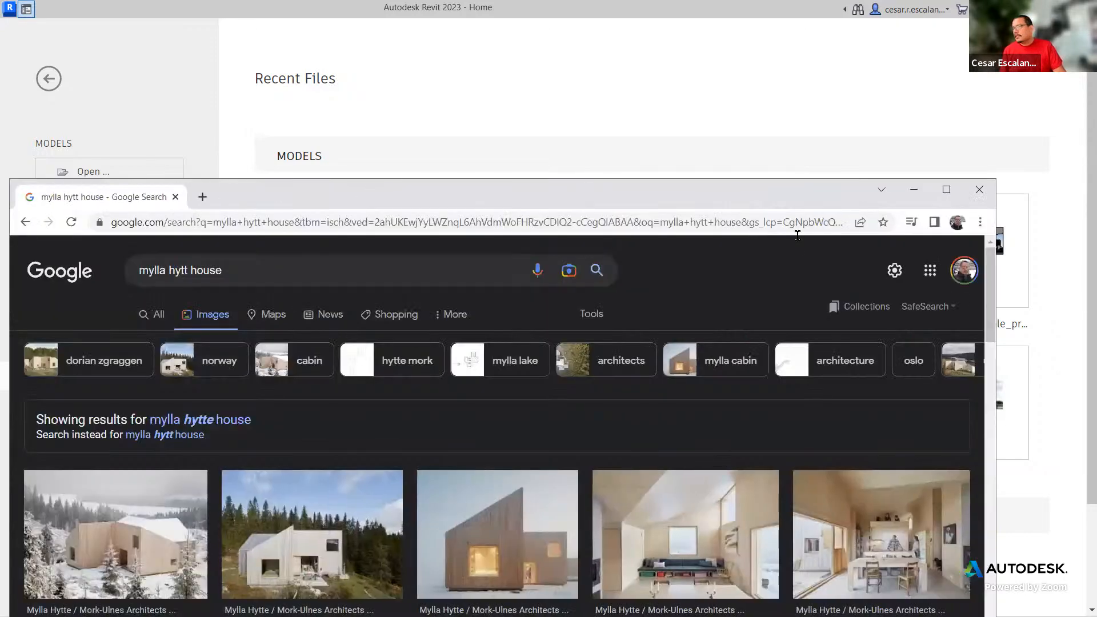
click(948, 191)
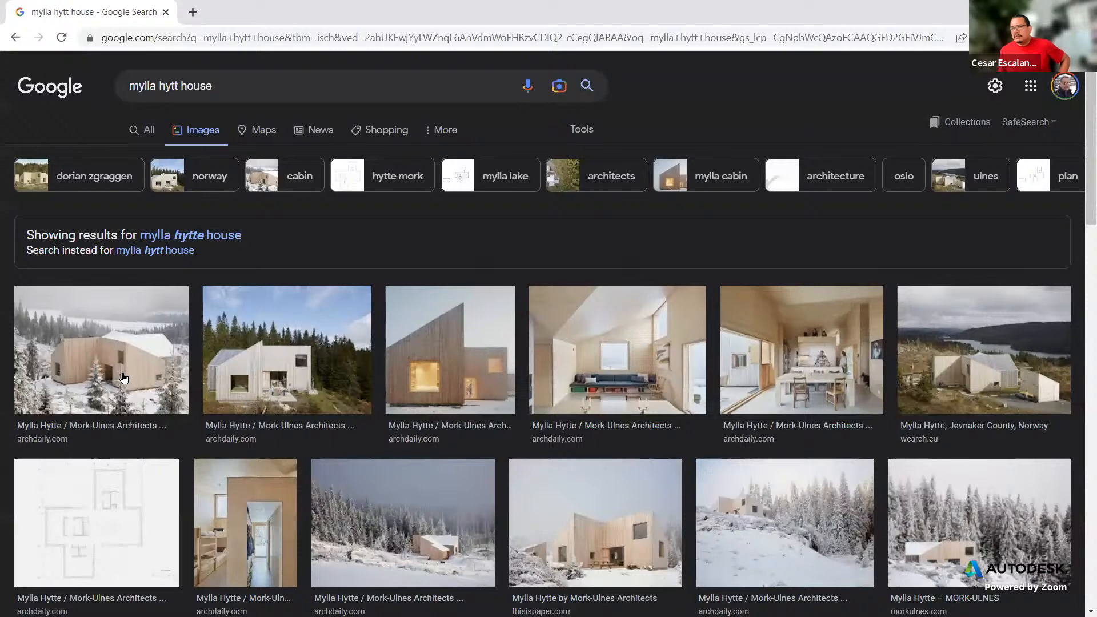
click(128, 427)
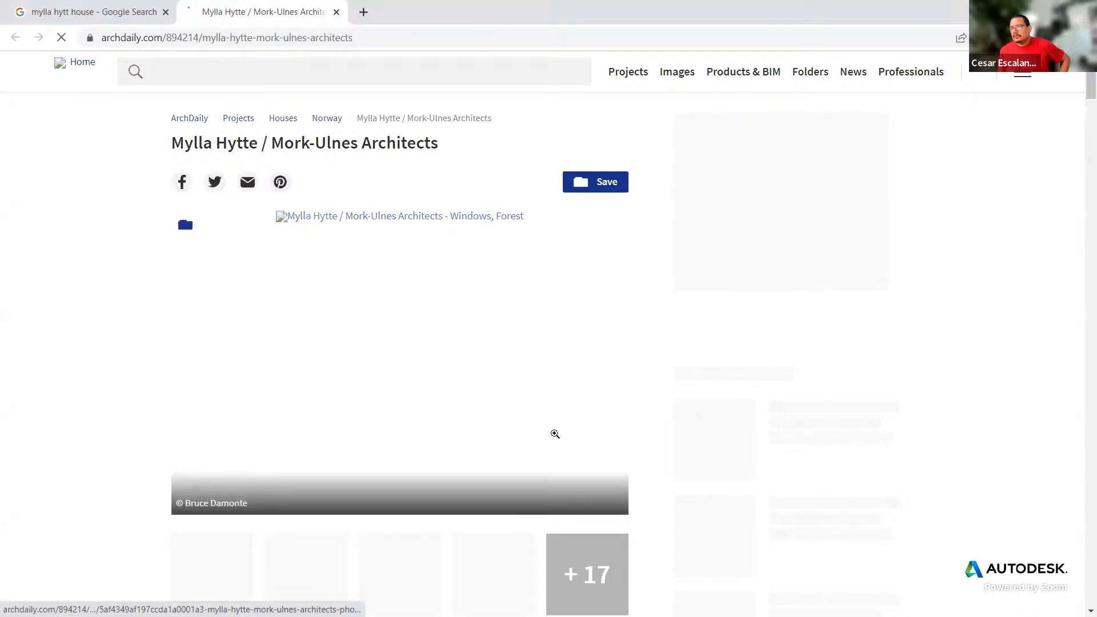
- Look over the project details on the Mylla Hytte page and sign in to ArchDaily with the suggested Google account
scroll(556, 435, down, 5)
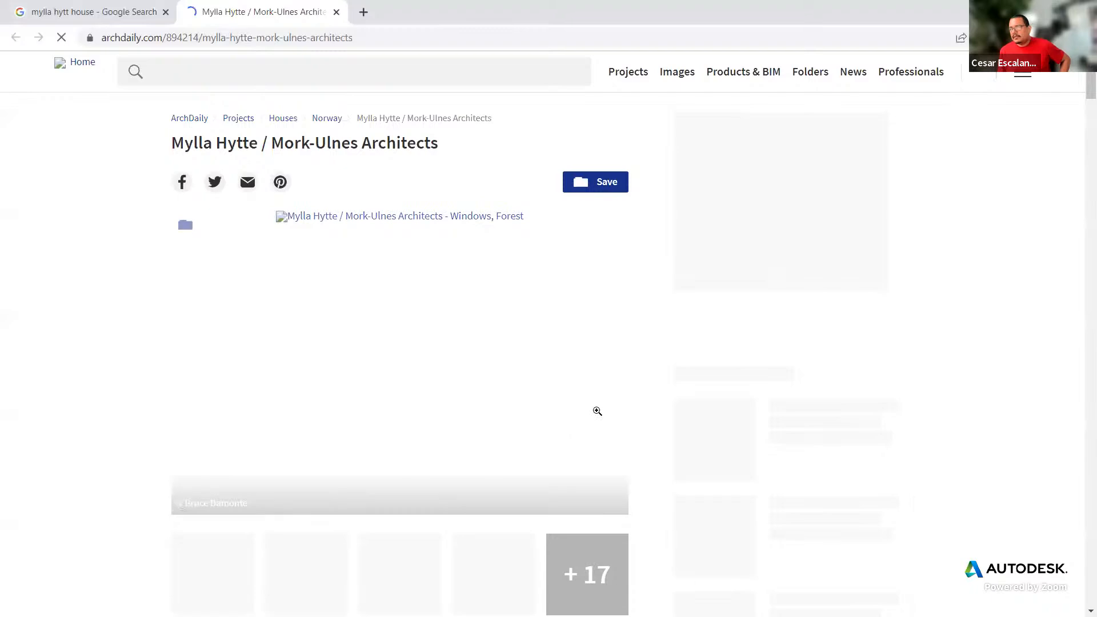
scroll(566, 428, down, 5)
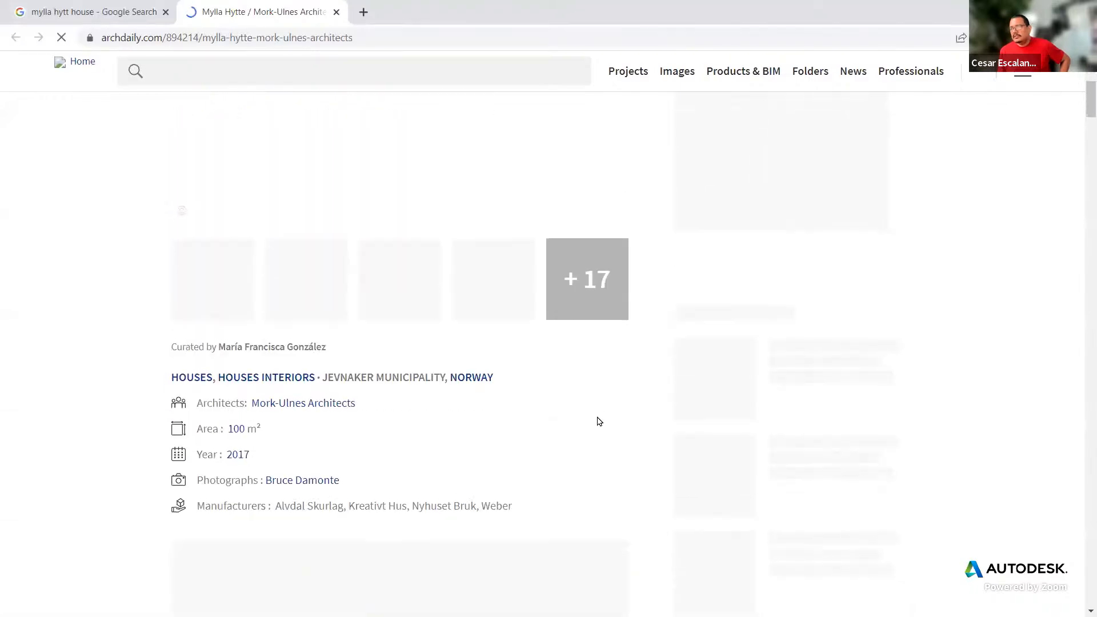
scroll(599, 421, down, 2)
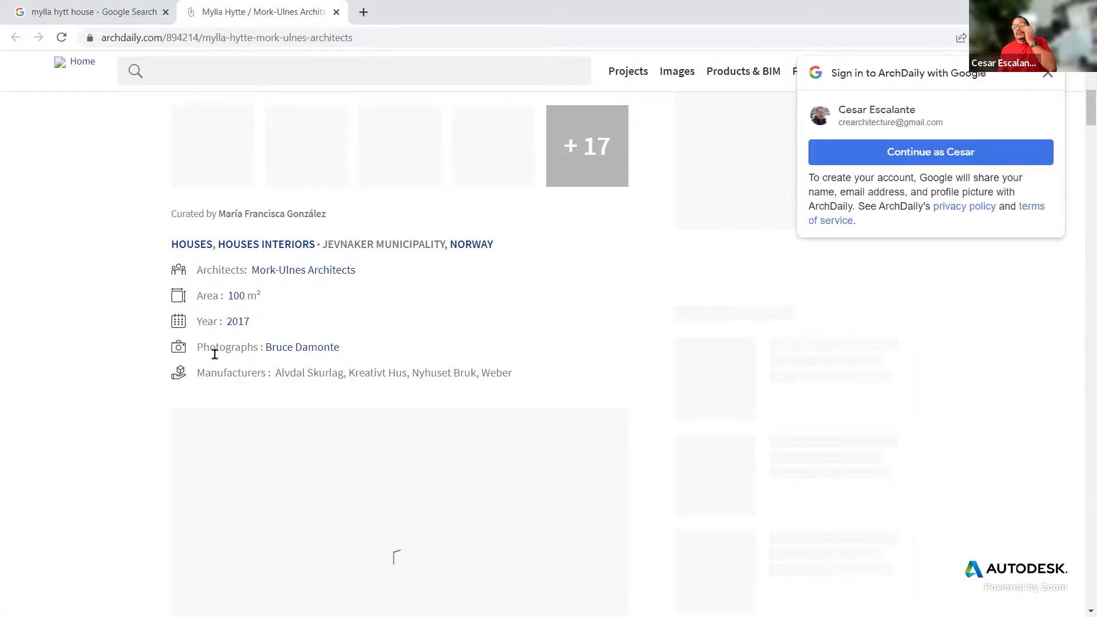
click(871, 155)
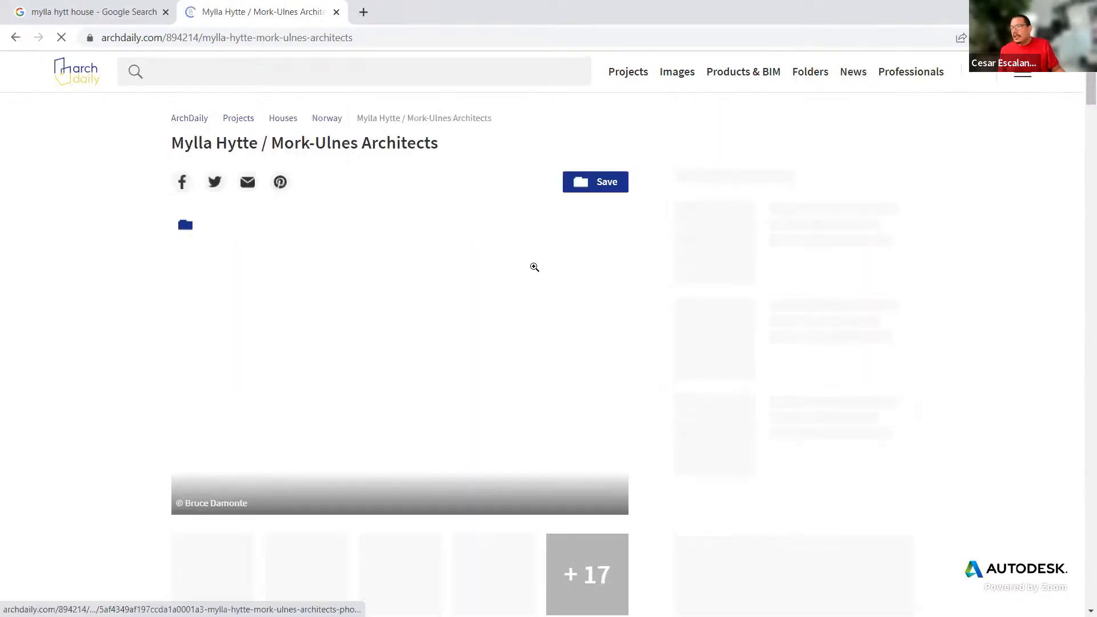
- Open the Mylla Hytte image gallery at the kitchen and dining photo and look through the exterior and interior photos up to image 10
scroll(535, 269, down, 3)
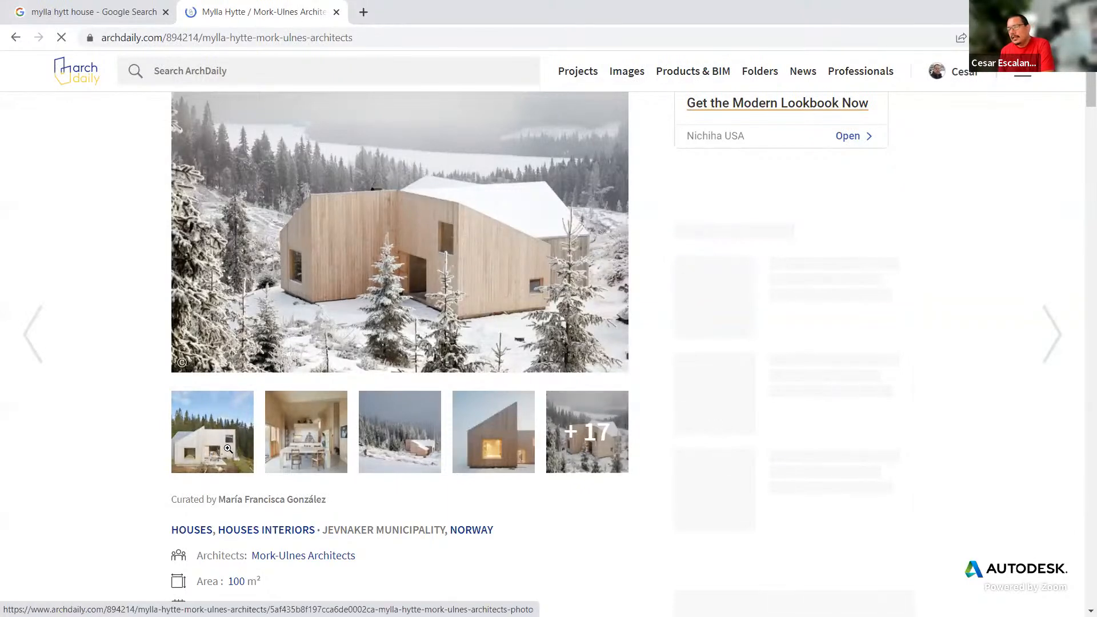
click(305, 442)
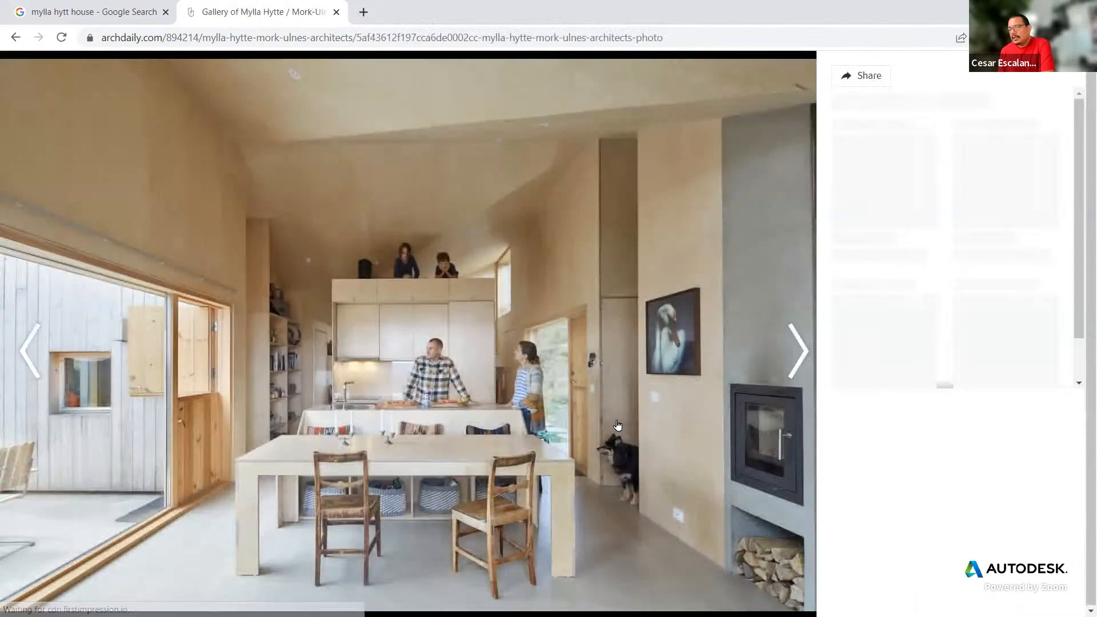
click(795, 366)
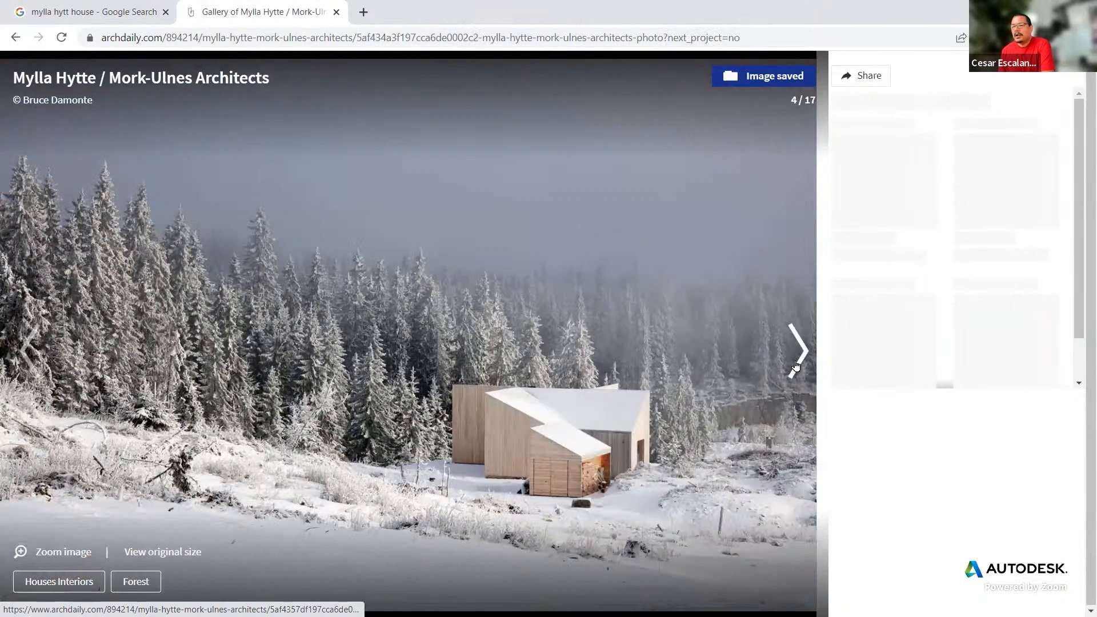
click(796, 366)
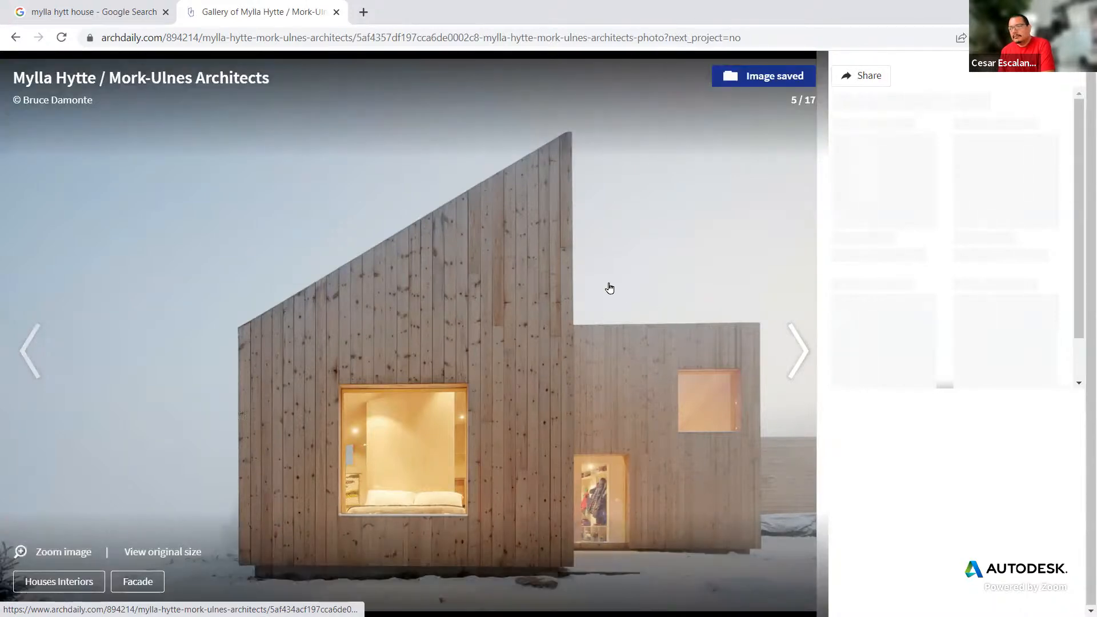
click(798, 354)
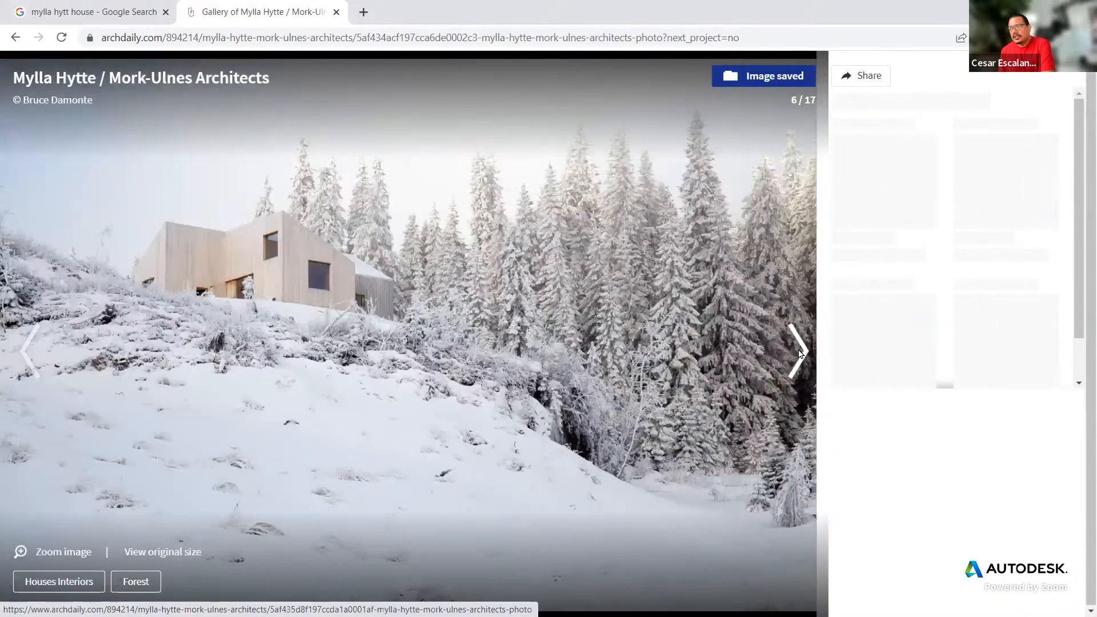
click(28, 352)
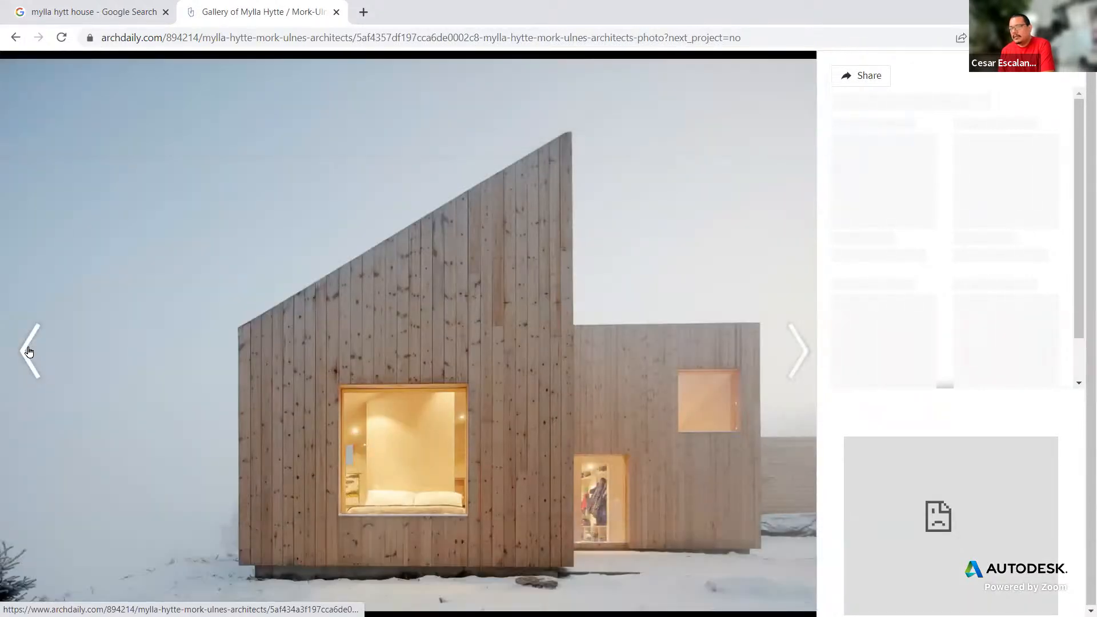
click(29, 351)
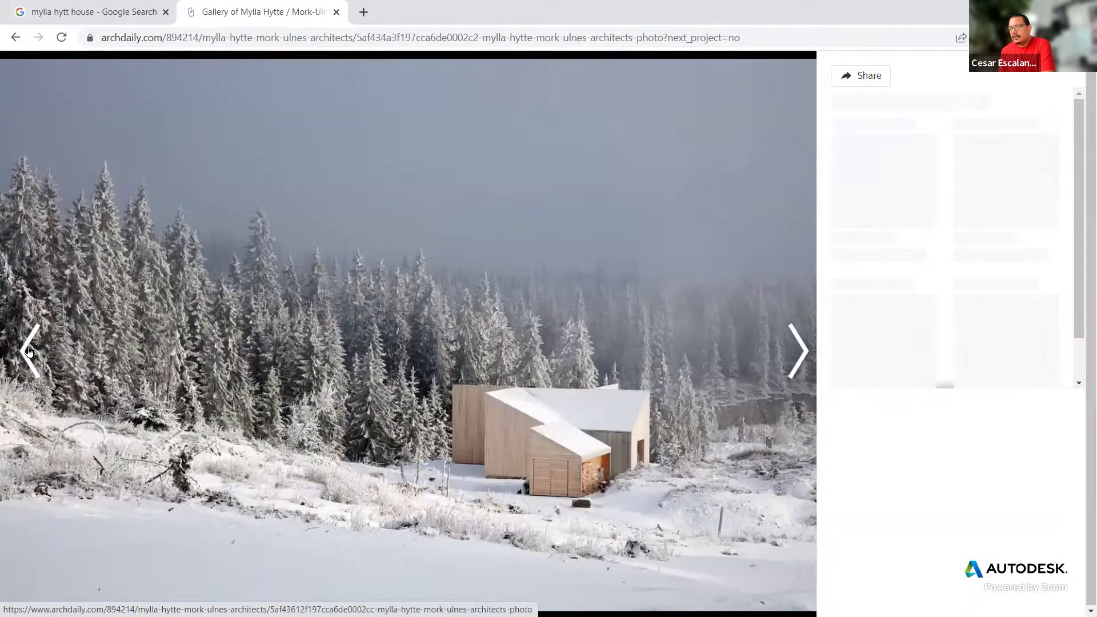
click(795, 368)
click(796, 367)
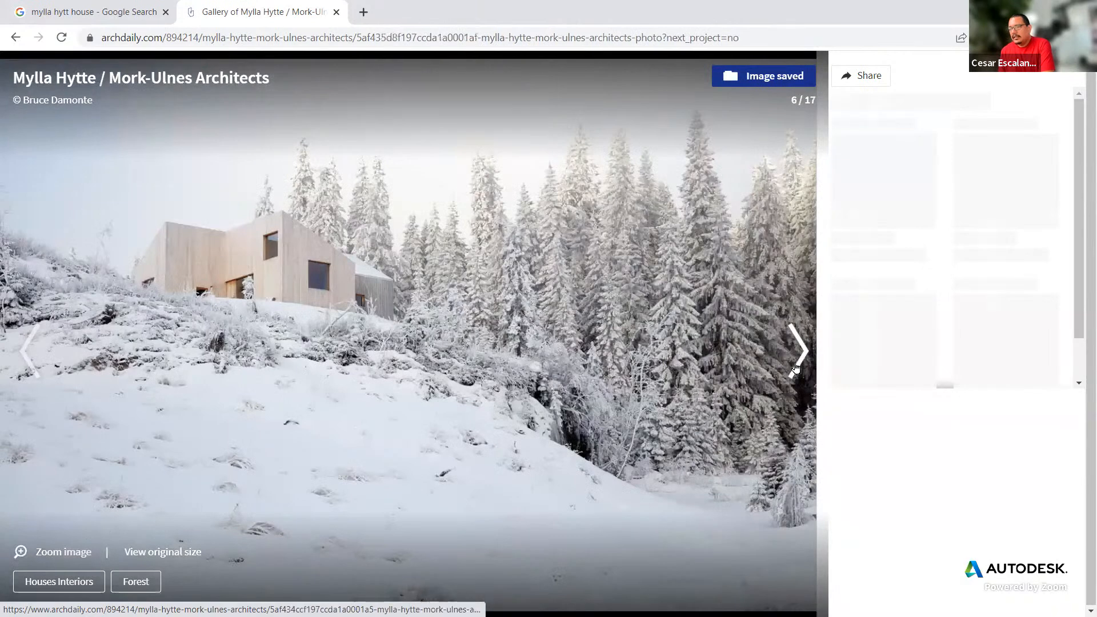
click(796, 368)
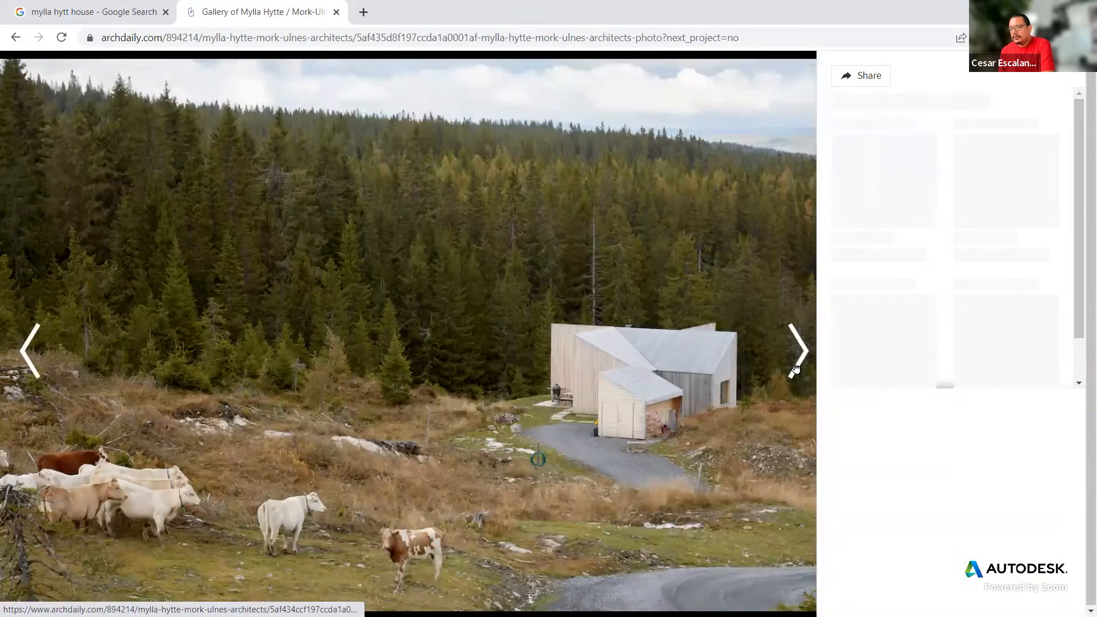
click(796, 367)
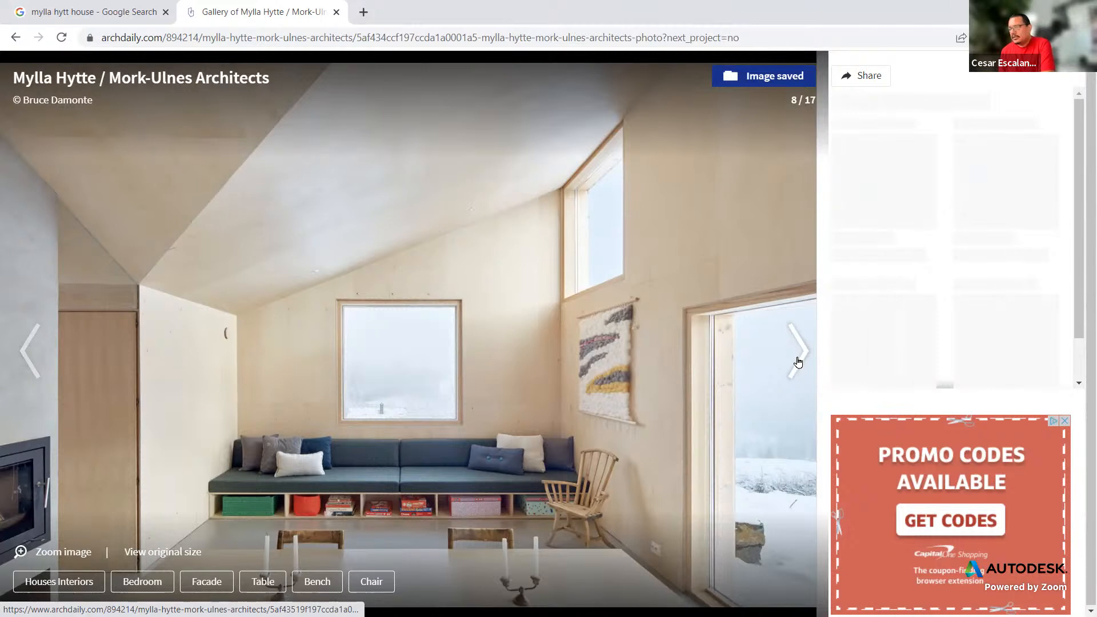
click(801, 360)
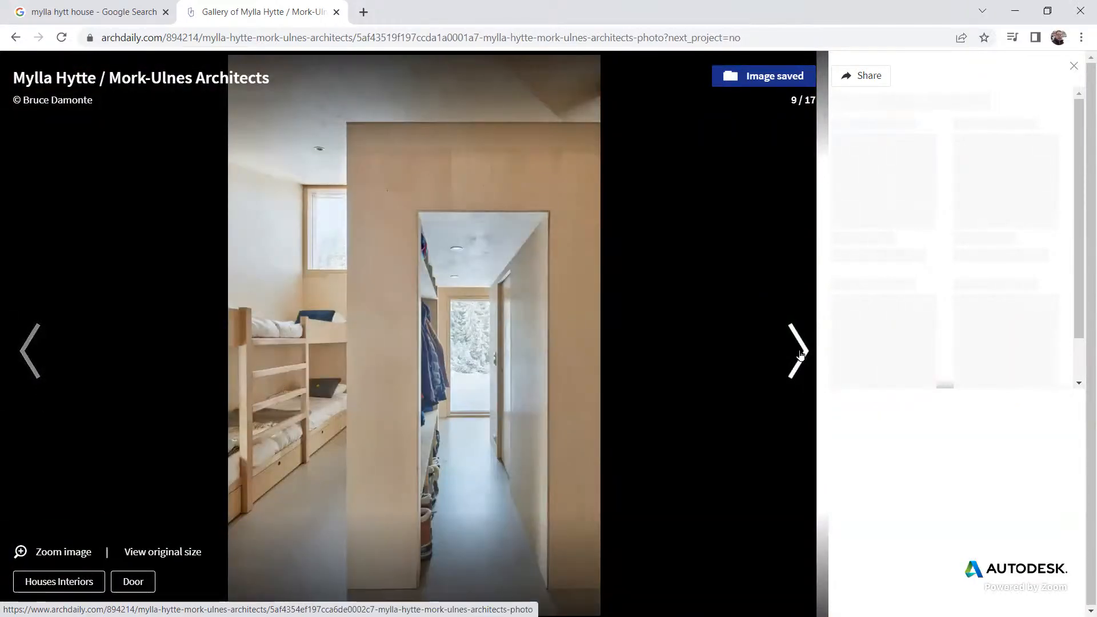
click(798, 354)
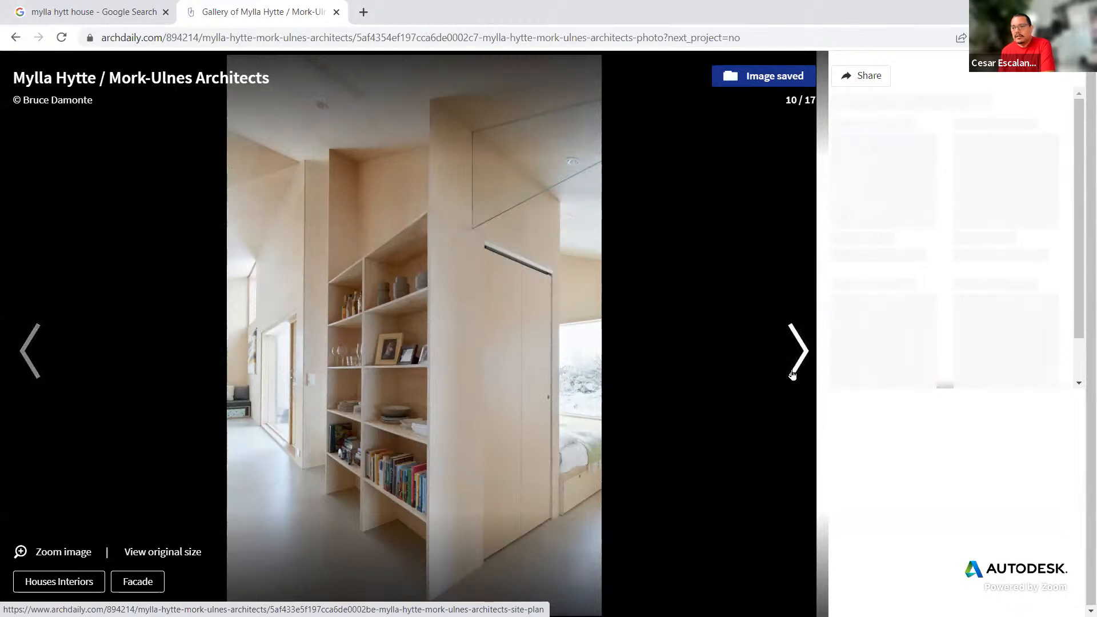
- Examine the Mylla Hytte gallery drawings in order, from the site plan through the floor plans and elevations to section A
click(795, 371)
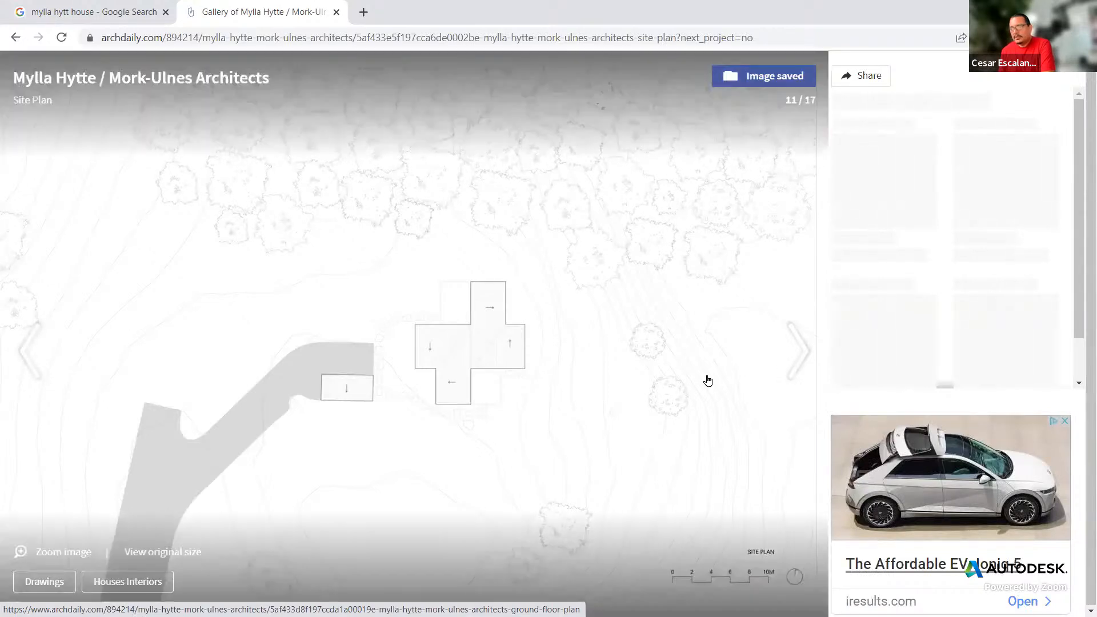
click(798, 351)
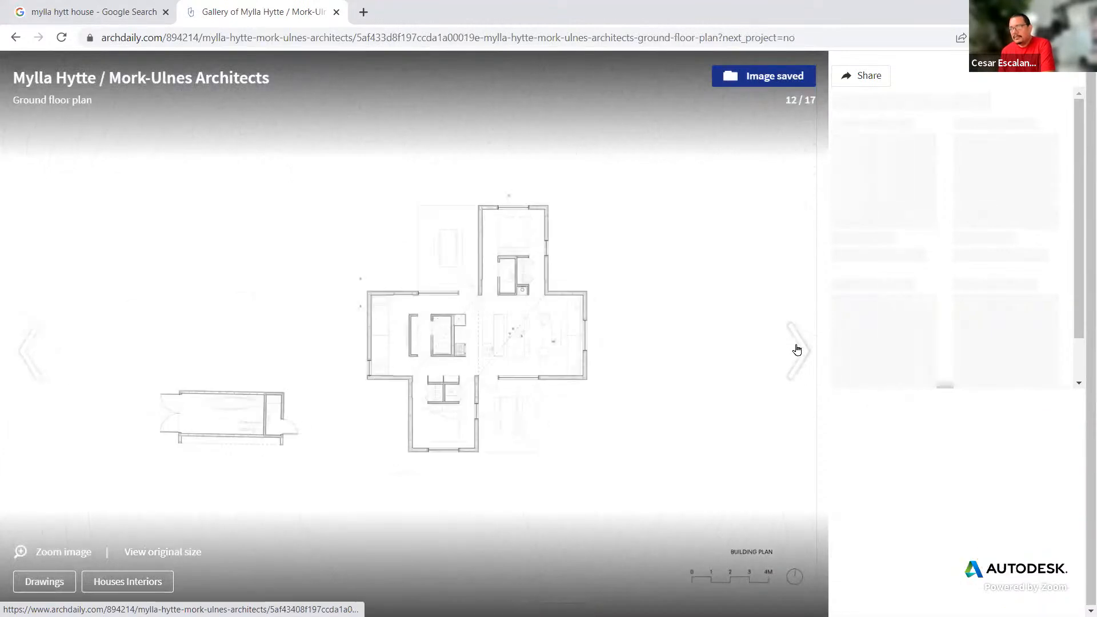
click(806, 349)
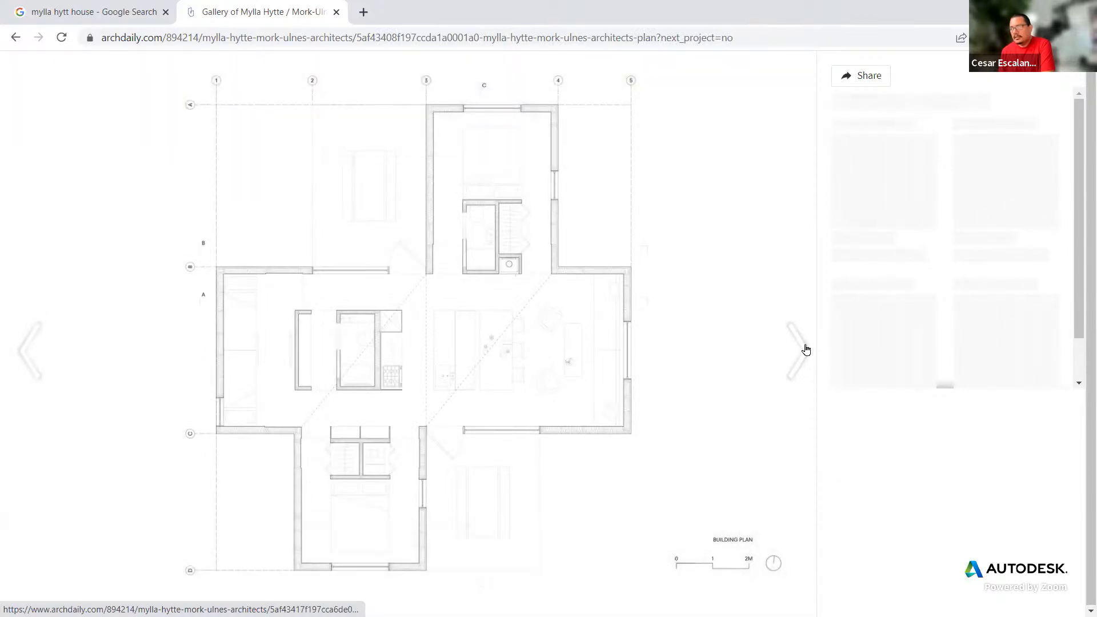
click(805, 349)
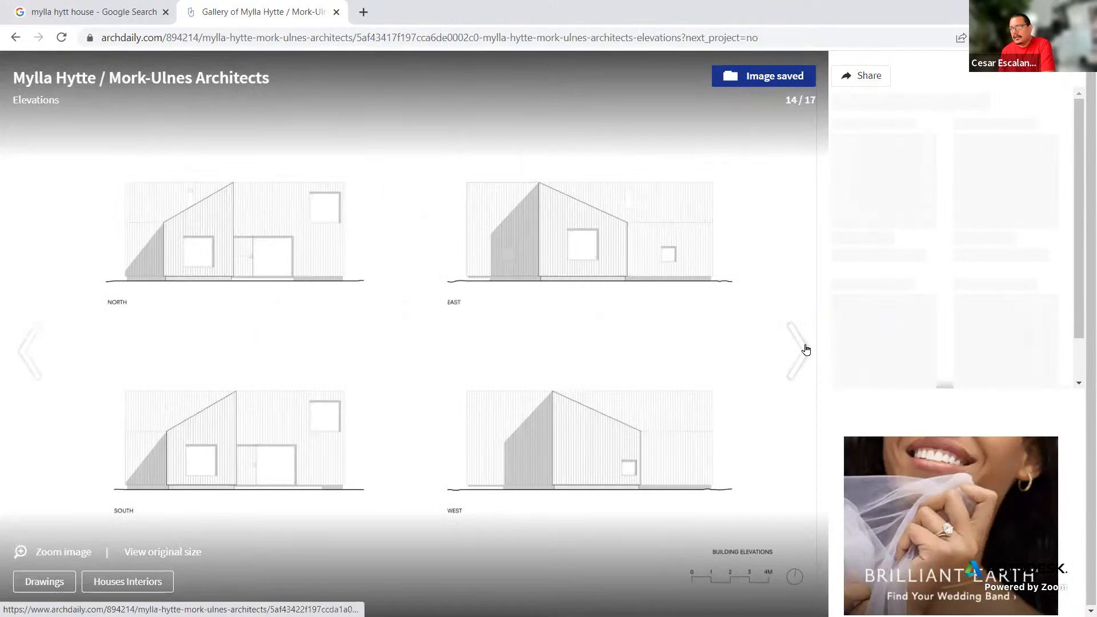
click(806, 349)
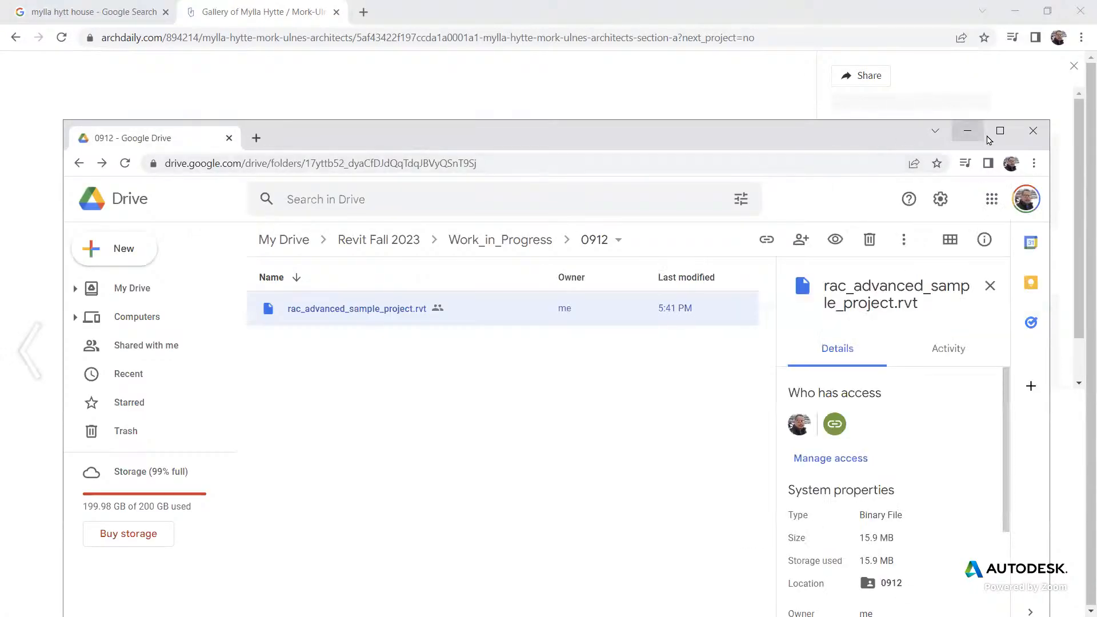
- In the maximized Google Drive window, look into the Mylla2 folder under Revit Fall 2023, return and open the Mylla folder
click(1000, 132)
click(327, 117)
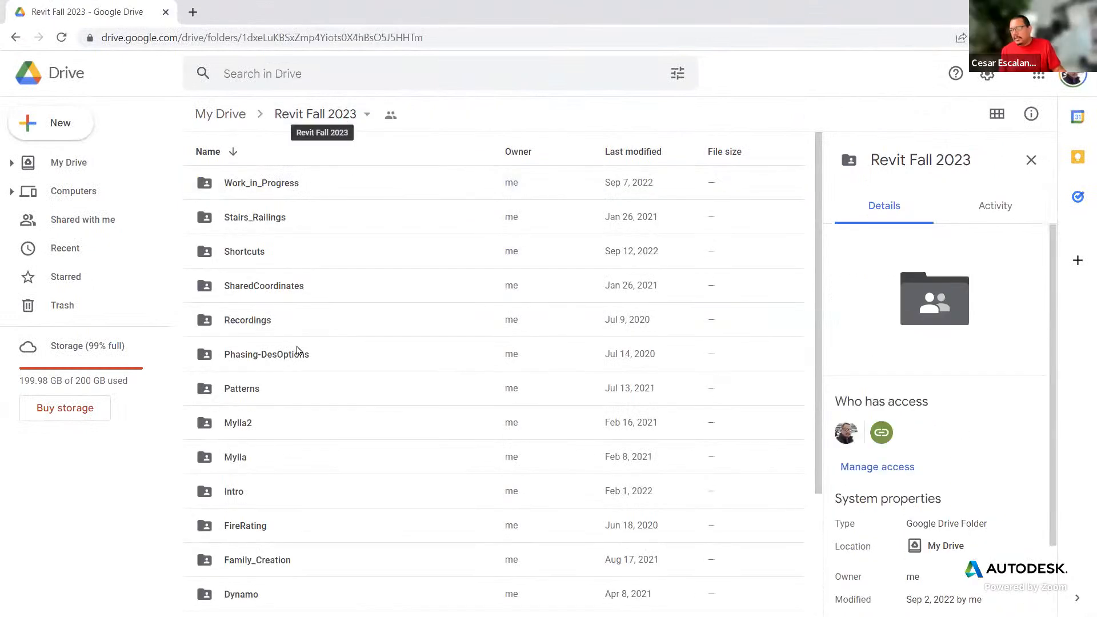
double_click(236, 426)
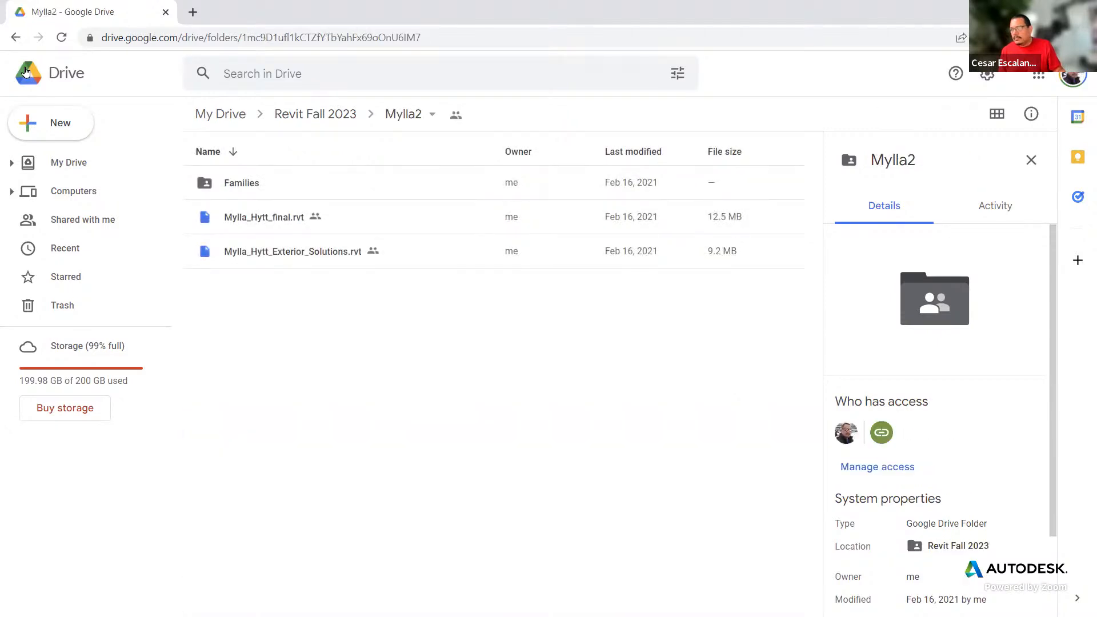
click(15, 37)
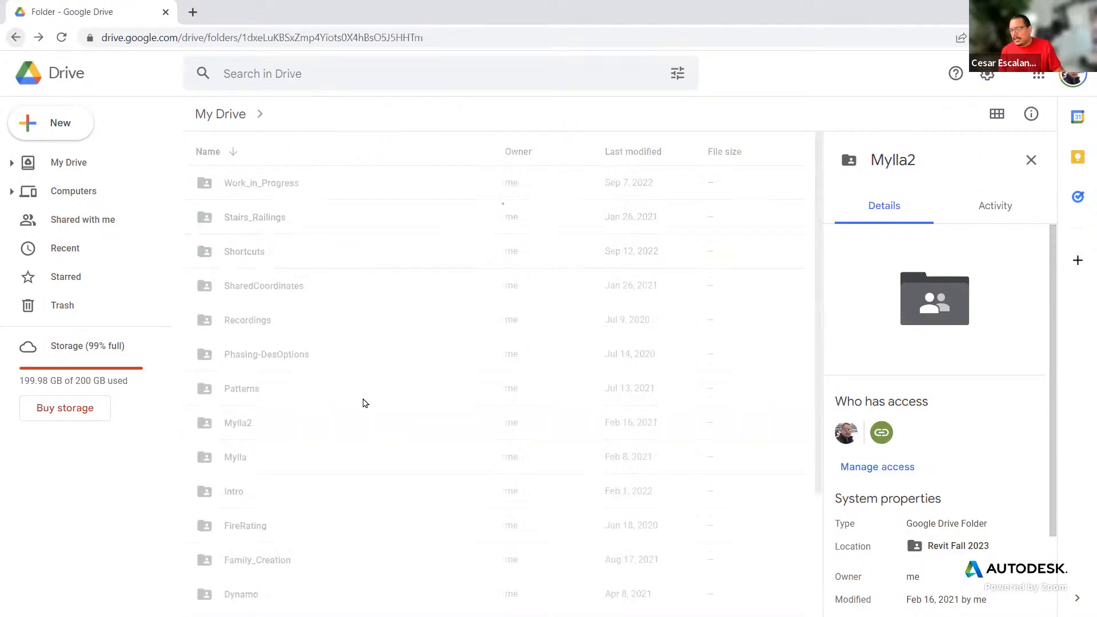
click(239, 468)
double_click(239, 468)
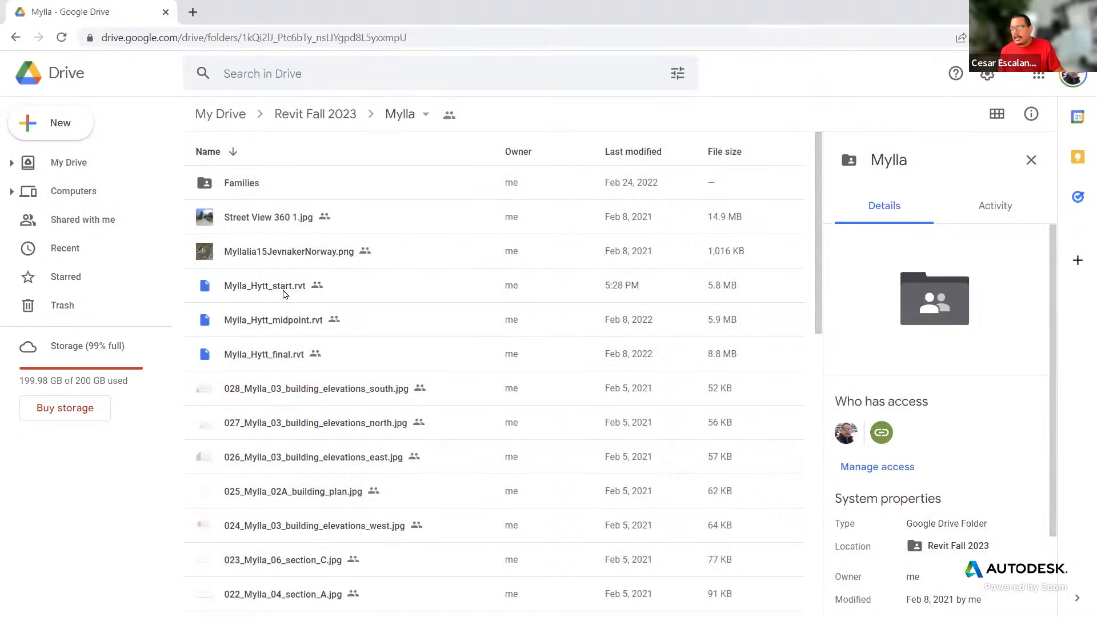
- Set the link sharing of Mylla_Hytt_start.rvt to Editor for anyone with the link and copy the link
click(314, 291)
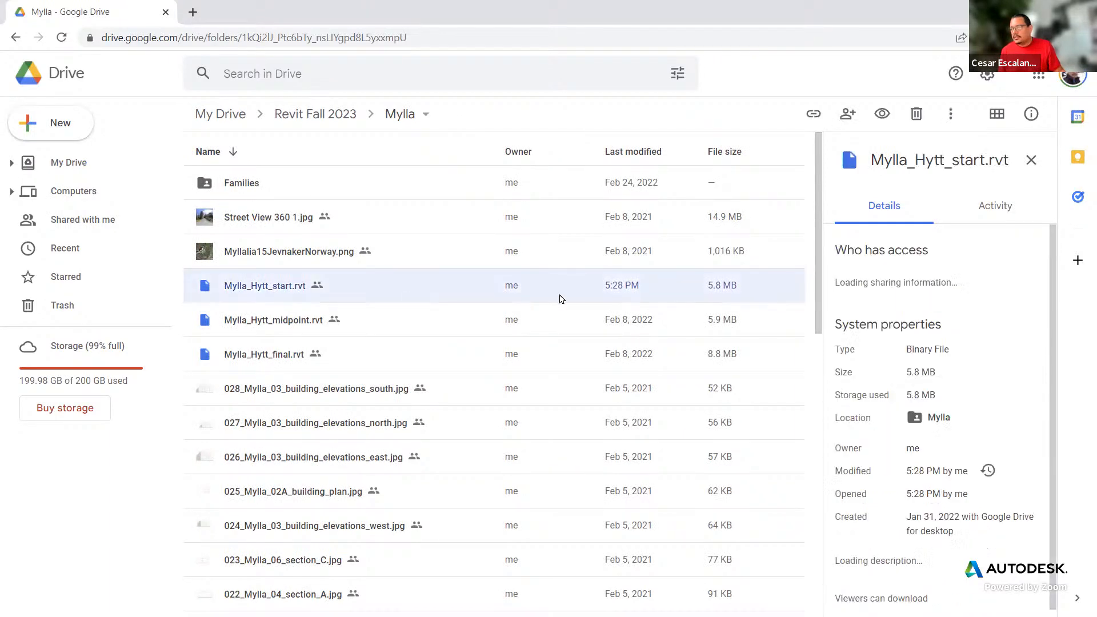
right_click(573, 299)
mouse_move(575, 299)
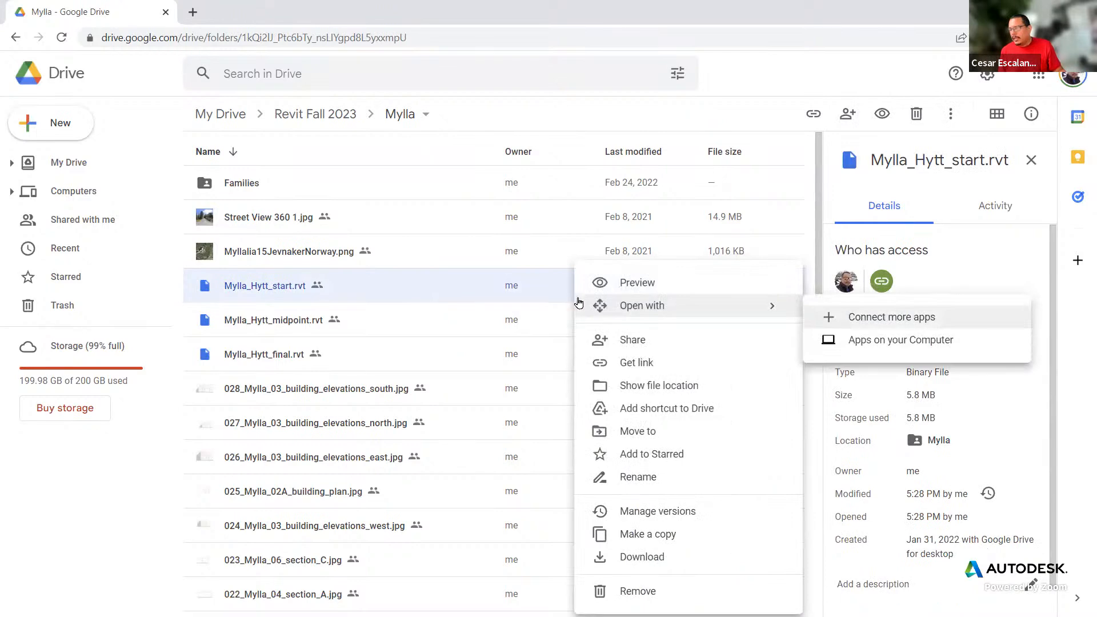
click(641, 364)
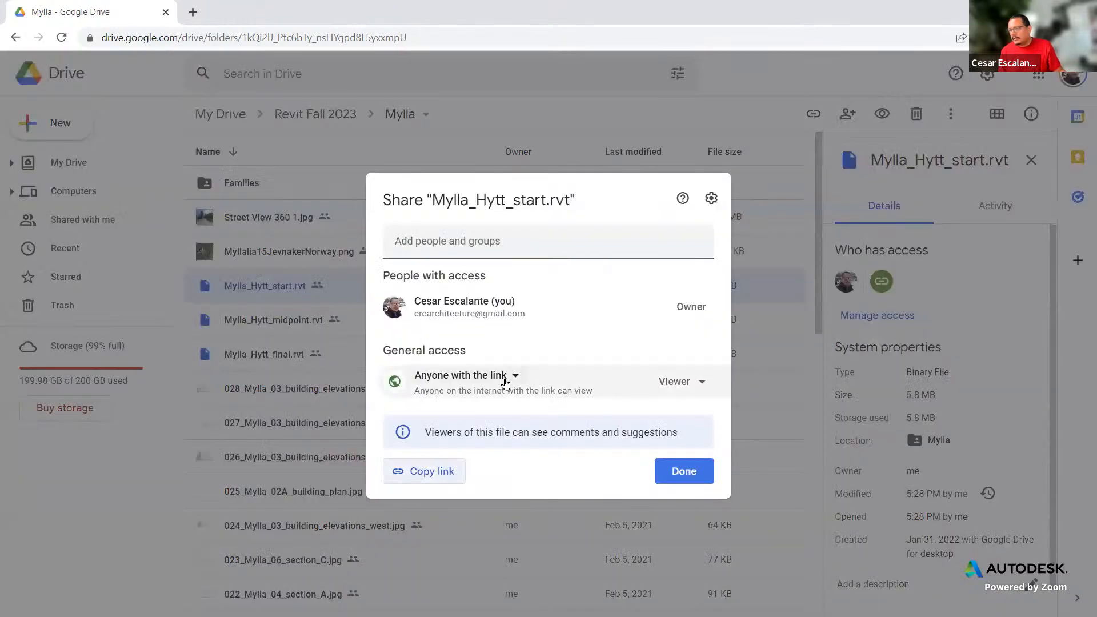
click(684, 383)
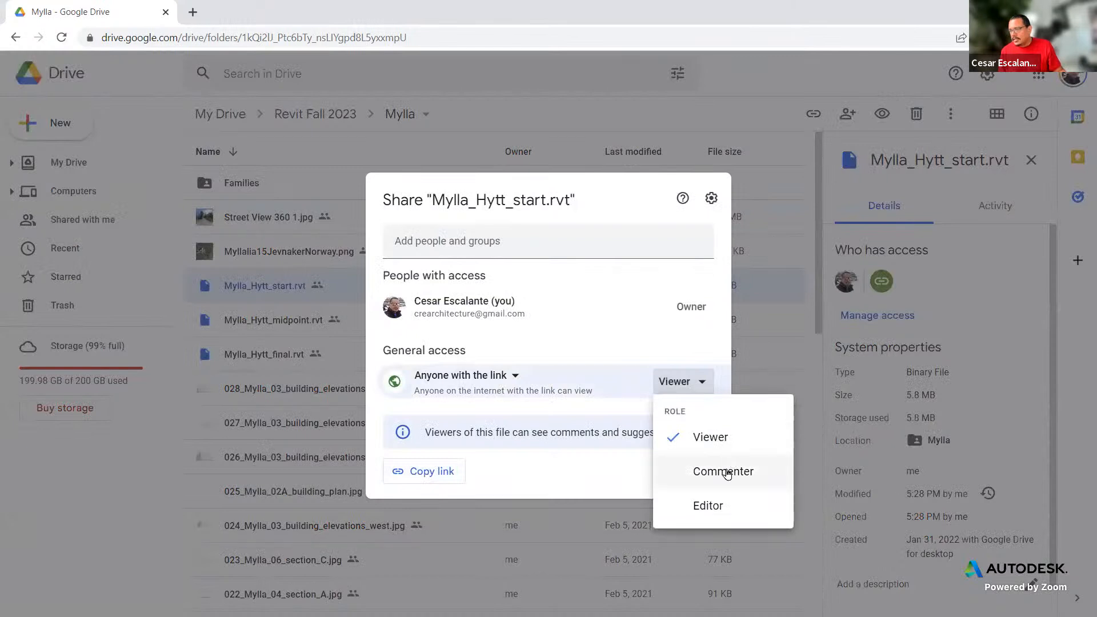
click(725, 506)
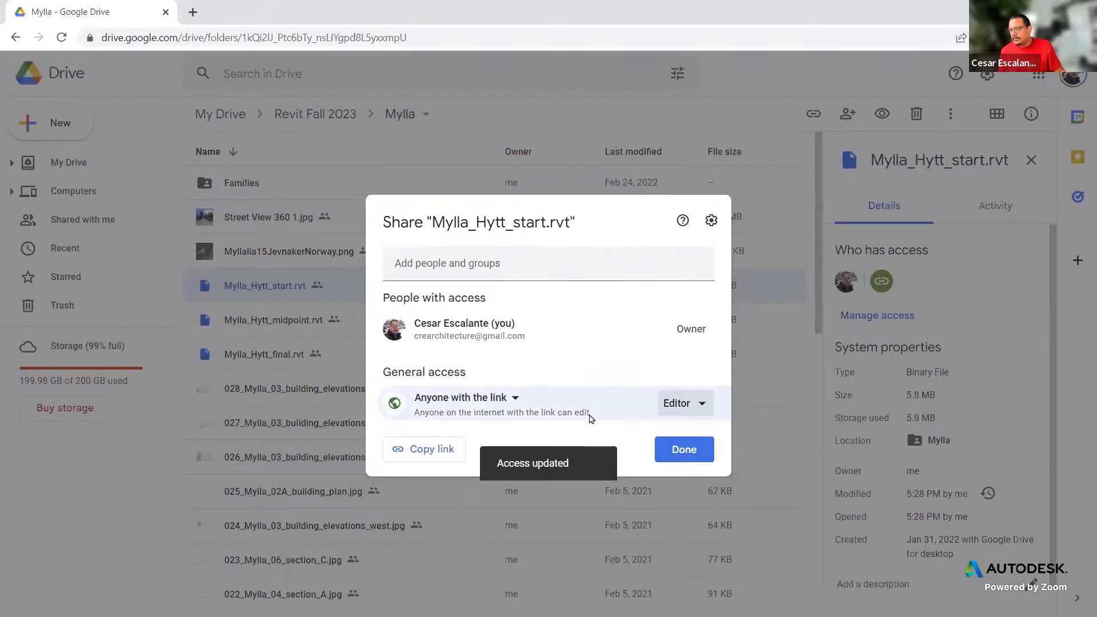
click(429, 450)
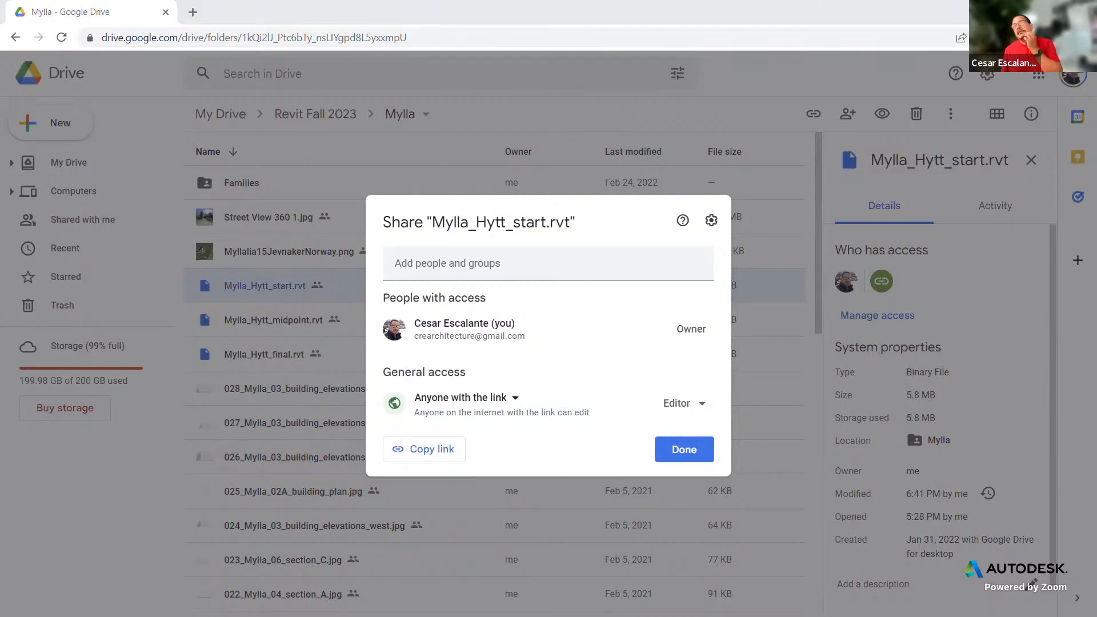
click(689, 451)
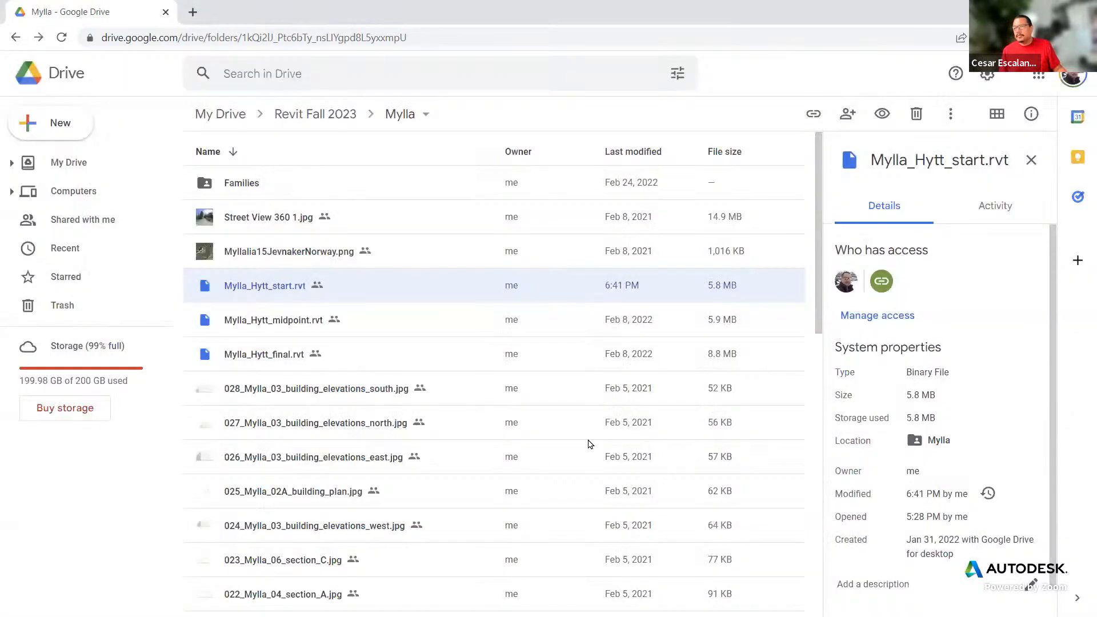
- Close the Google Drive window, switch to Revit and open the recent model Mylla_Hytt_start
click(166, 12)
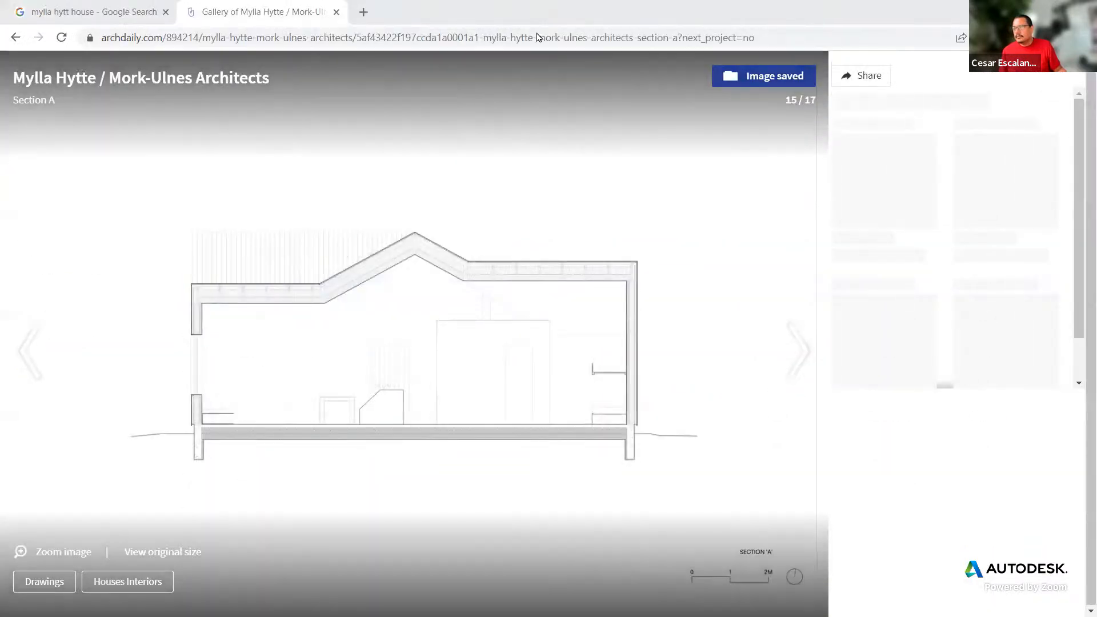
key(alt+Tab)
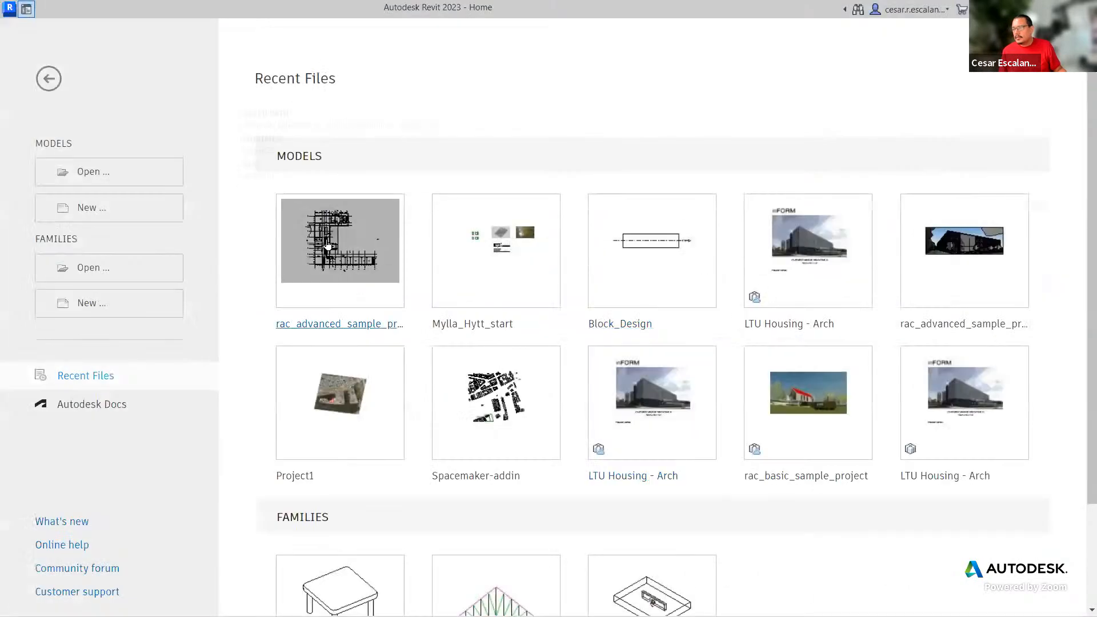
click(517, 261)
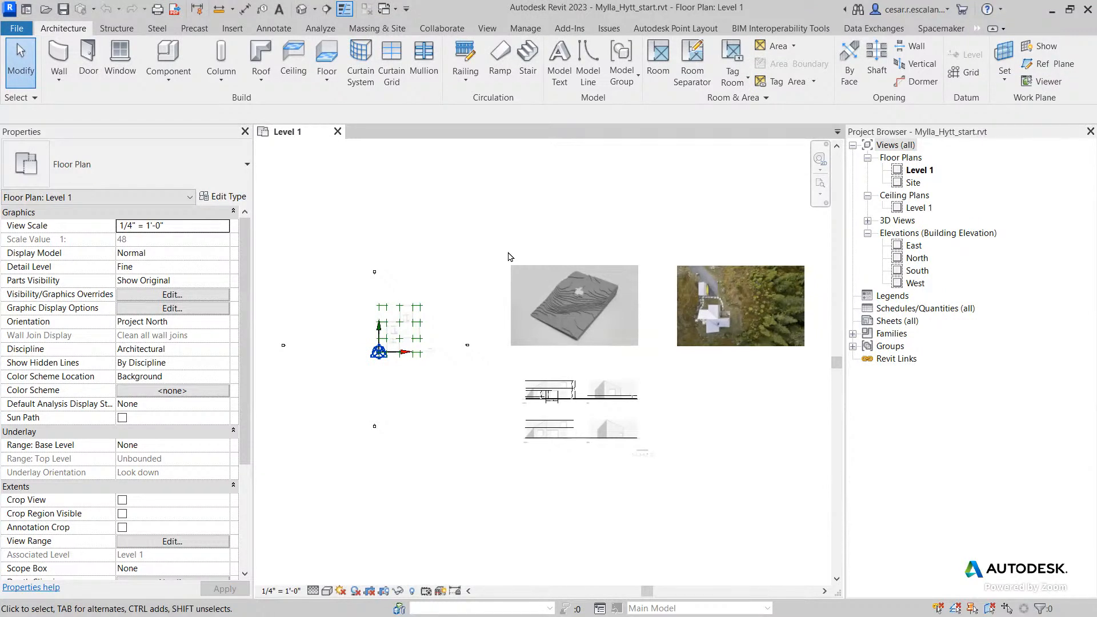
- Examine the building elevations image on Level 1, including the height and opening dimensions on the north elevation
click(589, 400)
scroll(588, 400, up, 5)
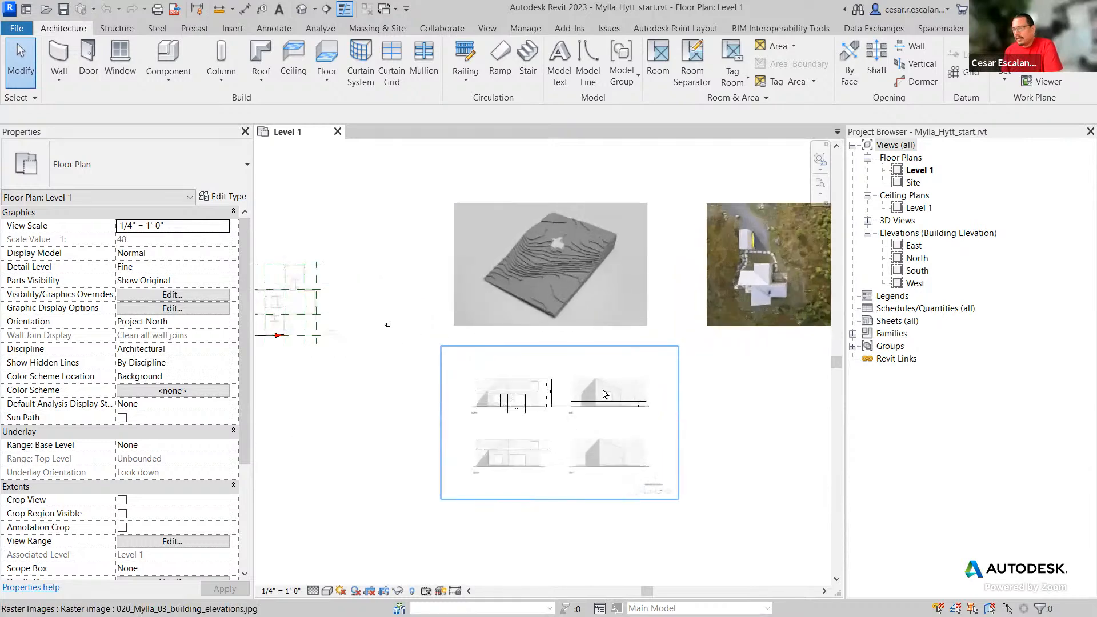
scroll(544, 401, up, 5)
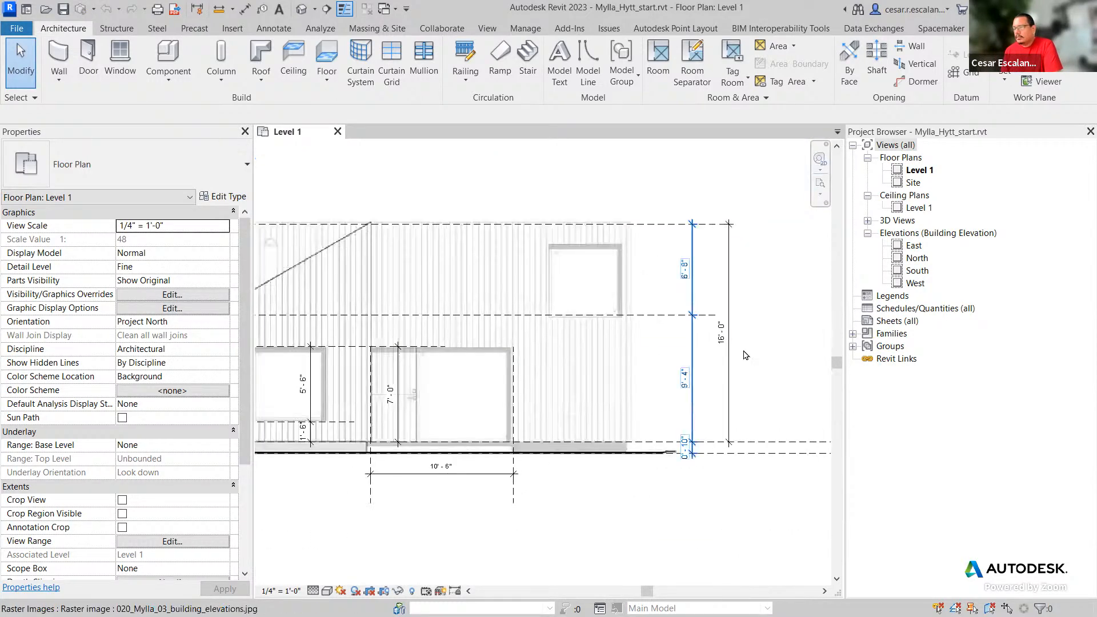
scroll(674, 423, down, 5)
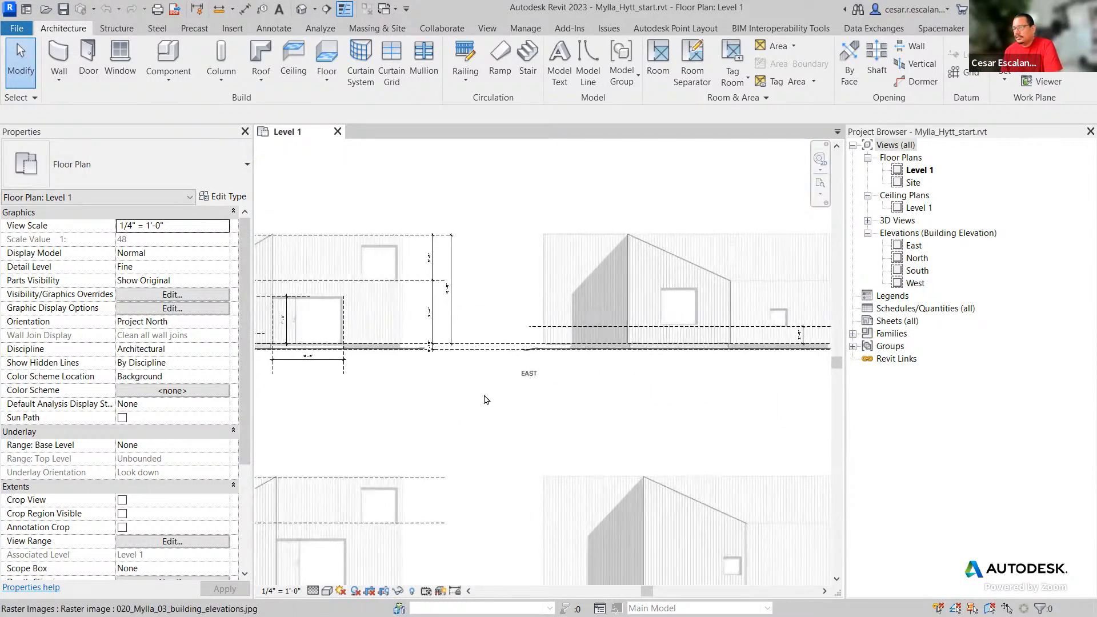
click(680, 431)
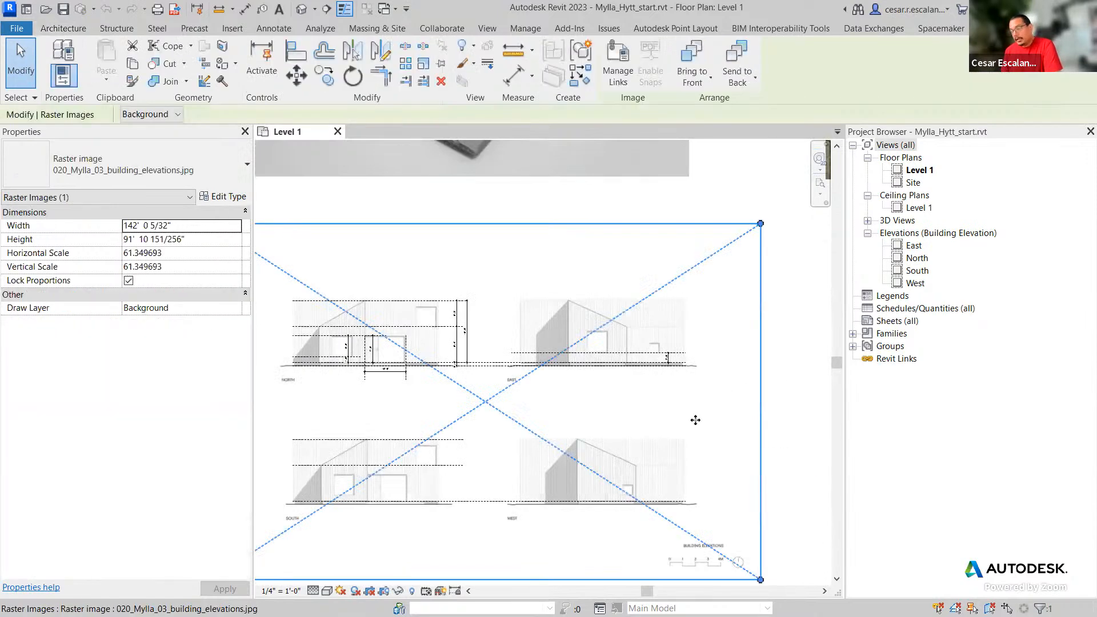
scroll(693, 421, down, 3)
middle_drag(693, 421, 775, 409)
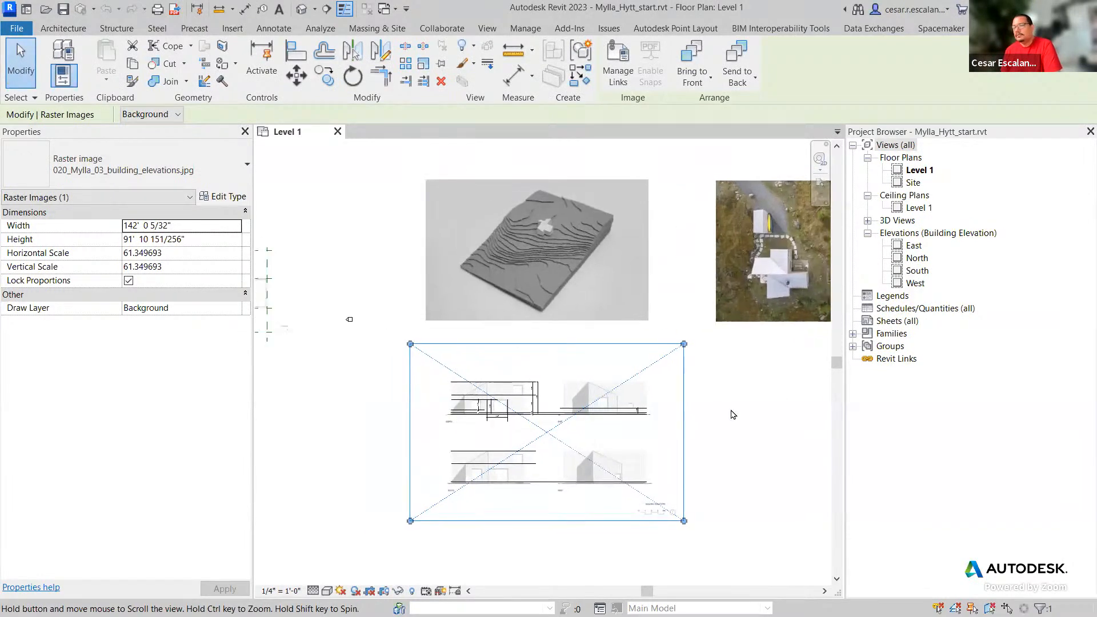
scroll(457, 435, up, 3)
scroll(456, 435, up, 4)
middle_drag(480, 407, 310, 466)
middle_drag(794, 456, 624, 403)
scroll(598, 404, up, 5)
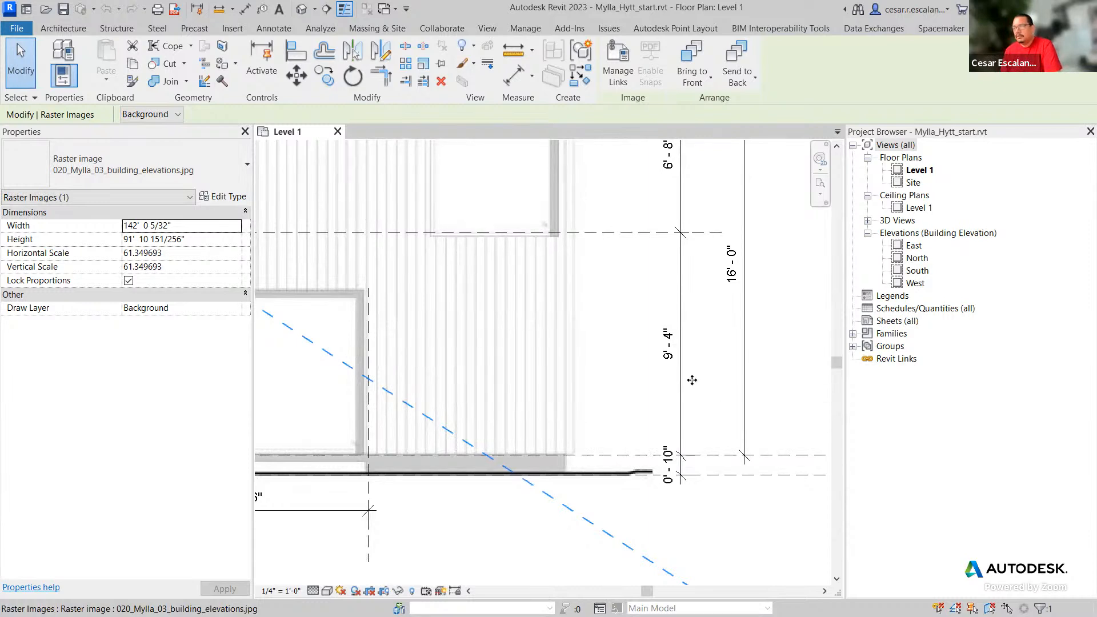
scroll(692, 377, down, 2)
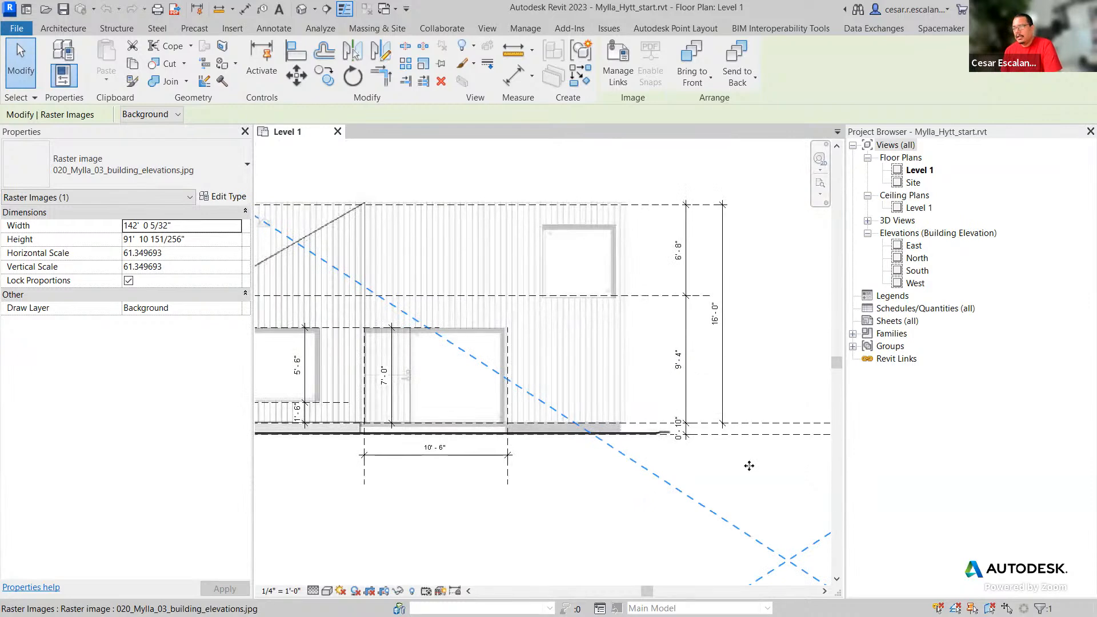
scroll(737, 441, down, 3)
middle_drag(738, 482, 790, 496)
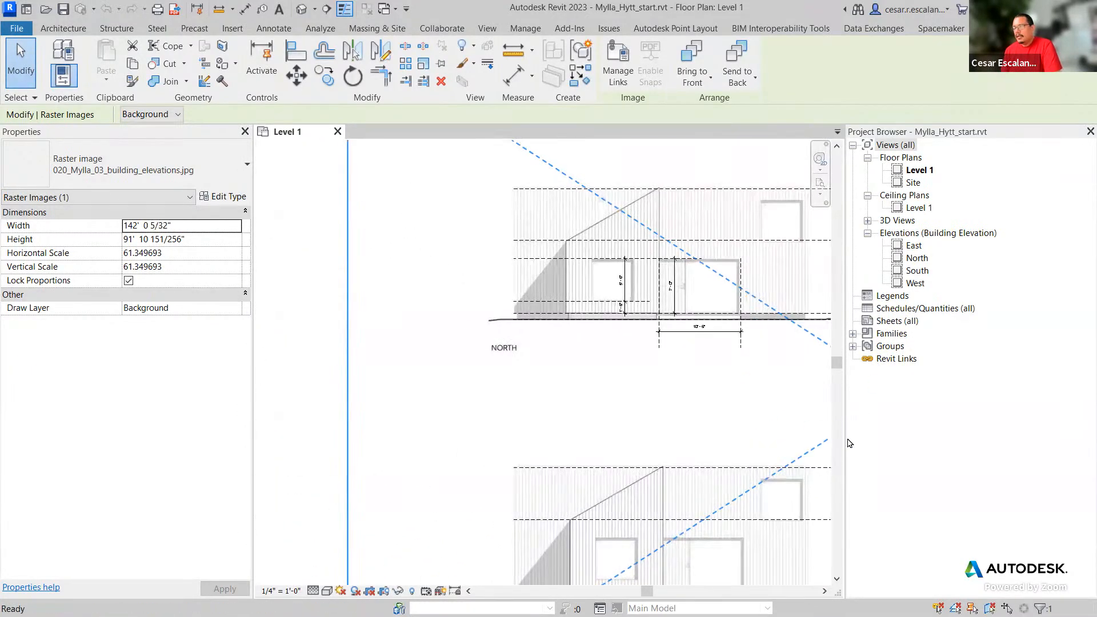
- Examine the building plan image with its grid of reference planes, including the upper bedroom wing
scroll(736, 465, down, 2)
scroll(736, 464, down, 2)
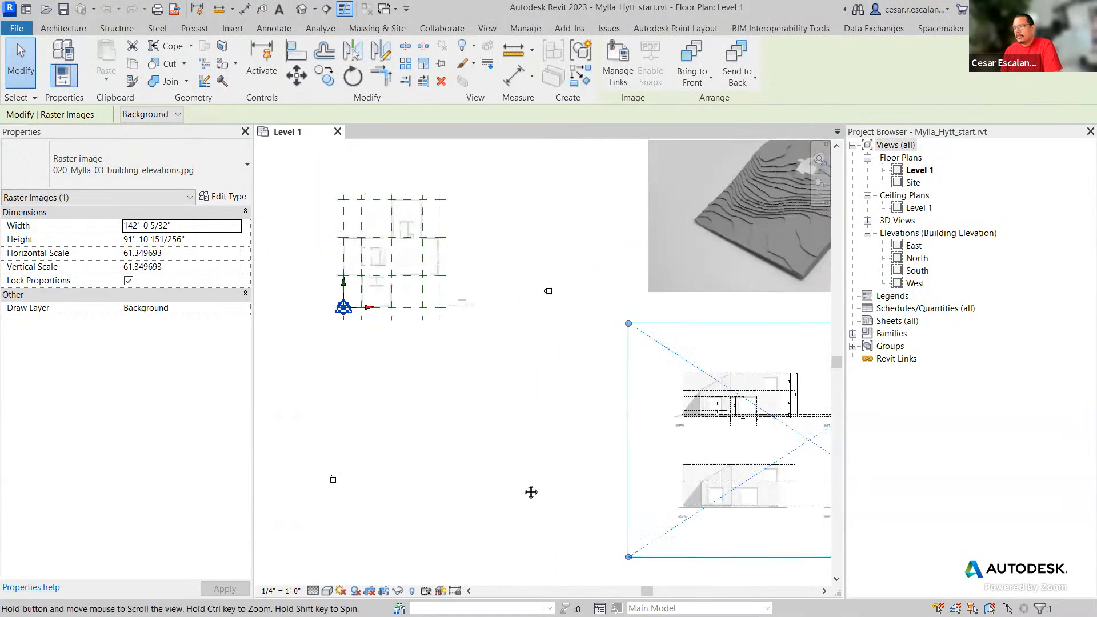
middle_drag(507, 471, 667, 572)
scroll(615, 441, up, 3)
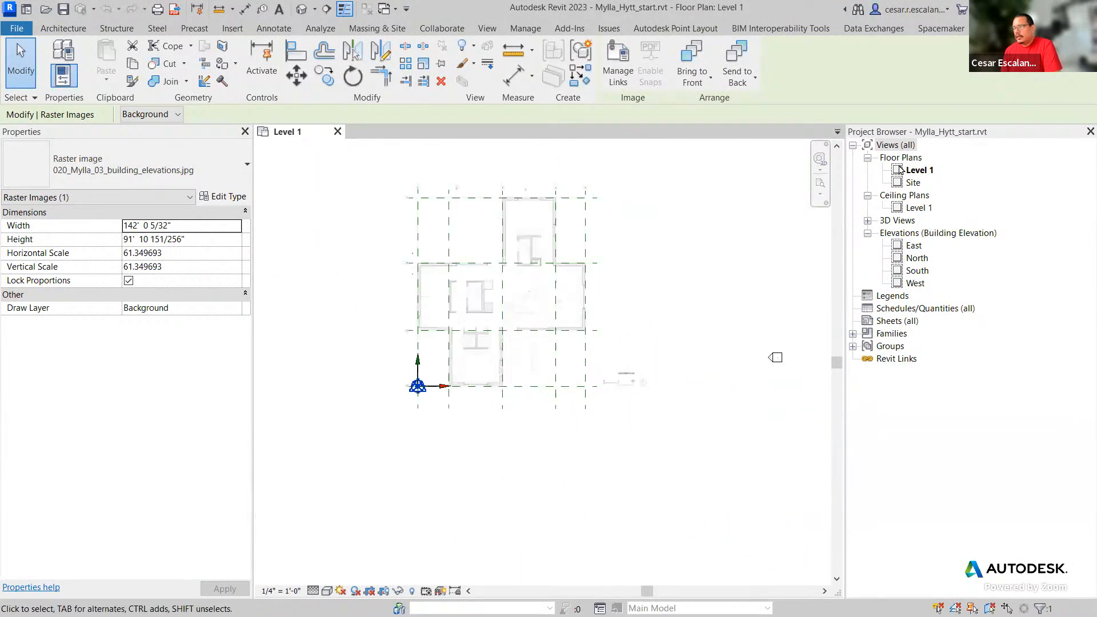
scroll(653, 310, up, 2)
middle_drag(656, 312, 758, 492)
scroll(588, 377, up, 3)
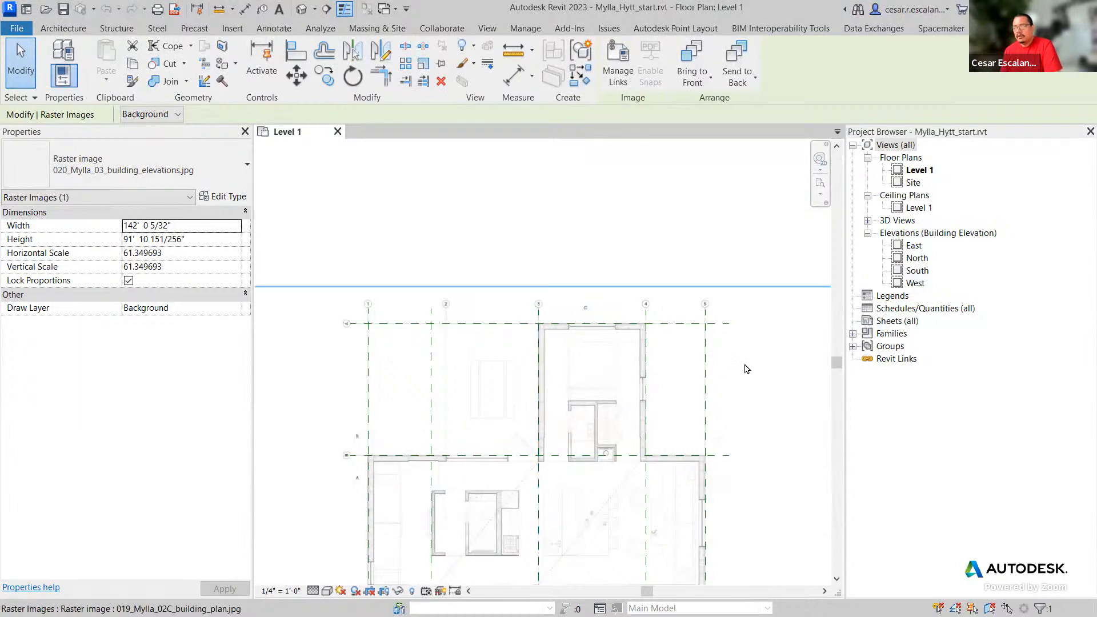
middle_drag(745, 365, 764, 258)
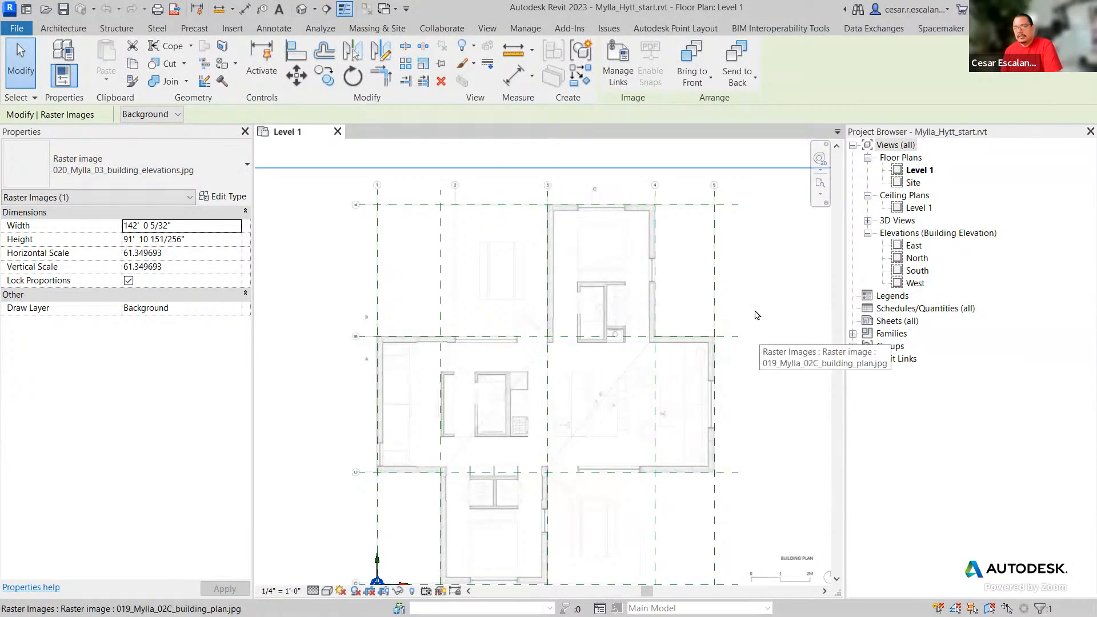
scroll(757, 377, down, 1)
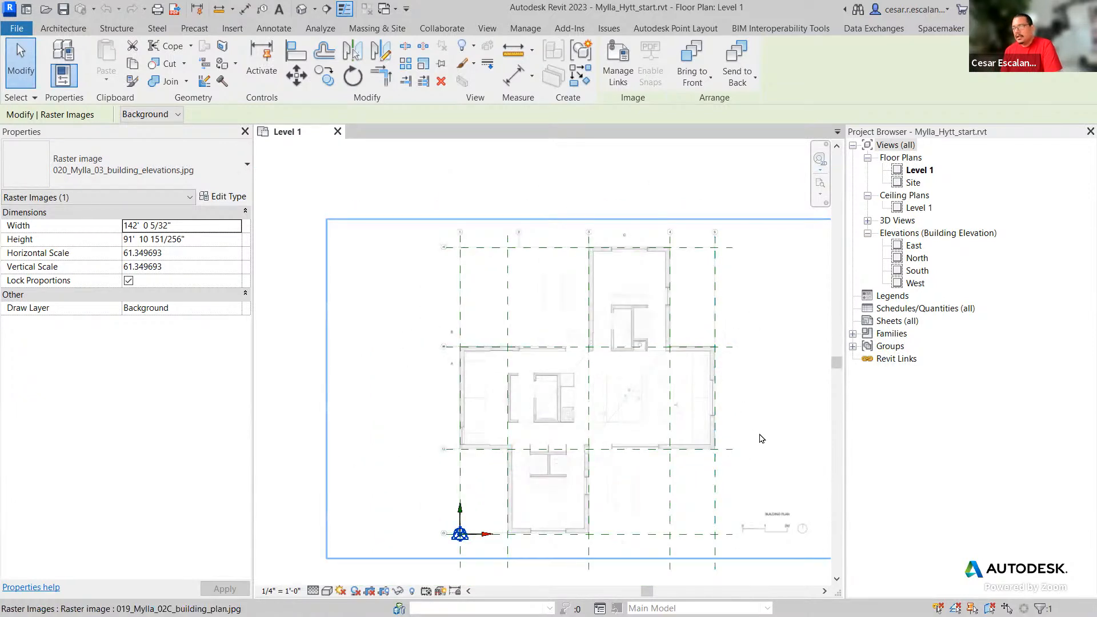
scroll(640, 295, up, 5)
click(645, 267)
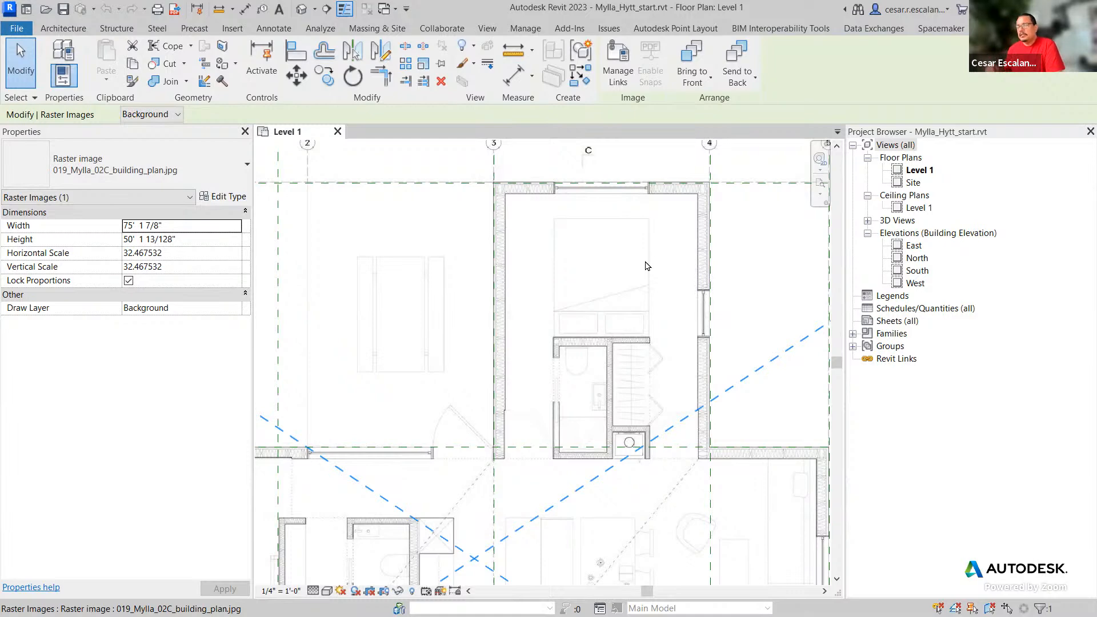
scroll(646, 267, down, 1)
scroll(594, 360, down, 5)
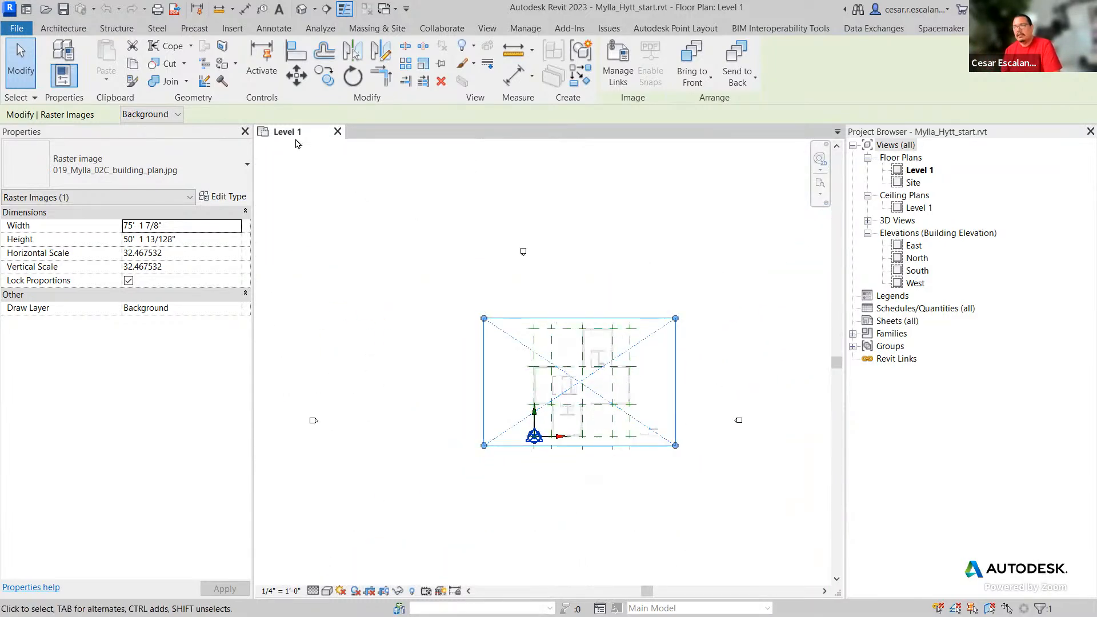
- Pin the 019_Mylla_02C_building_plan.jpg image in place on Level 1
click(723, 356)
scroll(675, 375, up, 2)
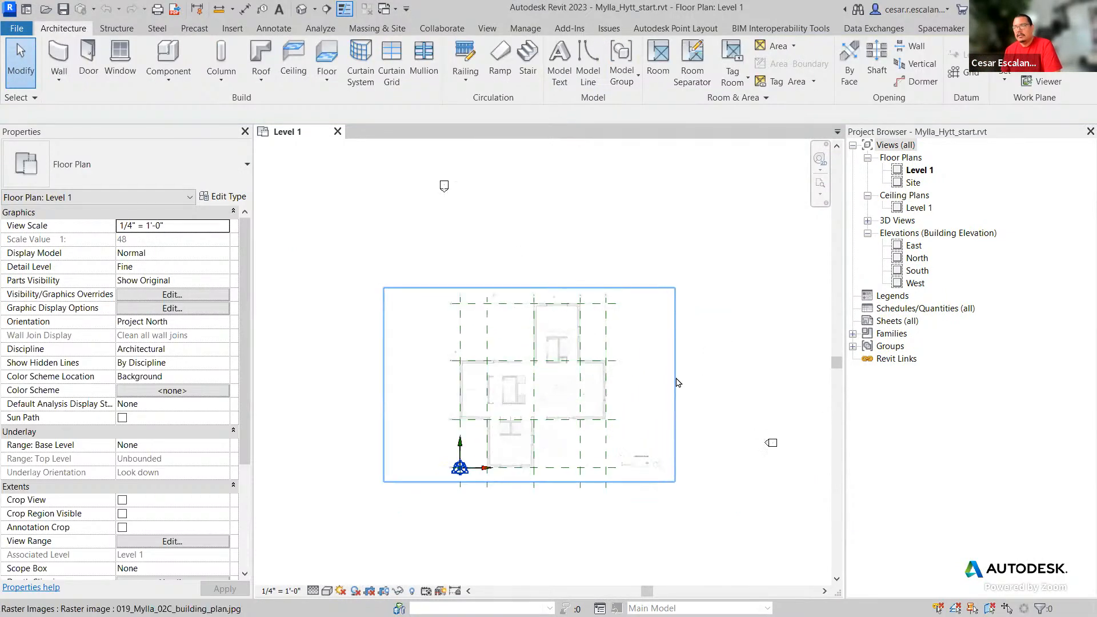
click(675, 371)
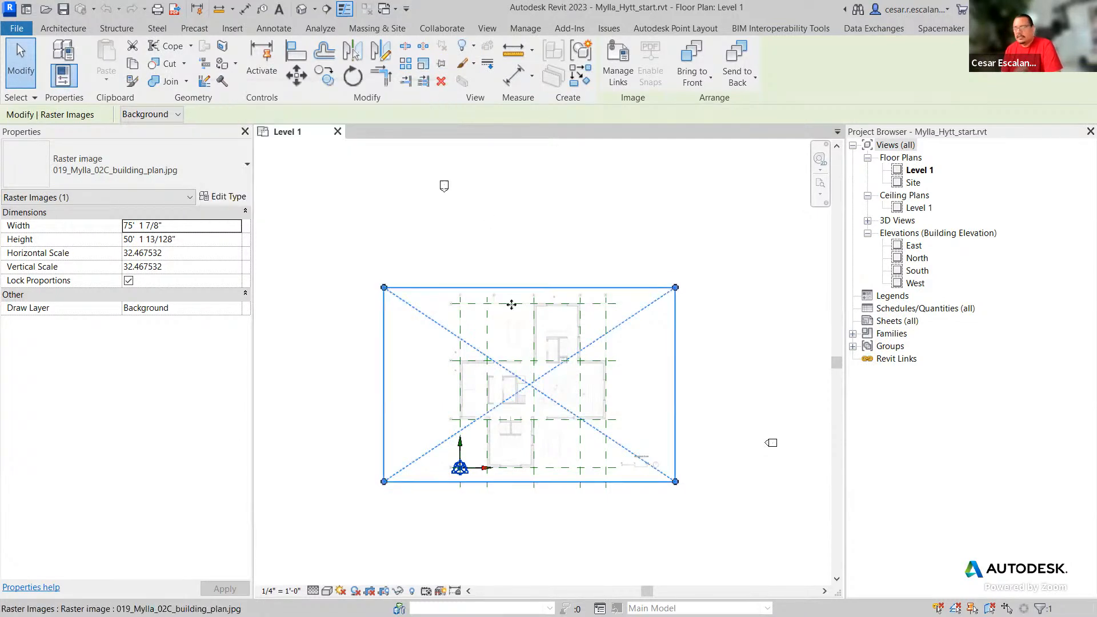
click(440, 65)
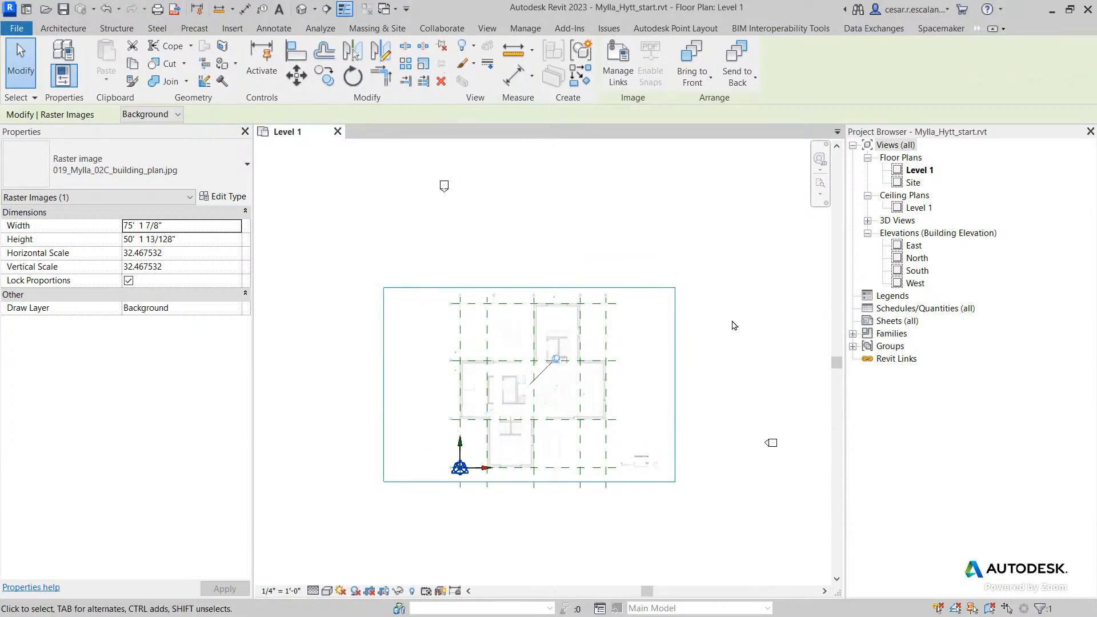
- Look over the pinned building plan image and the reference planes along its walls, and clear the selection
scroll(693, 358, up, 3)
scroll(686, 364, down, 4)
middle_drag(681, 367, 469, 215)
scroll(608, 336, down, 4)
middle_drag(608, 336, 703, 491)
scroll(608, 460, up, 3)
scroll(477, 323, up, 2)
scroll(609, 503, up, 2)
scroll(615, 326, up, 2)
middle_drag(615, 326, 640, 315)
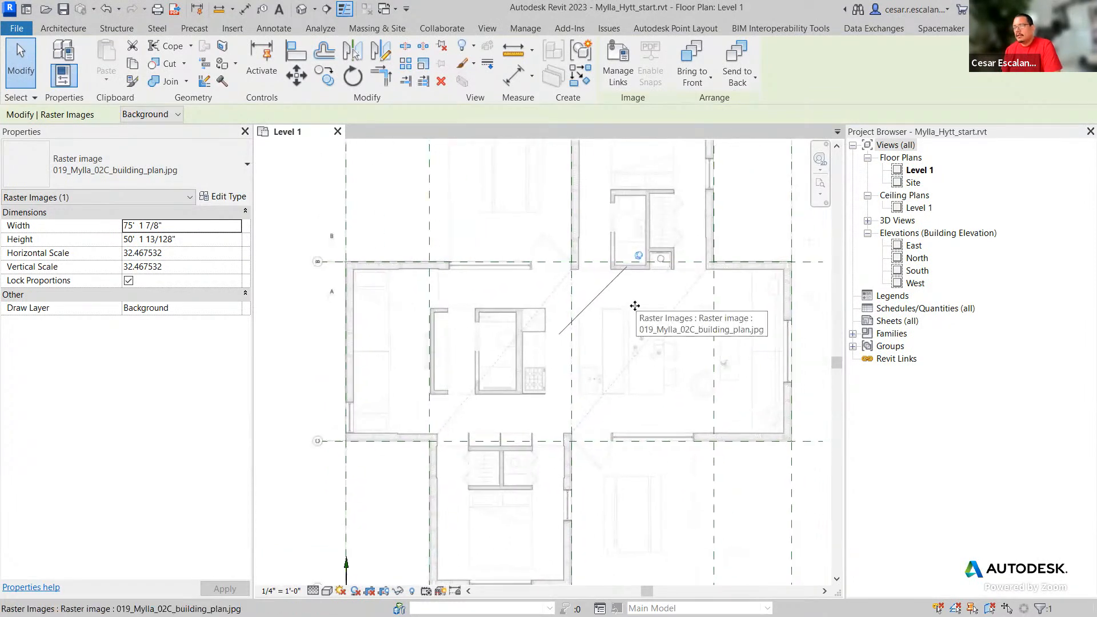
scroll(602, 307, down, 3)
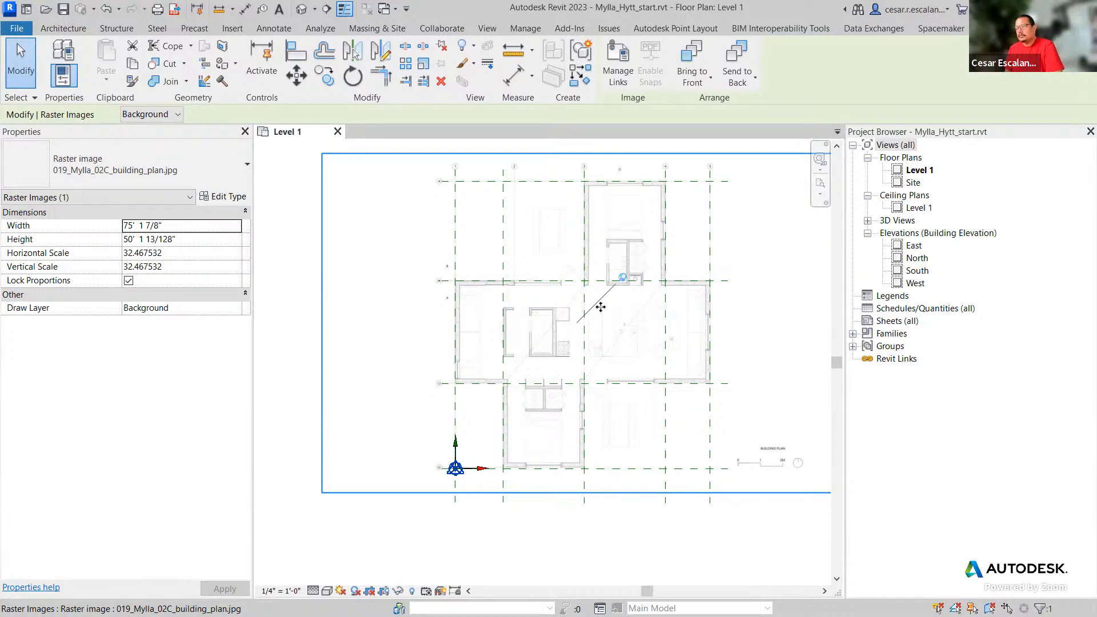
key(Escape)
middle_drag(686, 556, 639, 574)
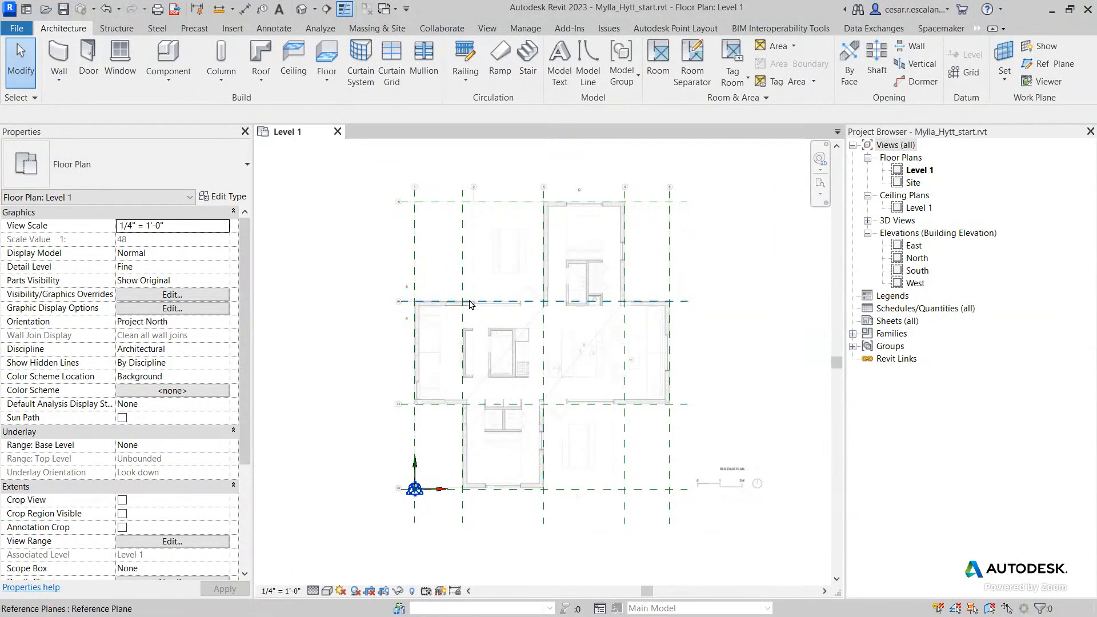
- Examine the topography model image and the aerial photo of the roofs, and return to the building plan
scroll(552, 273, down, 5)
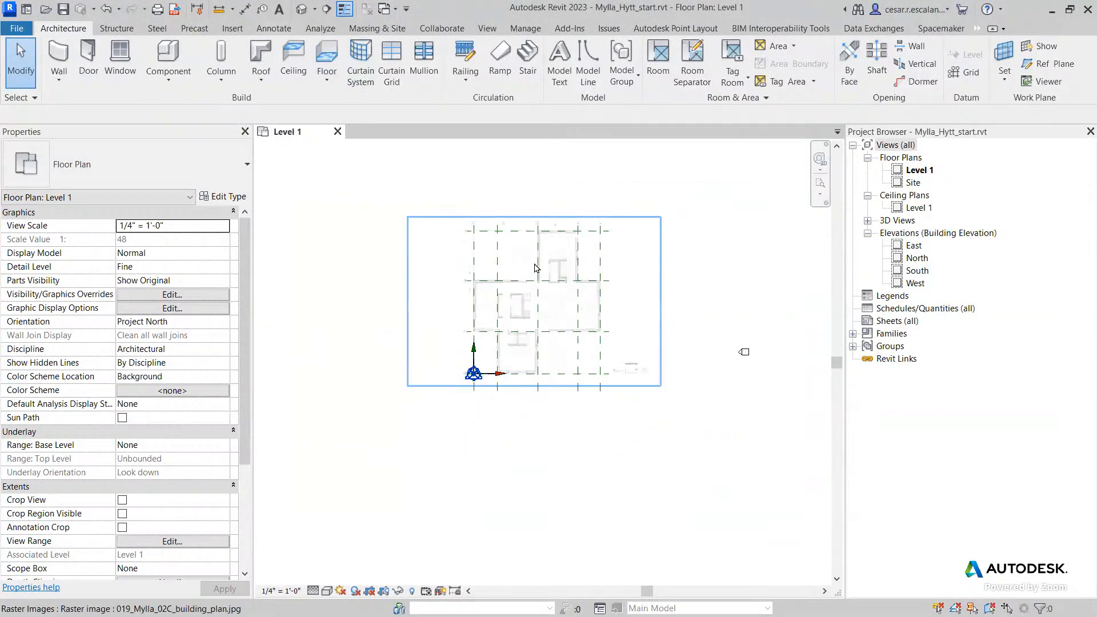
middle_drag(636, 439, 287, 433)
scroll(590, 212, up, 3)
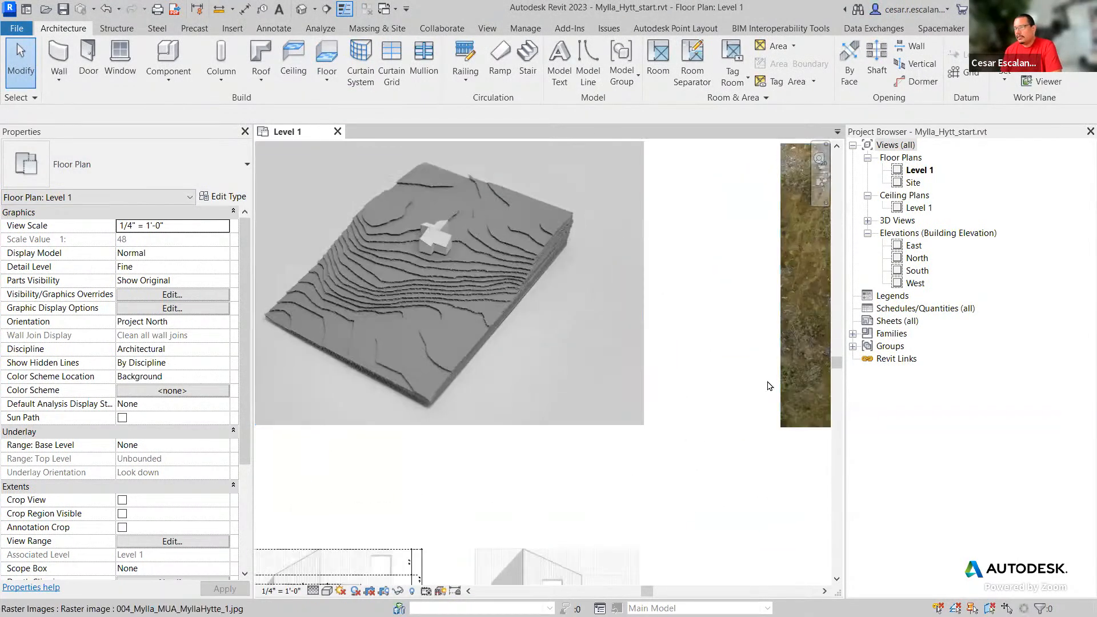
middle_drag(792, 379, 451, 409)
scroll(562, 368, up, 2)
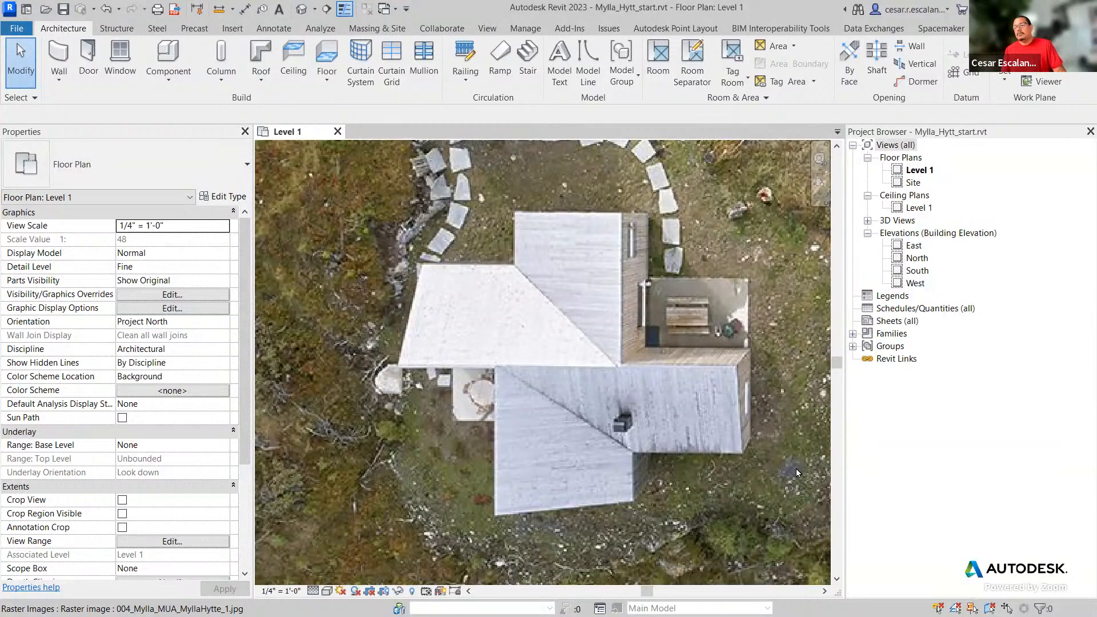
scroll(794, 466, down, 3)
middle_drag(530, 432, 882, 471)
middle_drag(705, 472, 1089, 534)
scroll(465, 470, down, 2)
middle_drag(464, 470, 918, 387)
scroll(763, 425, up, 4)
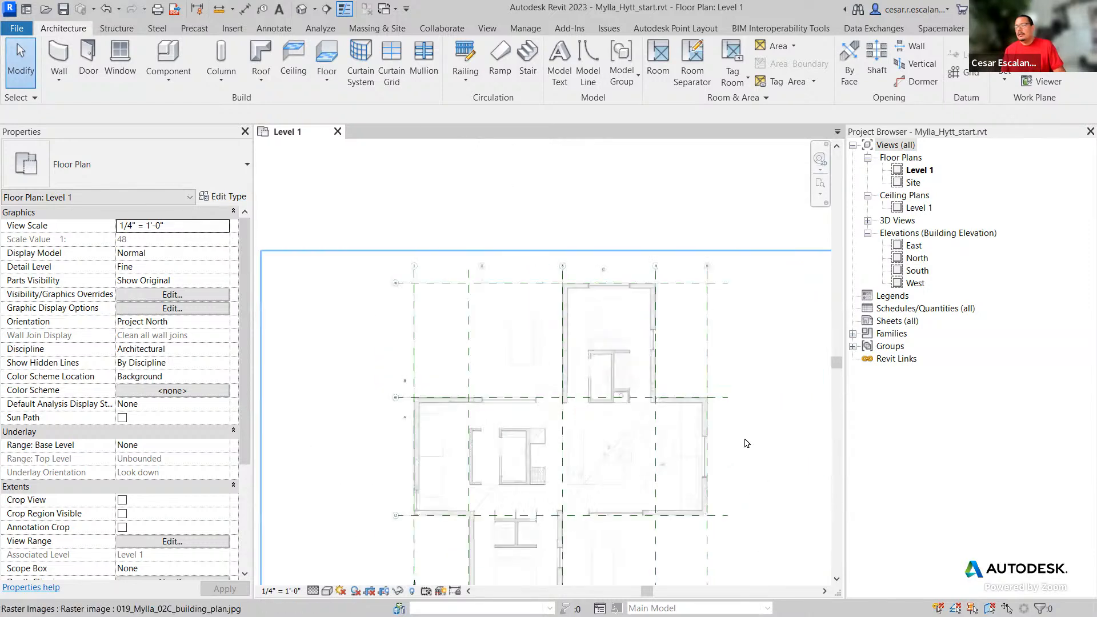
- Start an in-place model in the Mass category and name it Solid1
scroll(660, 402, up, 2)
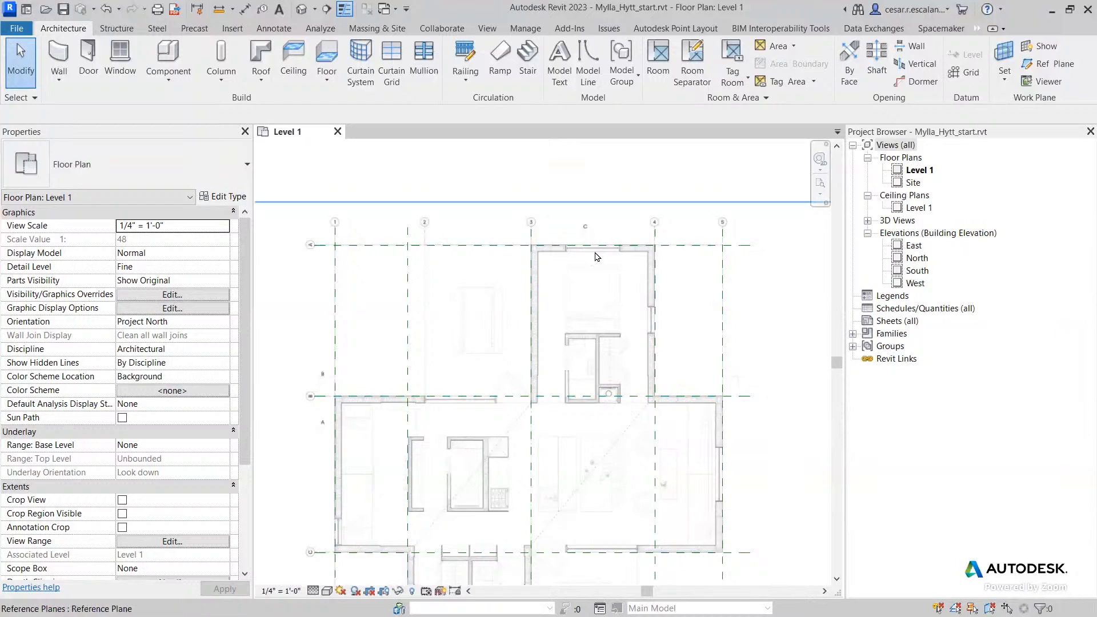
middle_drag(713, 237, 737, 98)
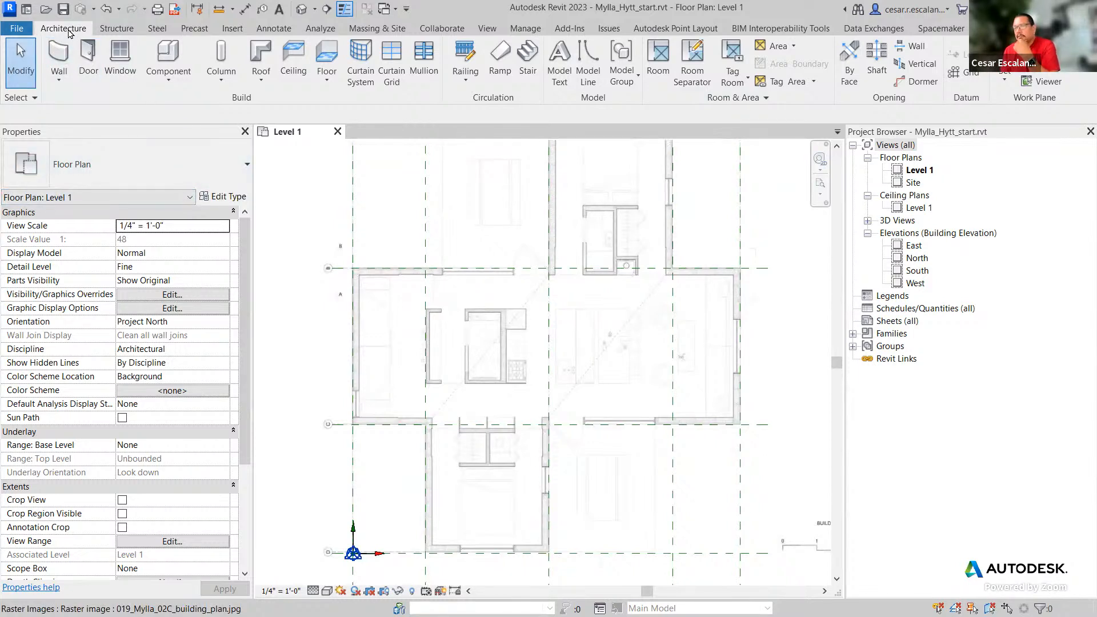
click(173, 84)
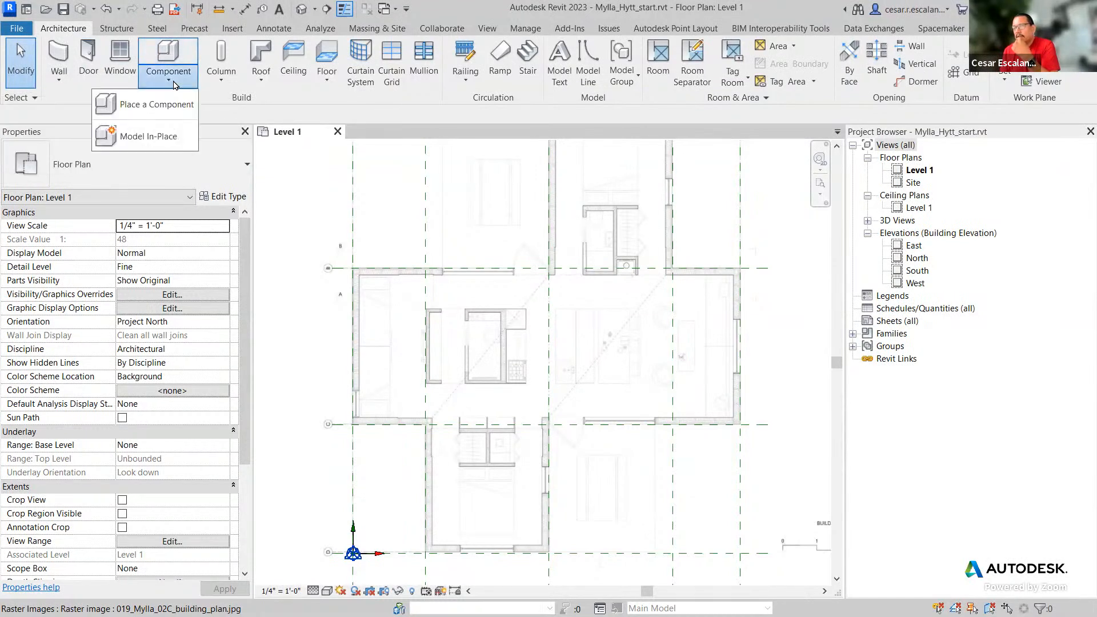
click(142, 137)
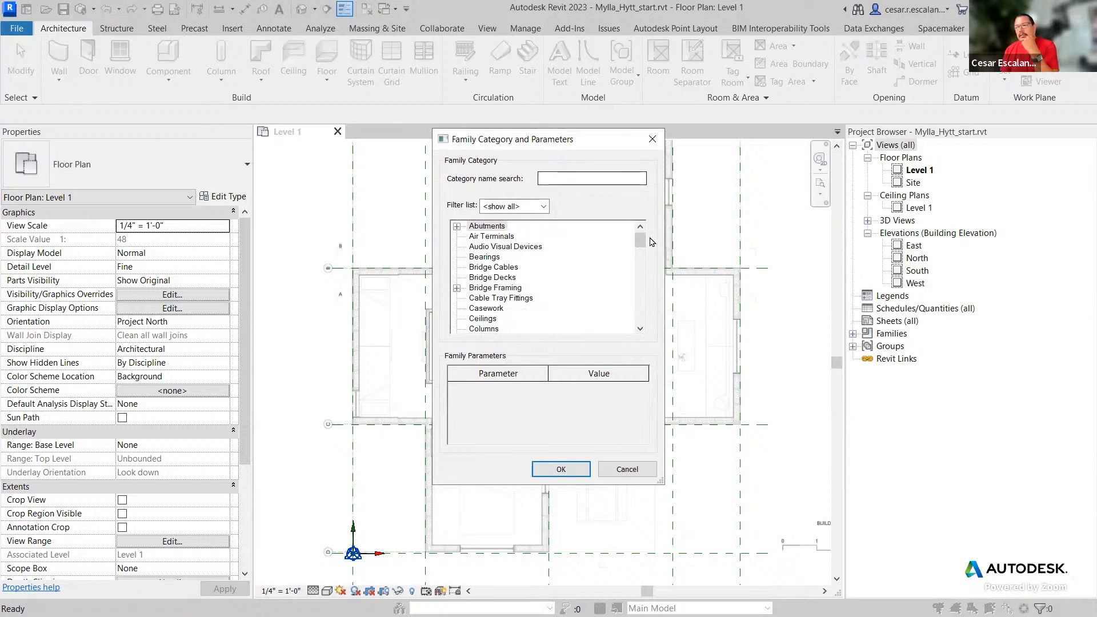
drag(639, 241, 634, 278)
click(475, 237)
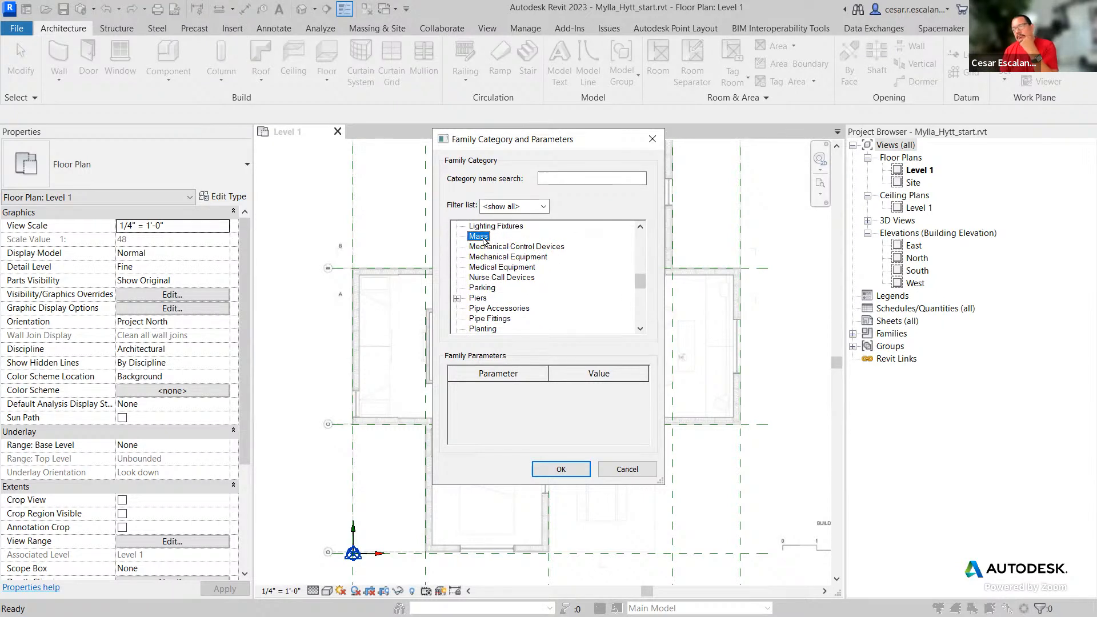
click(561, 470)
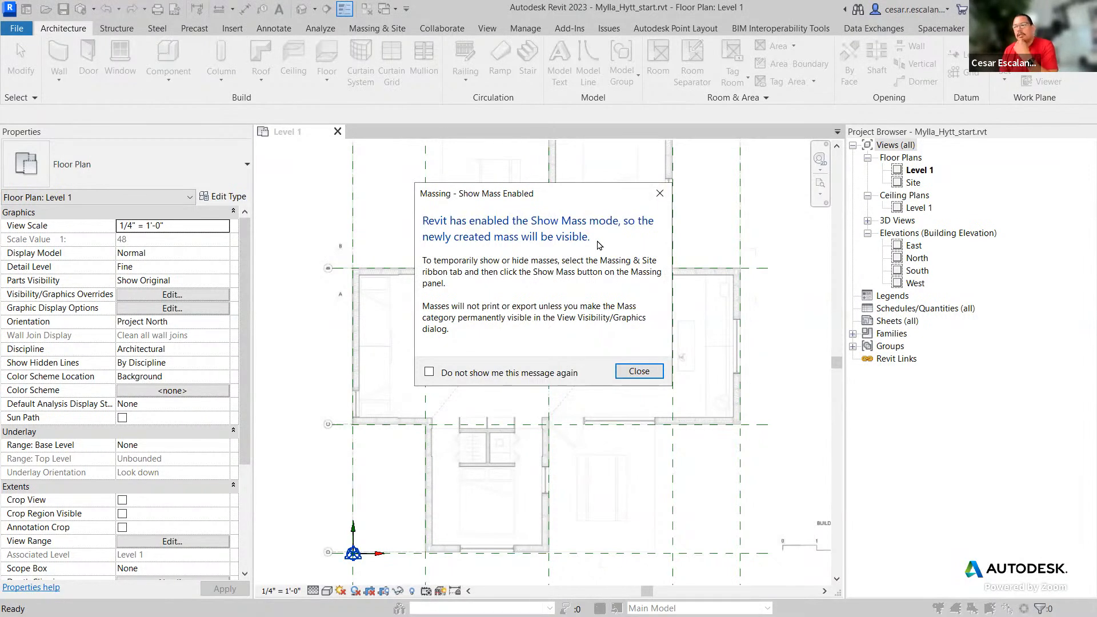
click(639, 371)
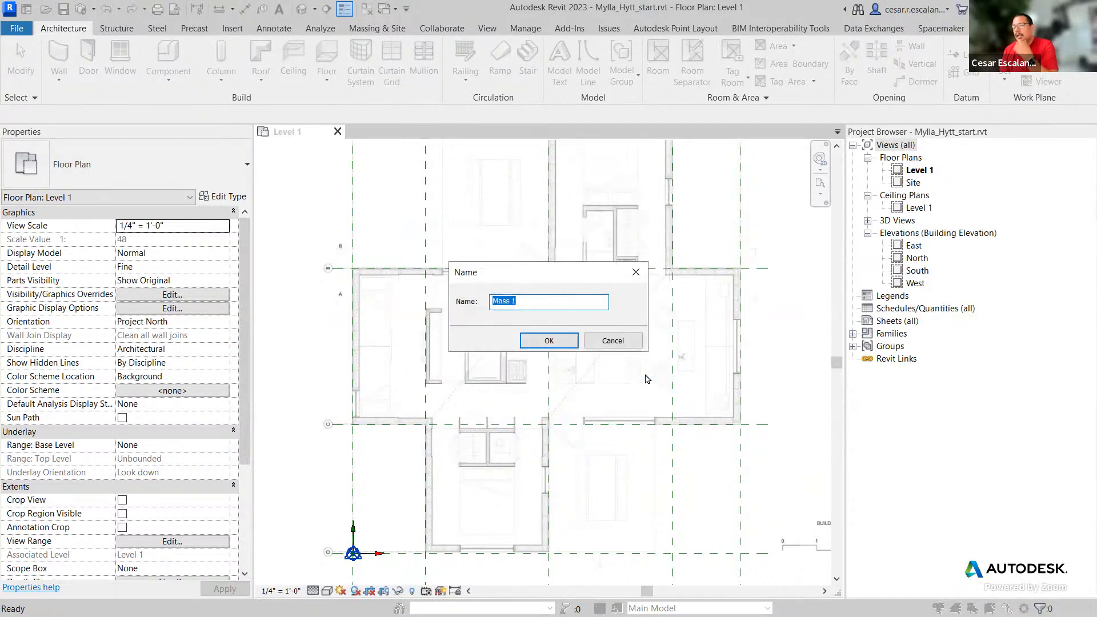
text(Solid1)
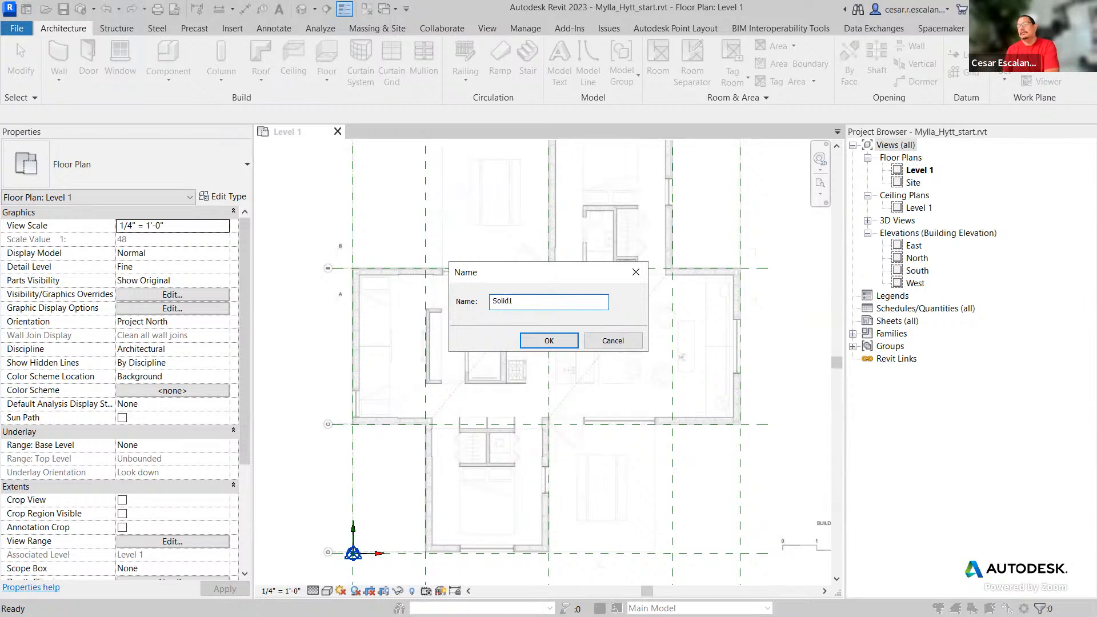
click(557, 343)
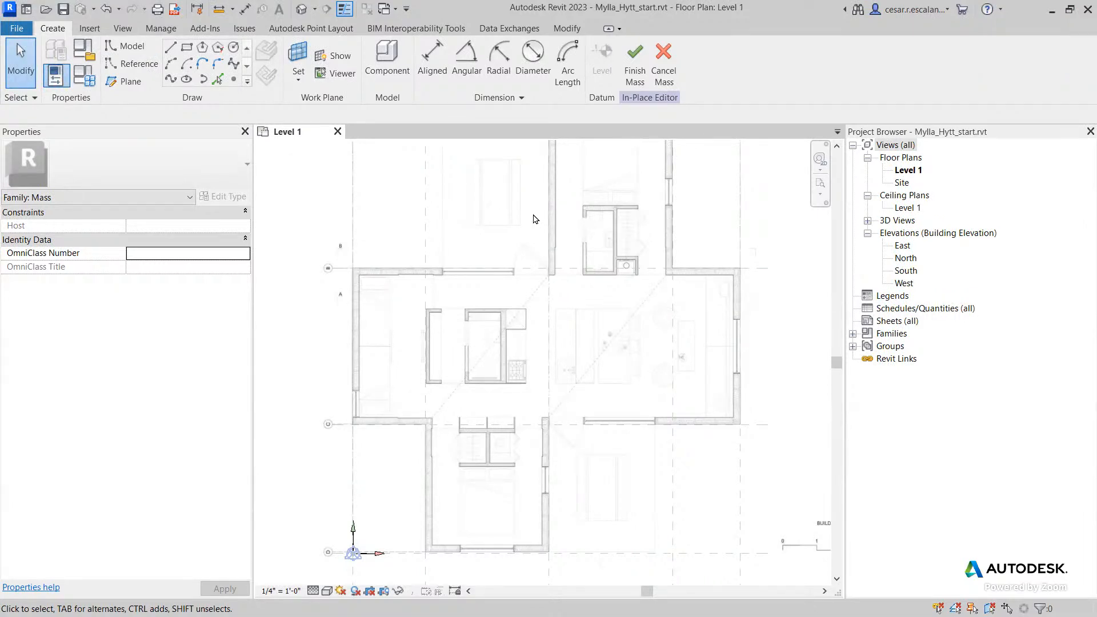
- Examine the building plan's wings, walls and grid of reference planes, and discard the in-place mass
scroll(436, 355, down, 2)
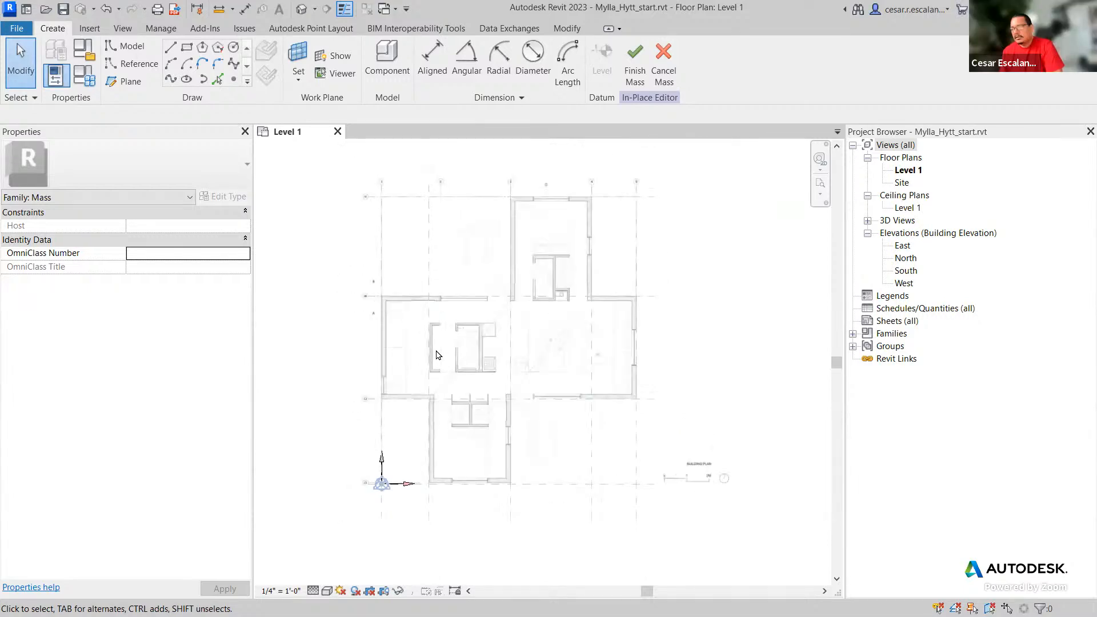
scroll(436, 354, up, 5)
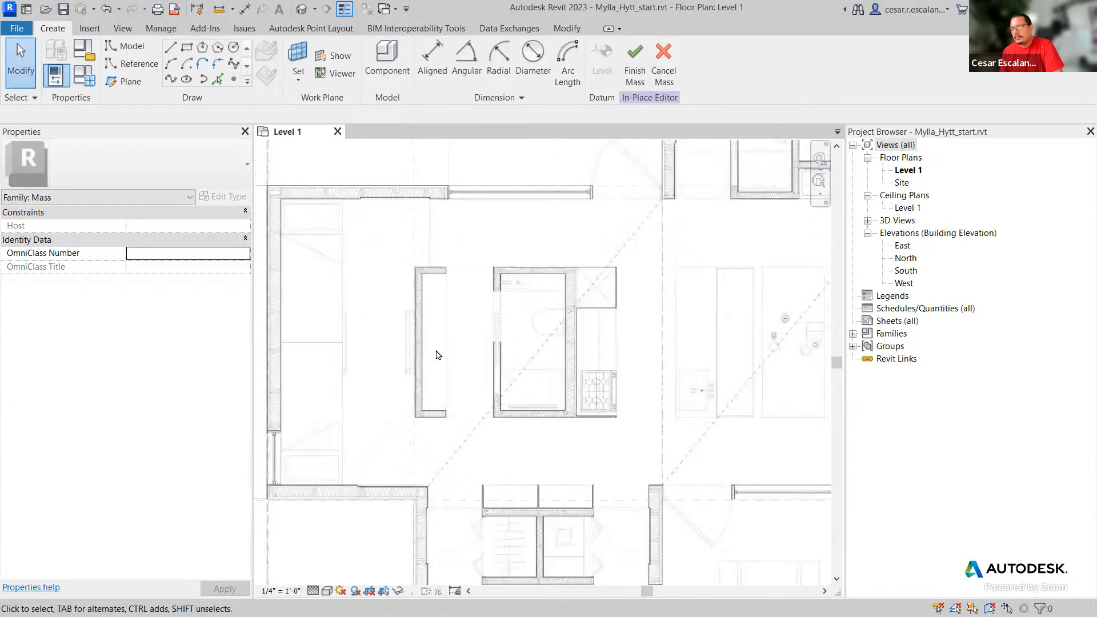
scroll(436, 355, down, 3)
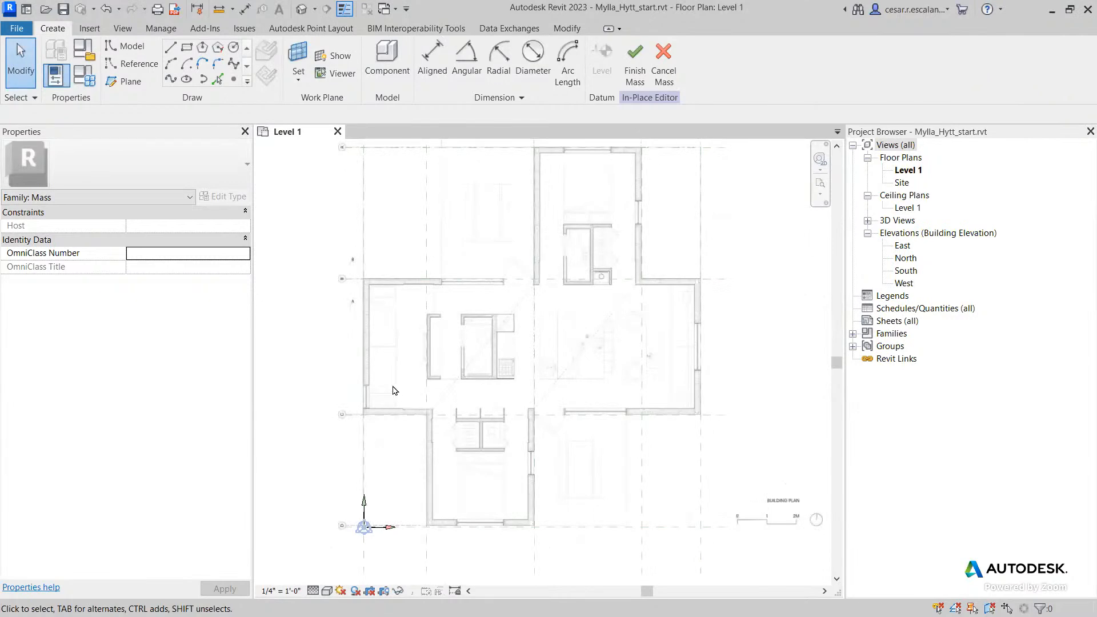
scroll(393, 390, down, 5)
scroll(454, 369, up, 8)
scroll(448, 374, down, 3)
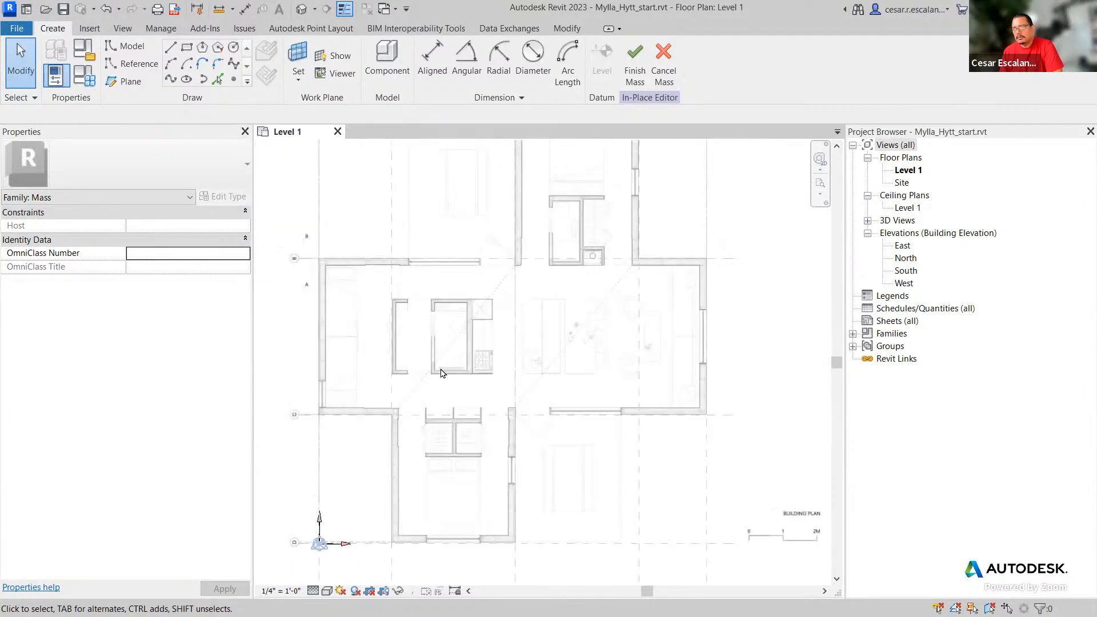
scroll(441, 373, up, 1)
middle_drag(438, 375, 538, 393)
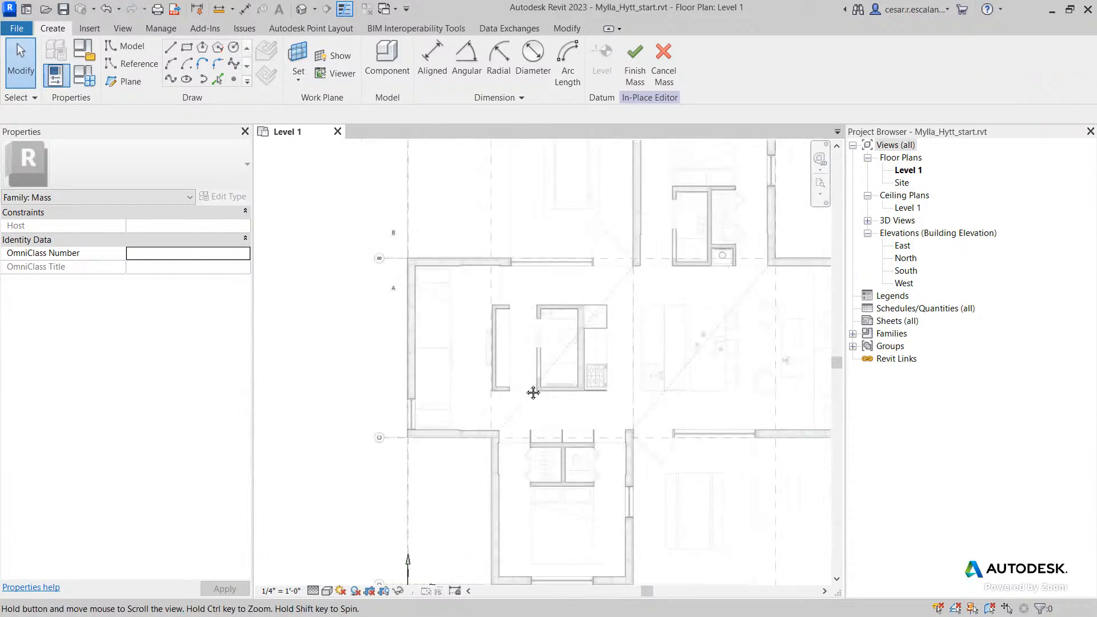
scroll(521, 384, down, 3)
scroll(590, 421, up, 3)
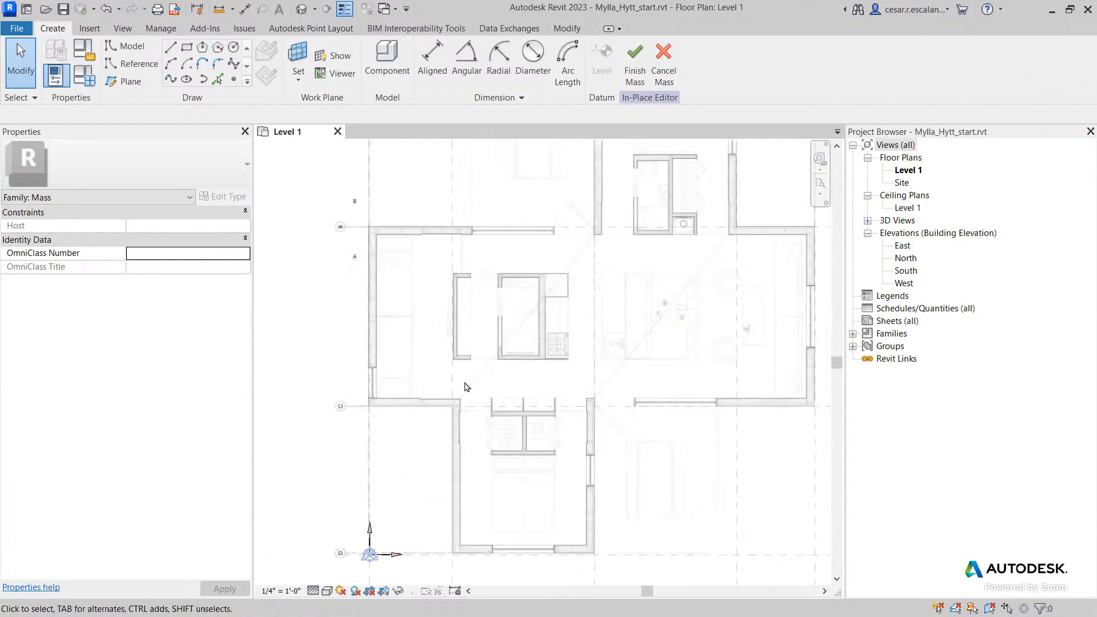
mouse_move(519, 311)
middle_down()
mouse_move(512, 316)
mouse_move(511, 296)
middle_up()
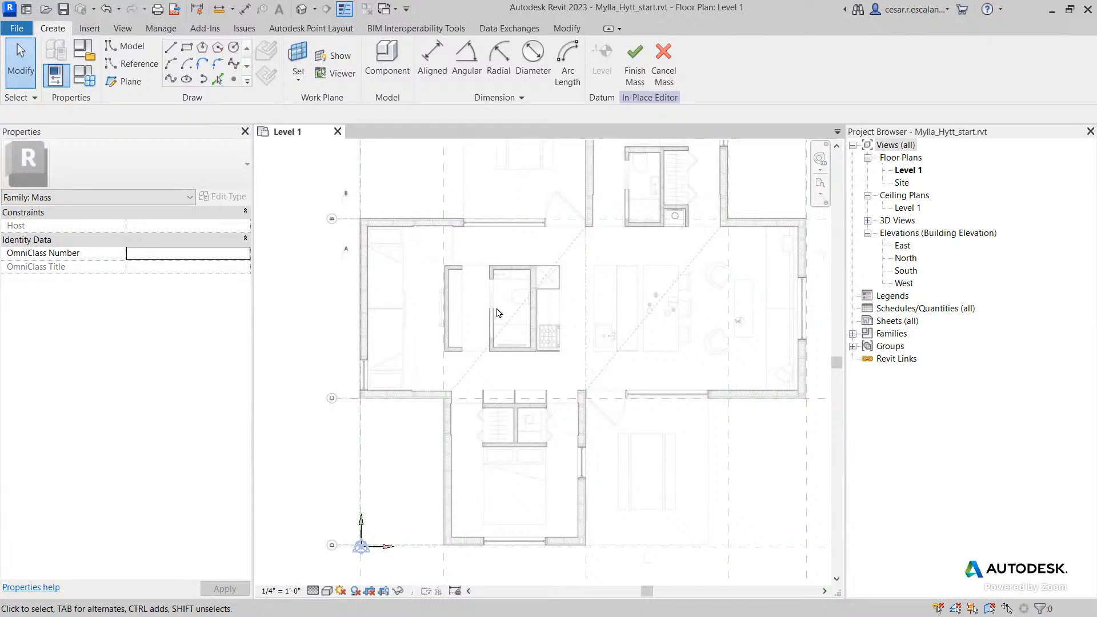
scroll(496, 312, down, 3)
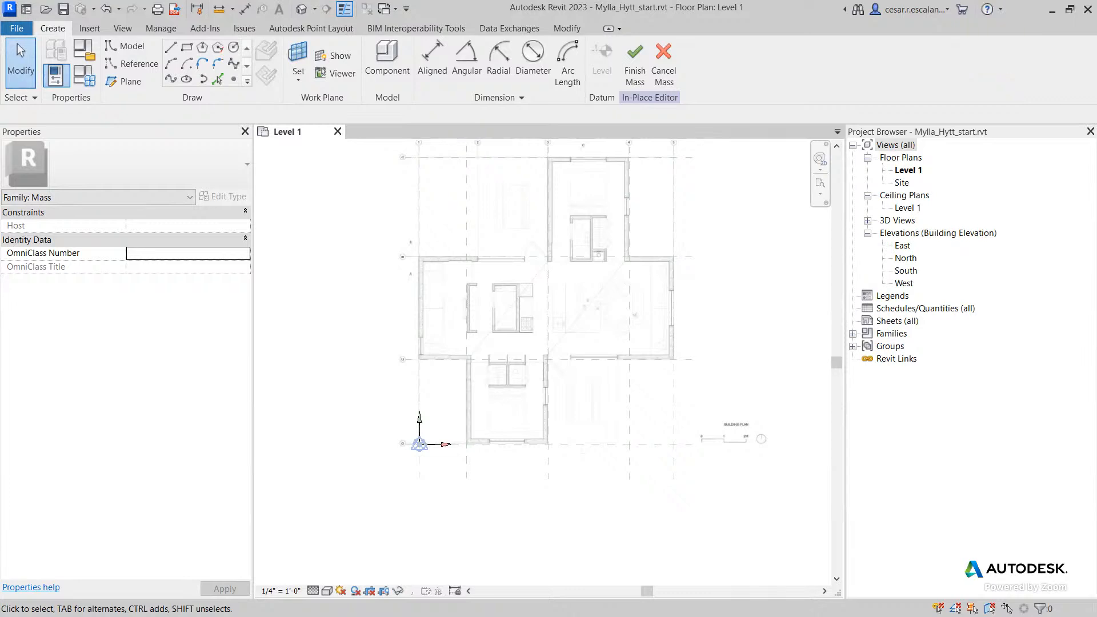
scroll(718, 314, up, 2)
middle_drag(703, 274, 794, 269)
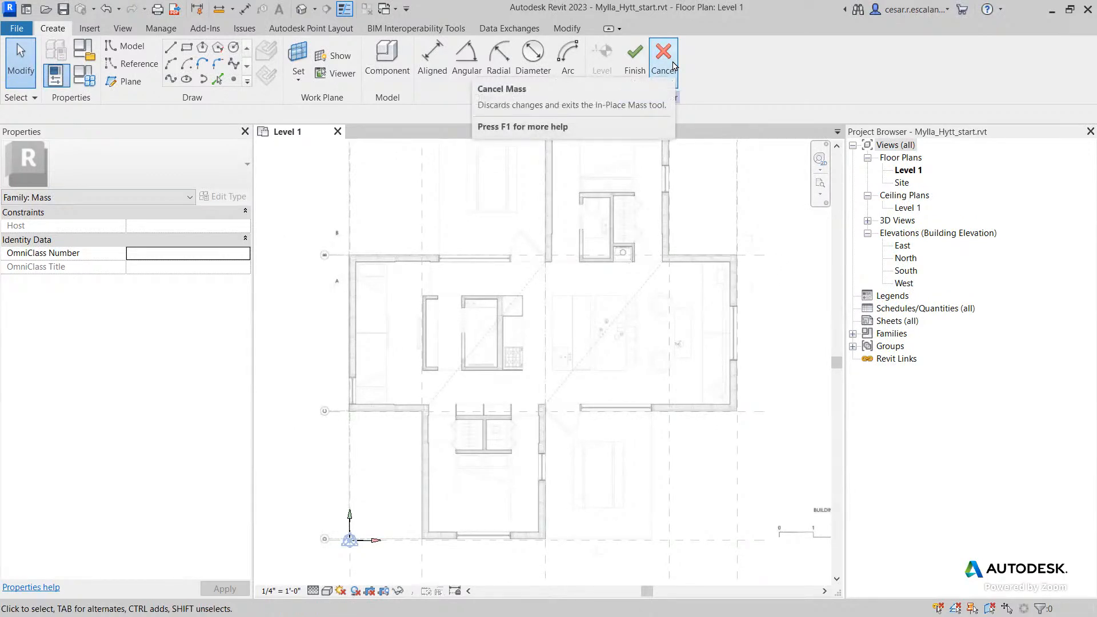
click(673, 66)
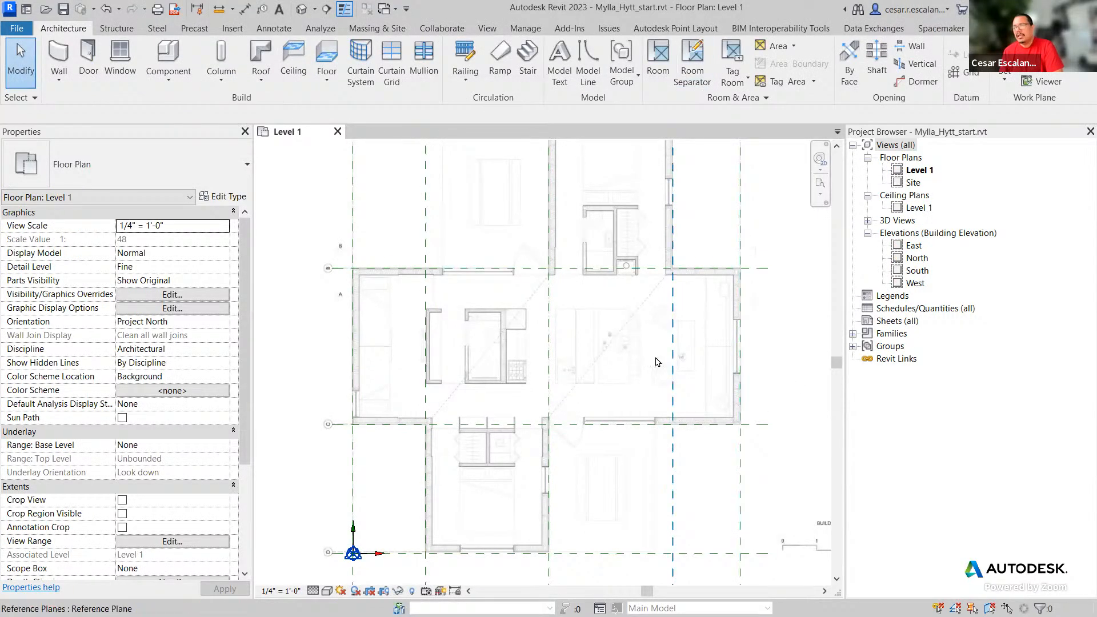
- Create an in-place mass named Solid1 using the Mass family category
scroll(652, 356, down, 3)
middle_drag(743, 332, 661, 301)
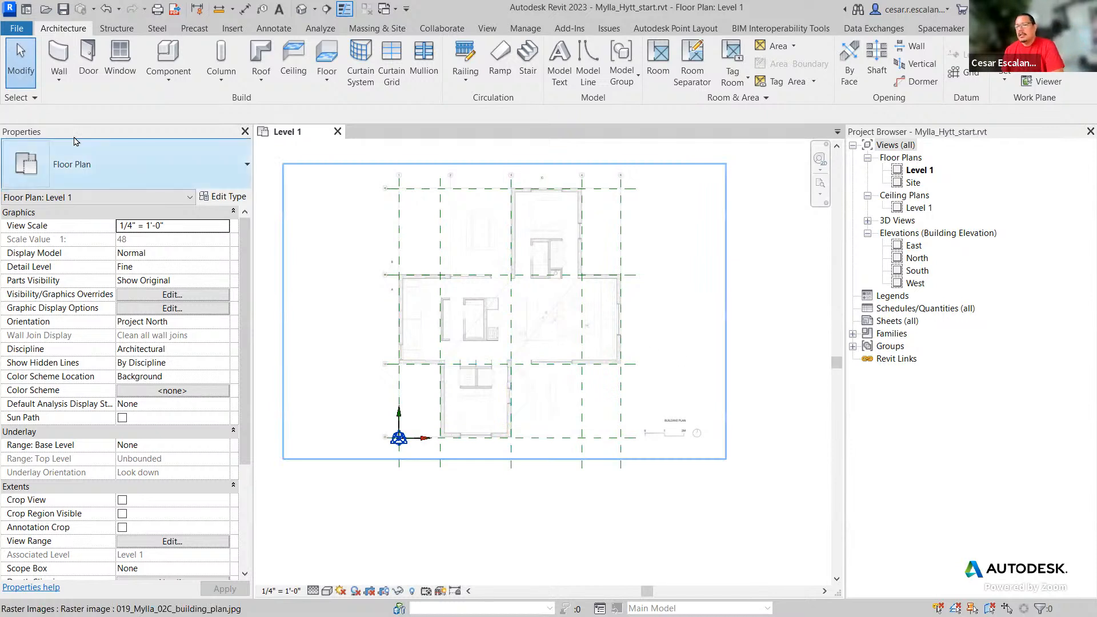
click(168, 80)
click(156, 136)
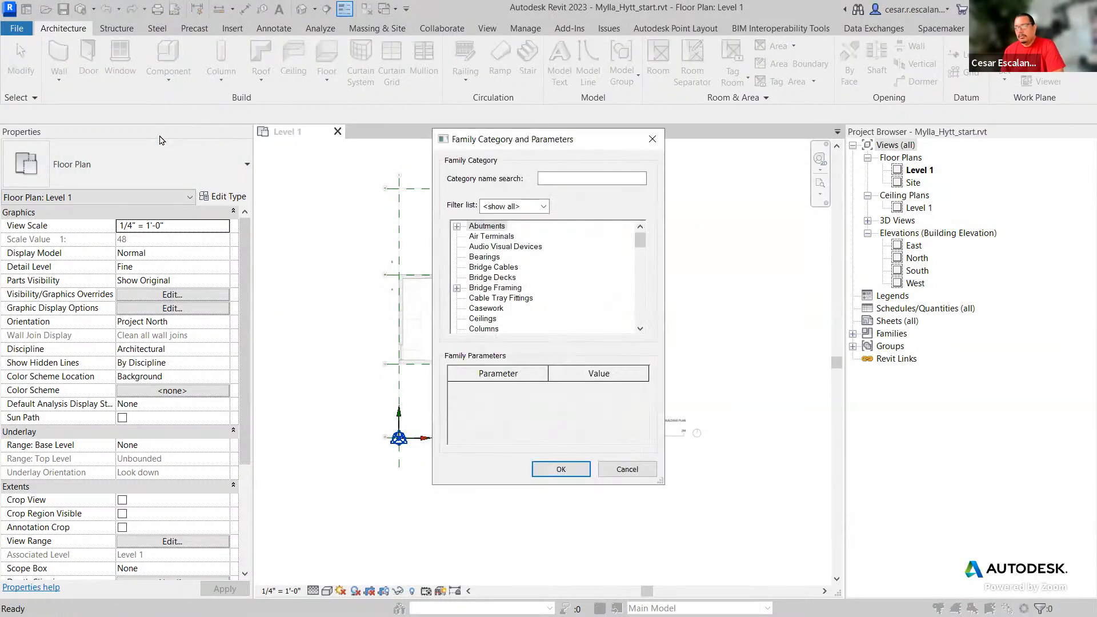
scroll(546, 288, down, 2)
scroll(546, 288, down, 5)
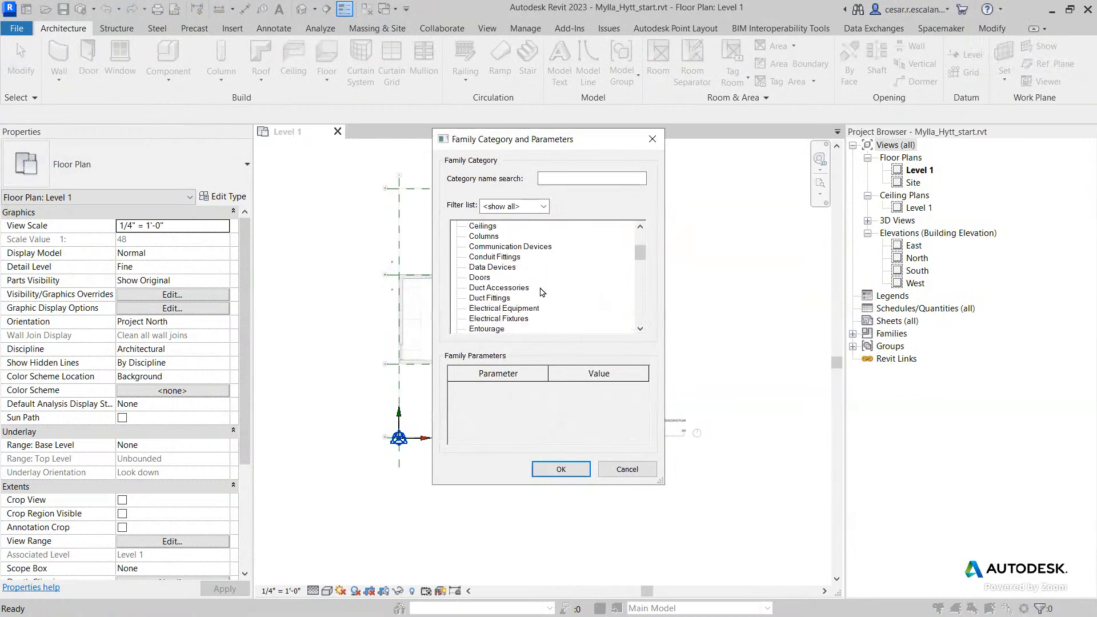
scroll(539, 293, down, 3)
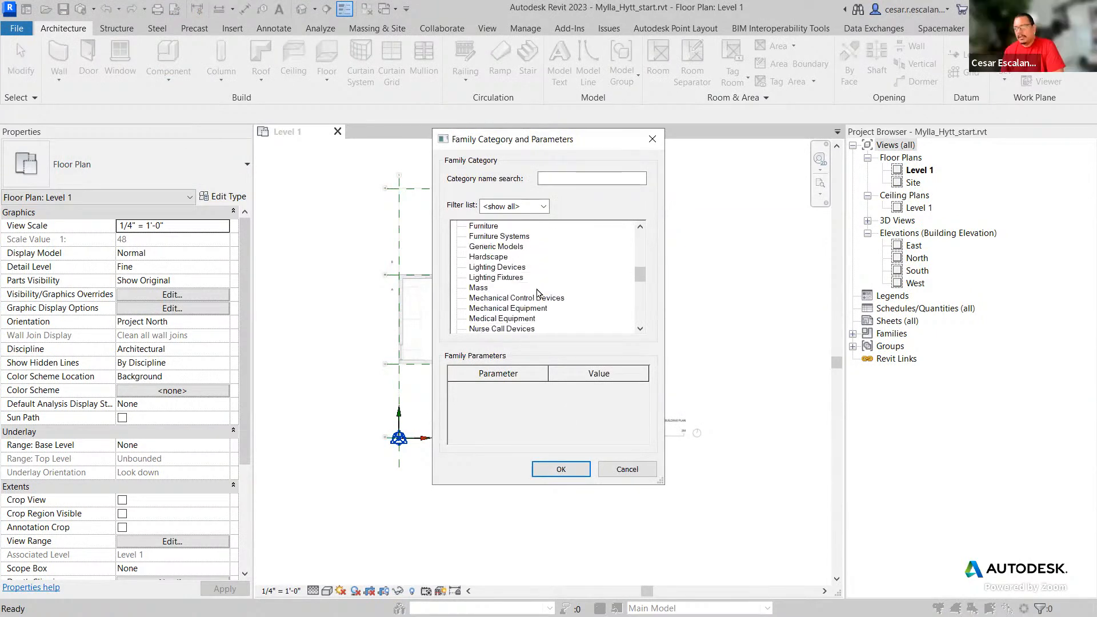
click(478, 267)
click(555, 470)
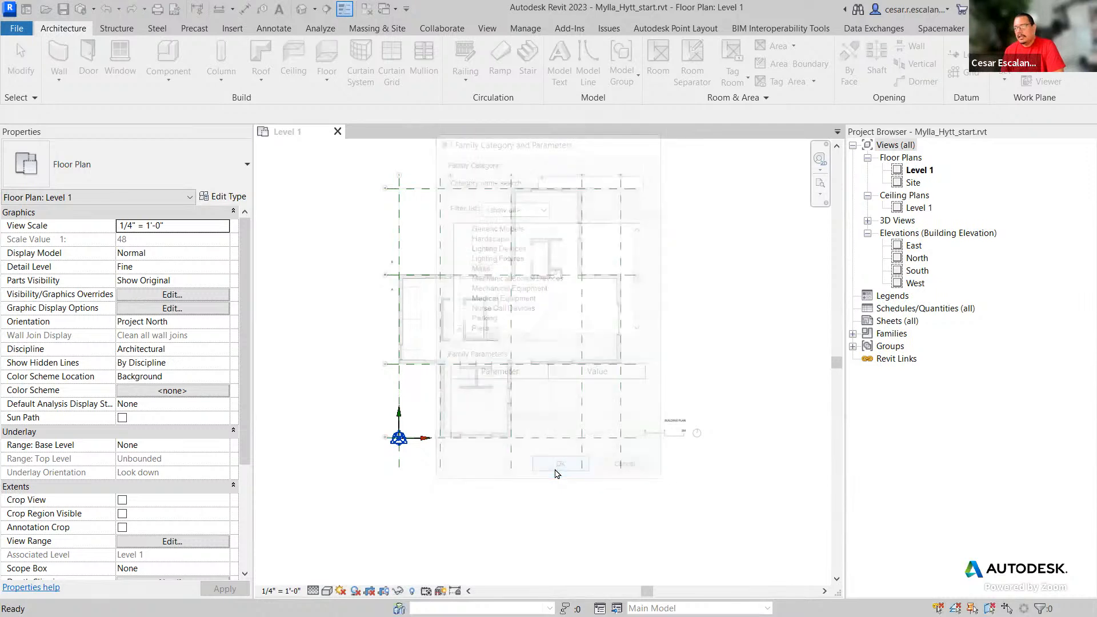
text(Solid1)
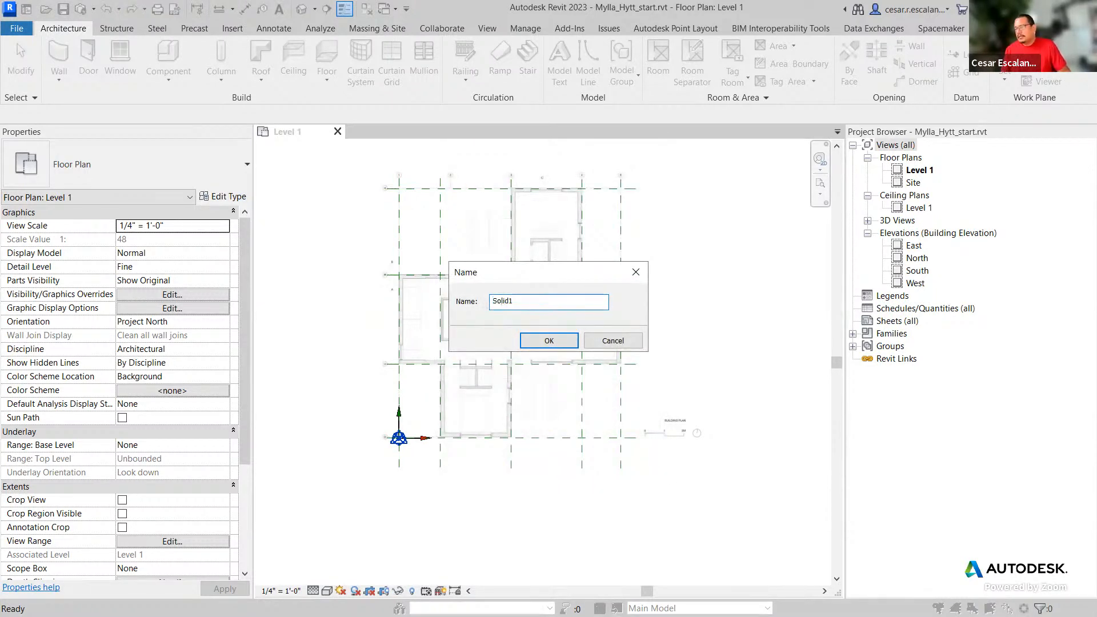
click(541, 344)
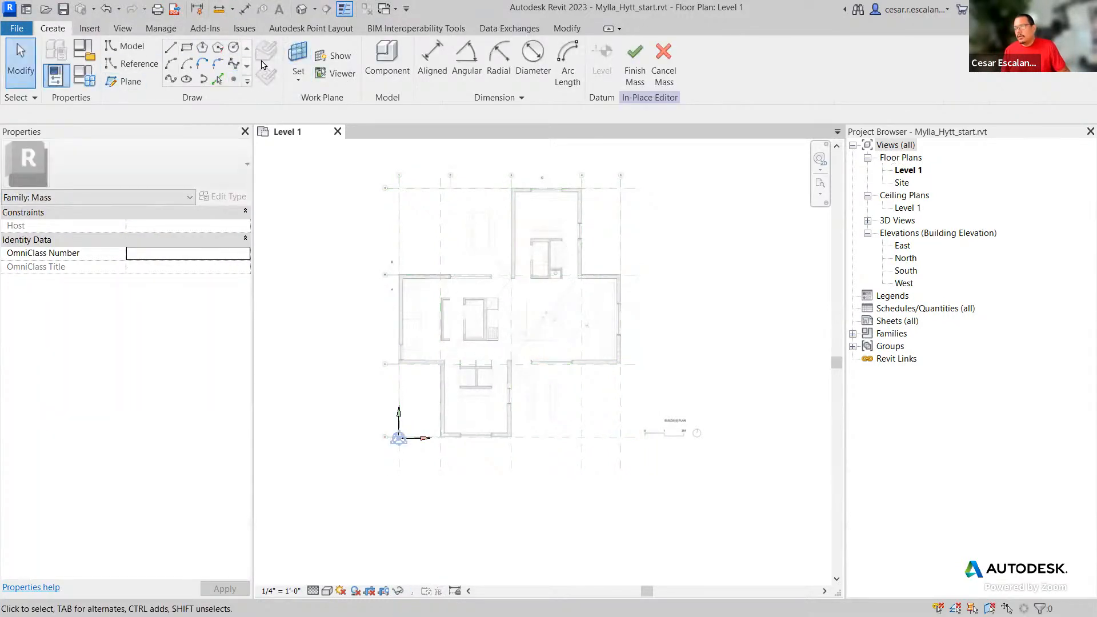
- Draw a closed L-shaped outline of model lines snapped to the reference planes around the plan's western part and lower bedroom wing, 19'-0" wide overall
click(115, 53)
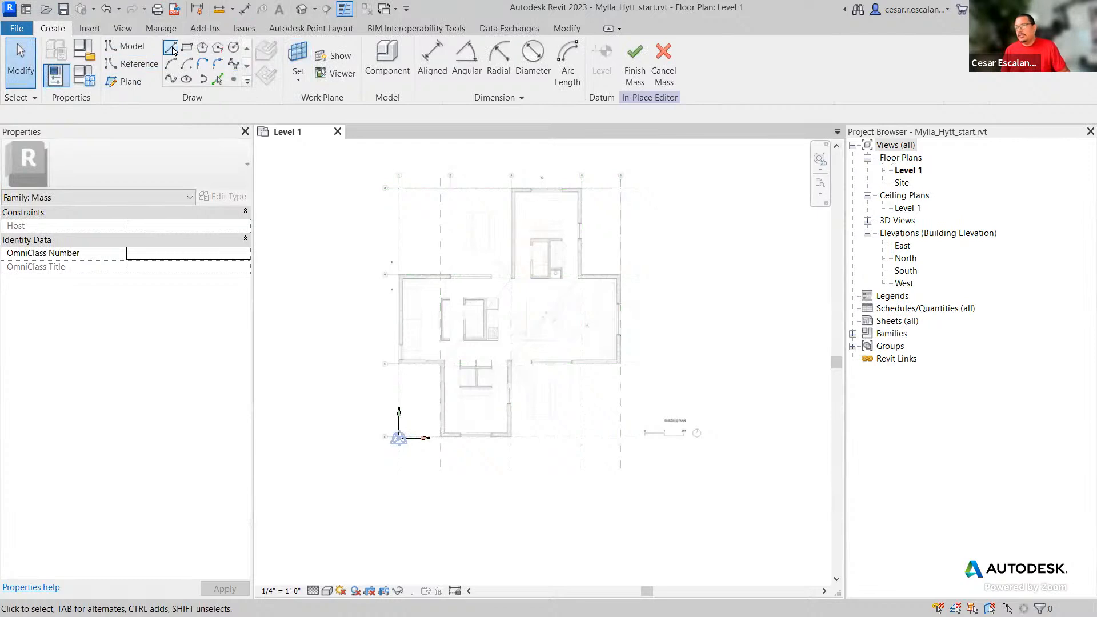
scroll(414, 349, up, 2)
scroll(404, 369, up, 2)
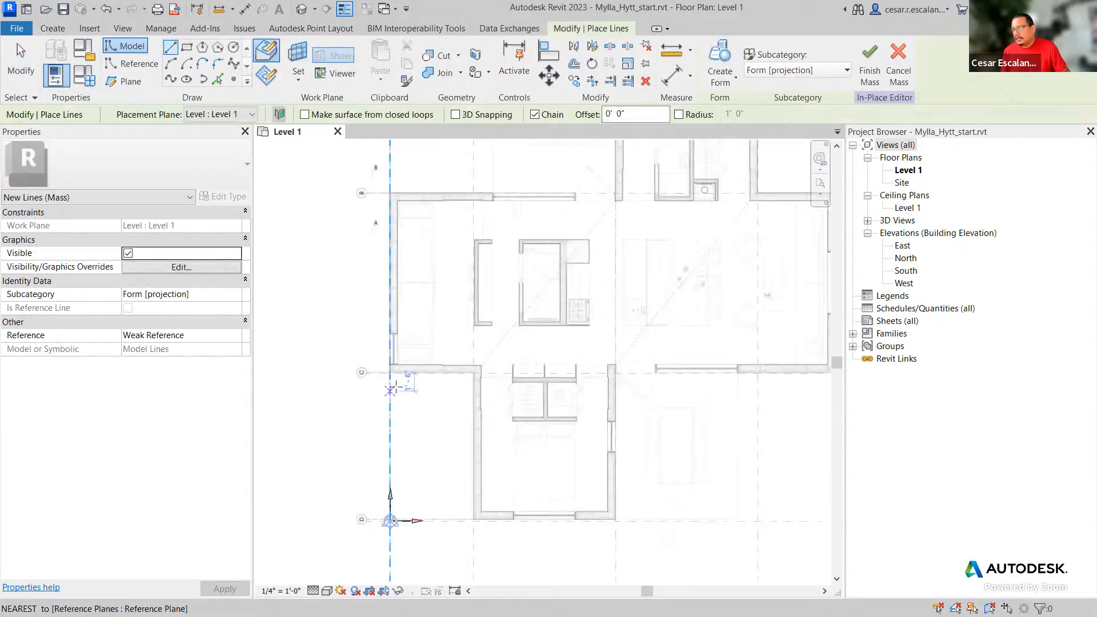
click(389, 373)
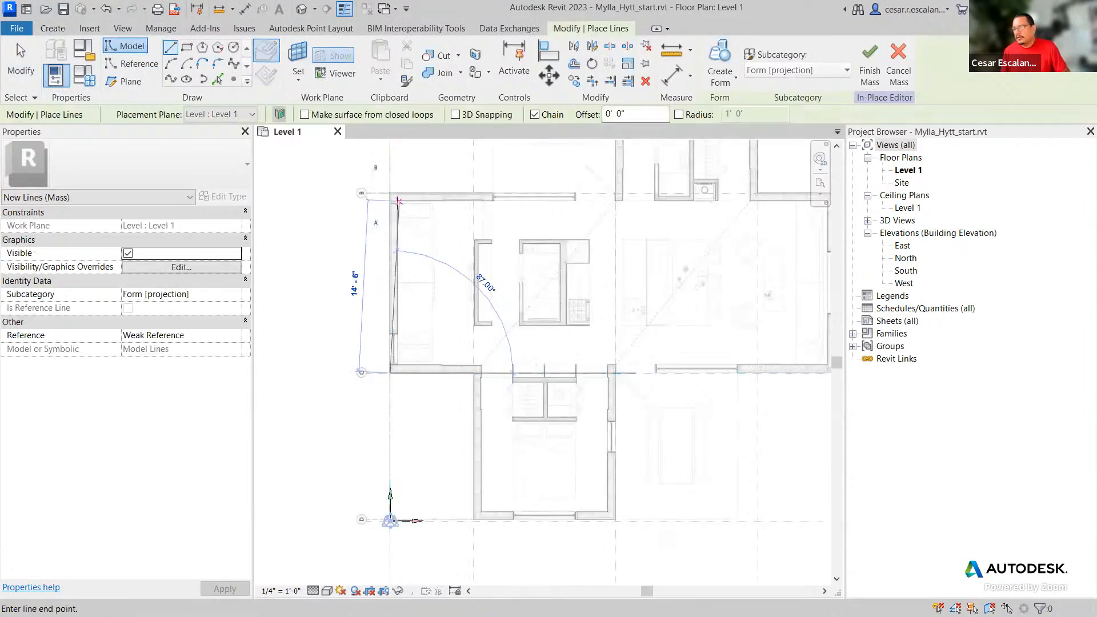
click(389, 193)
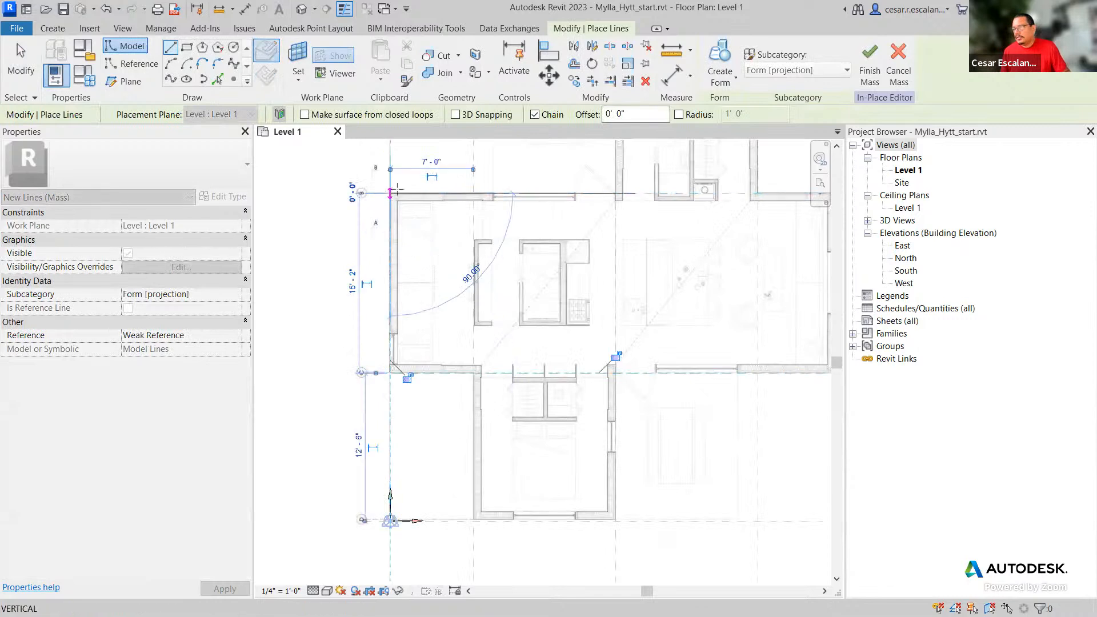
click(615, 193)
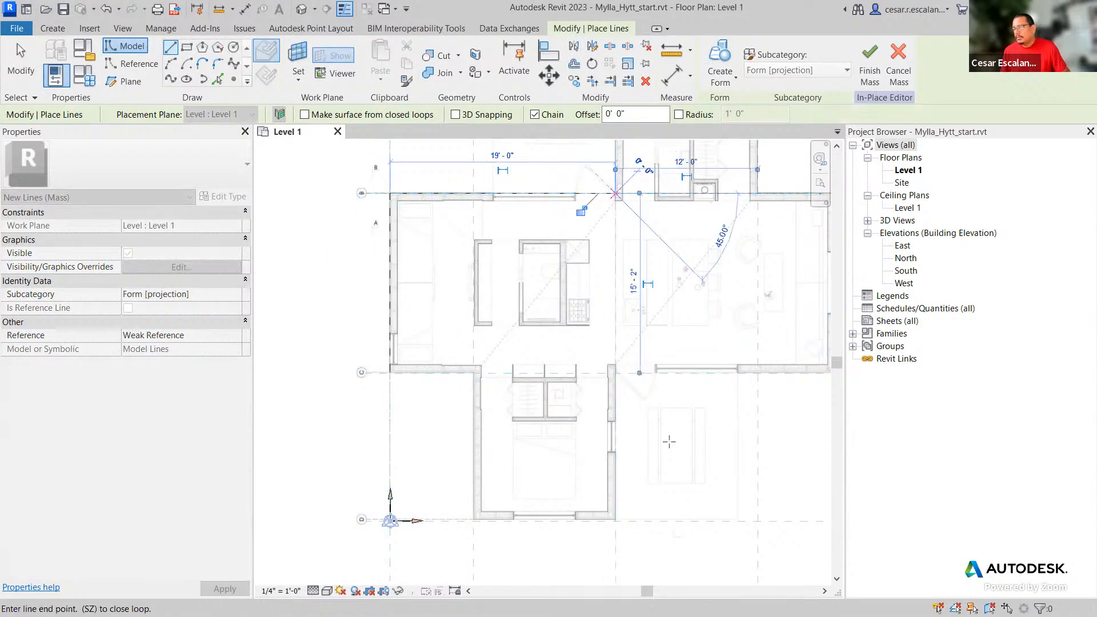
click(615, 521)
click(474, 521)
click(473, 373)
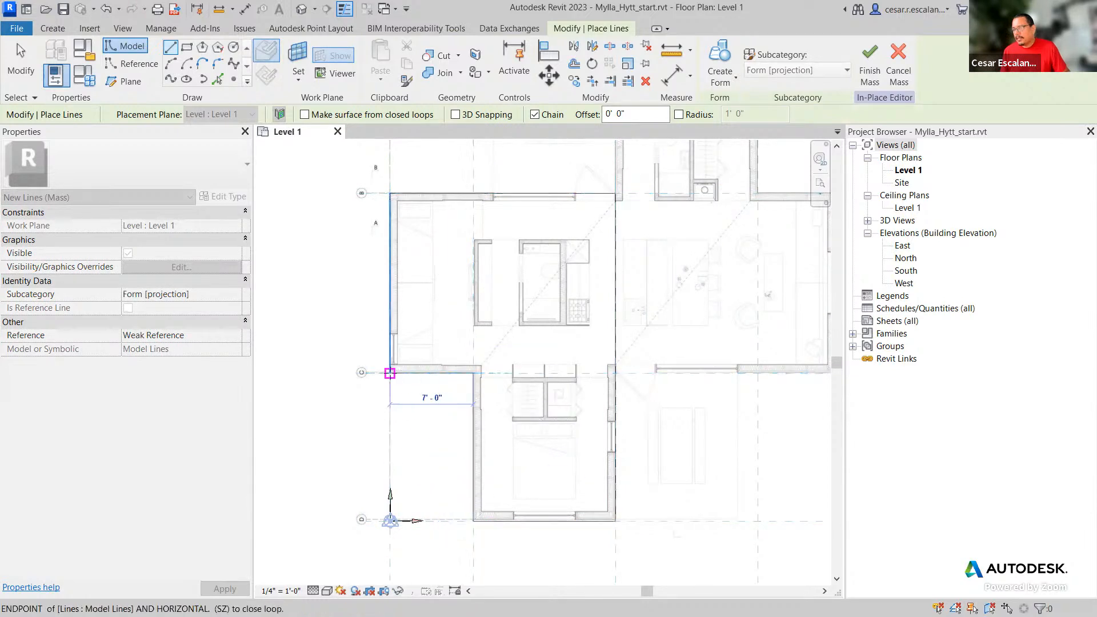
click(391, 372)
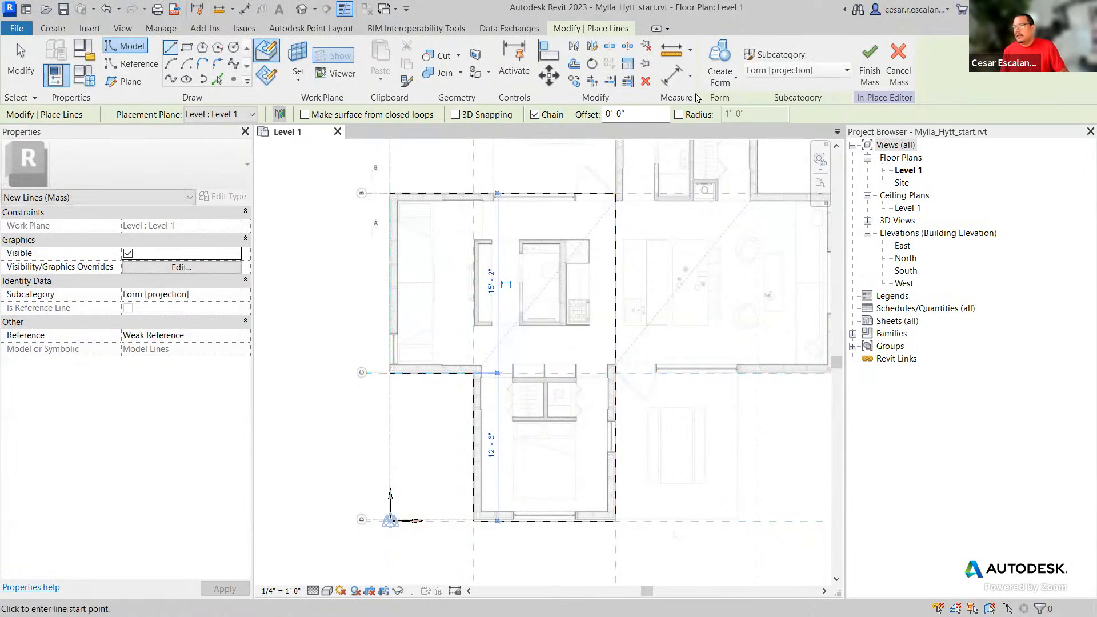
- Create a solid form from the closed L-shaped outline and open the default 3D view
click(720, 77)
click(717, 102)
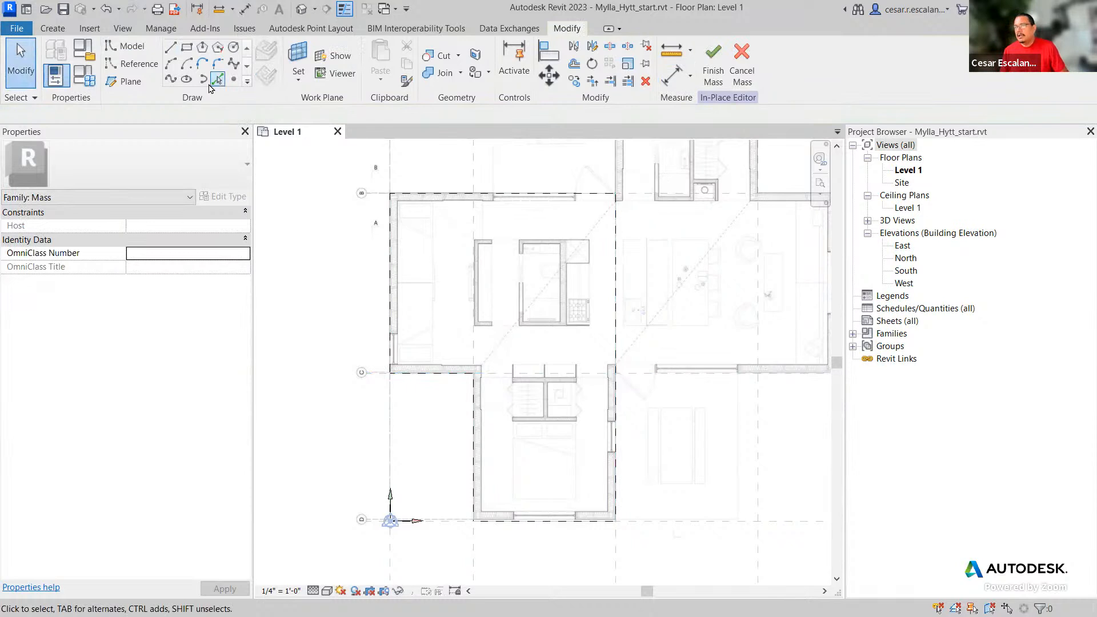
click(301, 8)
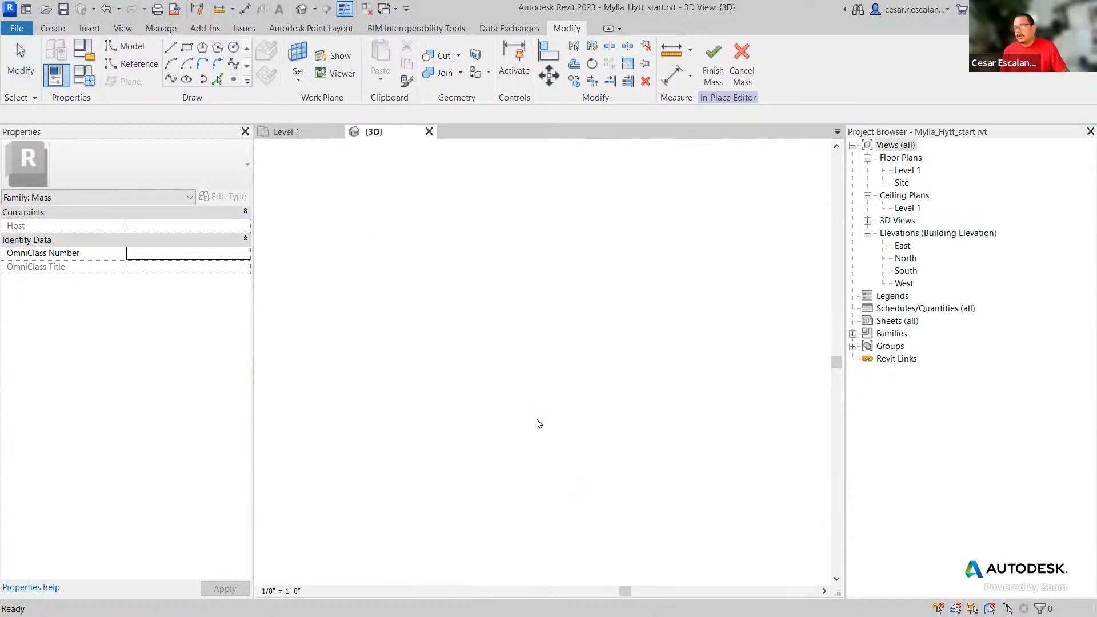
- Delete the unwanted vertical surface and close the L-shaped outline with a model line between its open endpoints, using 3D Snapping
scroll(569, 368, up, 5)
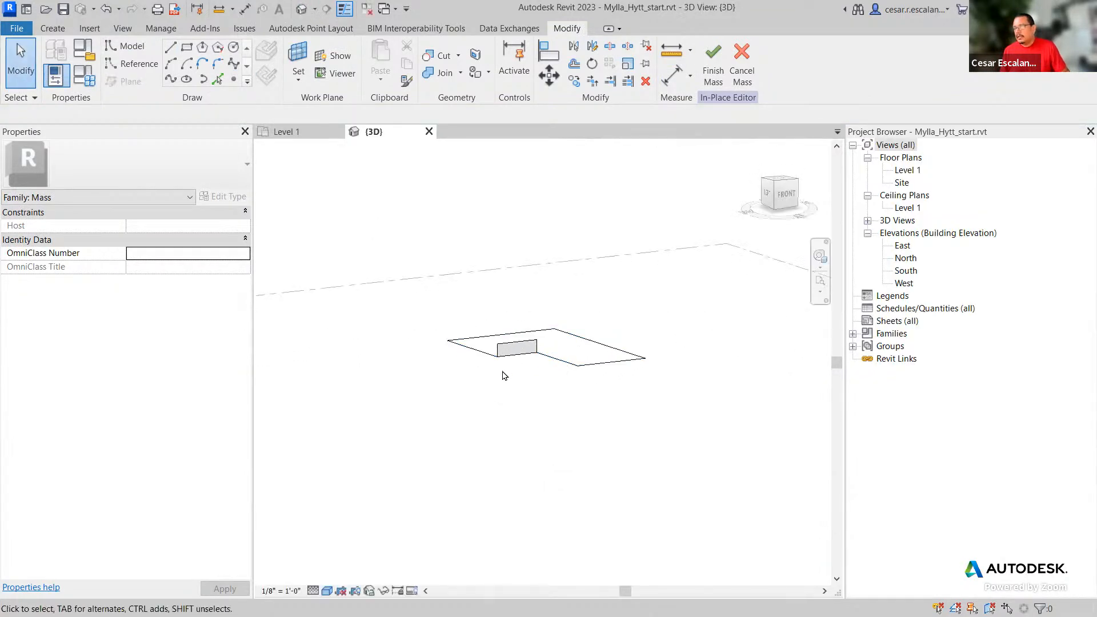
click(527, 335)
key(Delete)
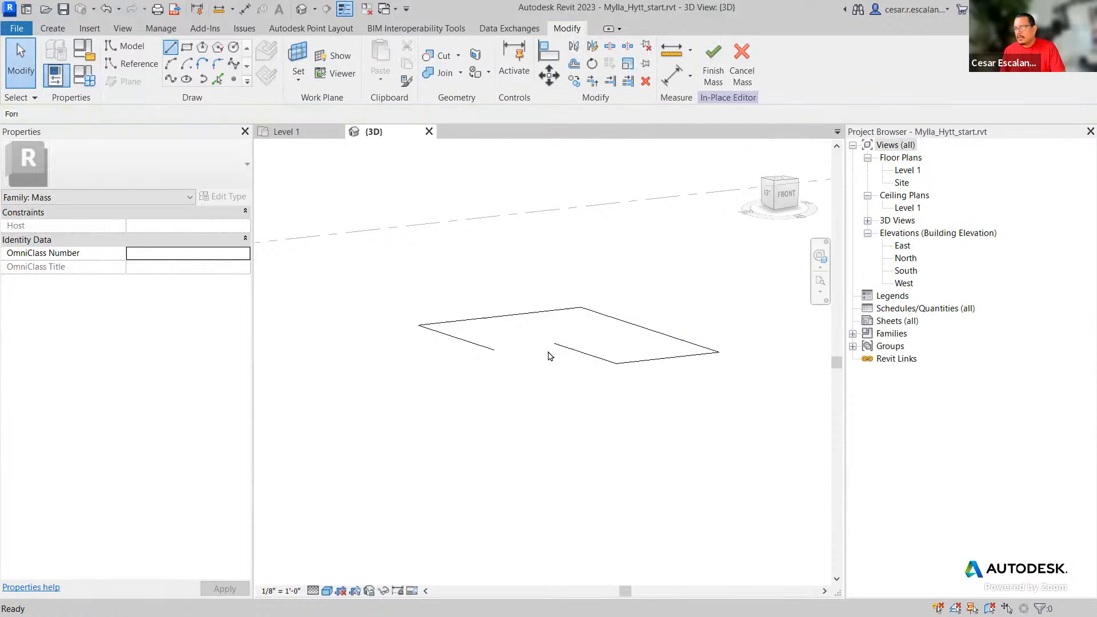
key(l)
key(i)
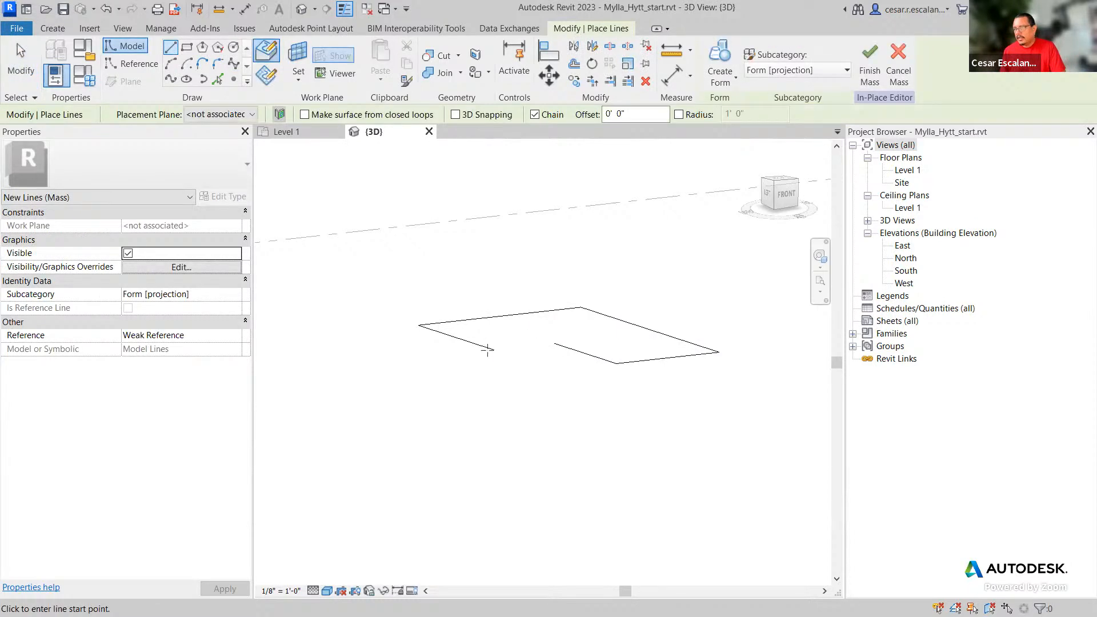
scroll(384, 250, up, 2)
click(456, 114)
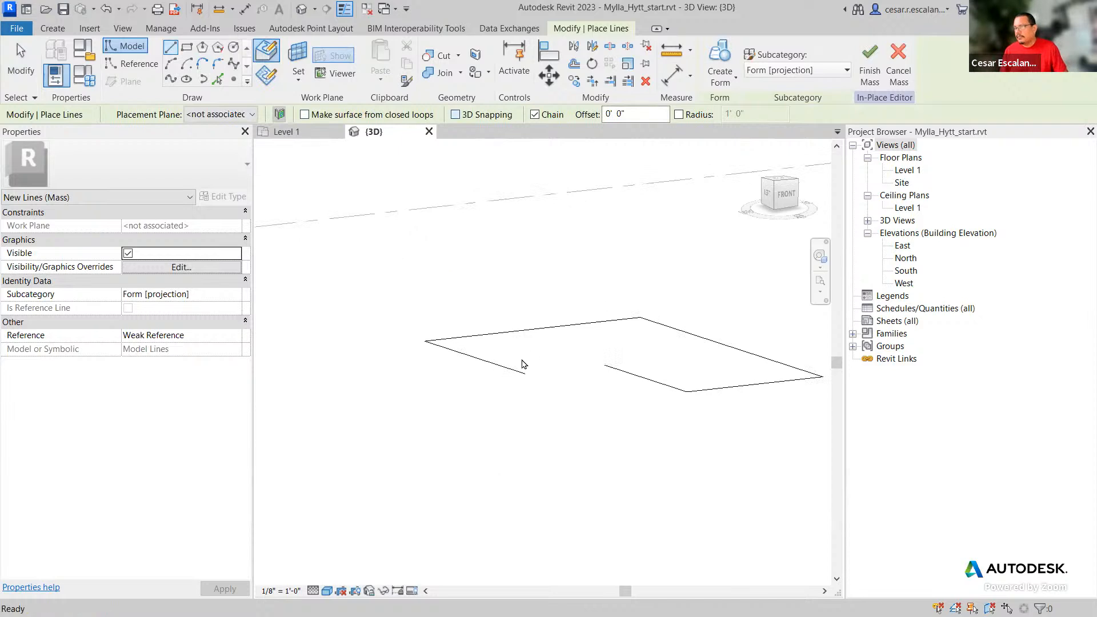
click(525, 373)
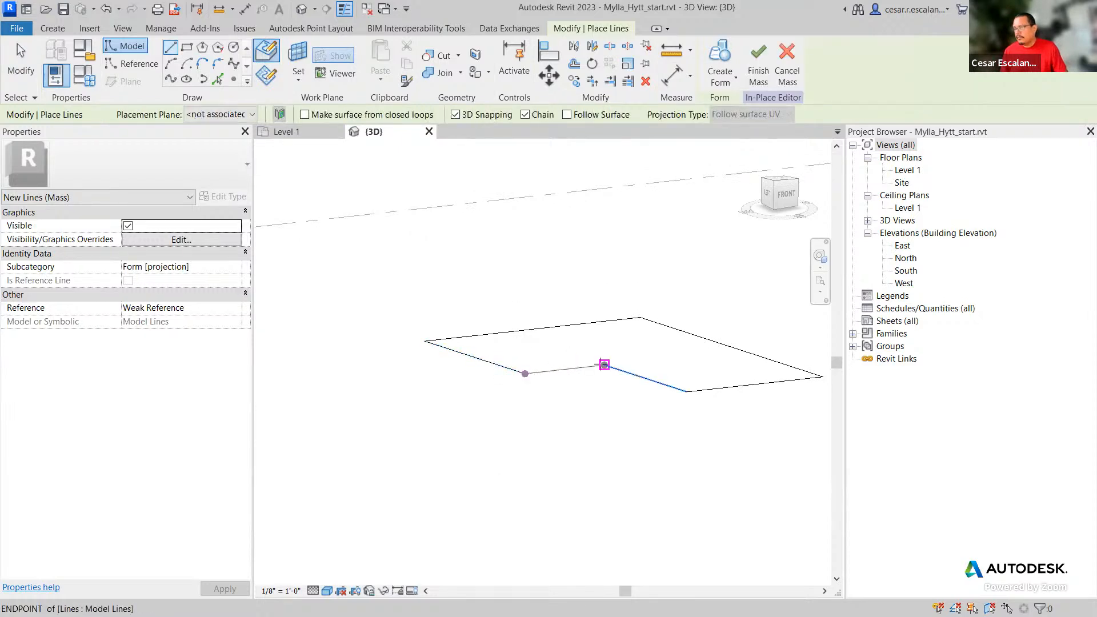
click(604, 365)
key(Escape)
key(Escape)
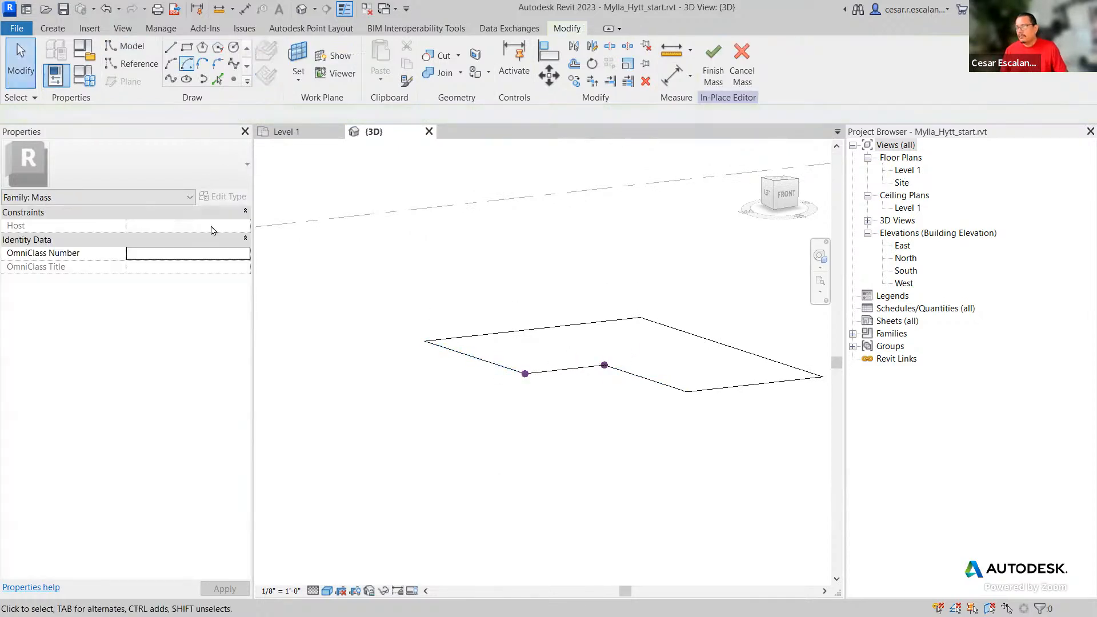
- In the Level 1 plan, delete the outline's 7'-0" edge below the western wing and try to redraw it with 3D Snapping on
click(284, 131)
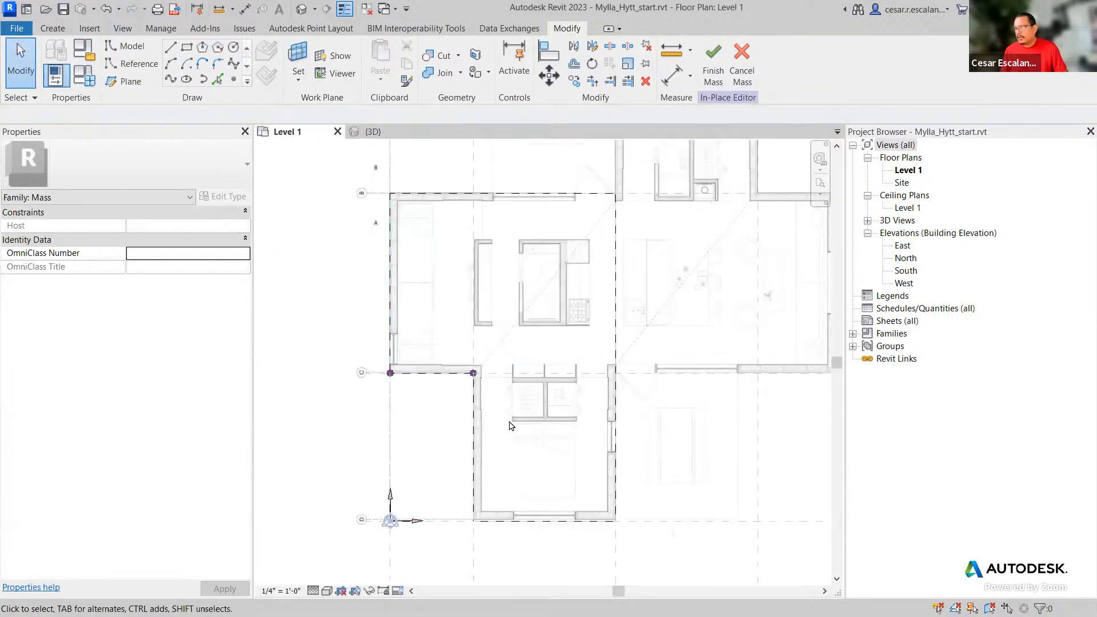
click(436, 373)
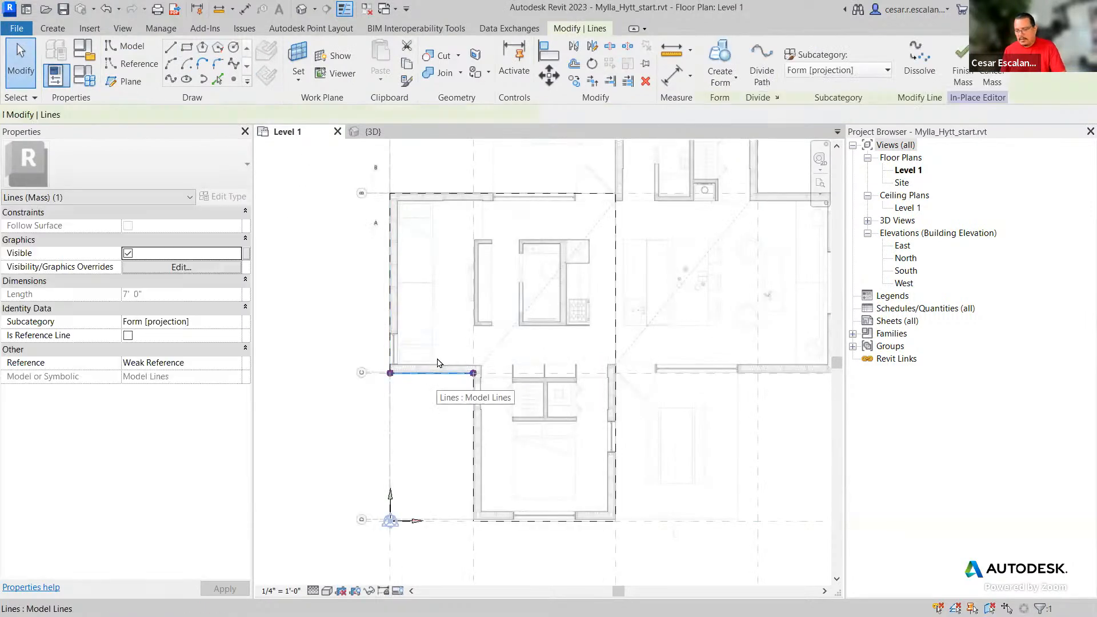
key(Delete)
key(l)
key(i)
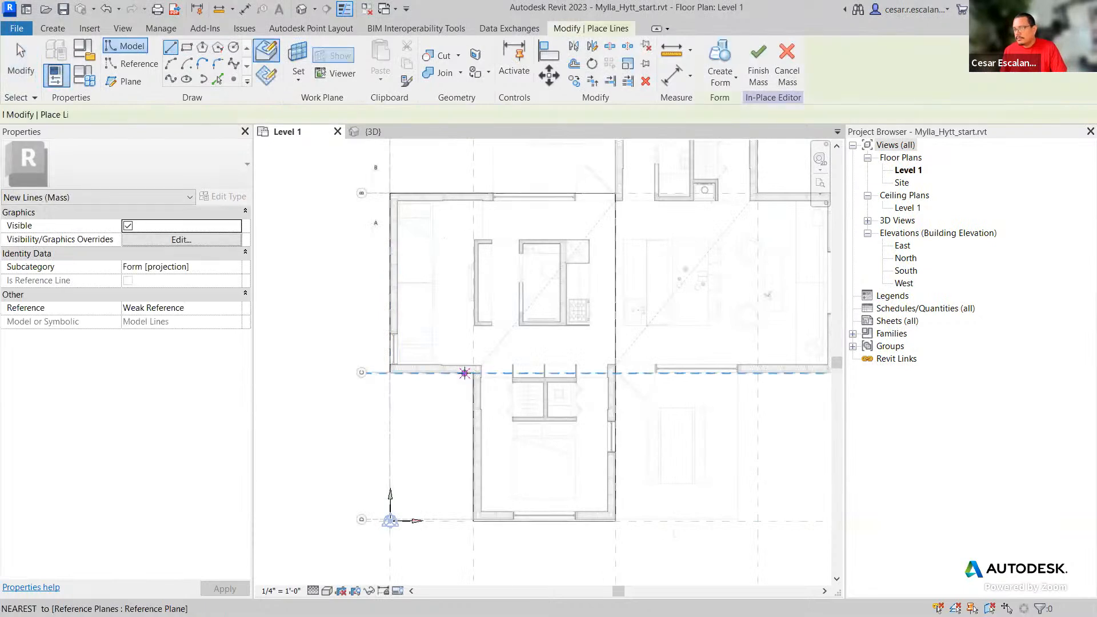
click(473, 374)
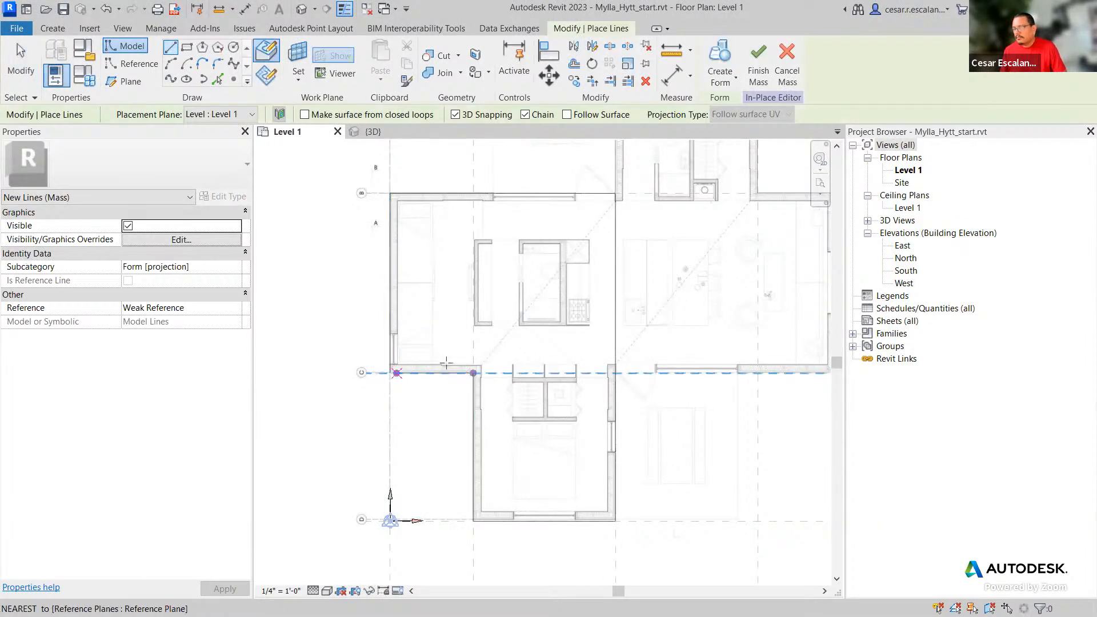
key(Escape)
key(Escape)
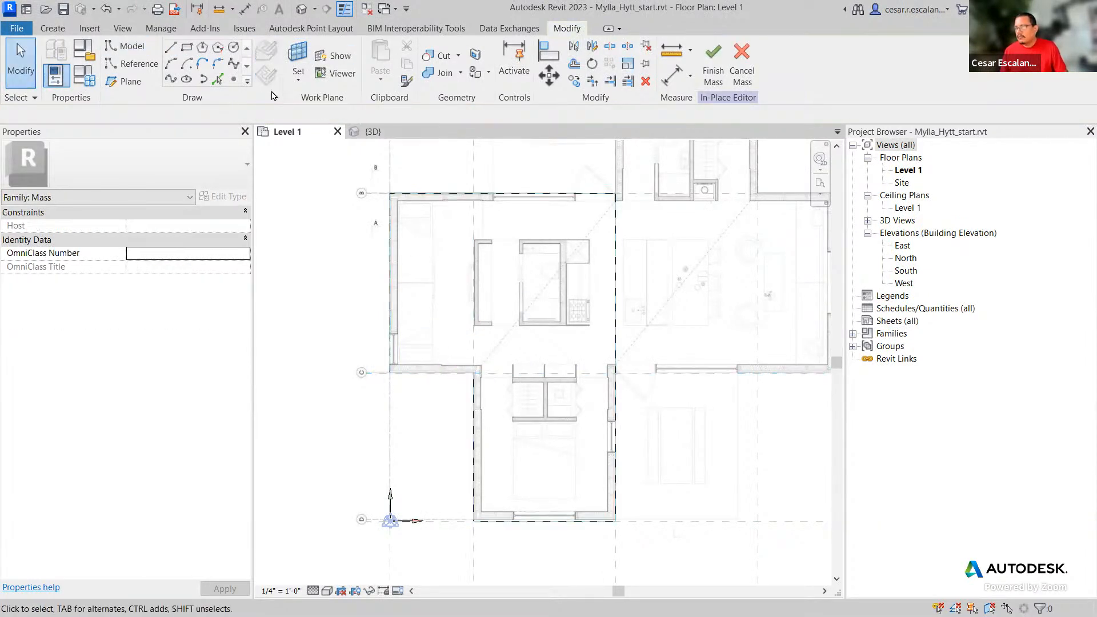
- Redraw the missing outline edge below the western wing between the reference plane intersections, with 3D Snapping off
click(171, 47)
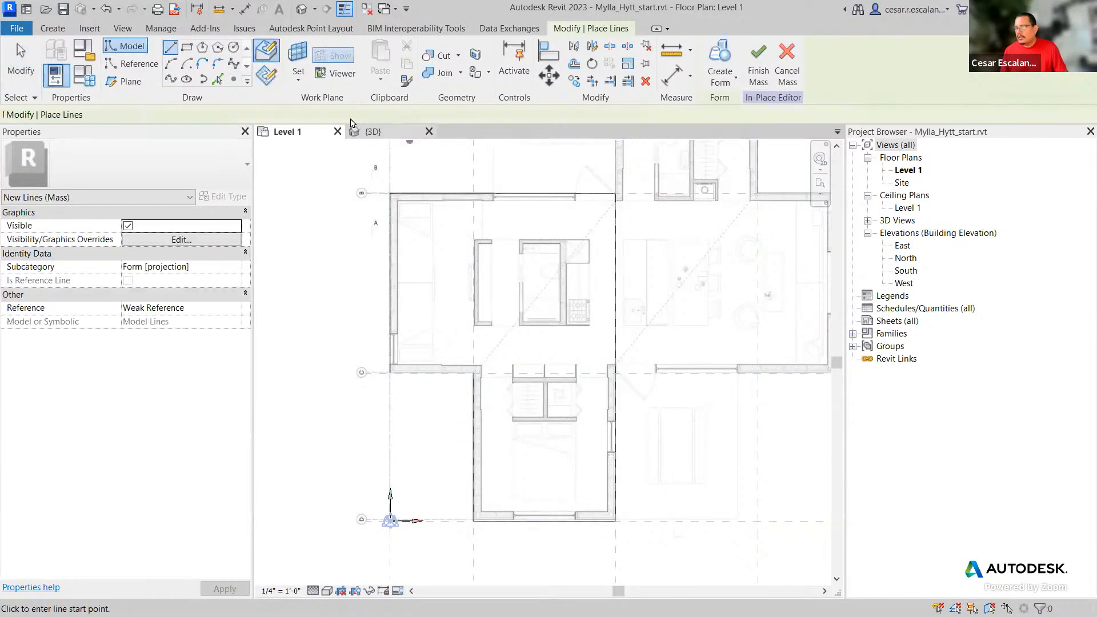
click(456, 114)
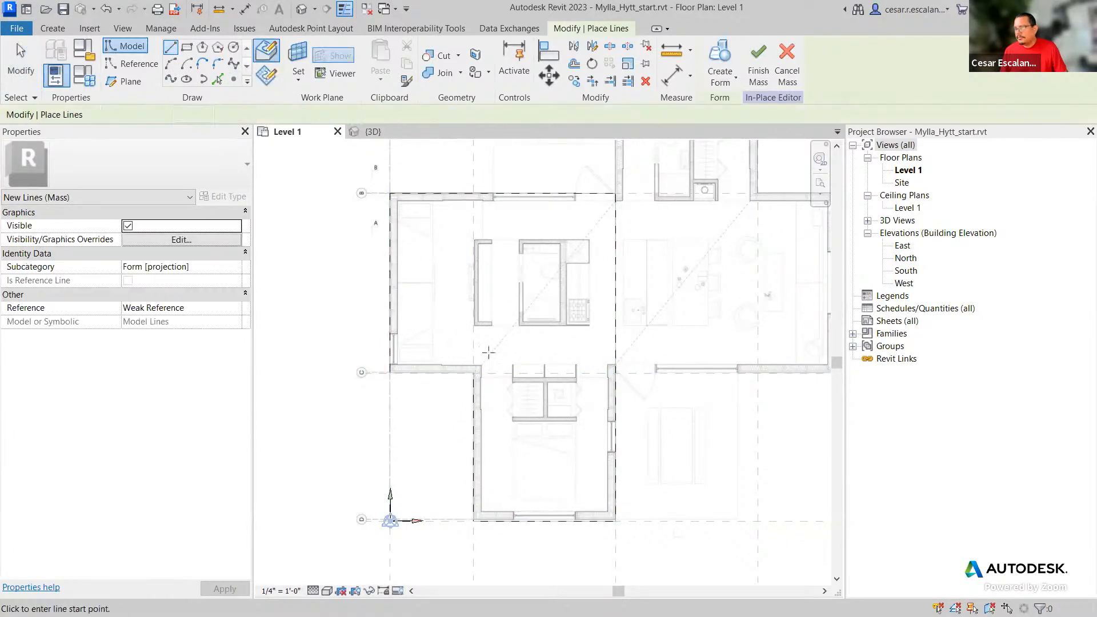
click(473, 373)
click(390, 373)
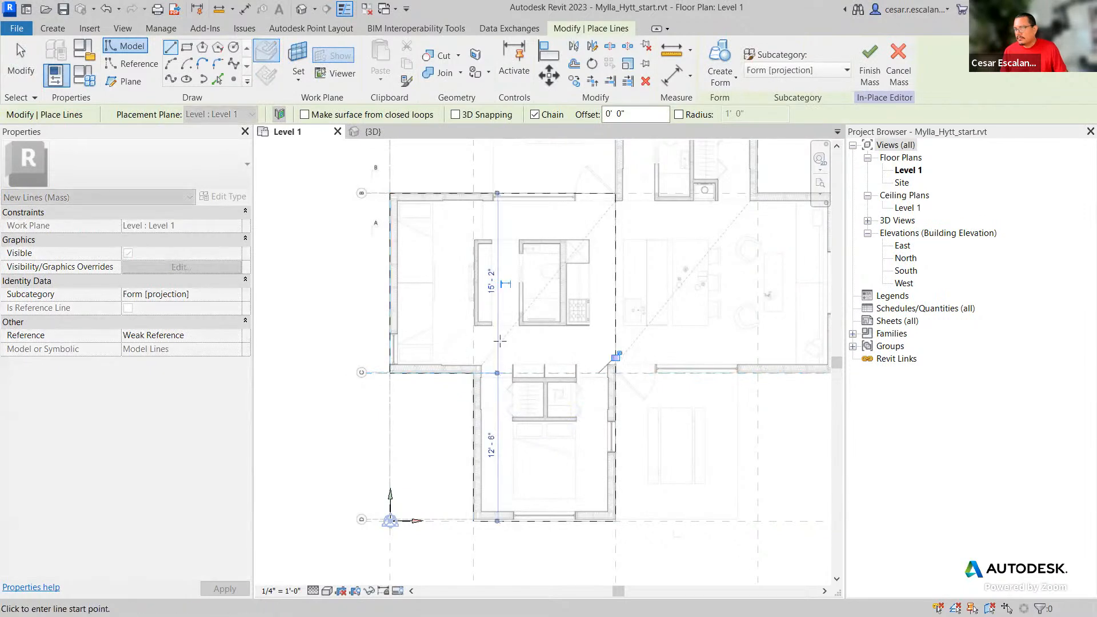
- In the 3D view, create a solid form from the closed L-shaped chain of lines
click(301, 8)
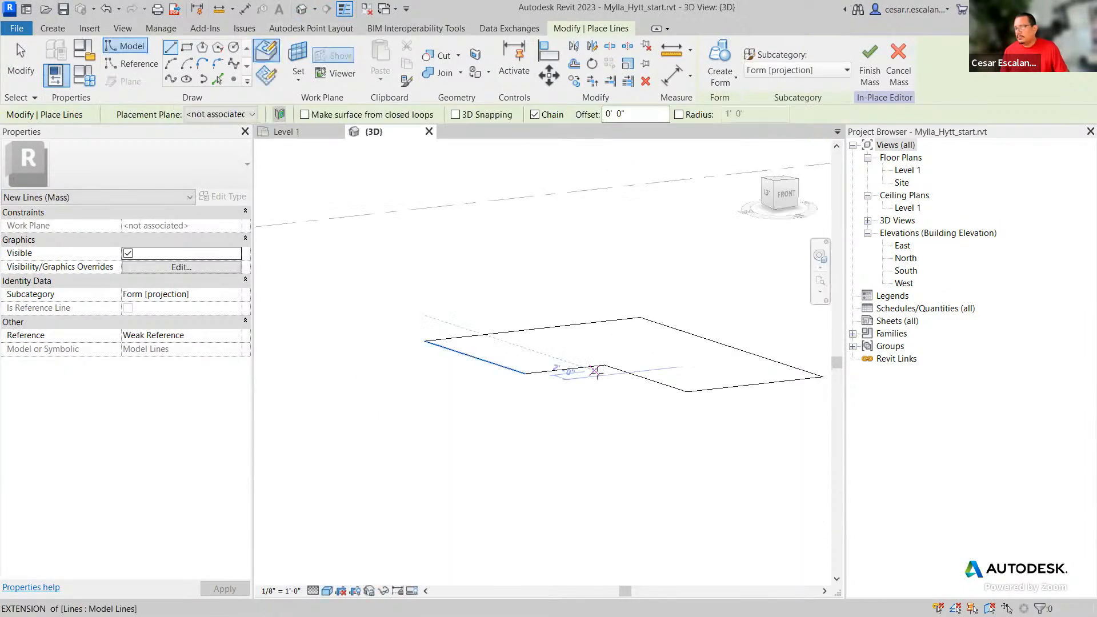
key(Escape)
click(603, 370)
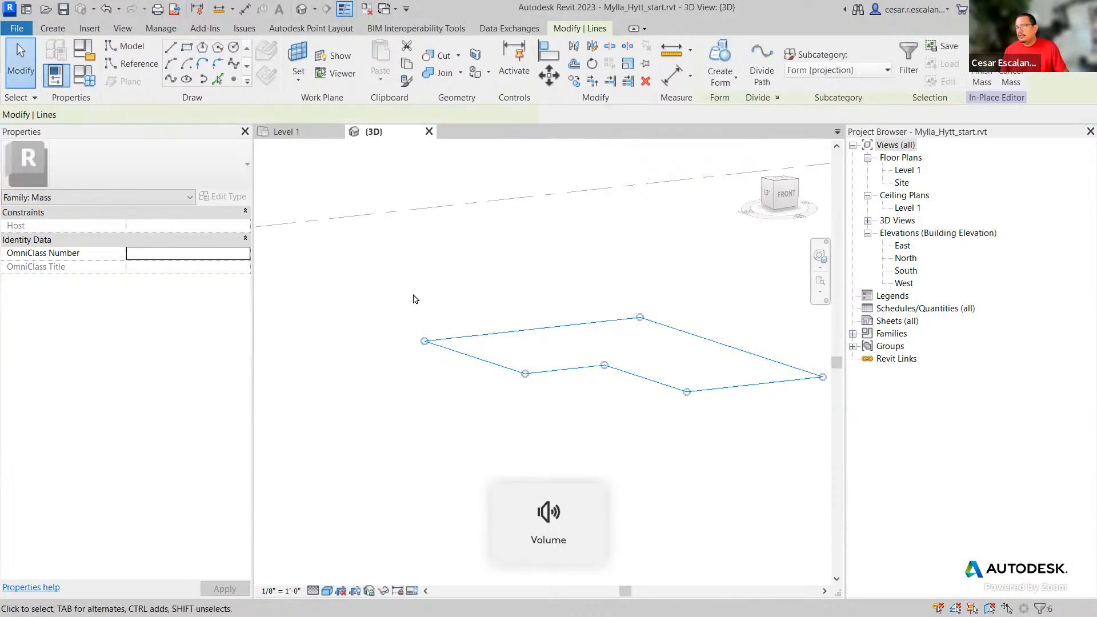
click(713, 84)
click(716, 106)
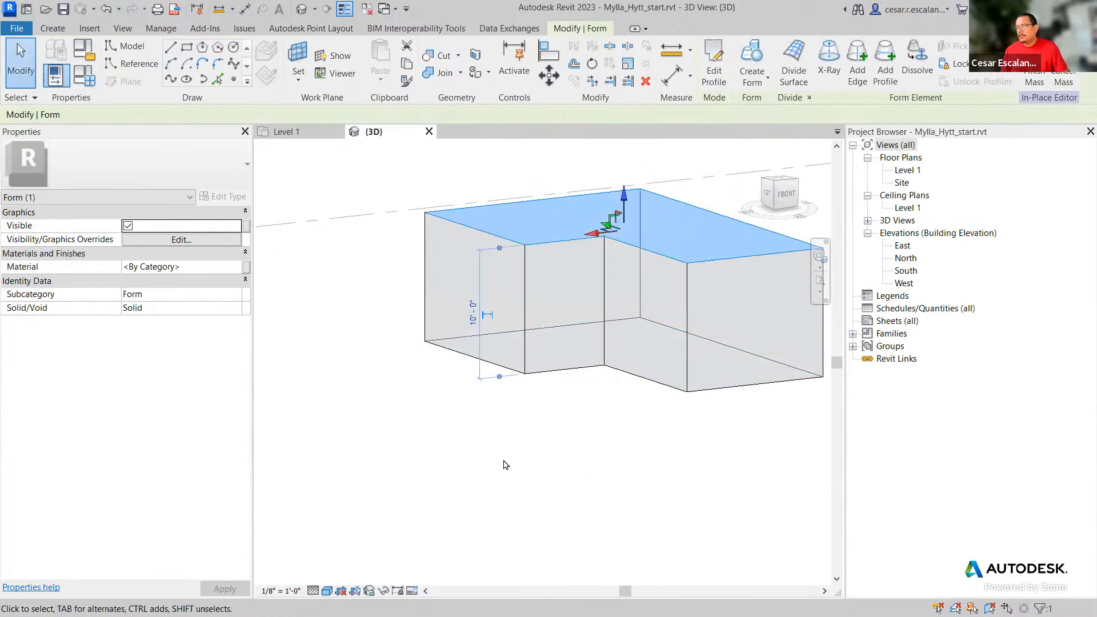
click(410, 462)
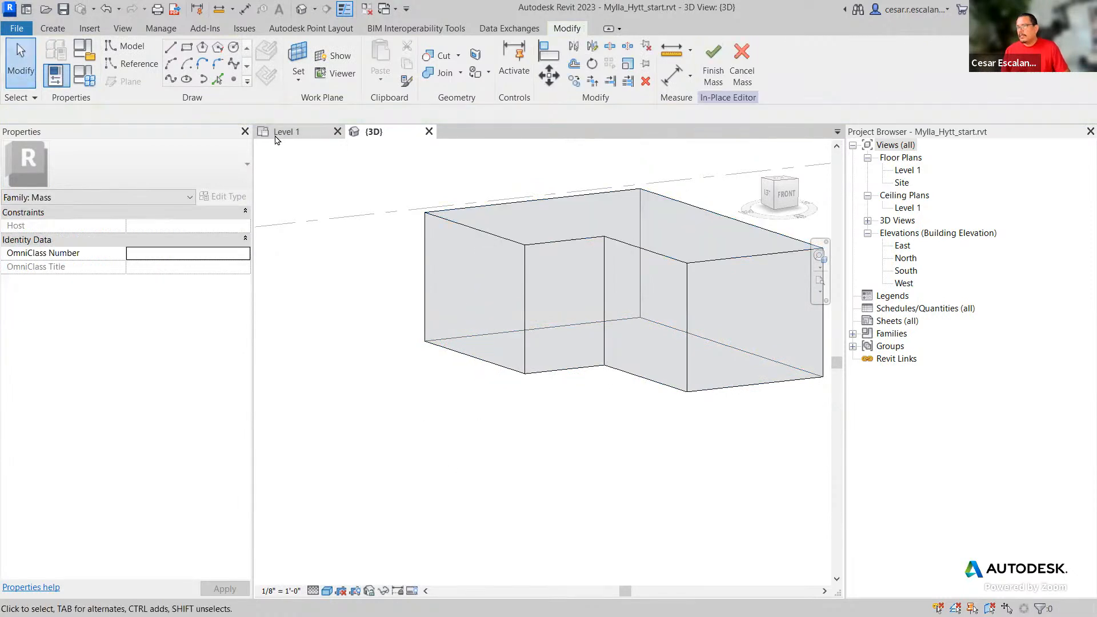
- Check the form against the Level 1 plan and raise its long eastern top edge to 16'-0" in the 3D view
click(281, 132)
scroll(420, 307, down, 2)
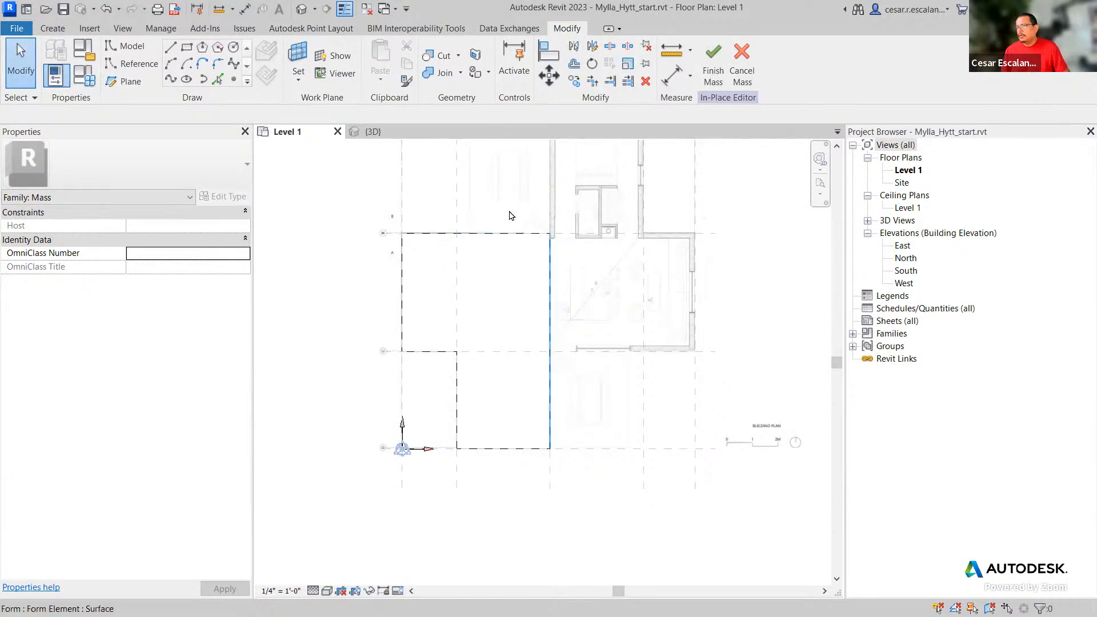
click(365, 132)
shift+middle_drag(592, 413, 492, 493)
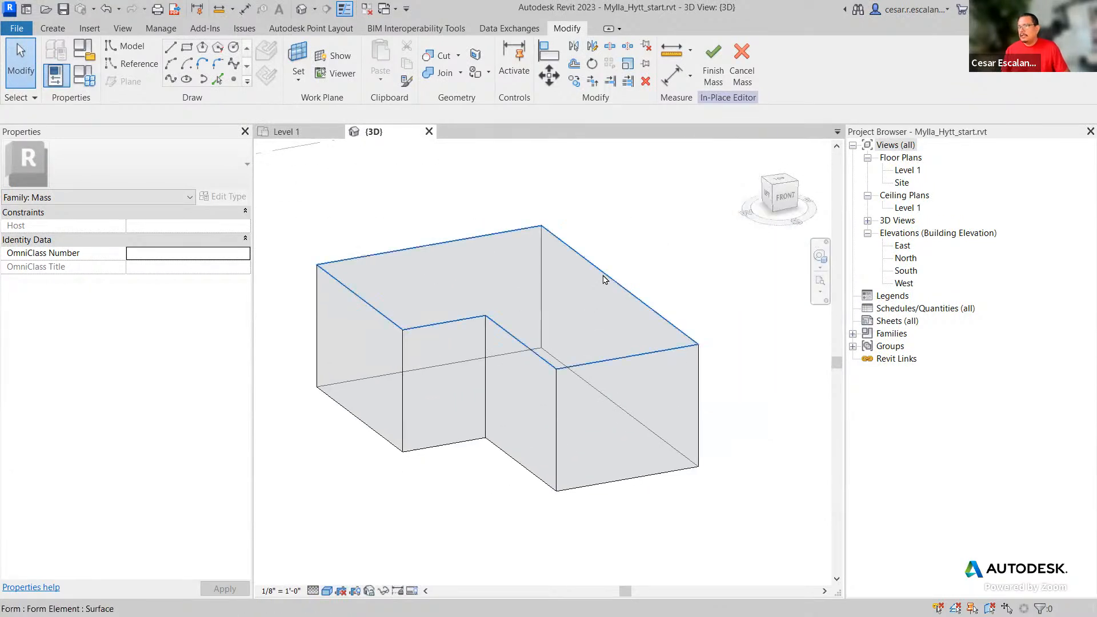
key(Tab)
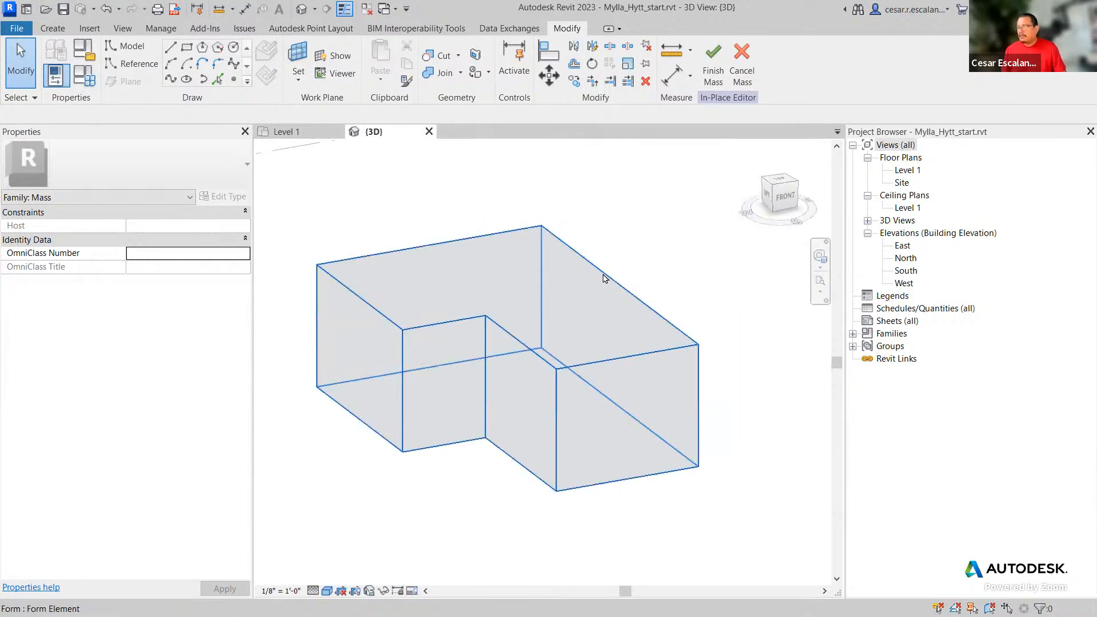
click(607, 276)
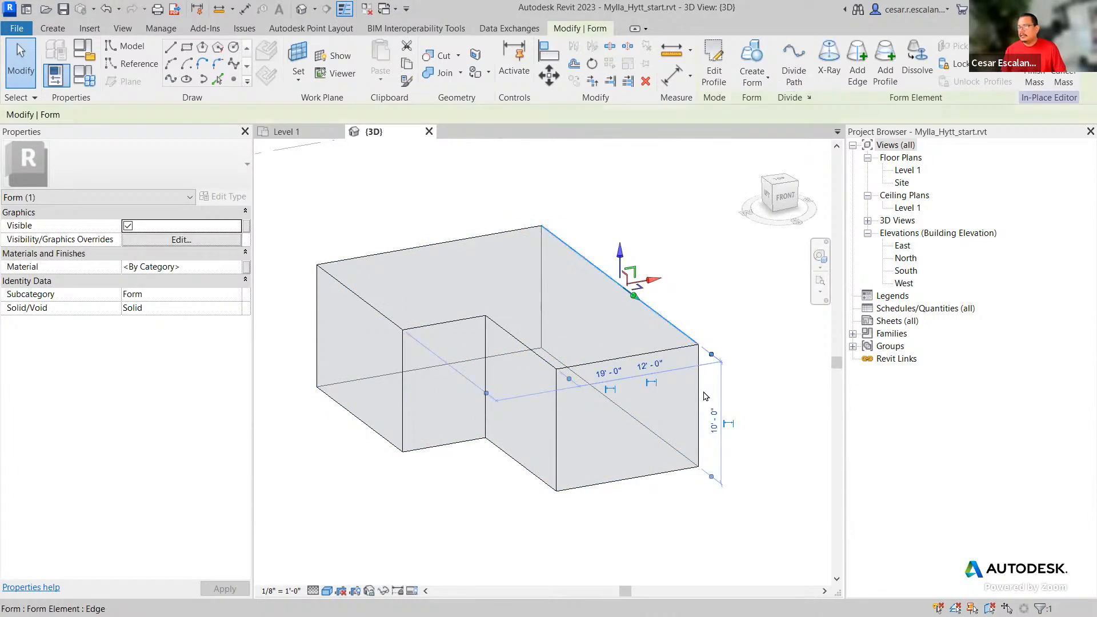
click(714, 422)
text(16)
key(Return)
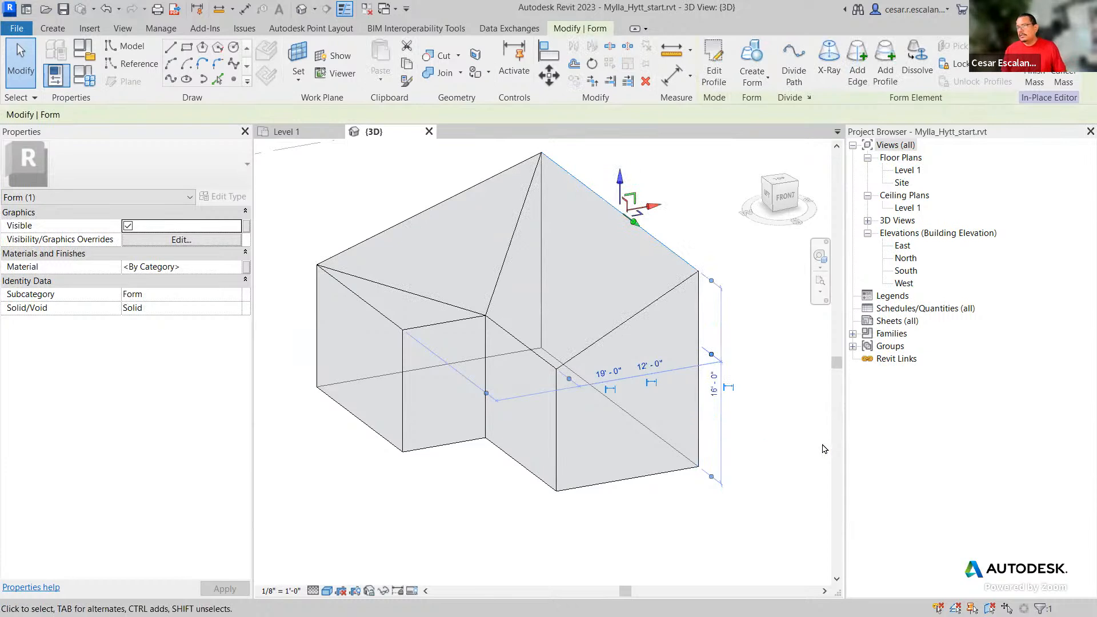
- Raise the form's northwest top corner vertex to 16'-0"
click(317, 266)
click(289, 331)
text(1)
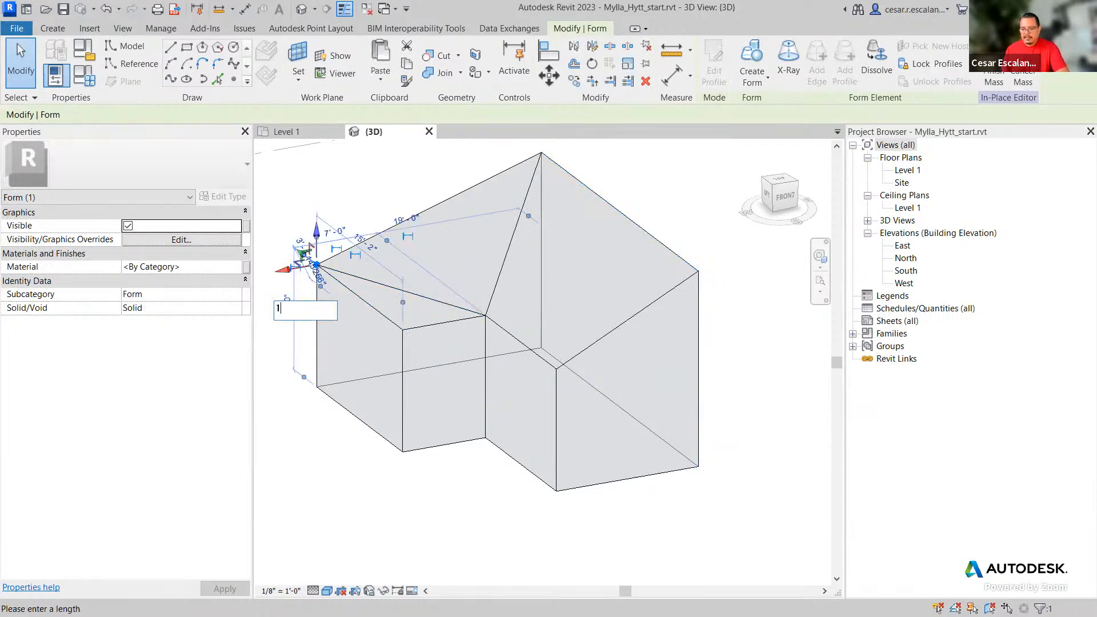
text(6)
key(Return)
key(Escape)
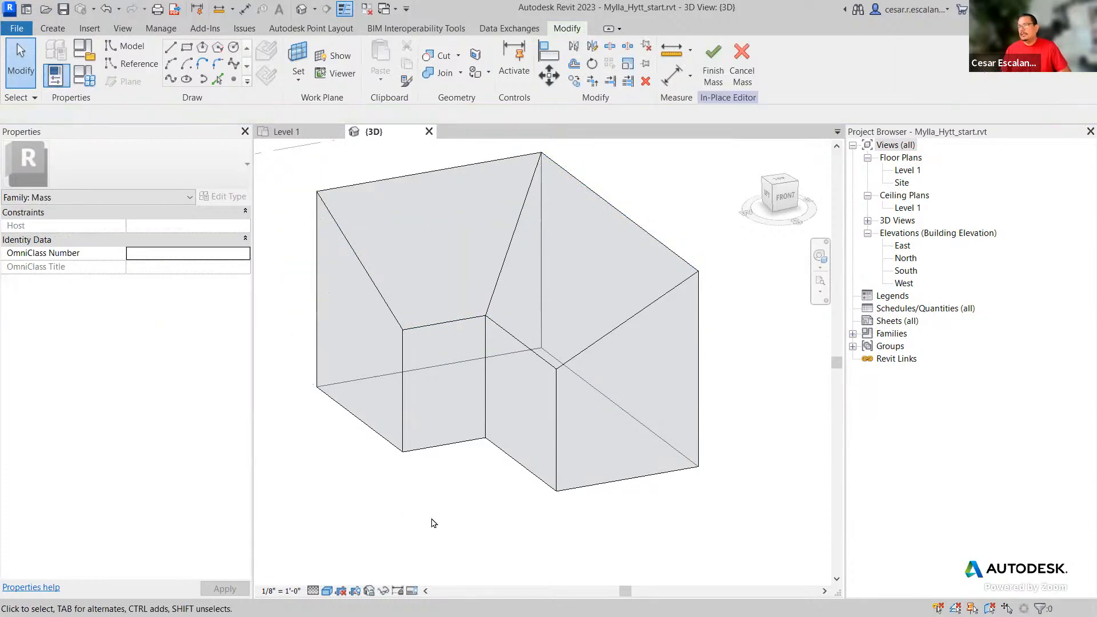
- Inspect the sloped form from another angle, and quit the in-place mass, discarding its changes
scroll(539, 513, up, 2)
scroll(432, 551, down, 5)
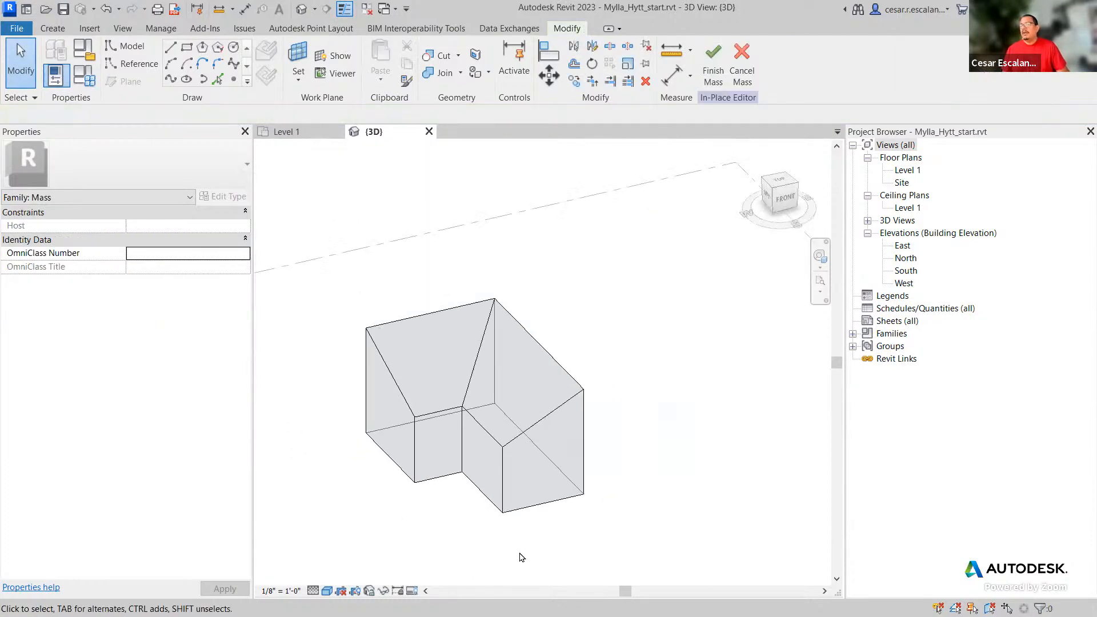
shift+middle_drag(520, 558, 553, 549)
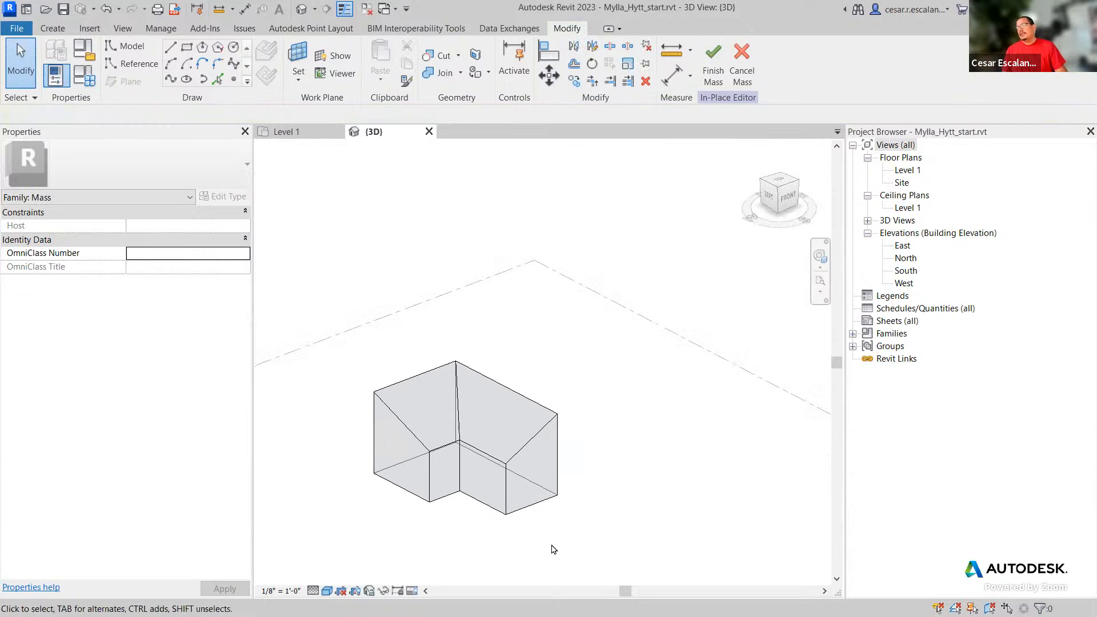
click(738, 80)
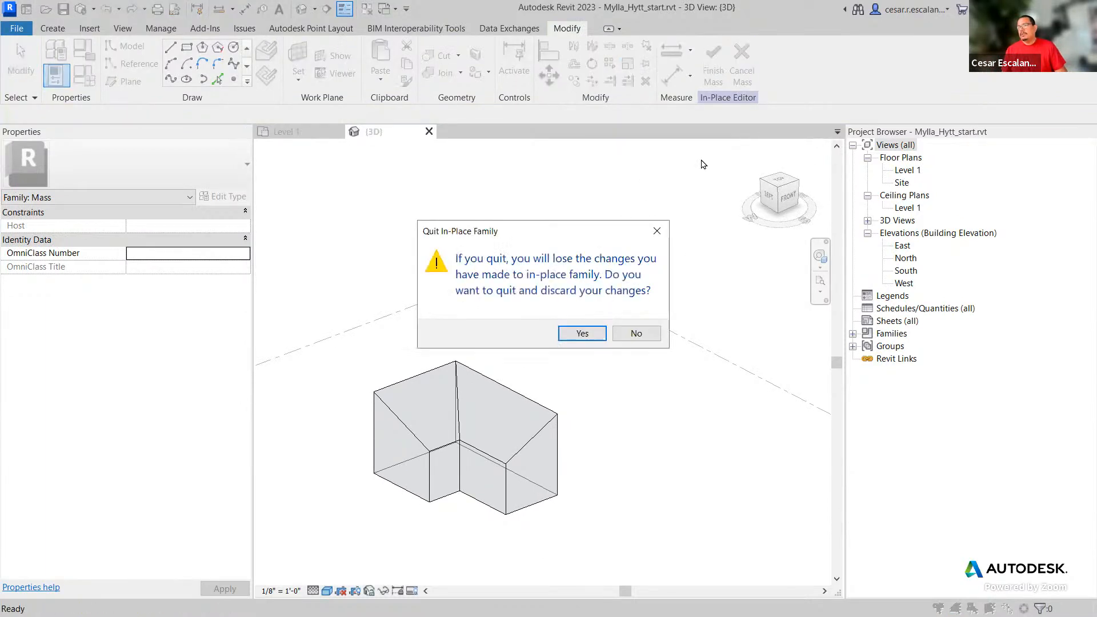
click(571, 331)
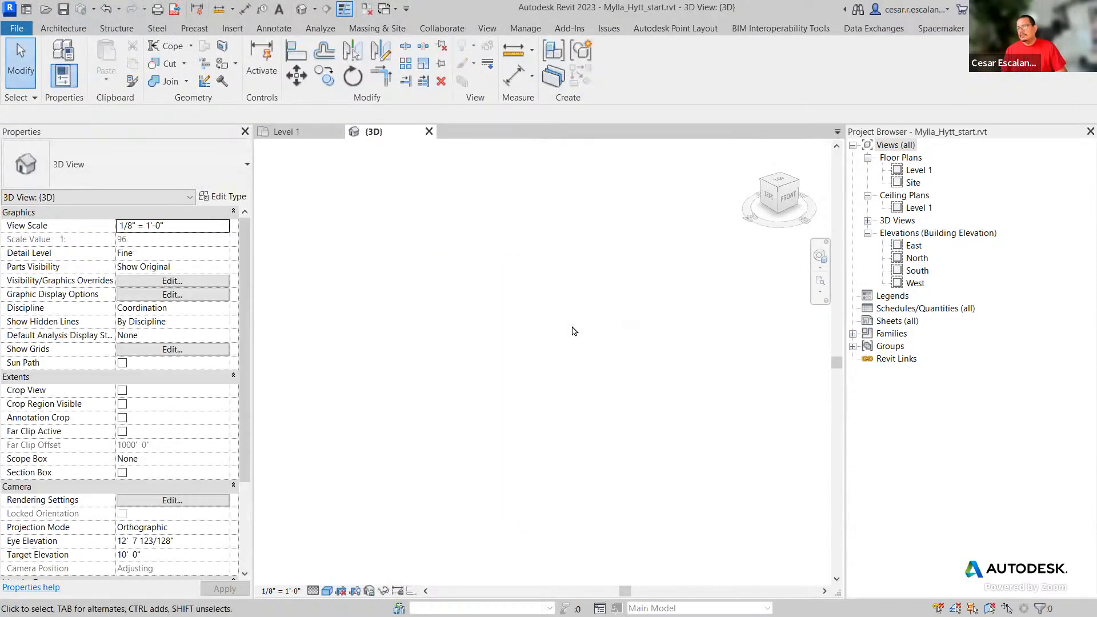
- In the Level 1 plan, start a new in-place model in the Mass category and name it Solid1
click(286, 132)
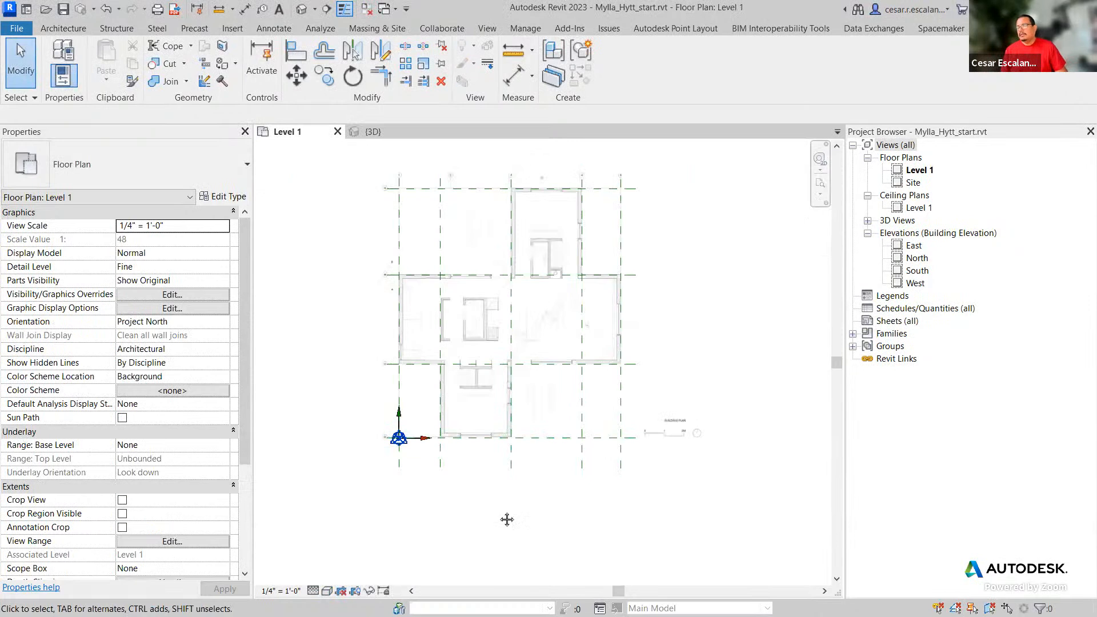
middle_drag(503, 520, 573, 560)
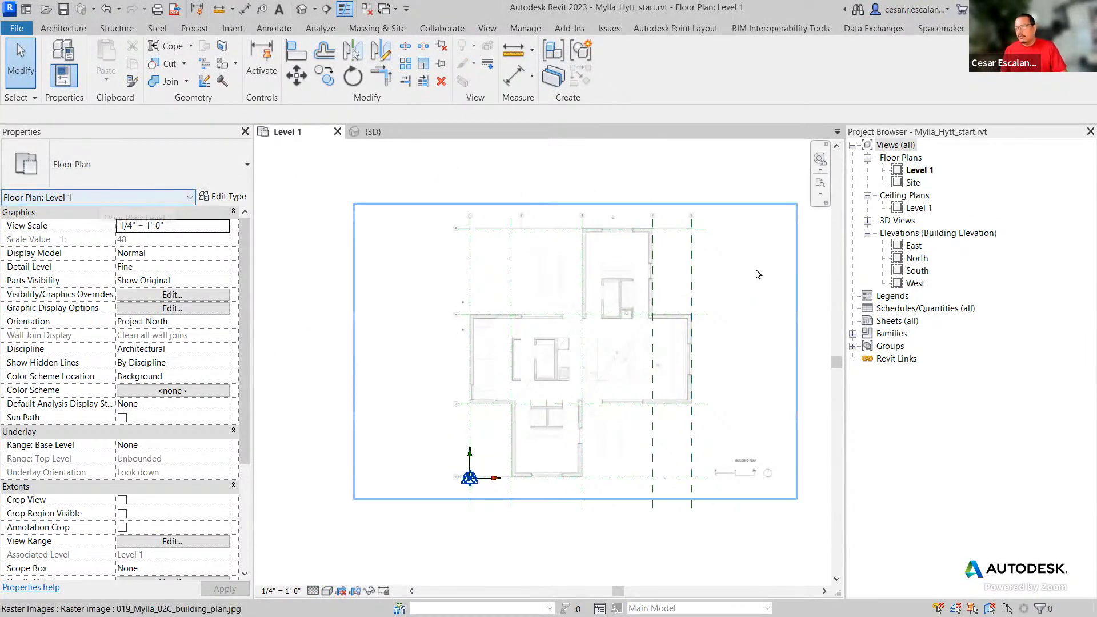
click(64, 28)
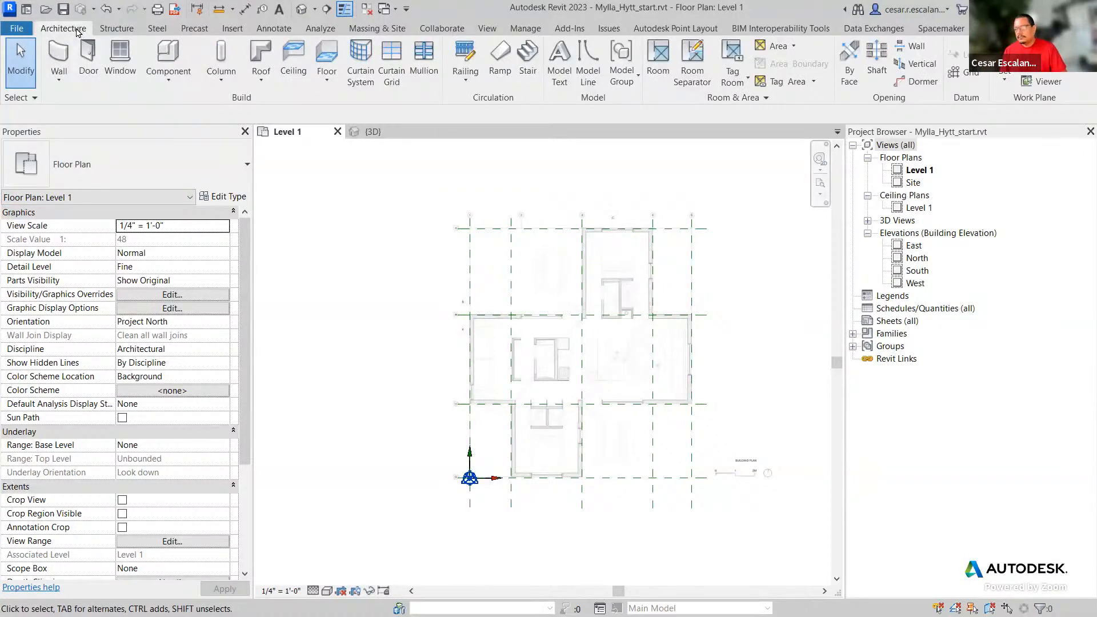
click(170, 86)
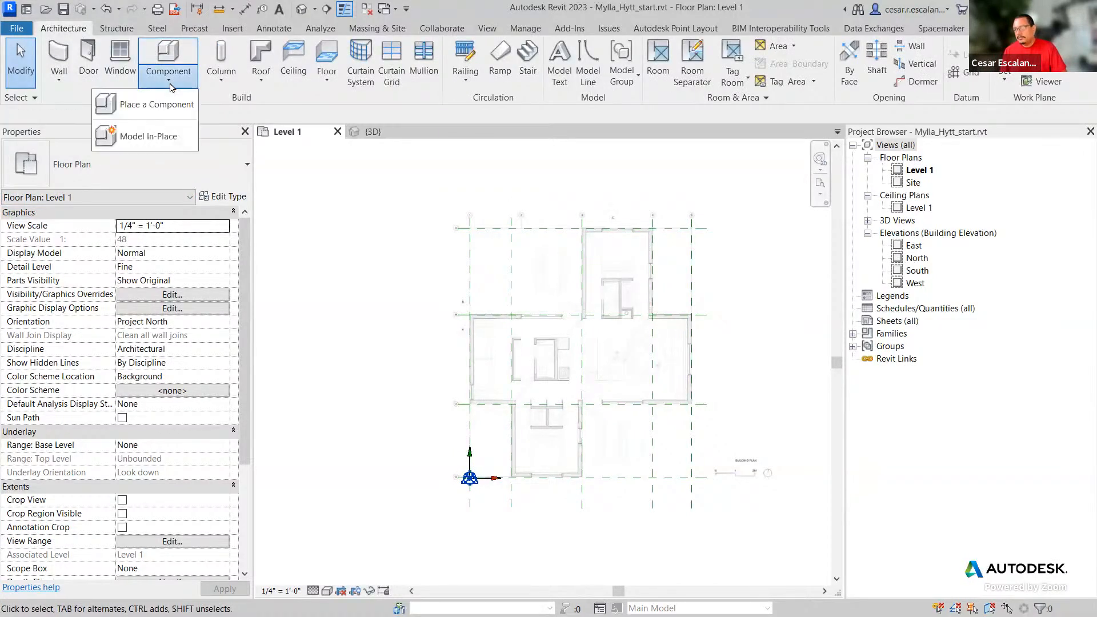
click(164, 137)
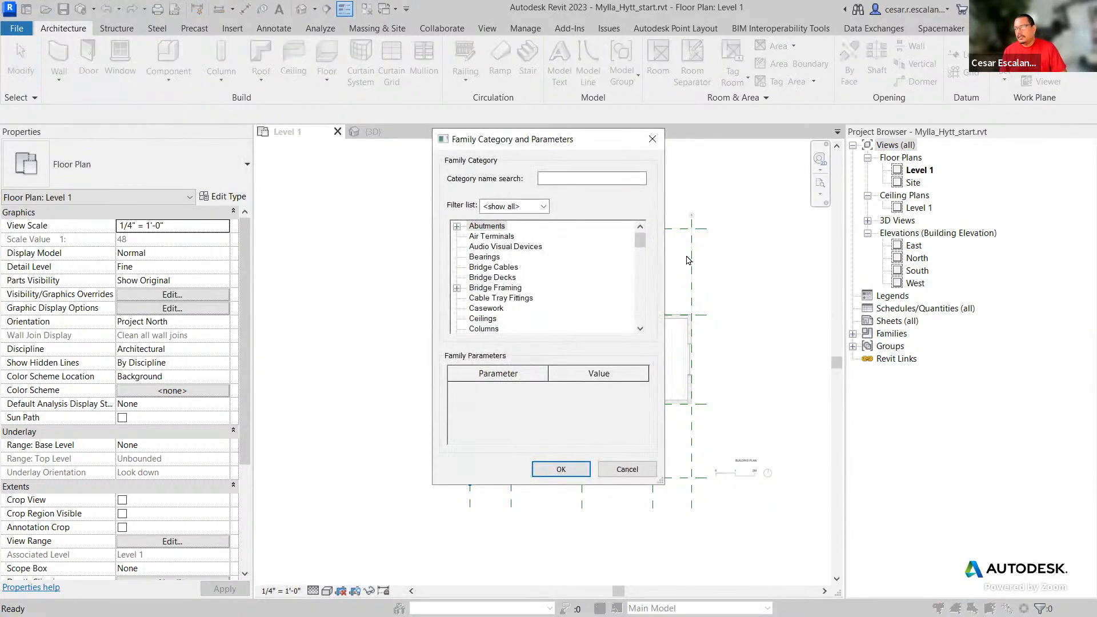
drag(645, 238, 646, 268)
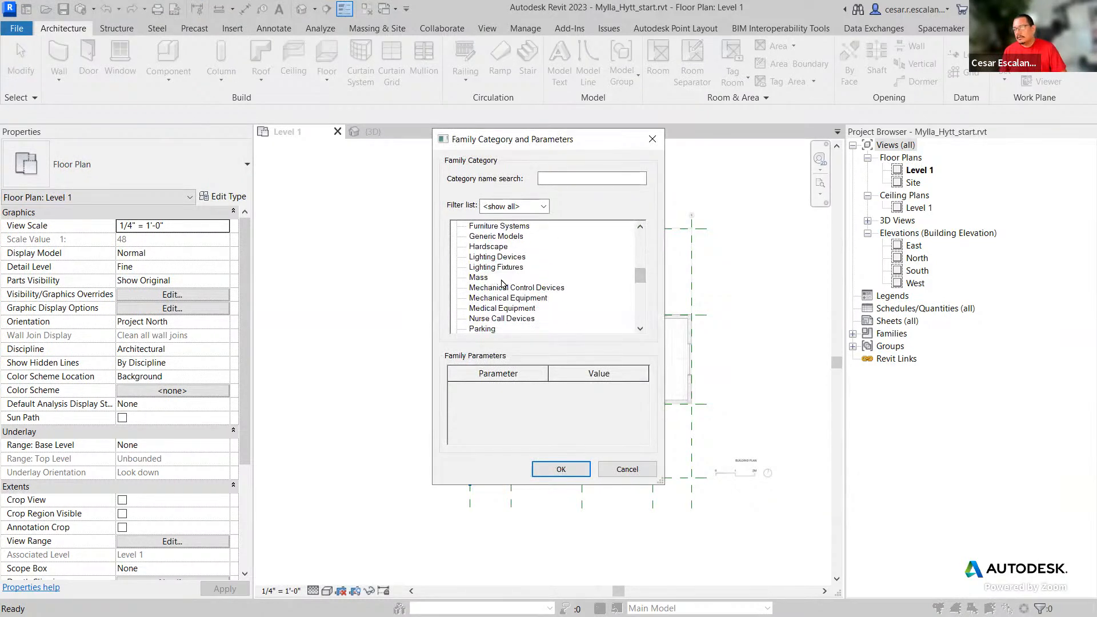
click(478, 278)
click(563, 471)
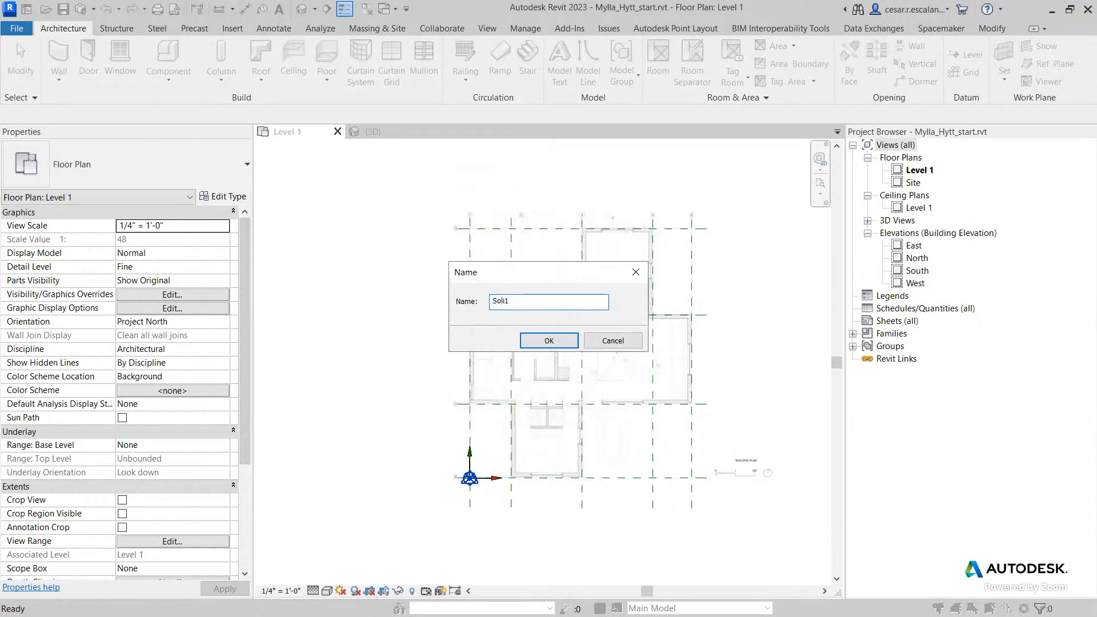
text(Solid1)
click(557, 342)
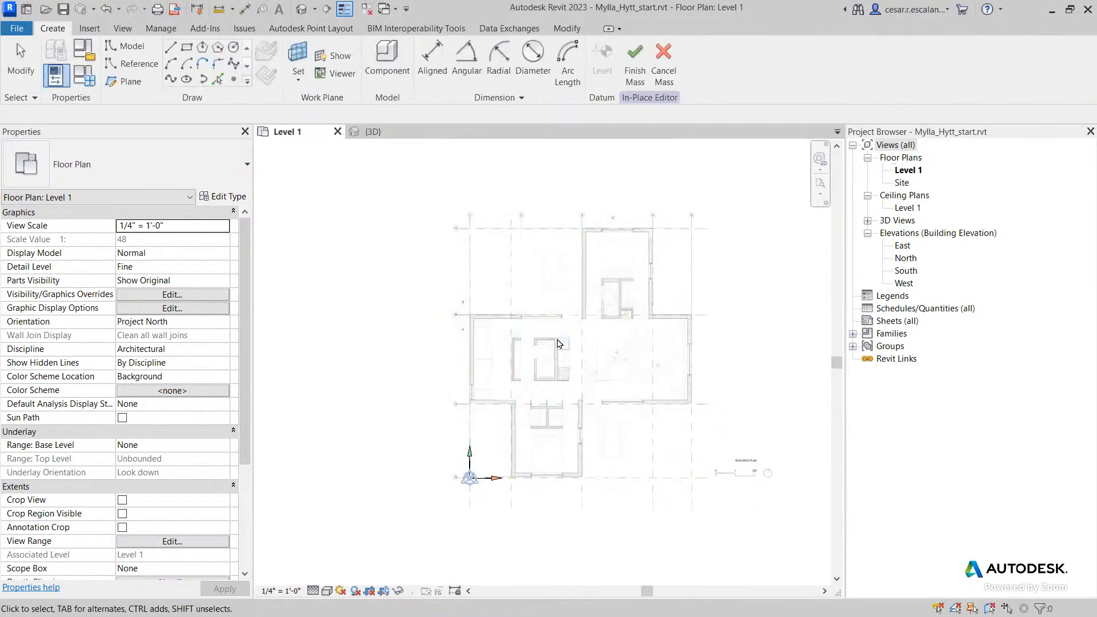
- Draw chained model lines from the western end of grid C, 15'-2" north to grid B and 19'-0" east along it
click(172, 48)
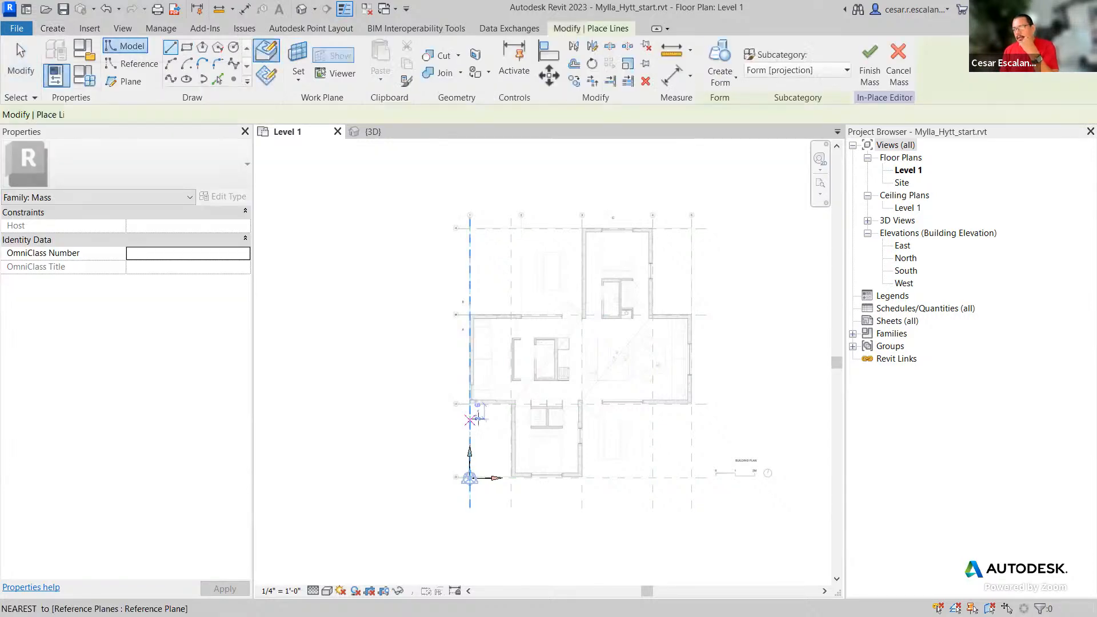
scroll(482, 428, up, 2)
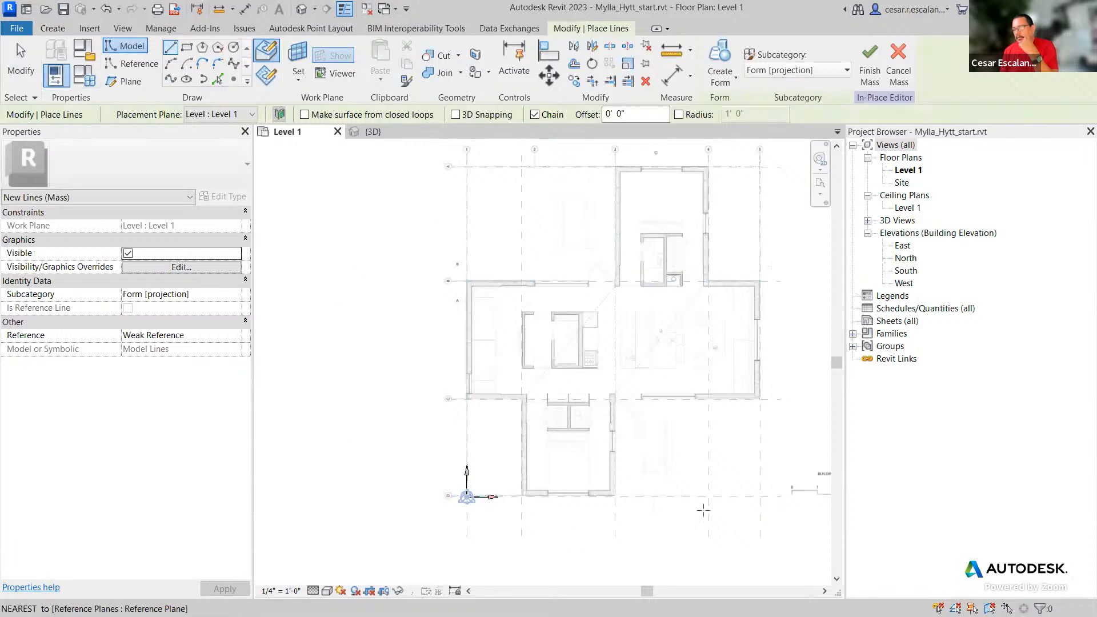
scroll(477, 435, up, 3)
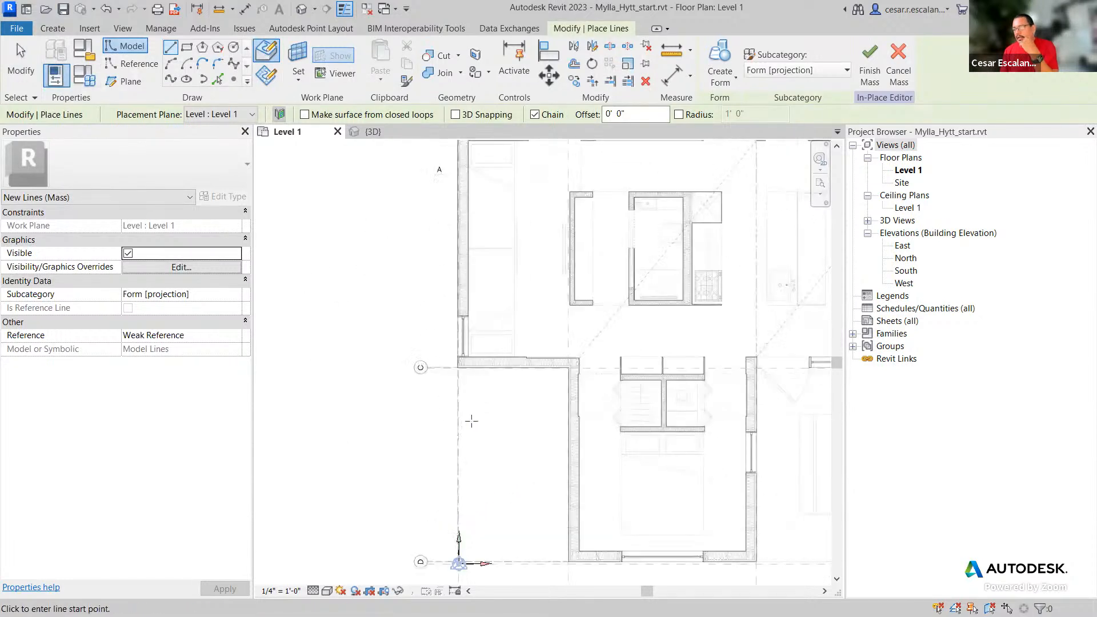
scroll(468, 403, up, 3)
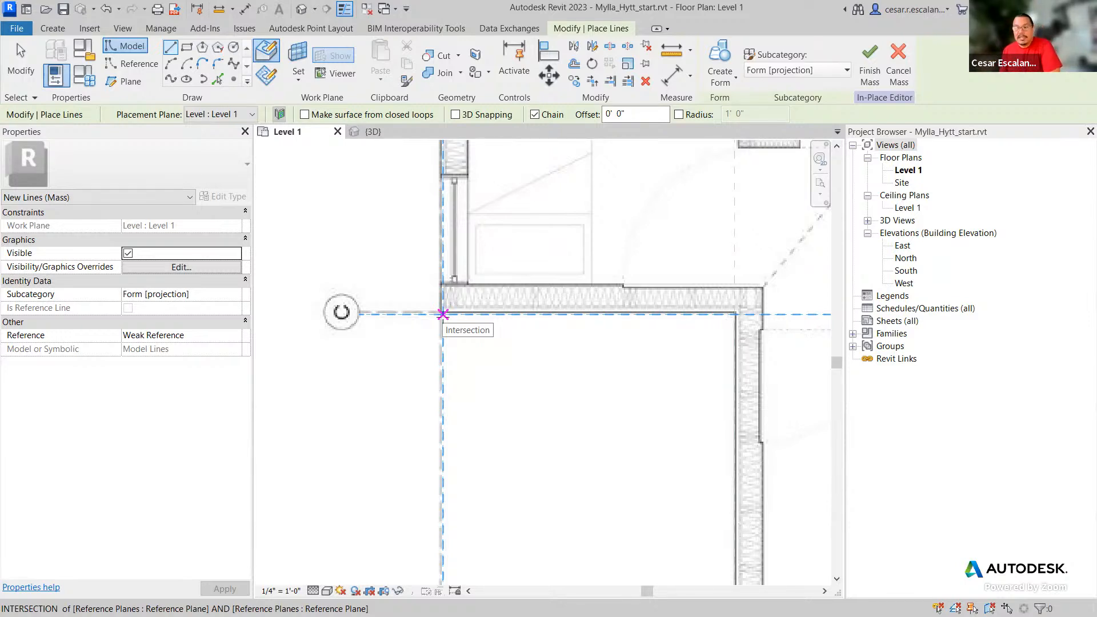
click(442, 313)
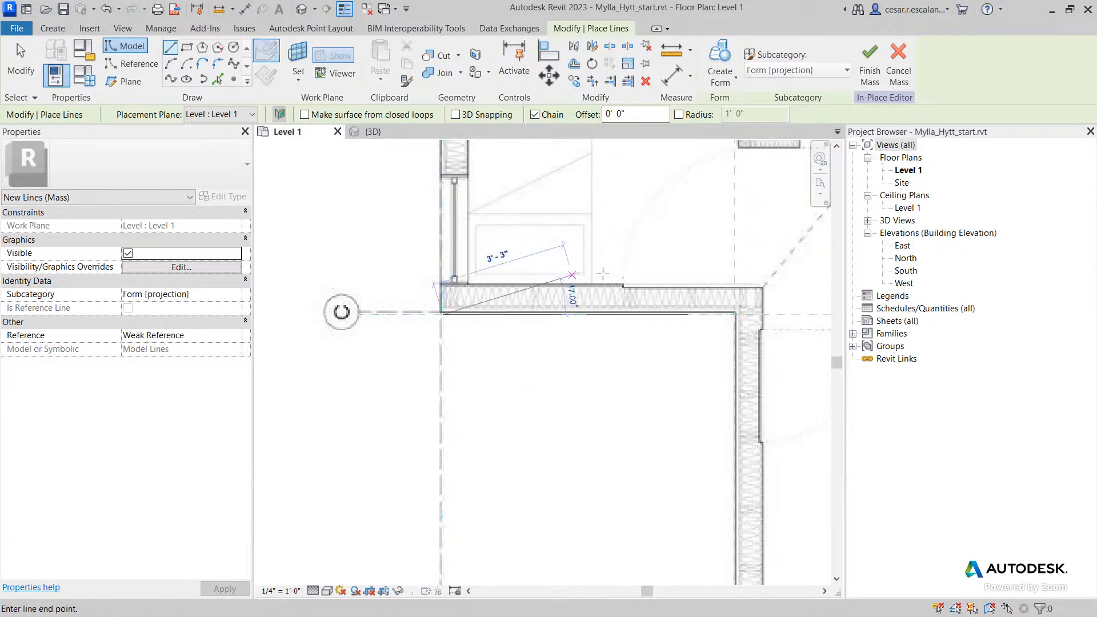
scroll(624, 294, down, 2)
scroll(607, 368, down, 2)
middle_drag(610, 321, 529, 424)
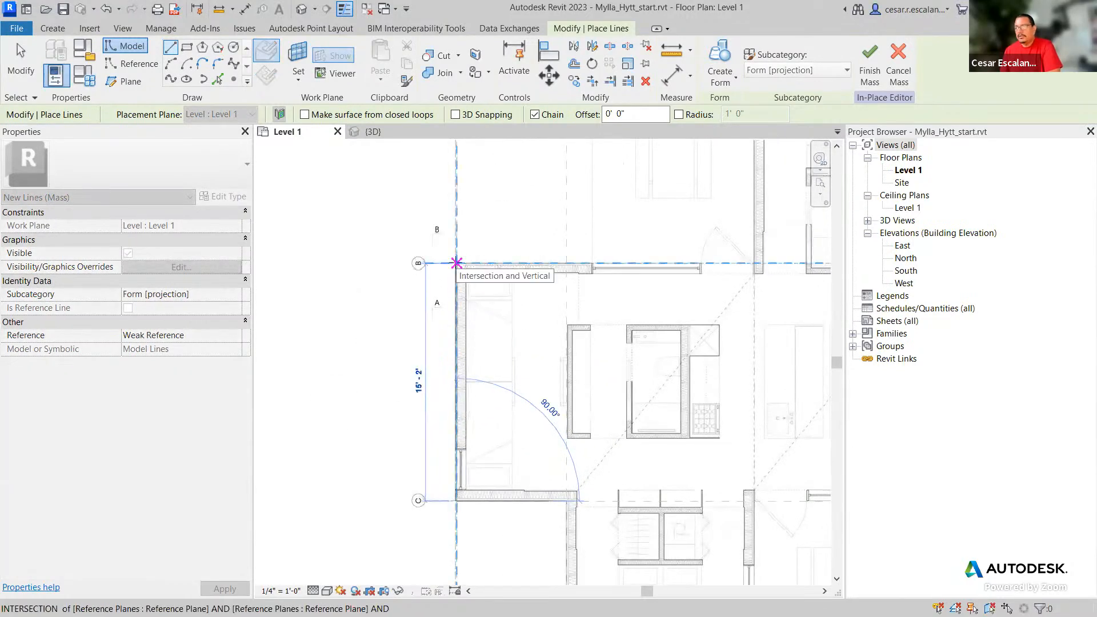
click(456, 263)
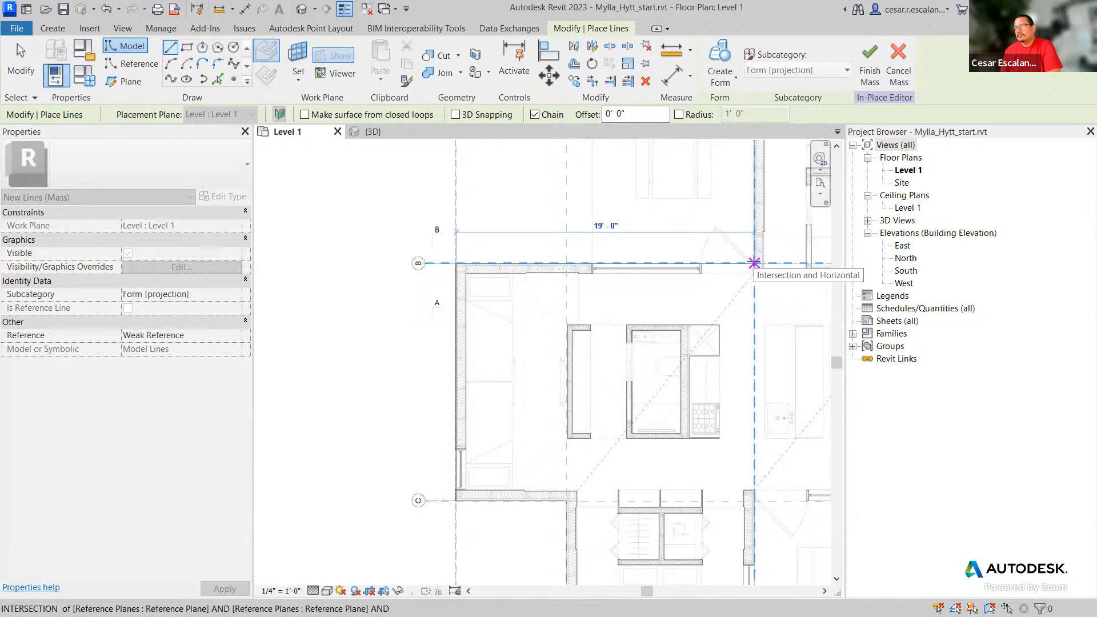
click(754, 263)
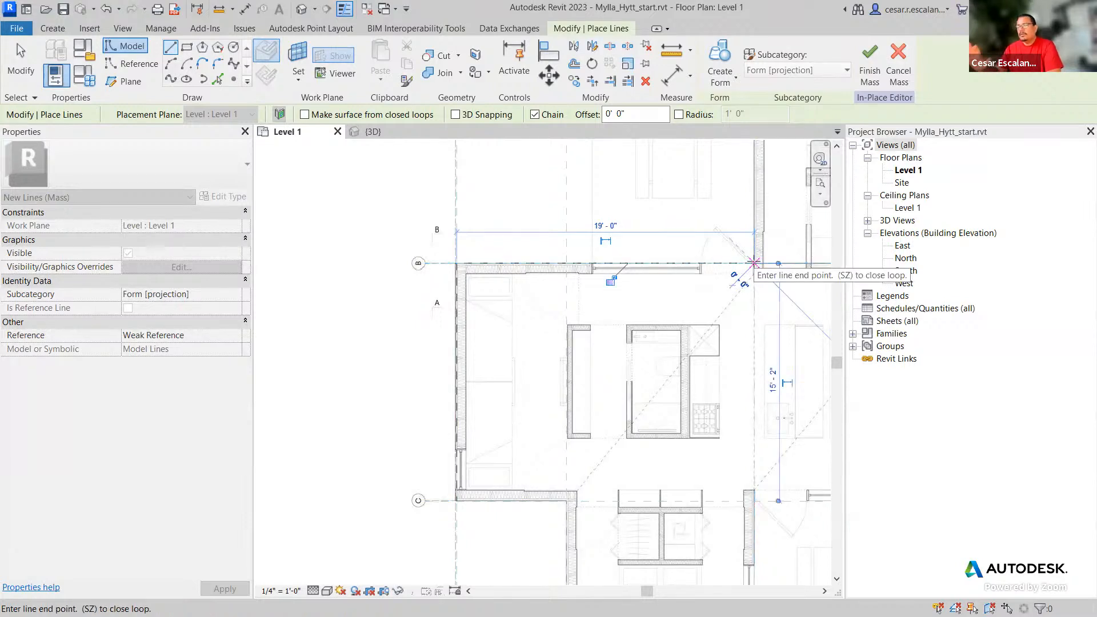
- Continue the line chain 27'-8" south, west along the south wing, 12'-6" north to grid C, and west to its starting point
scroll(633, 347, down, 2)
middle_drag(633, 349, 571, 288)
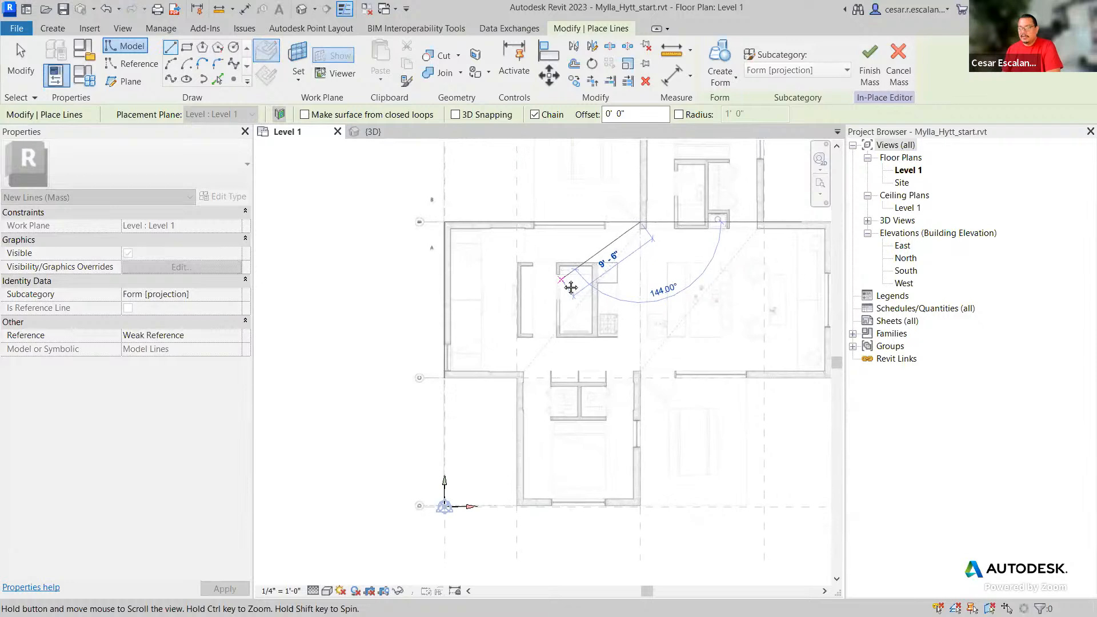
click(639, 507)
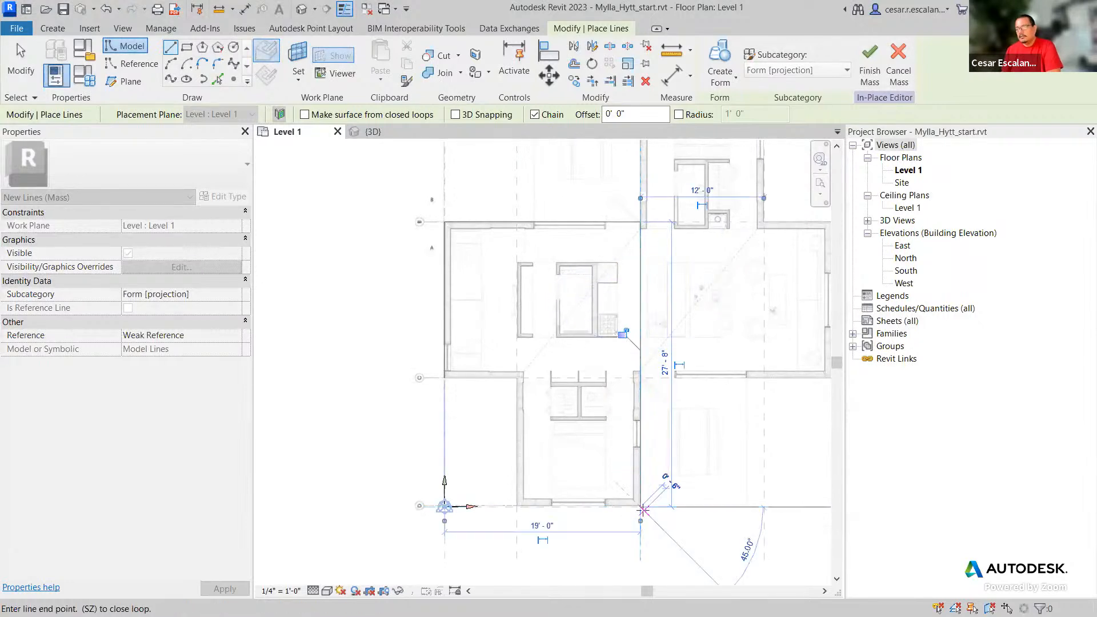
click(516, 506)
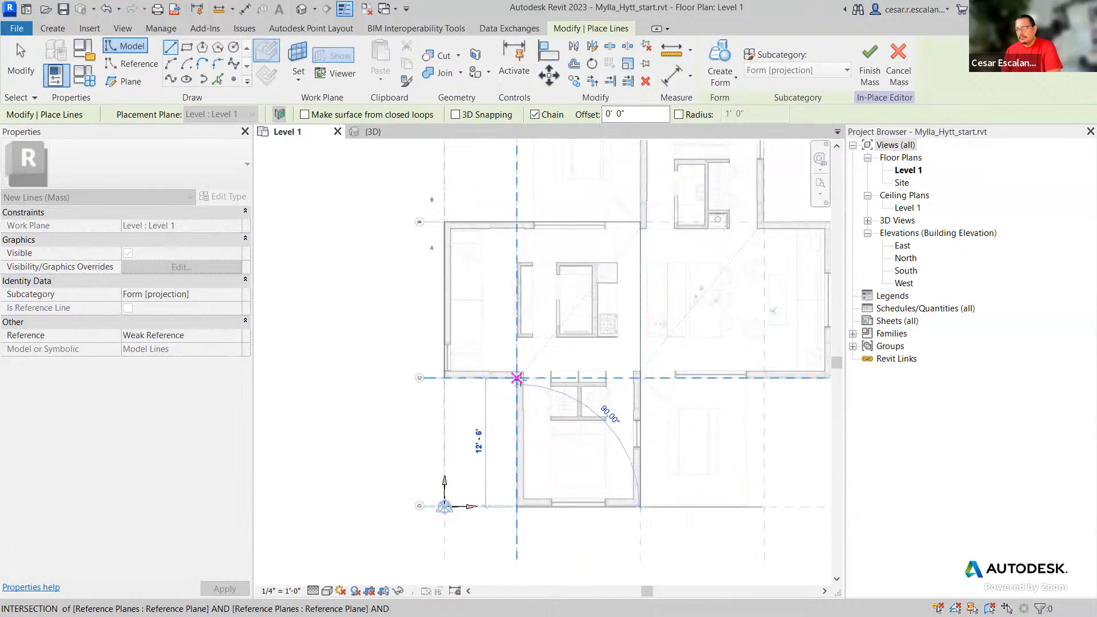
click(517, 378)
click(445, 377)
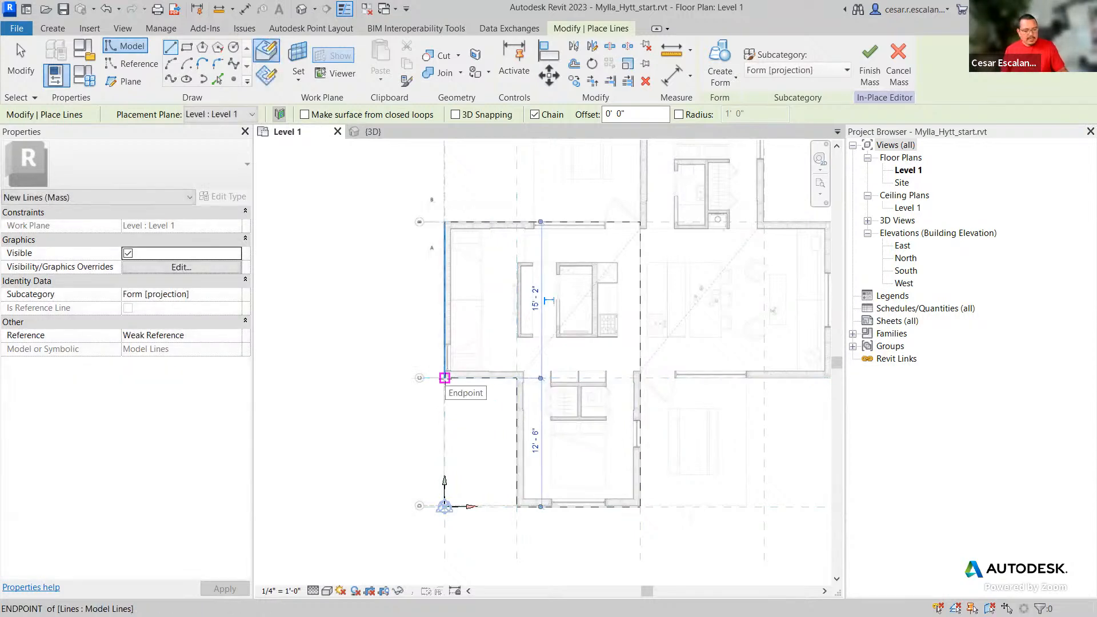
- Show the closed L-shaped outline in the 3D view and end line drawing
mouse_move(566, 97)
mouse_down()
mouse_move(523, 140)
mouse_move(582, 109)
mouse_move(560, 94)
mouse_up()
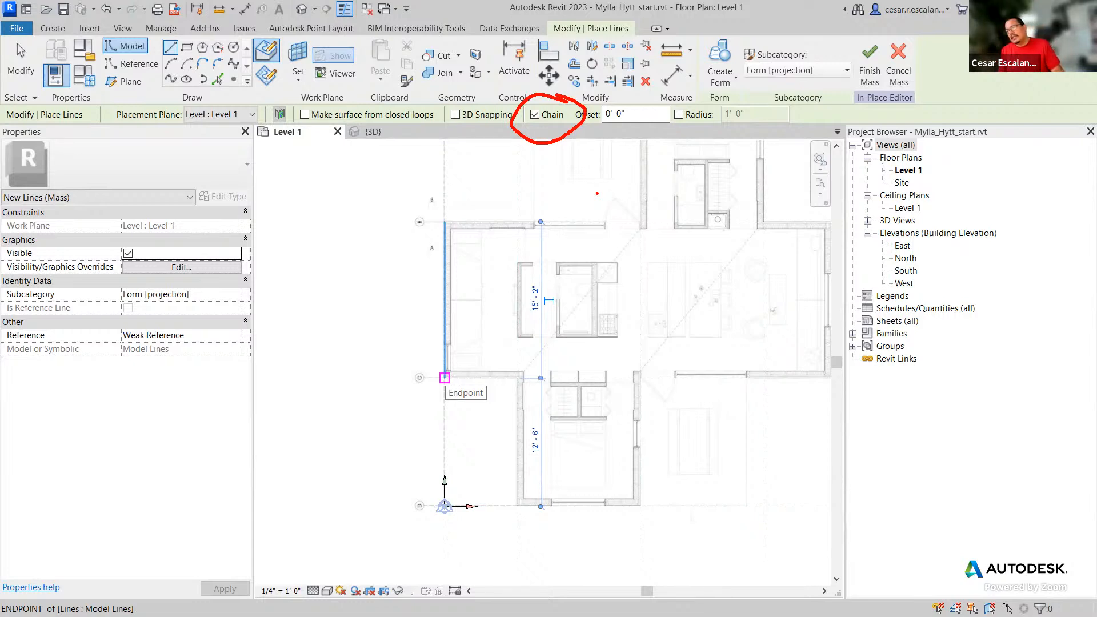
key(XF86AudioRaiseVolume)
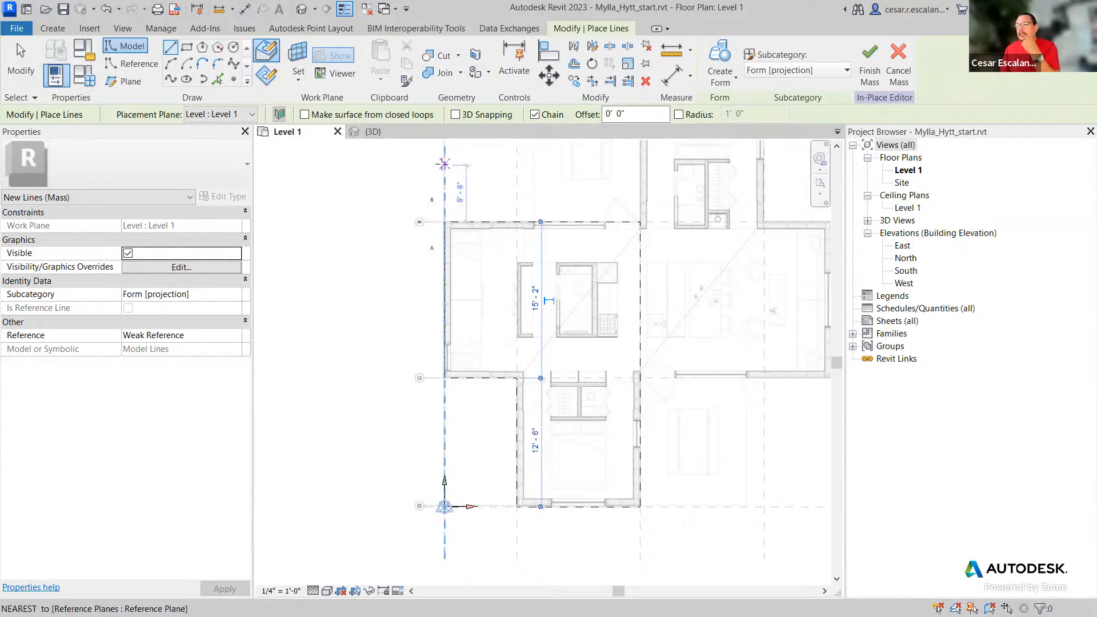
click(301, 12)
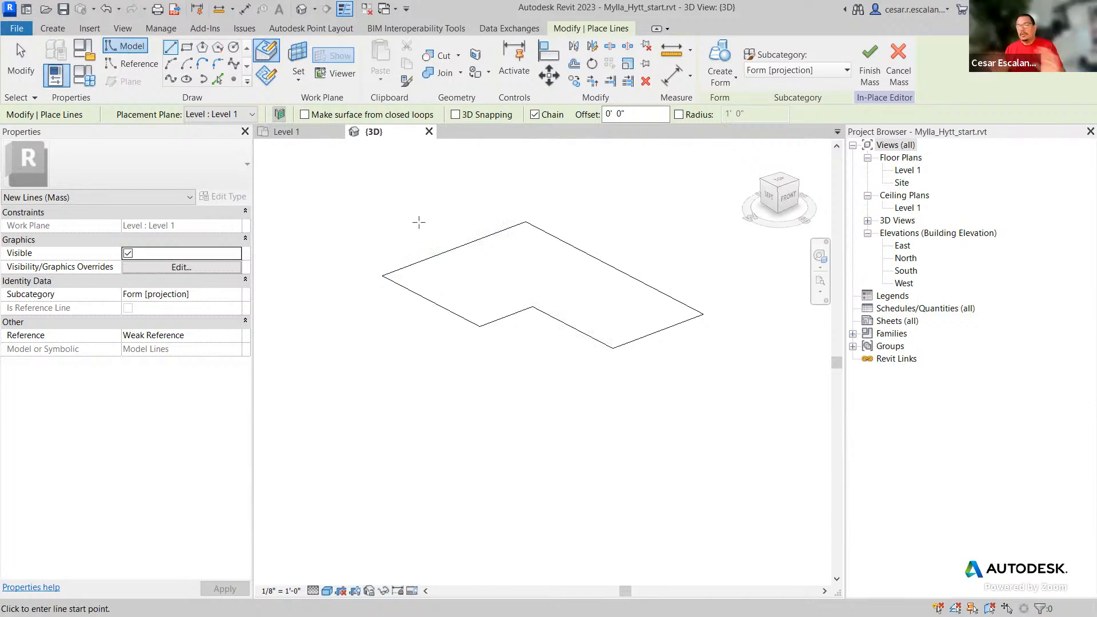
key(Escape)
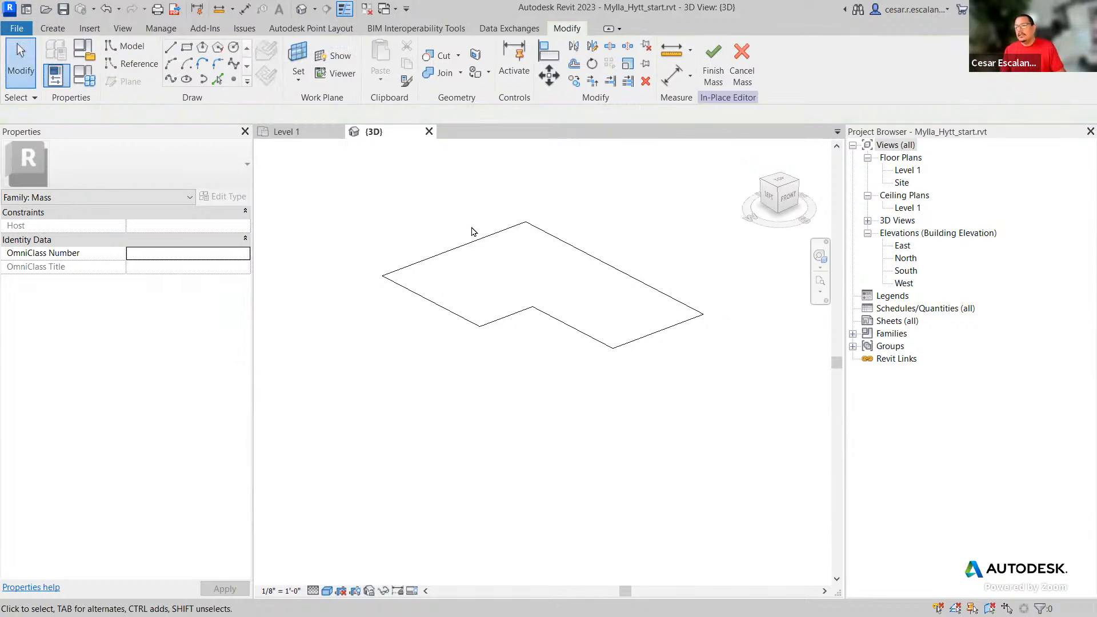
key(Tab)
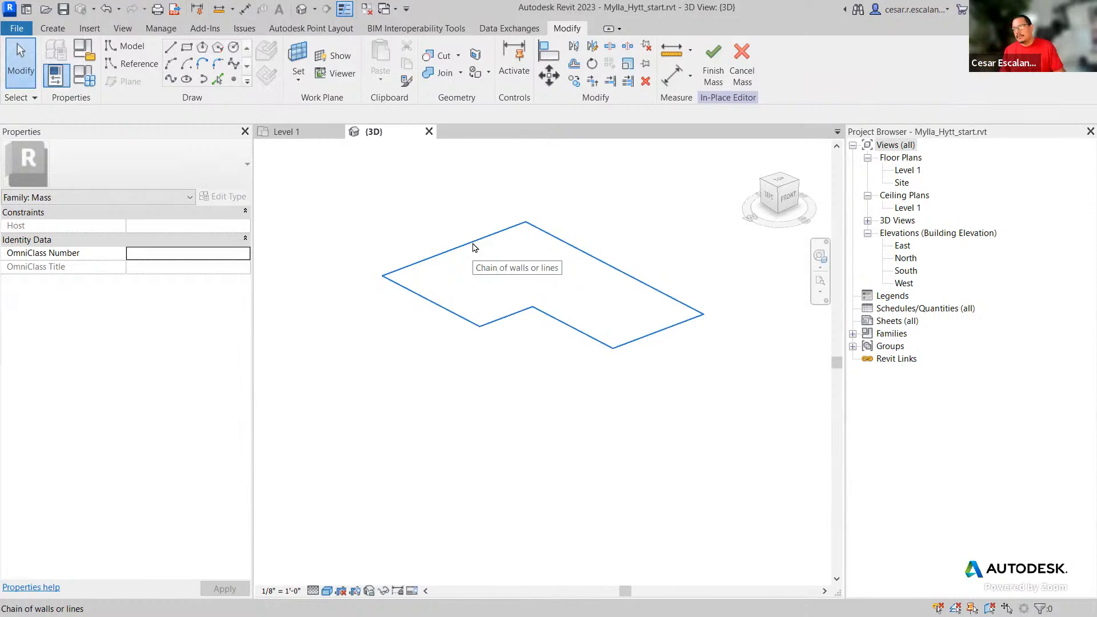
click(472, 247)
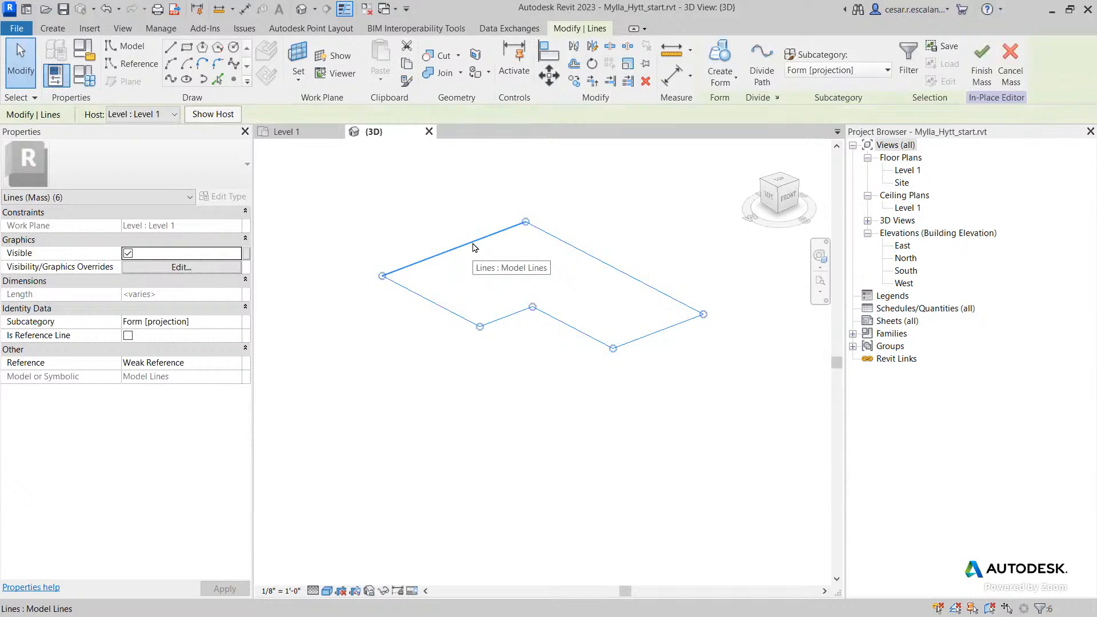
click(448, 206)
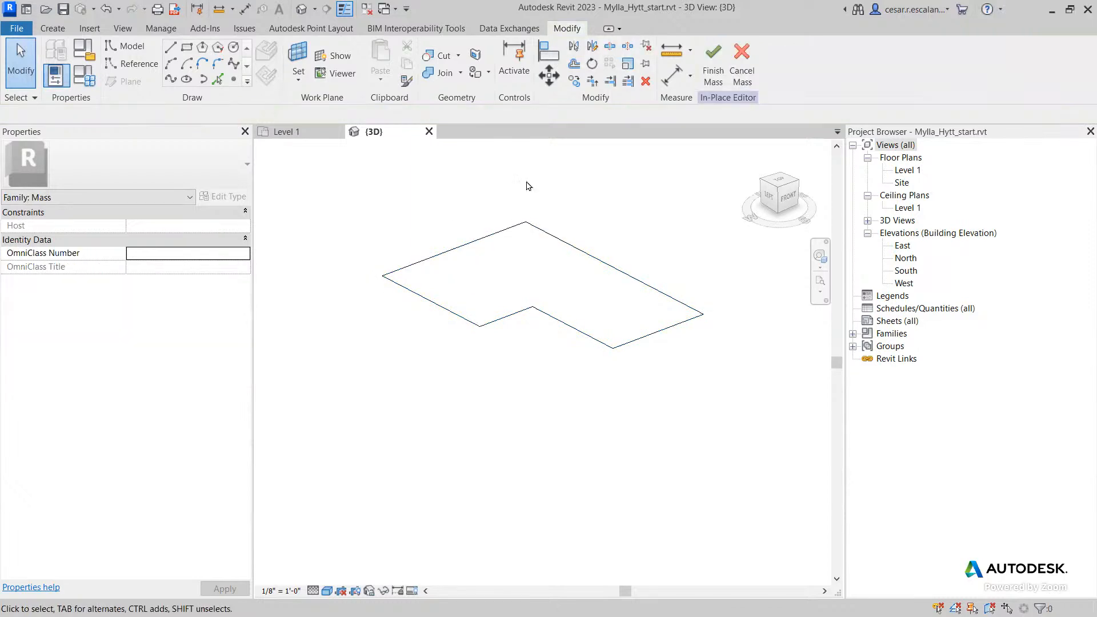
- Select the whole L-shaped line chain and create a solid form from it
key(Tab)
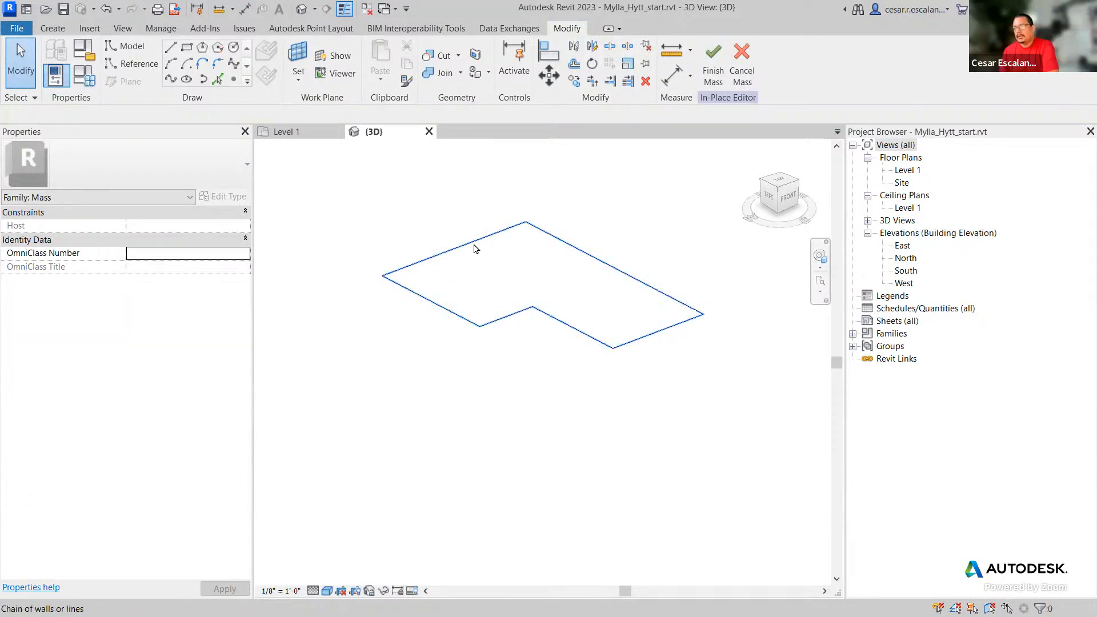
click(474, 248)
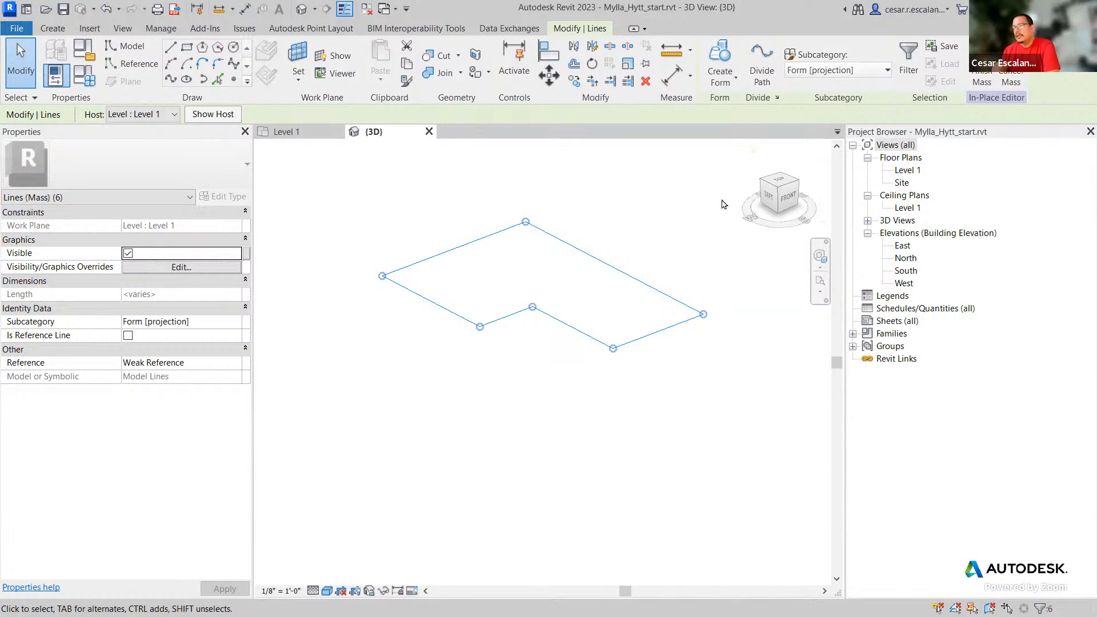
click(720, 85)
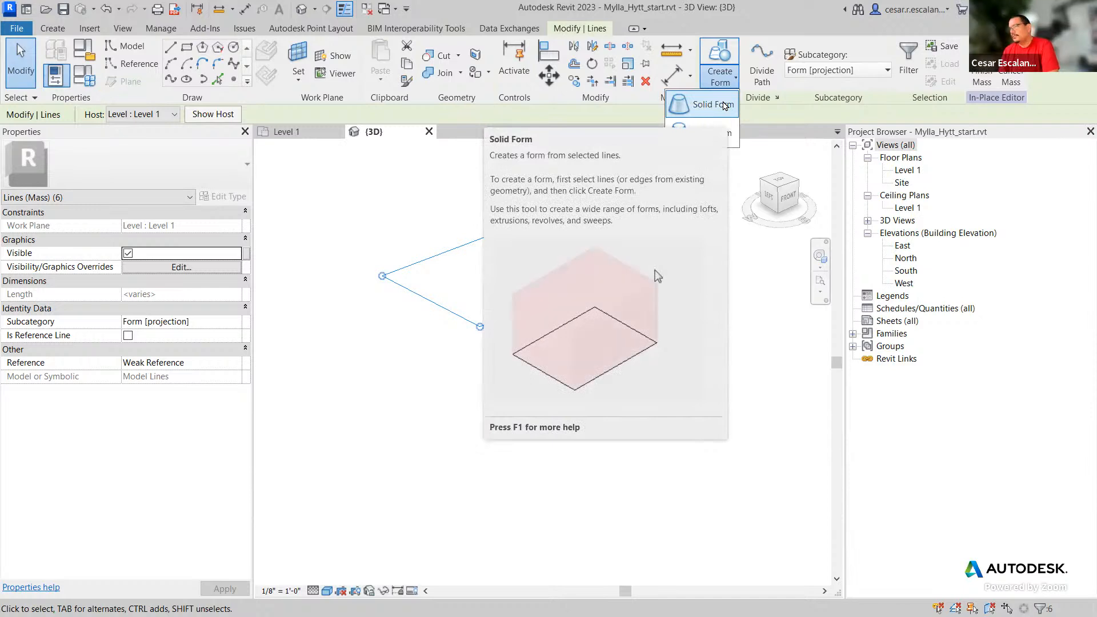
click(714, 114)
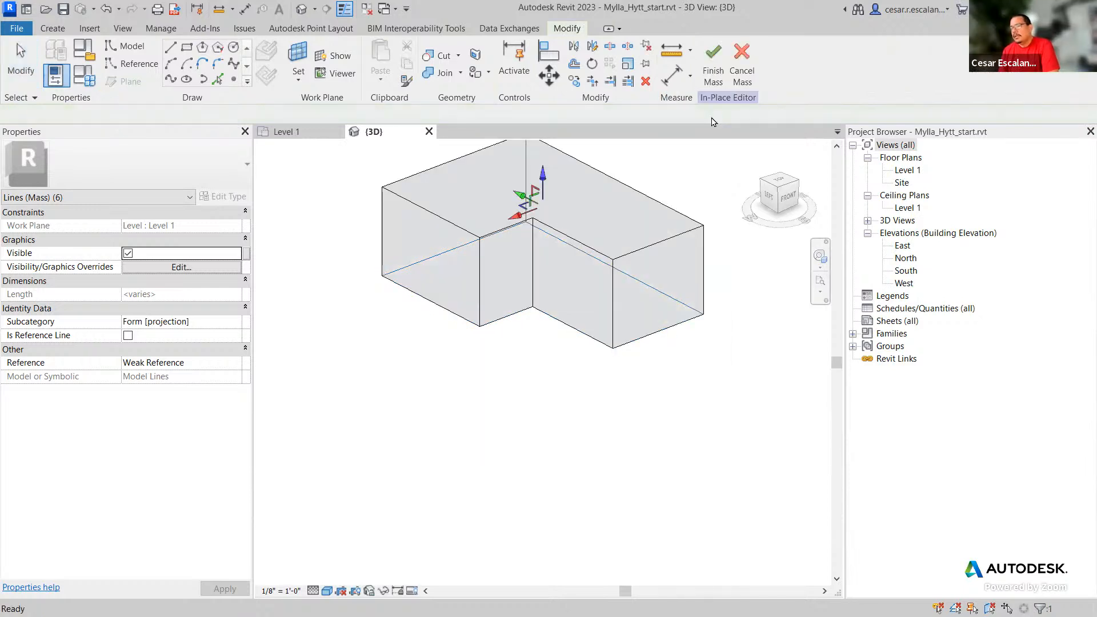
click(590, 446)
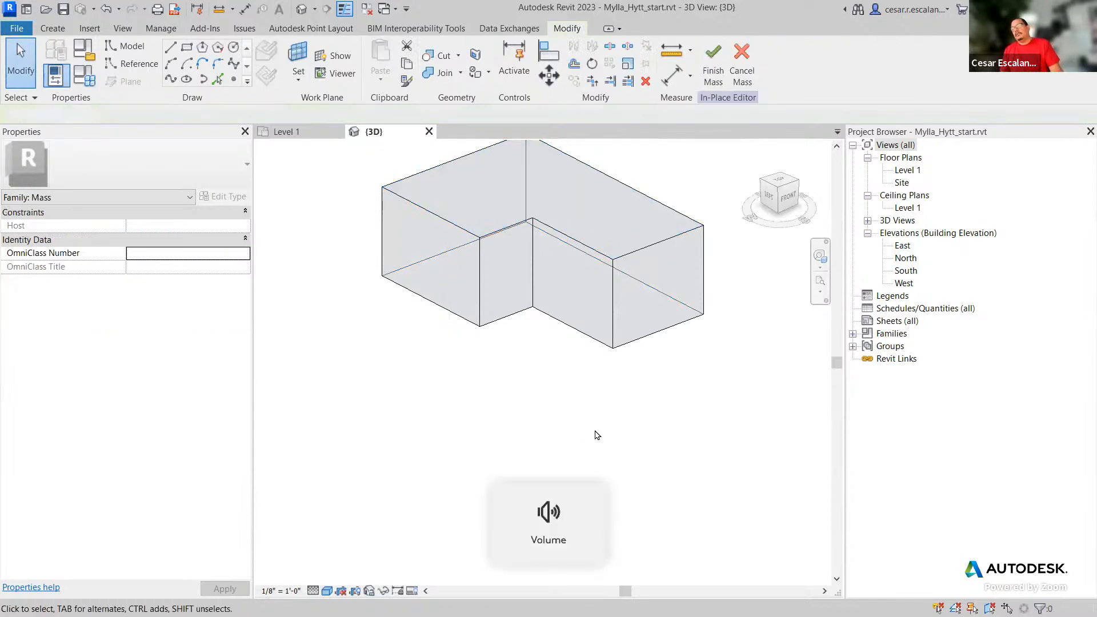
middle_drag(600, 421, 587, 490)
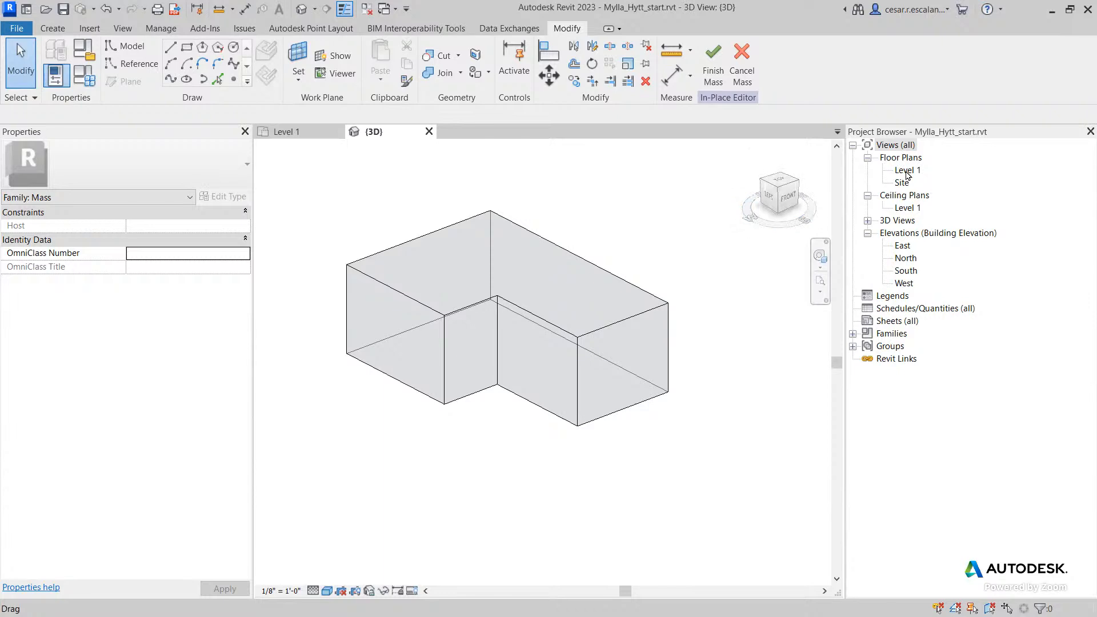
- Examine the height dimensions on the reference elevations in the Level 1 plan, and return to the 3D view
double_click(907, 171)
scroll(380, 319, down, 2)
middle_drag(783, 511, 330, 299)
middle_drag(670, 445, 264, 395)
scroll(523, 386, up, 2)
scroll(424, 365, up, 2)
middle_drag(520, 367, 656, 442)
middle_drag(572, 419, 795, 434)
scroll(710, 436, down, 1)
middle_drag(710, 435, 466, 394)
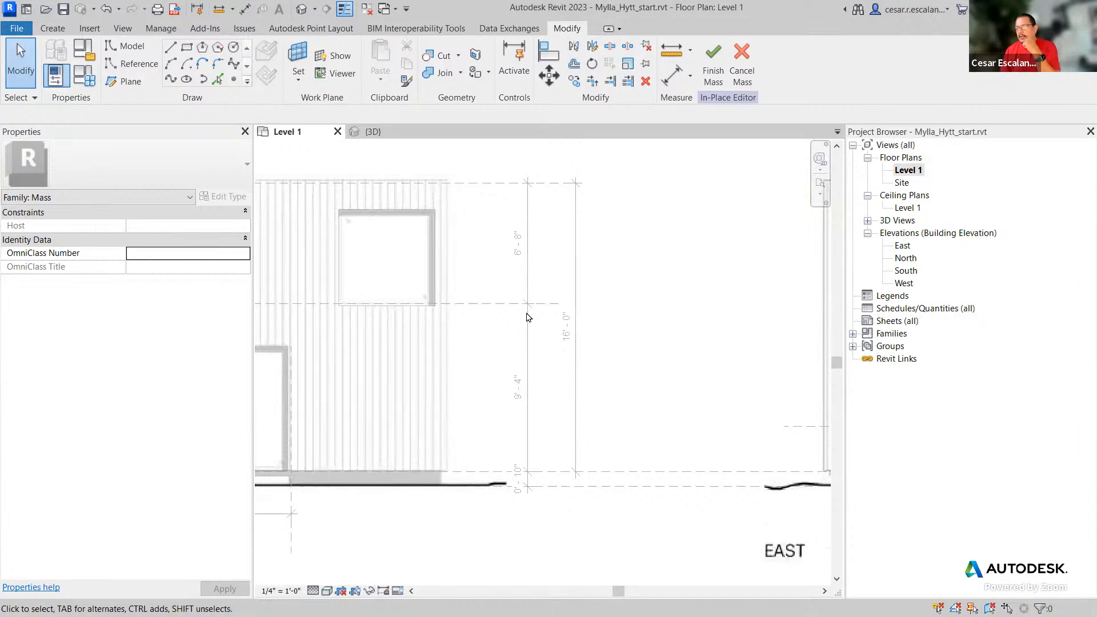
click(373, 134)
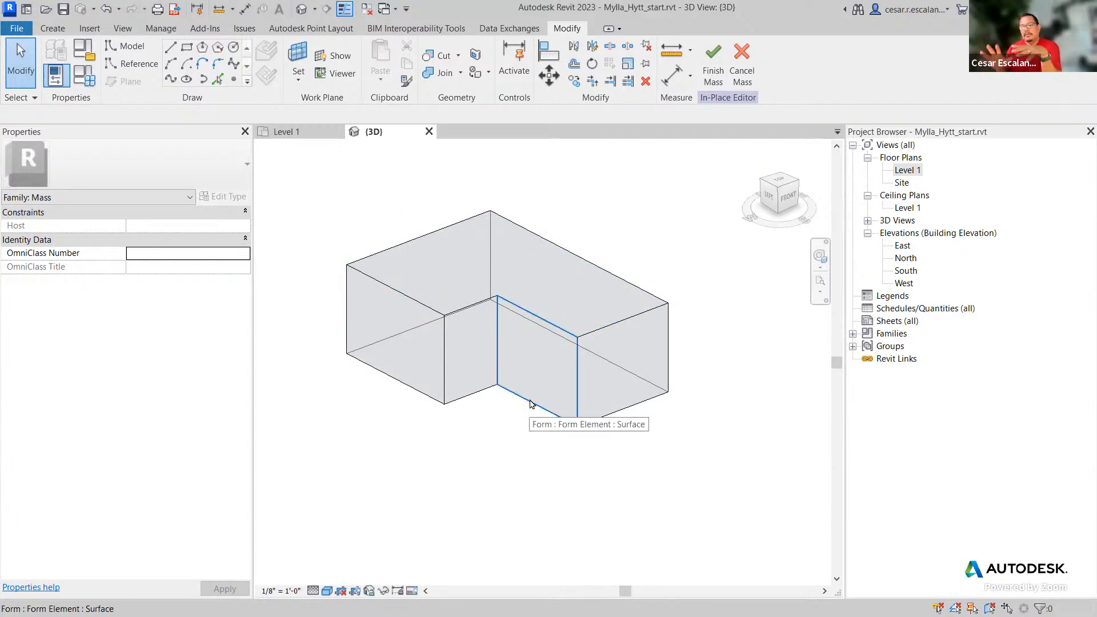
click(640, 290)
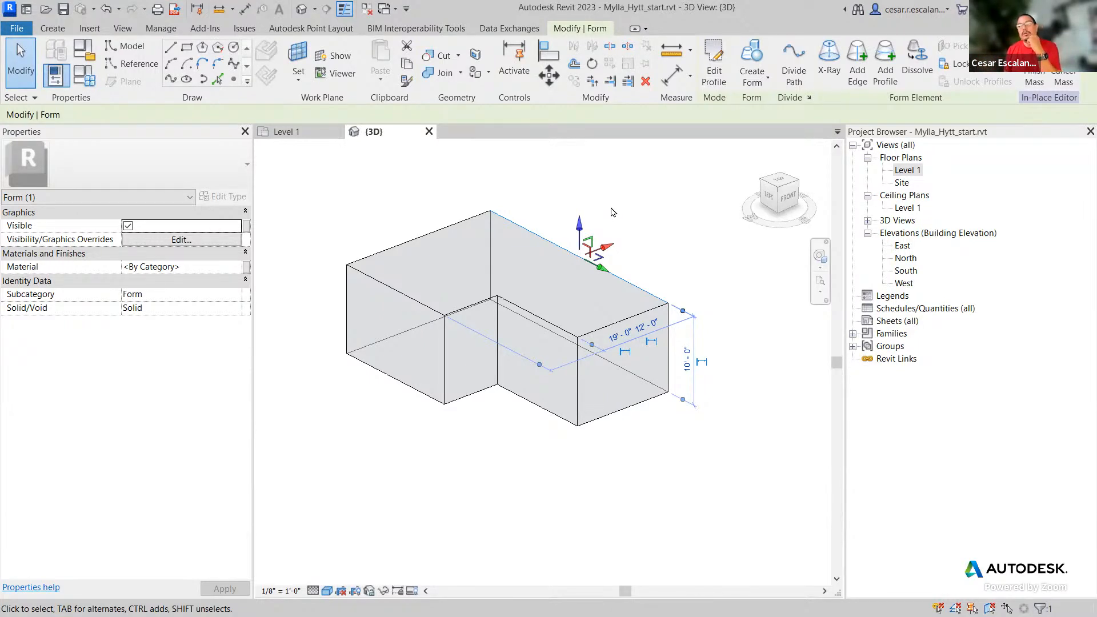
click(702, 274)
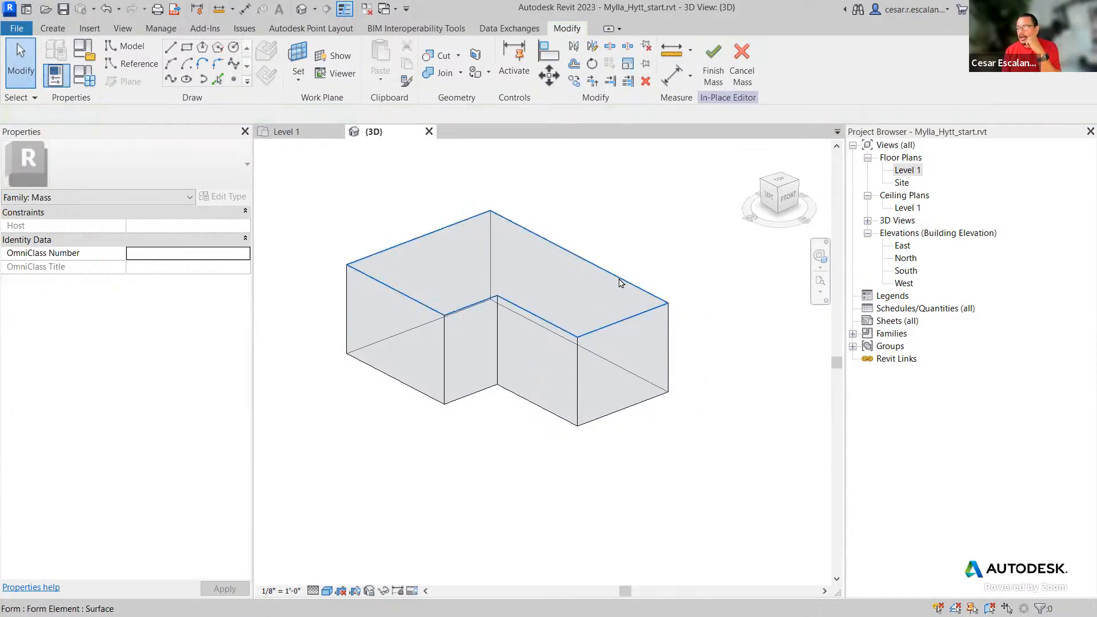
click(591, 272)
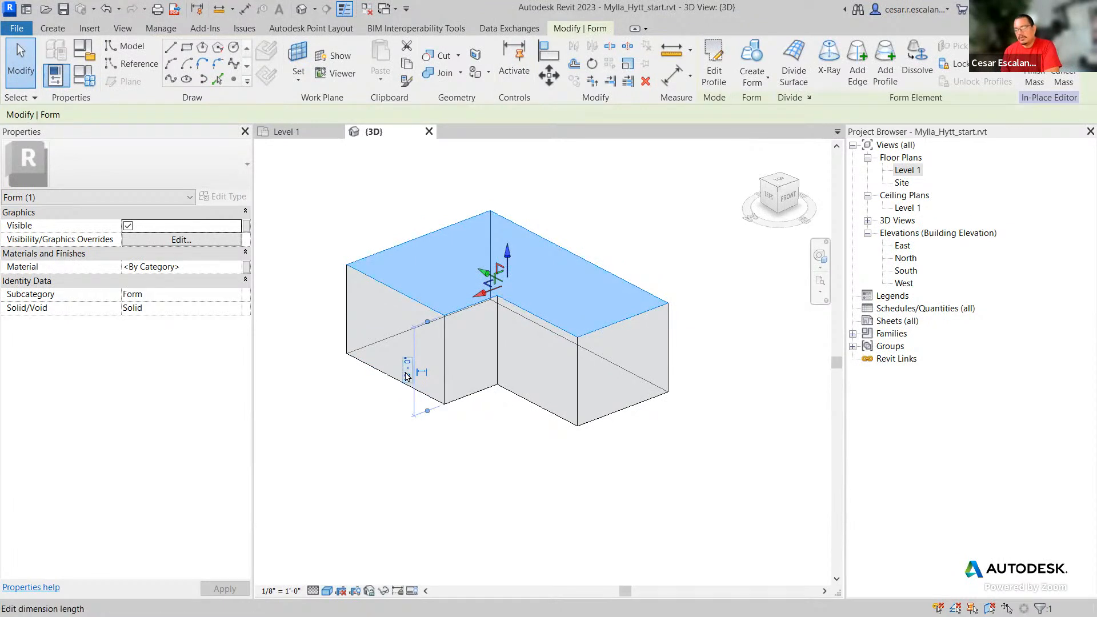
click(406, 377)
text(9)
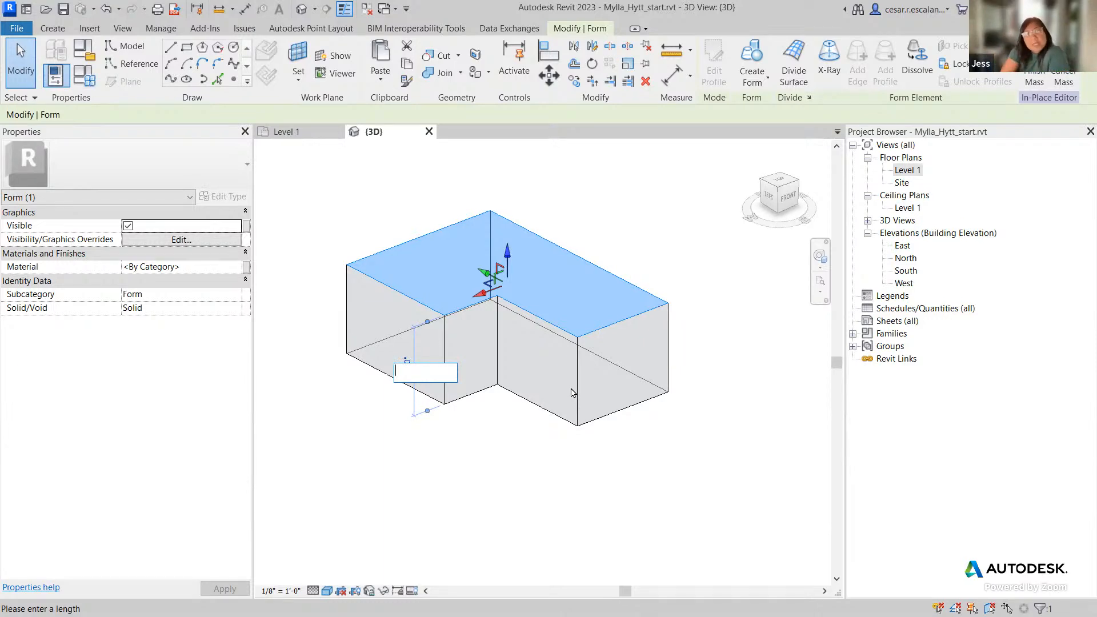
click(590, 526)
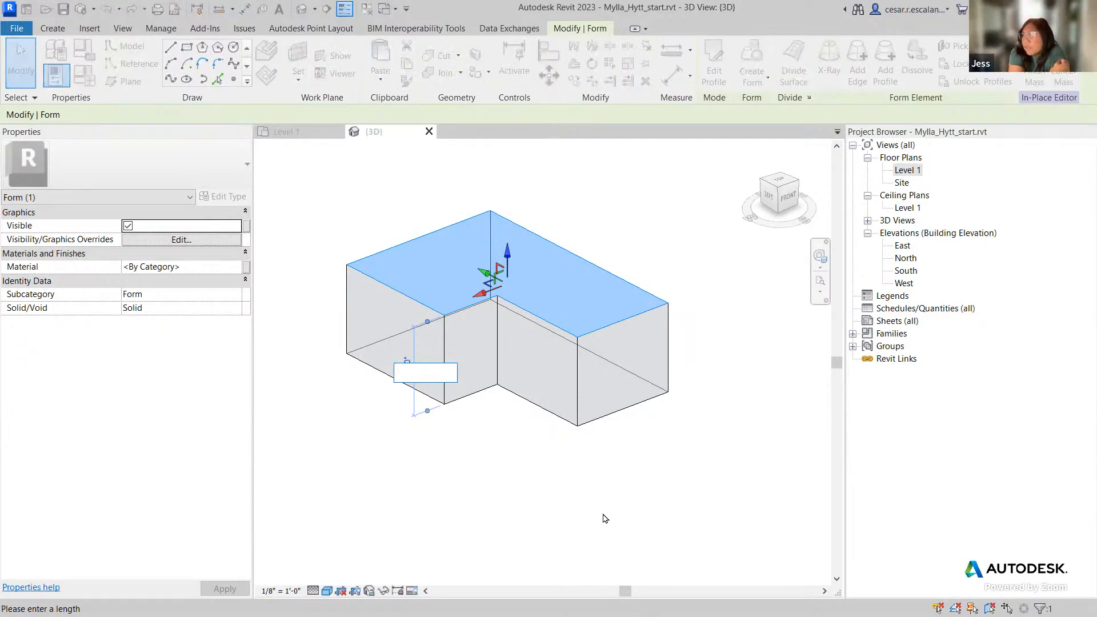
click(720, 443)
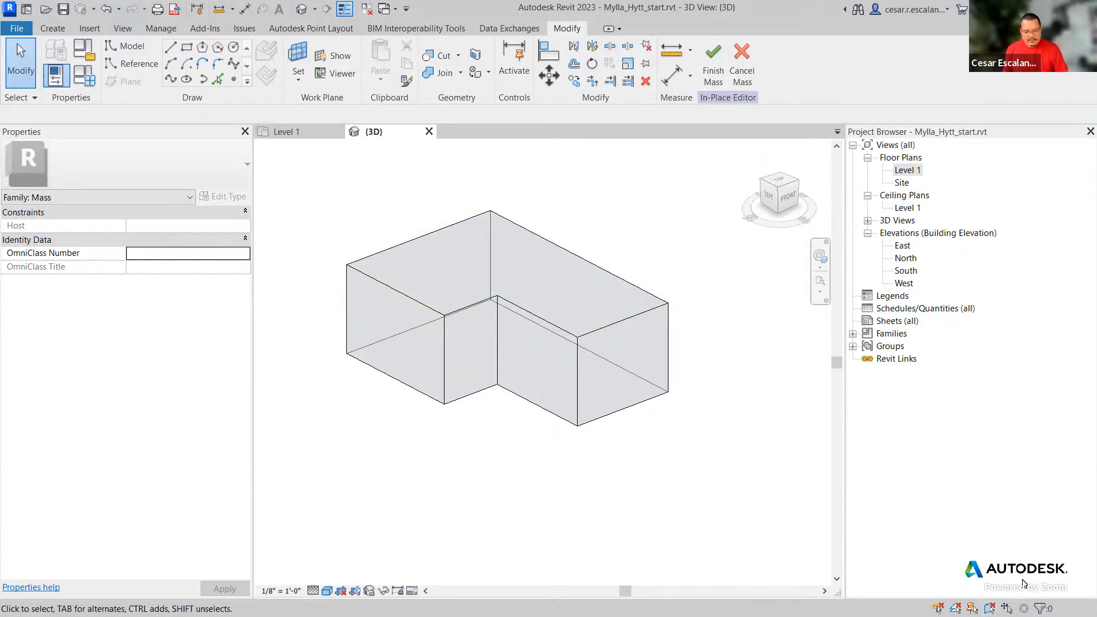
- Enable selecting elements by face, and set the L-shaped form's height to 9'-4" from its top face
drag(1000, 589, 970, 616)
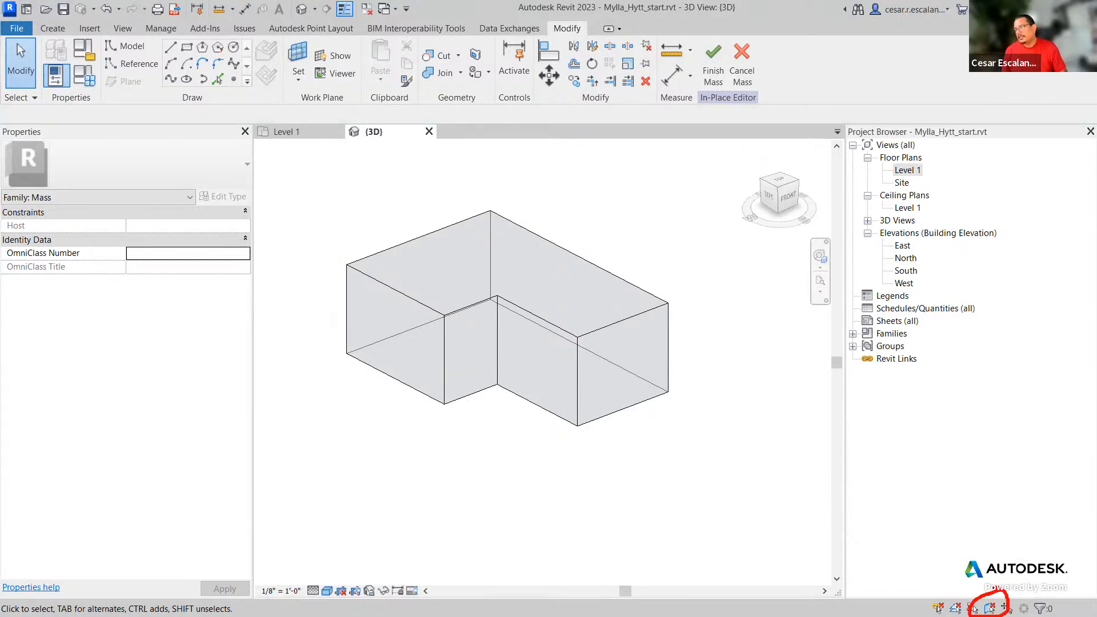
drag(1059, 424, 1009, 571)
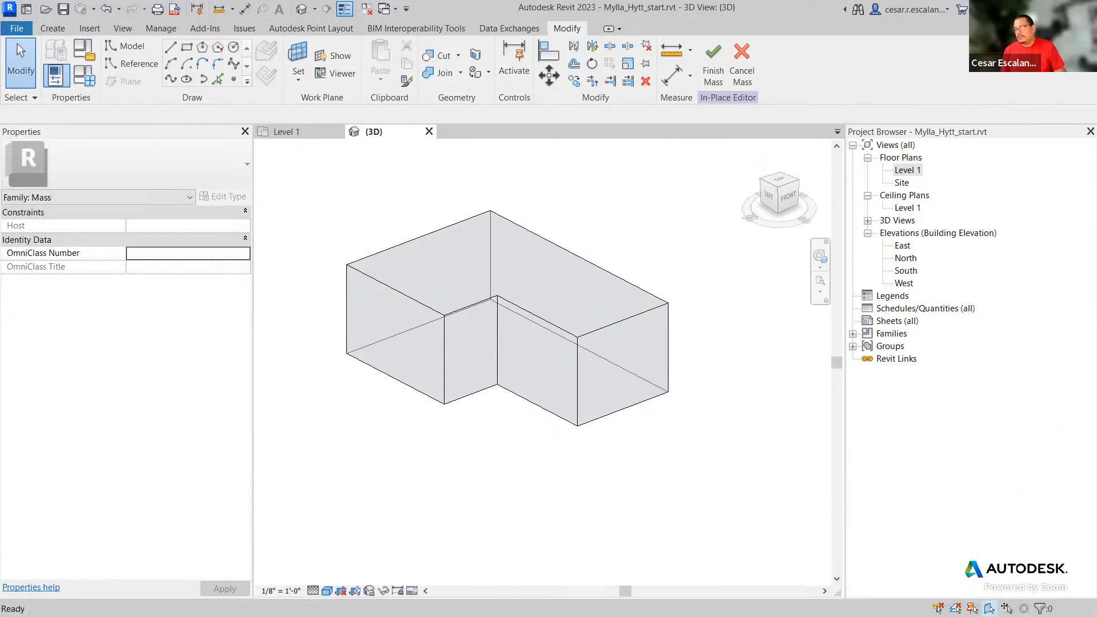
click(594, 305)
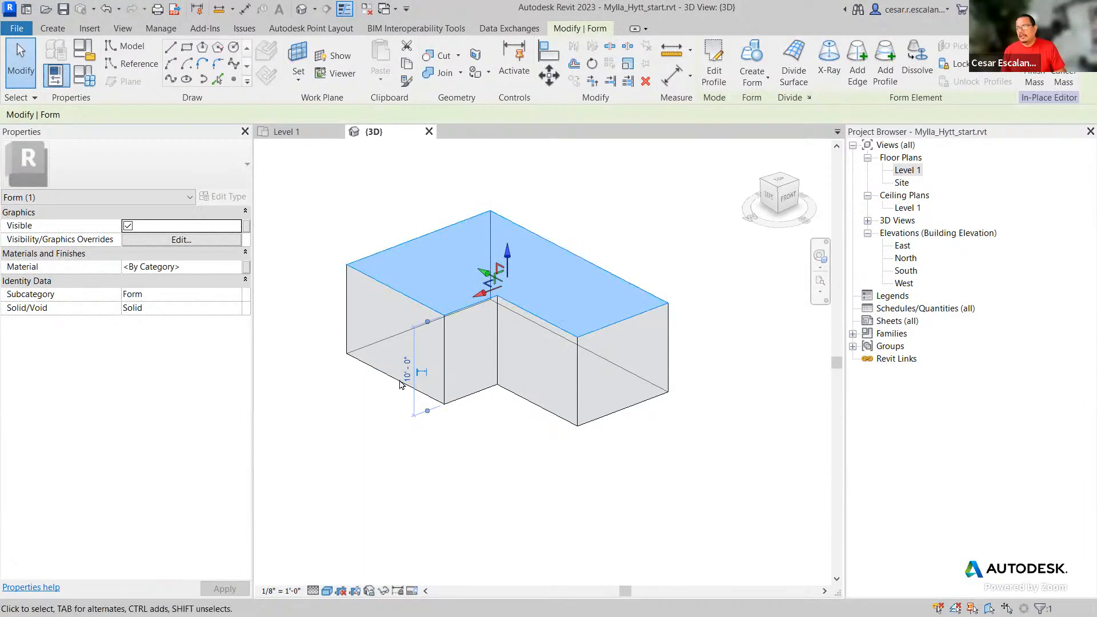
click(407, 371)
text(9 4)
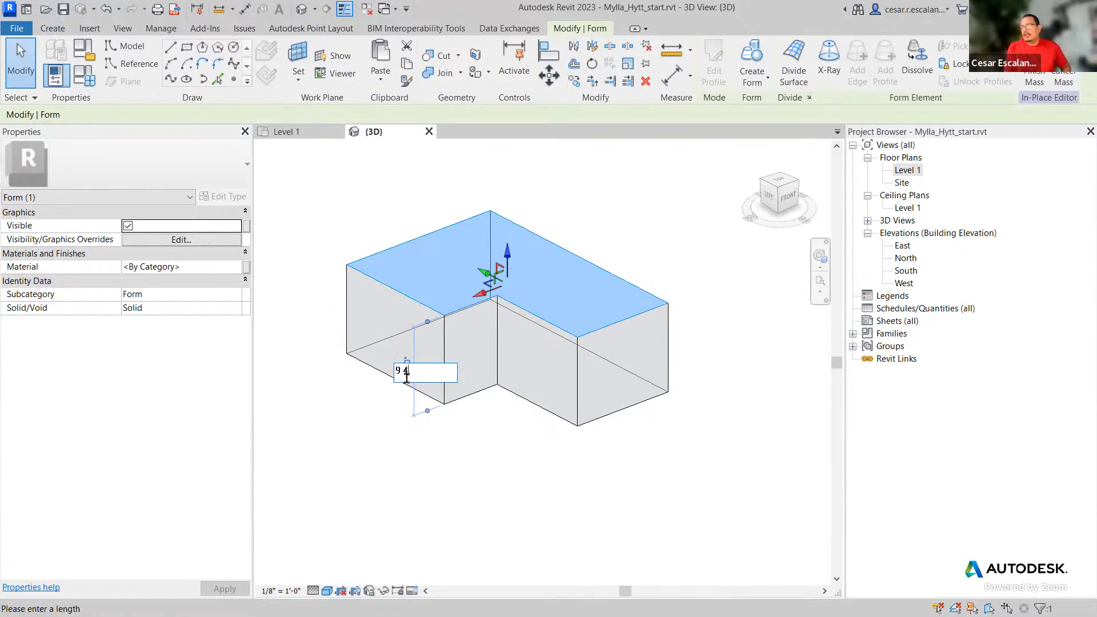
key(Return)
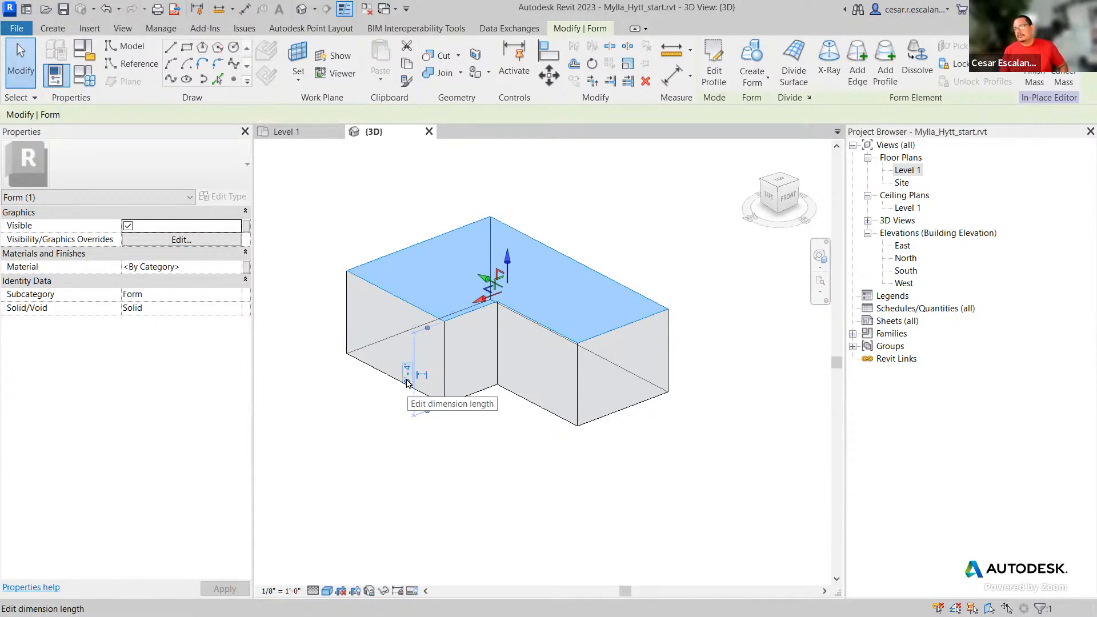
click(518, 467)
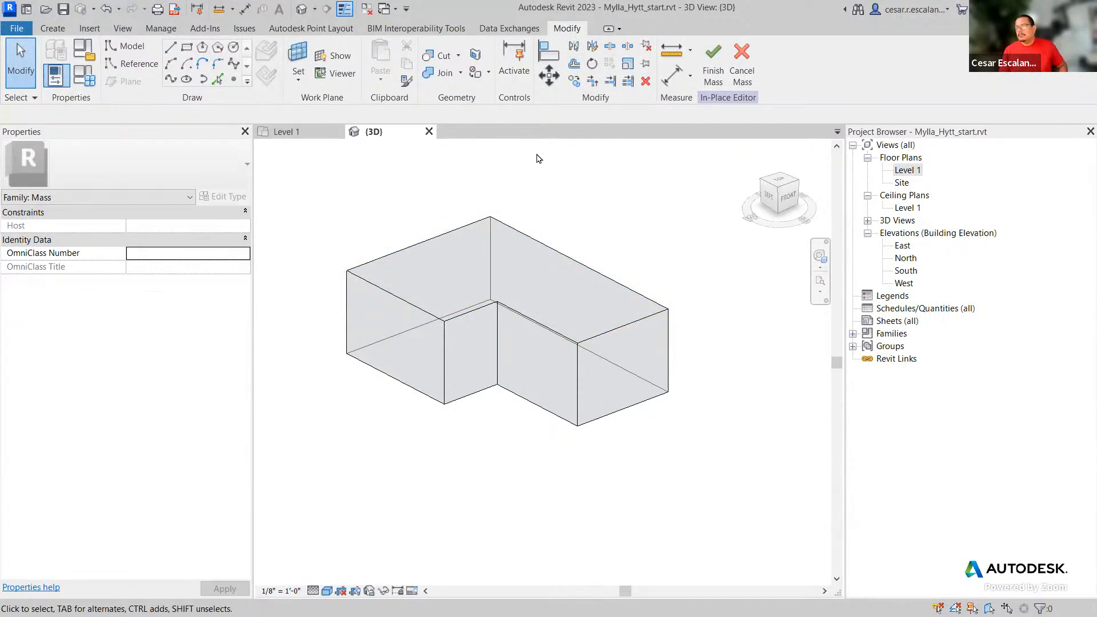
- Reselect the top face of the L-shaped form and re-enter its height as 9'-4"
click(528, 254)
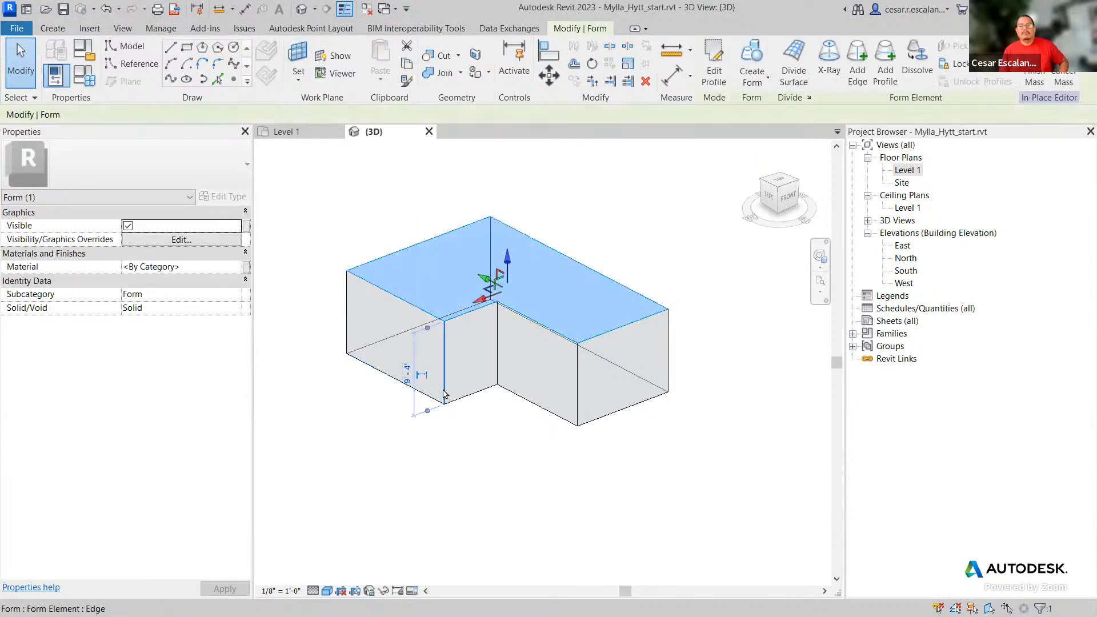
click(496, 469)
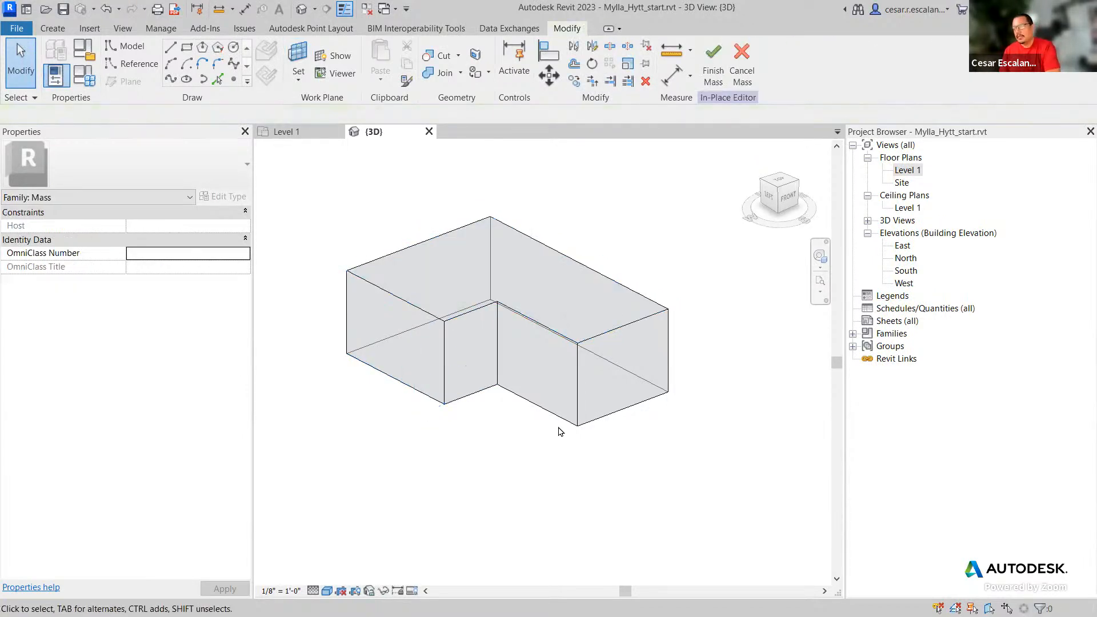
mouse_move(617, 443)
shift+middle_down()
mouse_move(605, 477)
mouse_move(624, 448)
mouse_move(612, 434)
shift+middle_up()
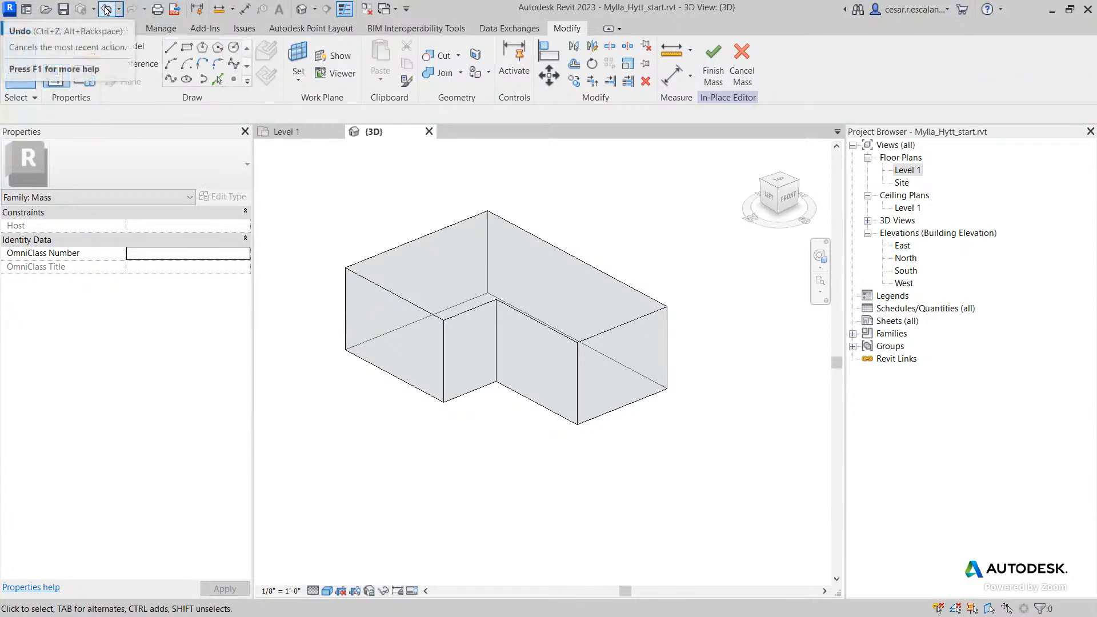
click(601, 296)
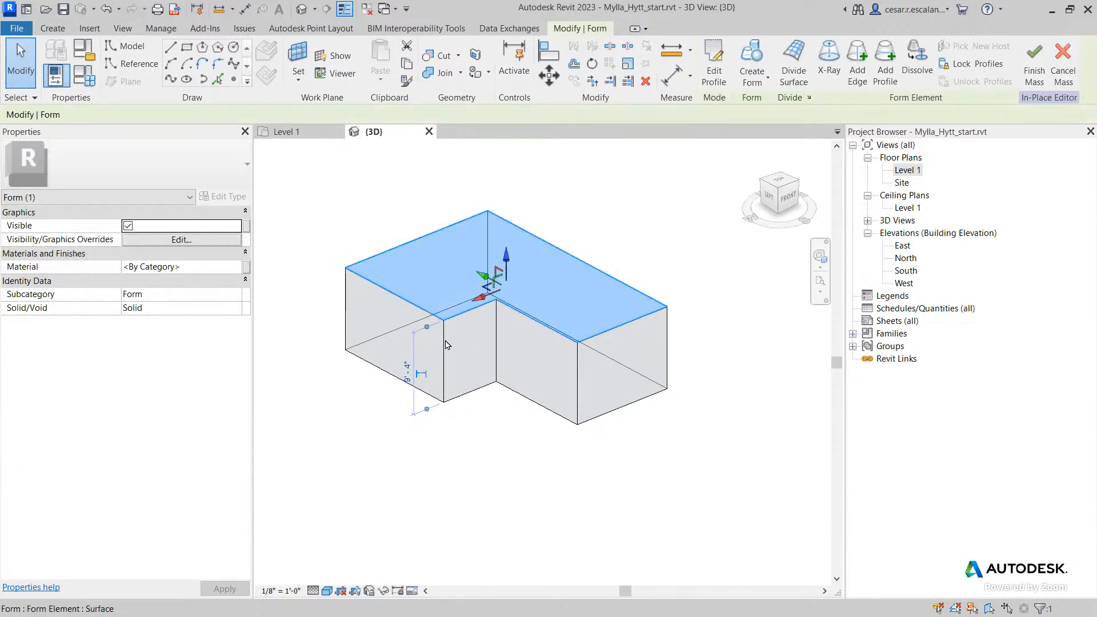
click(407, 372)
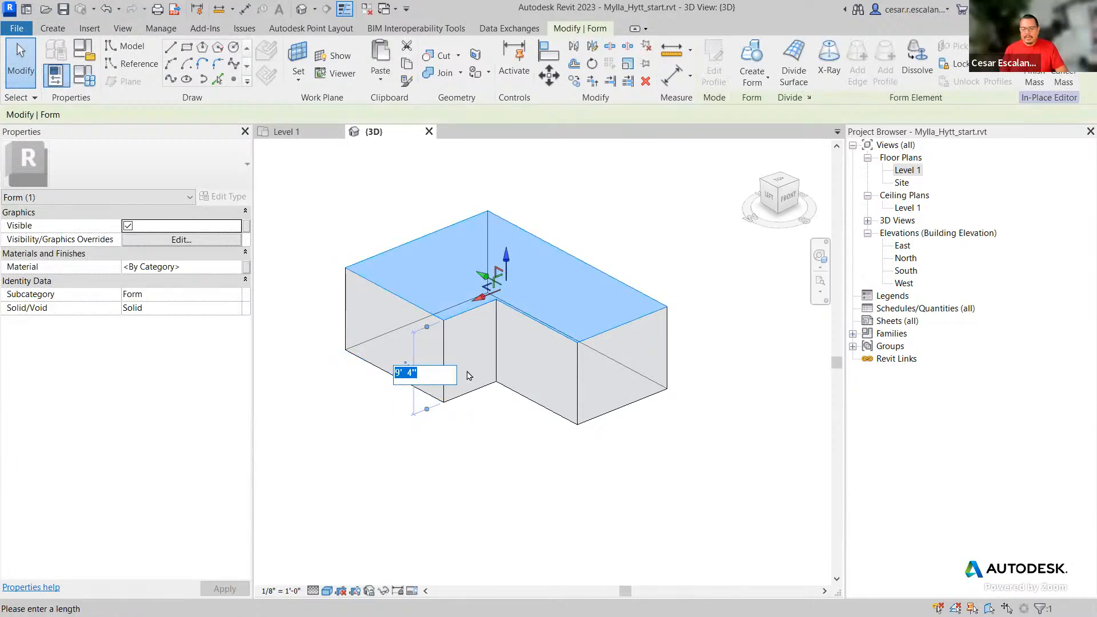
text(9)
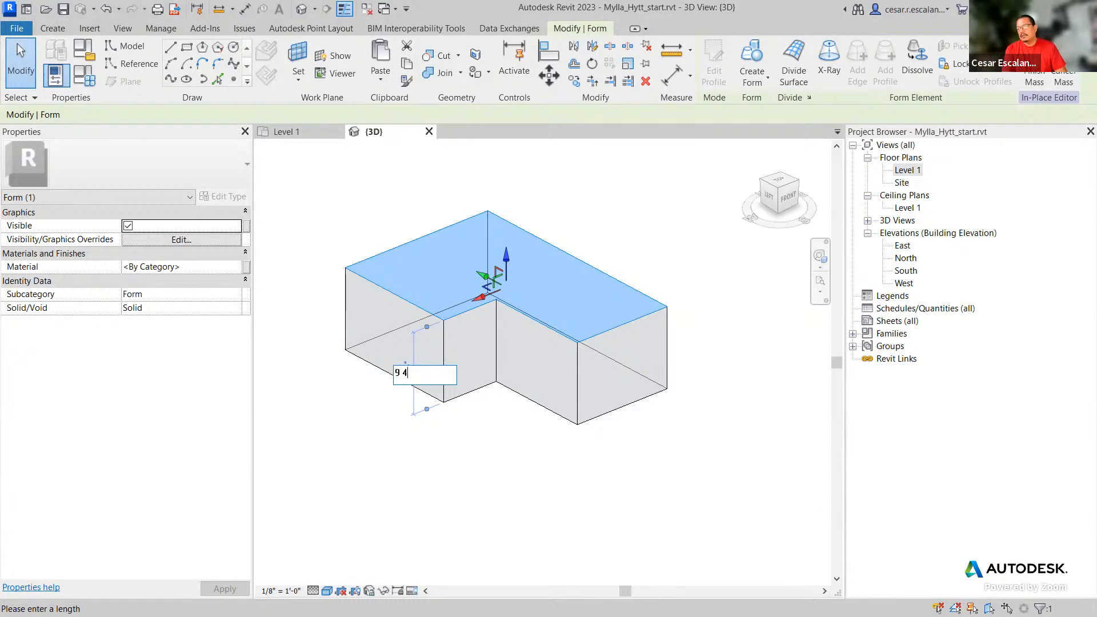
text(4)
key(Return)
click(472, 434)
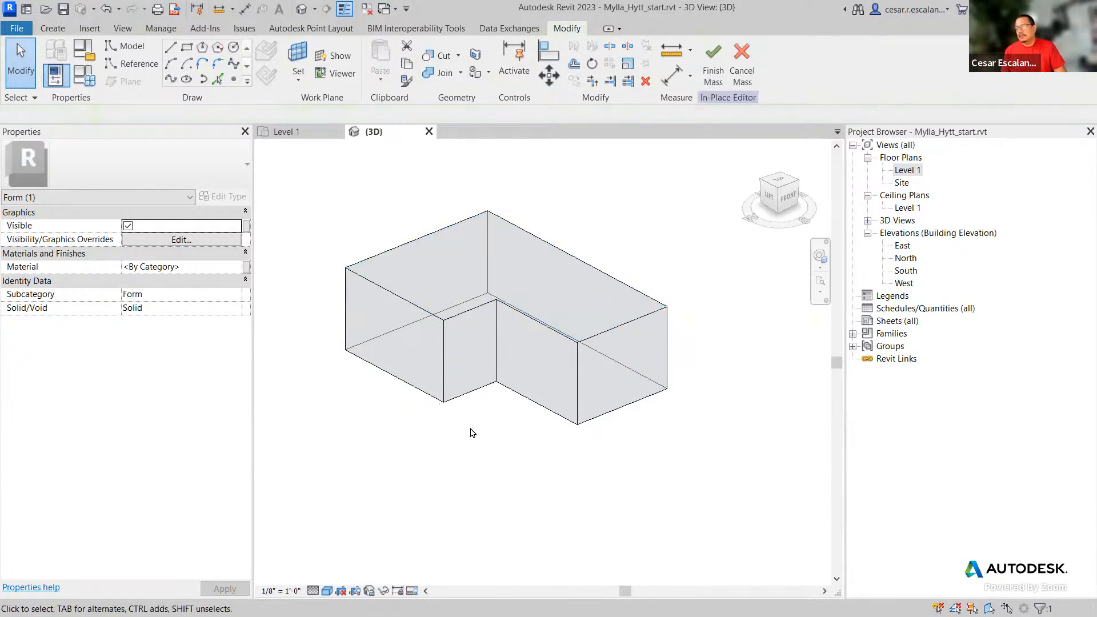
- Examine the form's upper southeast corner and long east edge, check the elevation heights in the Level 1 plan, and return to the 3D view
shift+middle_drag(690, 314, 660, 330)
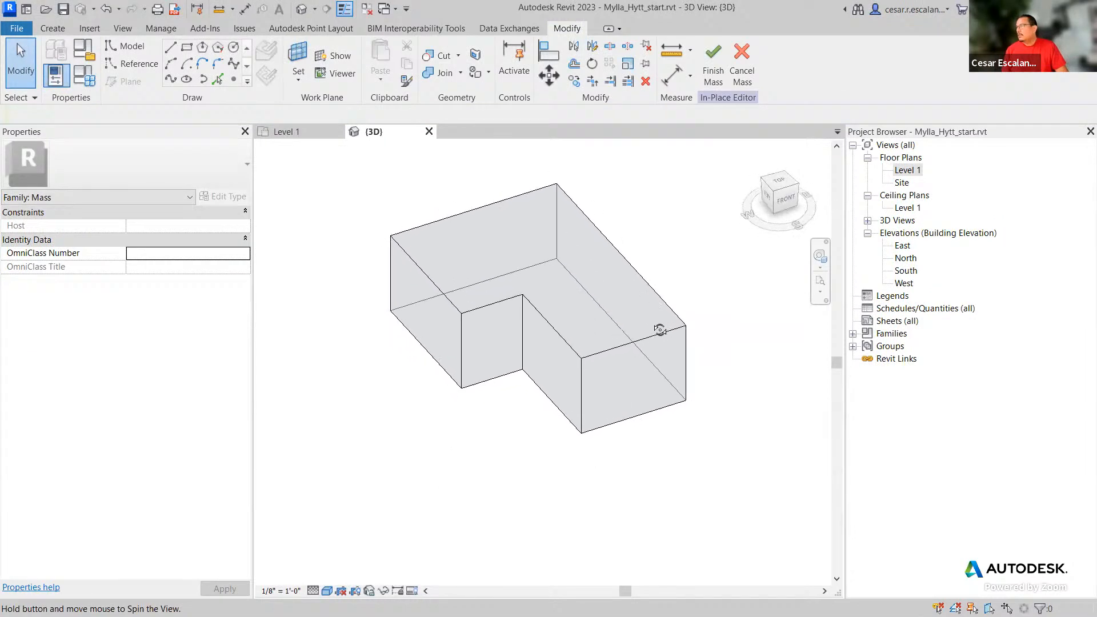
shift+middle_drag(703, 360, 725, 334)
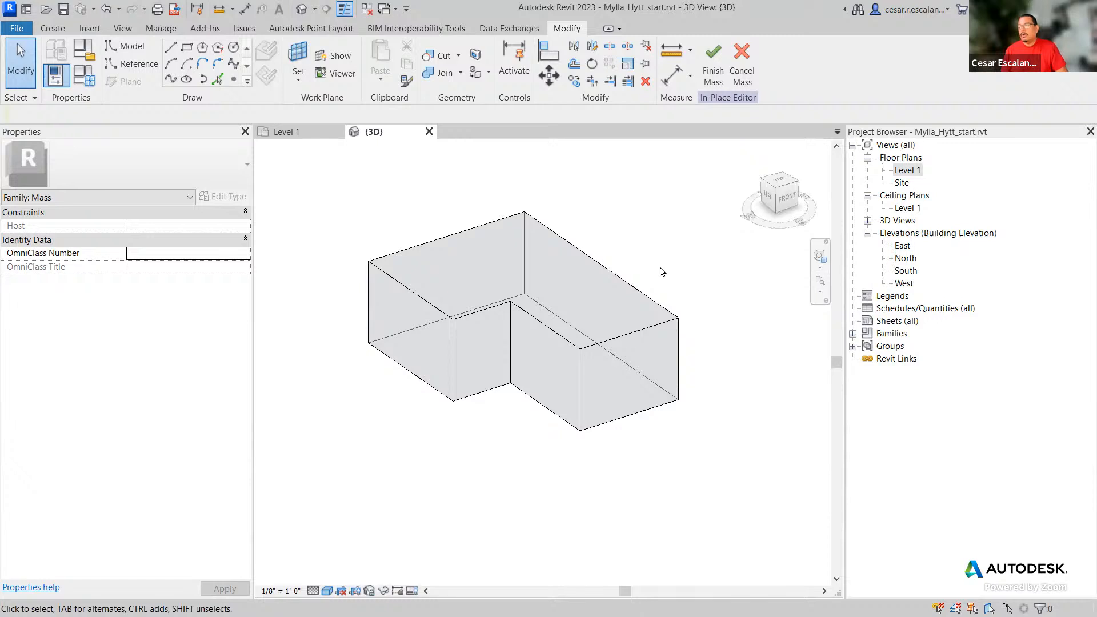
click(678, 318)
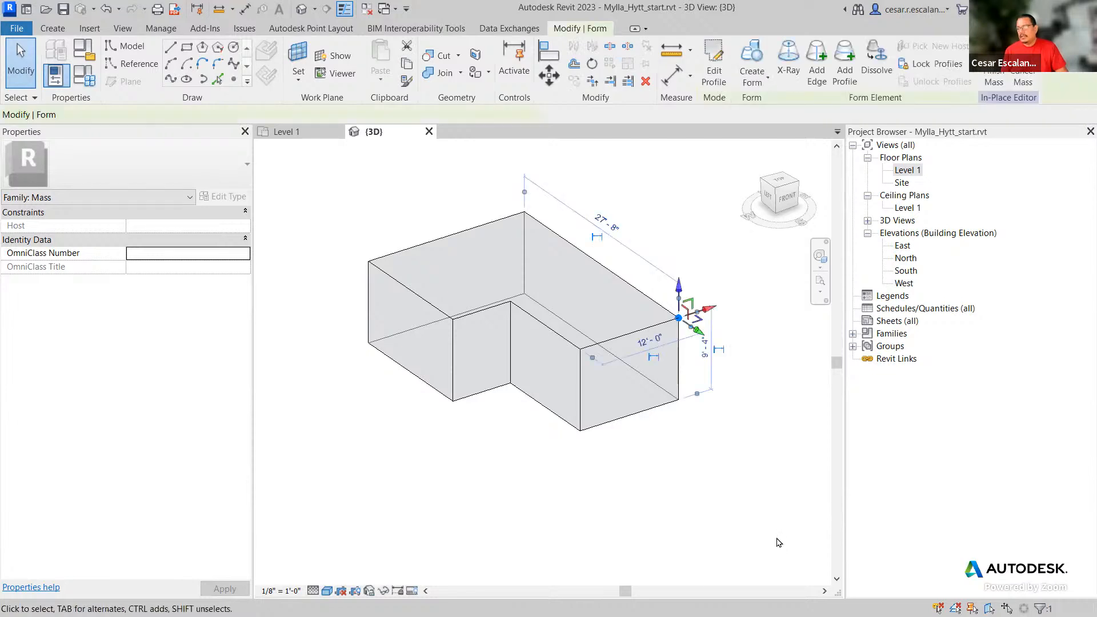
click(777, 542)
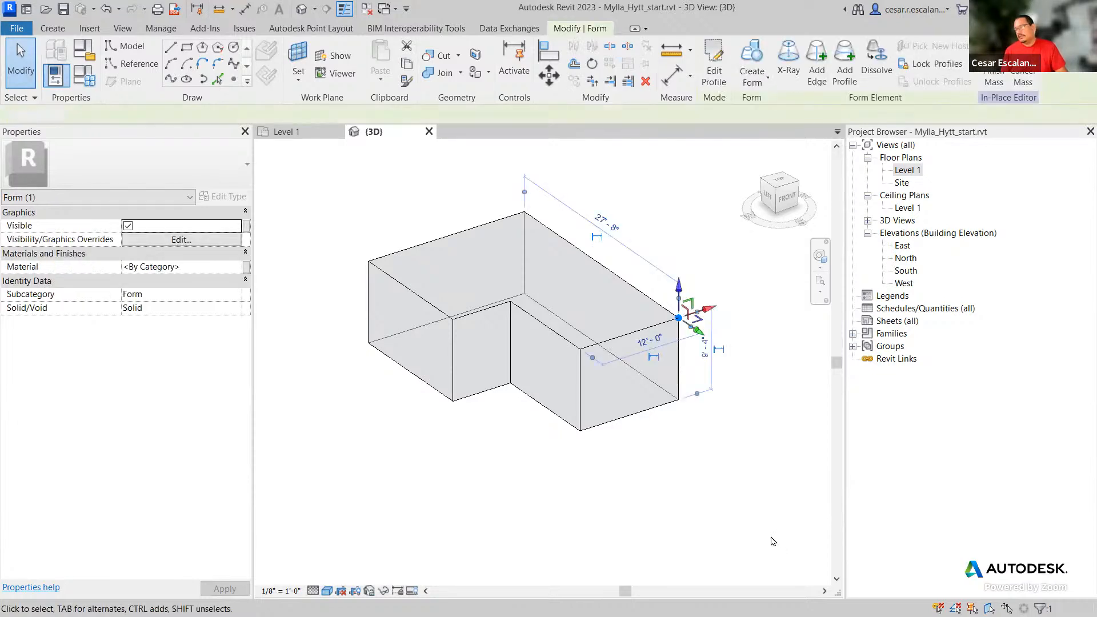
click(623, 286)
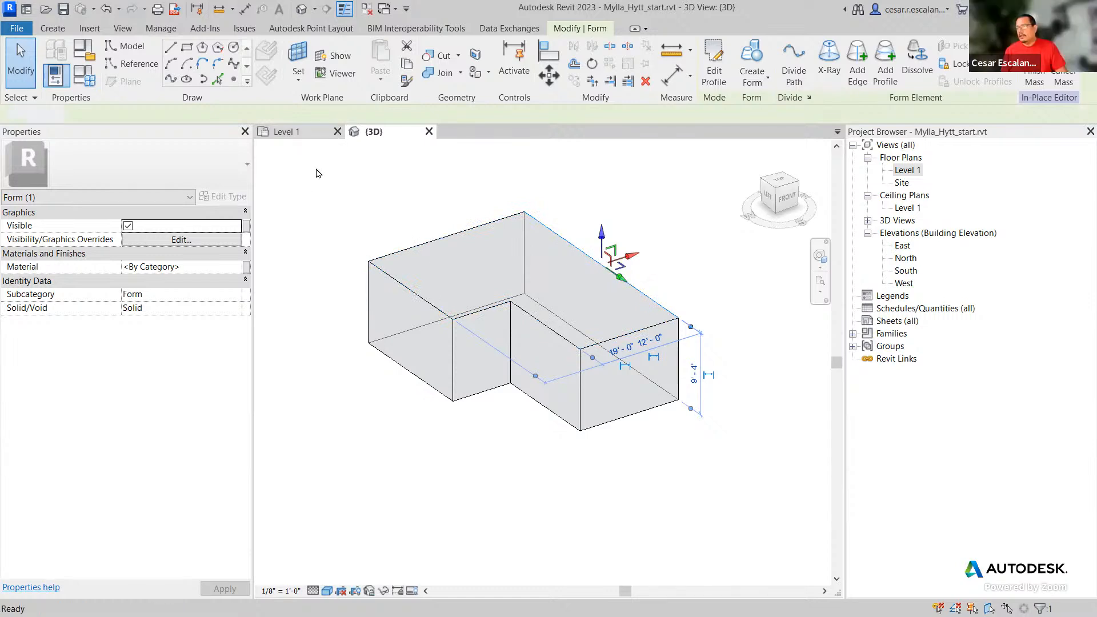
key(ctrl+Tab)
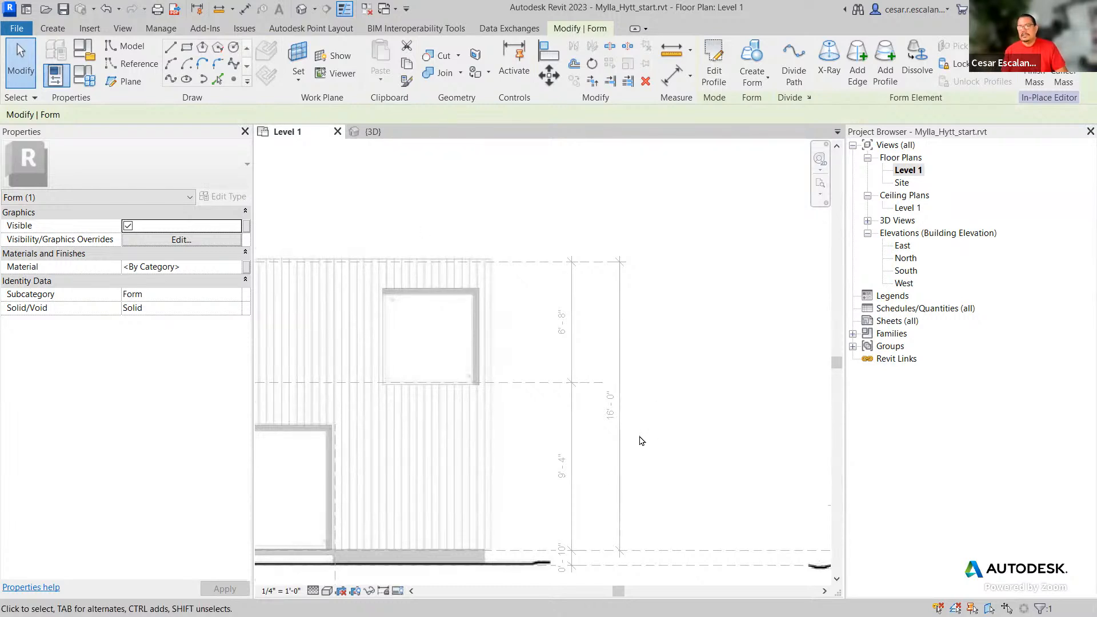
click(371, 132)
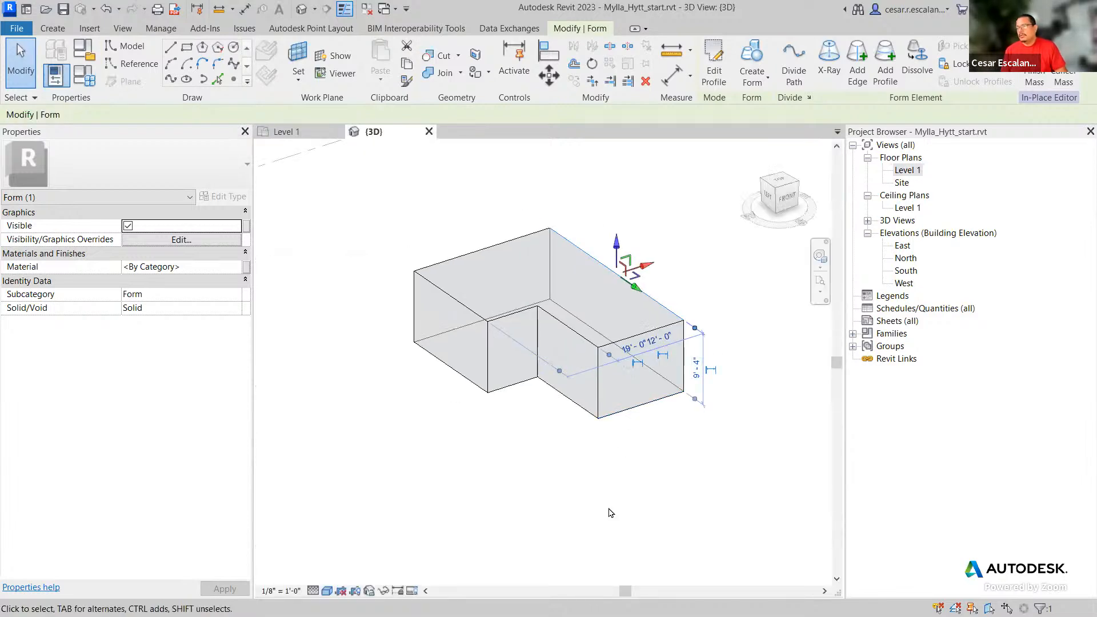
click(618, 454)
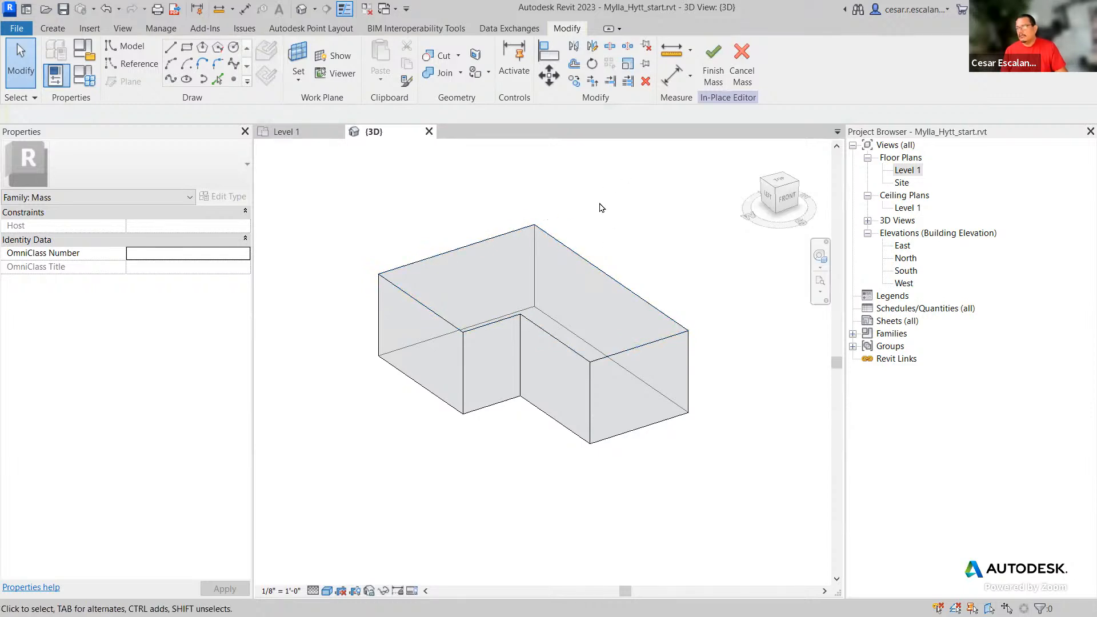
- Raise the long east top edge of the L-shaped form to a height of 16'
click(580, 259)
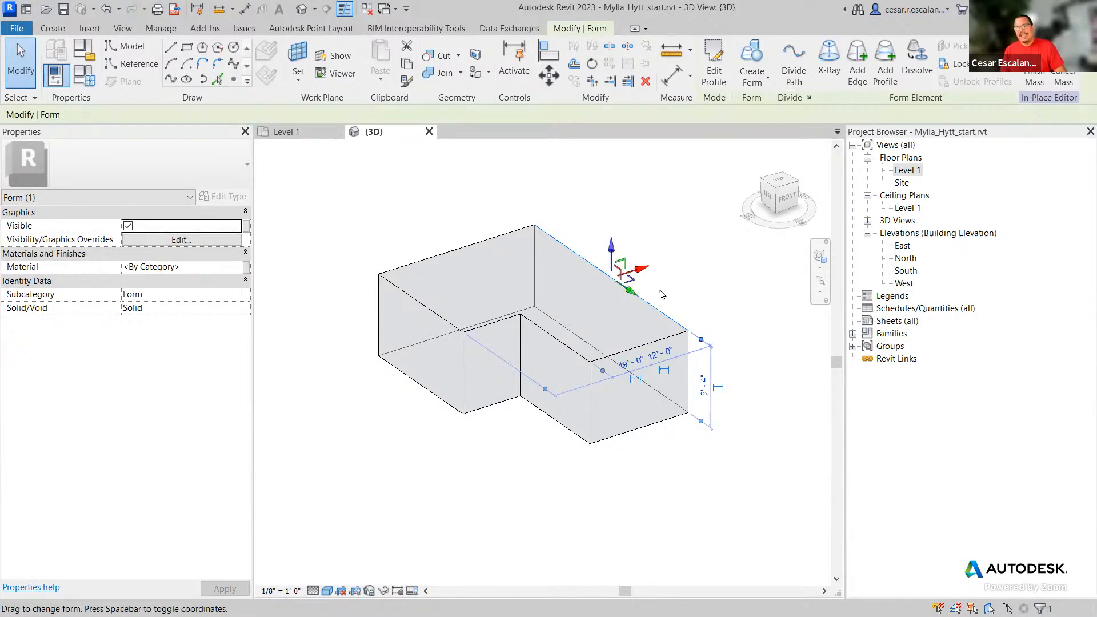
click(707, 389)
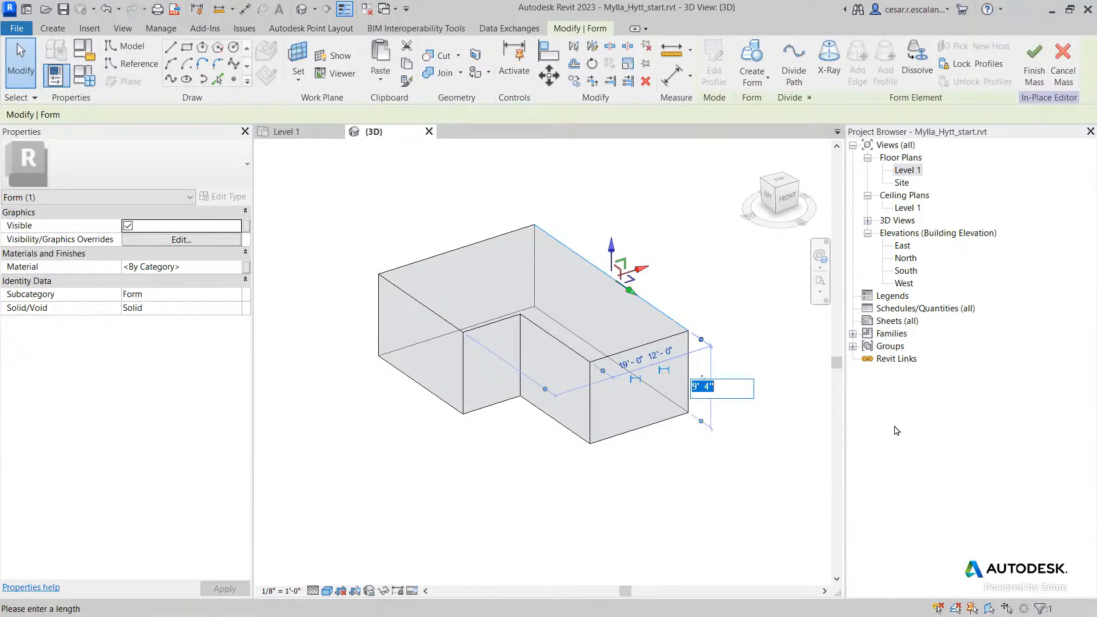
text(16)
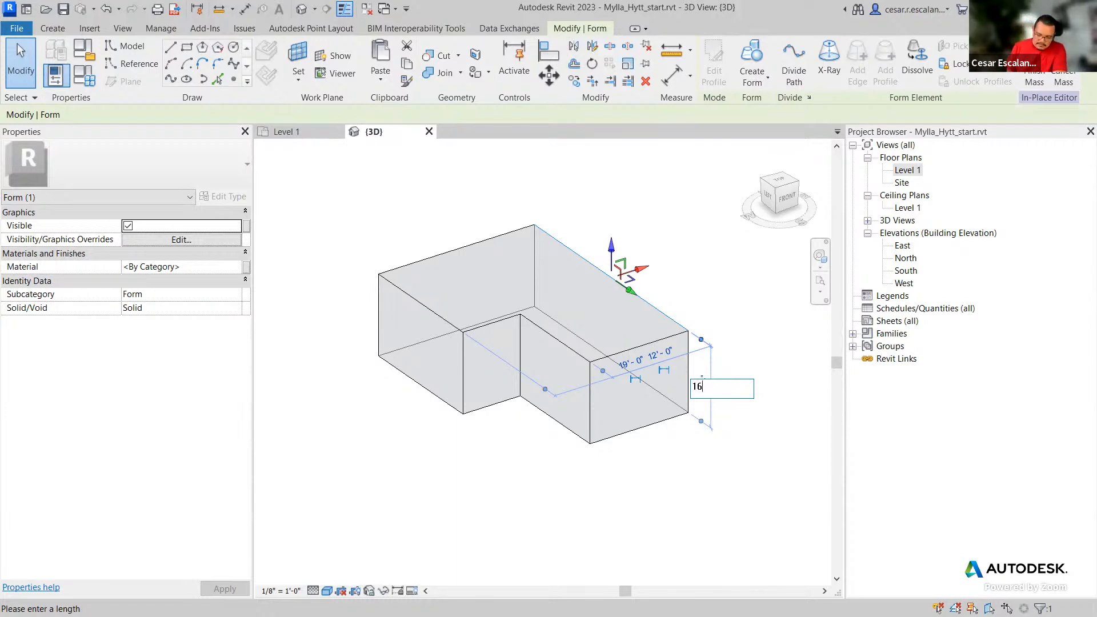
key(Return)
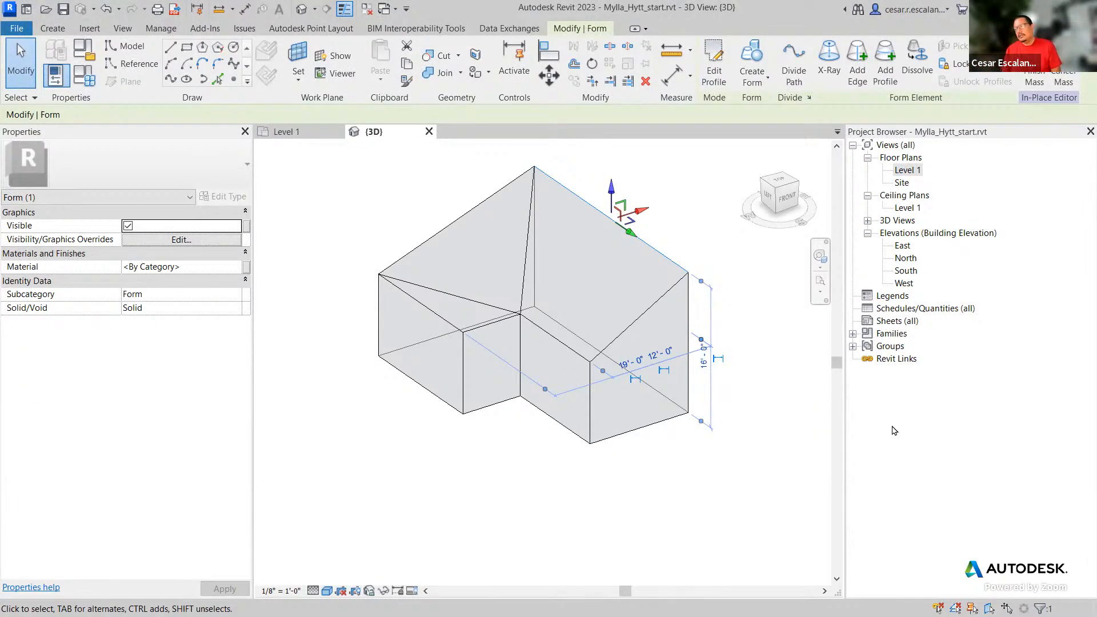
click(635, 522)
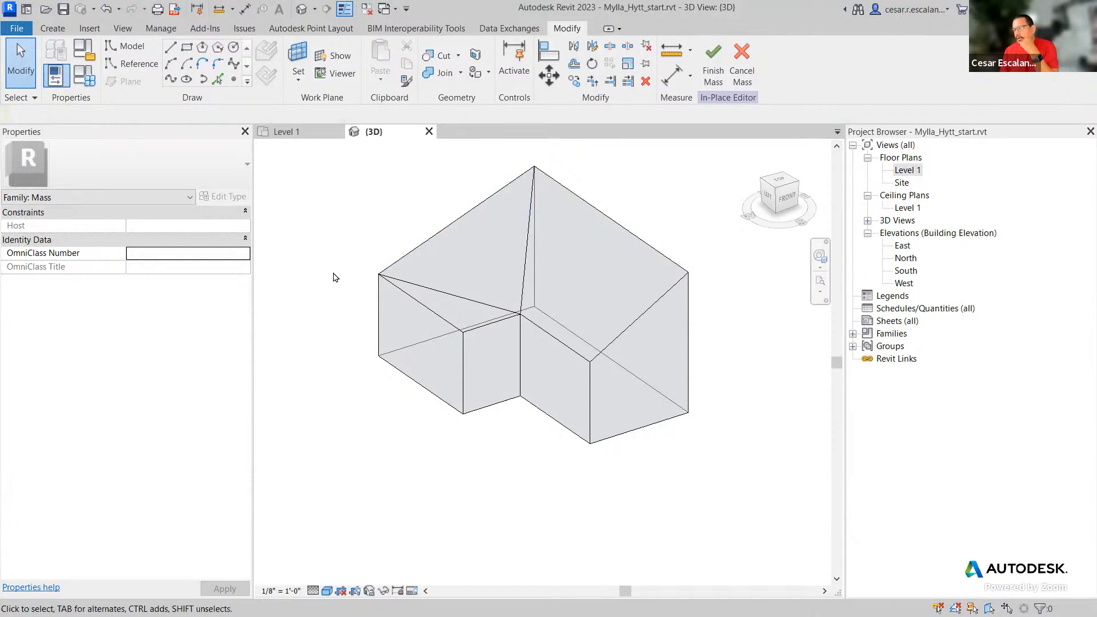
- Raise the northwest top corner vertex of the L-shaped form to a height of 16'
click(378, 277)
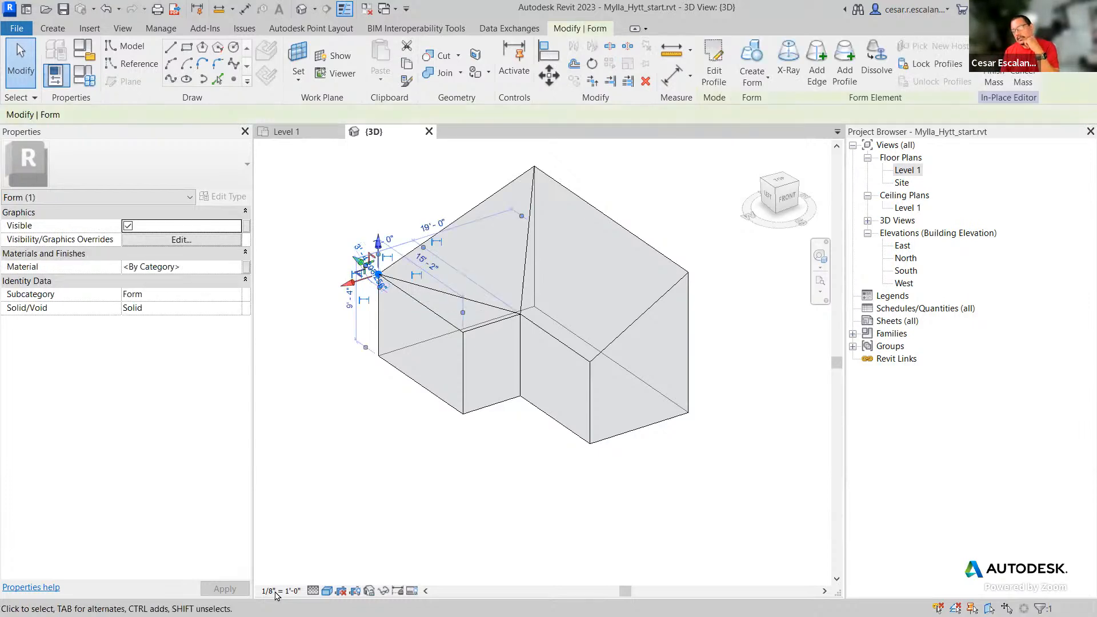
click(350, 310)
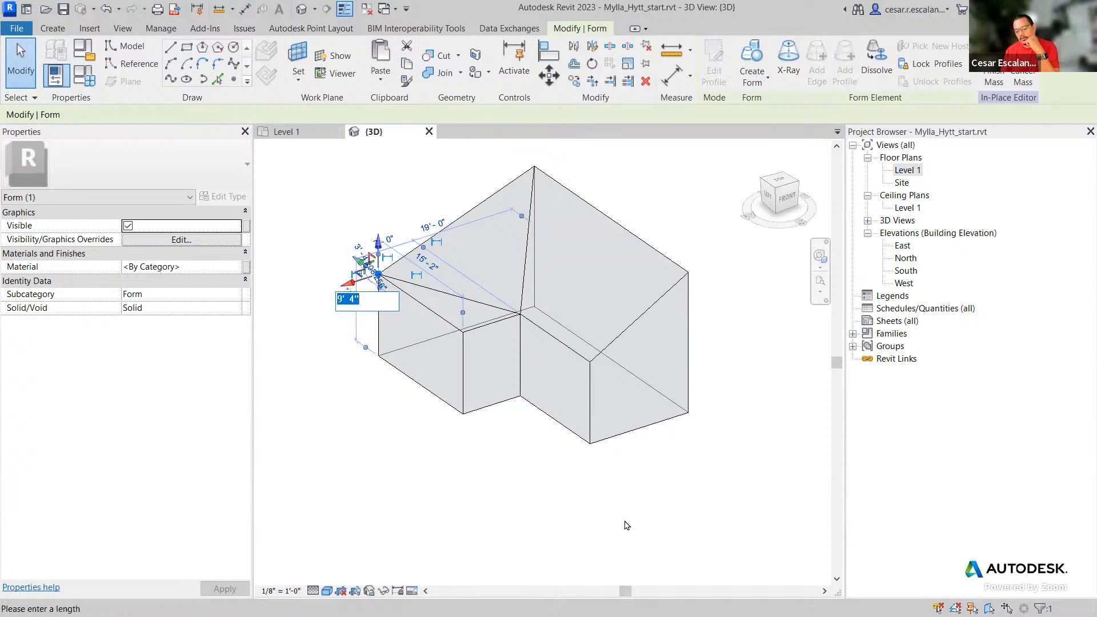
text(16)
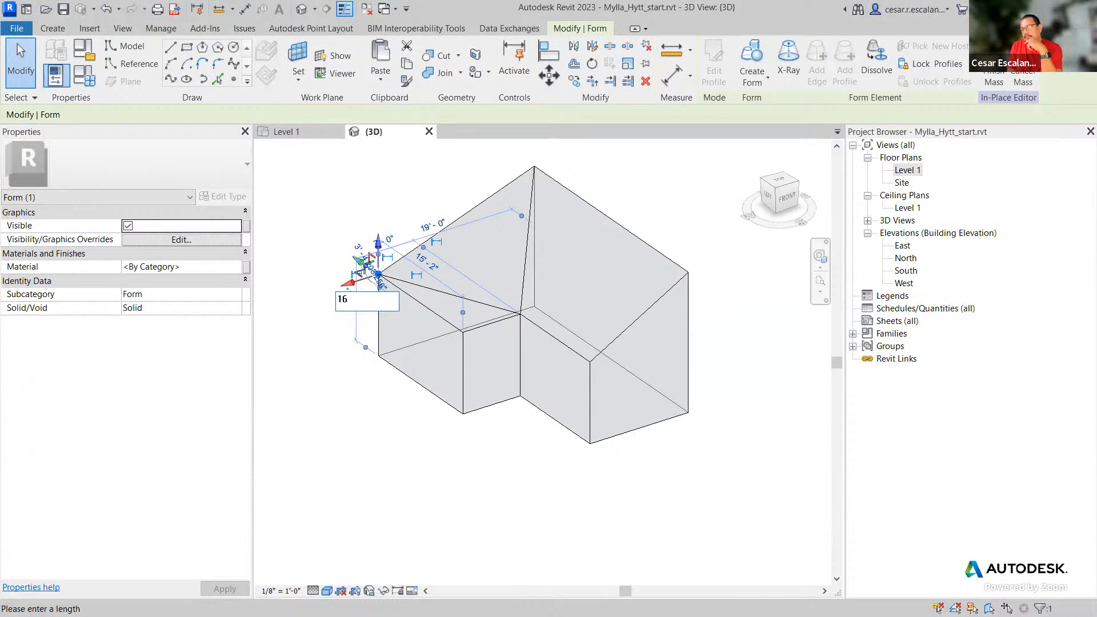
key(Return)
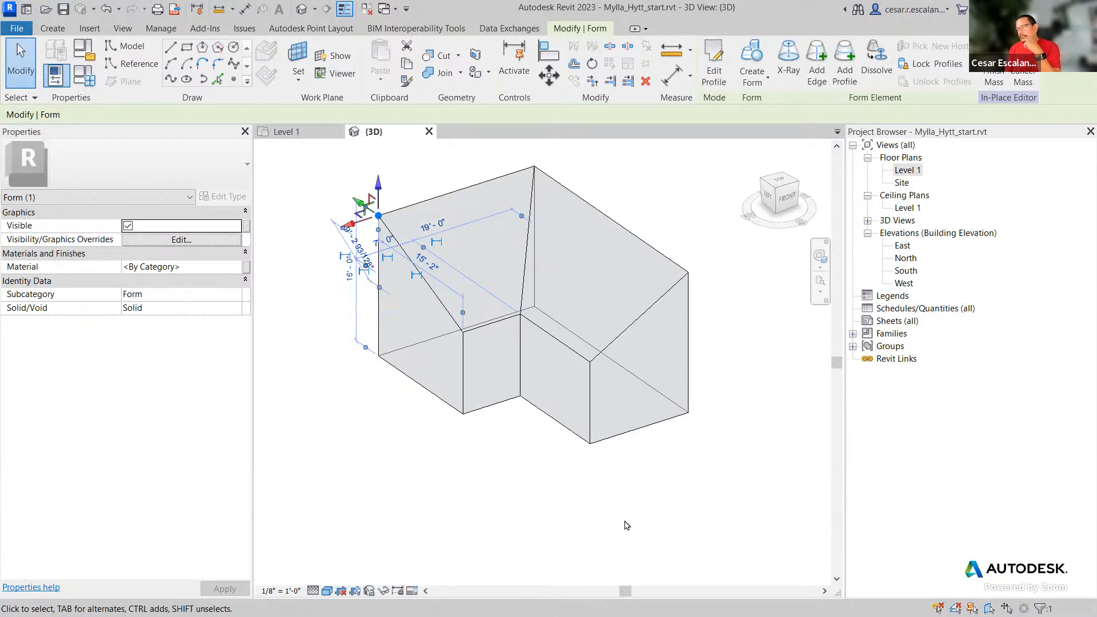
click(629, 520)
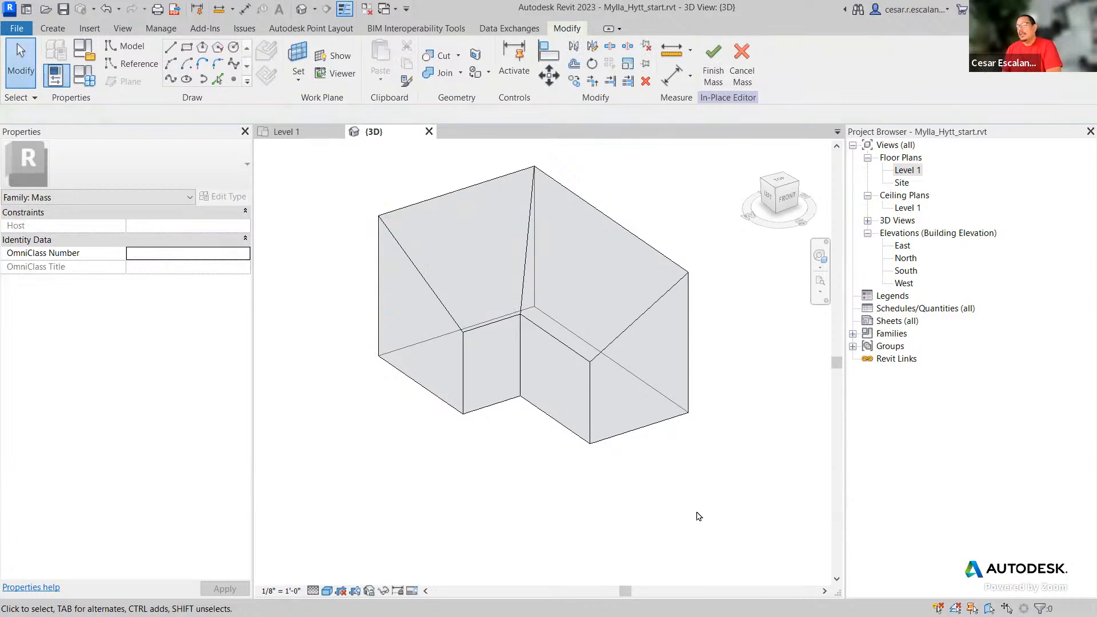
- Check the sloped roof shape from several sides, finish the in-place mass, and select the completed mass
shift+middle_drag(659, 496, 451, 470)
shift+middle_drag(406, 509, 685, 517)
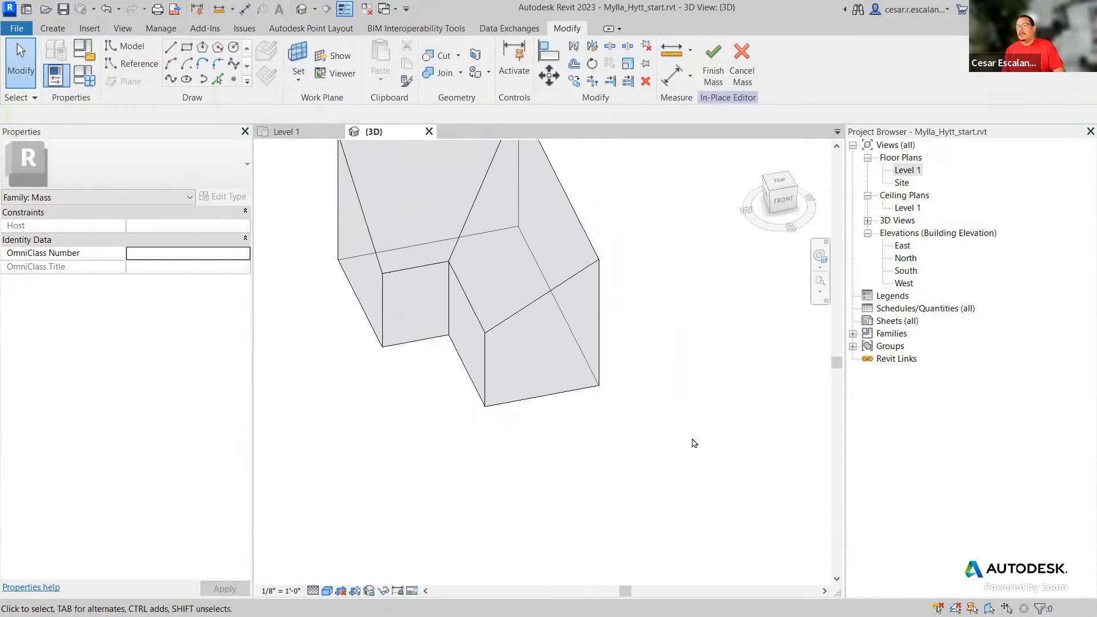
shift+middle_drag(718, 384, 577, 412)
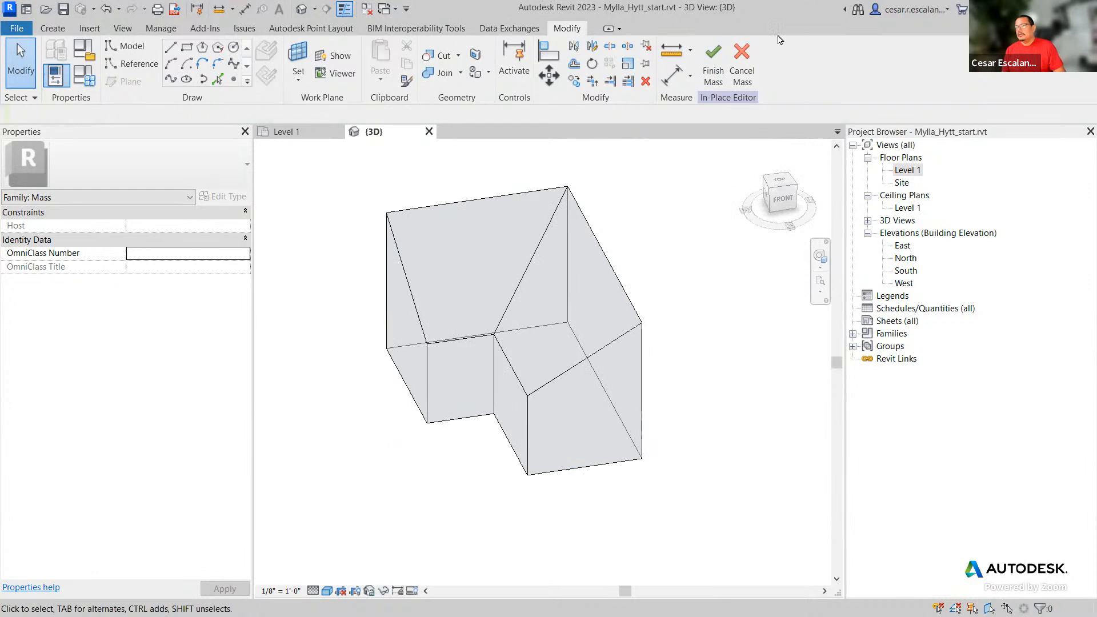
click(709, 84)
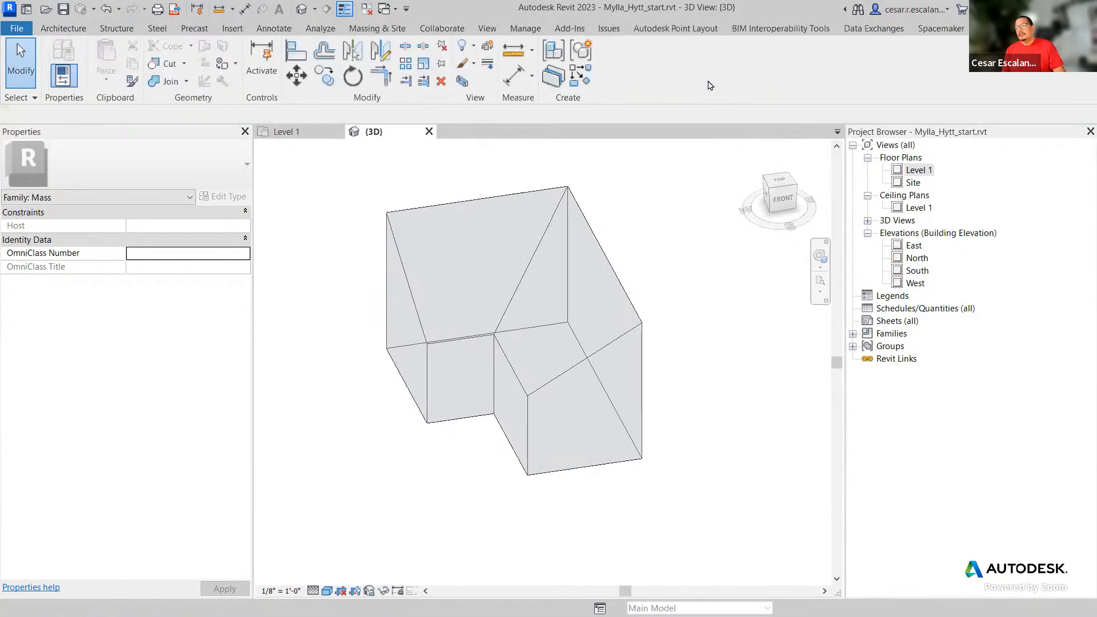
shift+middle_drag(619, 482, 647, 495)
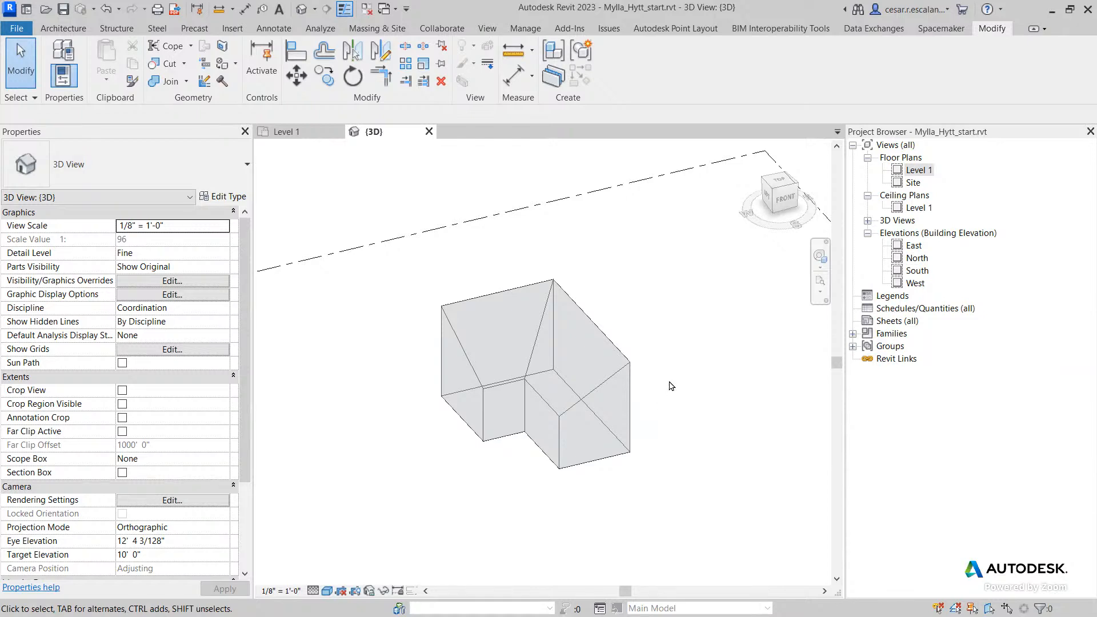
click(608, 344)
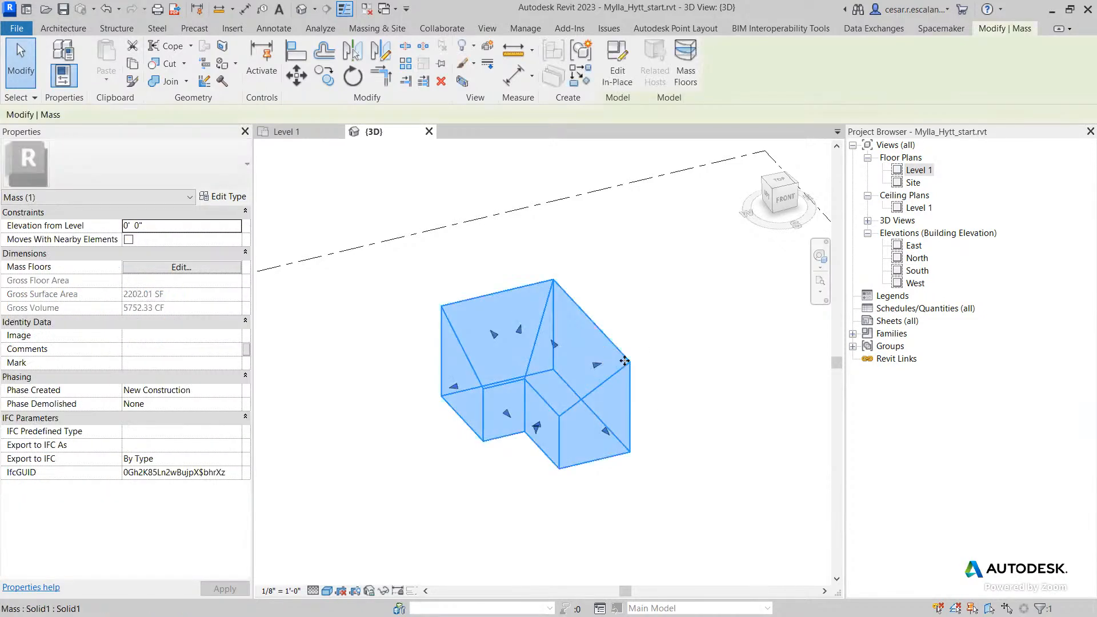
- Edit the Solid1 mass in place to examine the temporary dimensions of a top edge and an upper corner, and finish the mass
click(617, 69)
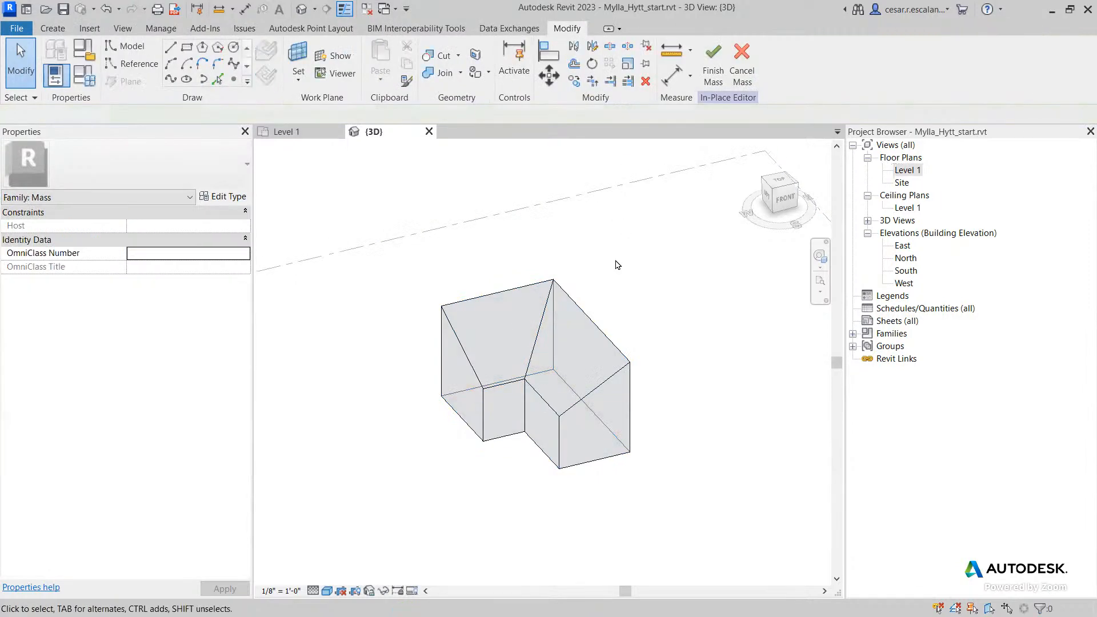
click(604, 333)
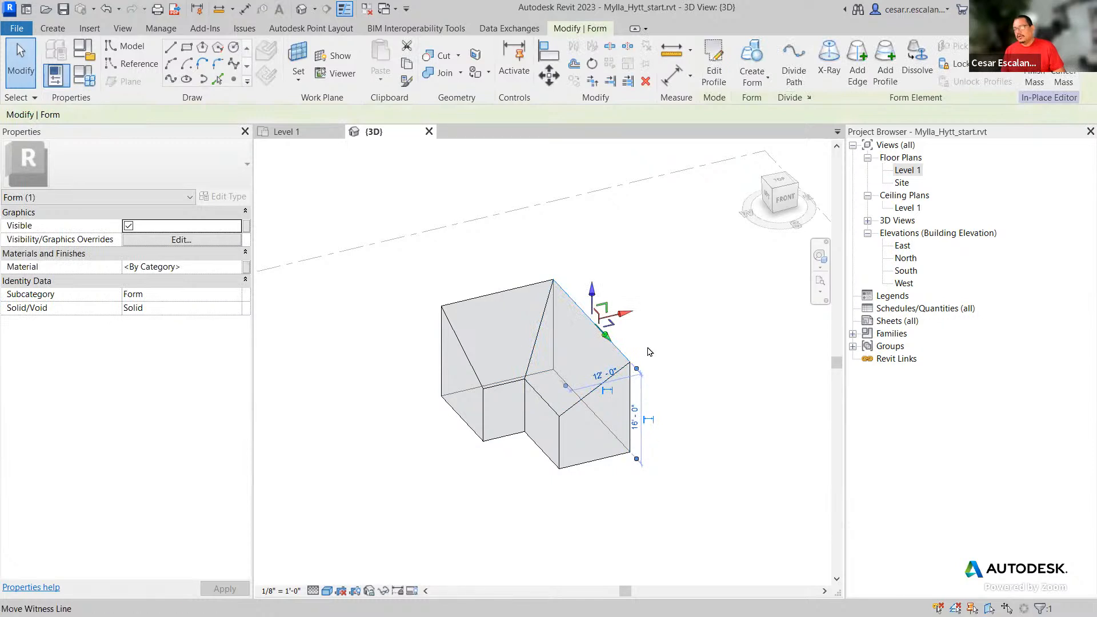
click(635, 417)
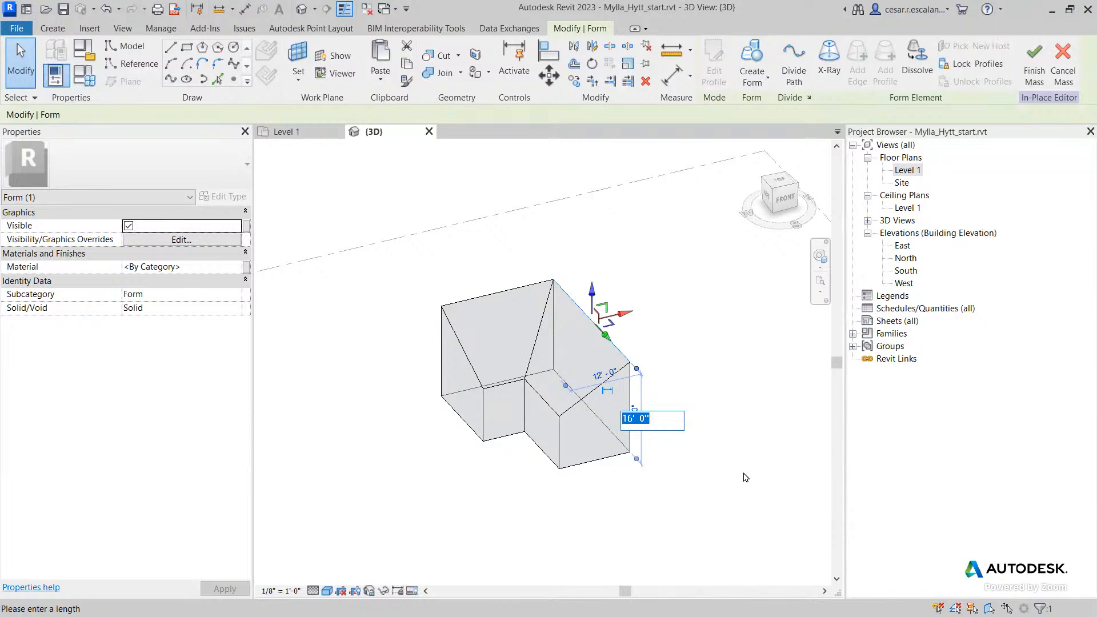
key(Return)
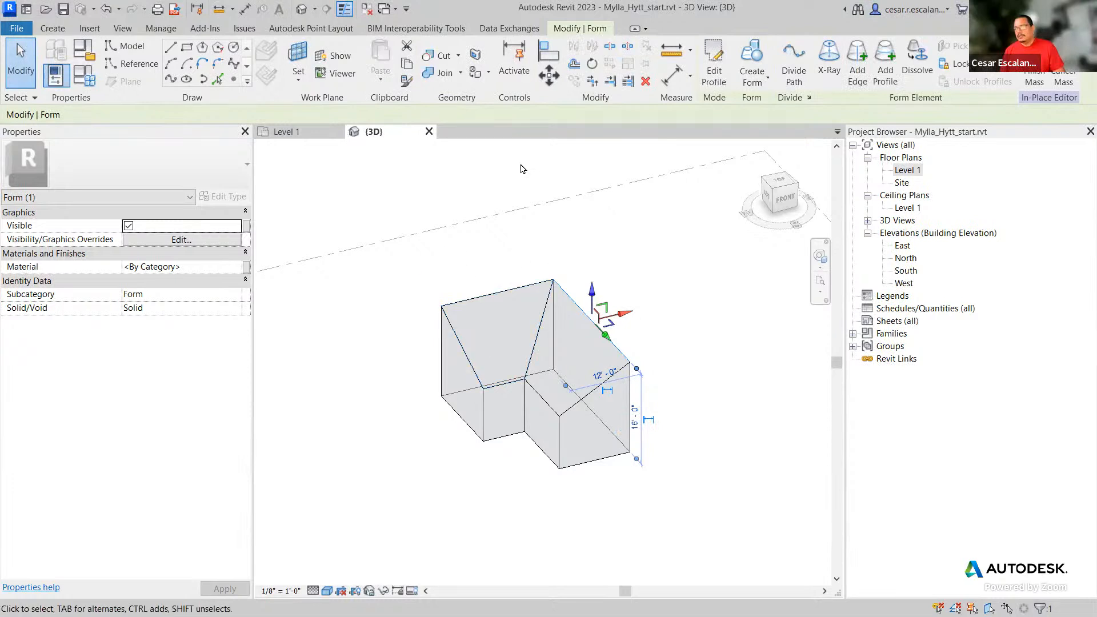
click(442, 307)
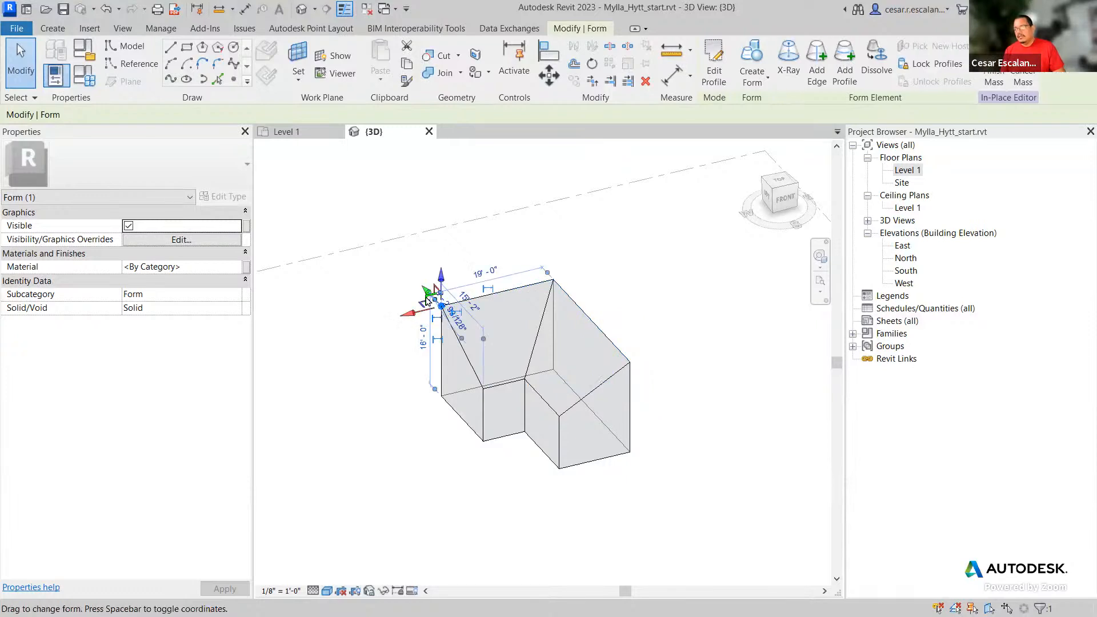
click(647, 415)
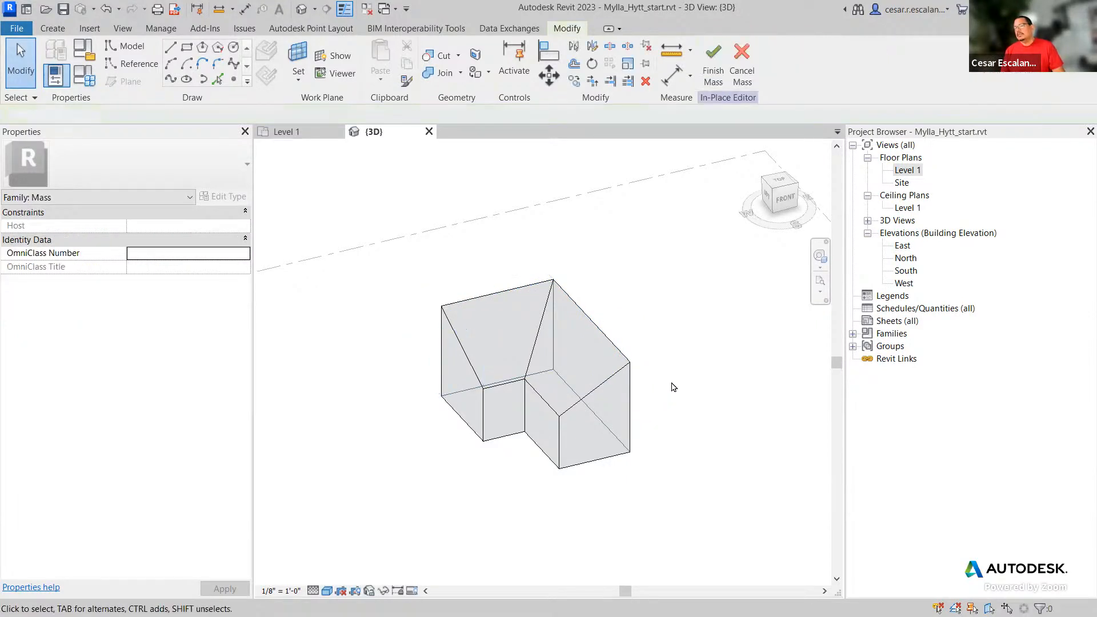
click(708, 73)
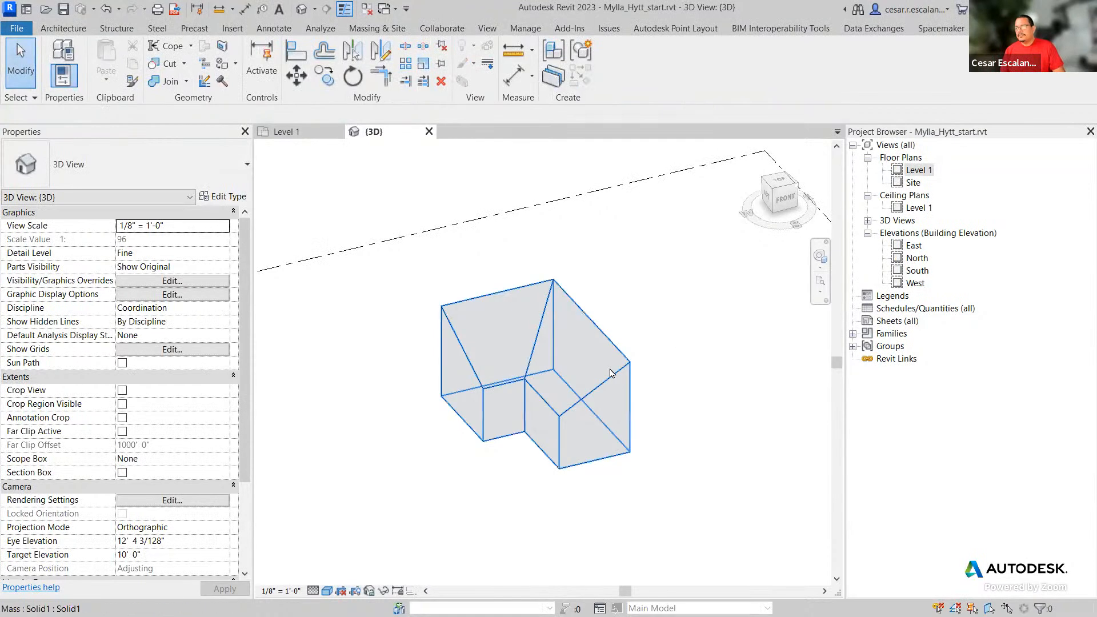
- Try stretching the mass's west and south end faces outward with shape handles in the Level 1 floor plan, and undo both stretches
double_click(920, 169)
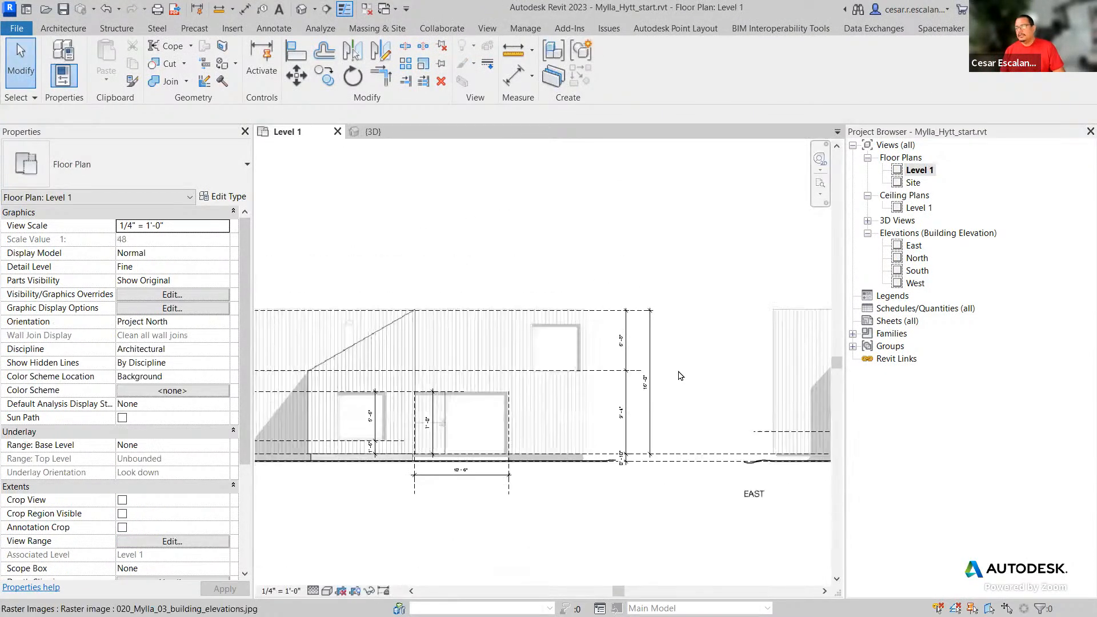
scroll(678, 375, down, 3)
middle_drag(575, 224, 600, 456)
scroll(633, 443, down, 3)
middle_drag(344, 464, 620, 414)
scroll(612, 394, up, 3)
click(539, 353)
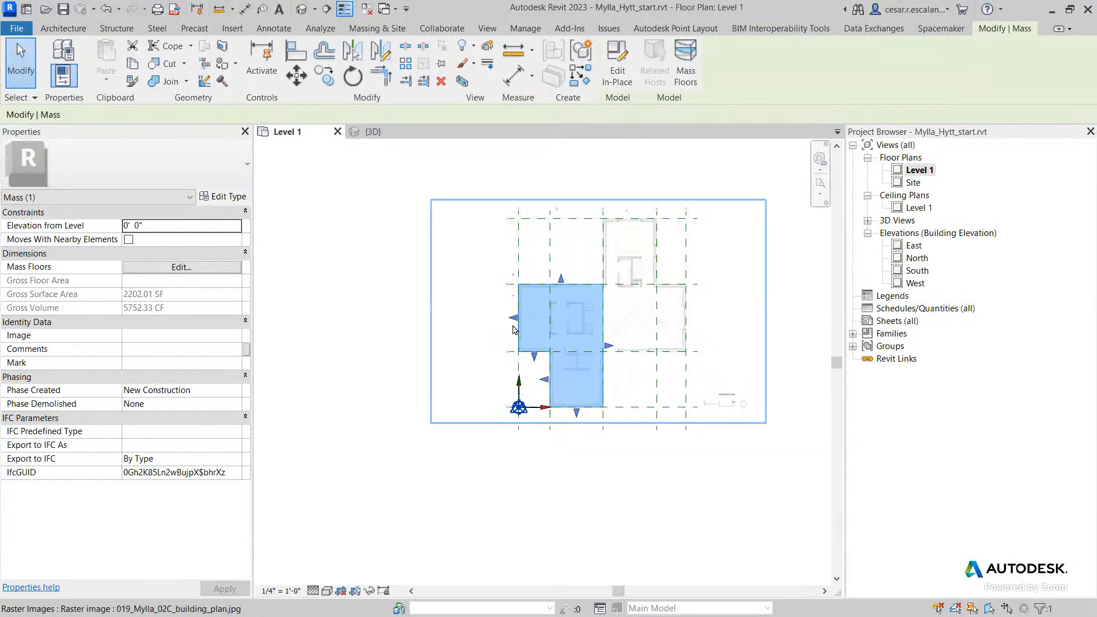
drag(518, 341, 417, 342)
drag(576, 413, 576, 513)
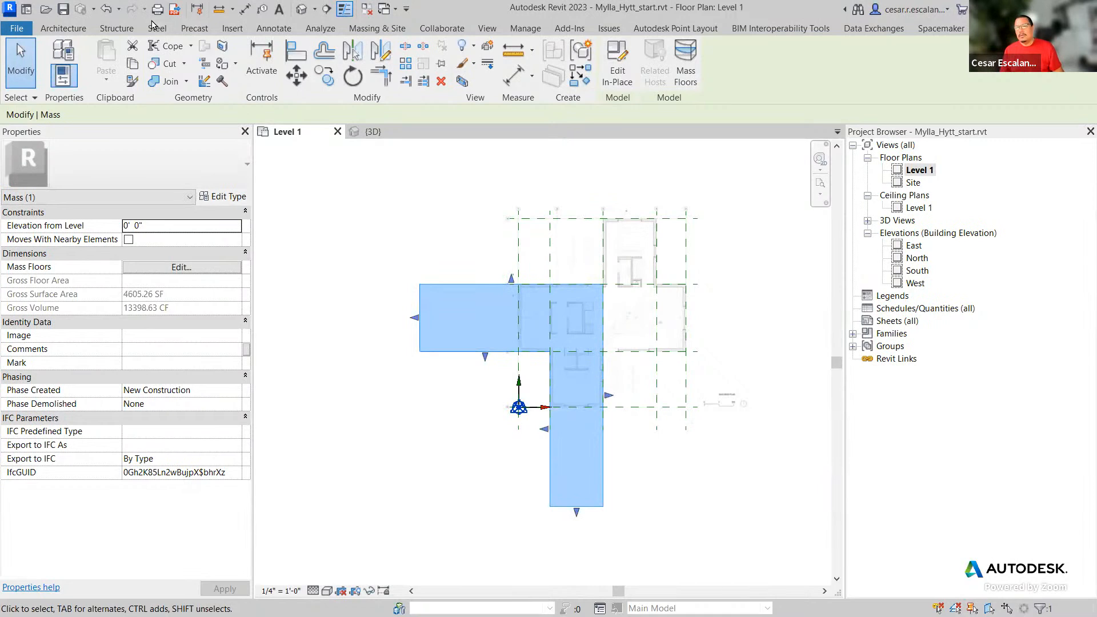
click(106, 9)
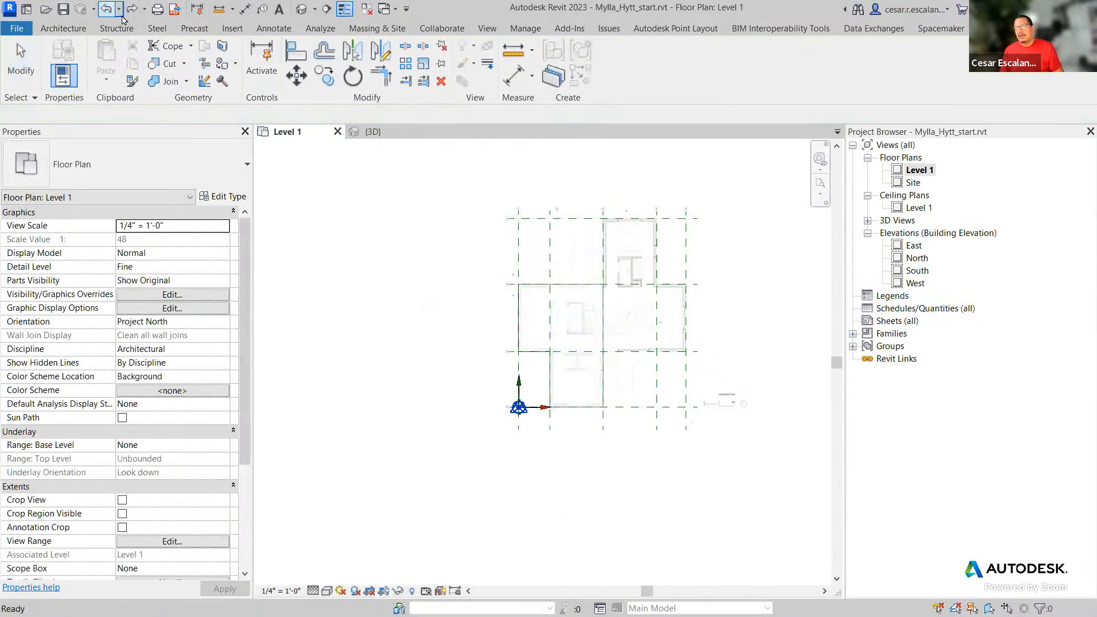
- Try moving the mass's south end face slightly inward with its shape handle in the 3D view, and undo the move
click(362, 132)
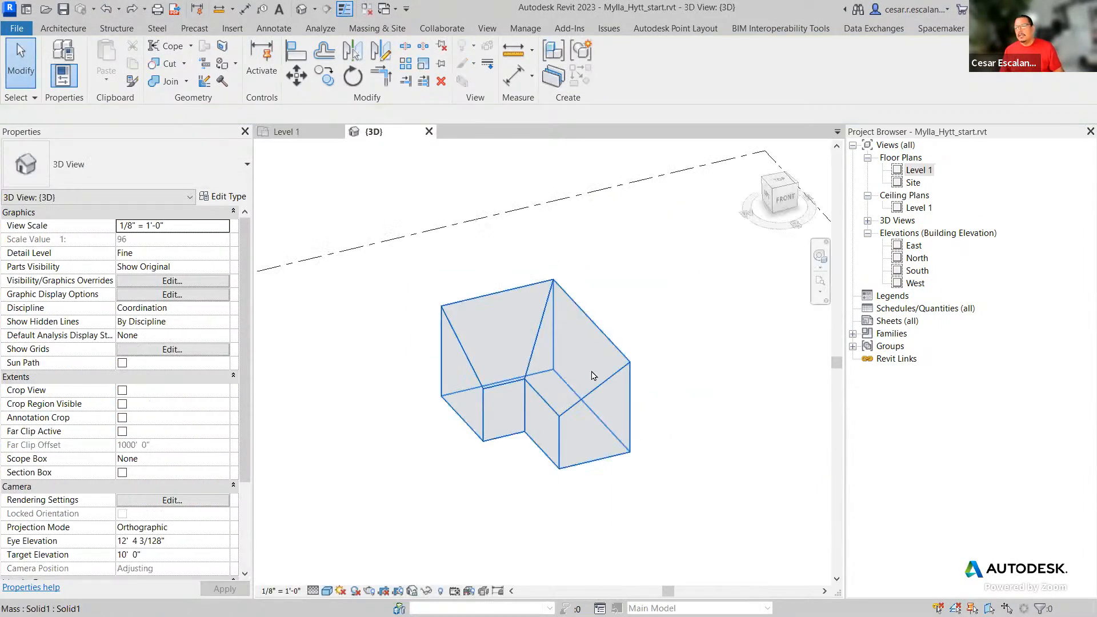
click(615, 456)
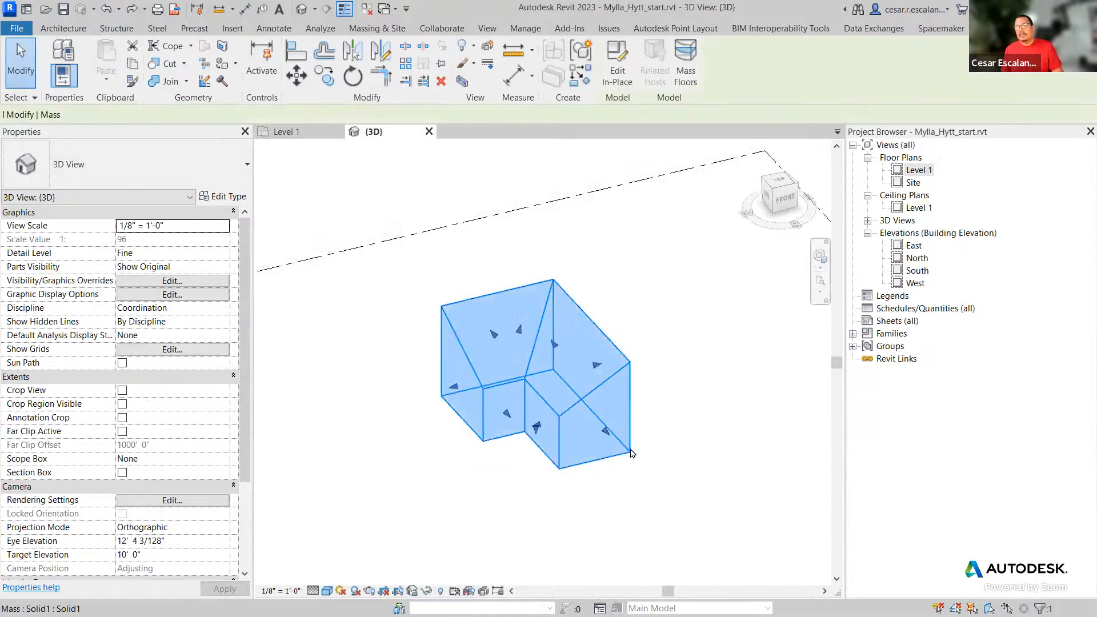
mouse_move(605, 435)
mouse_down()
mouse_move(651, 440)
mouse_move(603, 434)
mouse_up()
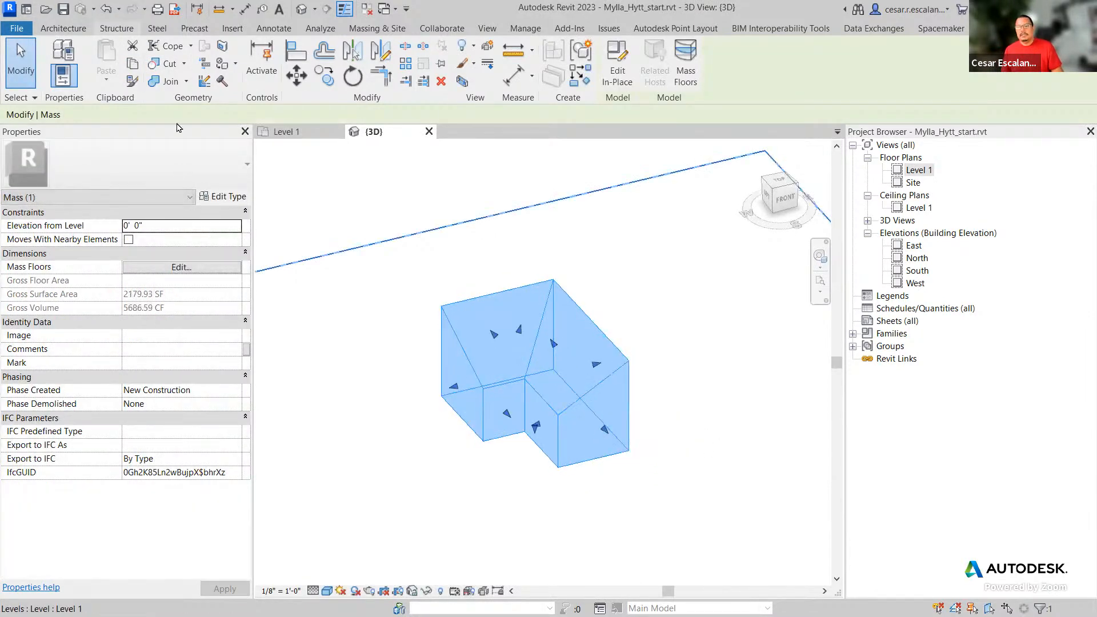
click(106, 10)
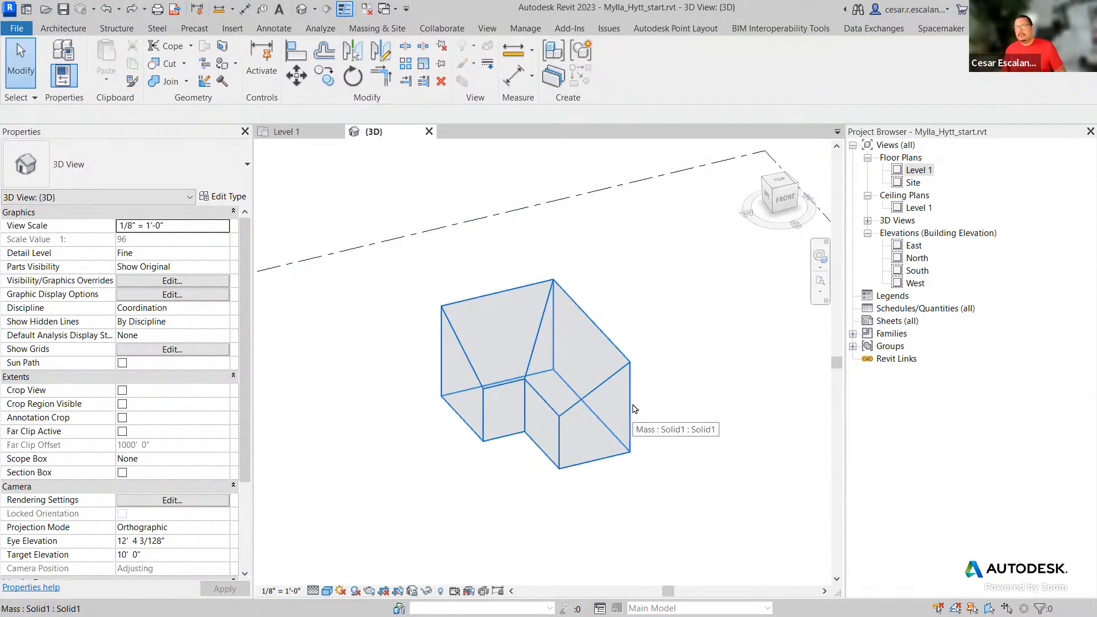
click(286, 132)
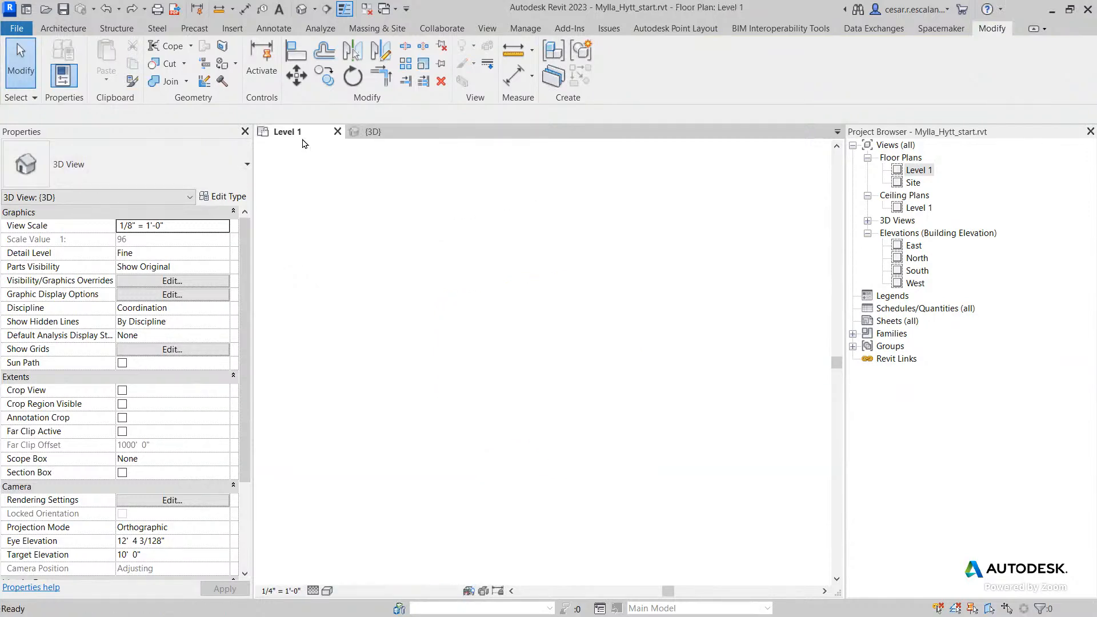
click(372, 132)
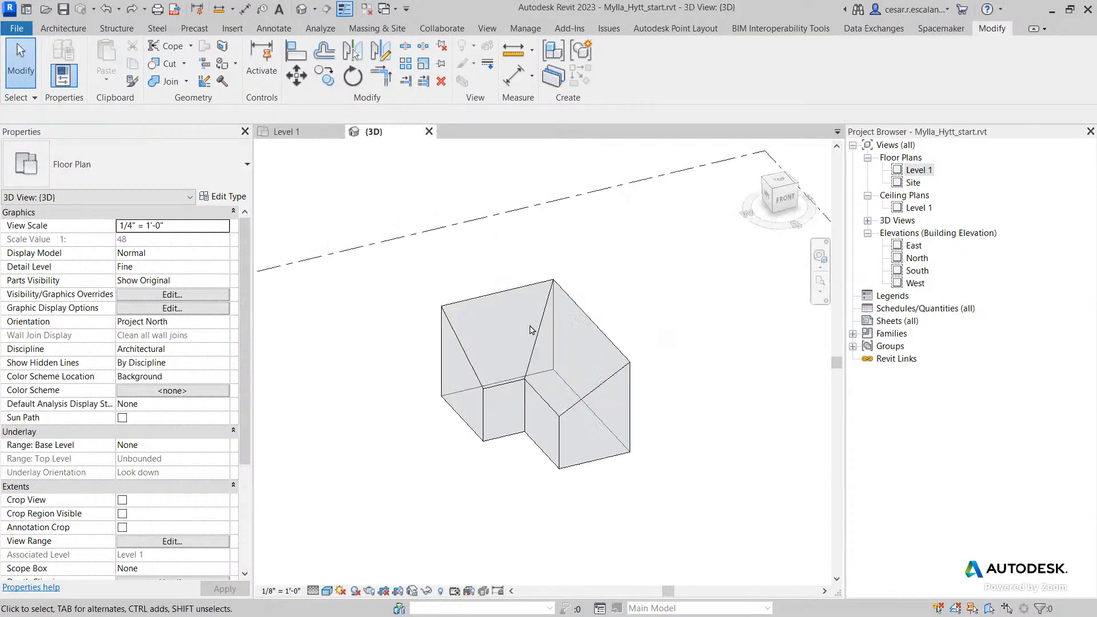
click(583, 407)
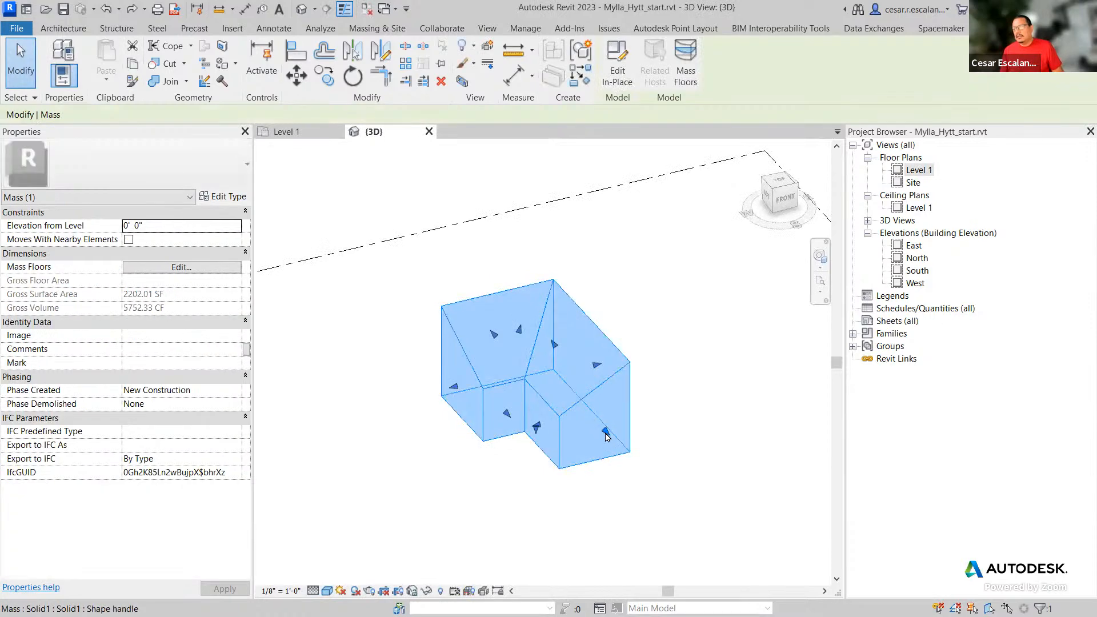
click(653, 350)
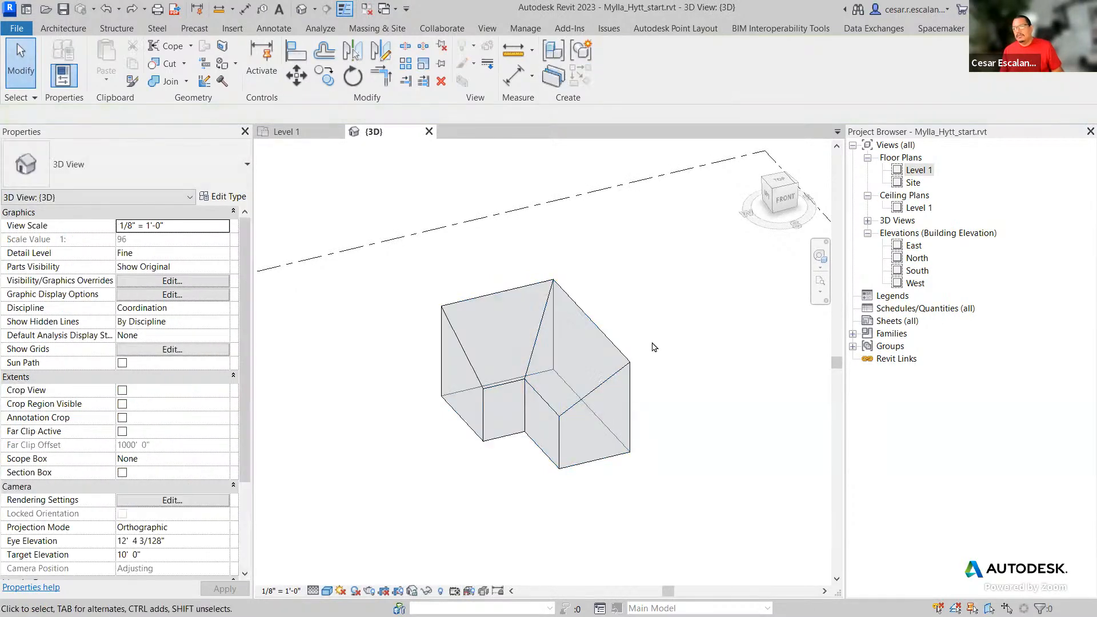
- Switch back to the Level 1 floor plan with the building plan image
click(297, 132)
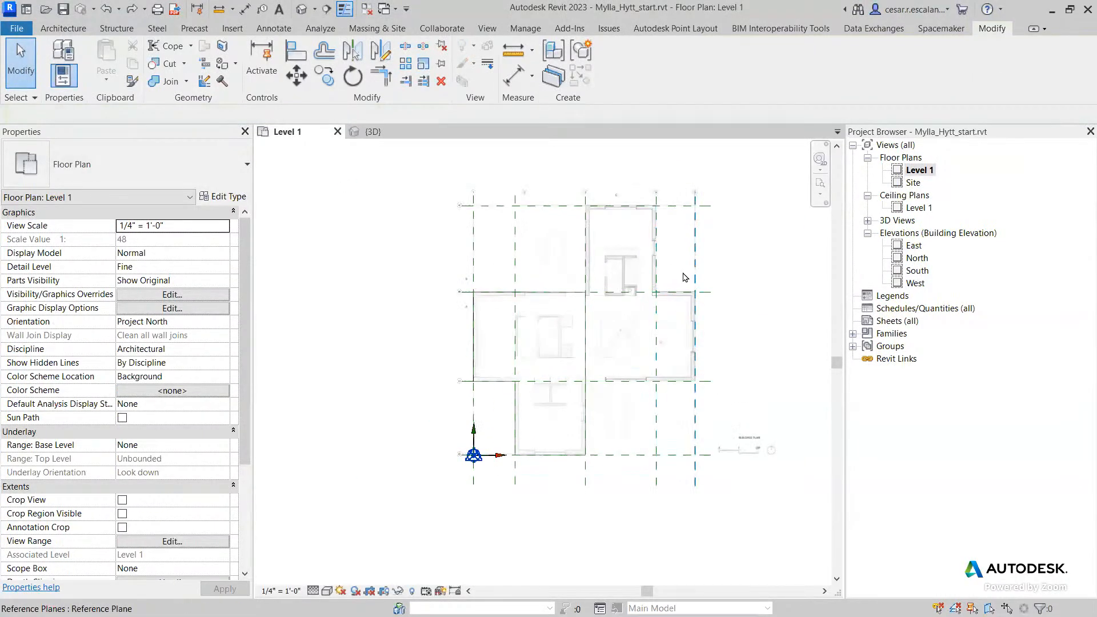
middle_drag(684, 273, 687, 292)
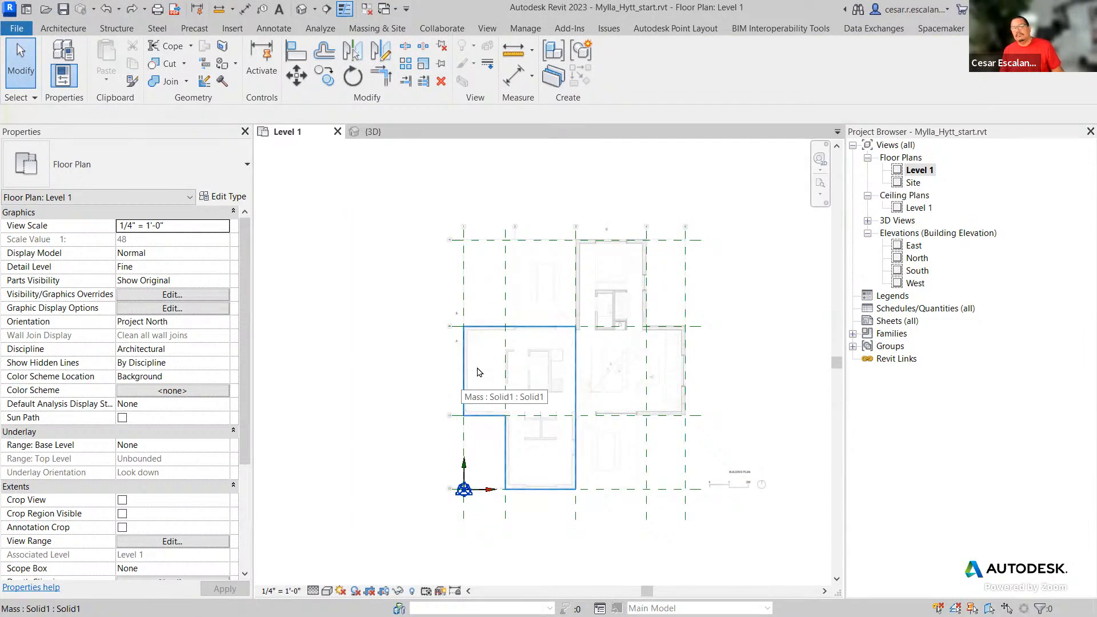
click(775, 280)
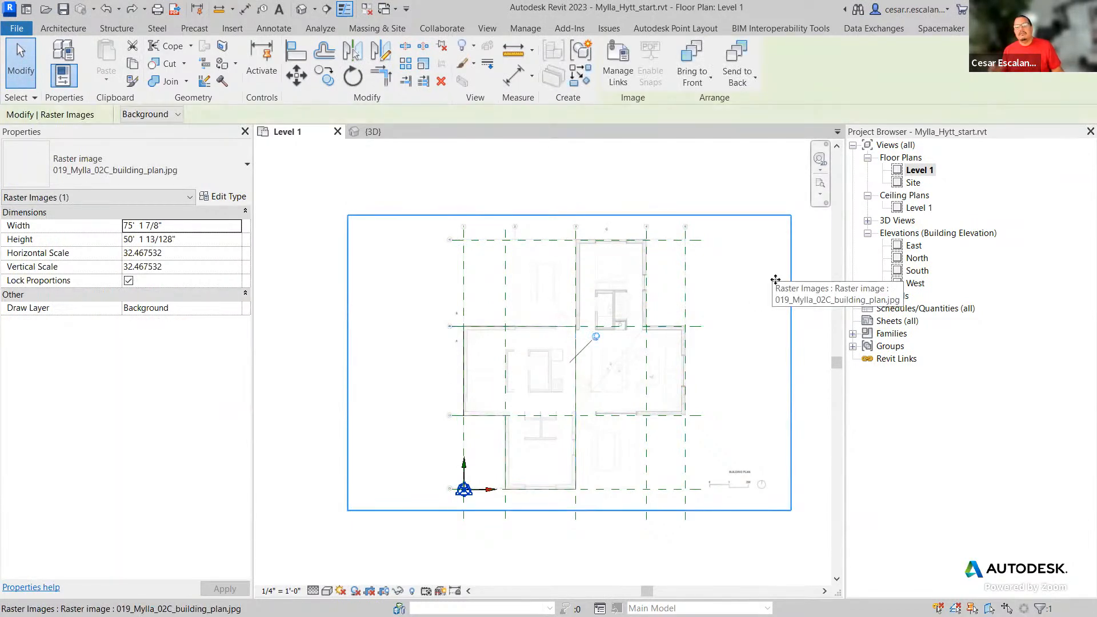
click(661, 187)
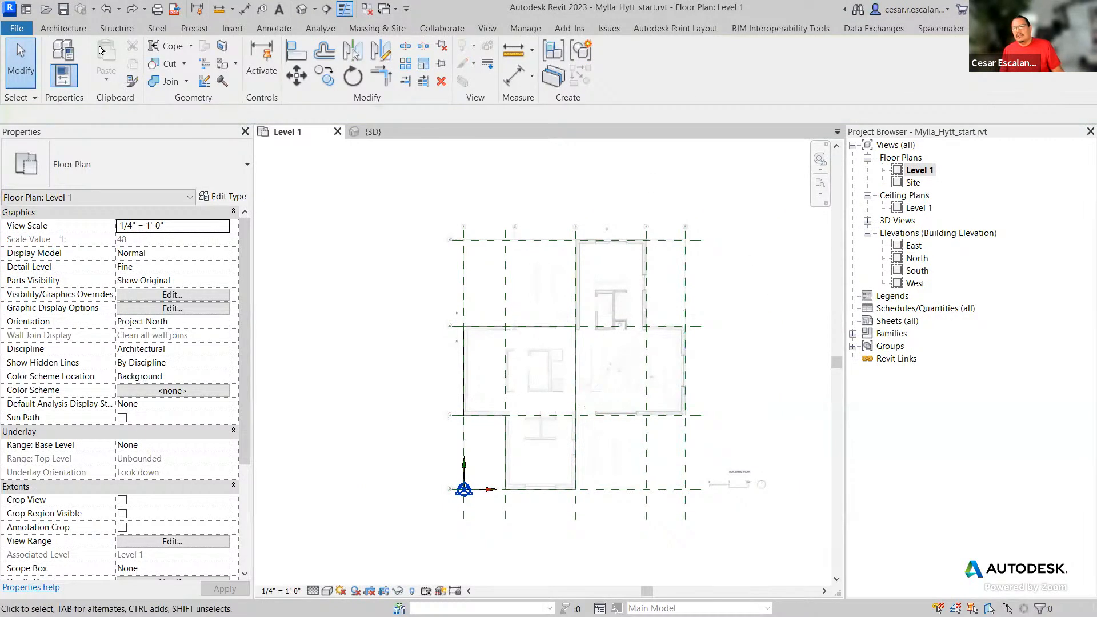
click(75, 30)
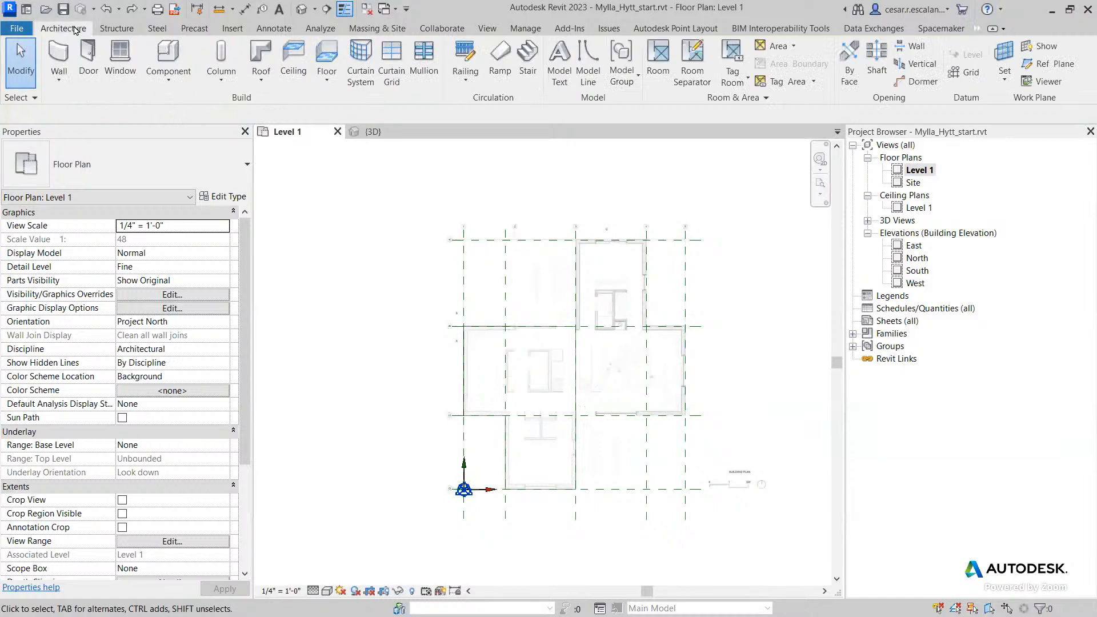
click(162, 83)
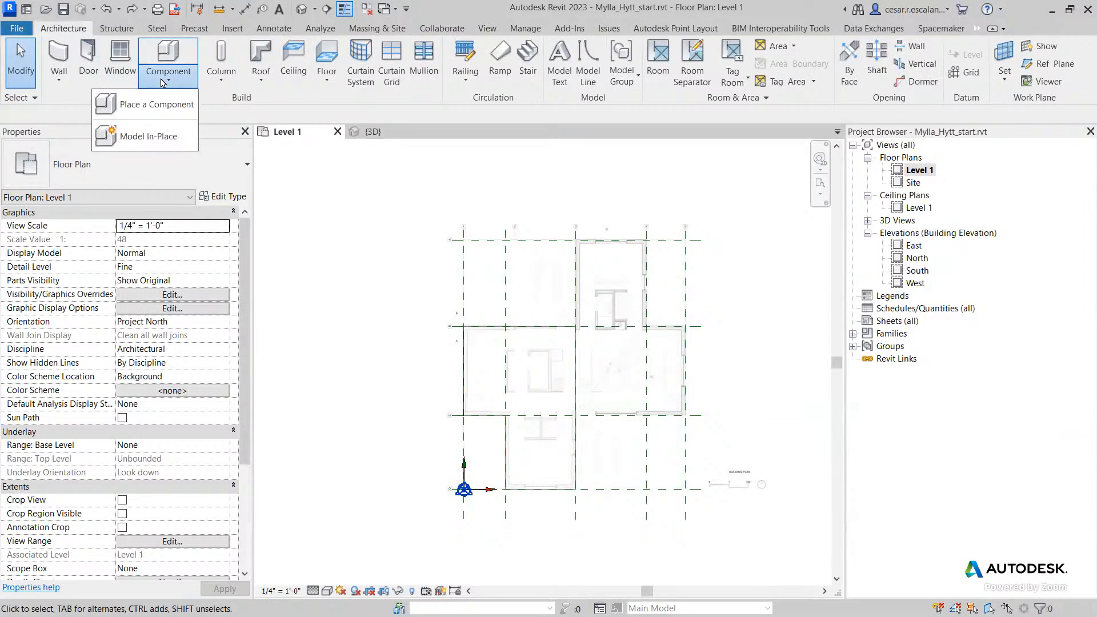
click(160, 138)
drag(640, 241, 639, 276)
click(486, 279)
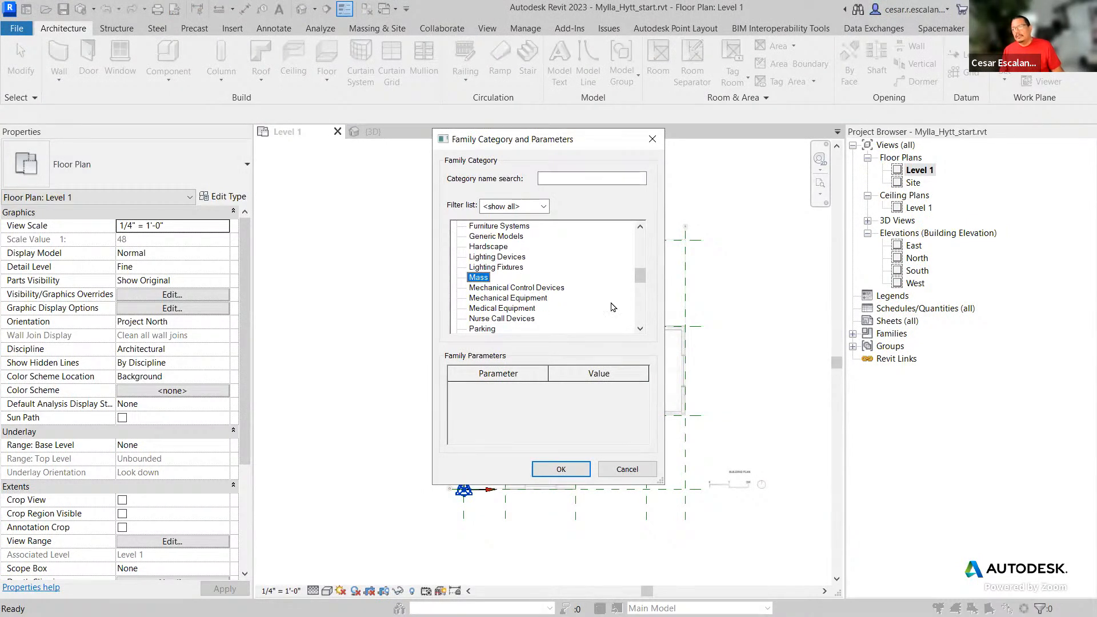
click(561, 469)
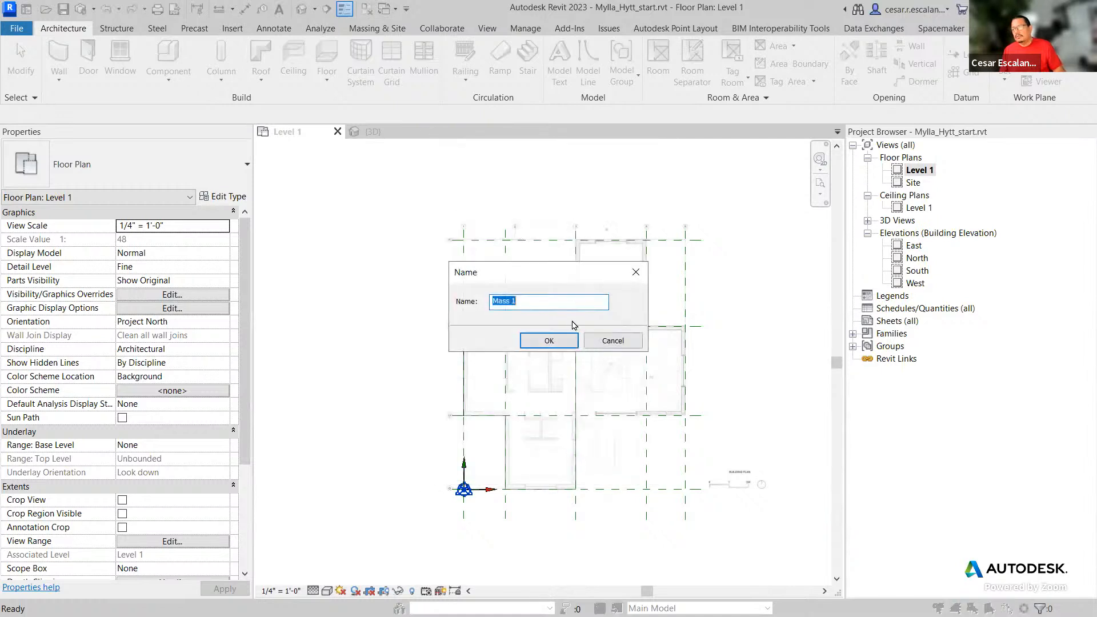
text(So)
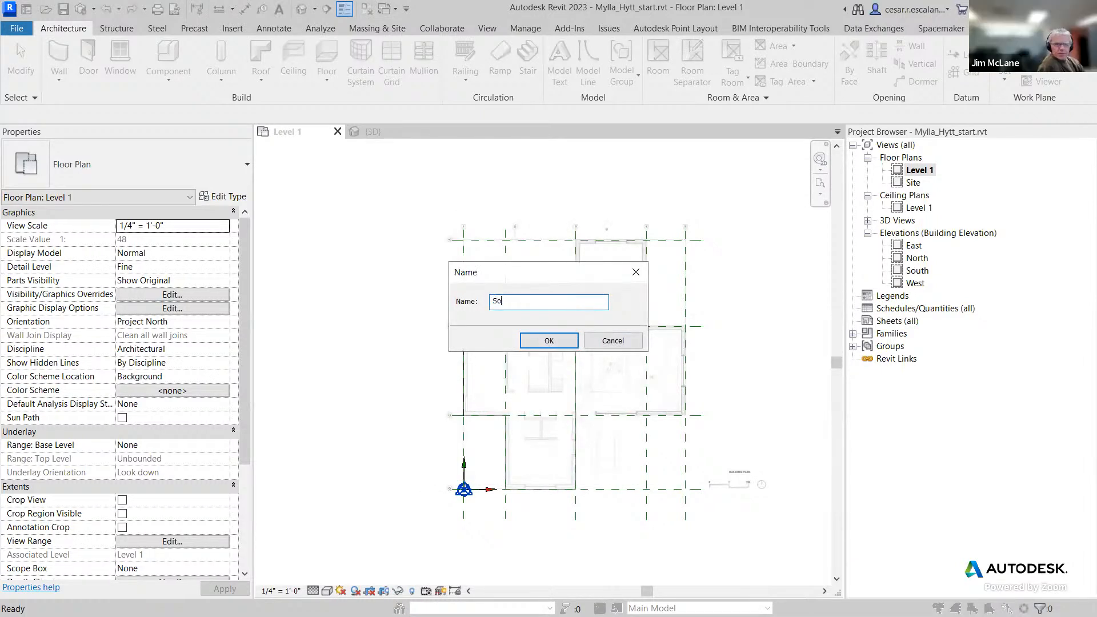
text(lid2)
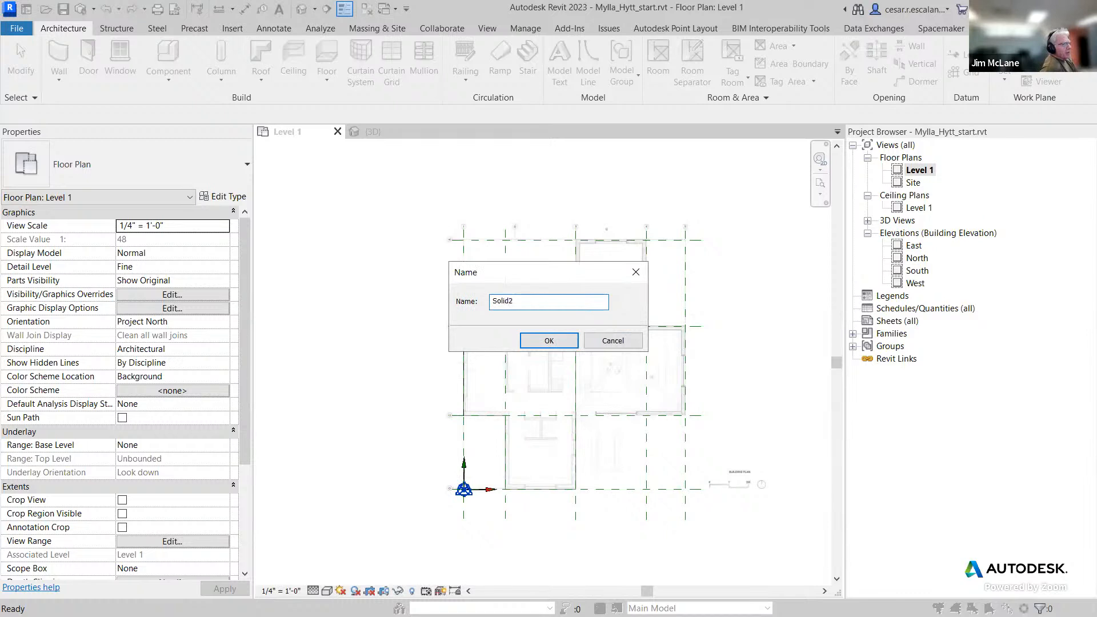
click(547, 341)
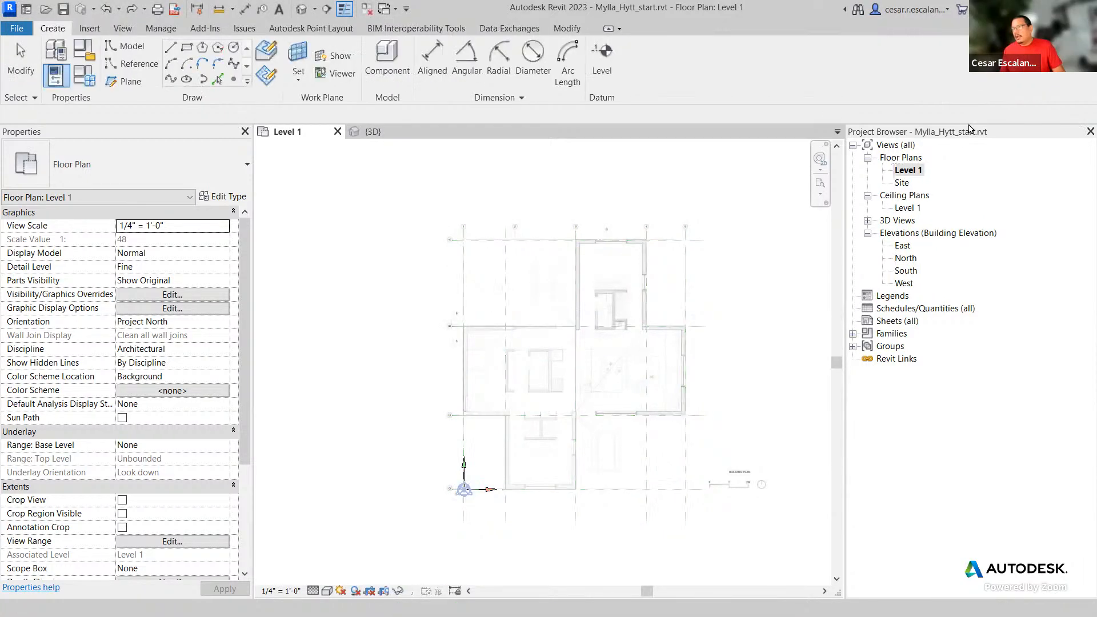
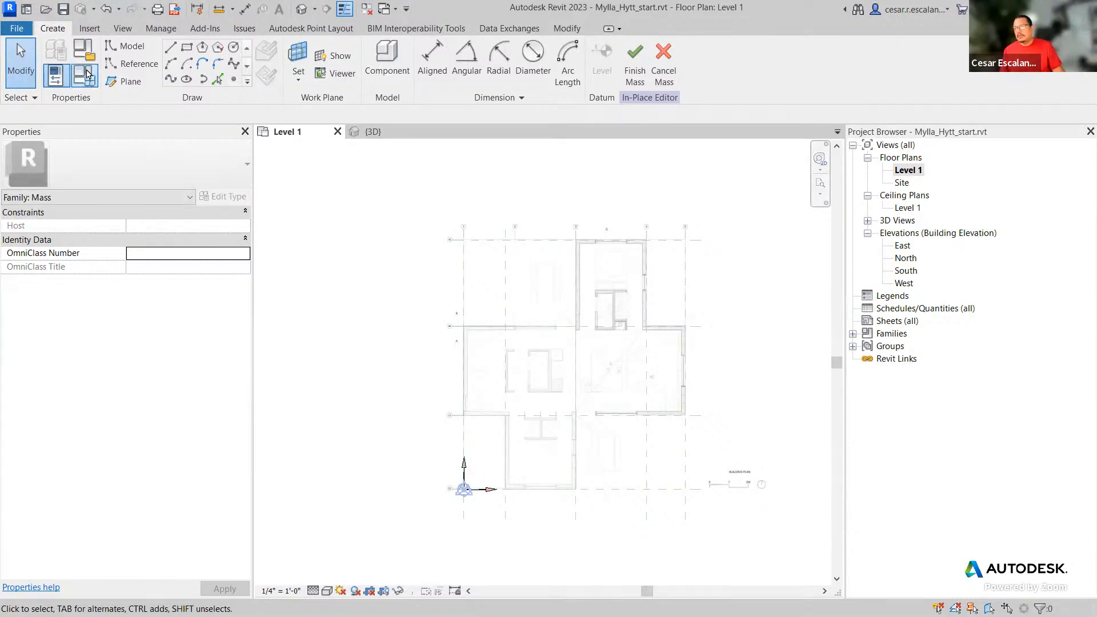
click(663, 60)
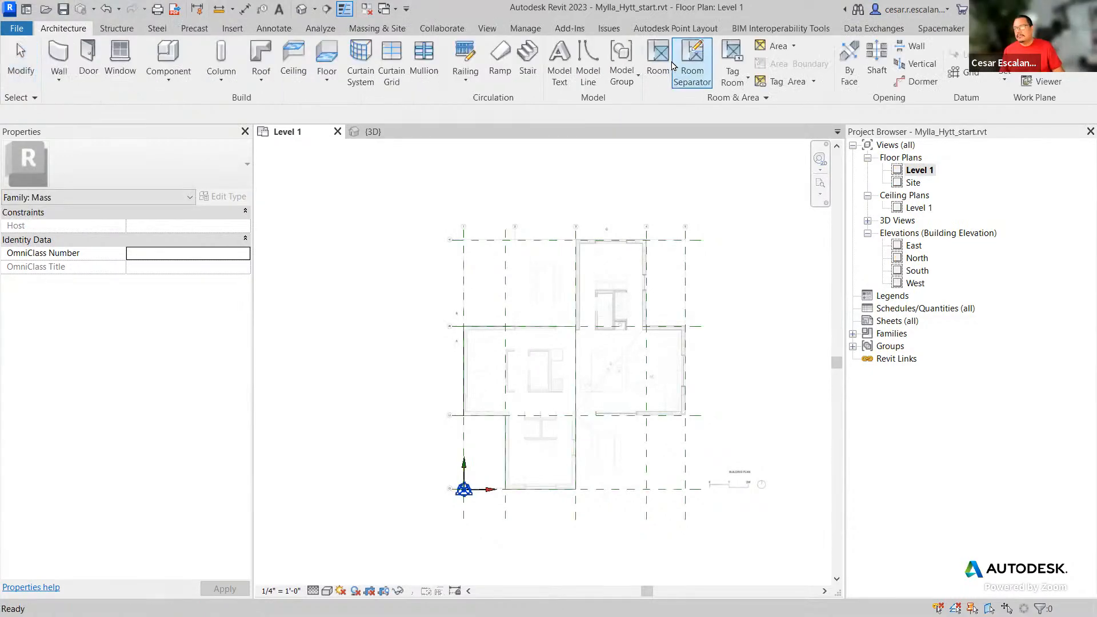
click(168, 73)
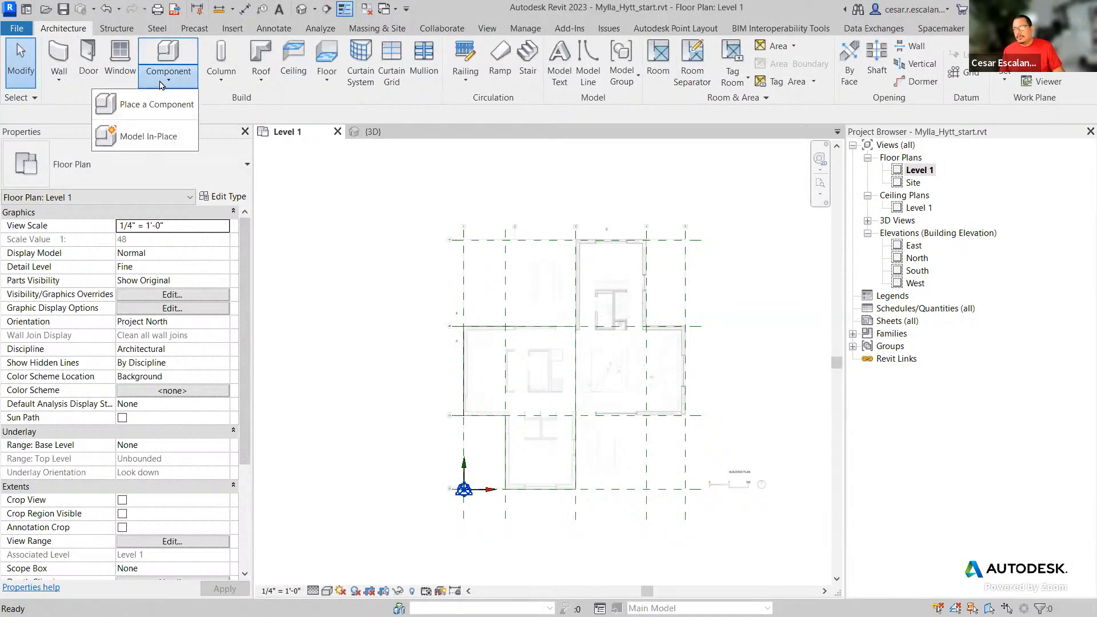
click(154, 140)
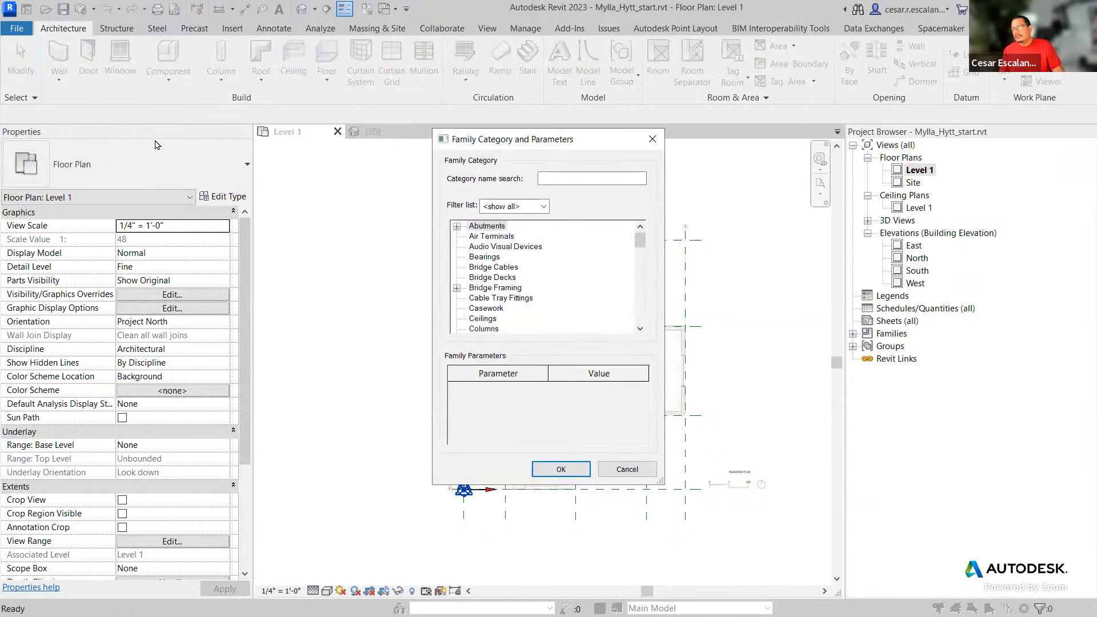
key(m)
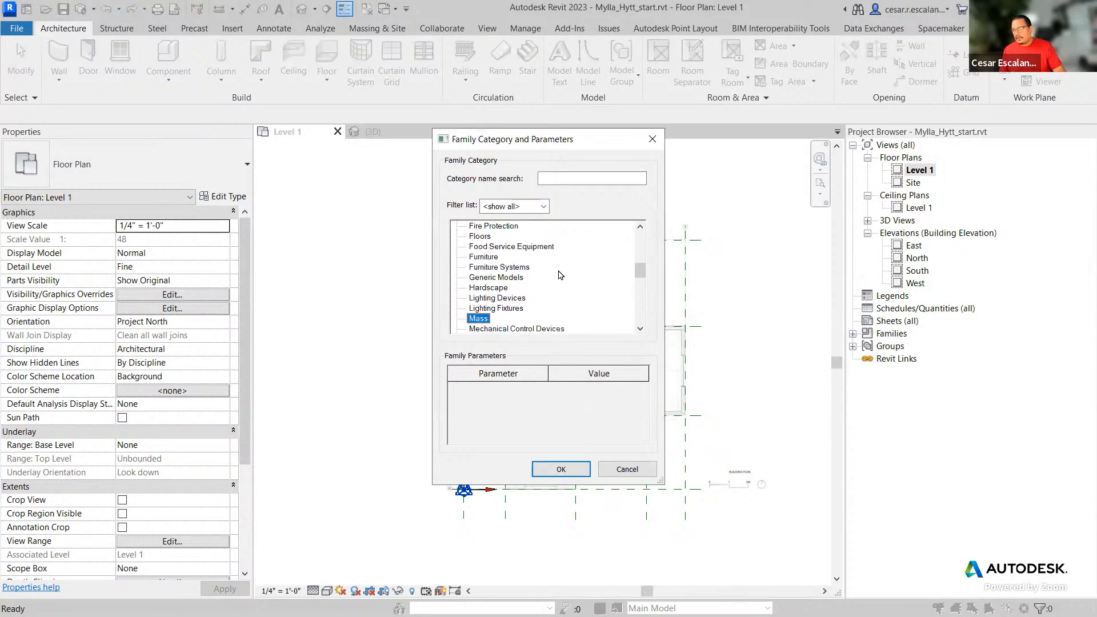
click(557, 470)
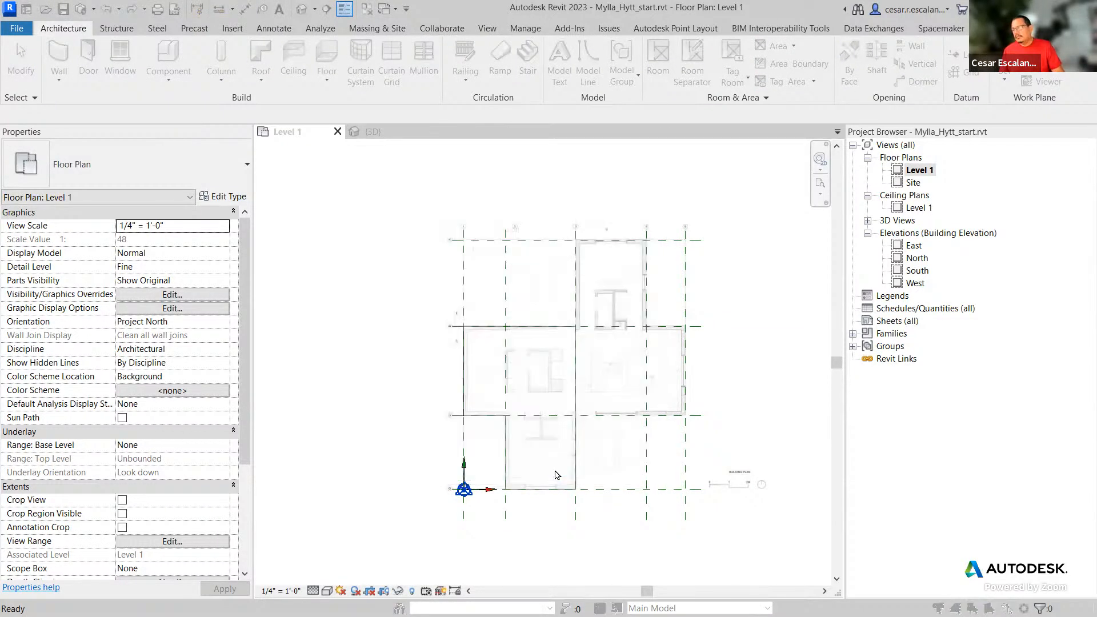
text(S)
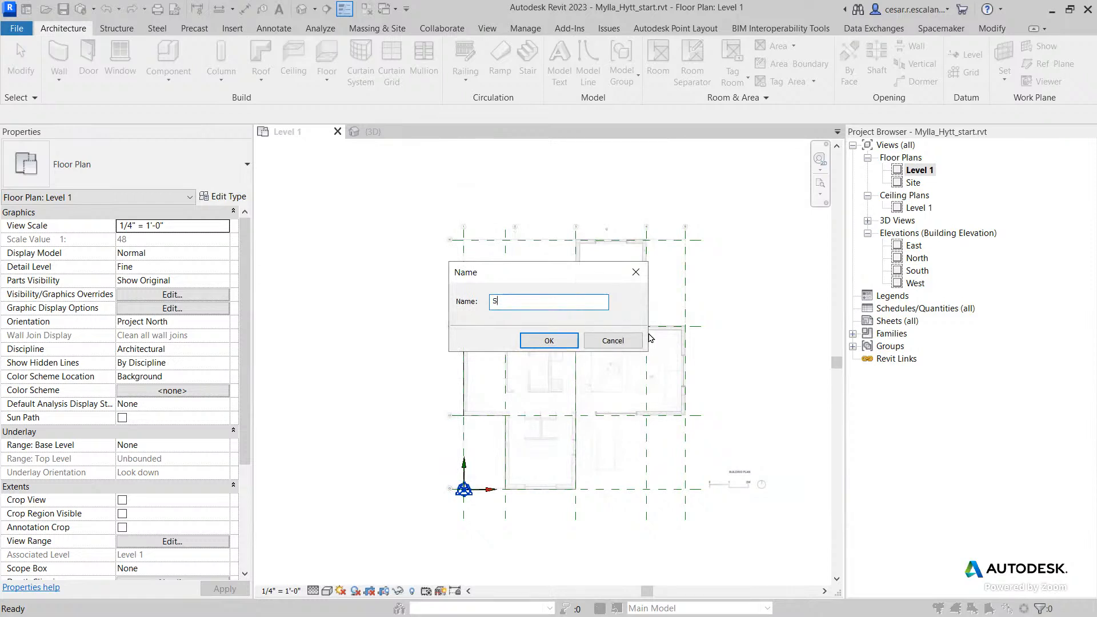
click(549, 341)
- Open the Solid1 mass for in-place editing in the 3D view and finish the mass
click(561, 376)
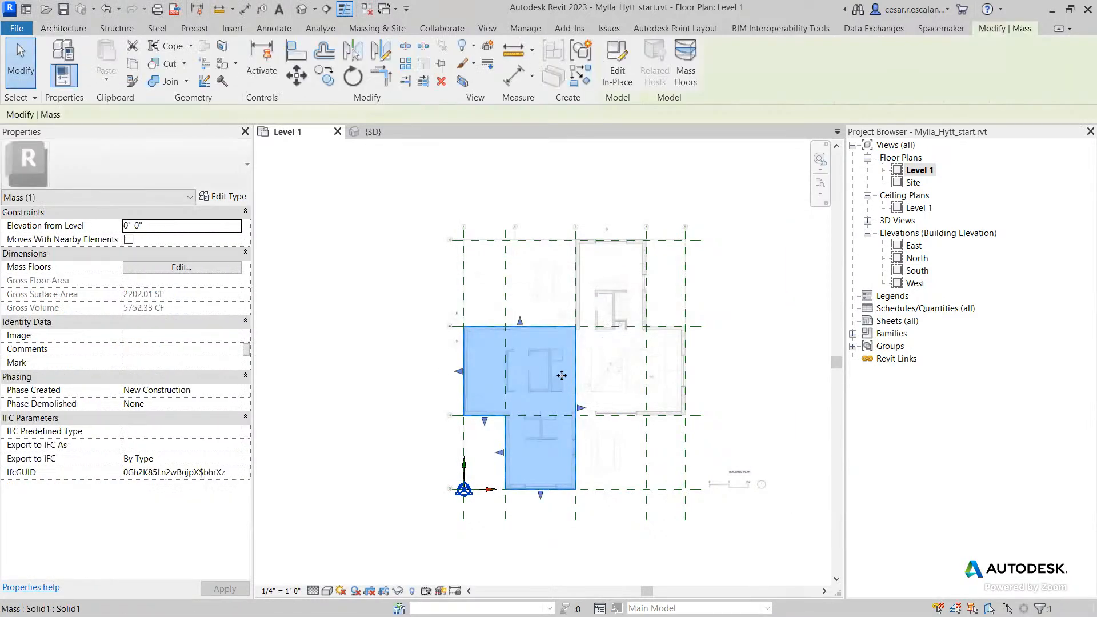
click(301, 8)
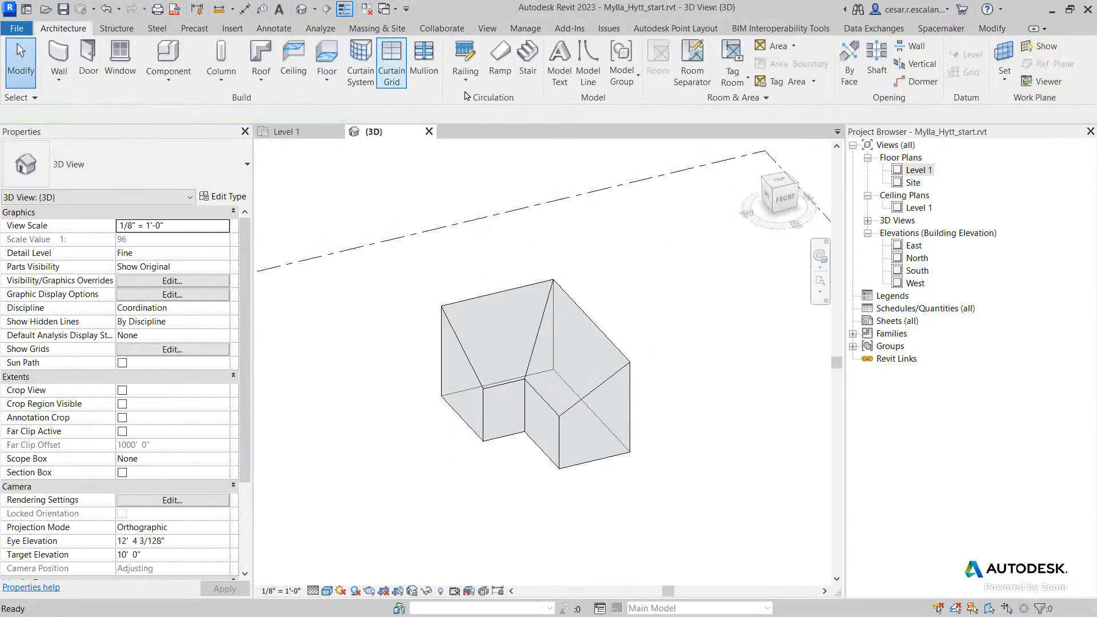
click(992, 28)
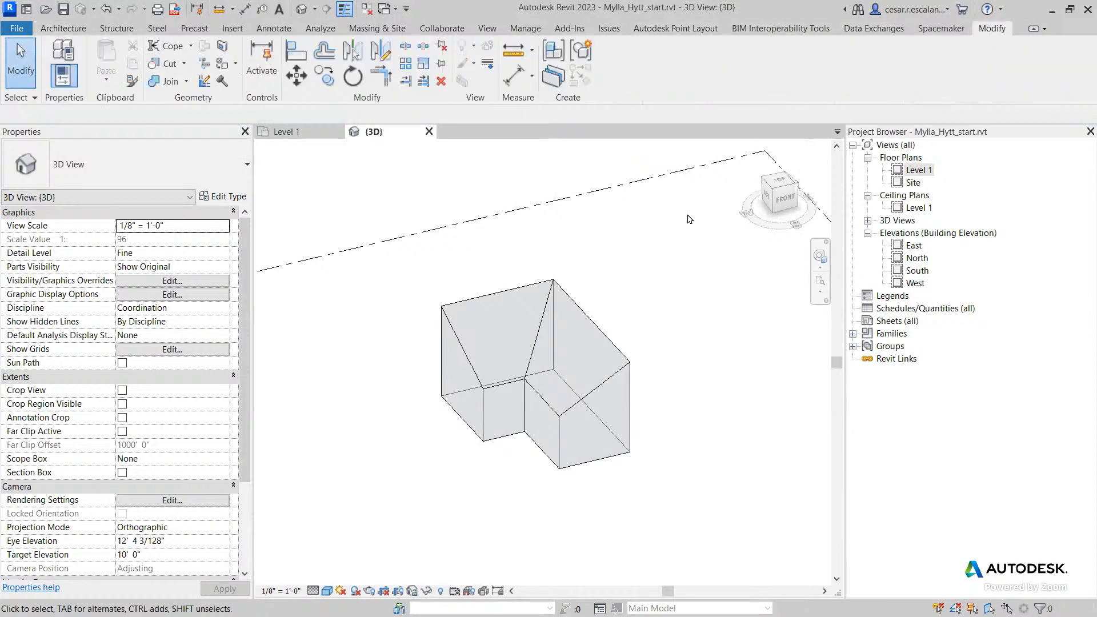
click(606, 327)
click(618, 74)
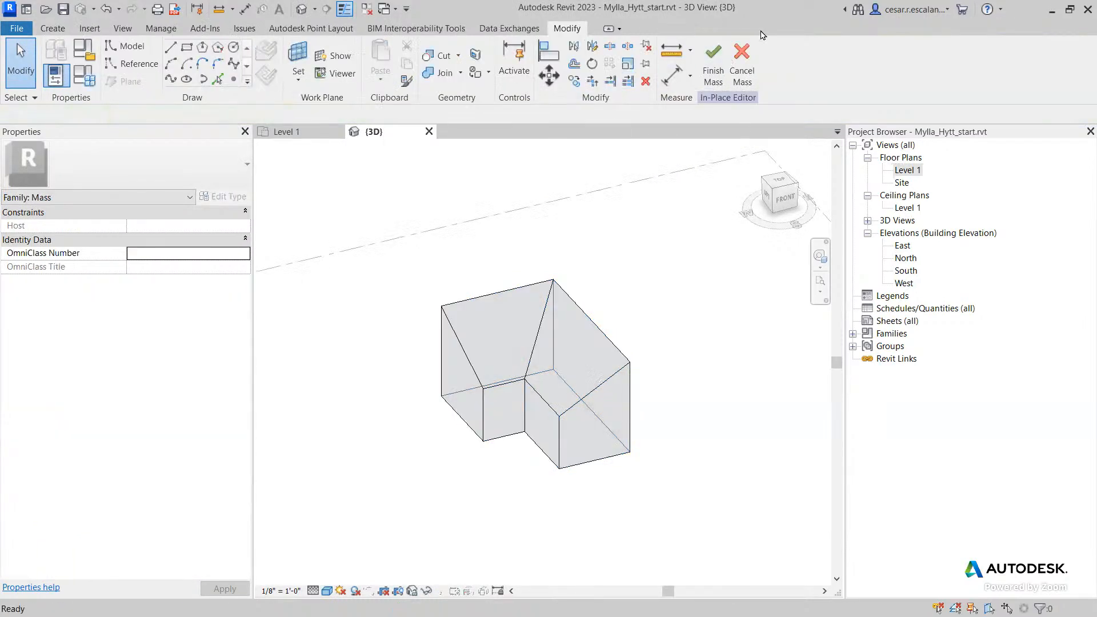
click(672, 75)
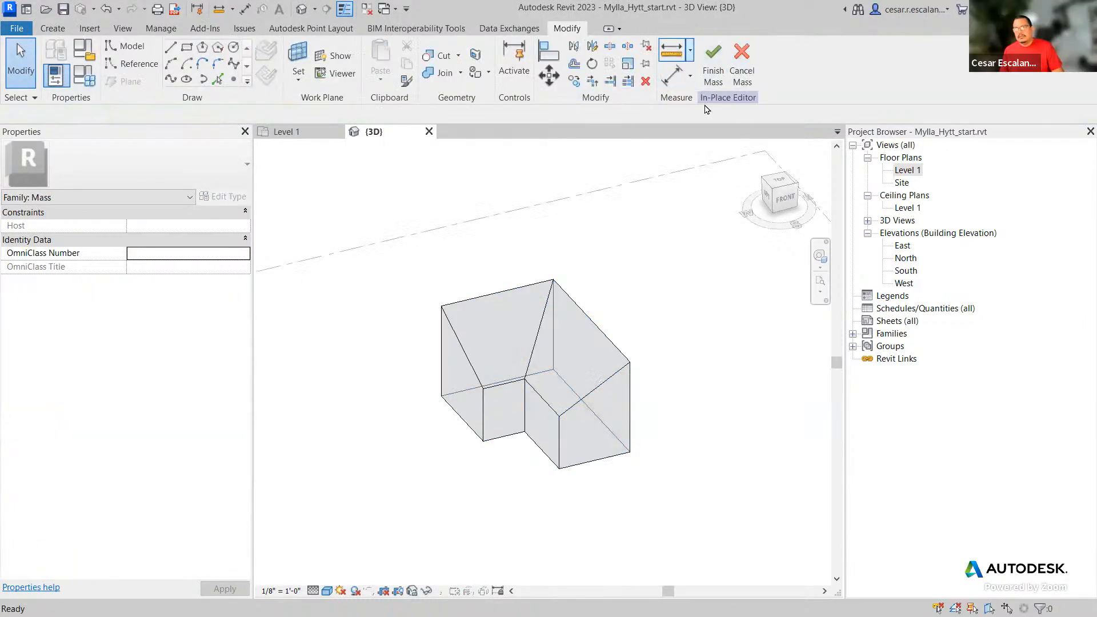
click(714, 72)
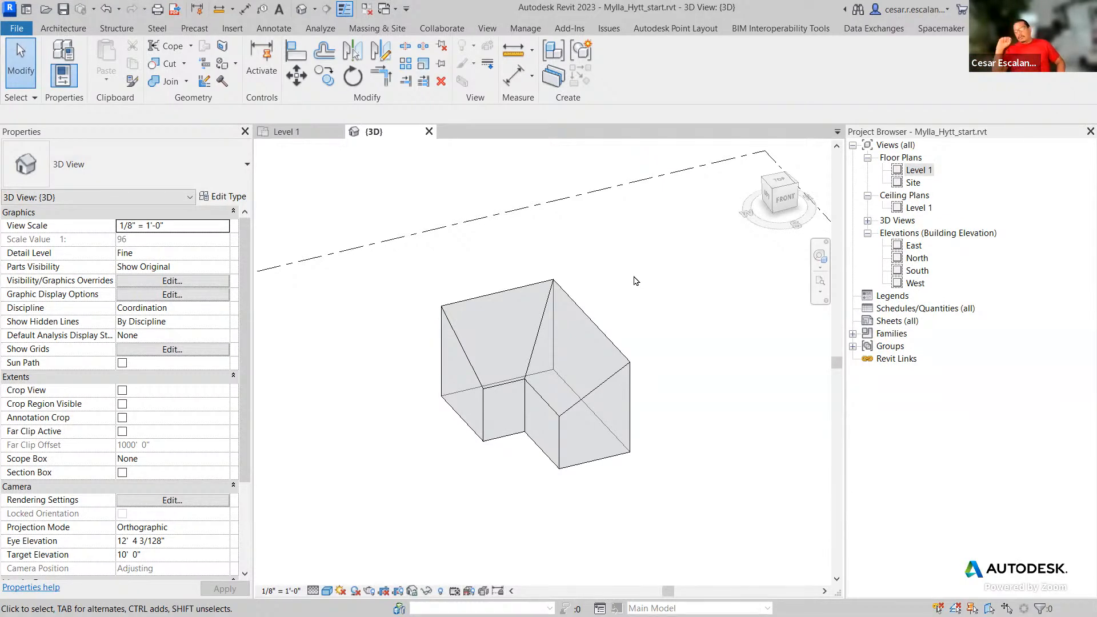
- Start a new in-place model of the Mass category, named Solid2, in the Level 1 floor plan
click(306, 133)
scroll(574, 390, up, 3)
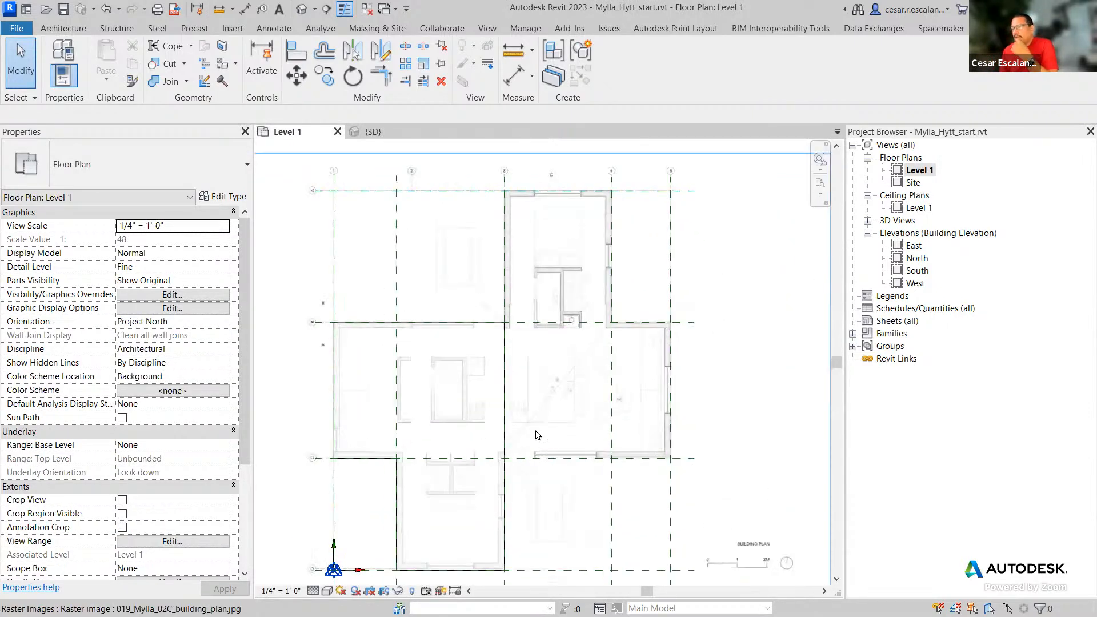
click(74, 33)
click(166, 83)
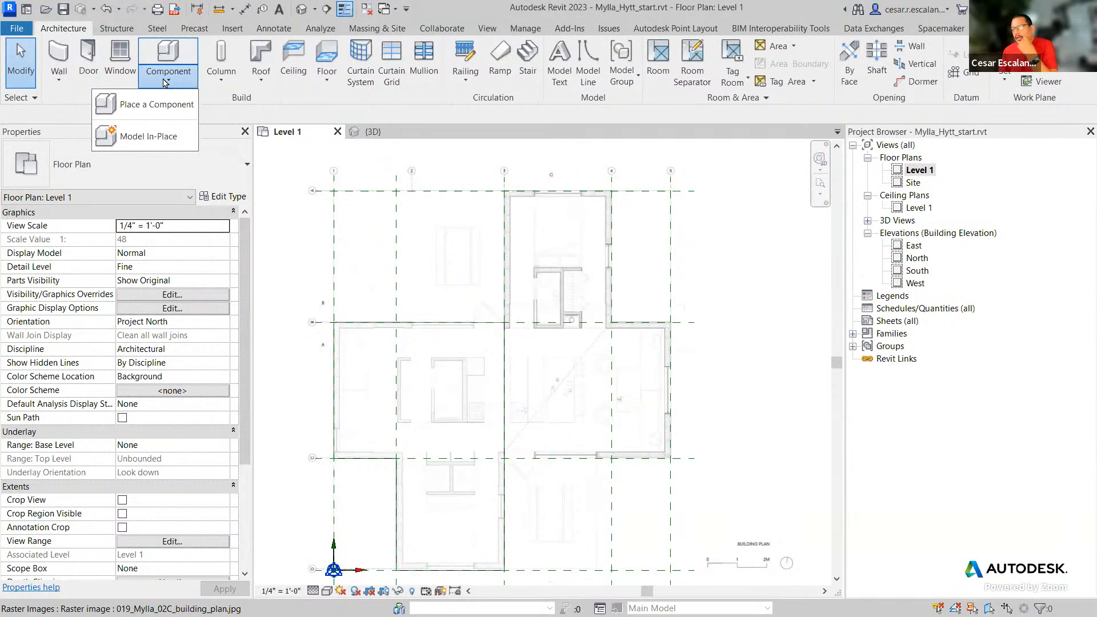
click(164, 124)
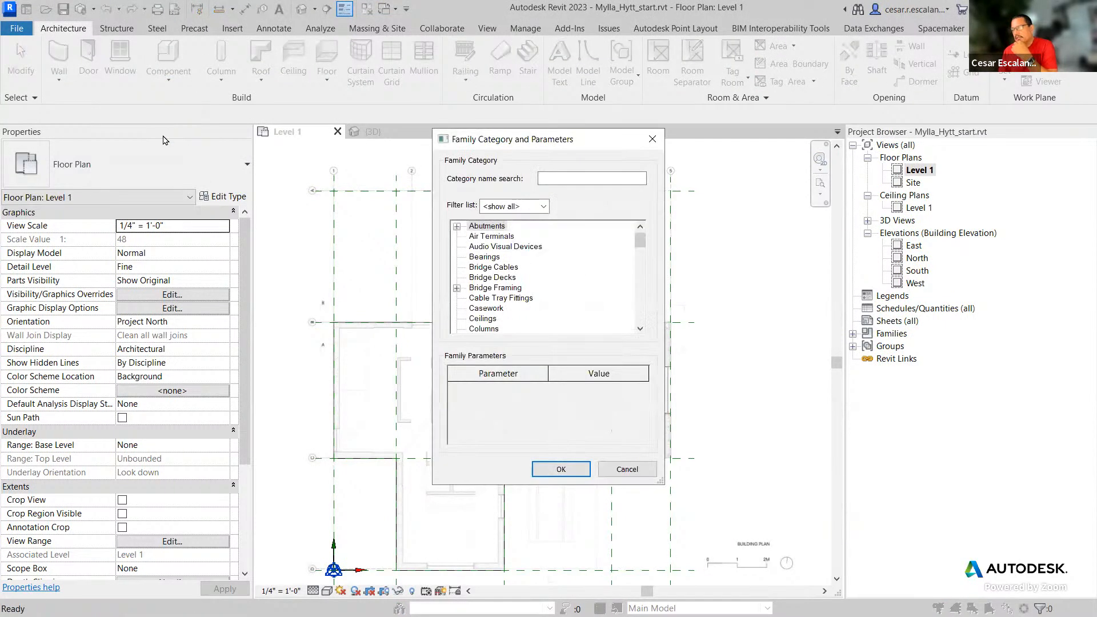
scroll(464, 282, down, 8)
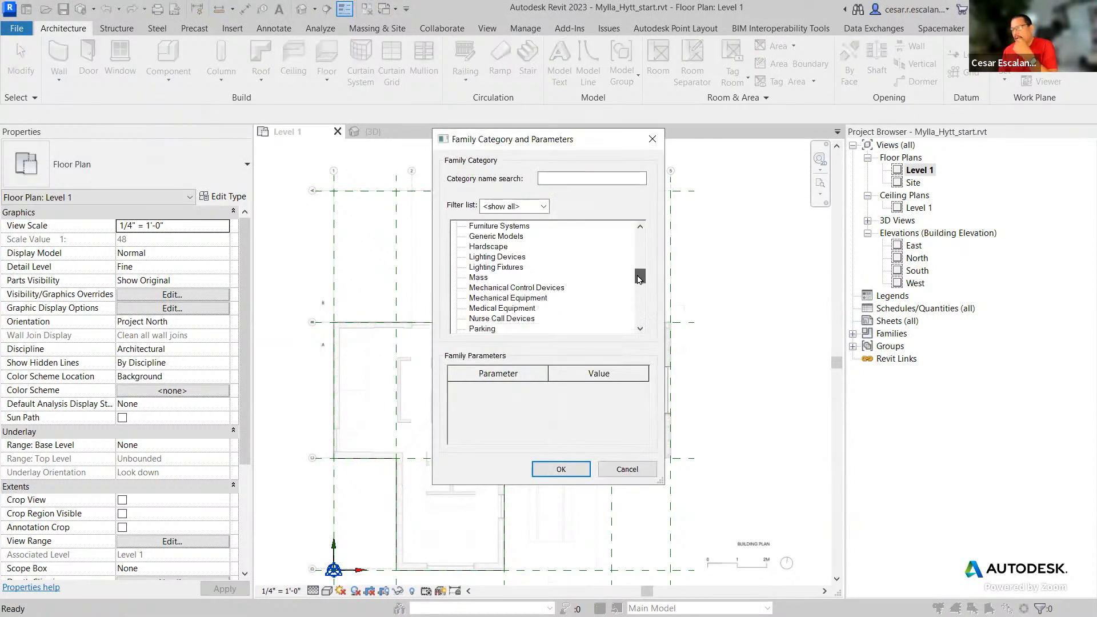
click(479, 278)
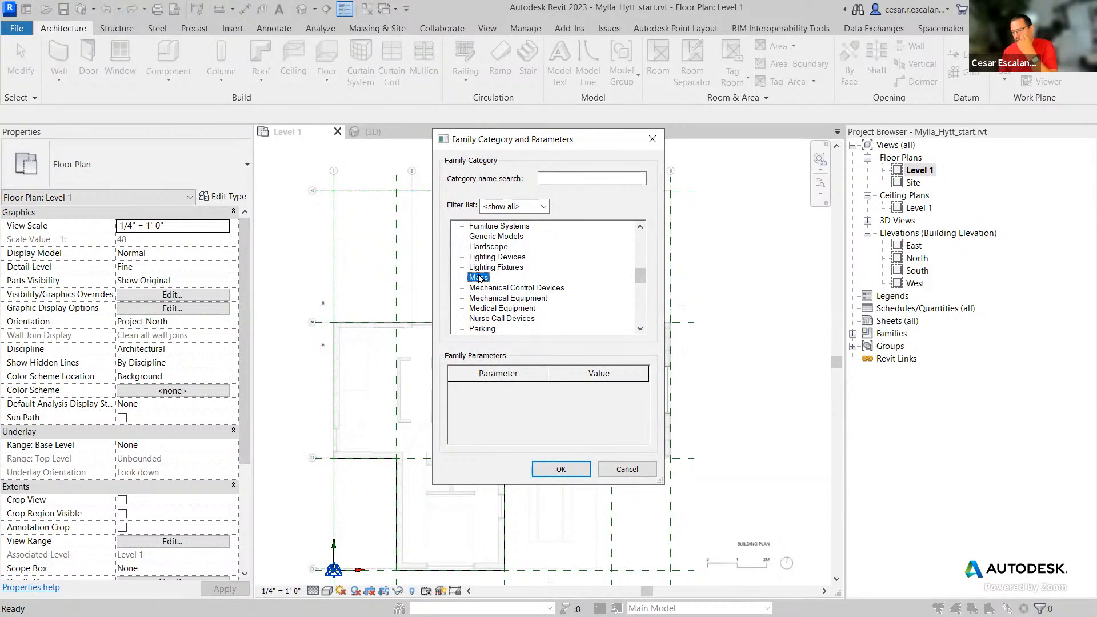
click(559, 472)
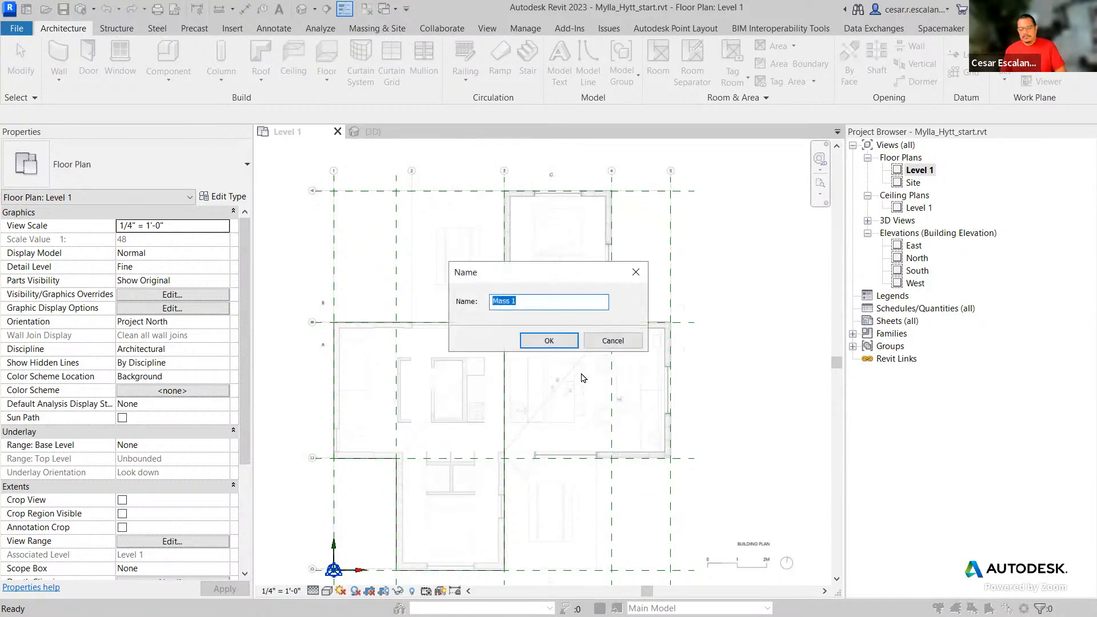
text(Solid)
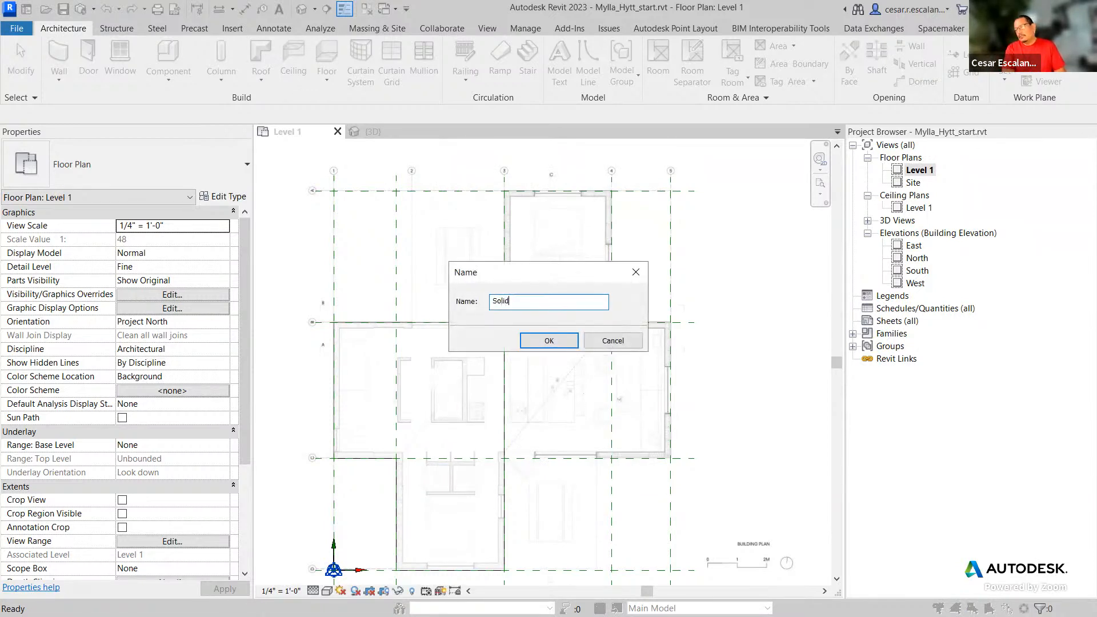
click(543, 341)
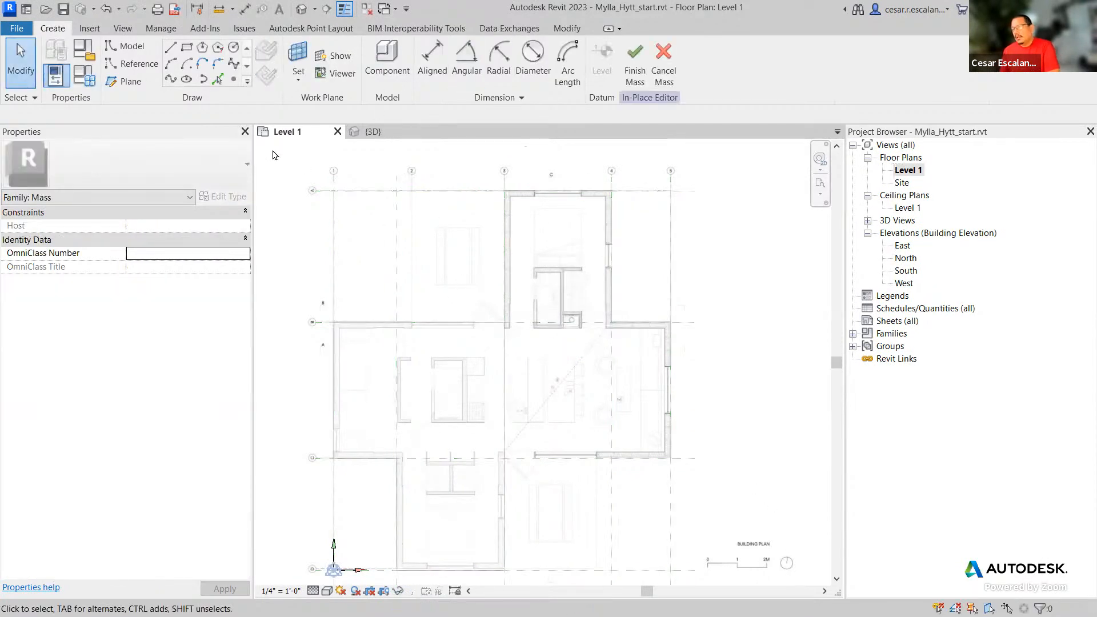
- Sketch the closed L-shaped outline of the cabin's east half with chained model lines, snapping each corner to the reference plane intersections
click(171, 50)
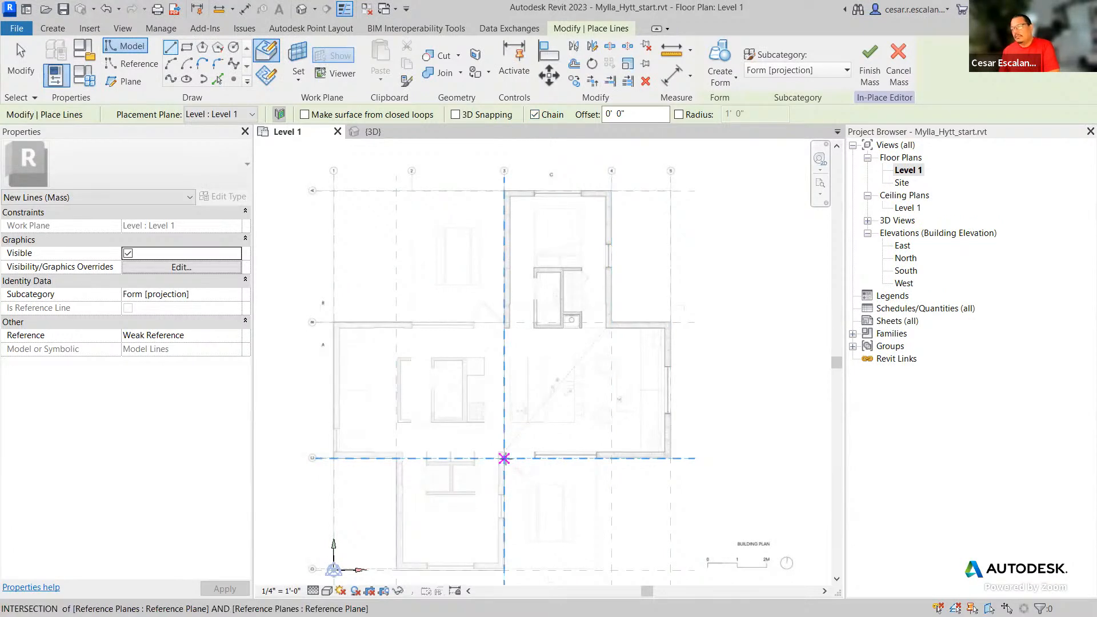
click(504, 458)
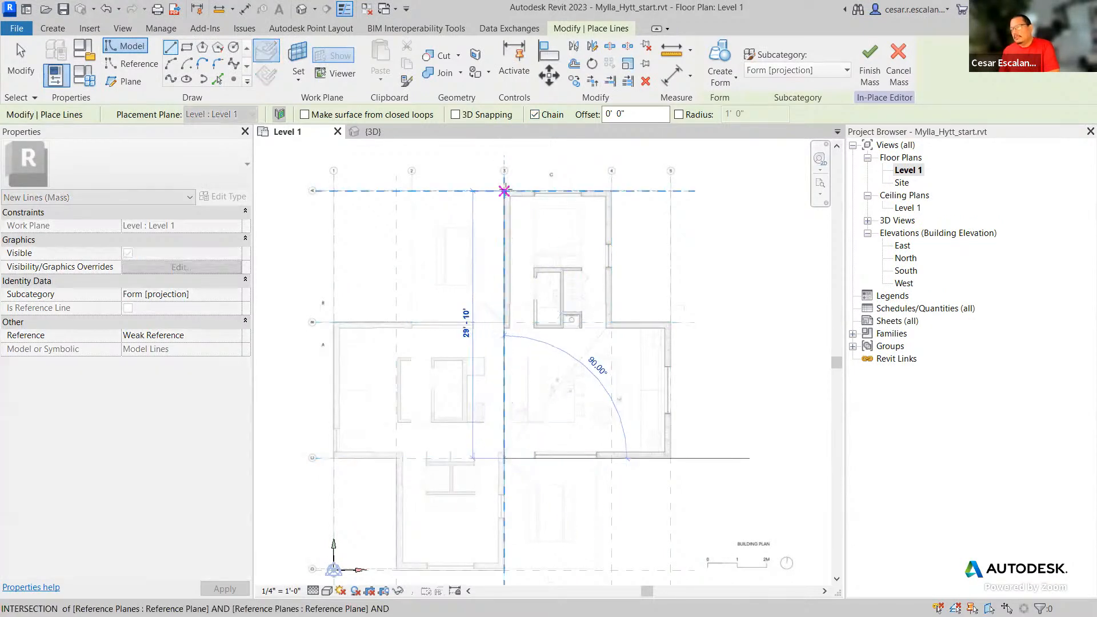
click(503, 191)
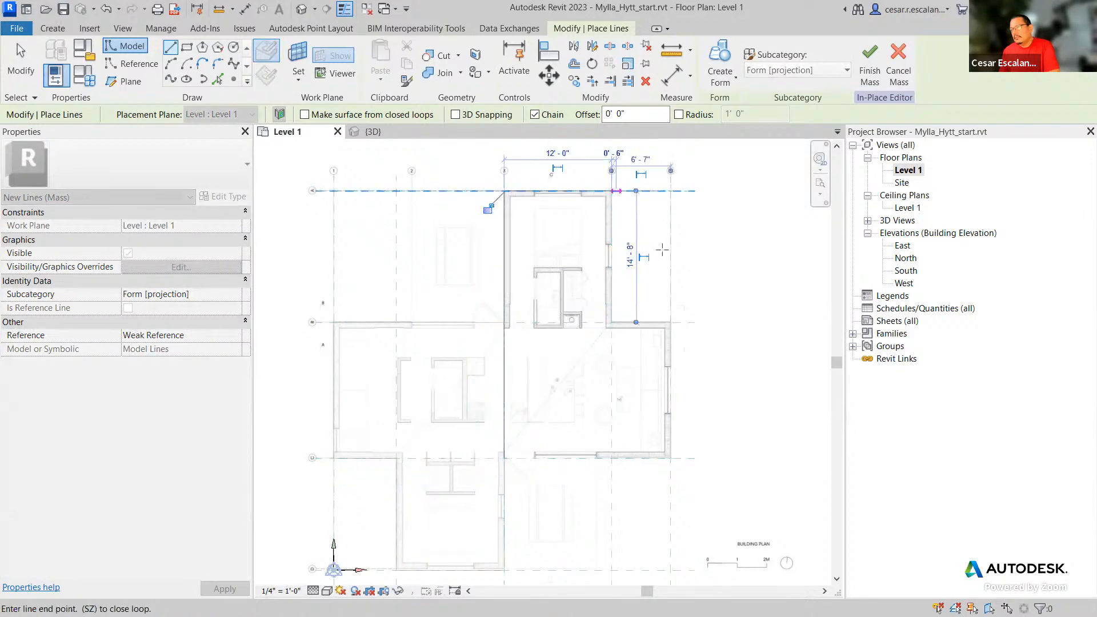
click(612, 322)
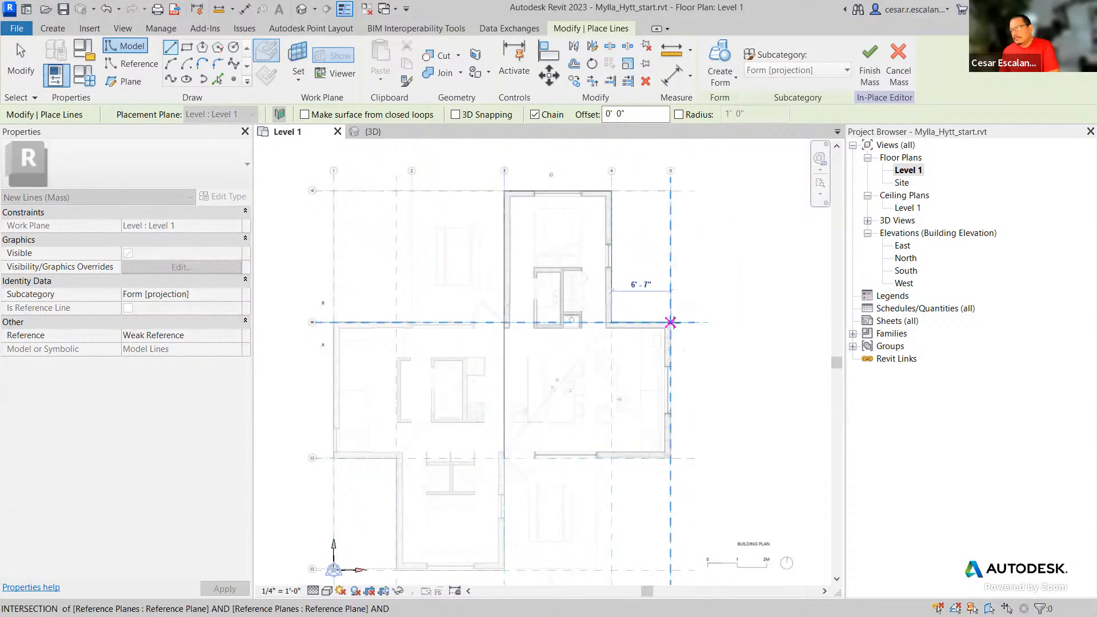
click(671, 322)
click(671, 457)
click(504, 457)
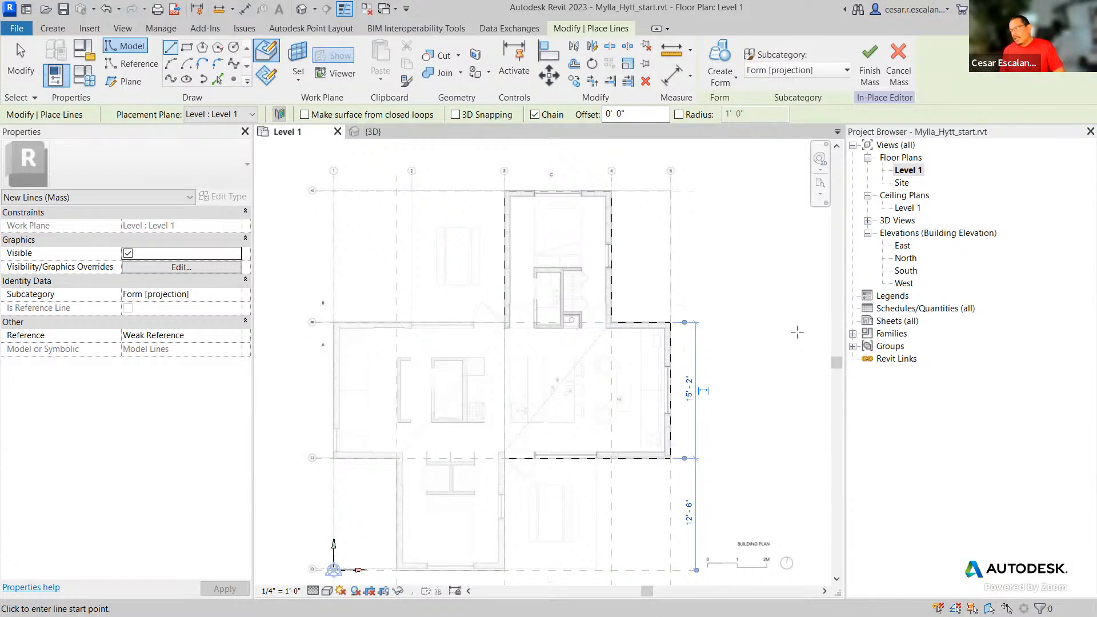
key(Escape)
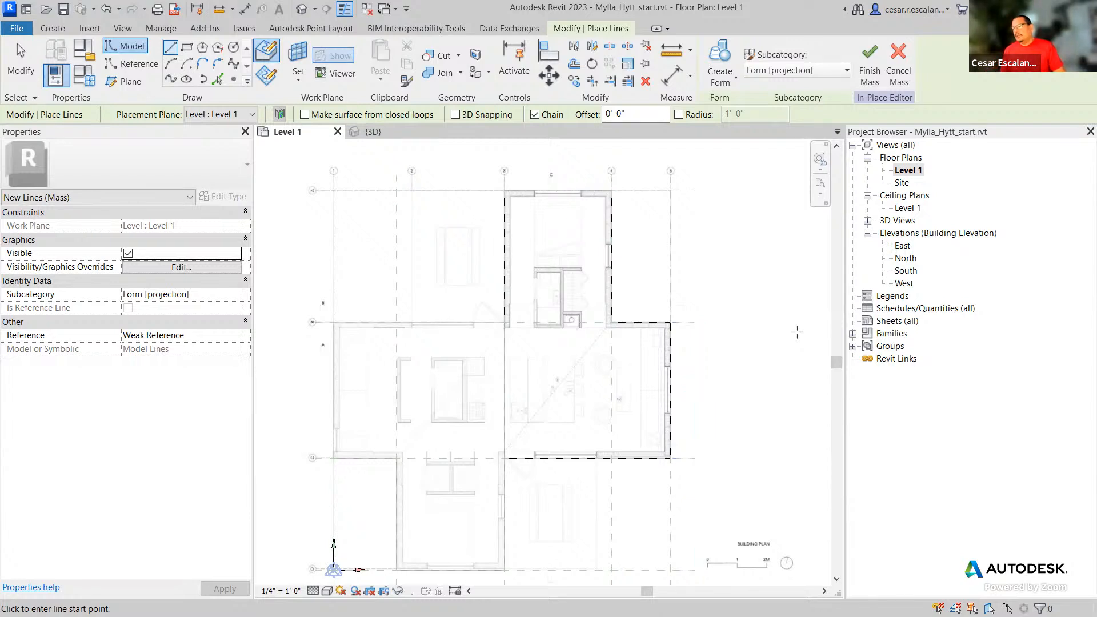
key(Escape)
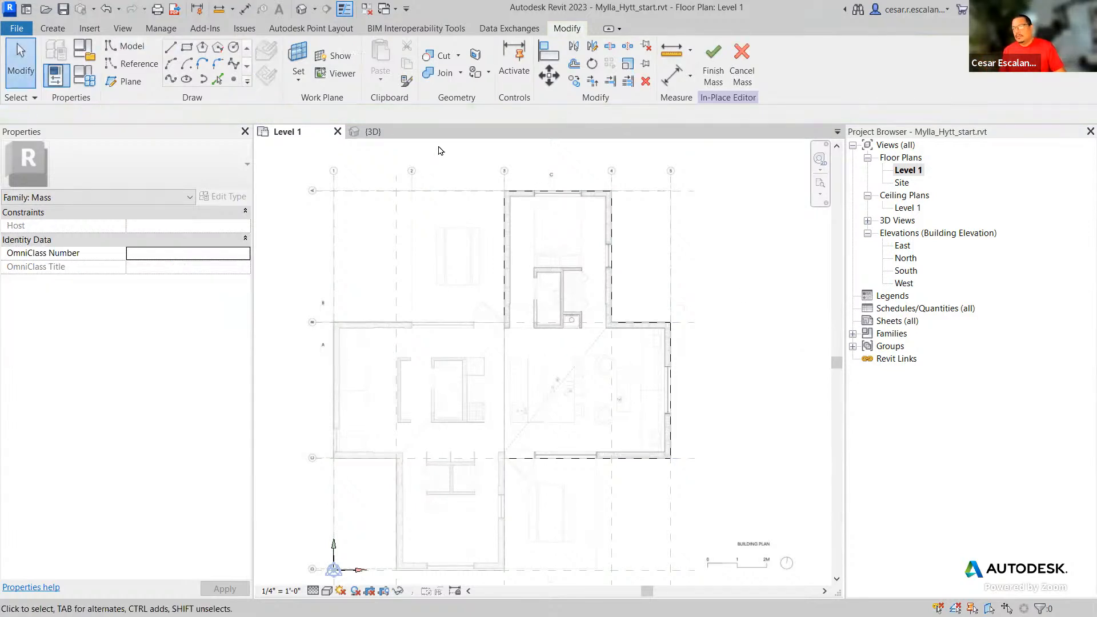
- Create a solid form from the whole closed L-shaped outline in the 3D view
click(393, 130)
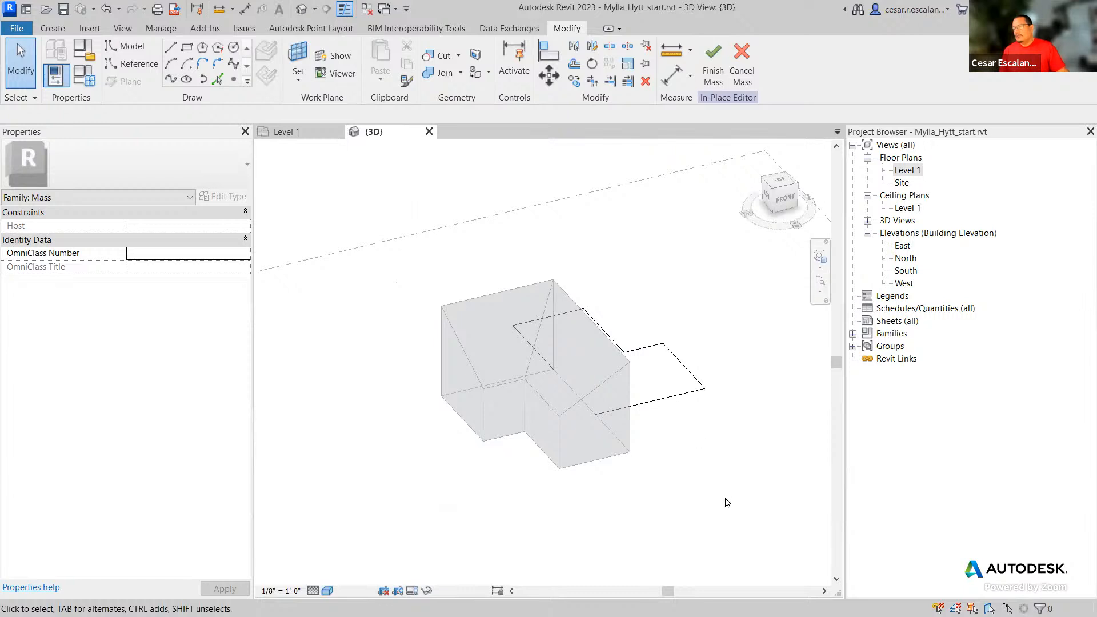
mouse_move(701, 447)
shift+middle_down()
mouse_move(720, 451)
mouse_move(624, 456)
mouse_move(624, 480)
mouse_move(483, 433)
shift+middle_up()
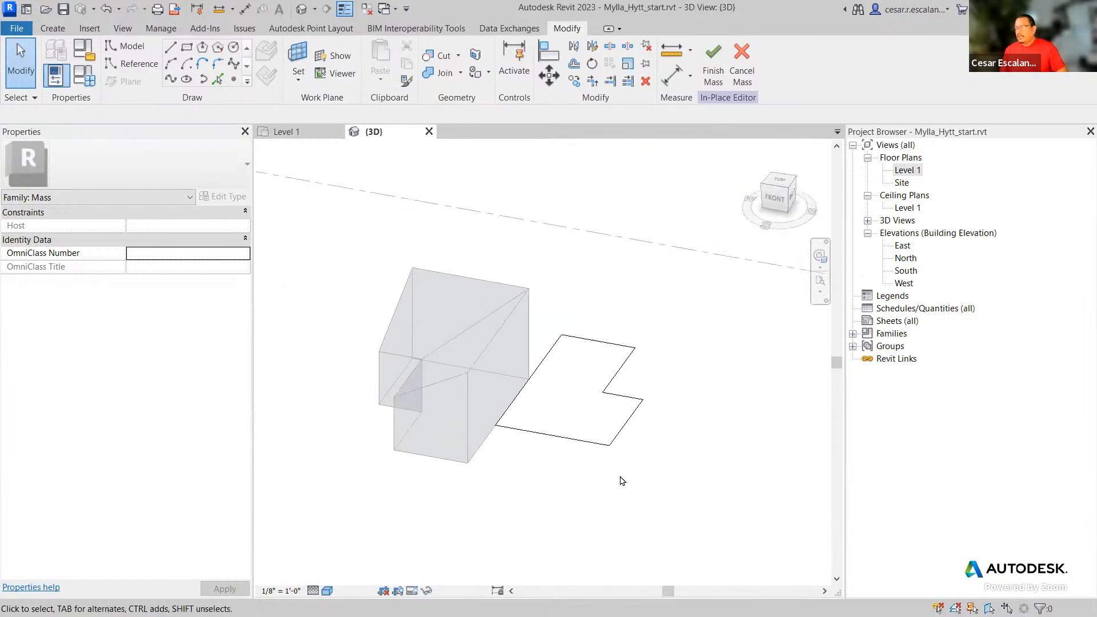
key(Tab)
click(605, 448)
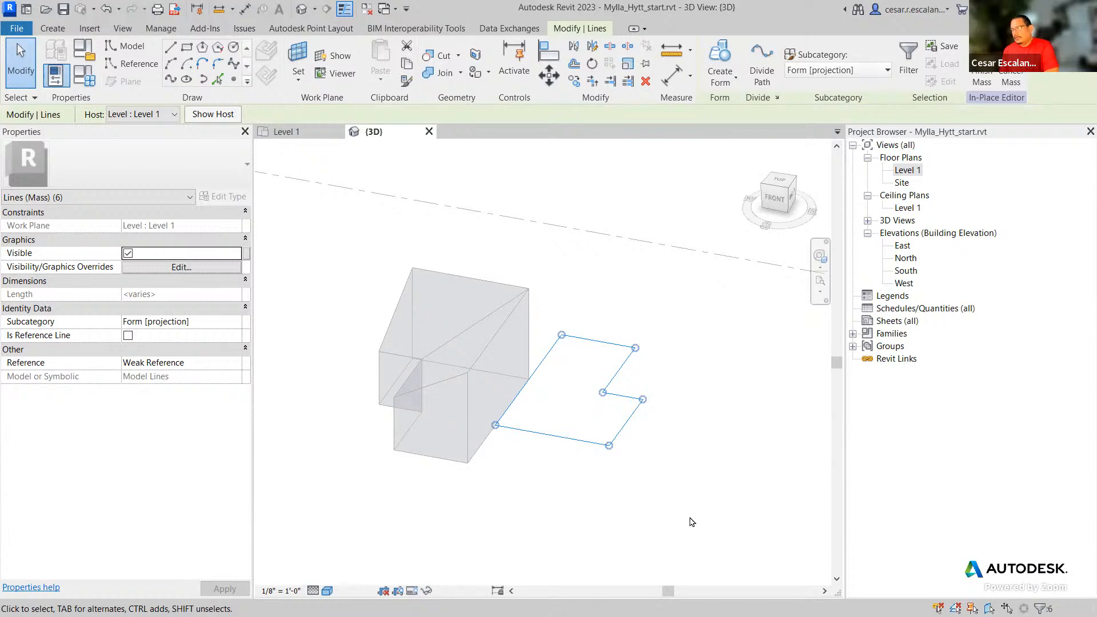
click(719, 82)
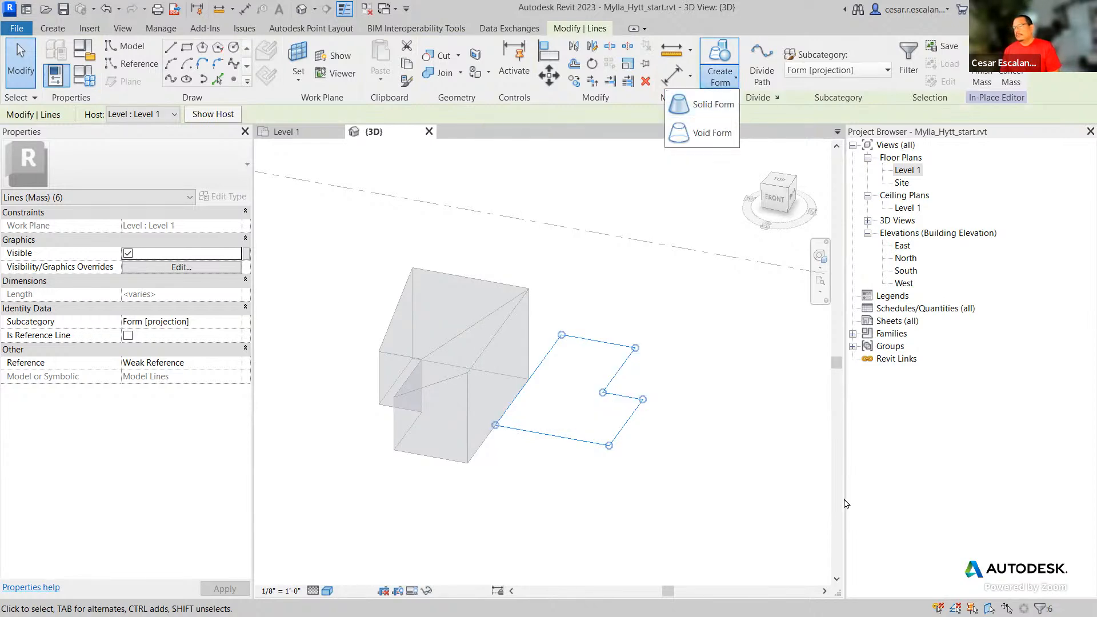
click(708, 105)
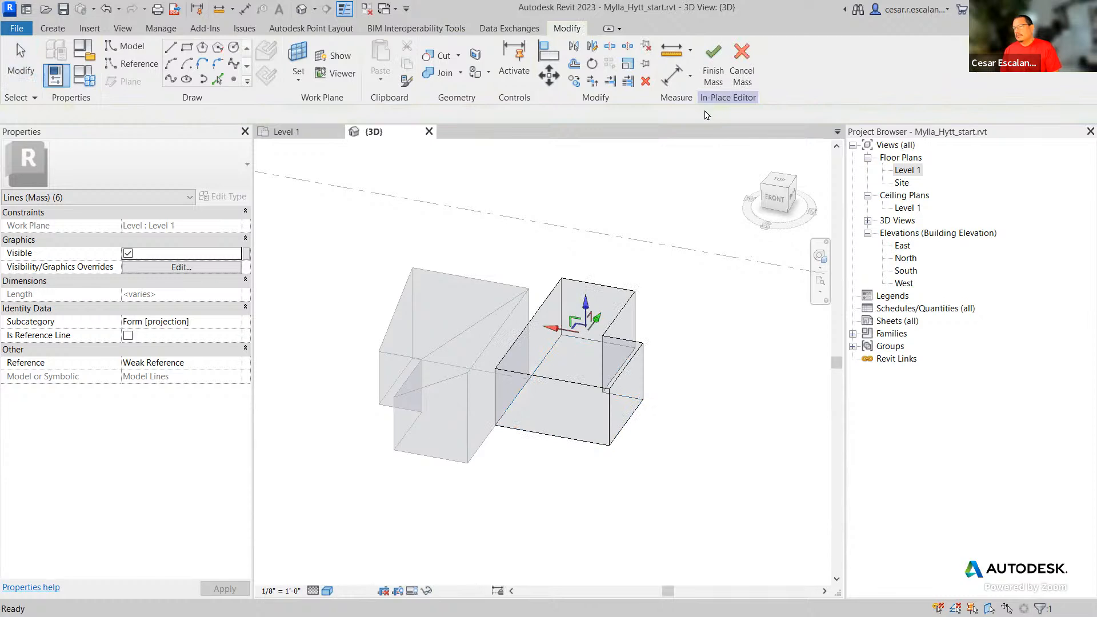
click(701, 421)
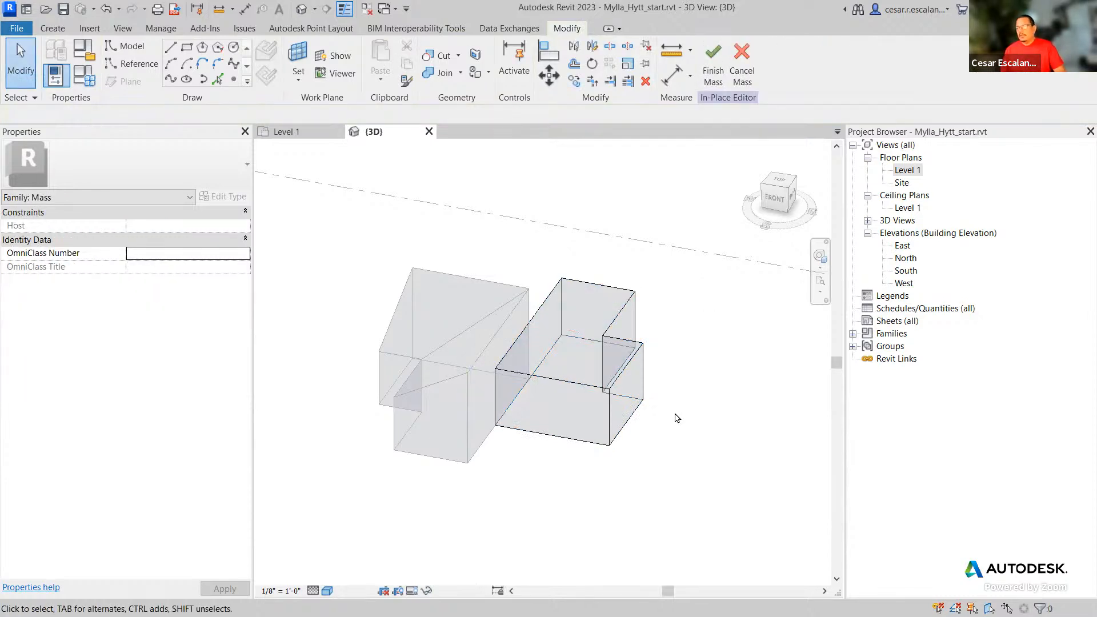
- Set the height of the Solid2 form's top face to 9' 4"
shift+middle_drag(691, 398, 730, 439)
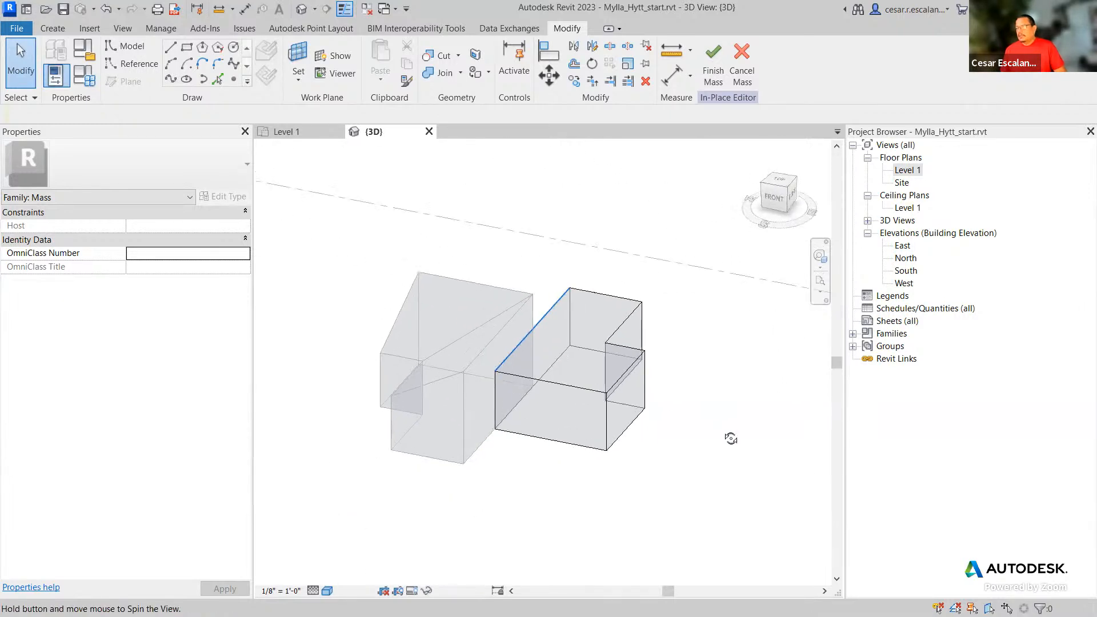
click(595, 367)
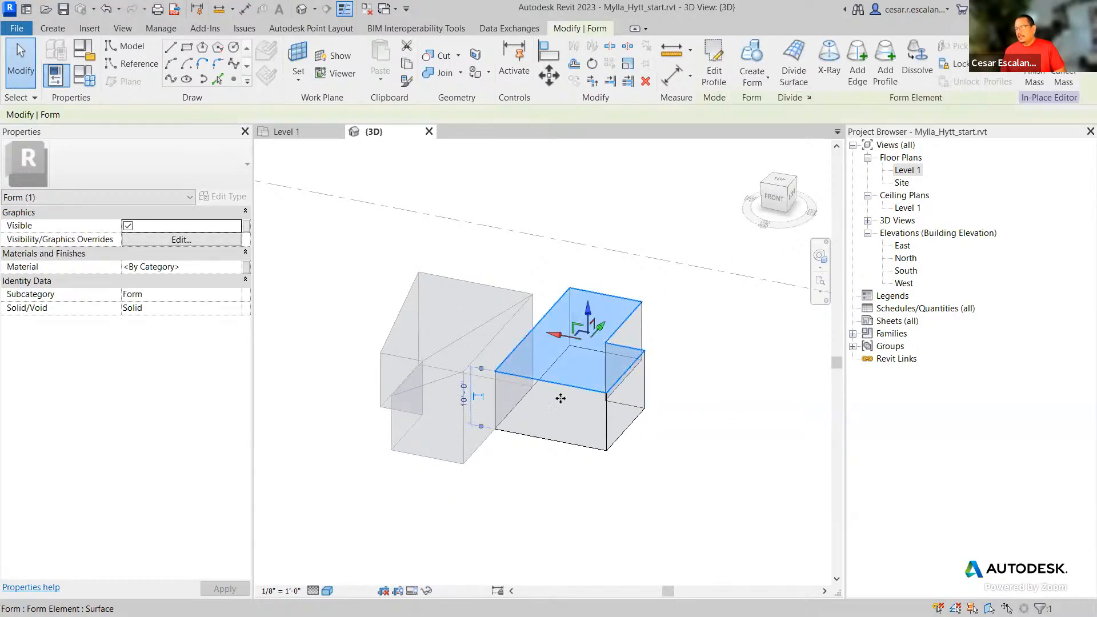
click(464, 395)
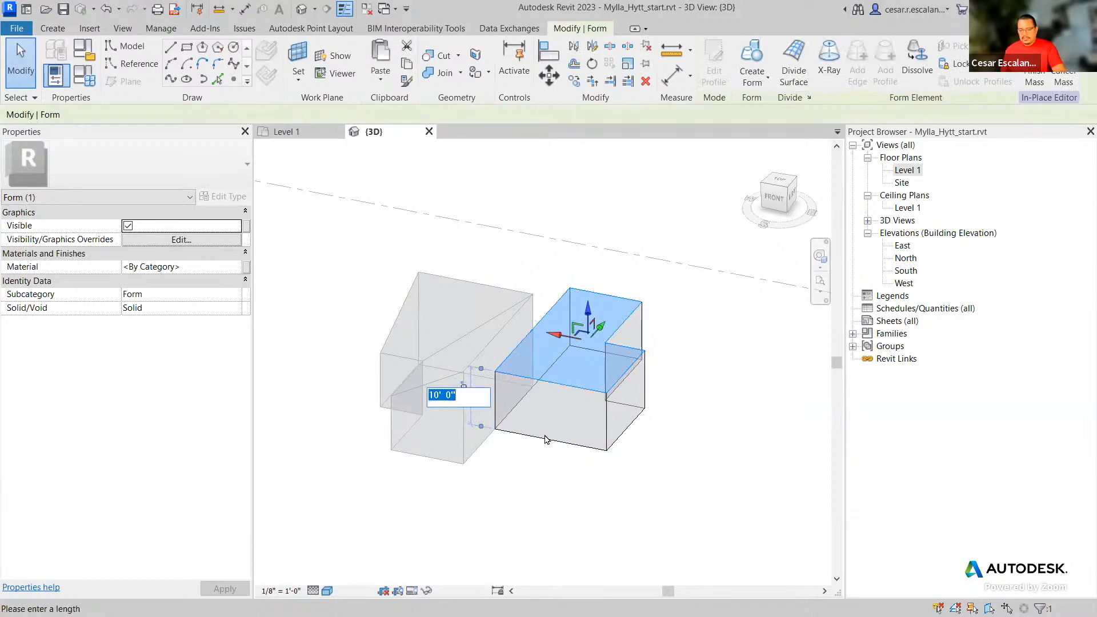
text(9 4)
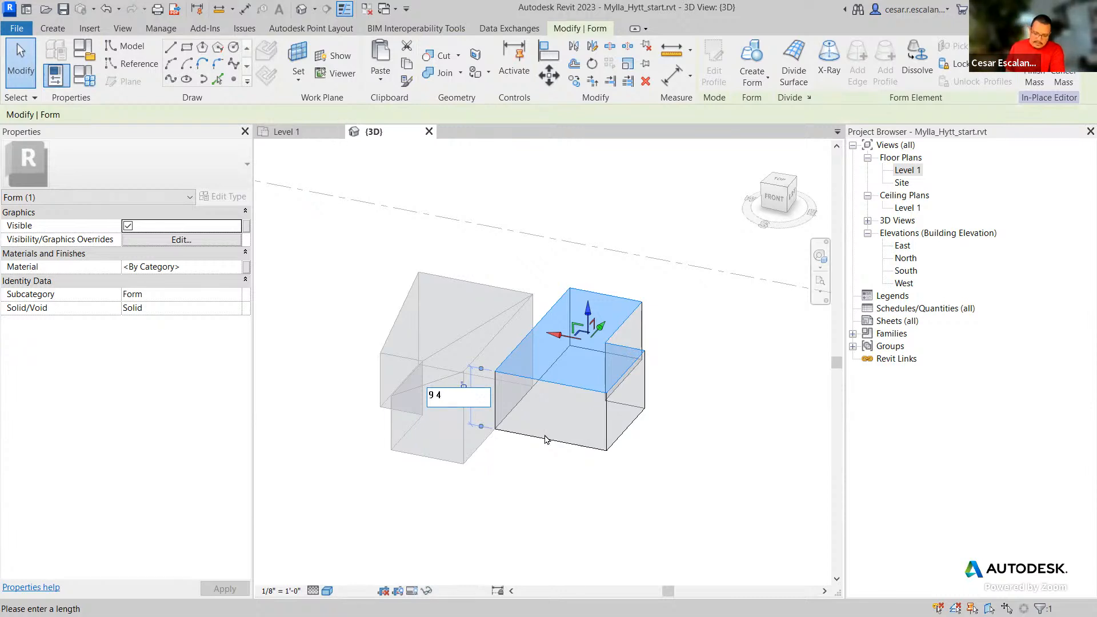
key(Return)
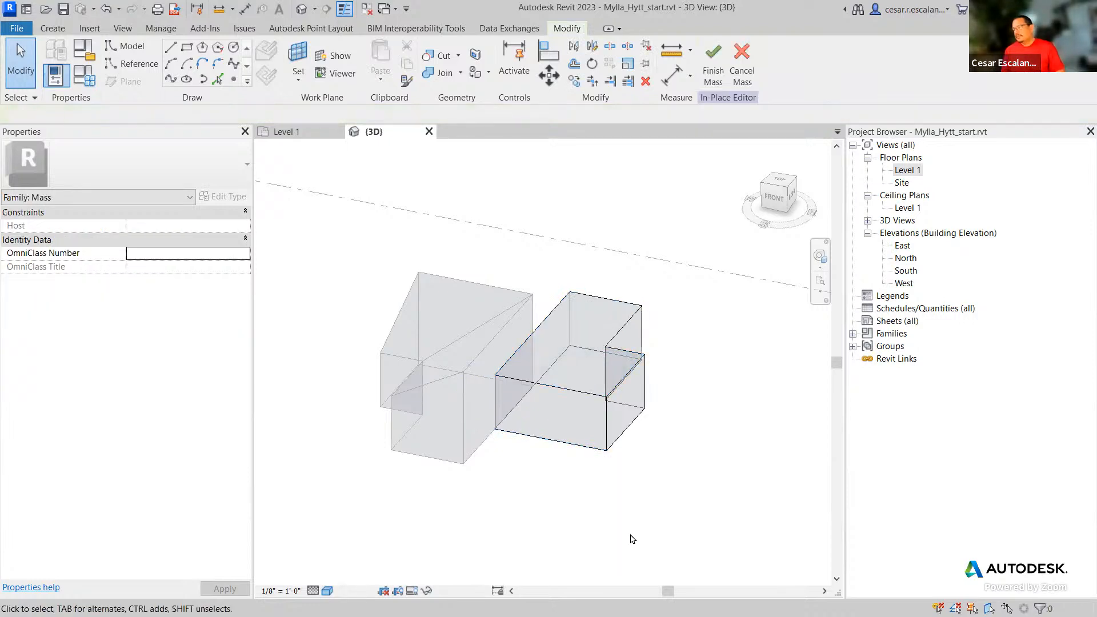
- Raise the long top edge of Solid2 that runs along the Solid1 side to a height of 16'
click(542, 326)
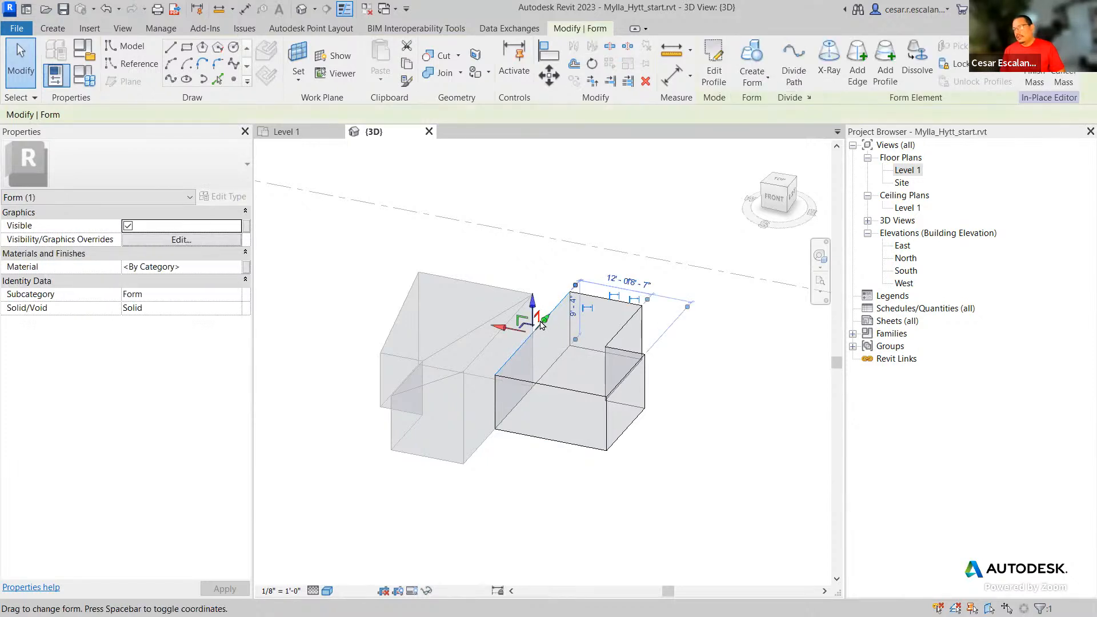
click(573, 309)
text(16)
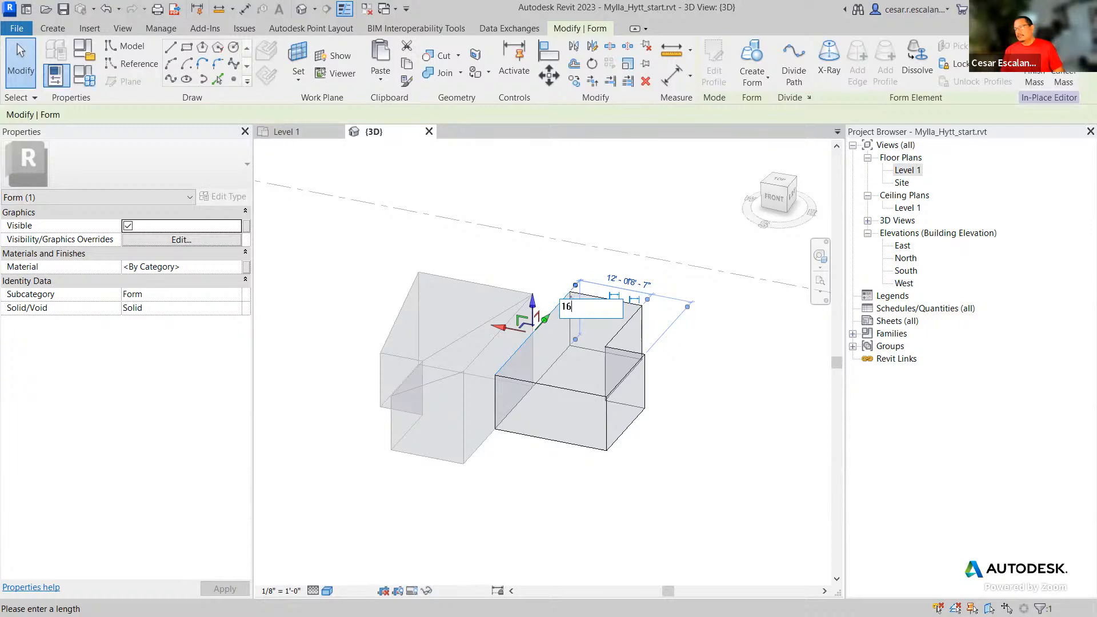
key(Return)
click(734, 430)
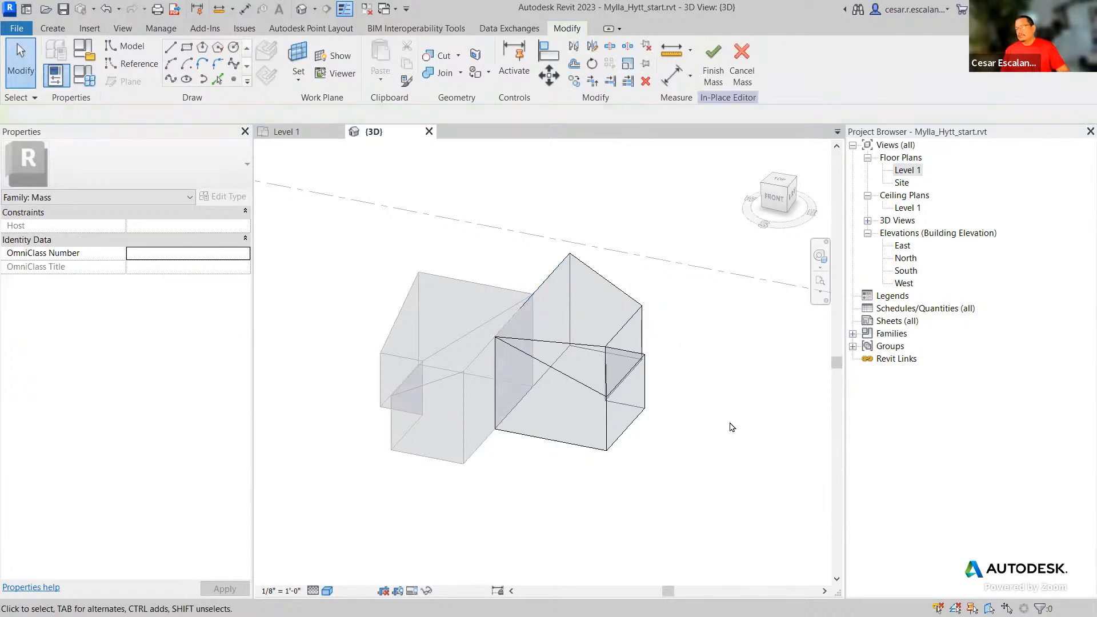
- Raise the outer top corner vertex of Solid2's short projecting wing to 16' and finish the mass
shift+middle_drag(683, 415, 645, 483)
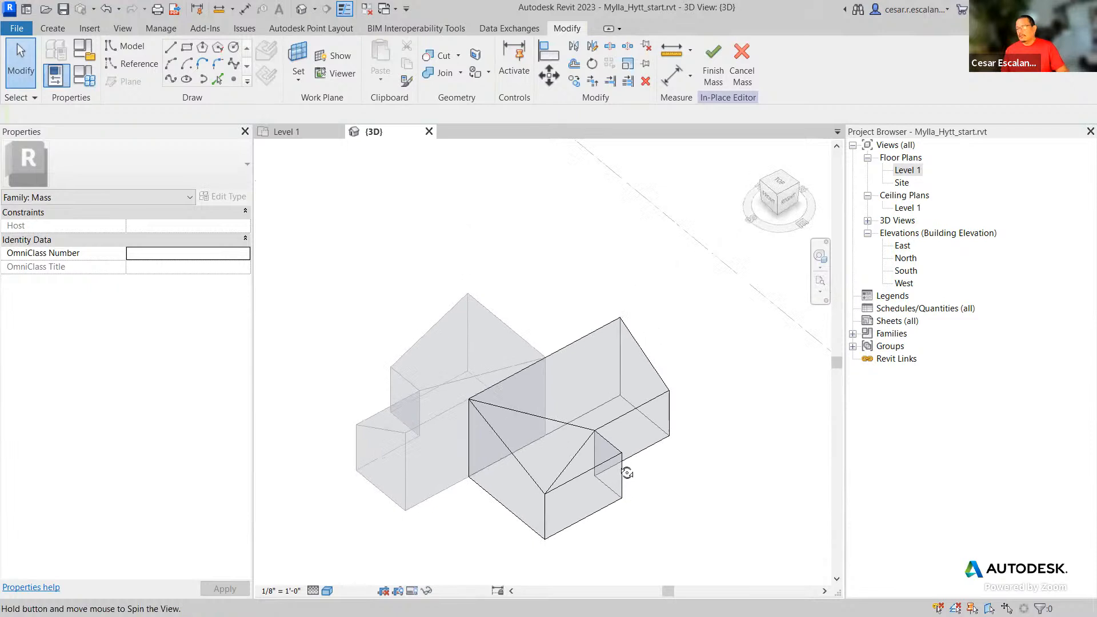
click(544, 494)
middle_drag(686, 480, 724, 399)
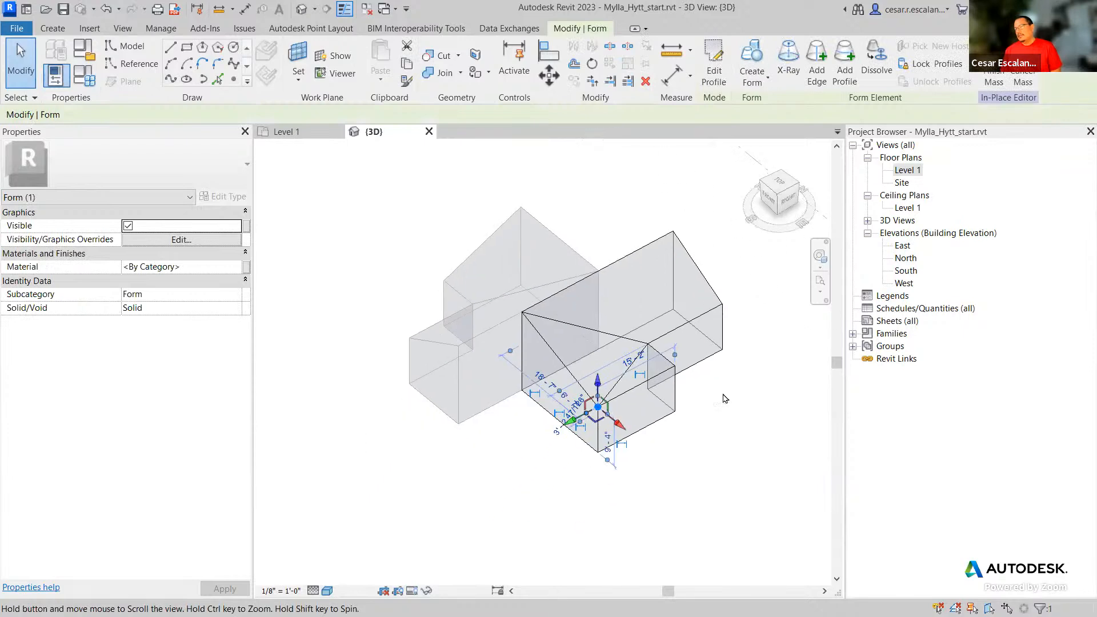
click(606, 452)
text(16)
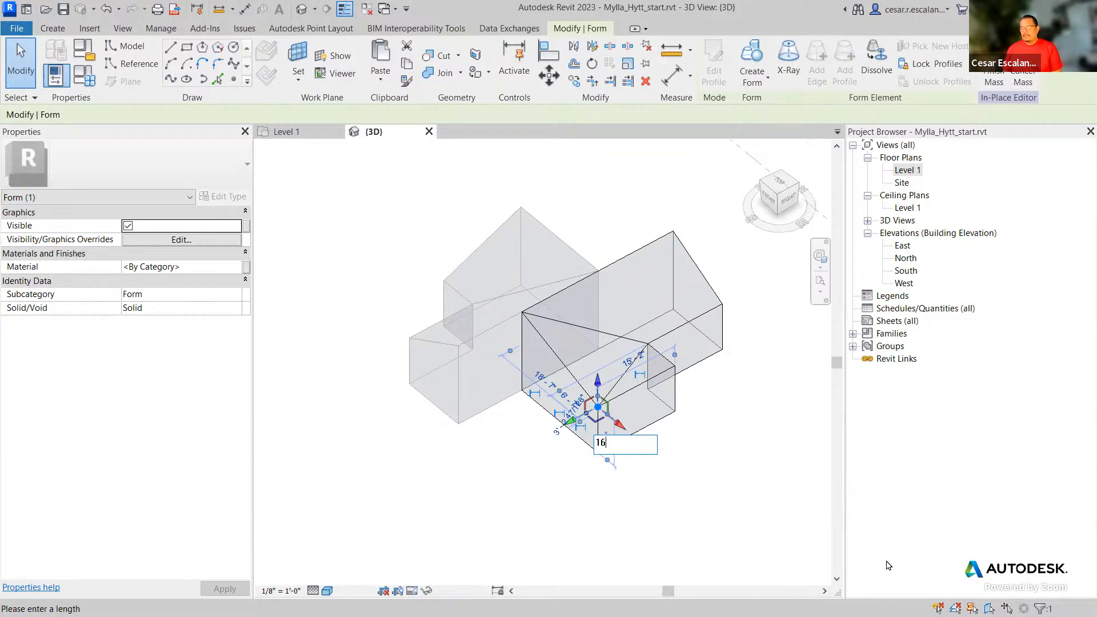
key(Return)
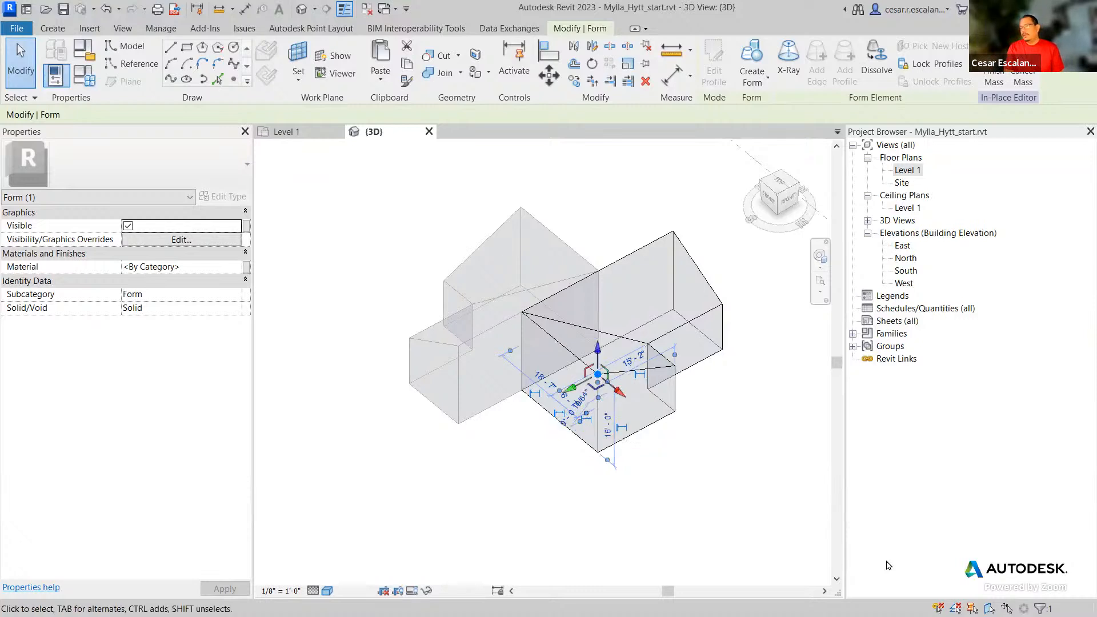
click(686, 511)
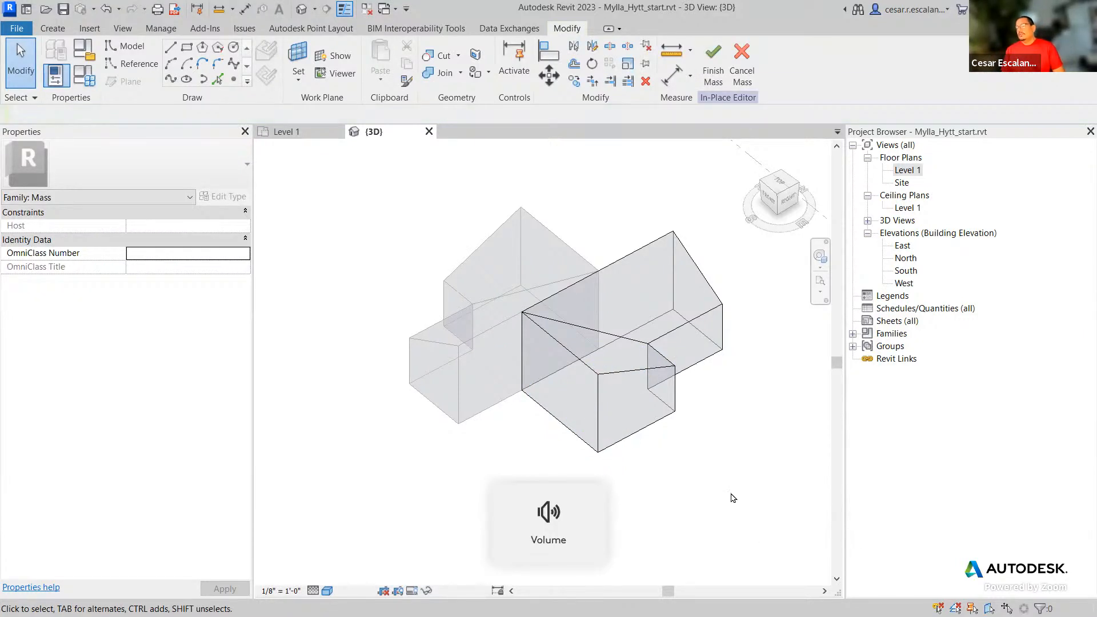
mouse_move(711, 474)
shift+middle_down()
mouse_move(709, 379)
mouse_move(659, 413)
mouse_move(568, 519)
mouse_move(646, 532)
mouse_move(728, 477)
mouse_move(724, 458)
mouse_move(707, 486)
shift+middle_up()
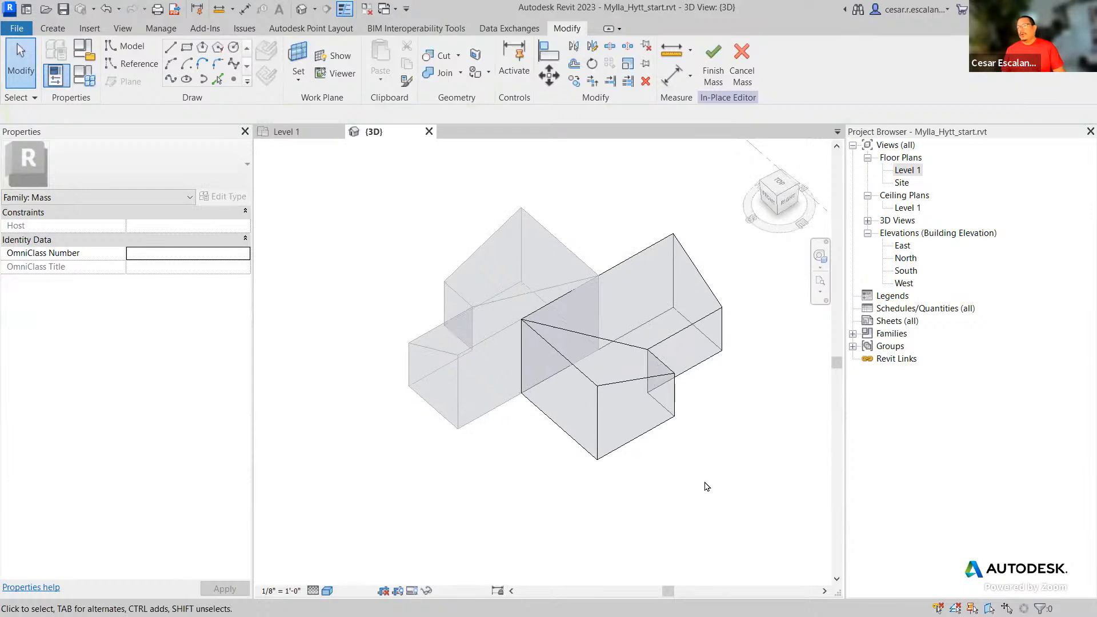
click(705, 69)
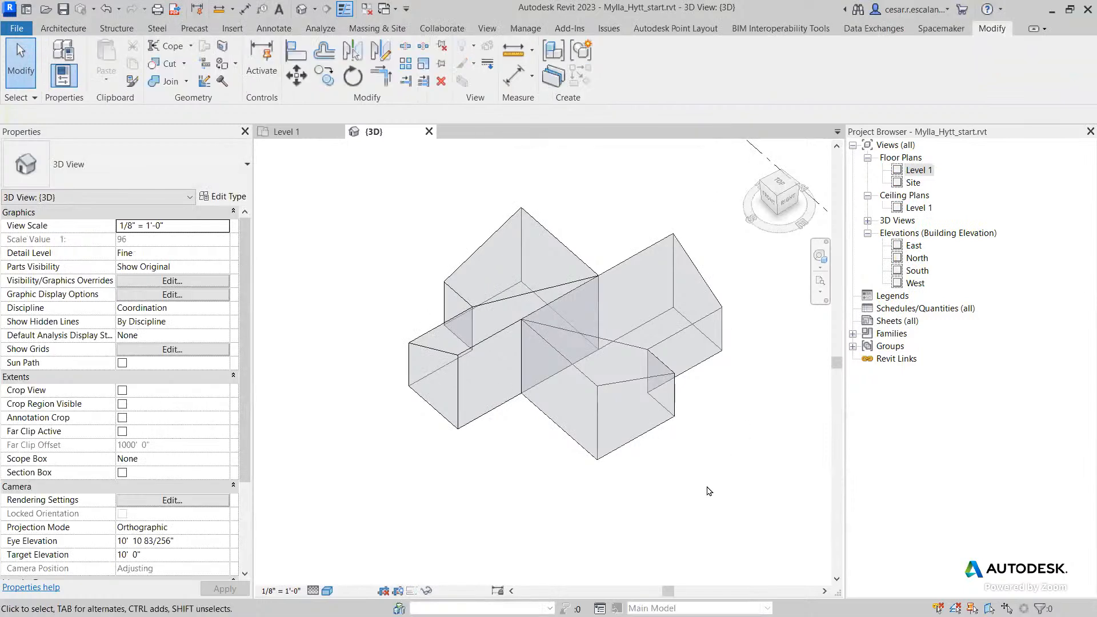
- Try mirroring a copy of Solid1 in the top view about an axis drawn along its shared edge with Solid2
mouse_move(600, 514)
shift+middle_down()
mouse_move(636, 435)
mouse_move(705, 440)
mouse_move(764, 498)
mouse_move(473, 457)
mouse_move(594, 488)
mouse_move(822, 431)
mouse_move(657, 456)
mouse_move(588, 500)
shift+middle_up()
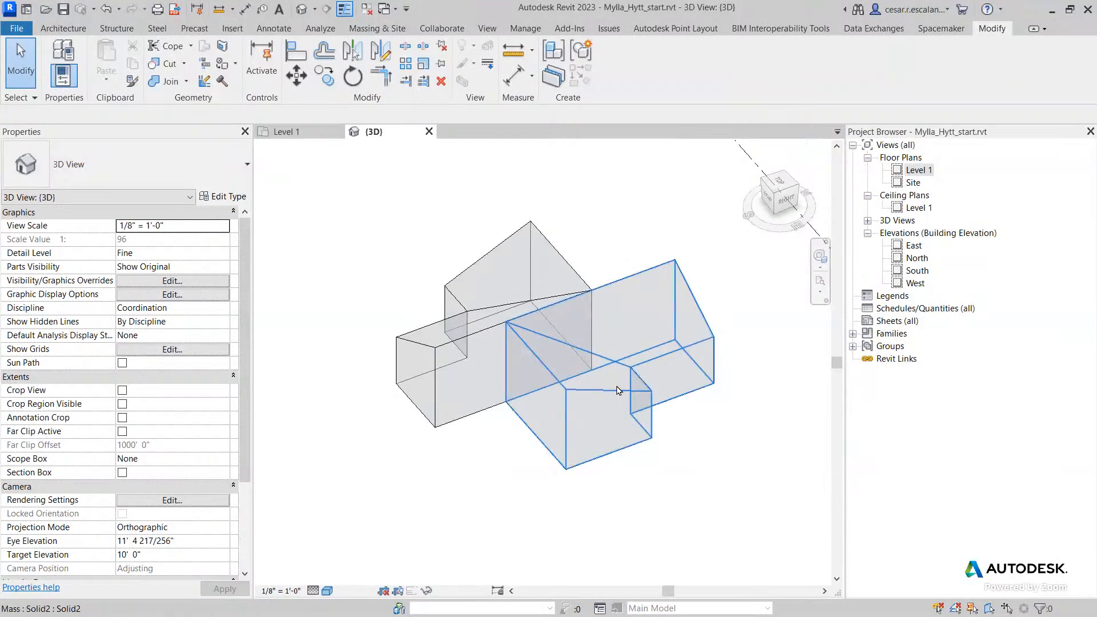
click(635, 418)
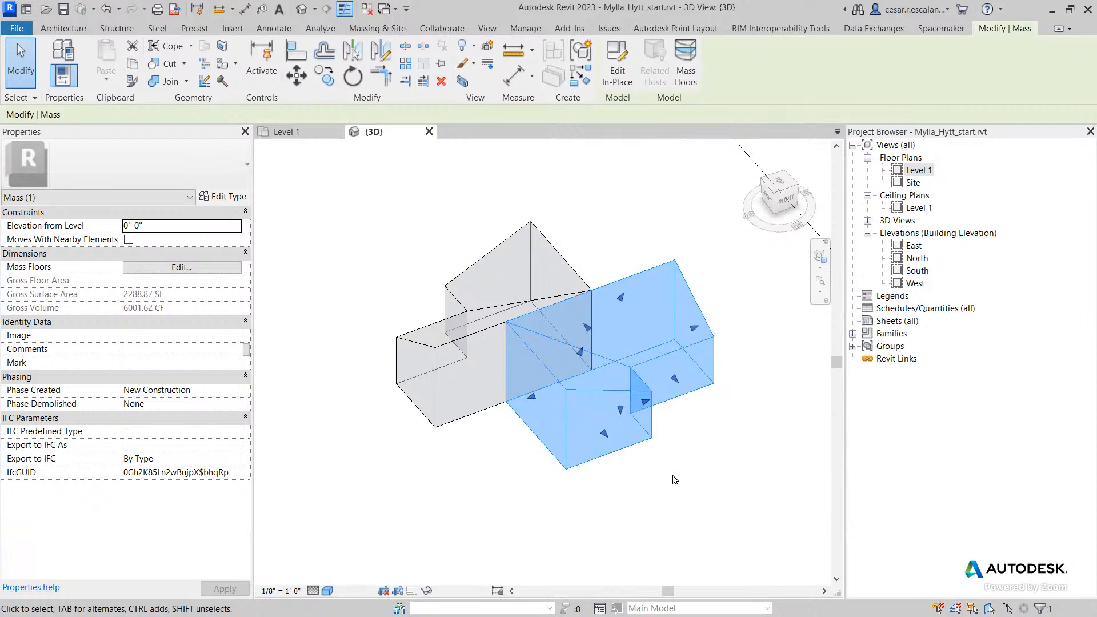
click(779, 183)
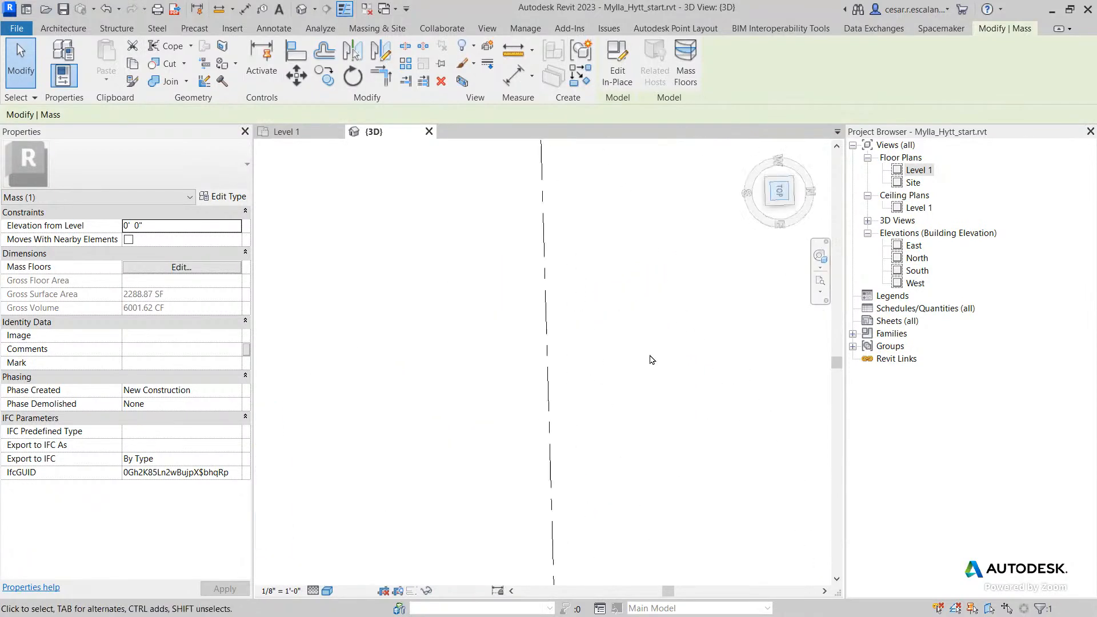
middle_drag(457, 413, 607, 445)
scroll(606, 445, down, 4)
click(612, 466)
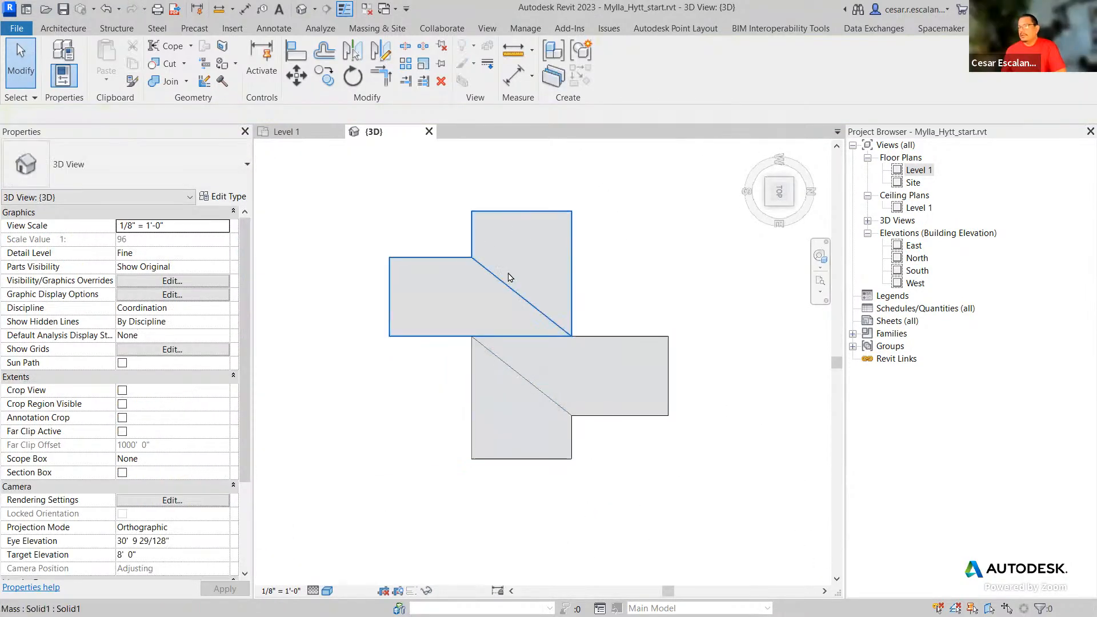
click(502, 288)
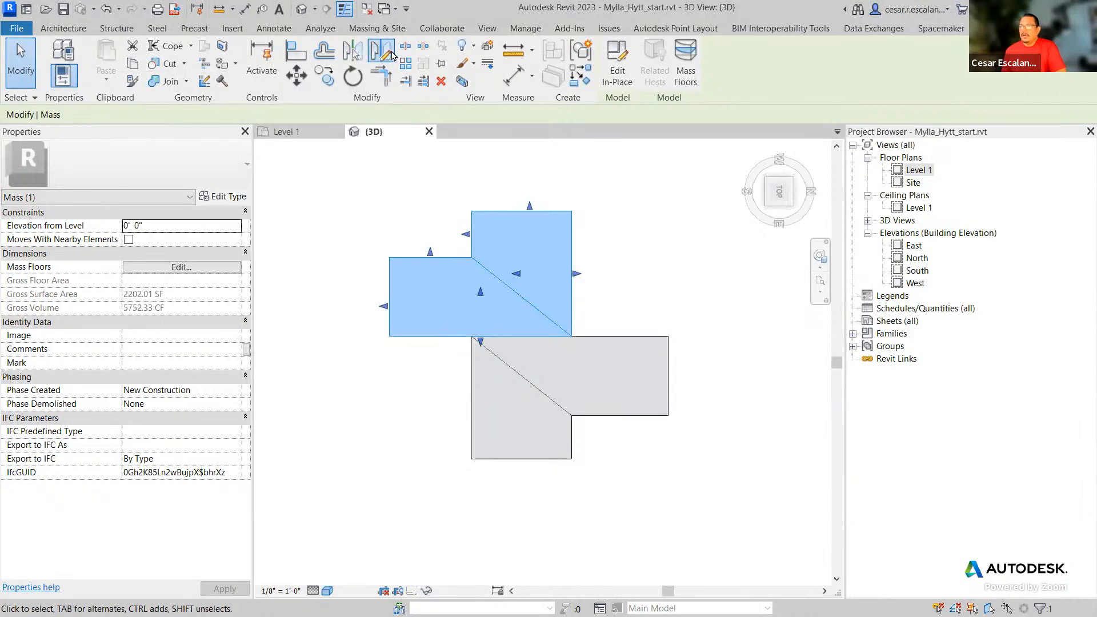
click(381, 51)
click(389, 336)
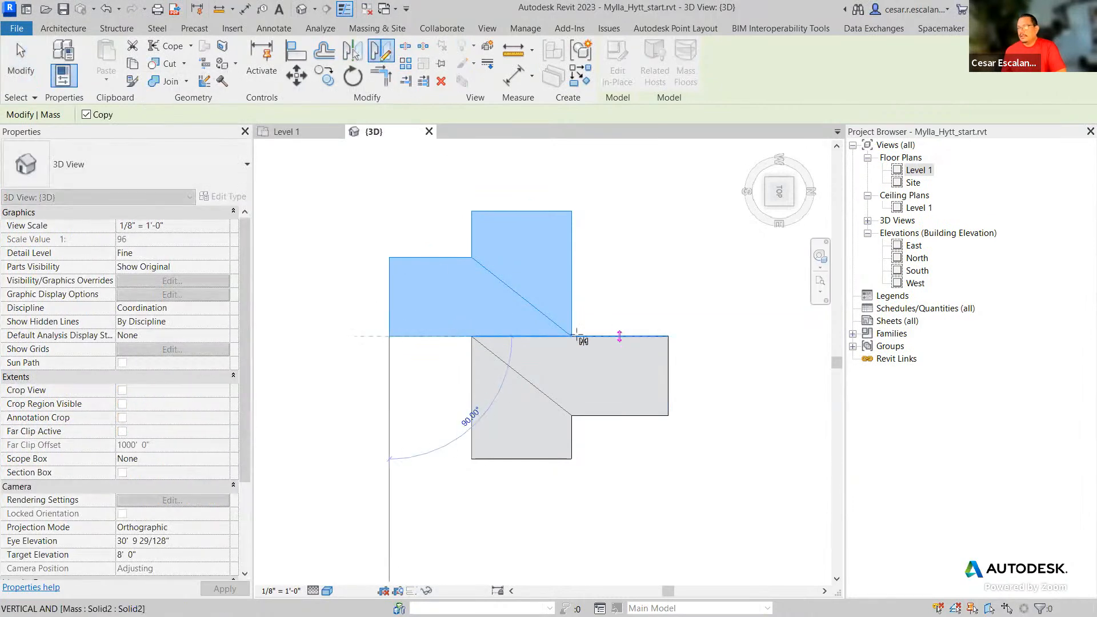
click(570, 336)
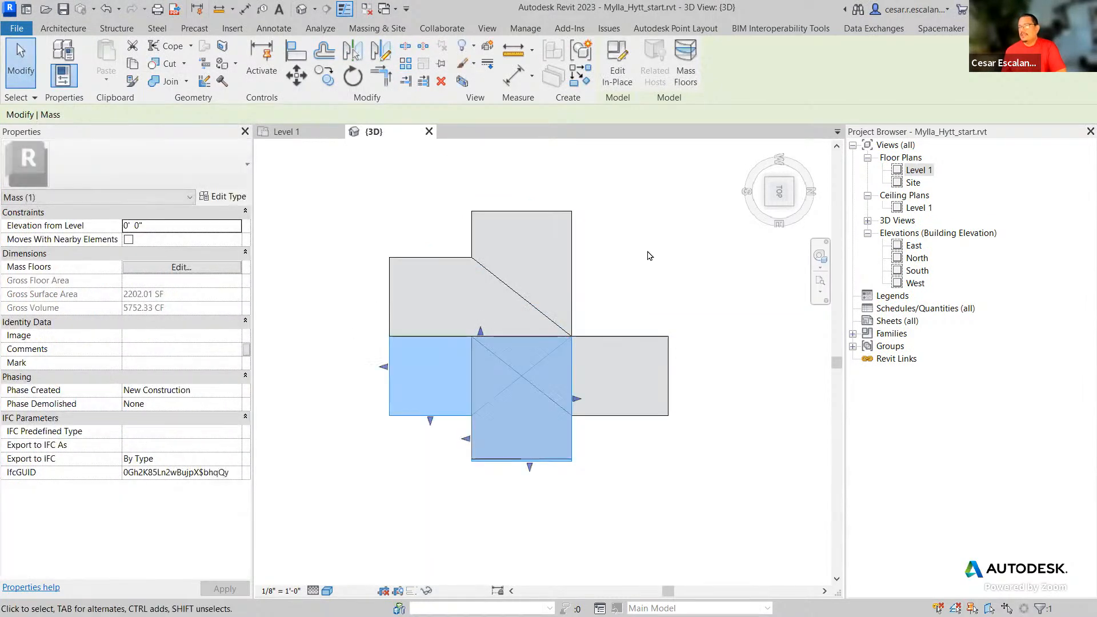
click(648, 253)
- Try aligning the mirrored mass to its neighbour, cancel the alignment and undo the mirrored copy
click(423, 411)
click(297, 51)
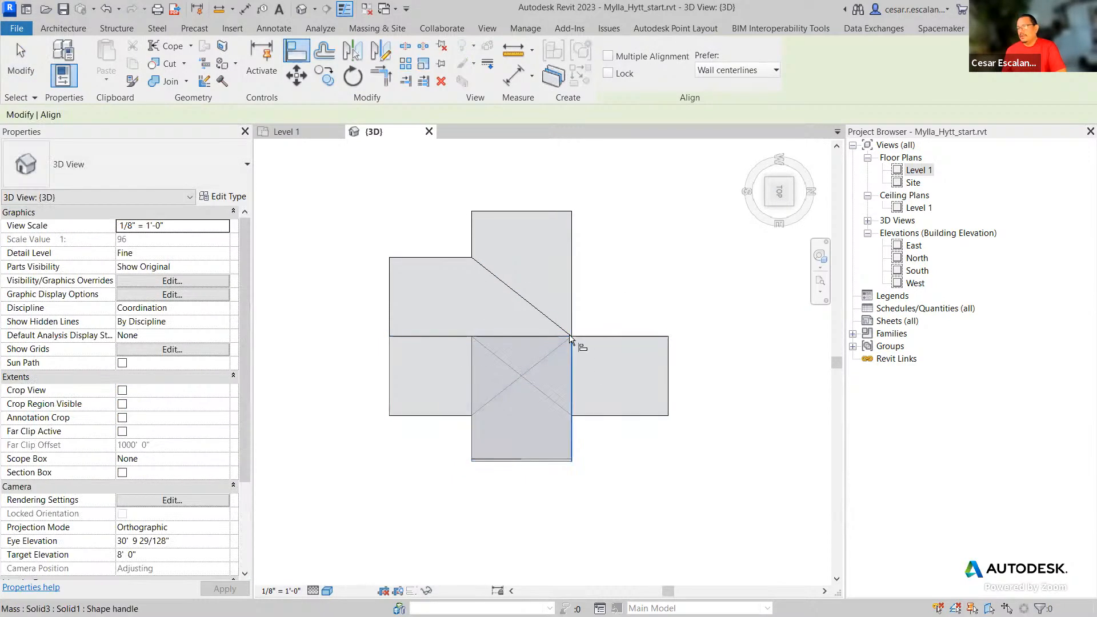
click(570, 354)
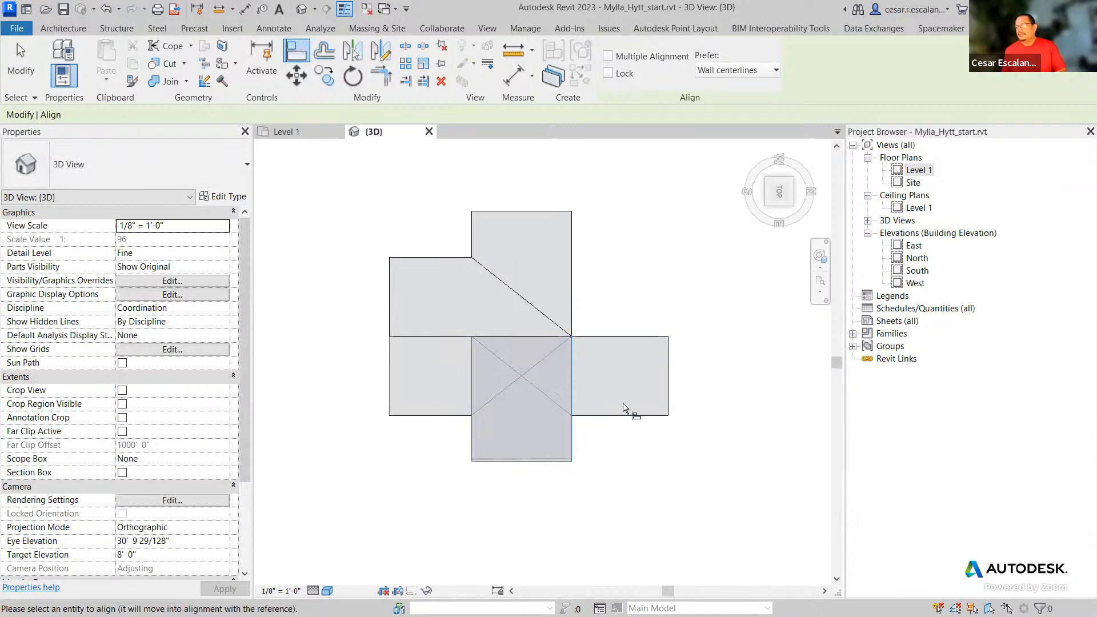
key(Escape)
key(Escape)
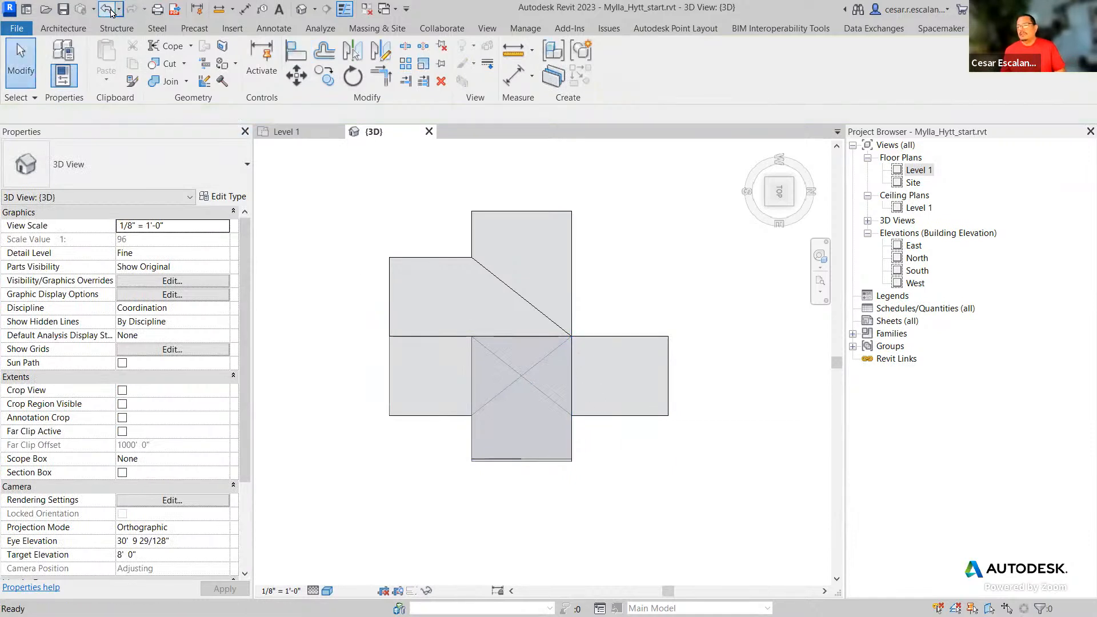
click(108, 10)
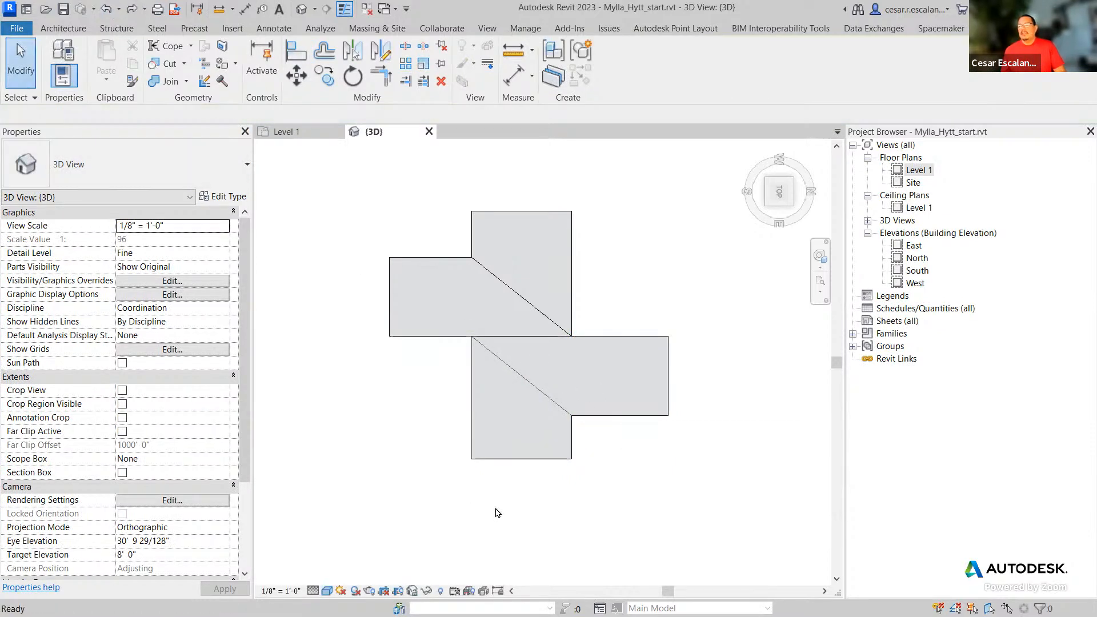
- Return to an angled 3D view of both masses and save the project
shift+middle_drag(498, 514, 696, 295)
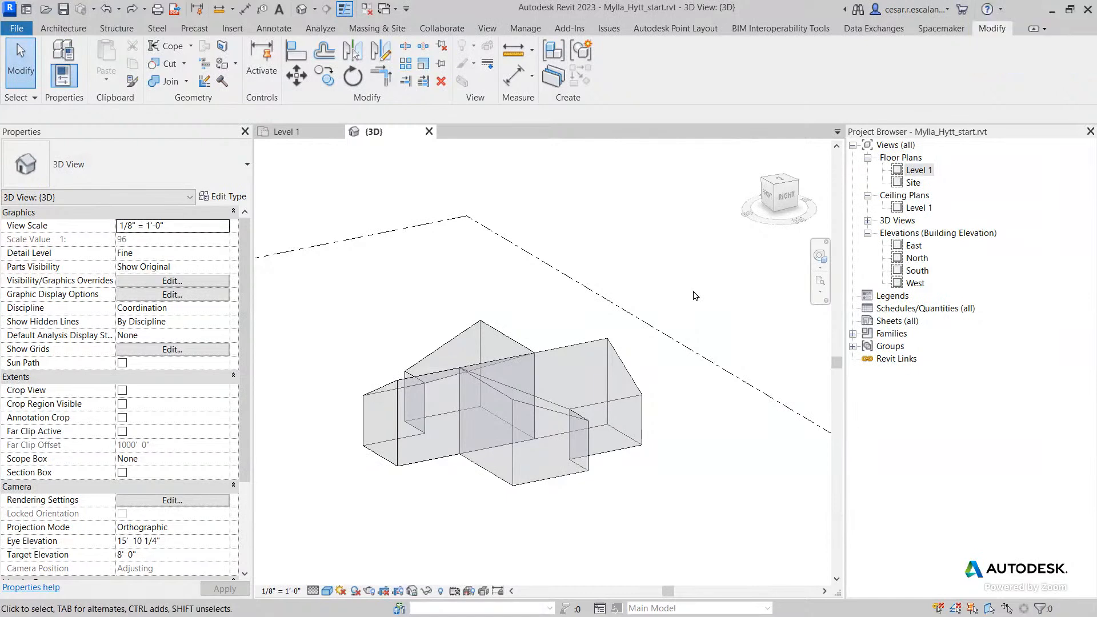
scroll(686, 426, down, 2)
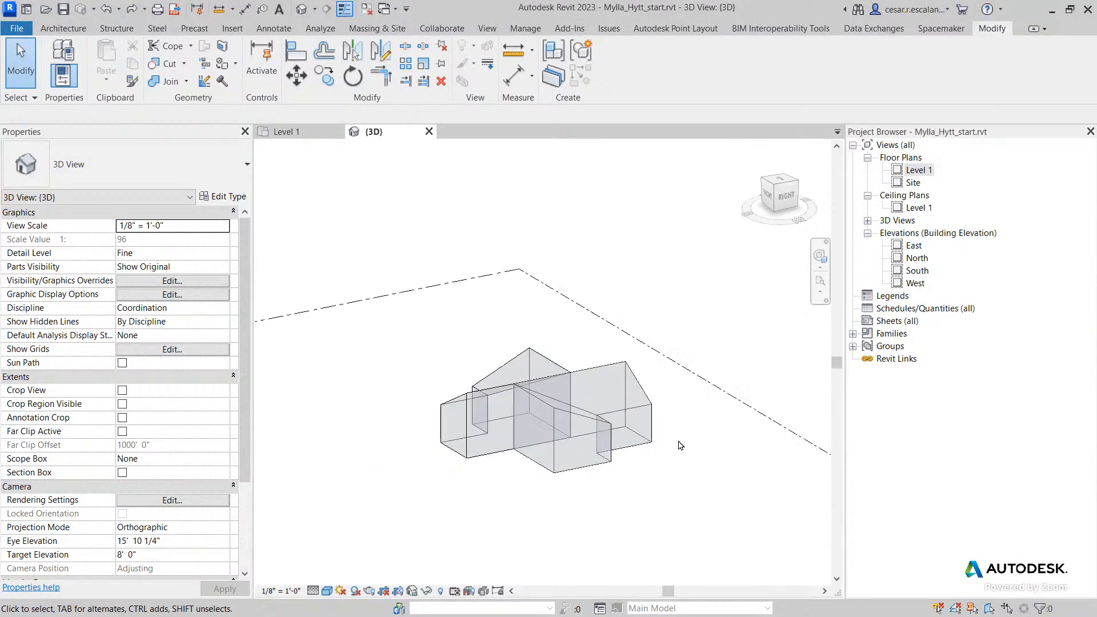
click(644, 448)
click(591, 489)
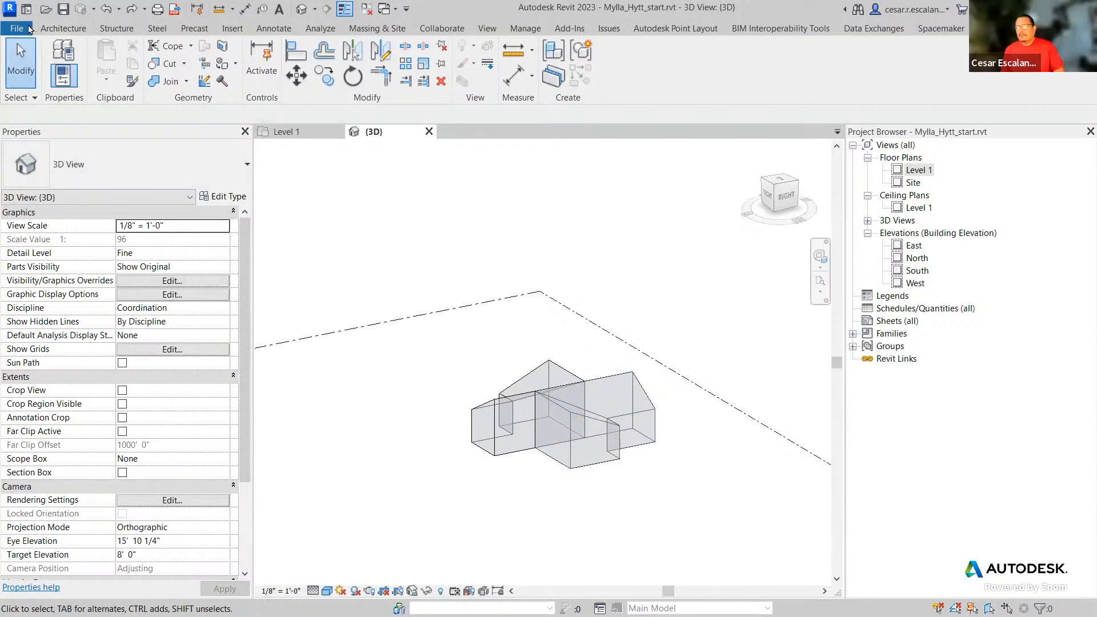
click(16, 28)
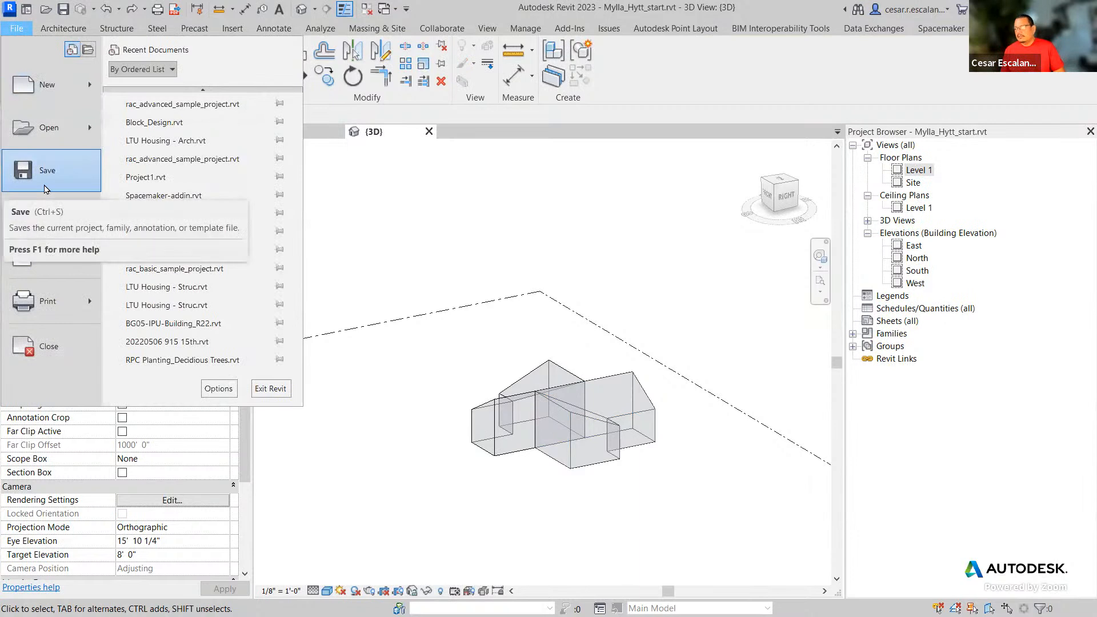
click(46, 189)
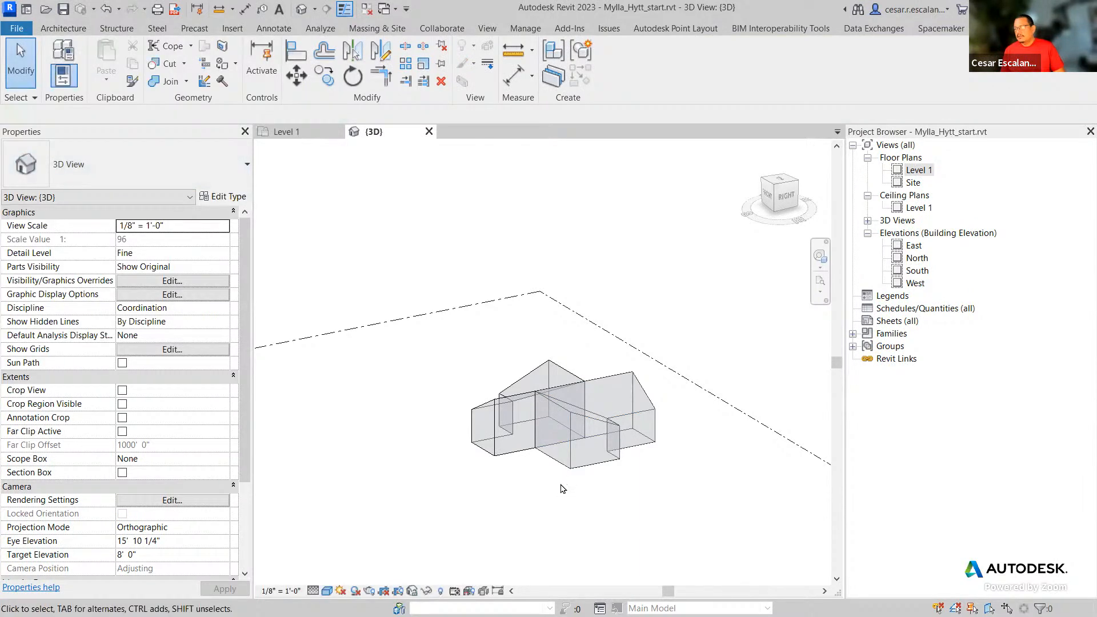
- Inspect the two cabin masses in 3D and select the Level 1 plane to check its extents around them
scroll(563, 489, down, 2)
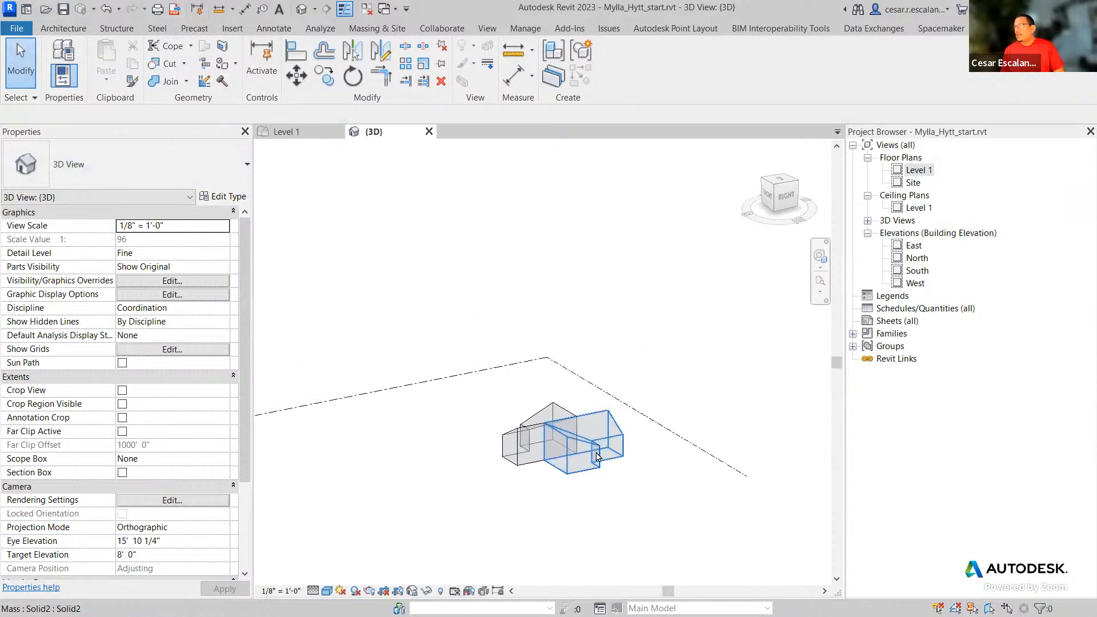
shift+middle_drag(639, 451, 695, 467)
scroll(695, 468, down, 4)
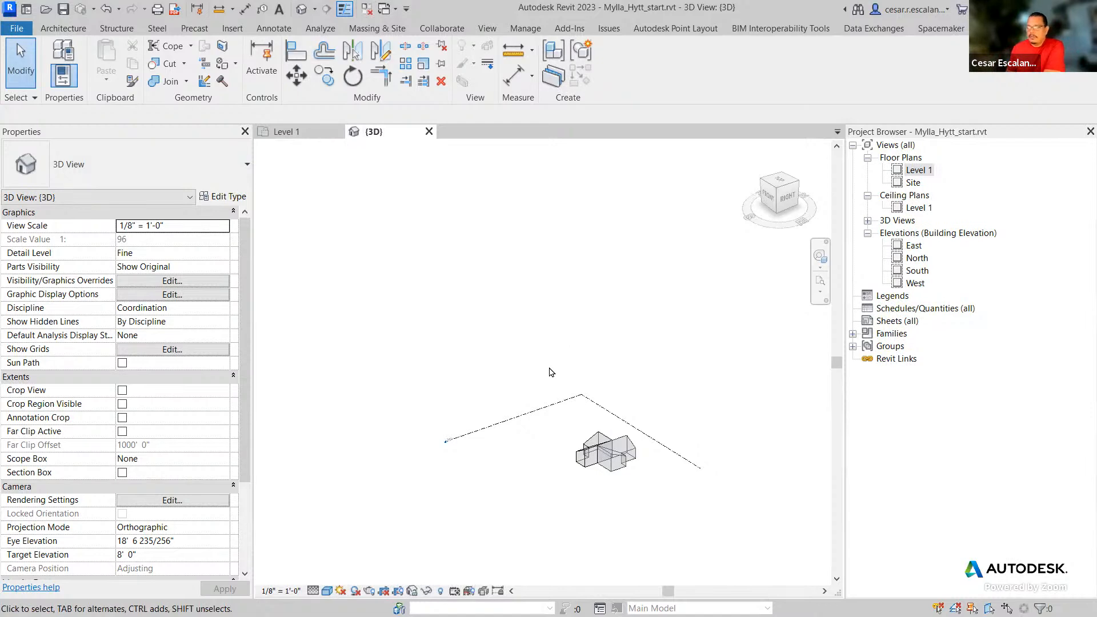
scroll(414, 445, up, 5)
scroll(451, 431, up, 4)
scroll(460, 423, down, 6)
middle_drag(603, 425, 517, 382)
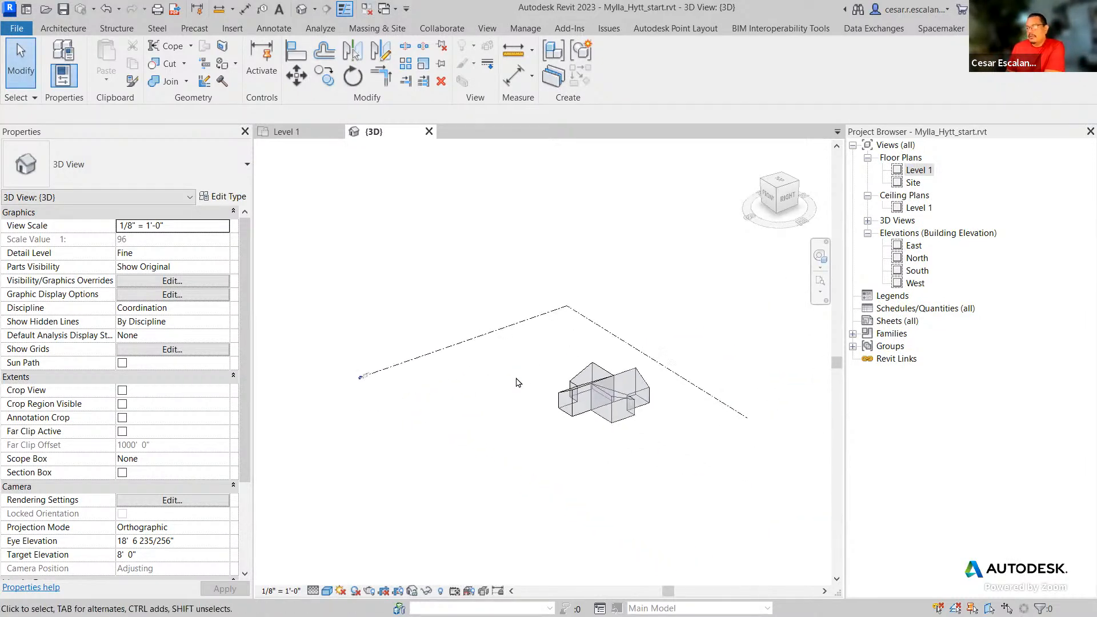
click(516, 331)
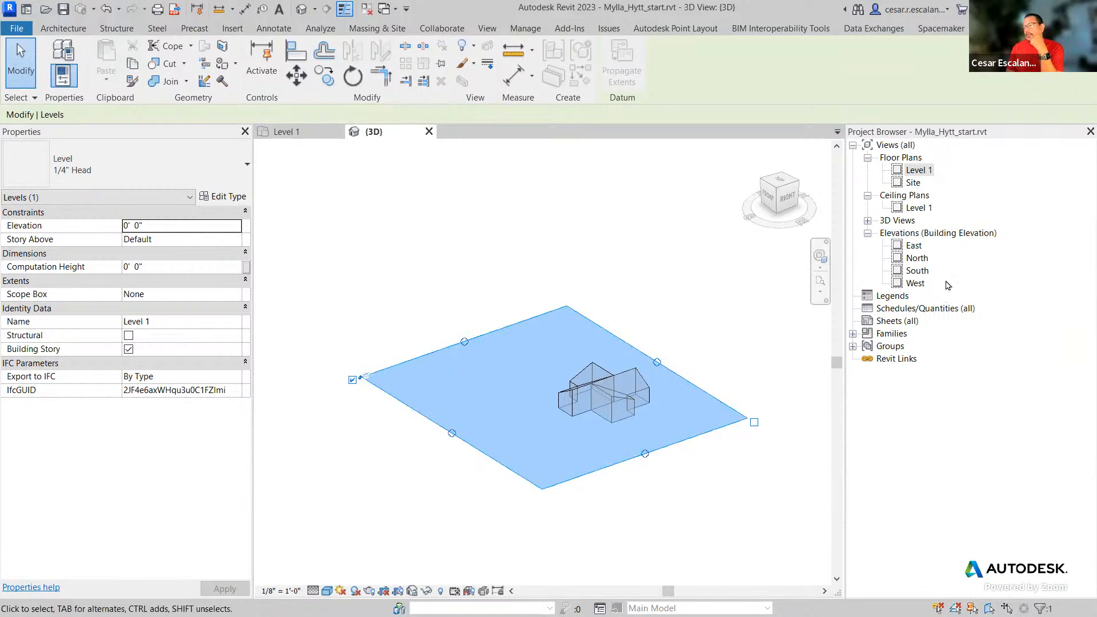
- Open the East elevation and tile it with the 3D and Level 1 views, framing the masses in each
double_click(914, 245)
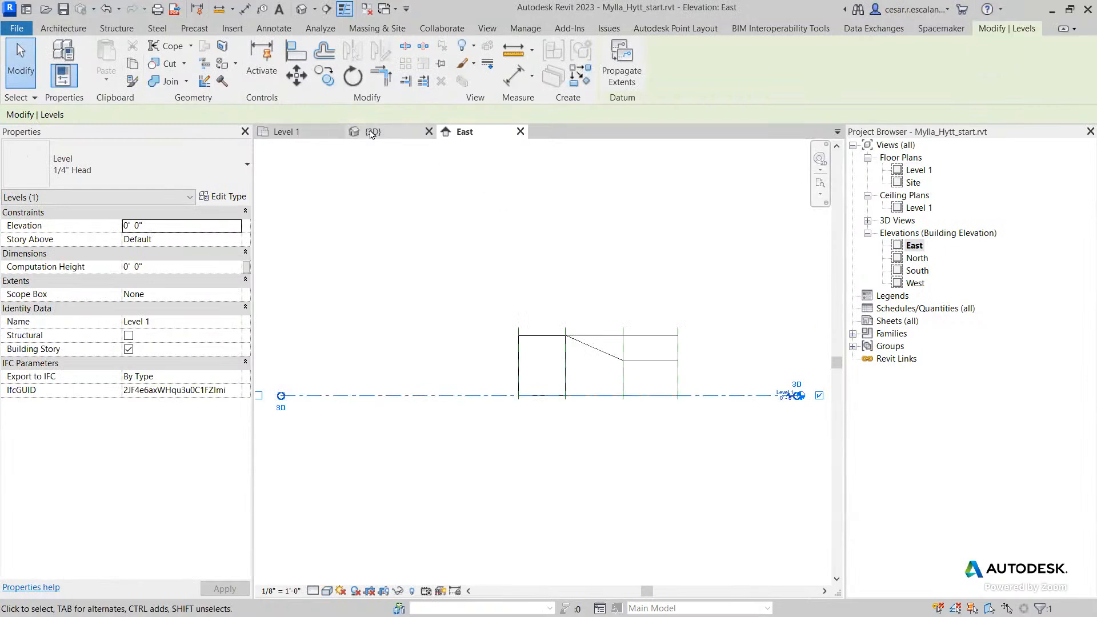
click(435, 255)
key(w)
key(t)
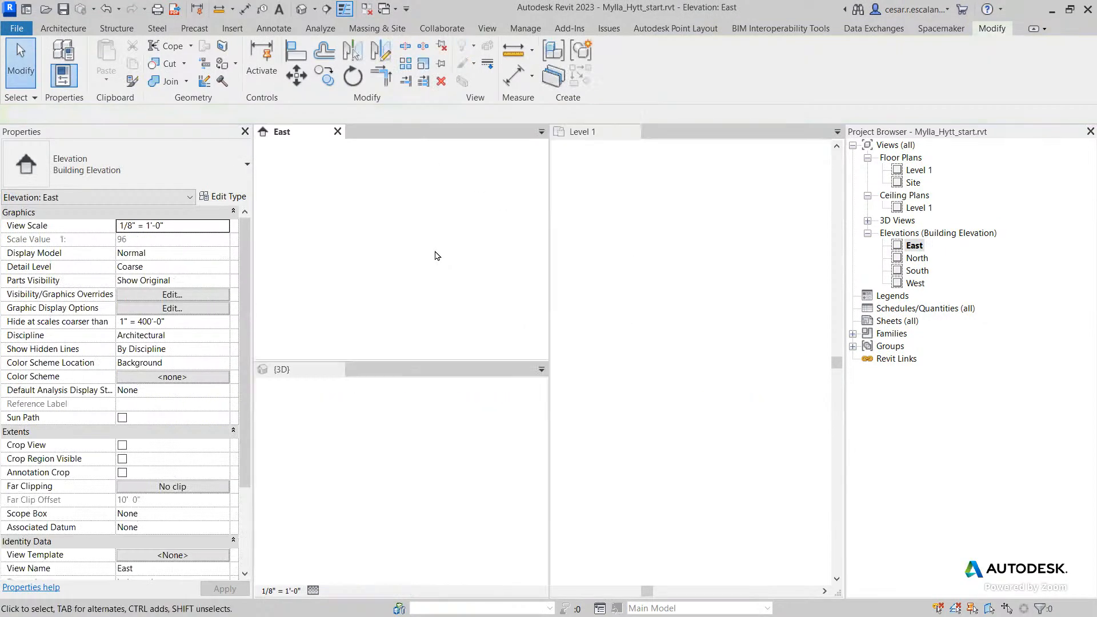
scroll(619, 336, down, 2)
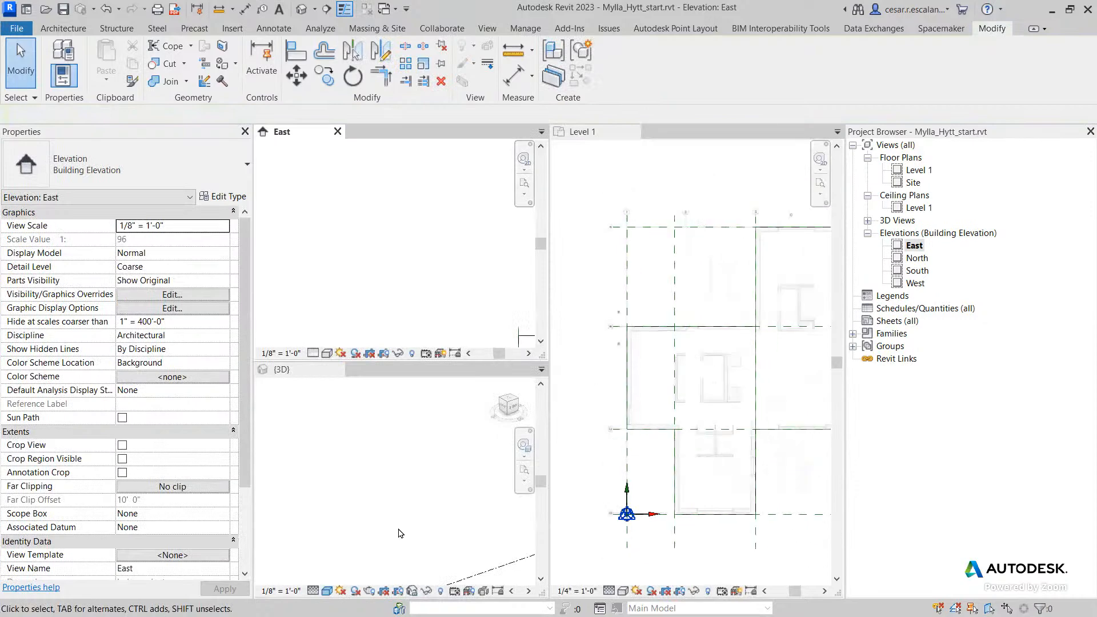
click(420, 501)
middle_drag(382, 488, 292, 415)
scroll(380, 290, down, 3)
click(380, 289)
scroll(334, 229, down, 3)
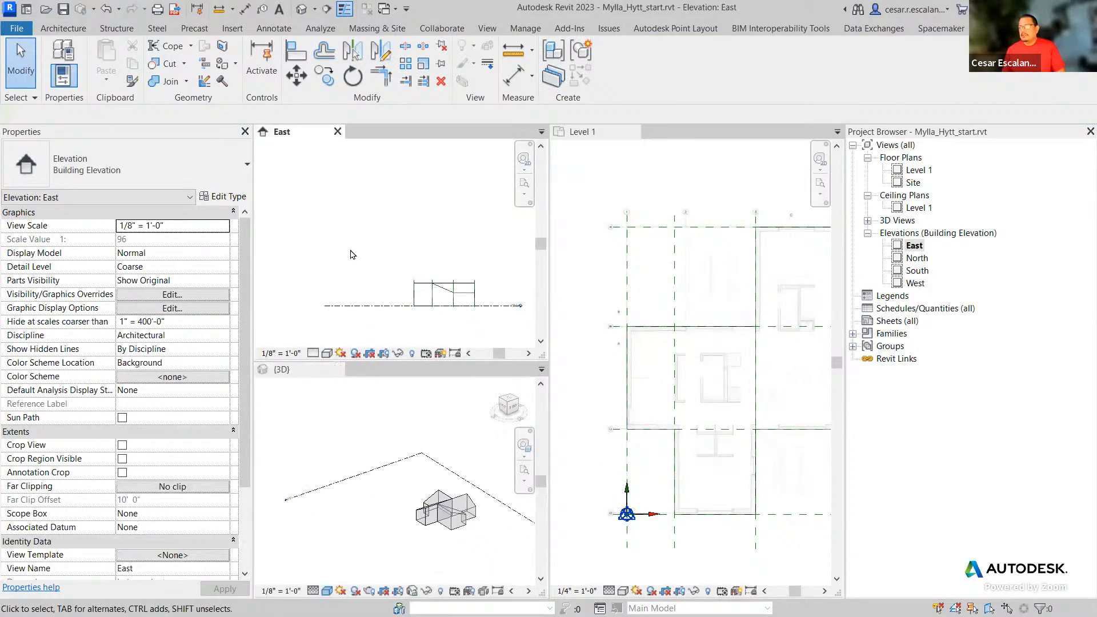
- Select Level 1 in the East elevation and inspect its level head up close
scroll(470, 324, up, 4)
middle_drag(485, 328, 368, 309)
scroll(394, 305, up, 2)
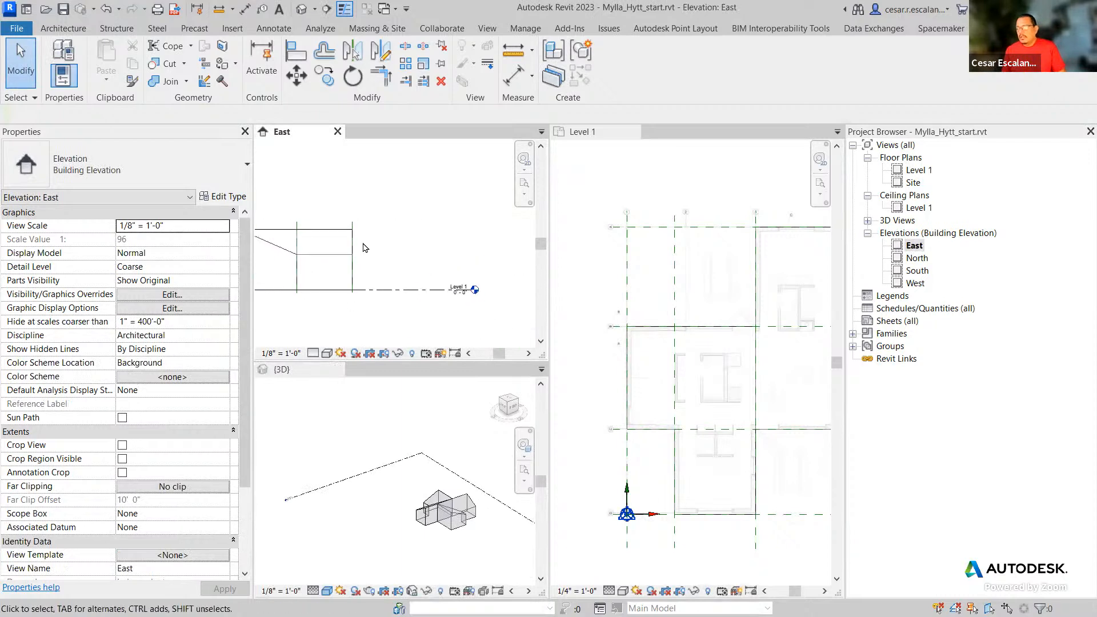
click(446, 293)
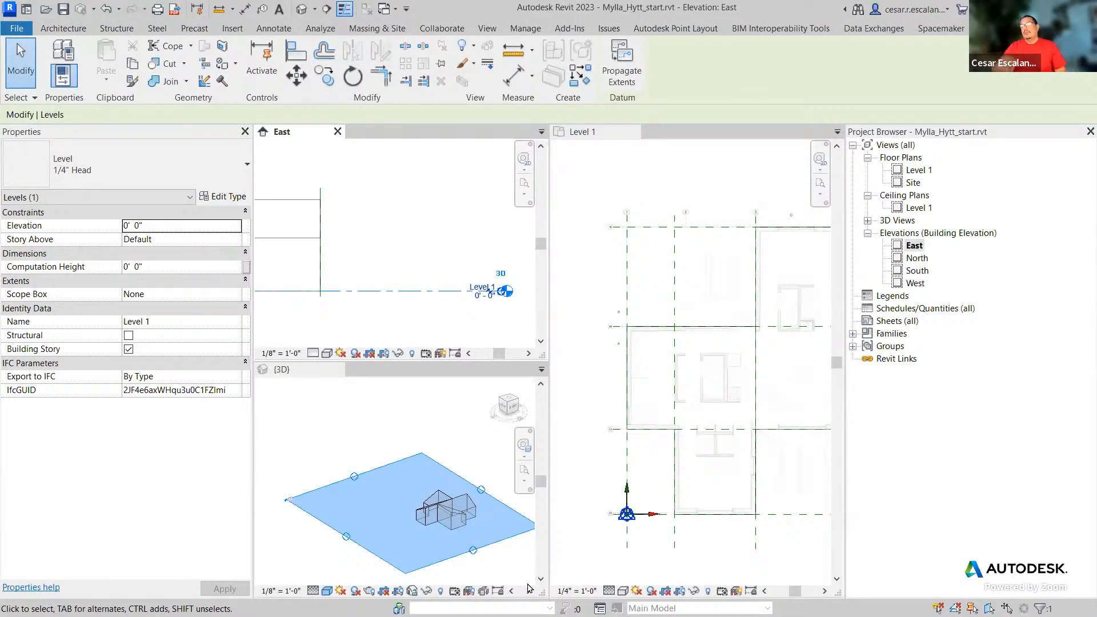
middle_drag(391, 319, 265, 300)
scroll(335, 286, up, 2)
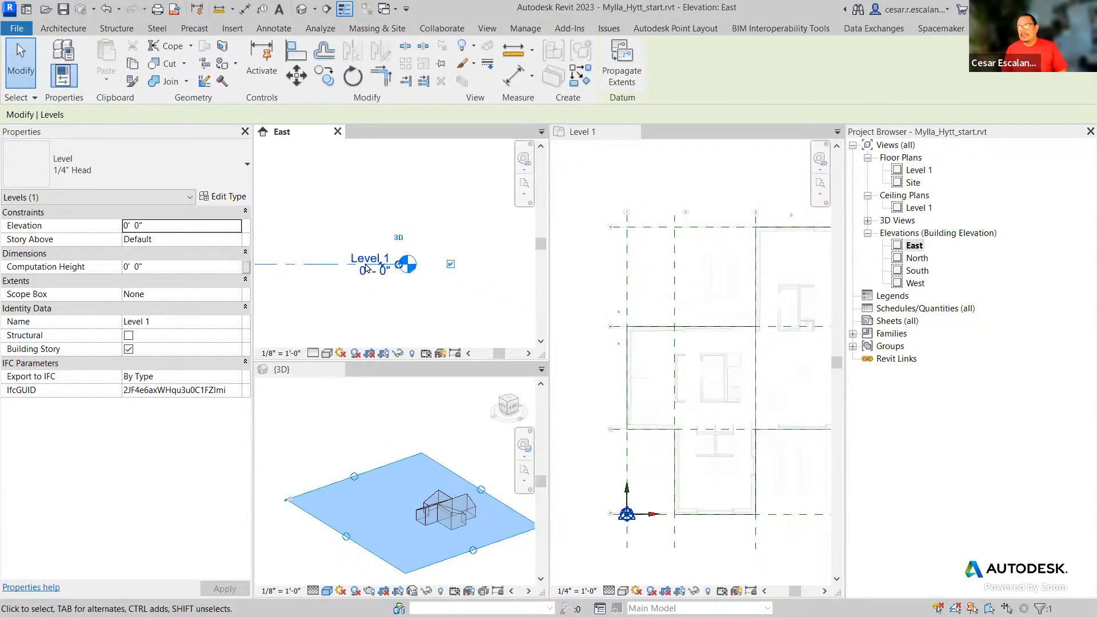
click(400, 298)
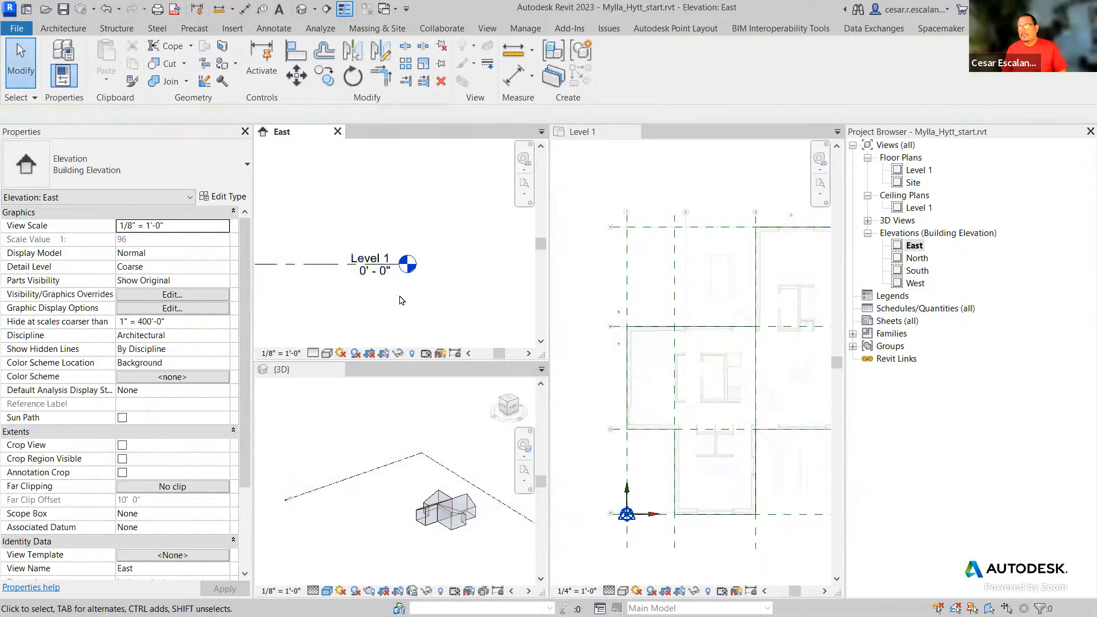
- Try stretching one edge of the Level 1 extents outward in 3D and pulling it back, checking the level line in the East elevation
click(466, 484)
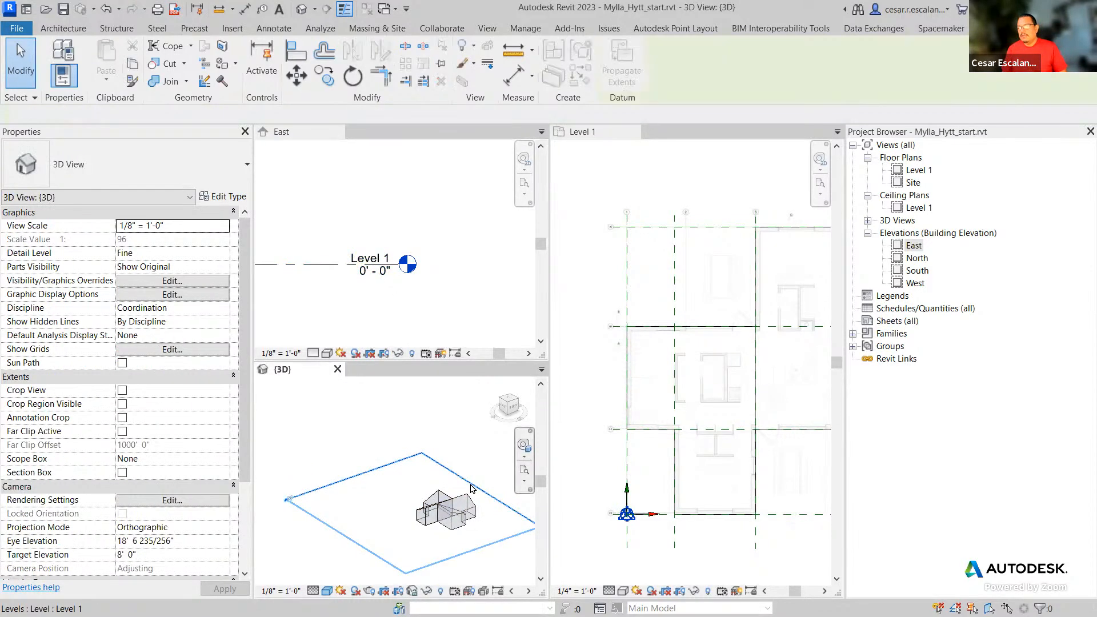
middle_drag(484, 494, 409, 458)
scroll(446, 473, down, 1)
scroll(445, 473, down, 1)
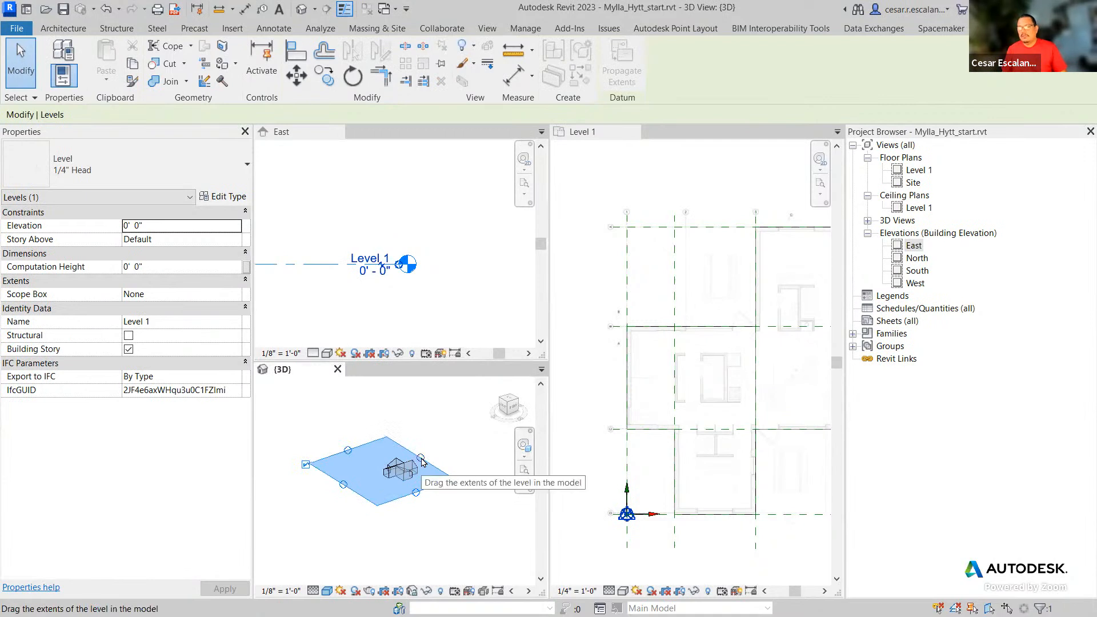
scroll(422, 462, up, 1)
drag(421, 461, 463, 442)
middle_drag(461, 299, 342, 316)
click(463, 444)
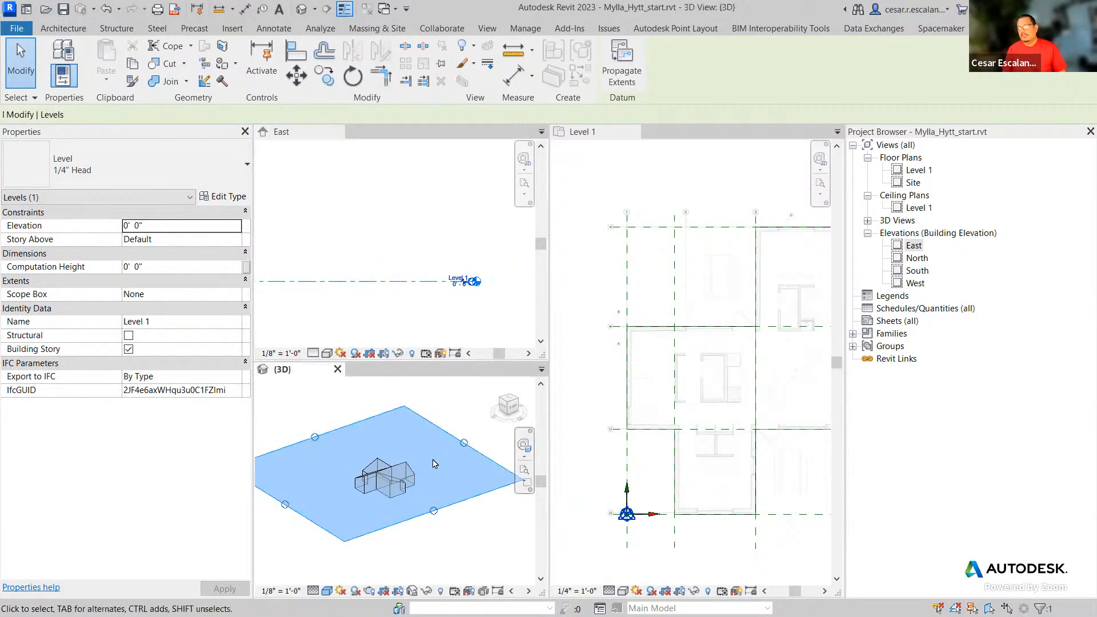
drag(465, 445, 430, 454)
middle_drag(441, 473, 490, 464)
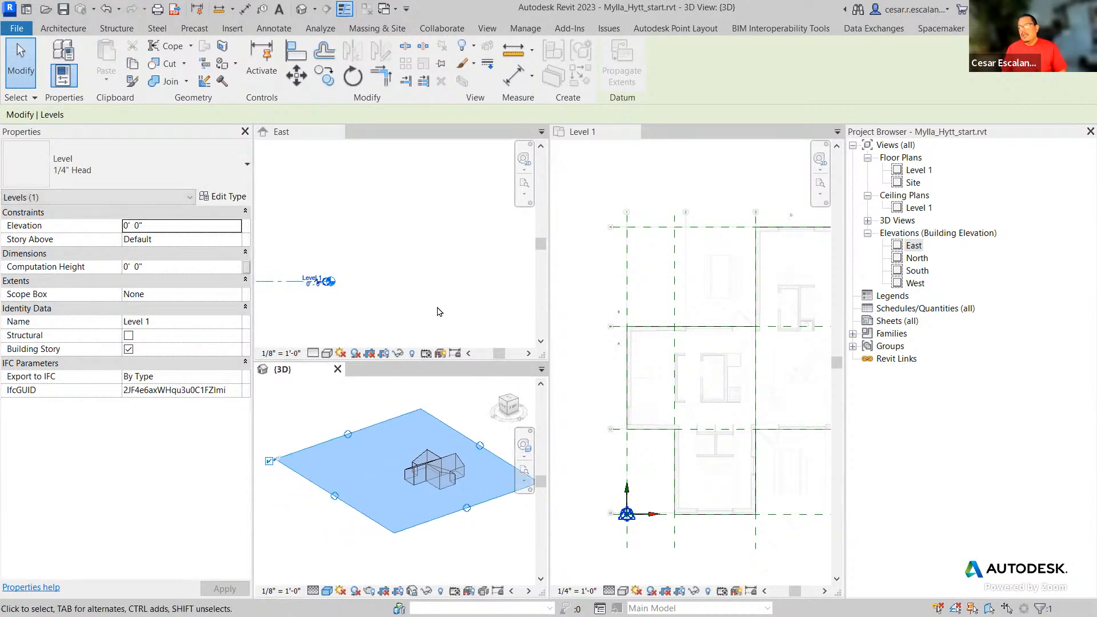
click(455, 304)
mouse_move(456, 304)
middle_down()
mouse_move(438, 311)
mouse_move(457, 294)
mouse_move(464, 313)
mouse_move(472, 305)
middle_up()
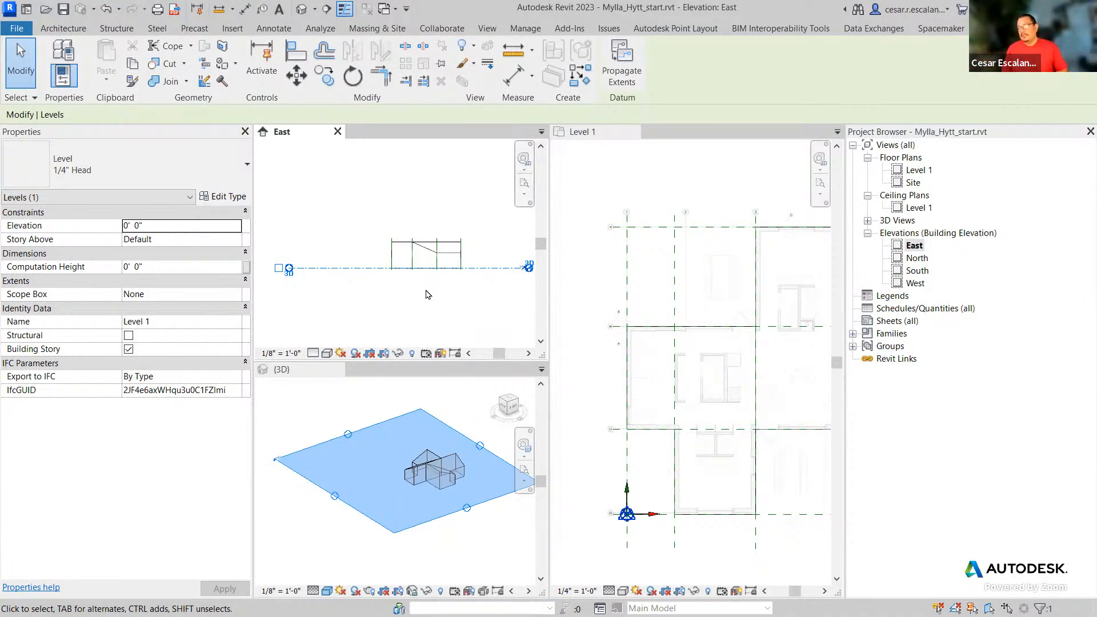
- Pull the edges of the Level 1 extents inward in the 3D view so the plane fits more closely around the cabin masses
click(336, 500)
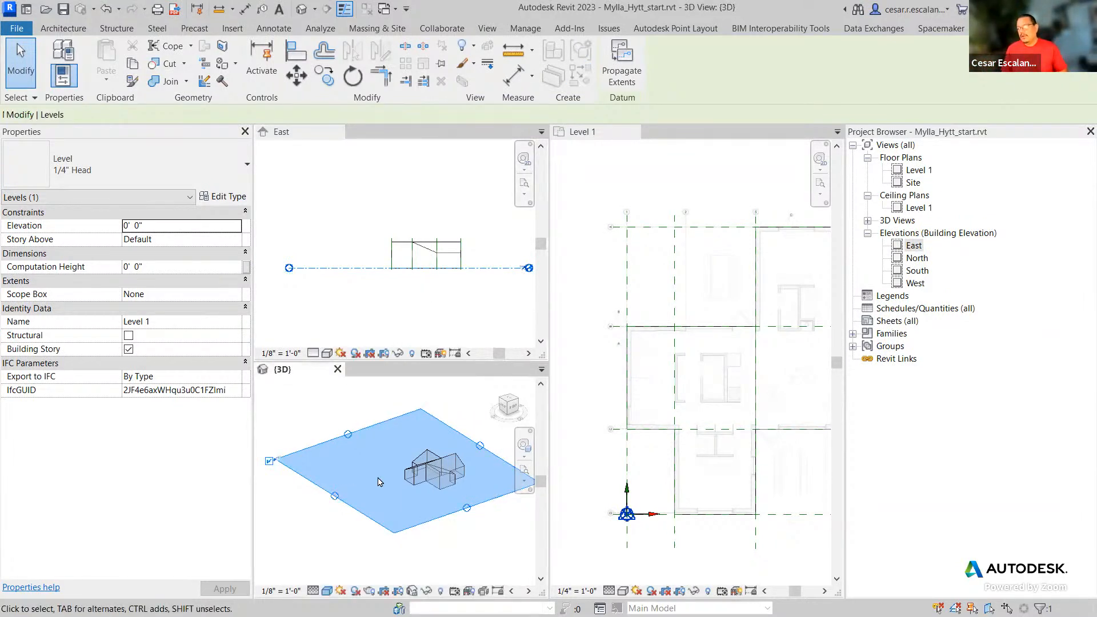
drag(336, 500, 383, 483)
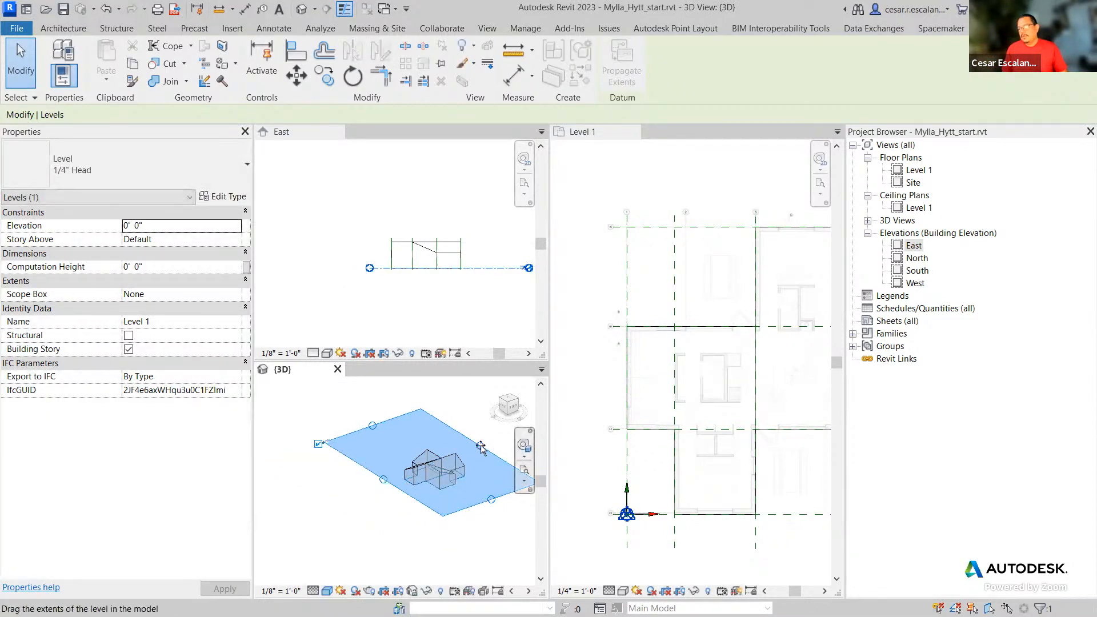
drag(469, 452, 469, 451)
middle_drag(448, 519, 402, 520)
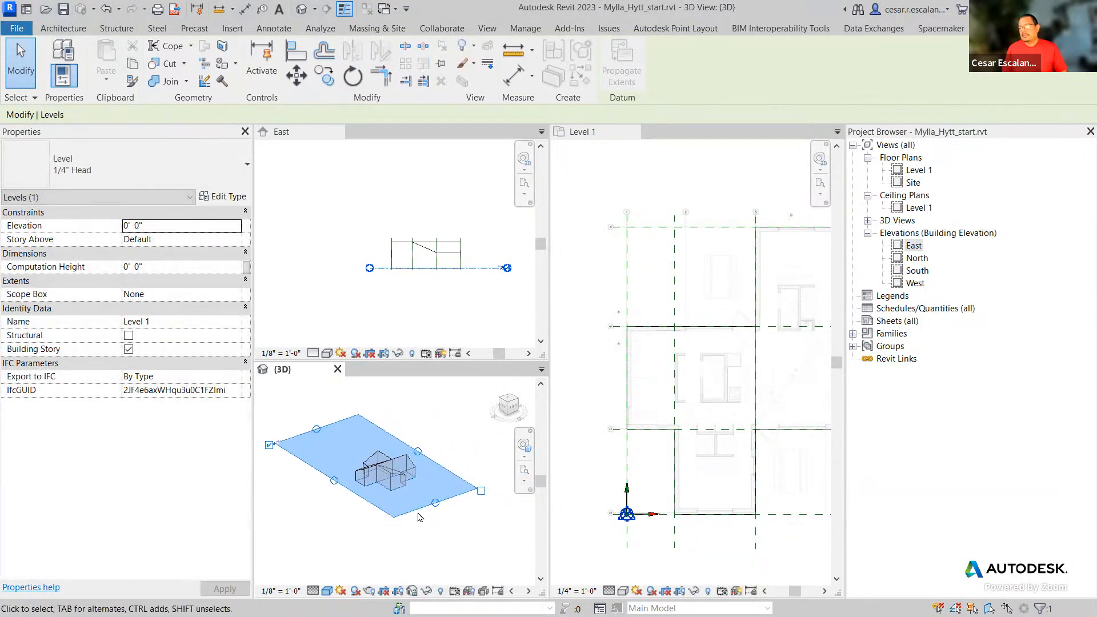
scroll(424, 508, up, 1)
drag(440, 505, 422, 491)
drag(284, 404, 333, 438)
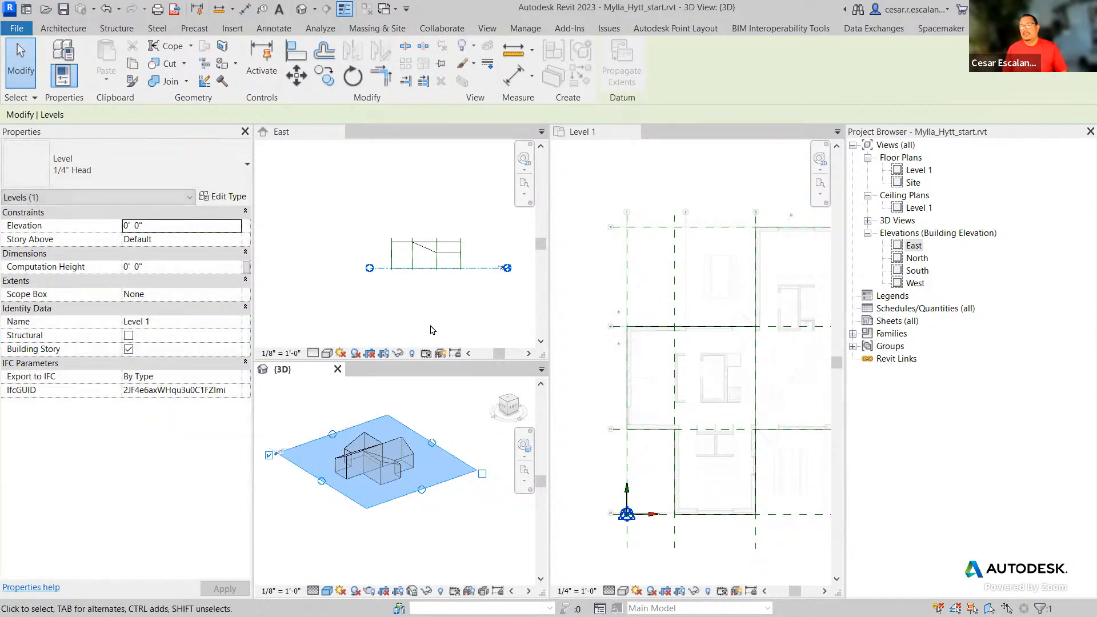
- Tighten two opposite edges of the Level 1 extents further around the masses in 3D and check the level line in the East elevation
click(460, 311)
scroll(420, 299, up, 3)
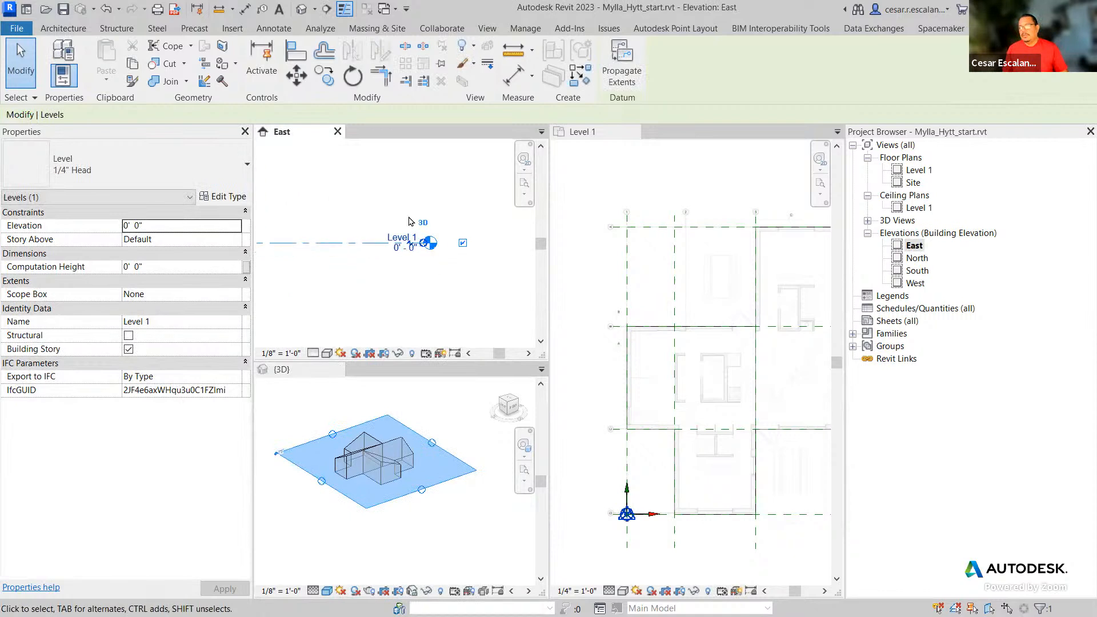
click(423, 498)
drag(426, 448, 329, 482)
key(Escape)
scroll(421, 301, down, 3)
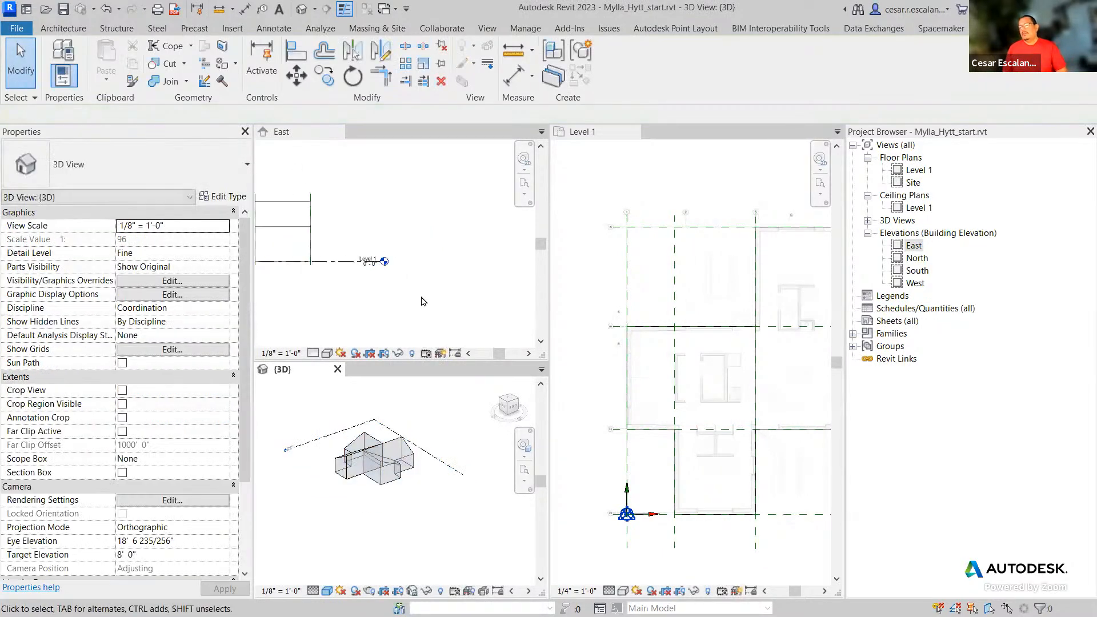
click(421, 301)
scroll(451, 308, down, 2)
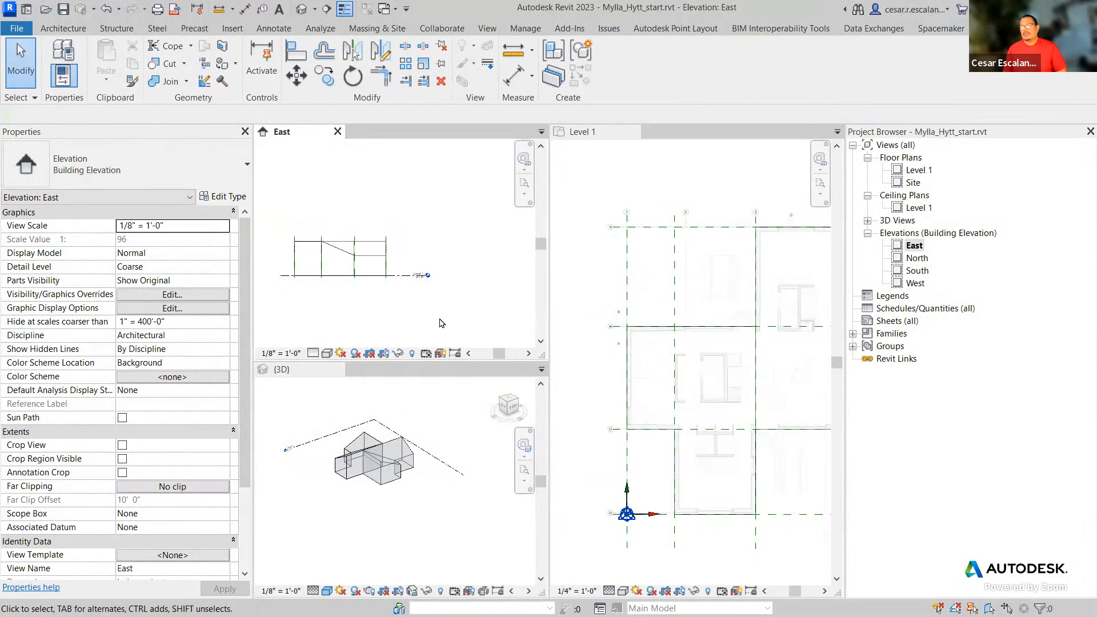
- Select Level 1 in 3D and examine how its 3D extent grip in the East elevation corresponds to the plane's edge
click(457, 473)
click(457, 473)
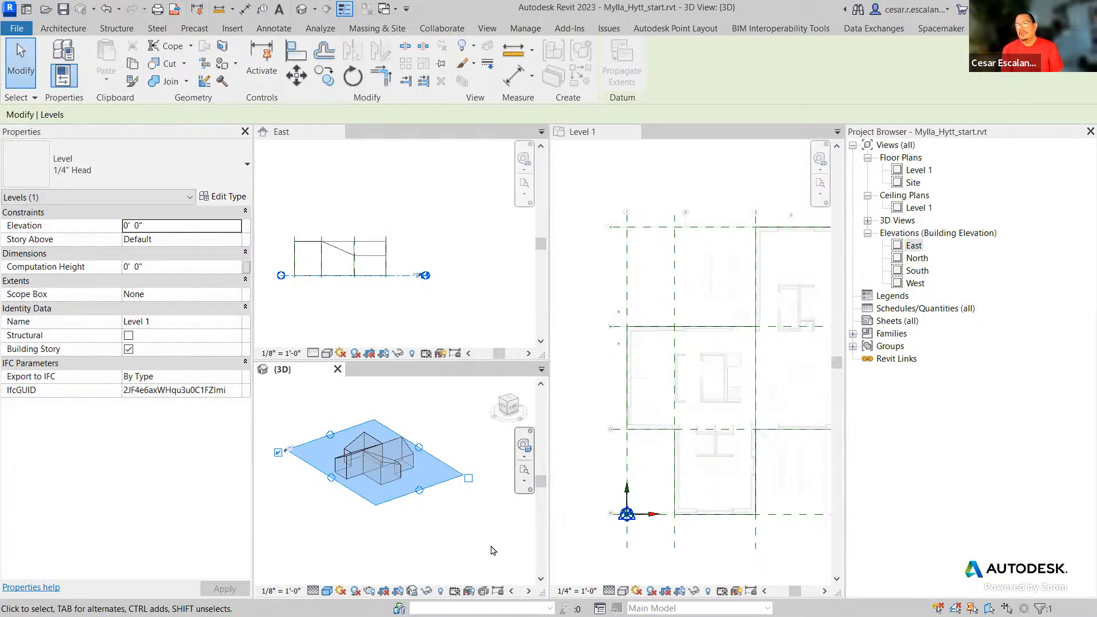
scroll(344, 308, up, 3)
middle_drag(354, 299, 484, 308)
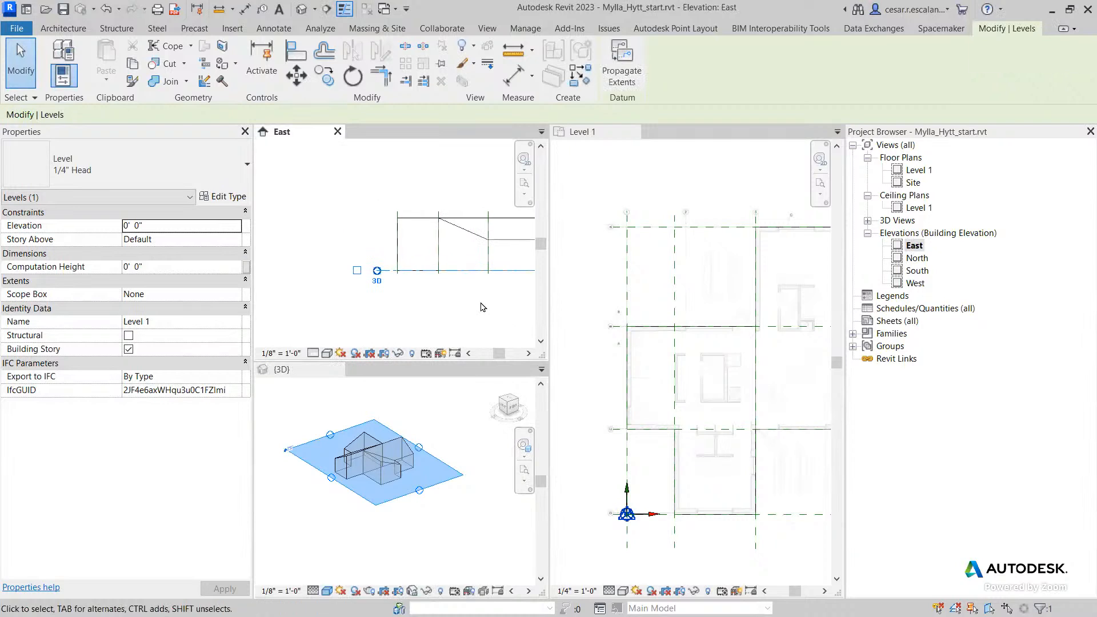
scroll(388, 285, up, 1)
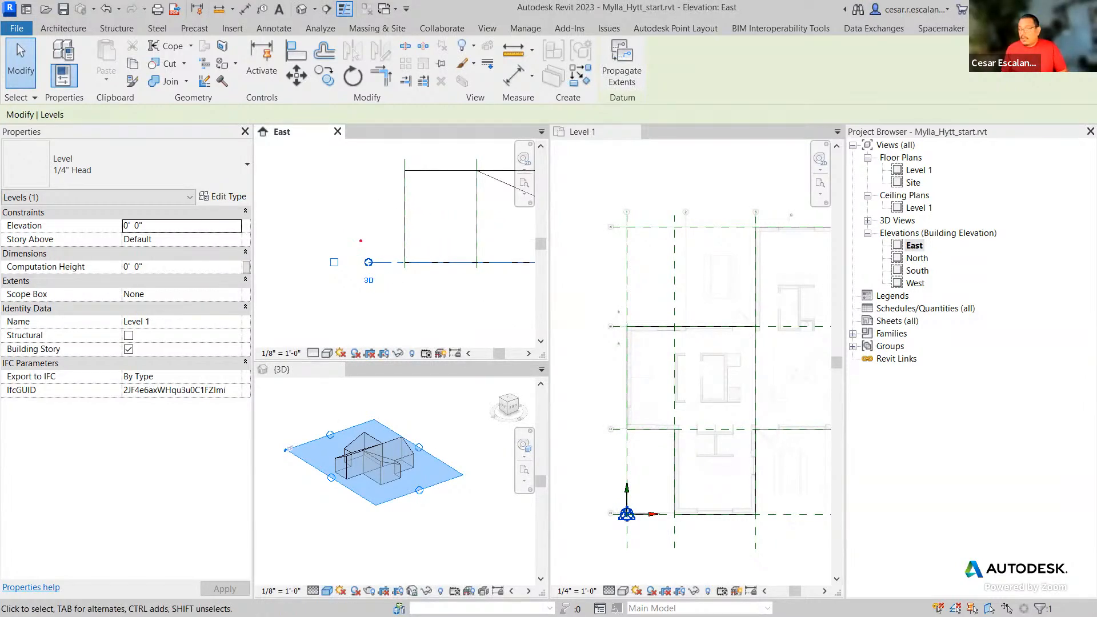
mouse_move(349, 253)
mouse_down()
mouse_move(402, 268)
mouse_move(352, 243)
mouse_up()
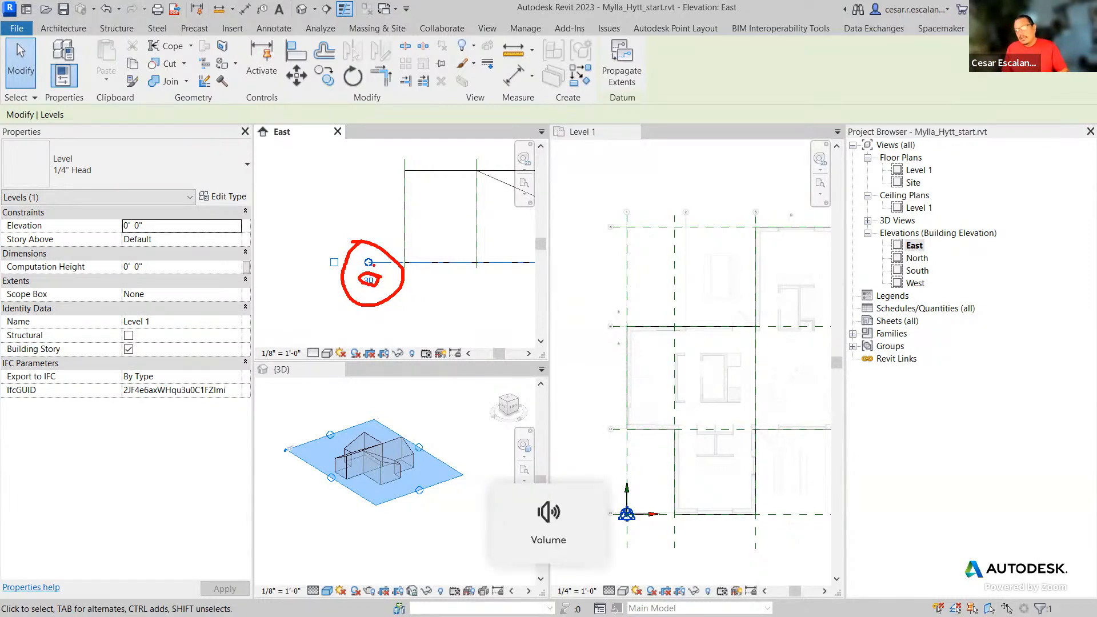
mouse_move(364, 263)
mouse_down()
mouse_move(302, 324)
mouse_move(328, 415)
mouse_up()
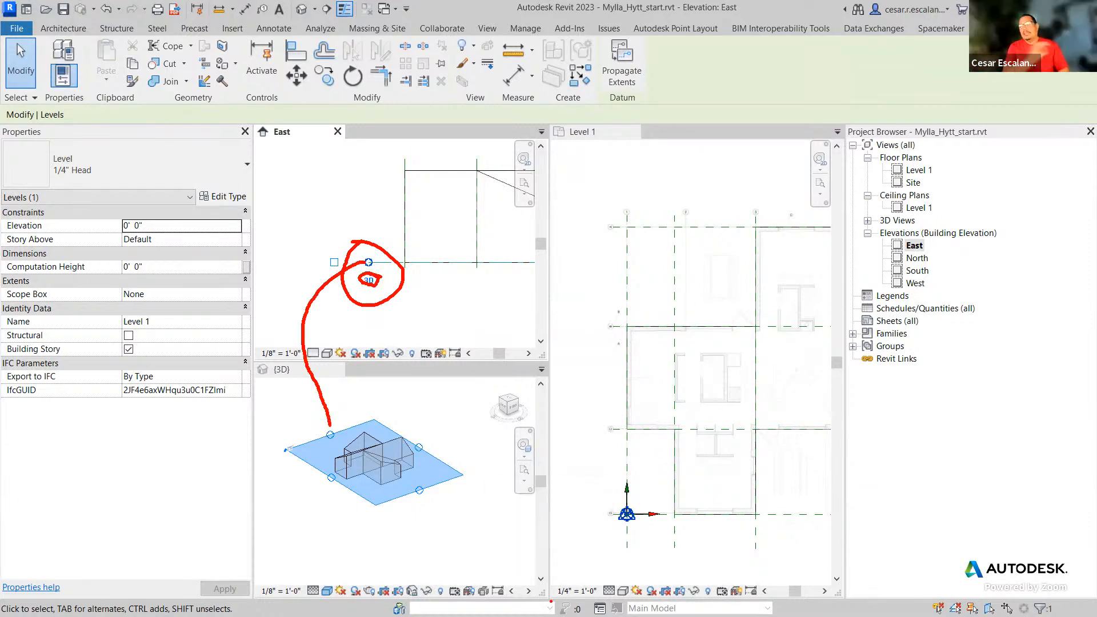
key(Escape)
key(Escape)
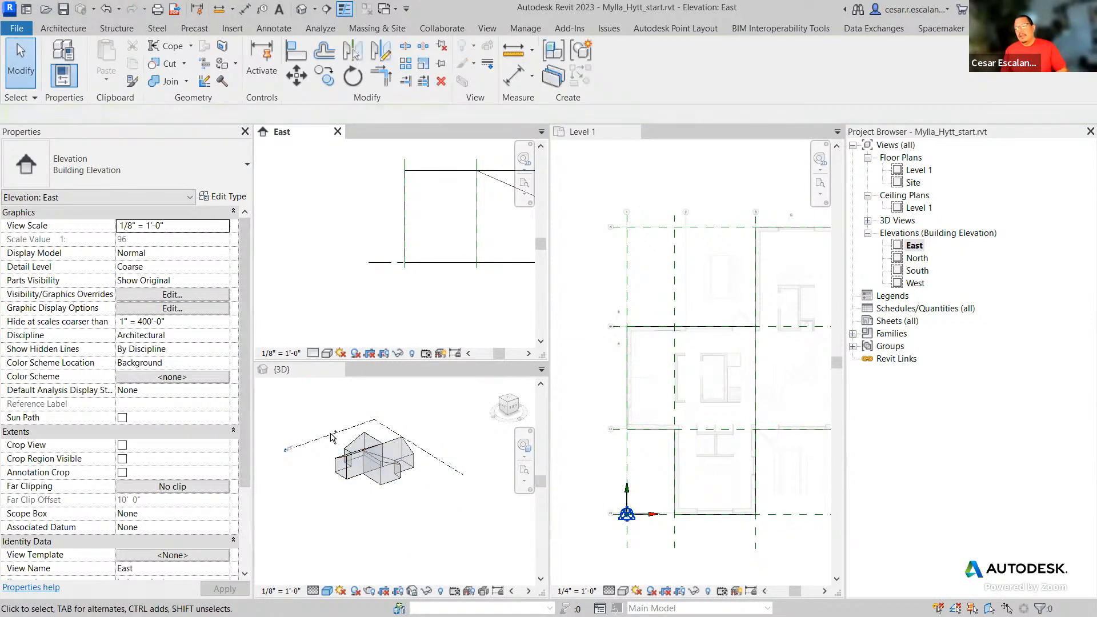
- Nudge two adjacent edges of the Level 1 extents slightly inward in the 3D view and clear the selection
click(334, 439)
click(332, 434)
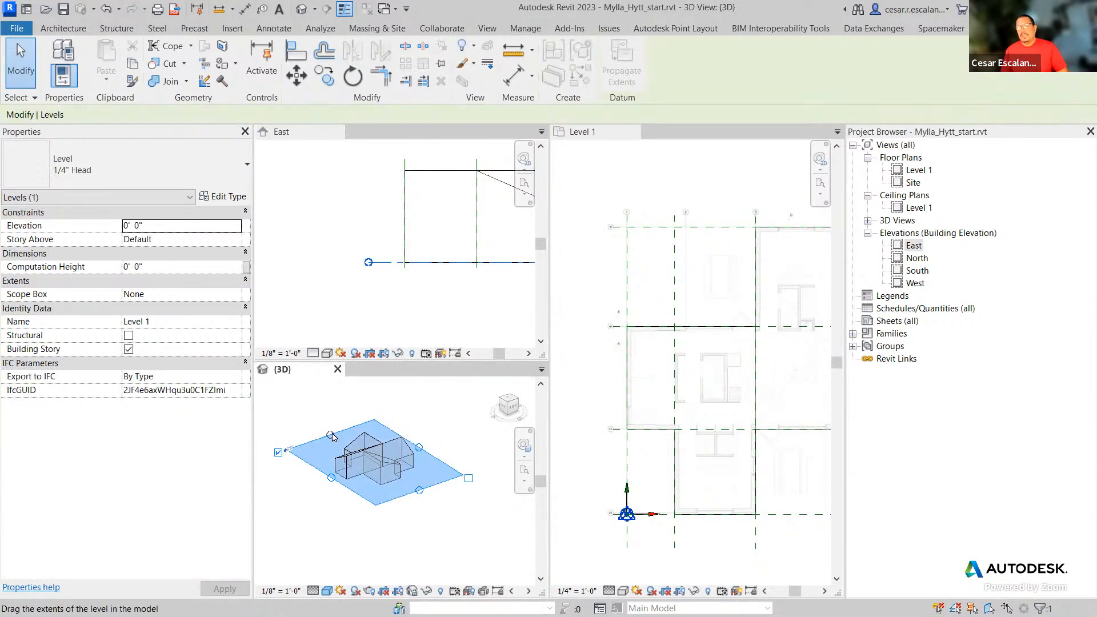
mouse_move(330, 433)
mouse_down()
mouse_move(312, 426)
mouse_move(333, 436)
mouse_up()
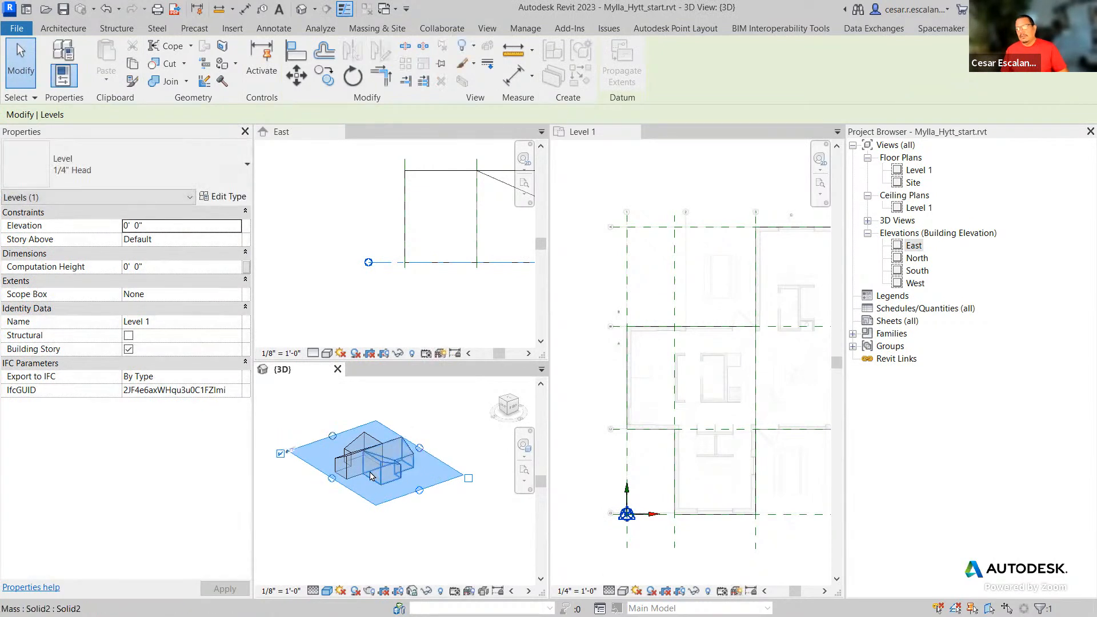
drag(331, 478, 320, 490)
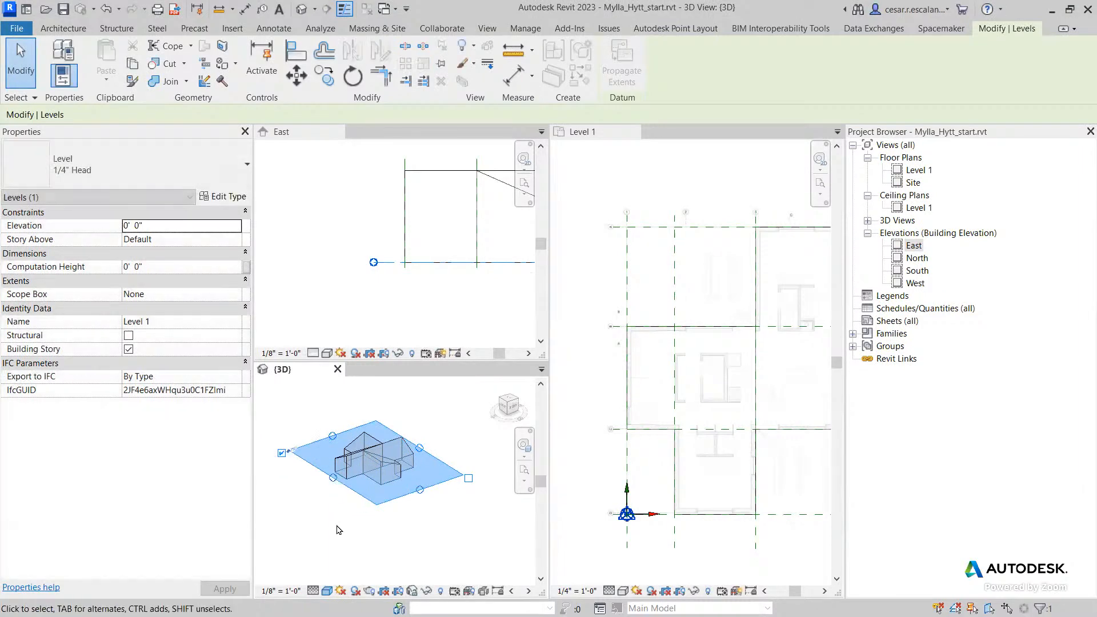
click(338, 529)
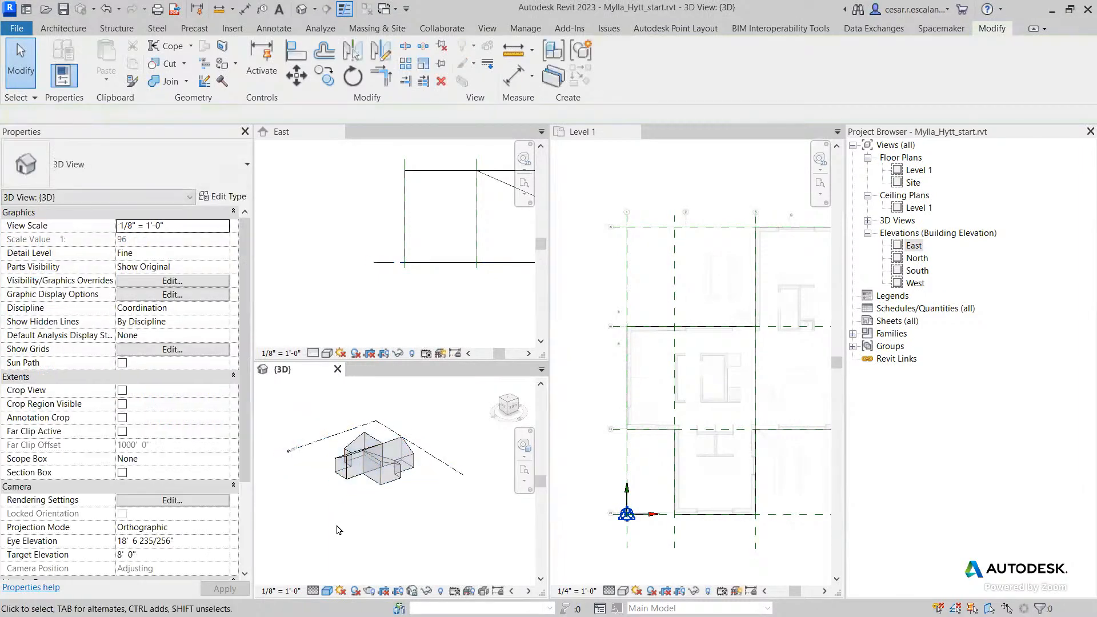
- Activate the Level 1 floor plan, merge the open views into tabs and tile them again
click(437, 464)
click(617, 181)
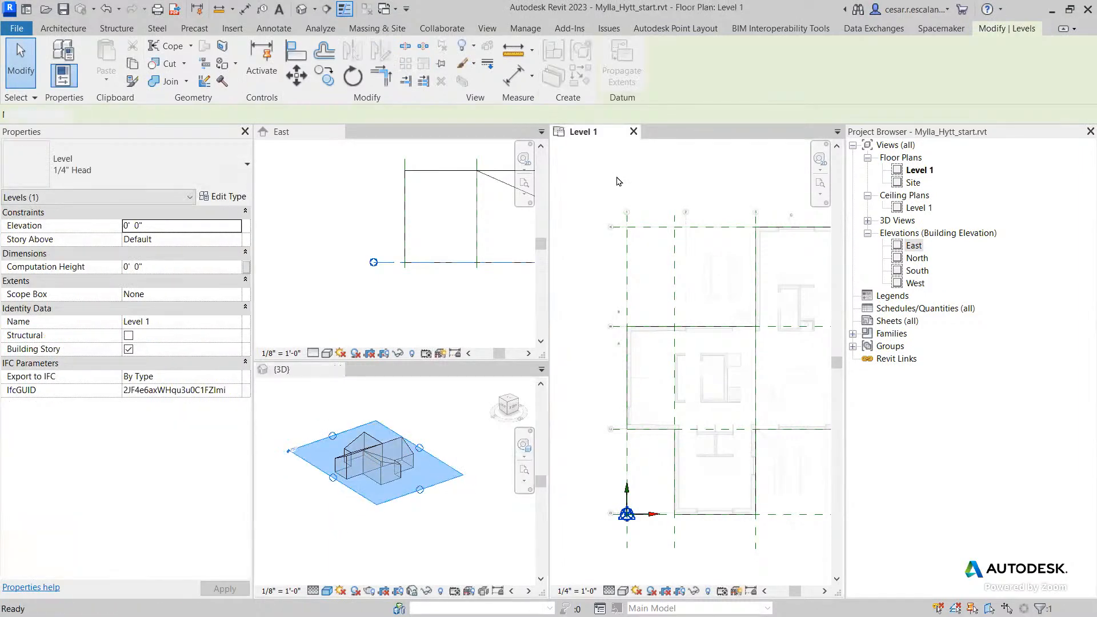
click(617, 181)
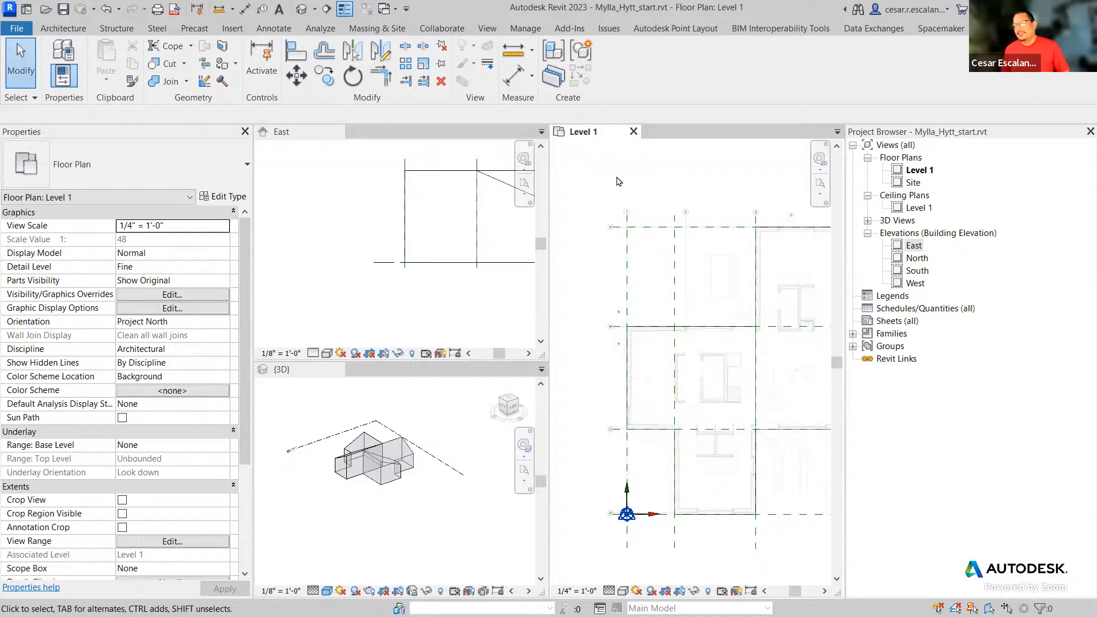
key(t)
key(w)
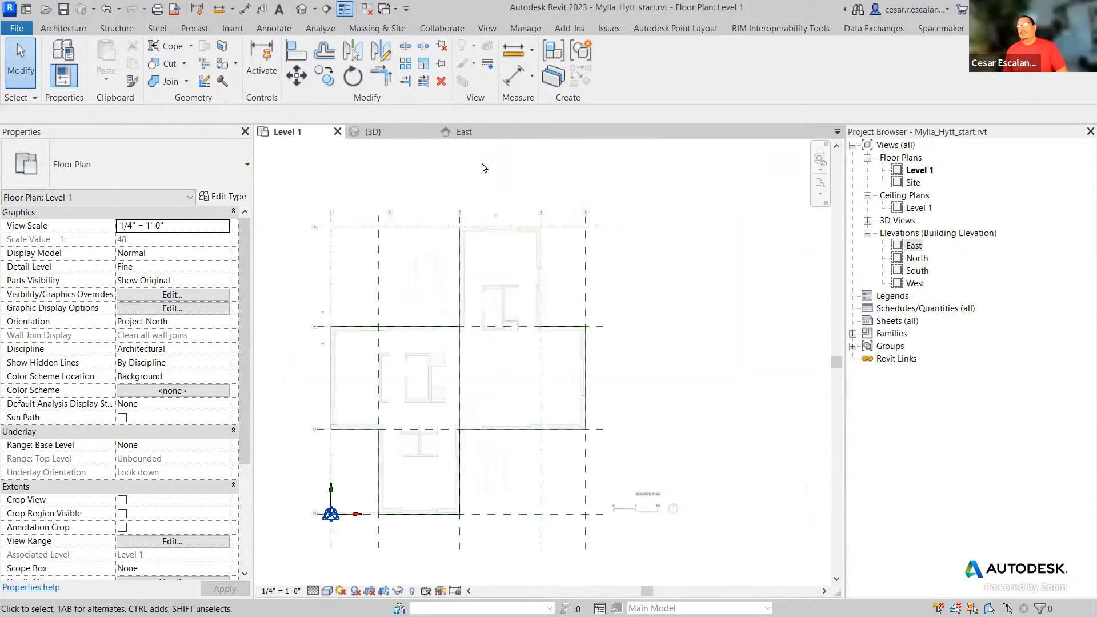
key(w)
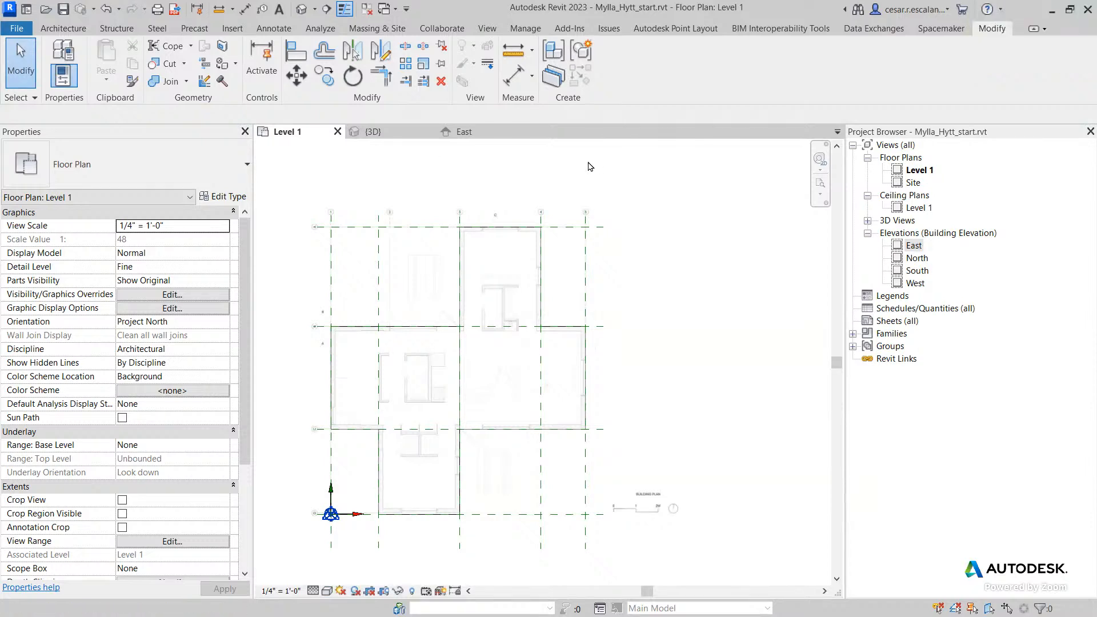
key(t)
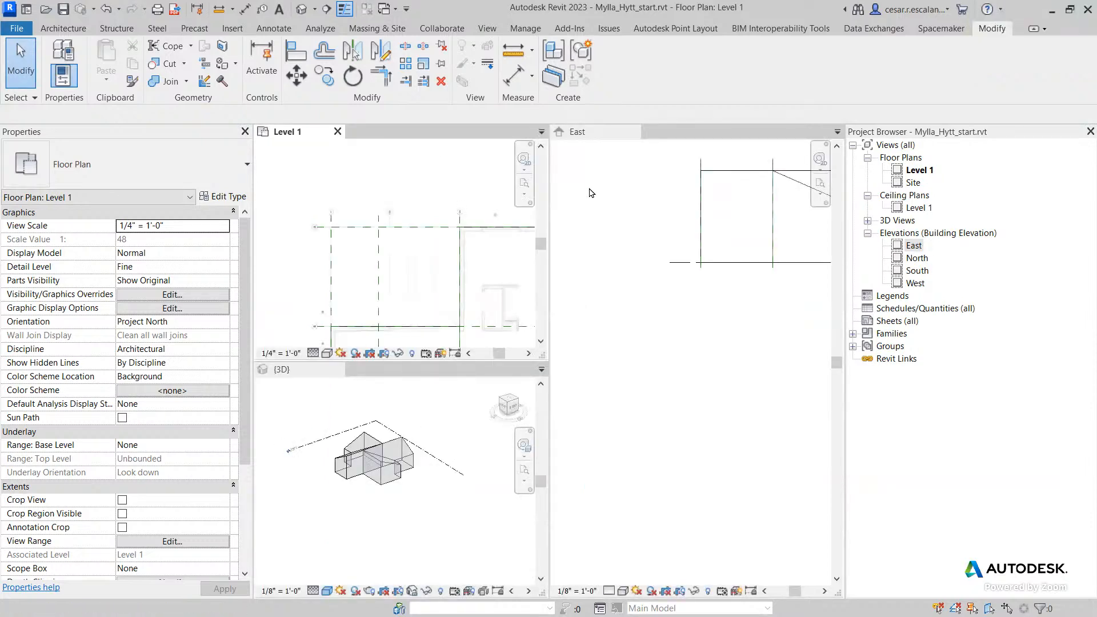
- Frame the masses in the tiled 3D, Level 1 floor plan and East elevation views
click(387, 515)
scroll(401, 300, down, 3)
click(344, 146)
scroll(398, 238, down, 2)
middle_drag(441, 298, 424, 240)
scroll(424, 280, up, 2)
click(640, 384)
scroll(640, 383, down, 3)
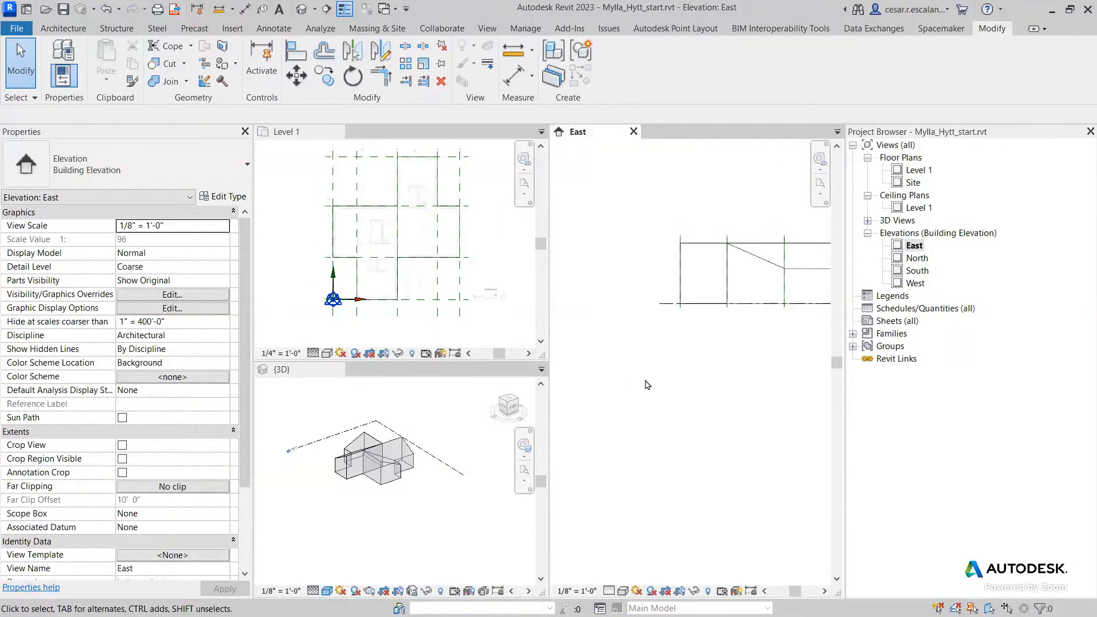
middle_drag(640, 399, 606, 442)
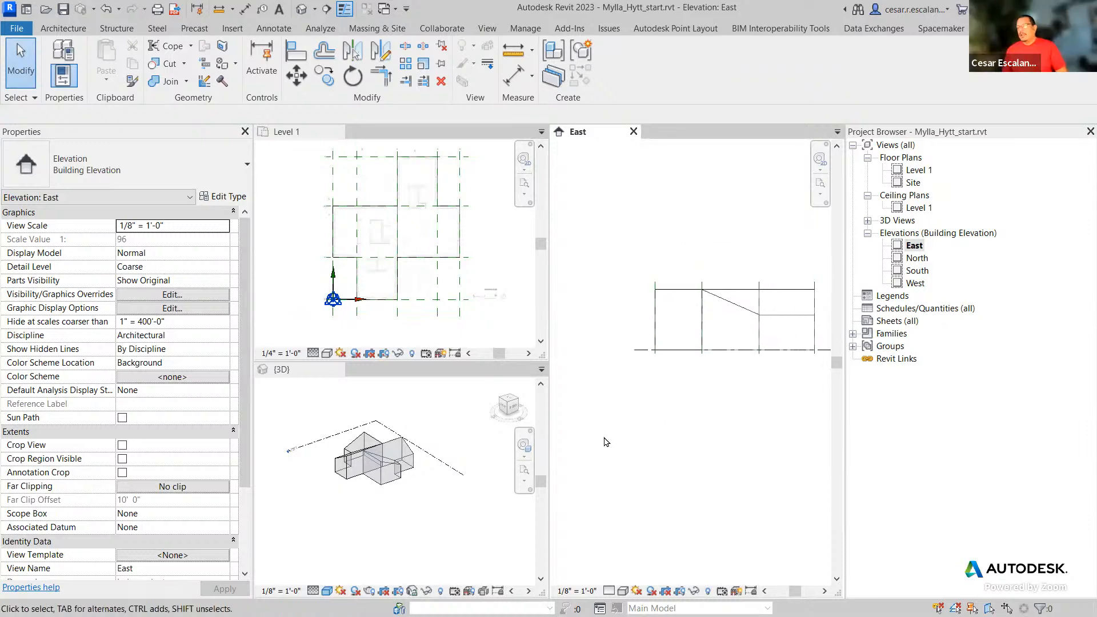
- Select Level 1 in the 3D view and regroup the tiled views as tabs with the East elevation active
click(454, 475)
click(455, 475)
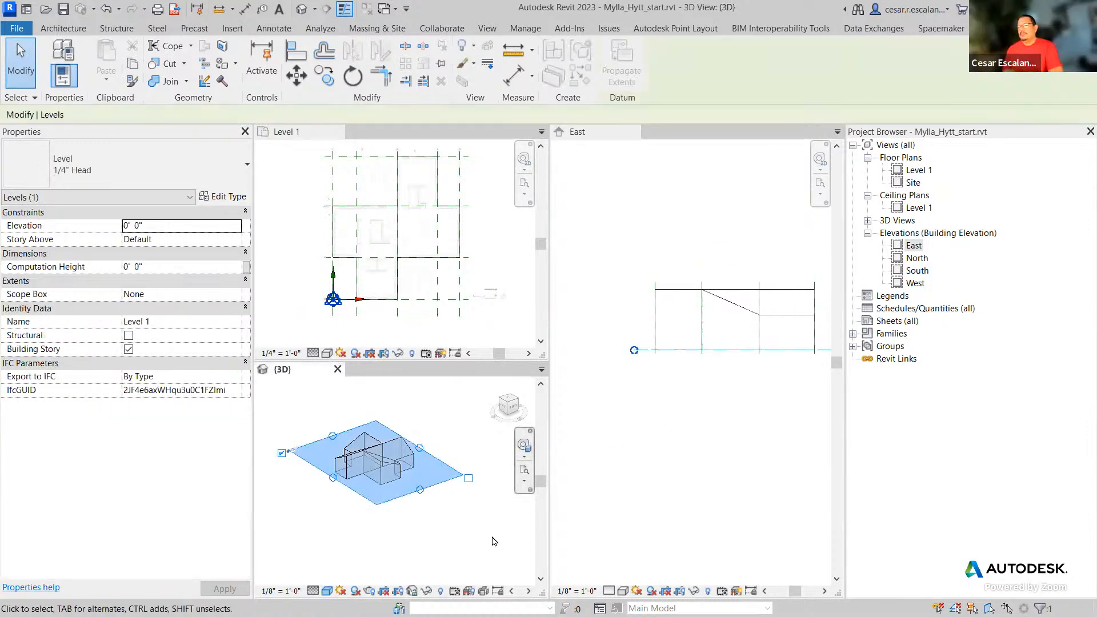
click(614, 283)
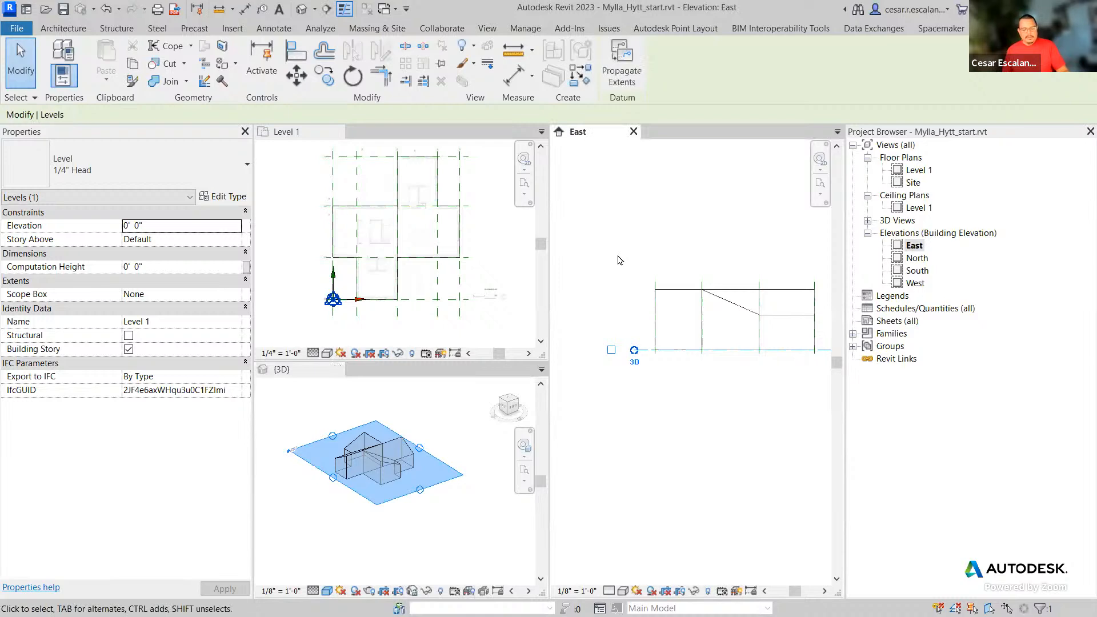
key(t)
key(w)
- Toggle the Level 1 head bubble off and on at the right end of the level line in the East elevation
scroll(563, 453, up, 2)
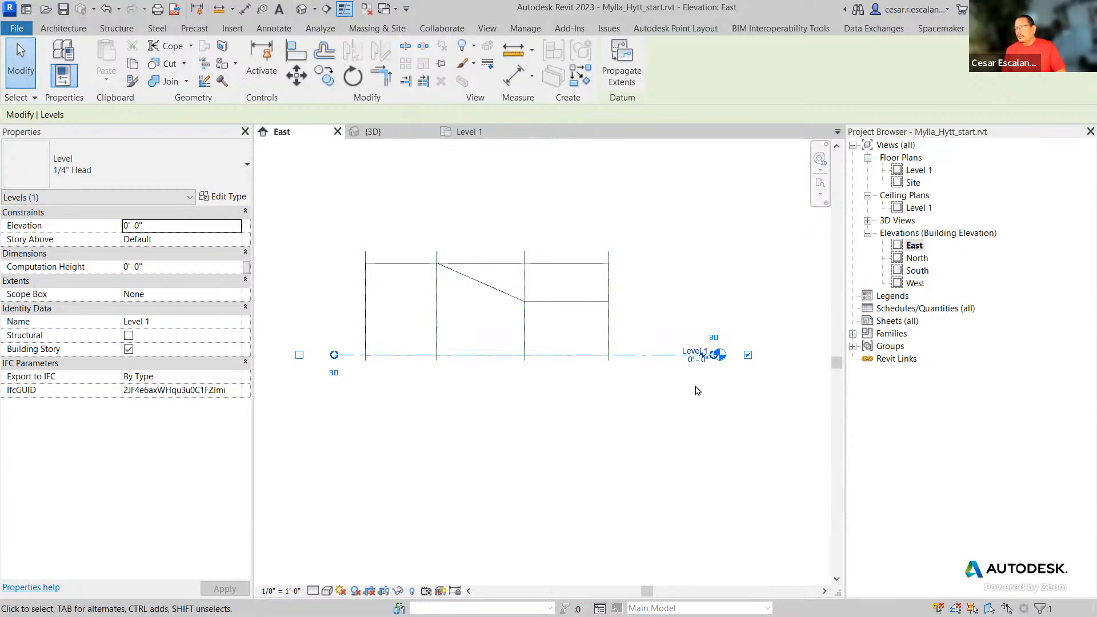
scroll(749, 371, up, 3)
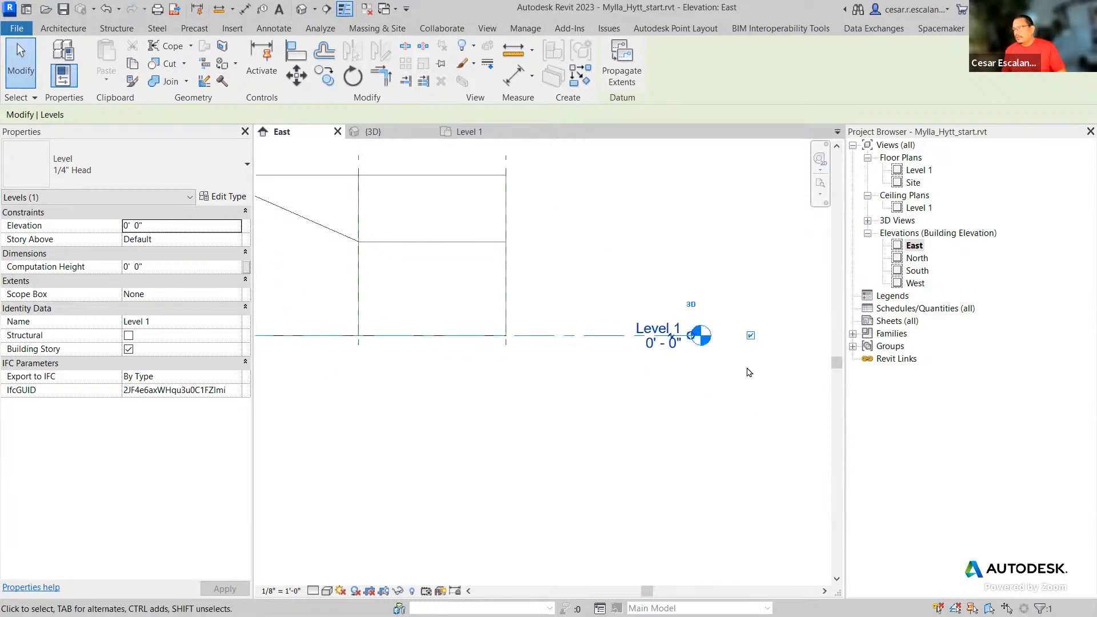
click(750, 334)
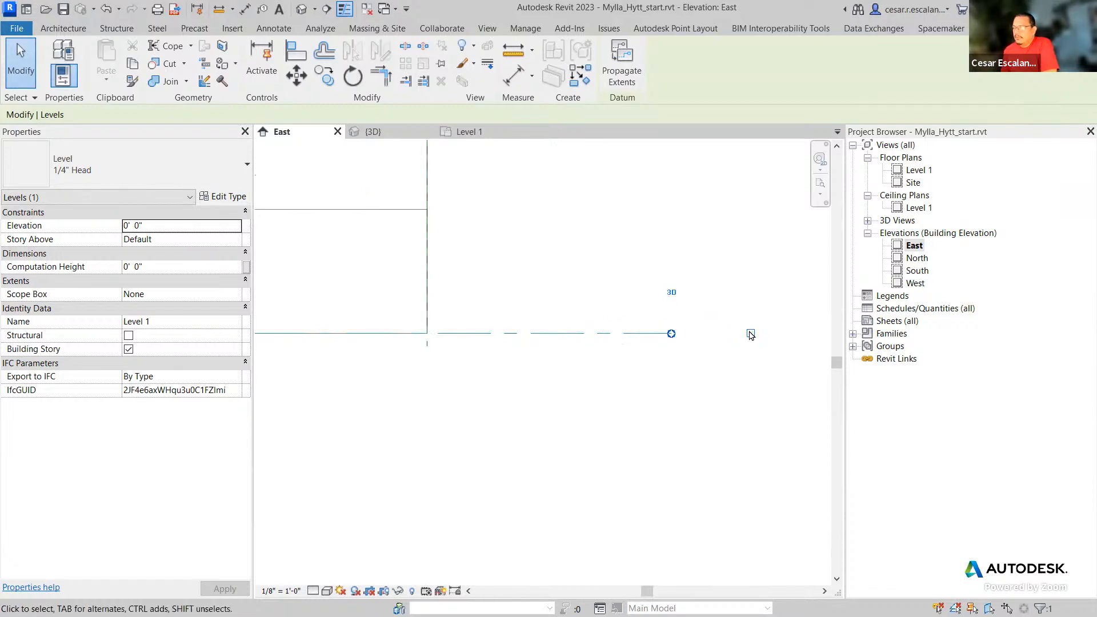
click(751, 334)
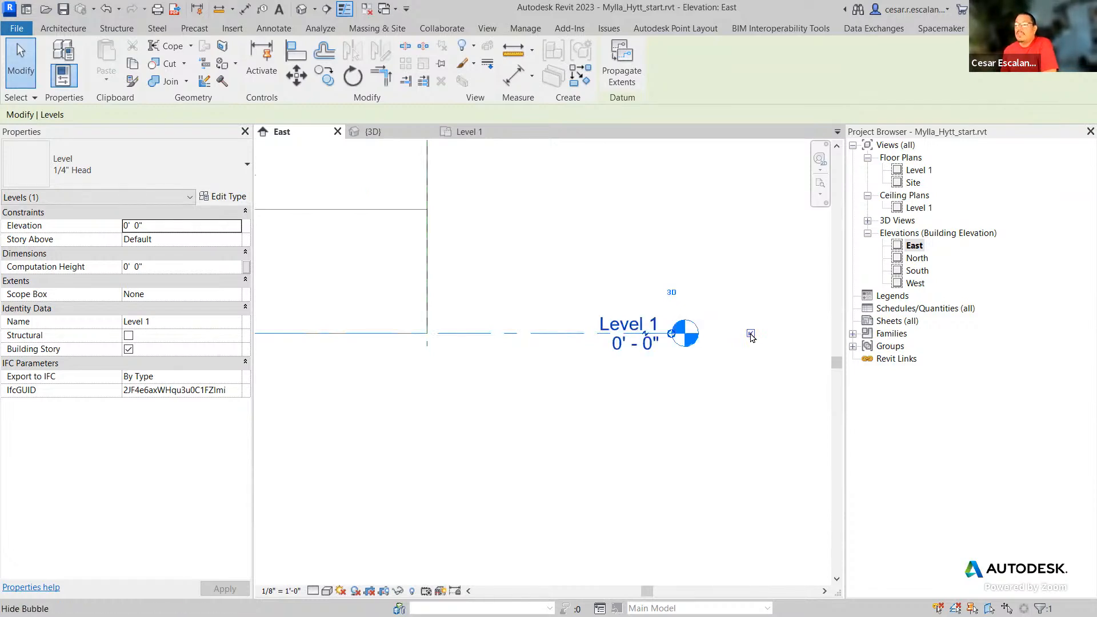
click(750, 334)
click(750, 334)
- Show the Level 1 head bubble at the left end of the line and toggle the right-end bubble off and on again
scroll(657, 420, down, 4)
middle_drag(525, 485, 799, 486)
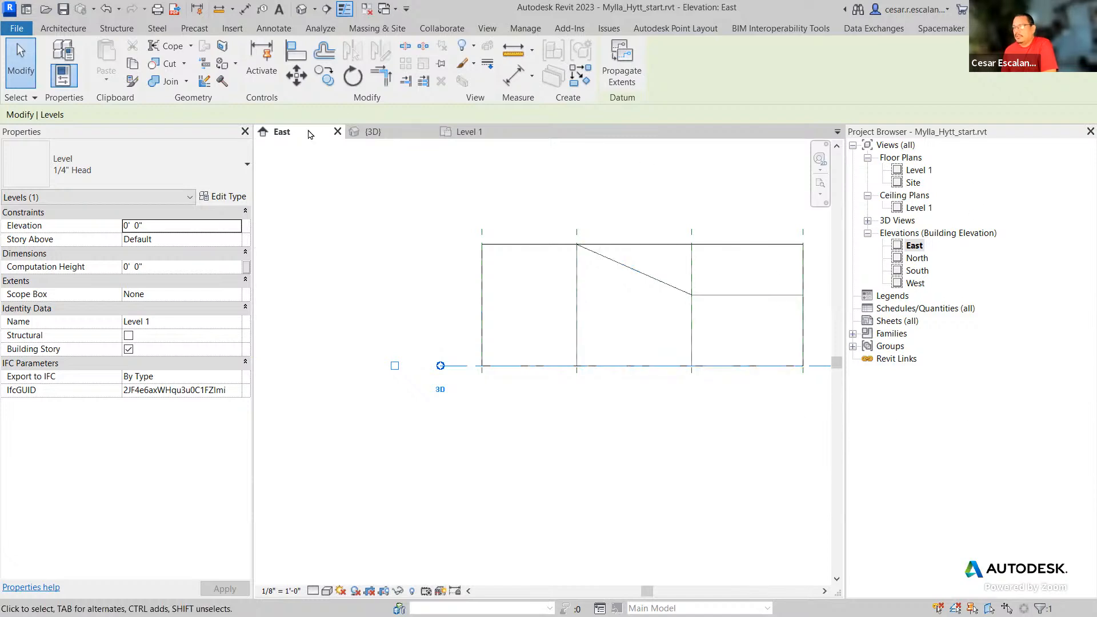
click(394, 366)
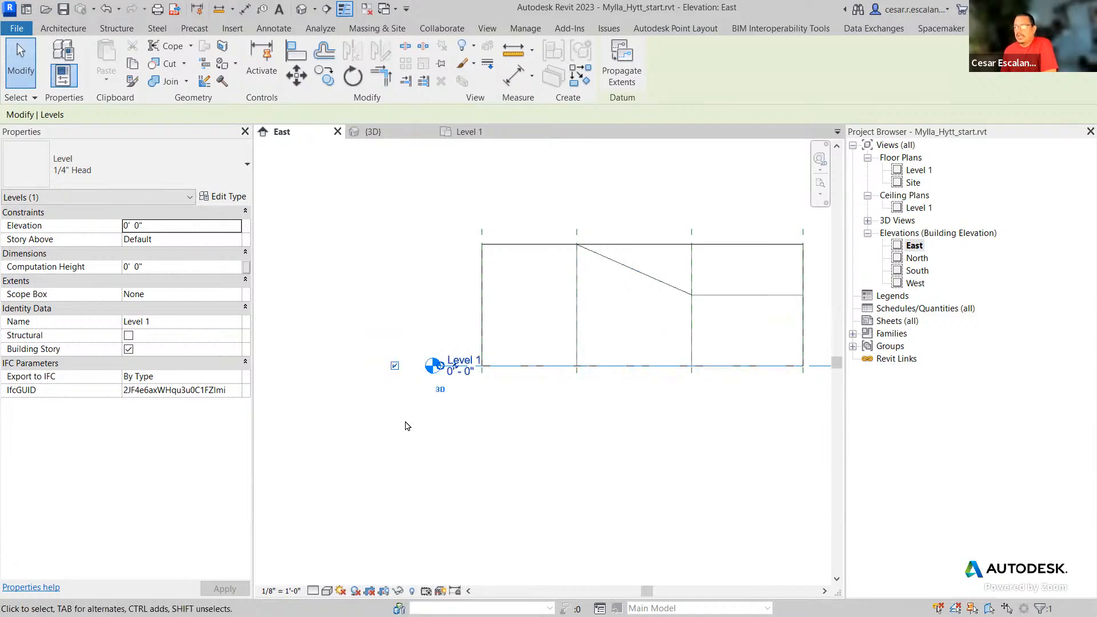
middle_click(448, 455)
scroll(442, 450, down, 1)
middle_drag(638, 484, 487, 469)
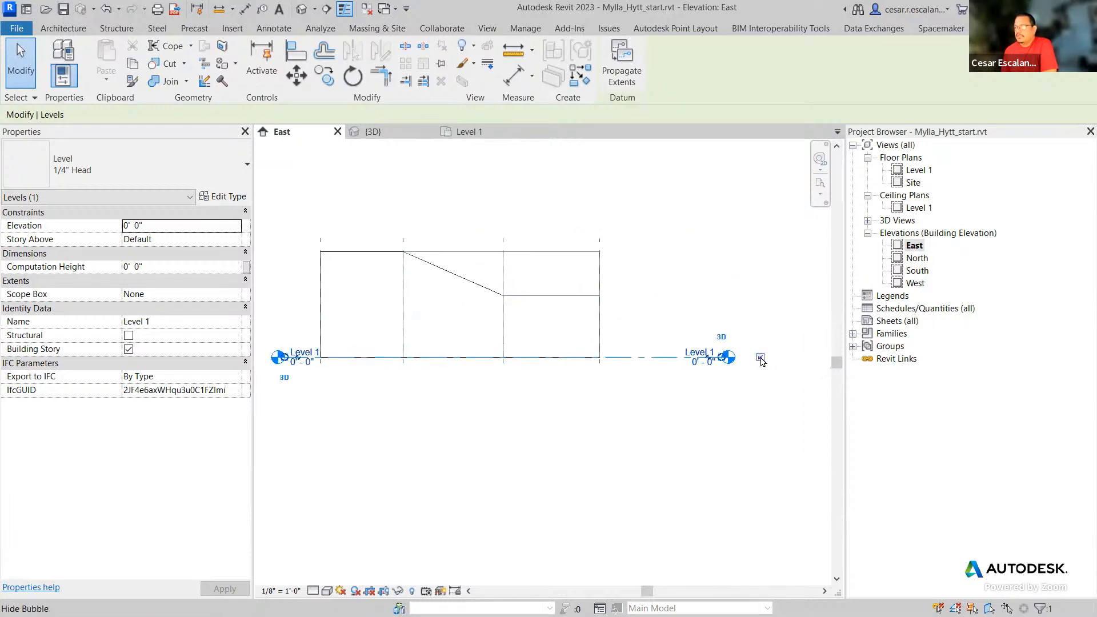
click(761, 358)
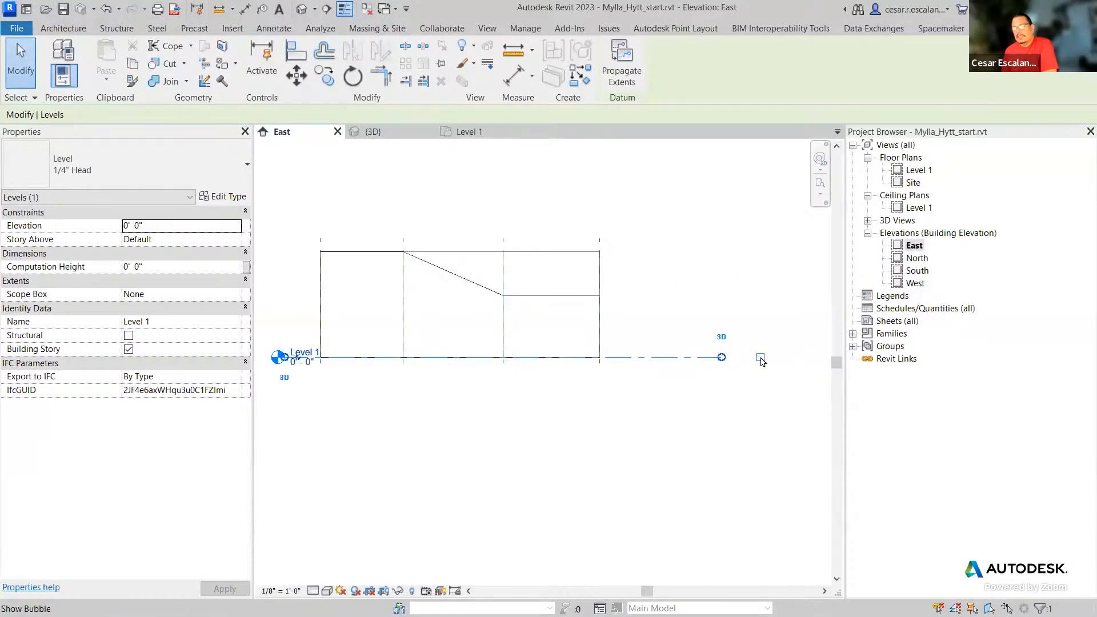
click(760, 358)
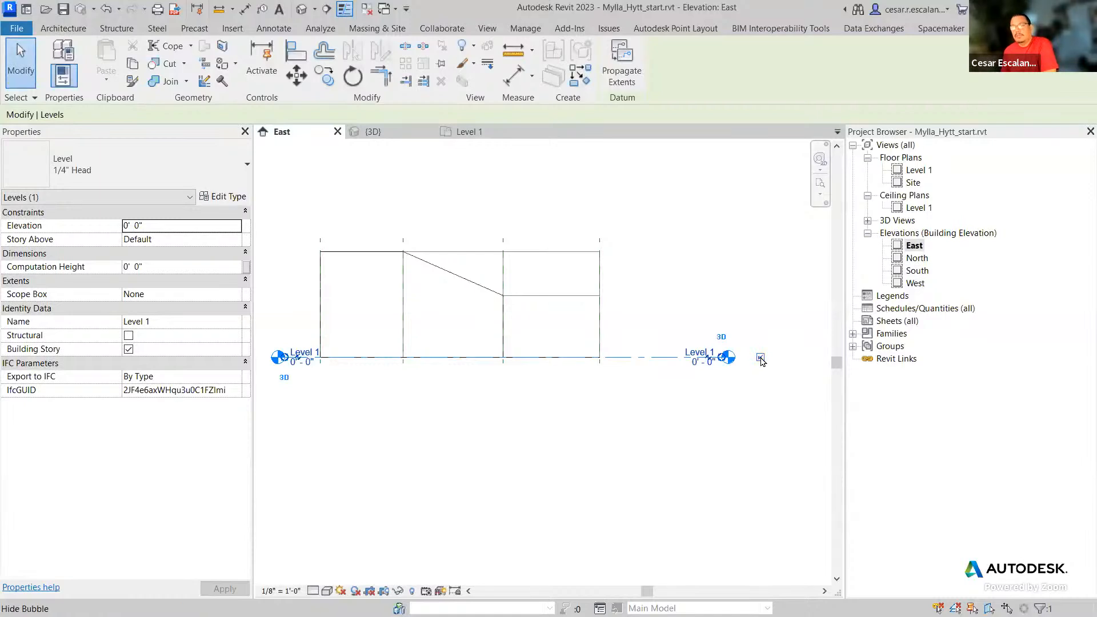
- Change the elevation of Level 1 to 1' - 0" at its right head in the East elevation
scroll(732, 398, up, 3)
scroll(733, 398, up, 1)
click(733, 398)
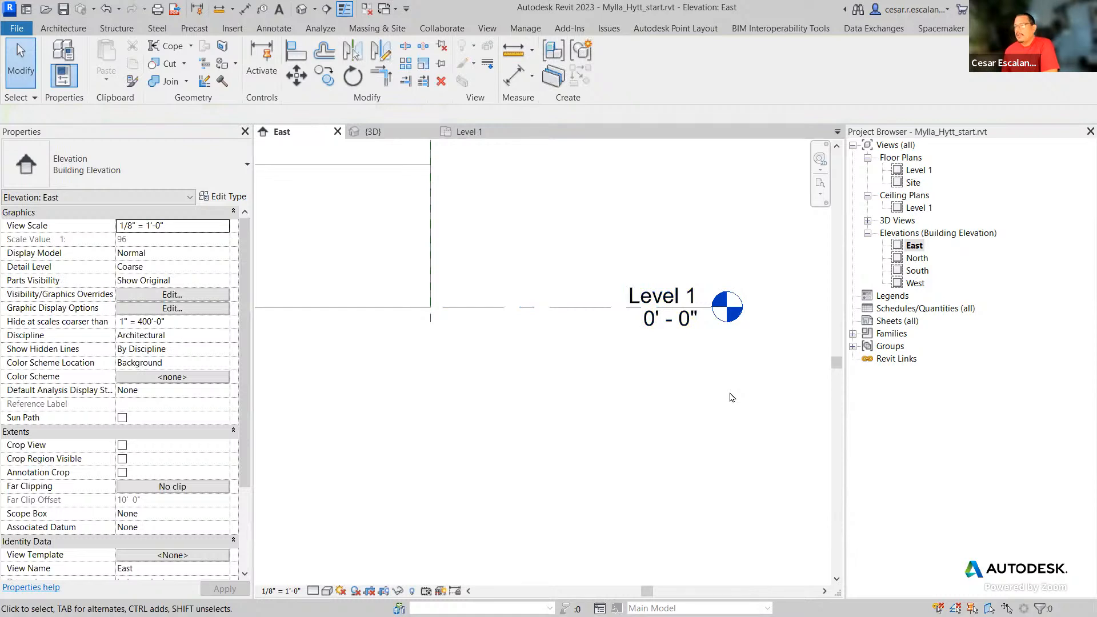
click(652, 327)
click(652, 327)
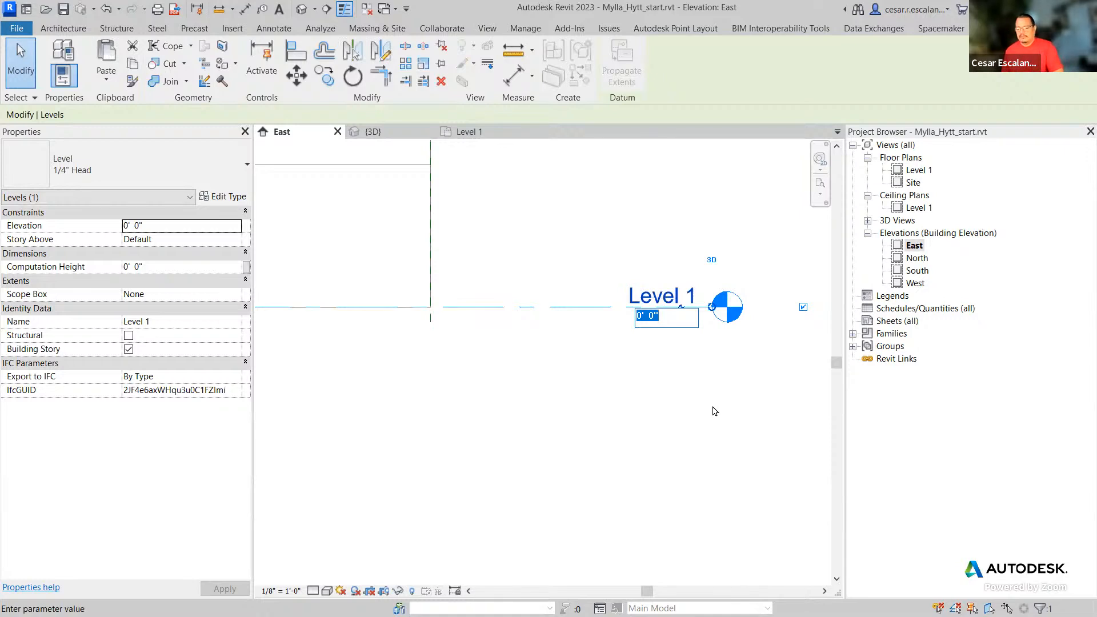
text(1)
key(Return)
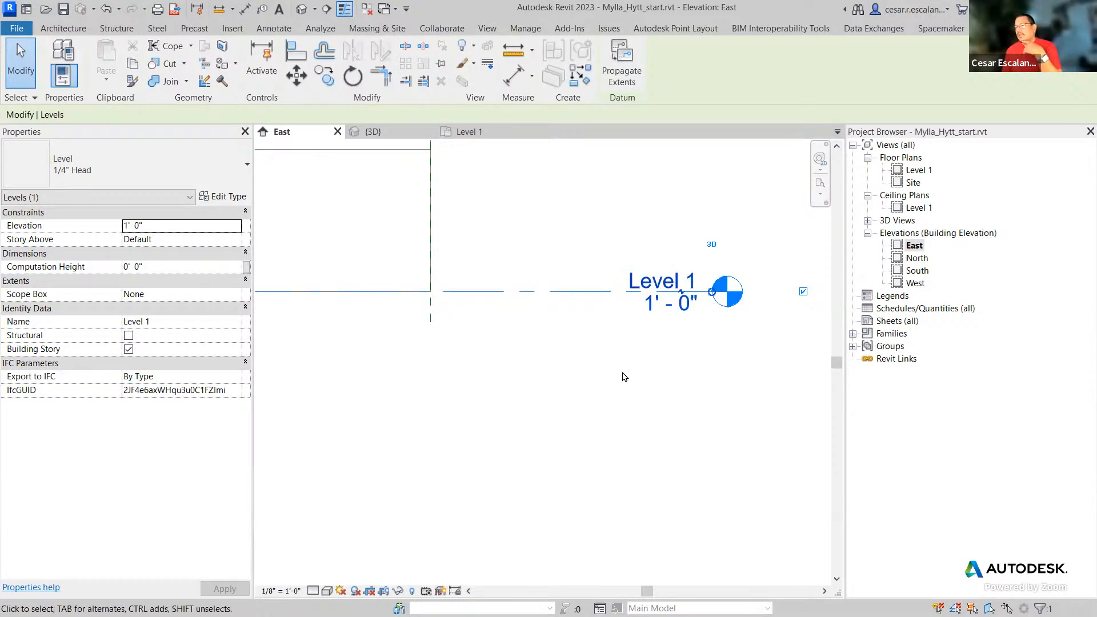
- Raise Level 1 to an elevation of 5' - 0" in the East elevation
scroll(634, 394, down, 3)
middle_drag(554, 456, 675, 460)
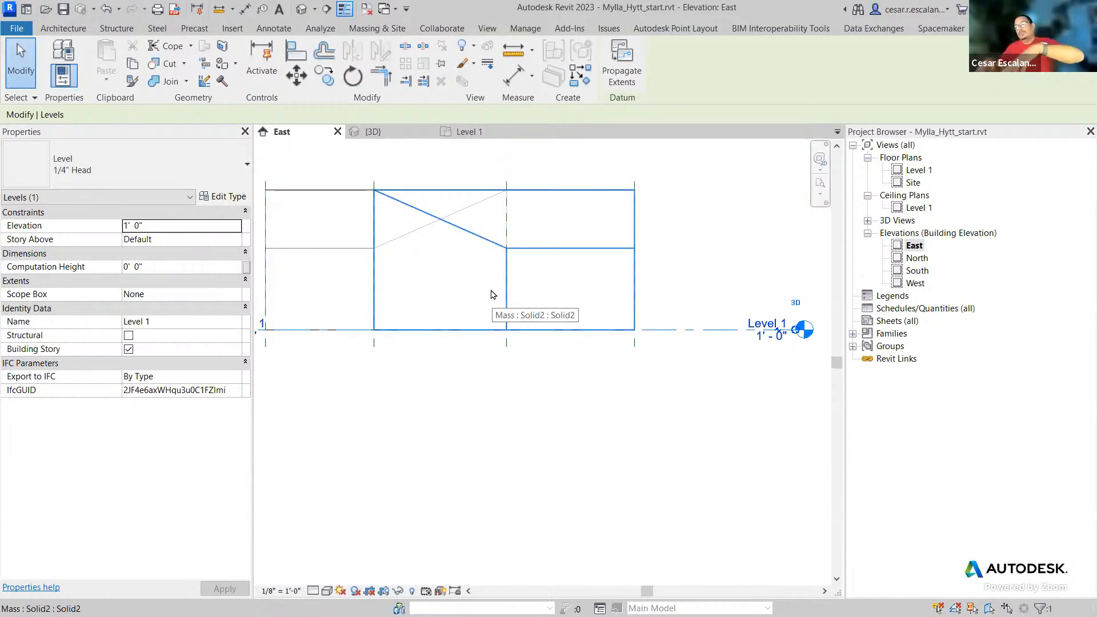
click(762, 338)
text(5)
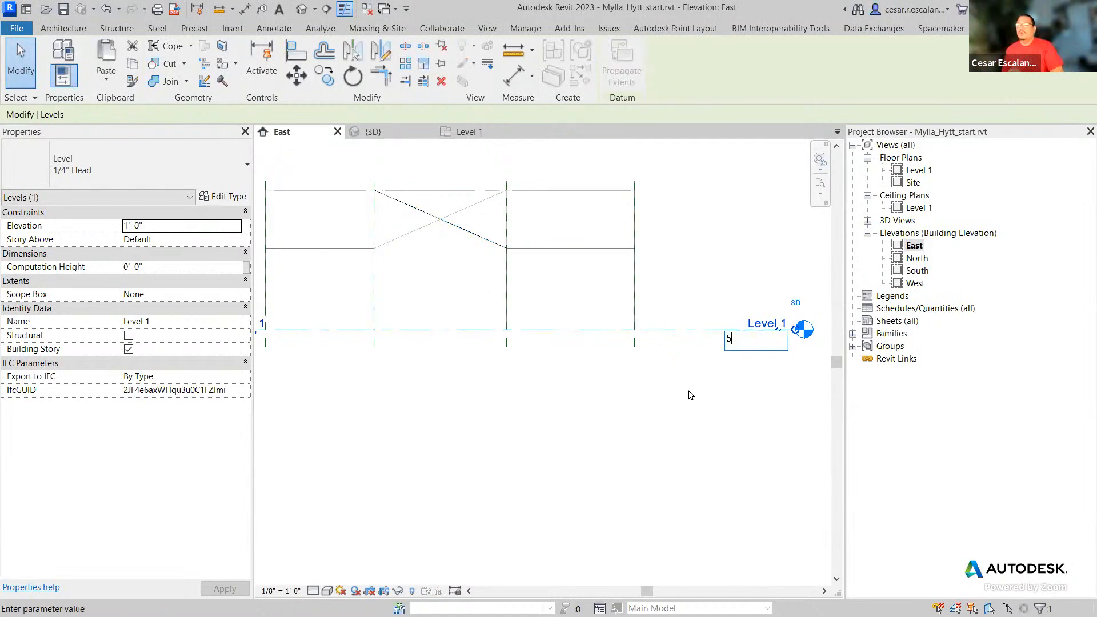
key(Return)
- Set the Level 1 elevation to 0' - 0" and clear the selection
click(765, 301)
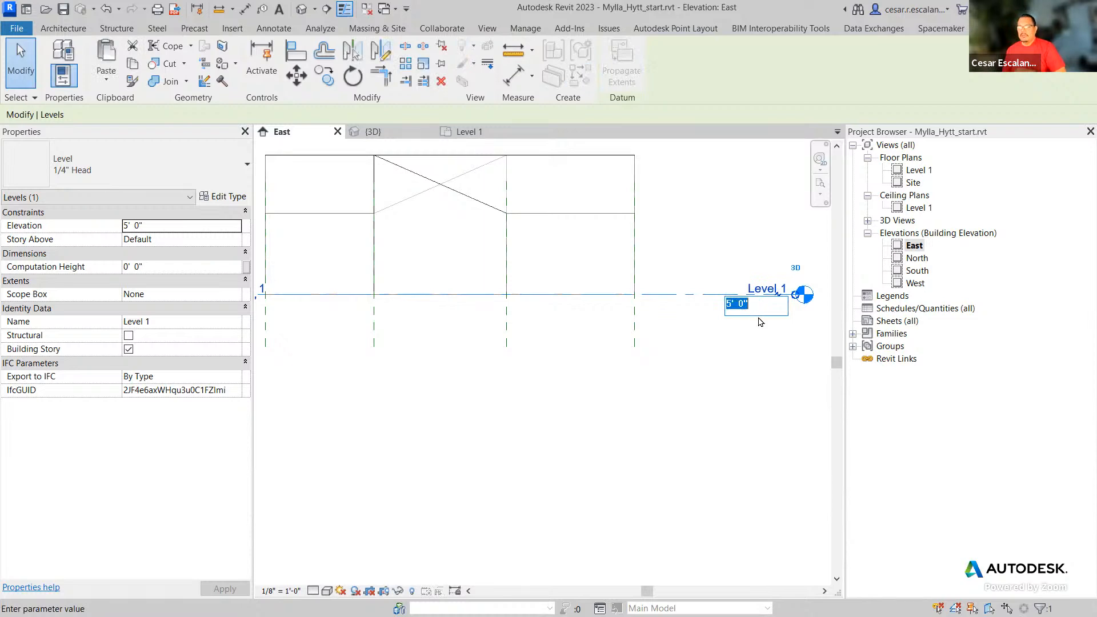
click(757, 320)
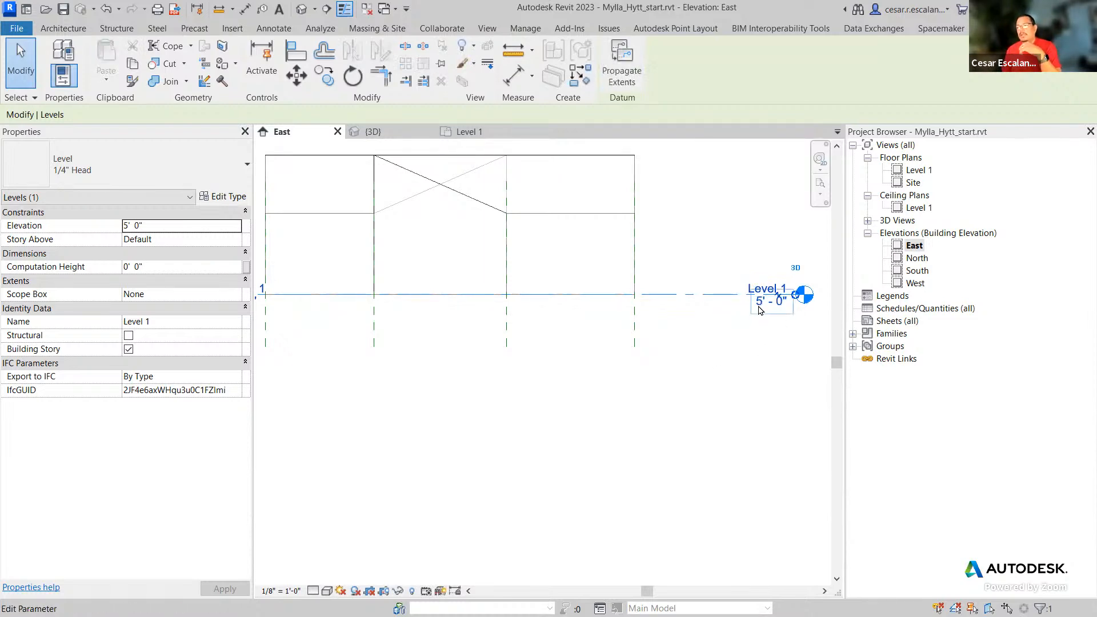
click(760, 302)
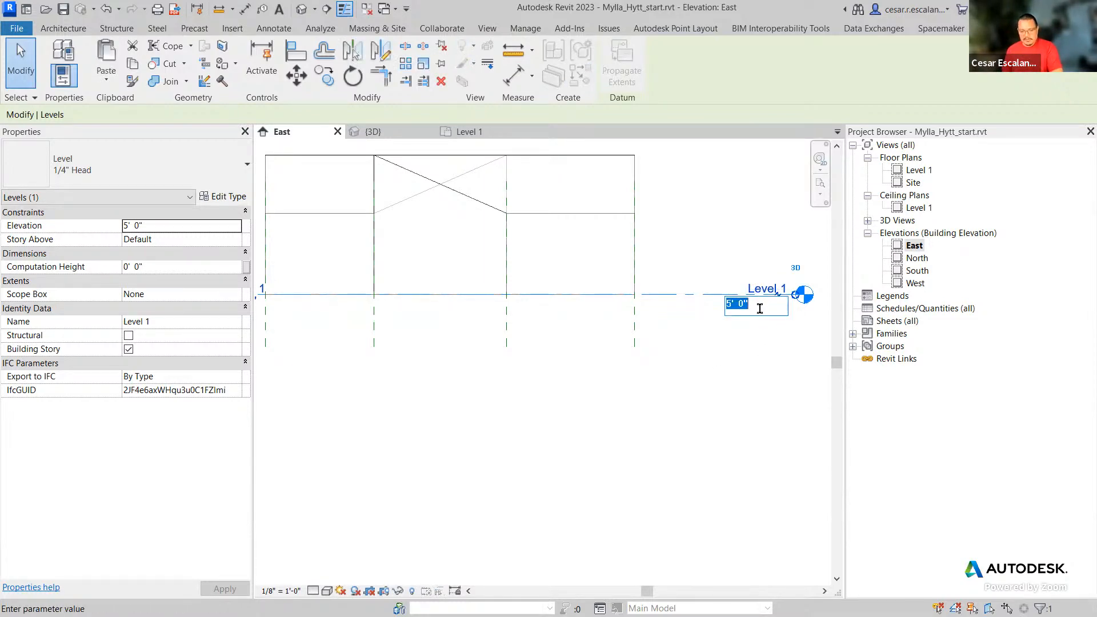
text(0)
key(Return)
click(737, 417)
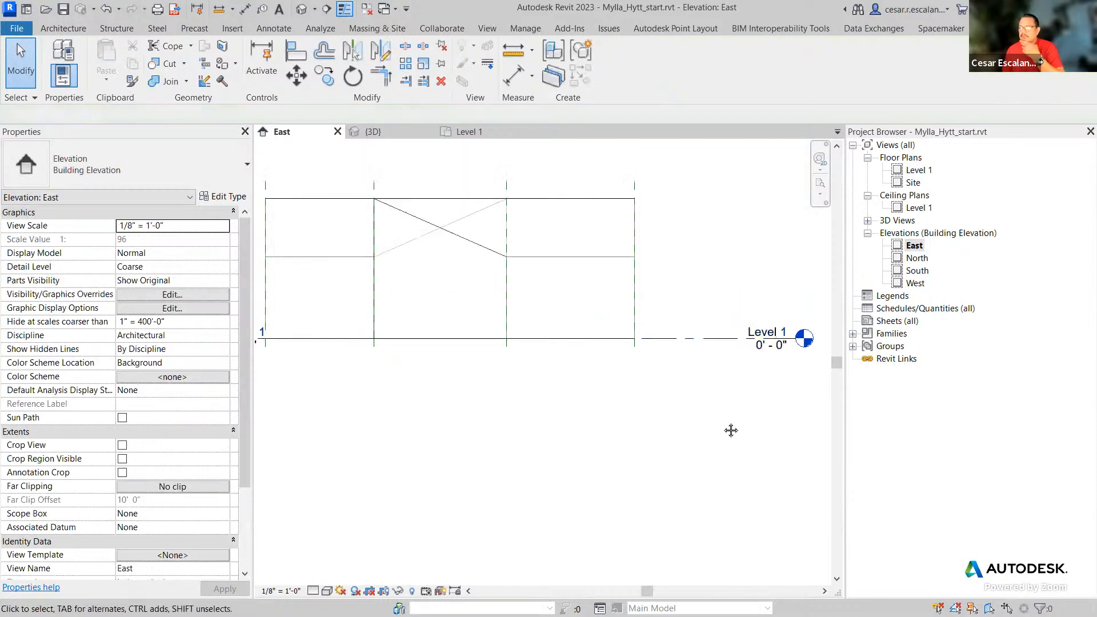
middle_drag(732, 419, 638, 428)
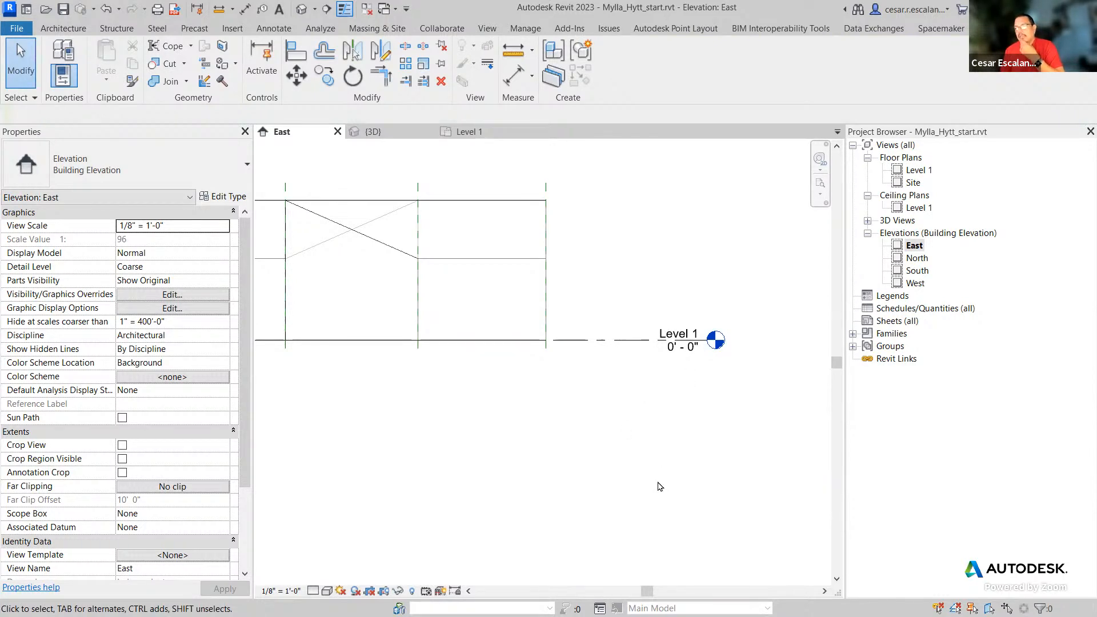
- Examine the height dimensions on the building elevations reference image in the Level 1 floor plan
click(467, 131)
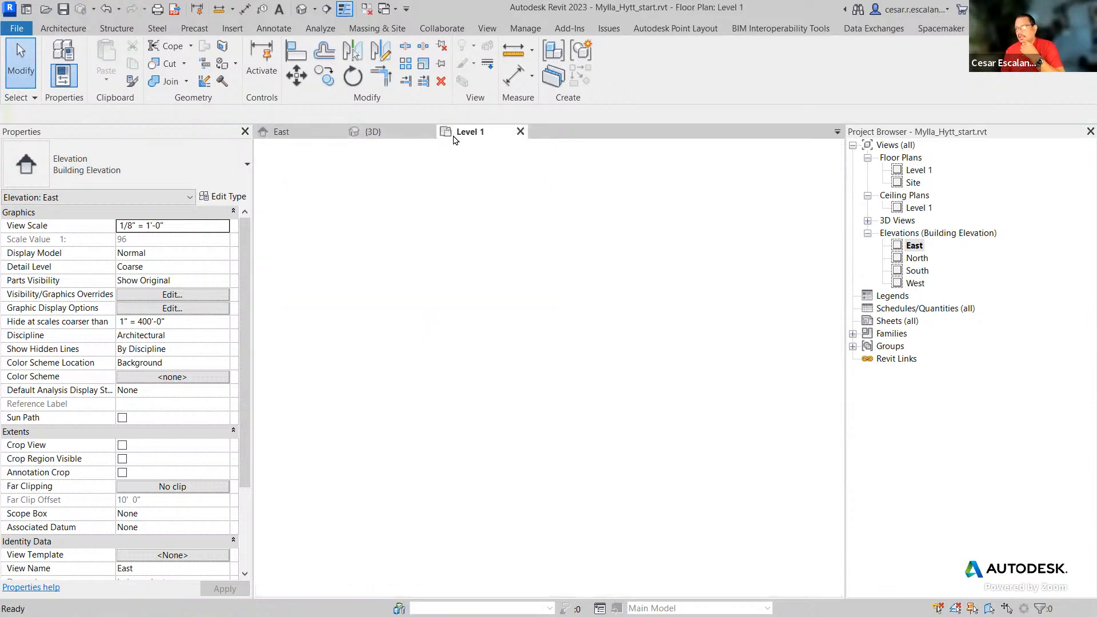
scroll(610, 373, up, 10)
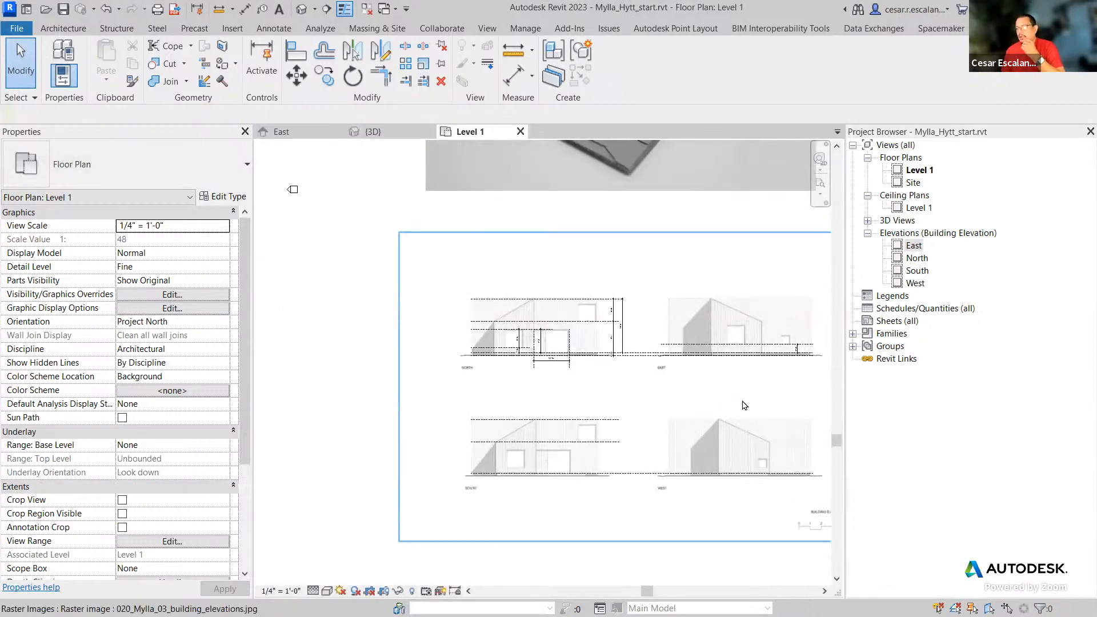
scroll(473, 318, up, 3)
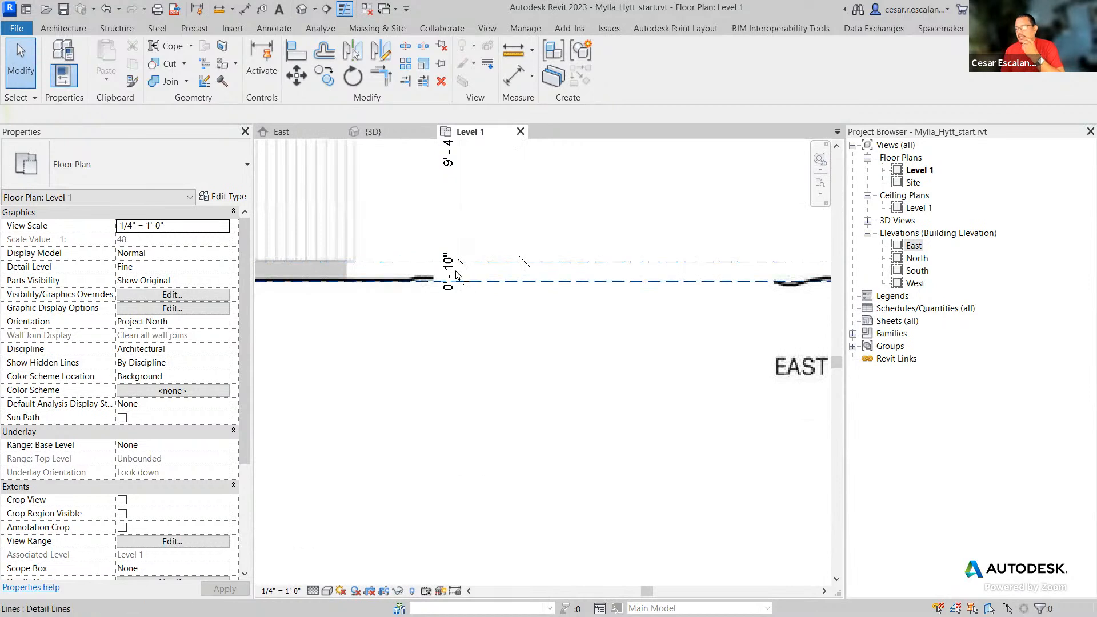
scroll(487, 290, down, 2)
middle_drag(531, 353, 857, 404)
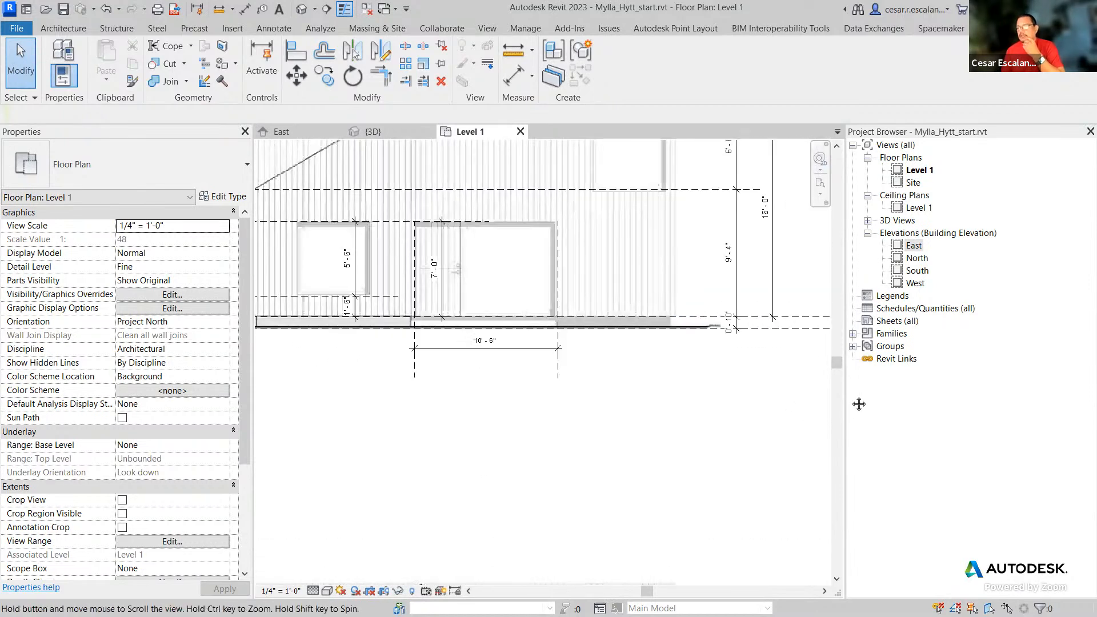
middle_drag(607, 349, 740, 330)
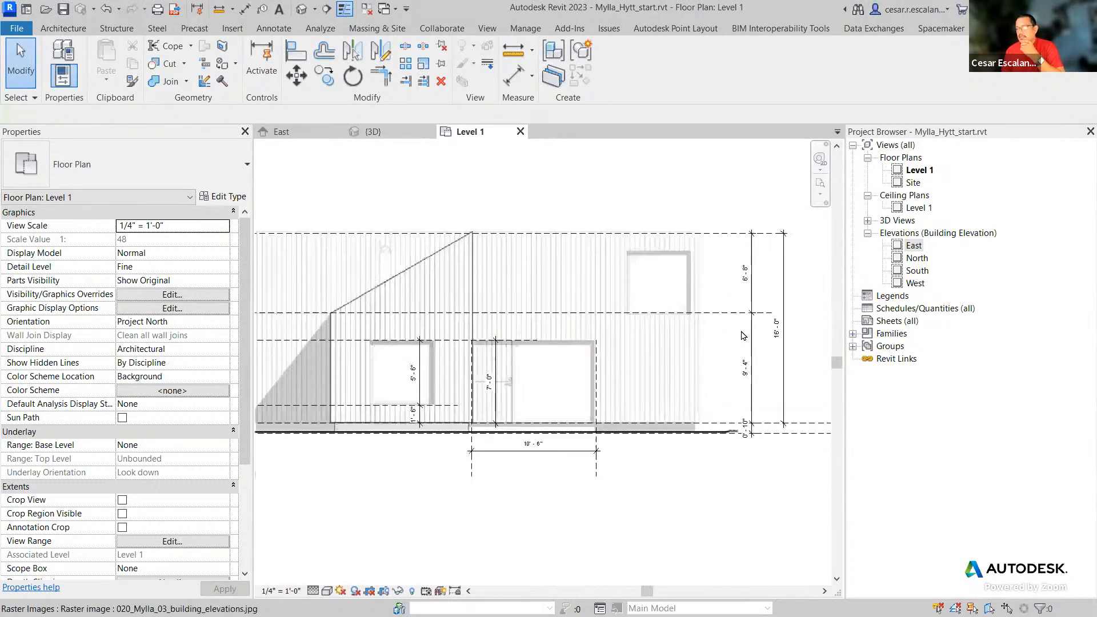
scroll(725, 322, up, 1)
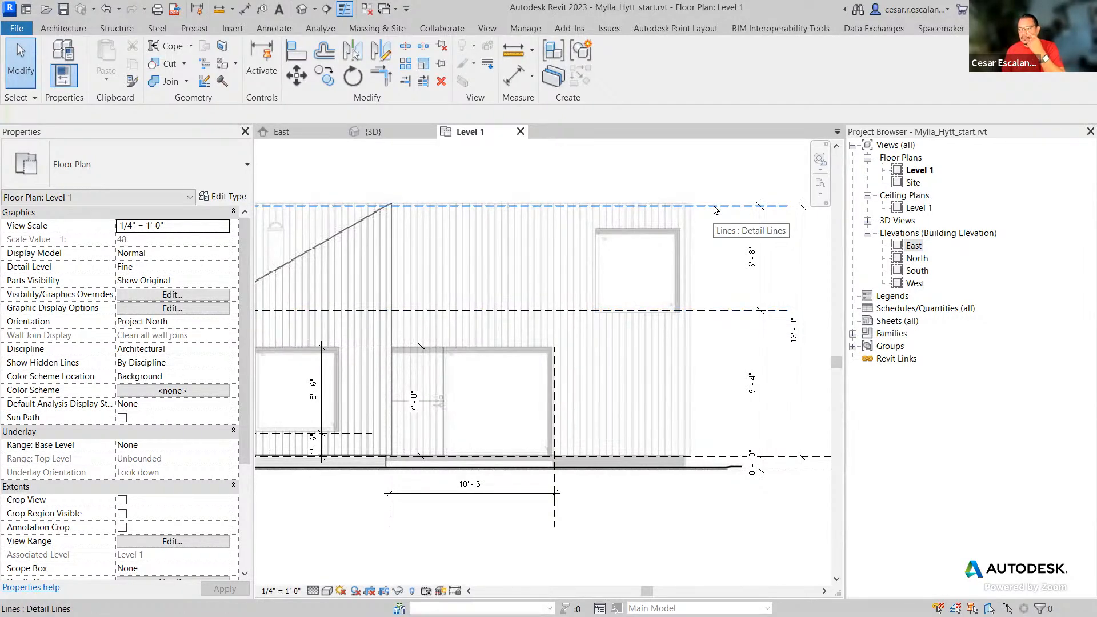
- Return to the East elevation and hide the Level 1 head bubble at the left end of the level line
click(296, 132)
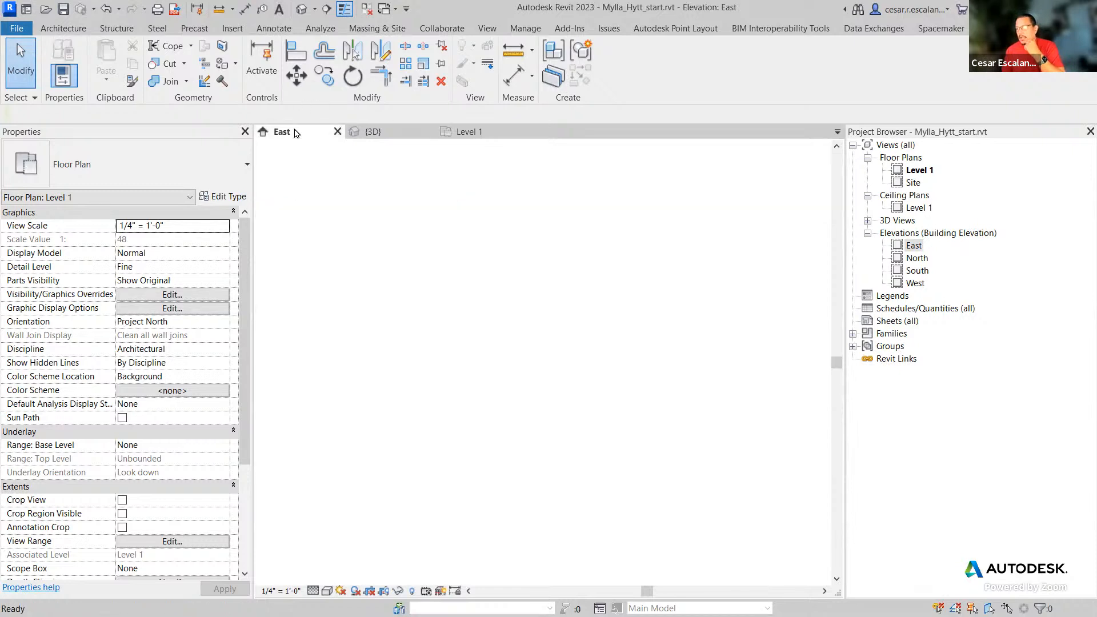
scroll(526, 406, down, 3)
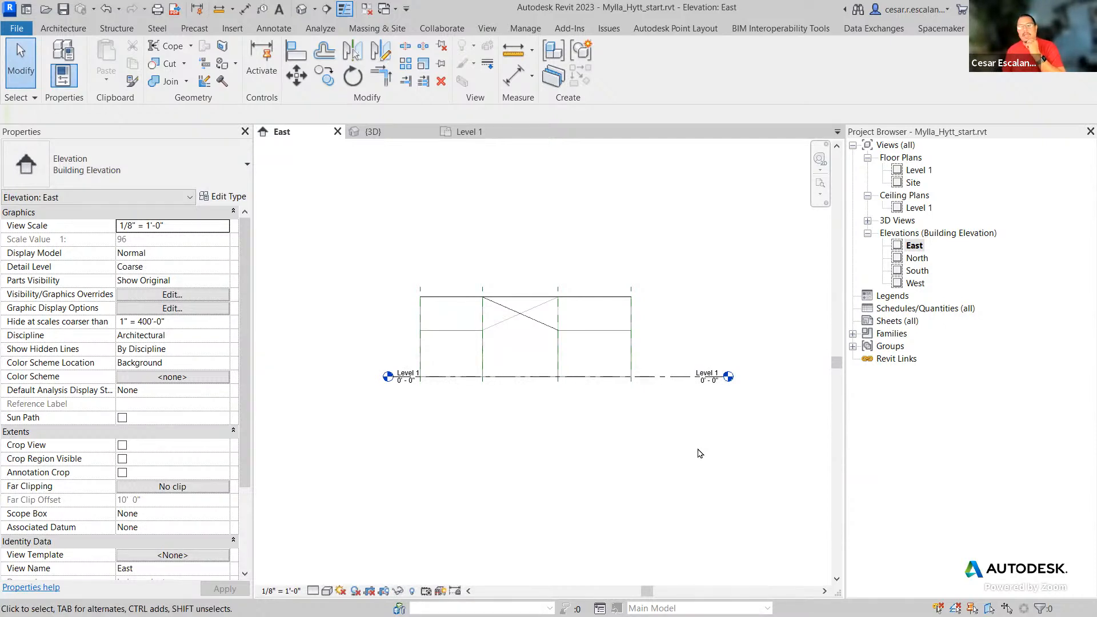
click(656, 375)
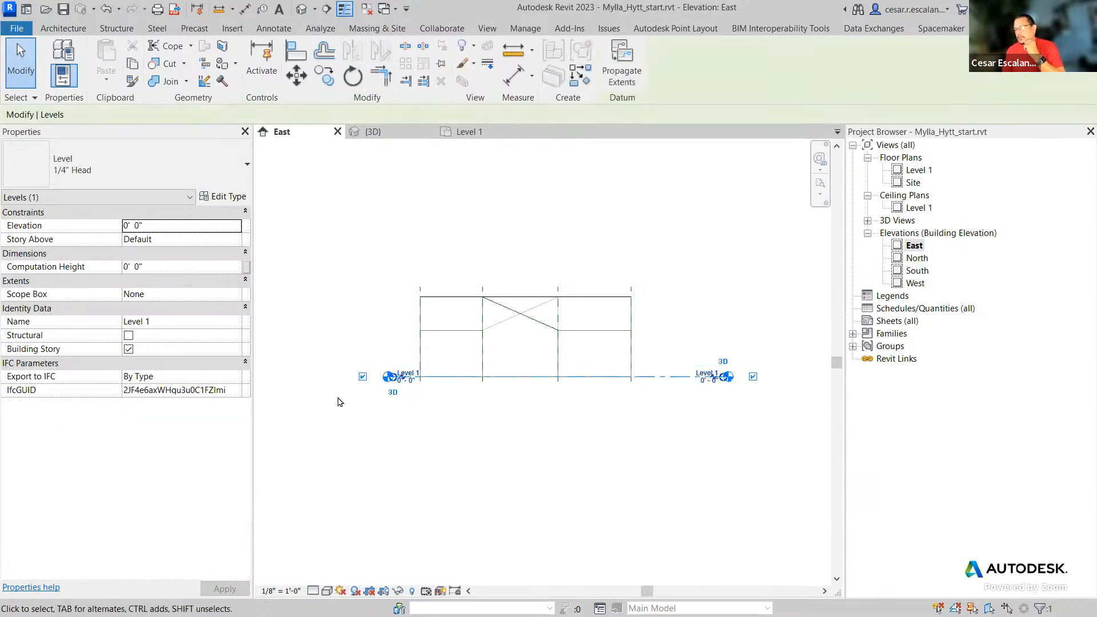
click(363, 377)
click(447, 500)
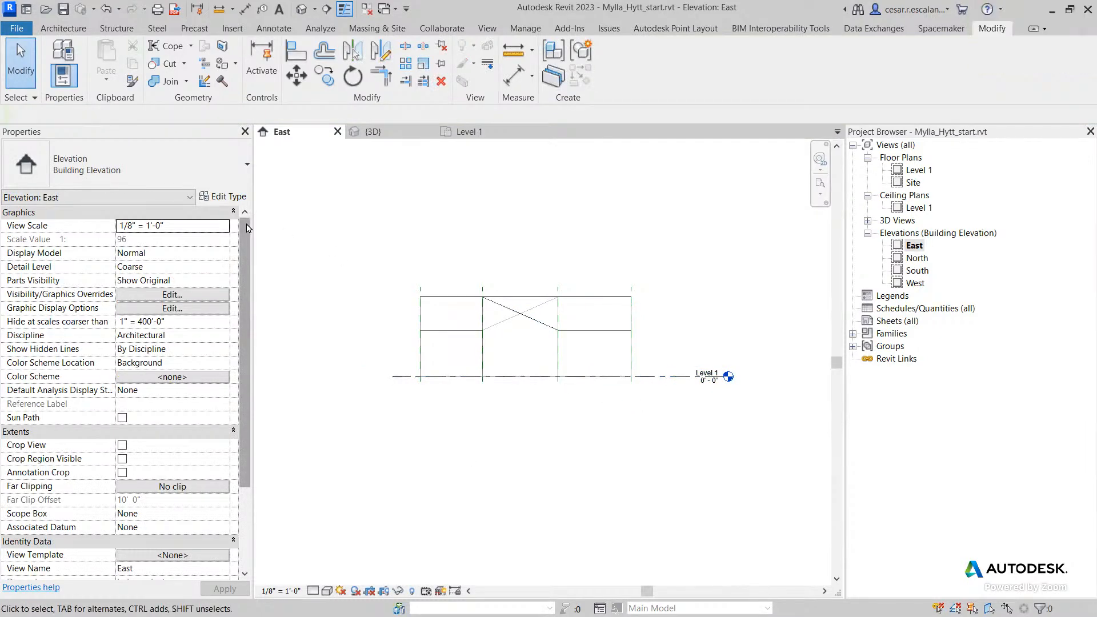
- Draw a level line 8' - 6" above Level 1 in the East elevation, aligning both ends with Level 1's ends
click(59, 30)
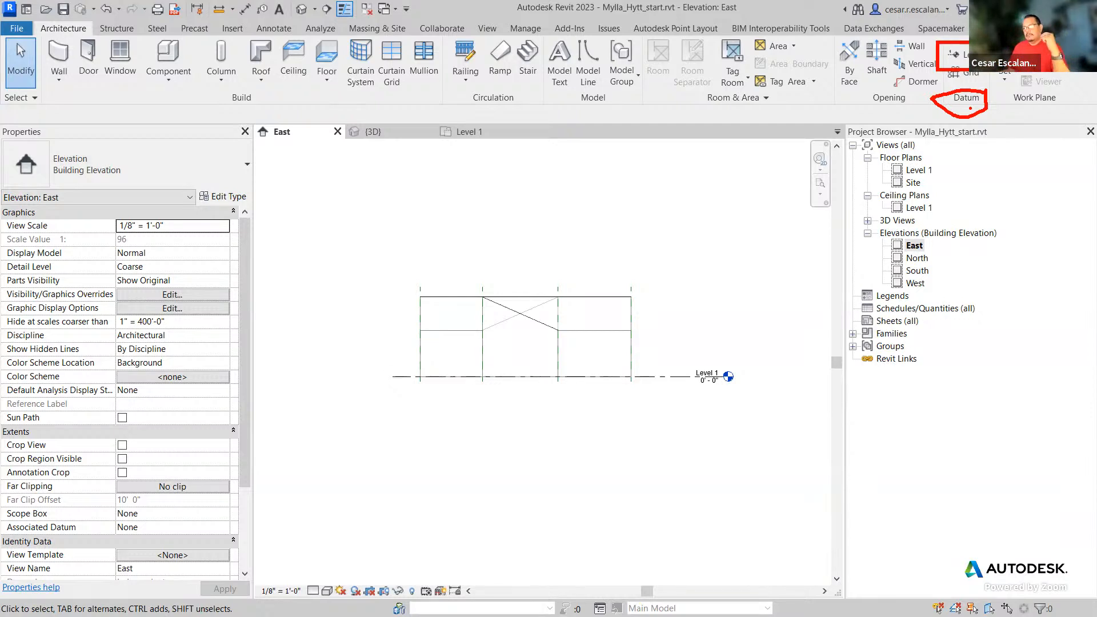
key(Escape)
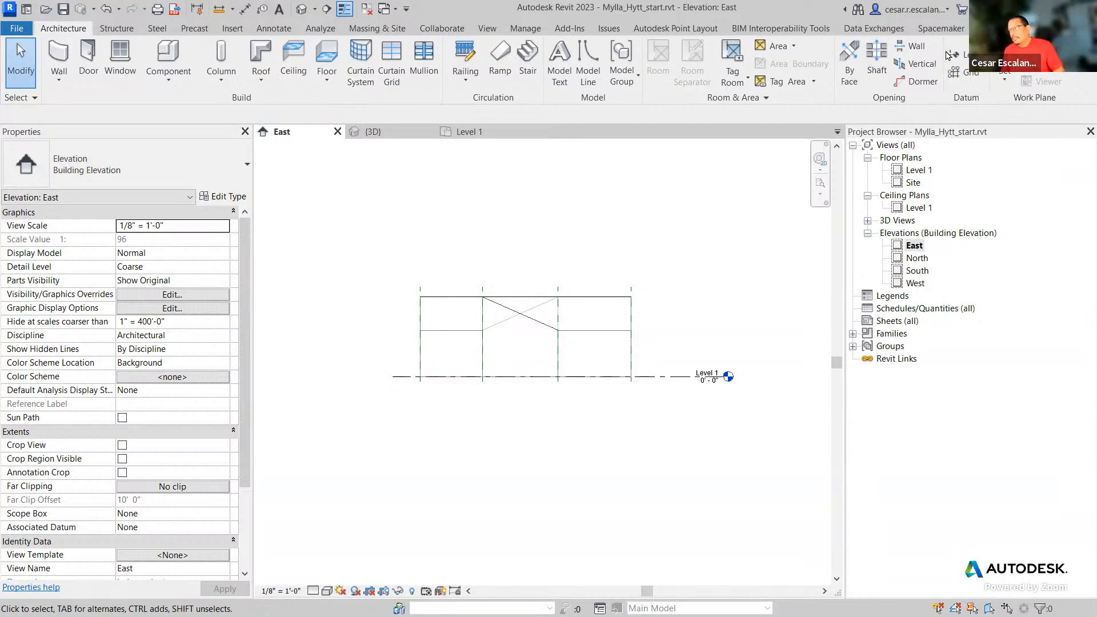
click(953, 55)
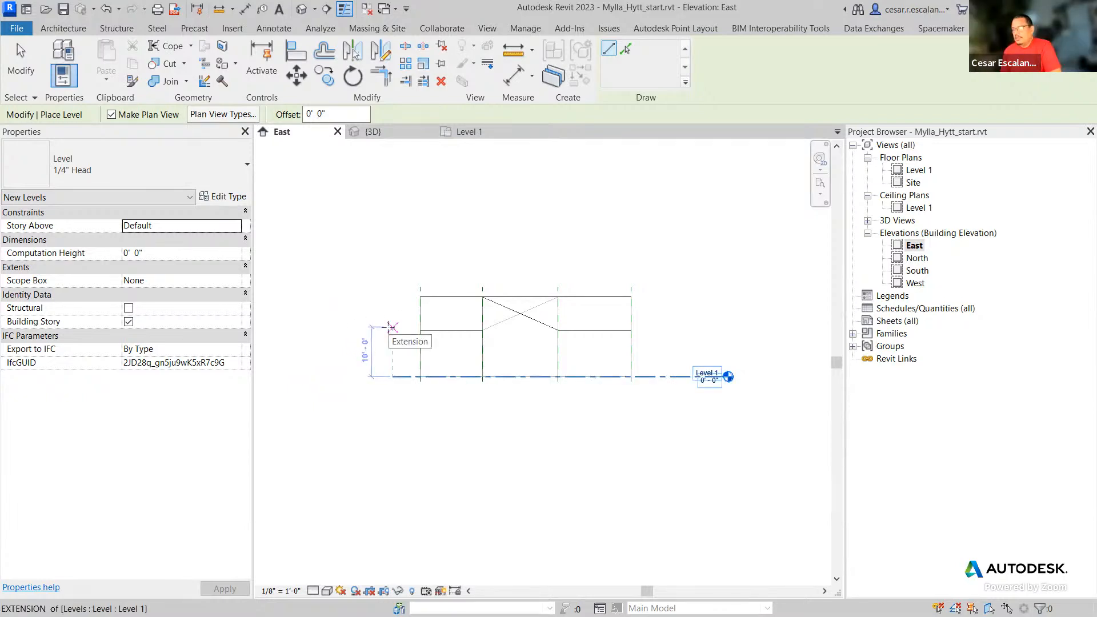
scroll(392, 327, up, 2)
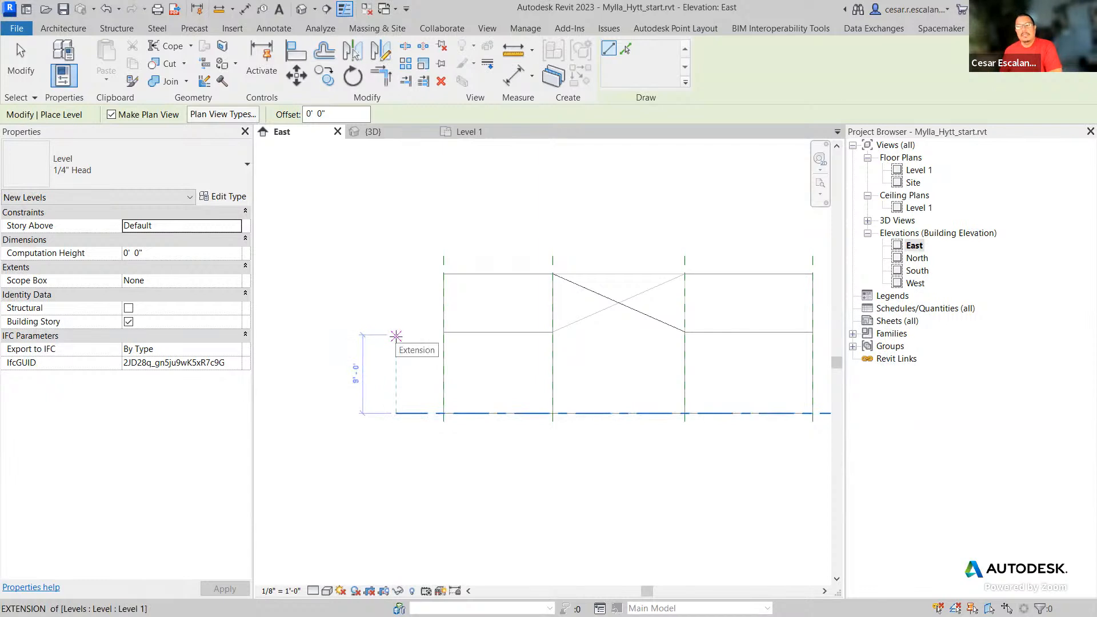
click(395, 337)
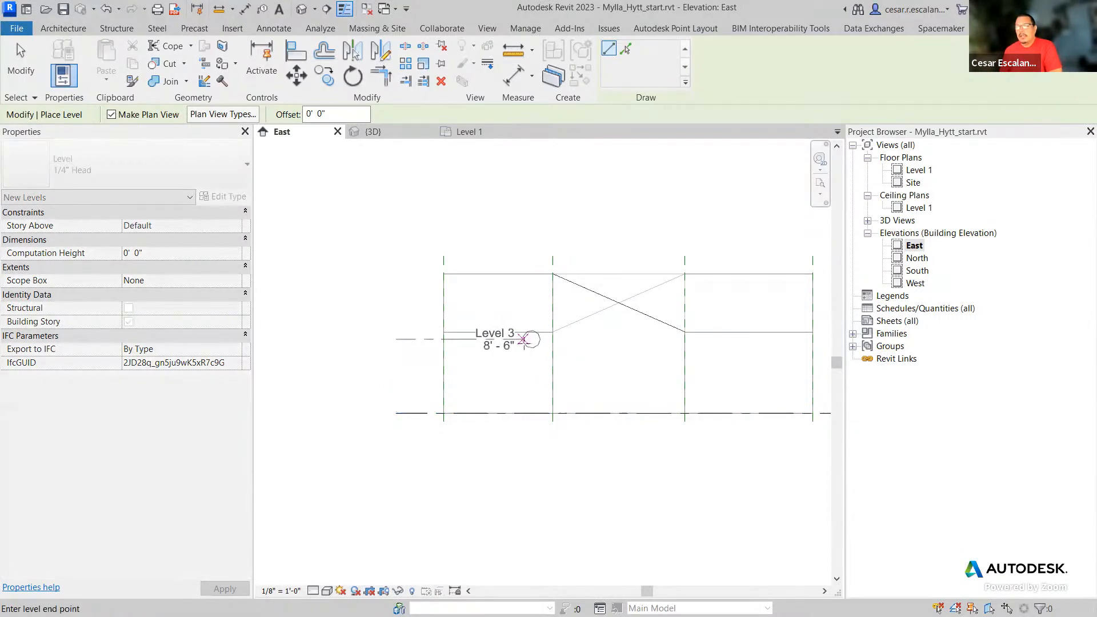
scroll(587, 351, down, 3)
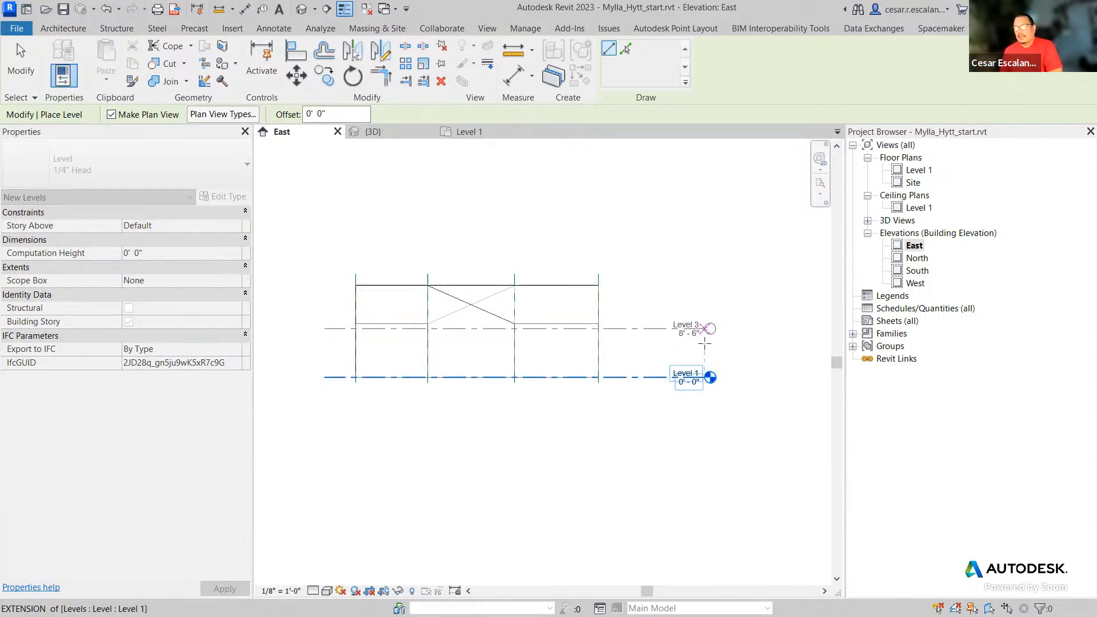
scroll(704, 343, up, 5)
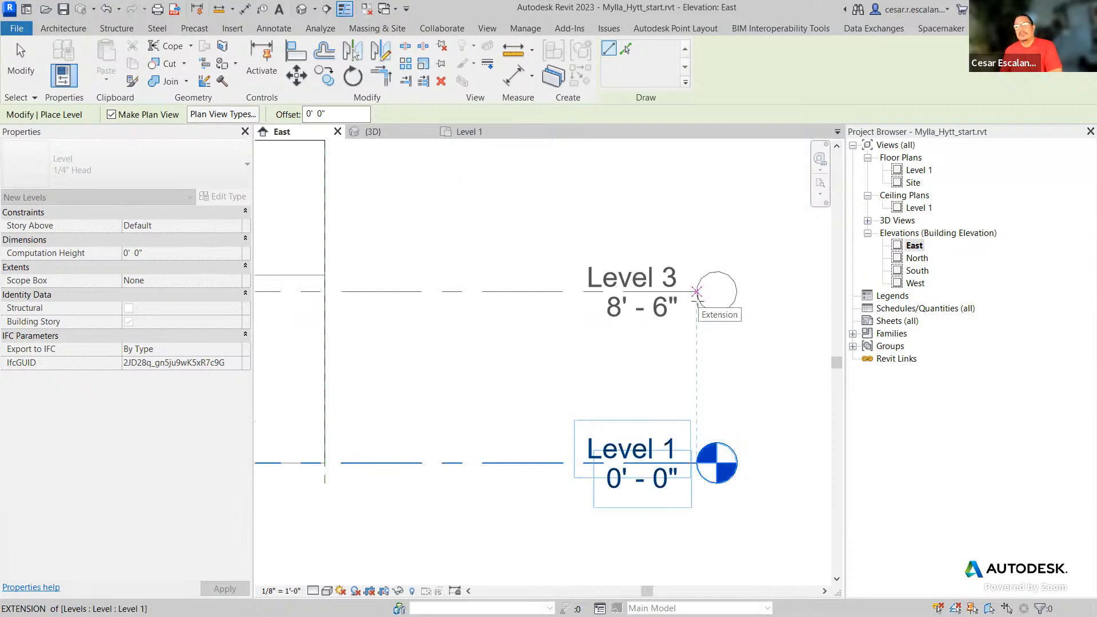
click(697, 292)
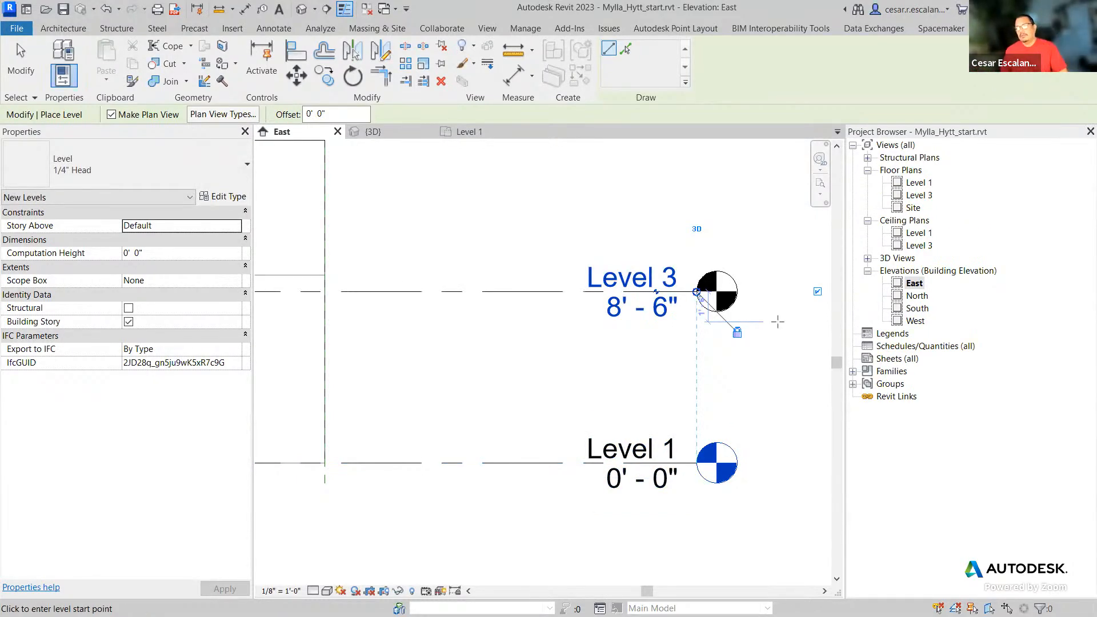
key(Escape)
key(Escape)
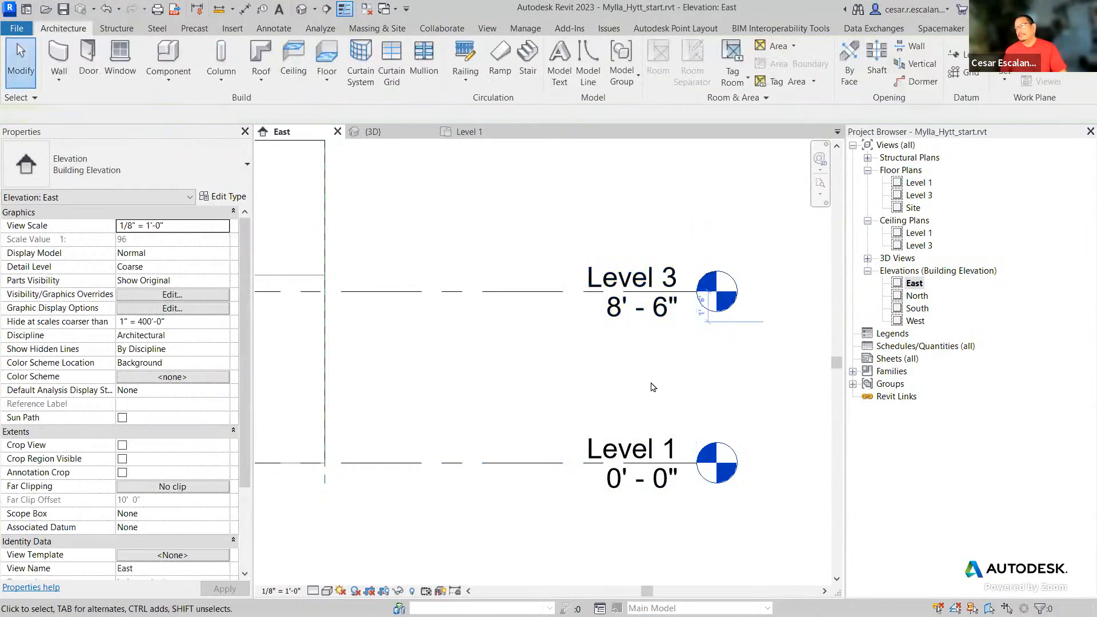
scroll(698, 412, down, 4)
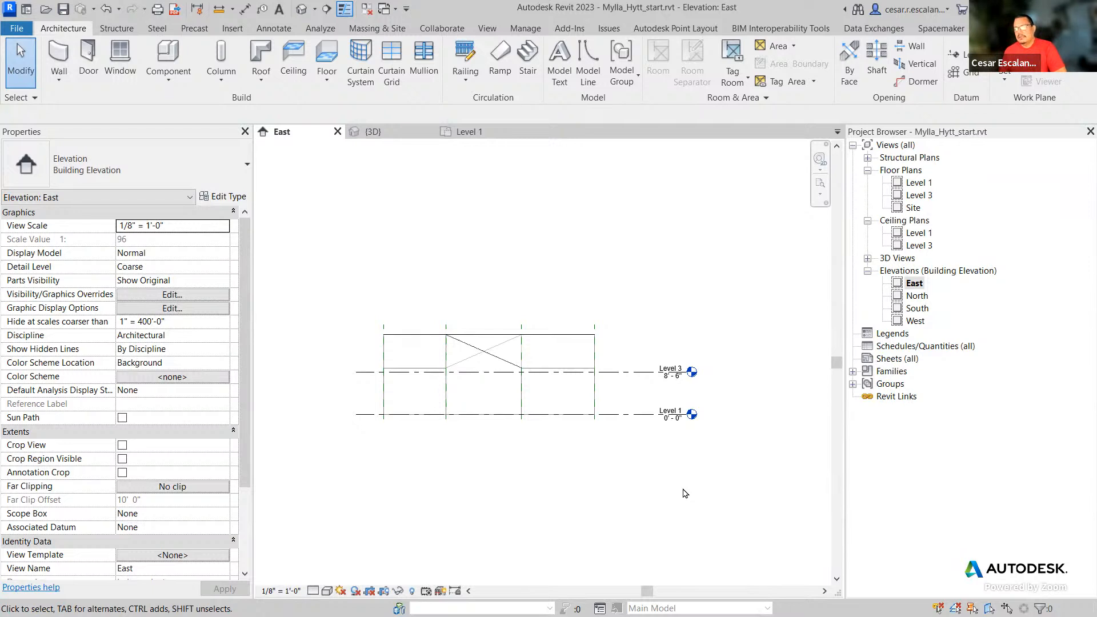
- Undo the drawn level above Level 1
click(106, 9)
scroll(632, 457, down, 3)
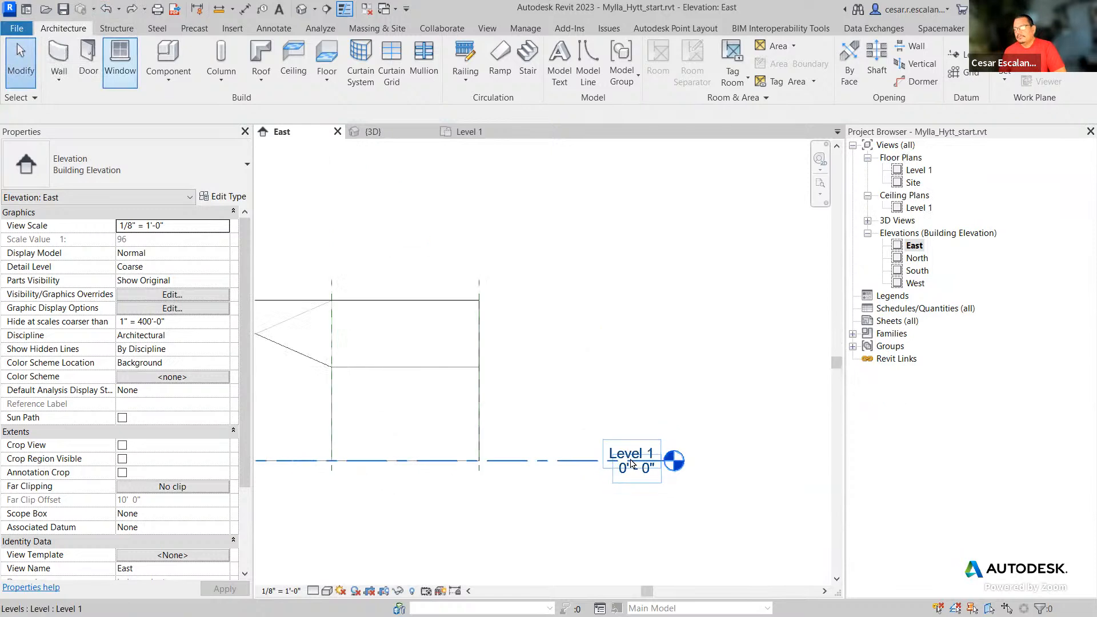
middle_drag(661, 280, 718, 277)
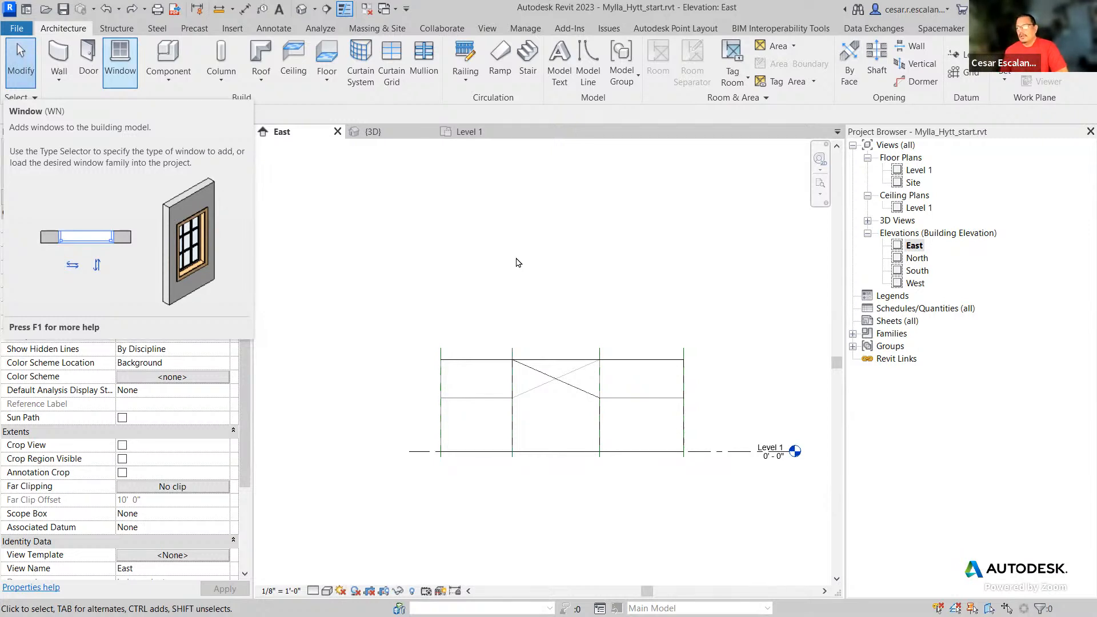
middle_drag(510, 246, 341, 230)
middle_drag(652, 260, 757, 254)
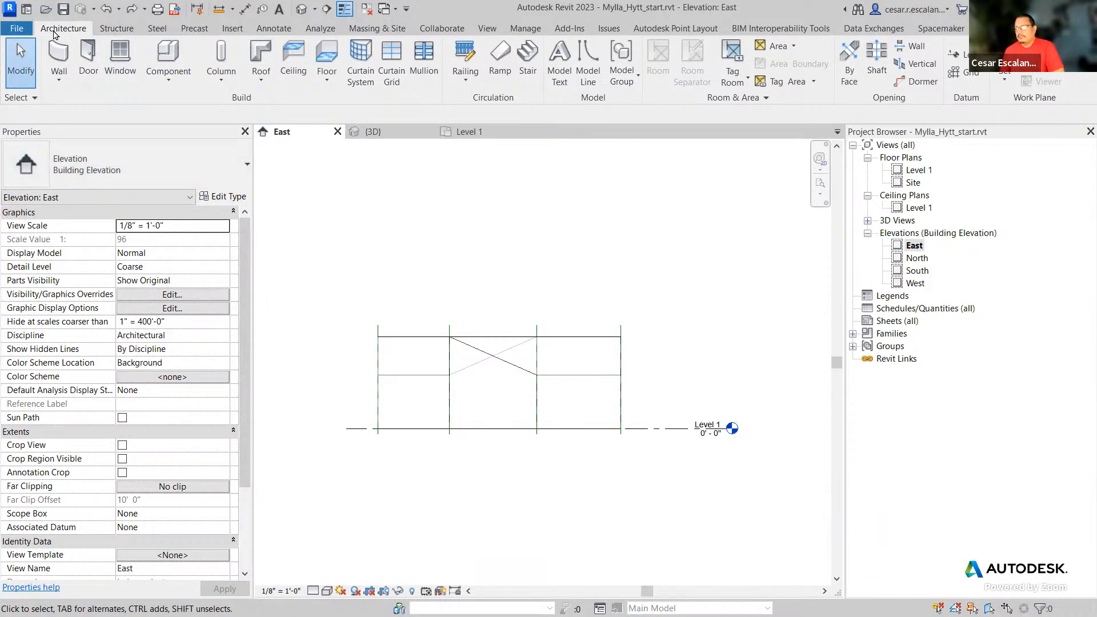
- Create a level 10' - 0" above Level 1 using Pick Lines with an offset from the Level 1 line
click(959, 56)
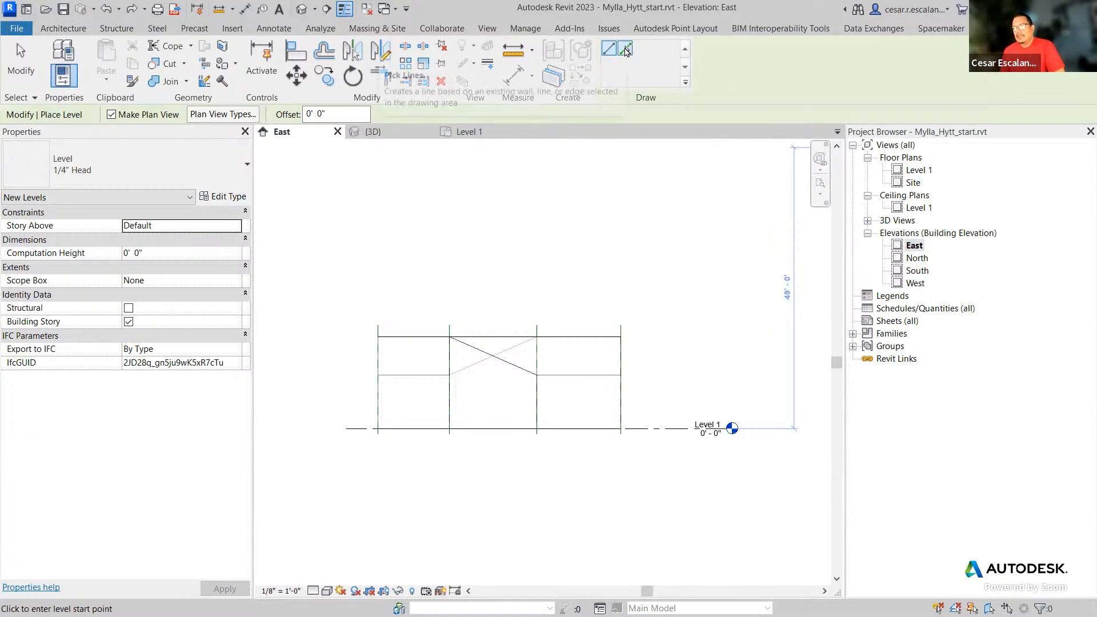
click(626, 51)
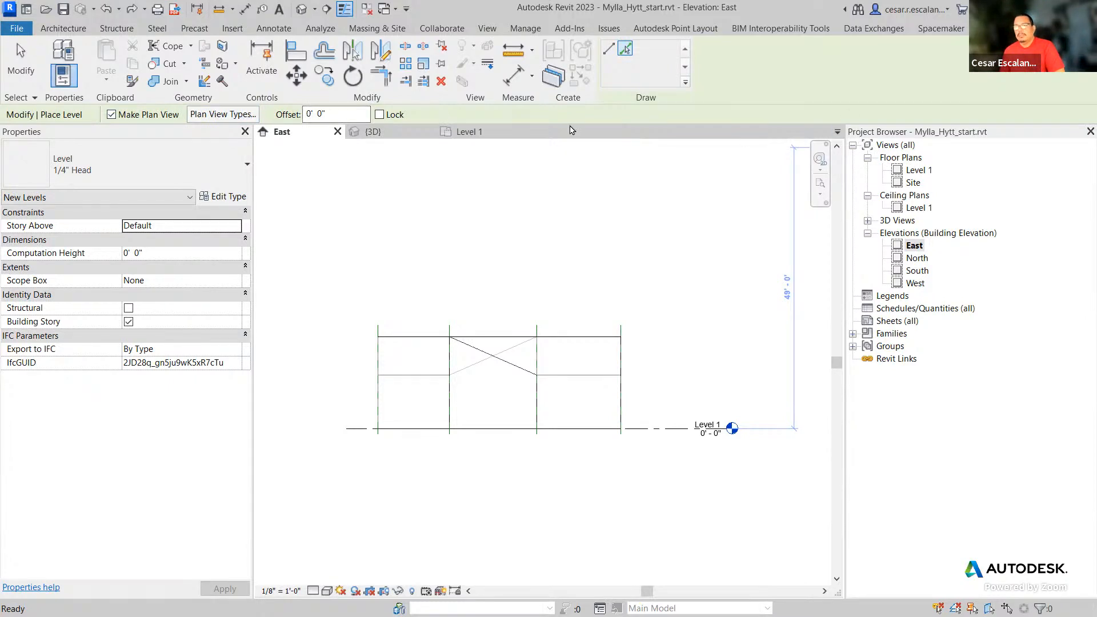
click(336, 113)
drag(336, 115, 265, 115)
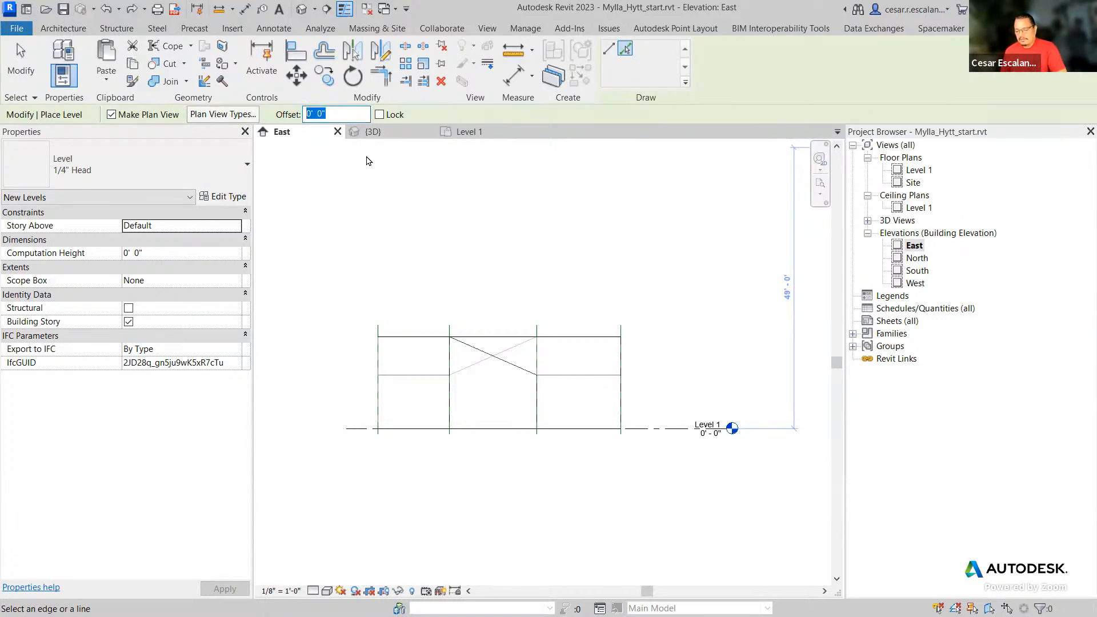
text(1)
key(Return)
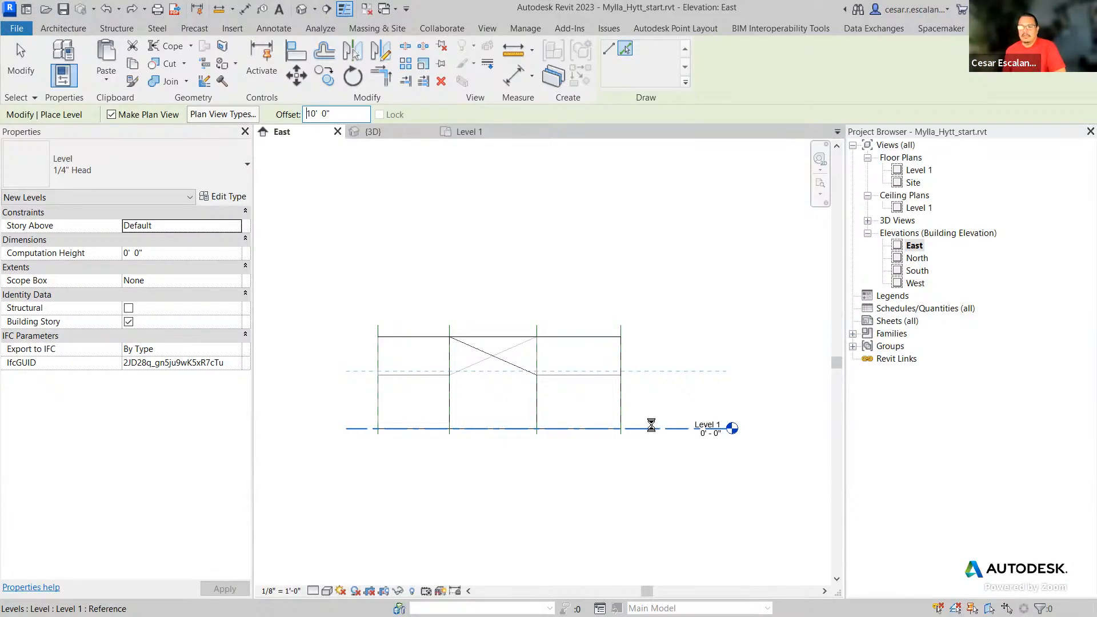
click(653, 428)
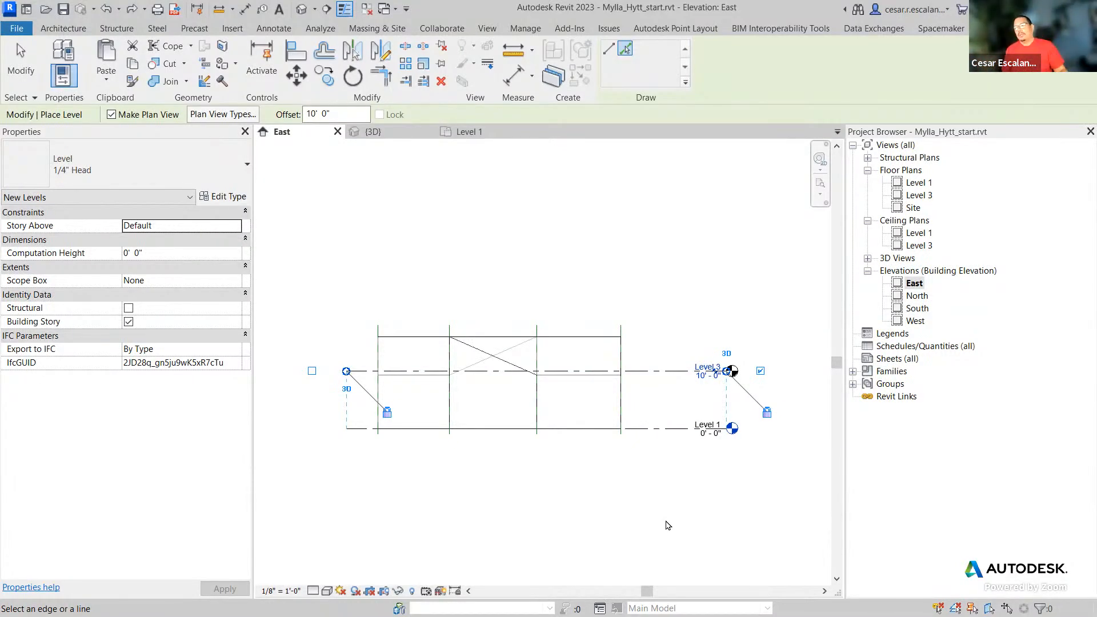
key(XF86AudioRaiseVolume)
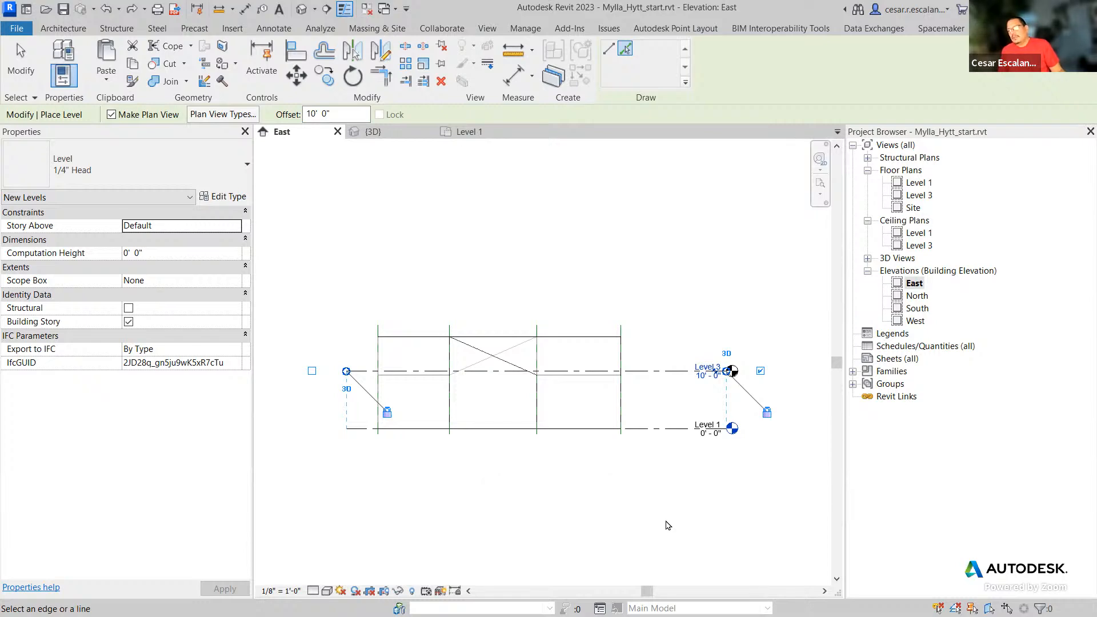
key(Escape)
key(Escape)
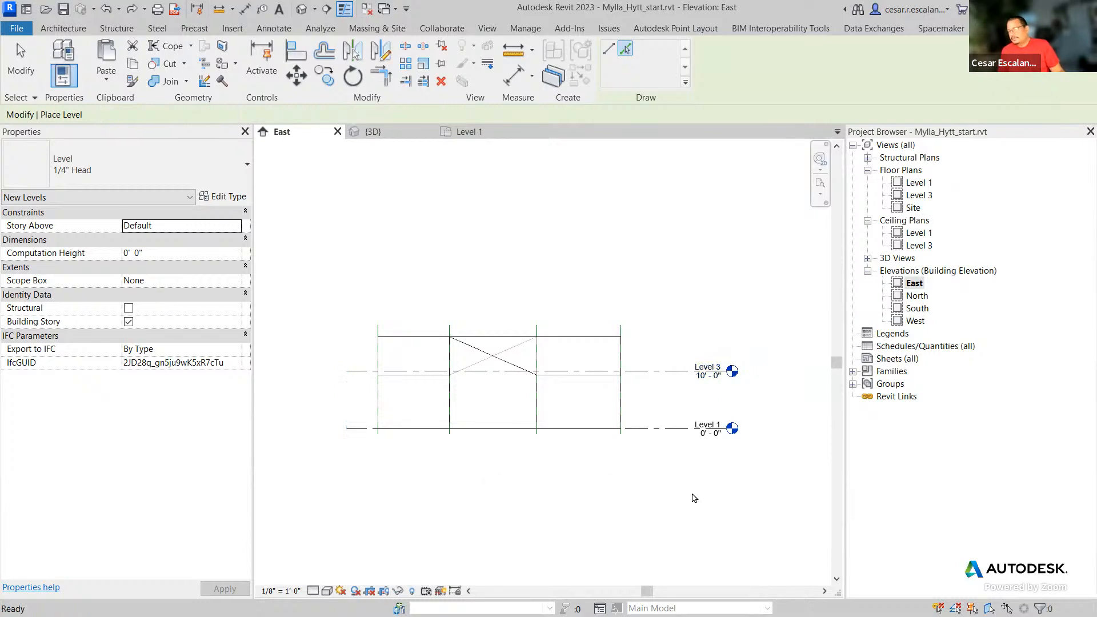
- Rename the level above Level 1 as Mezzanine, including its corresponding views, and clear the selection
scroll(733, 465, up, 2)
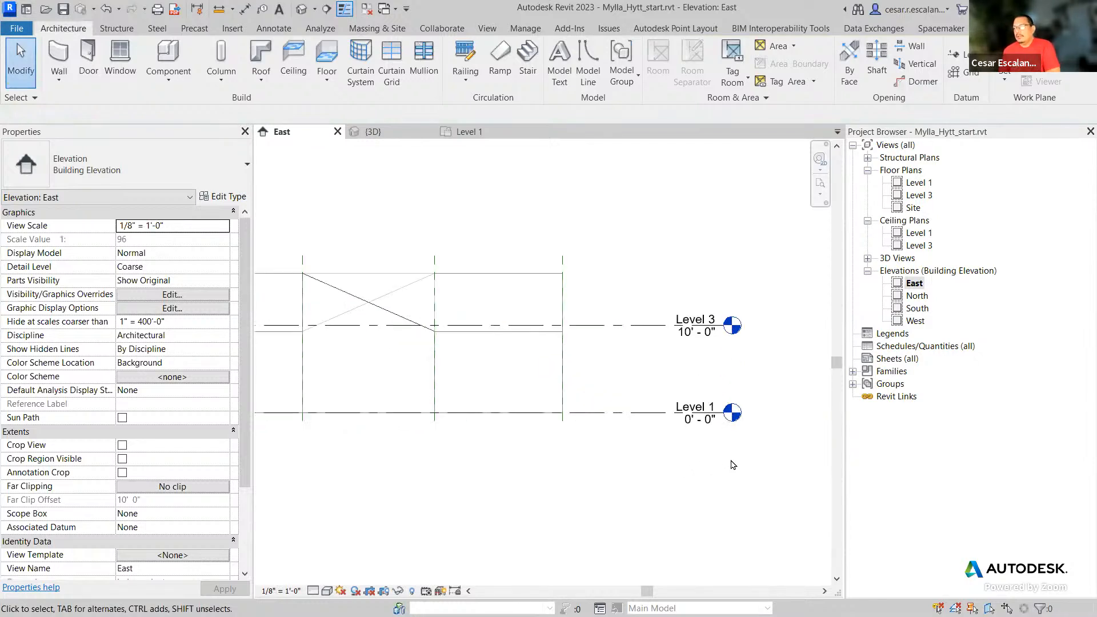
scroll(733, 464, down, 1)
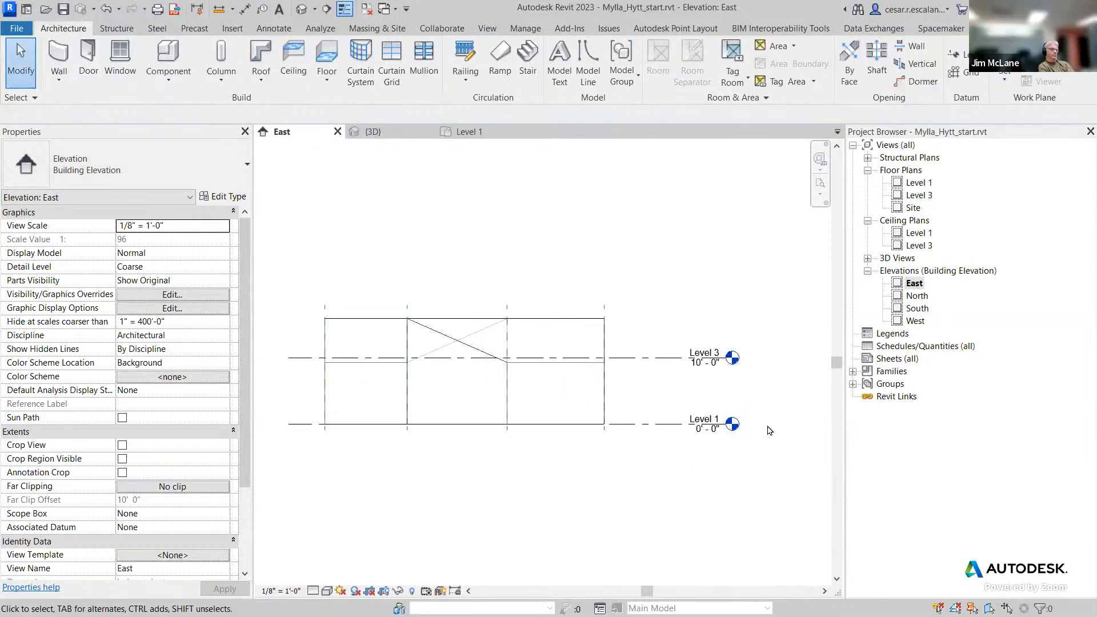
scroll(768, 430, up, 1)
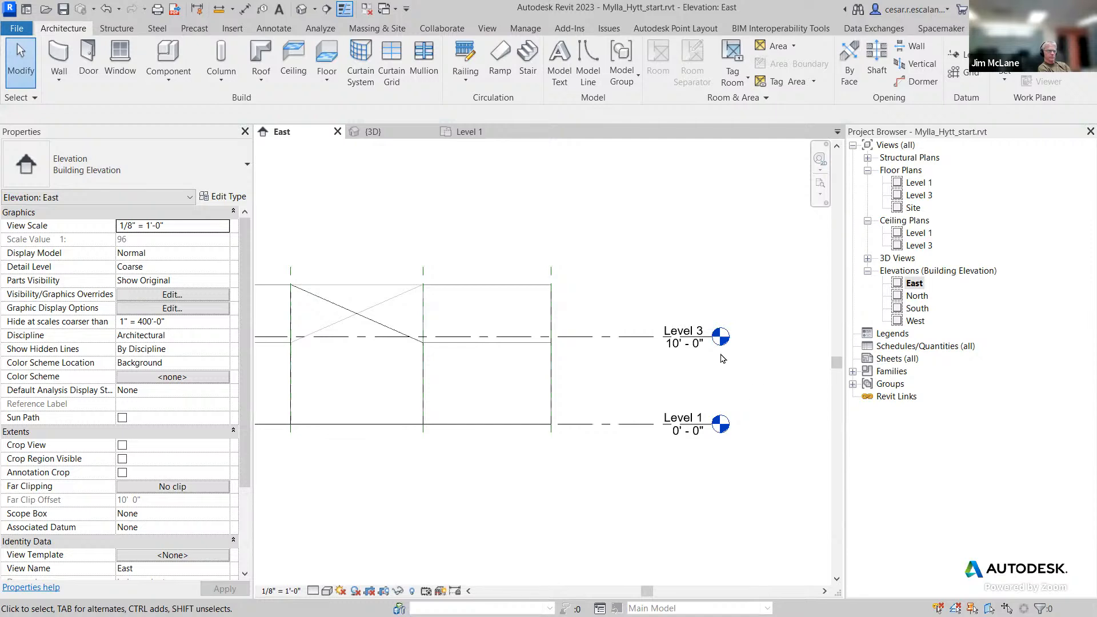
click(687, 332)
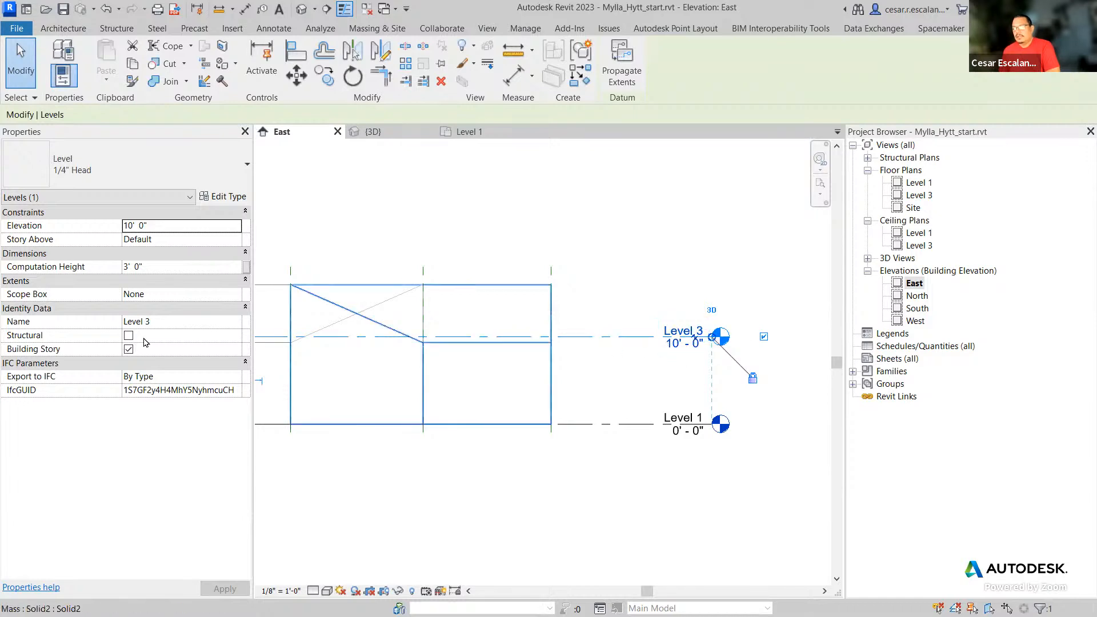
click(187, 319)
text(Mezzanine)
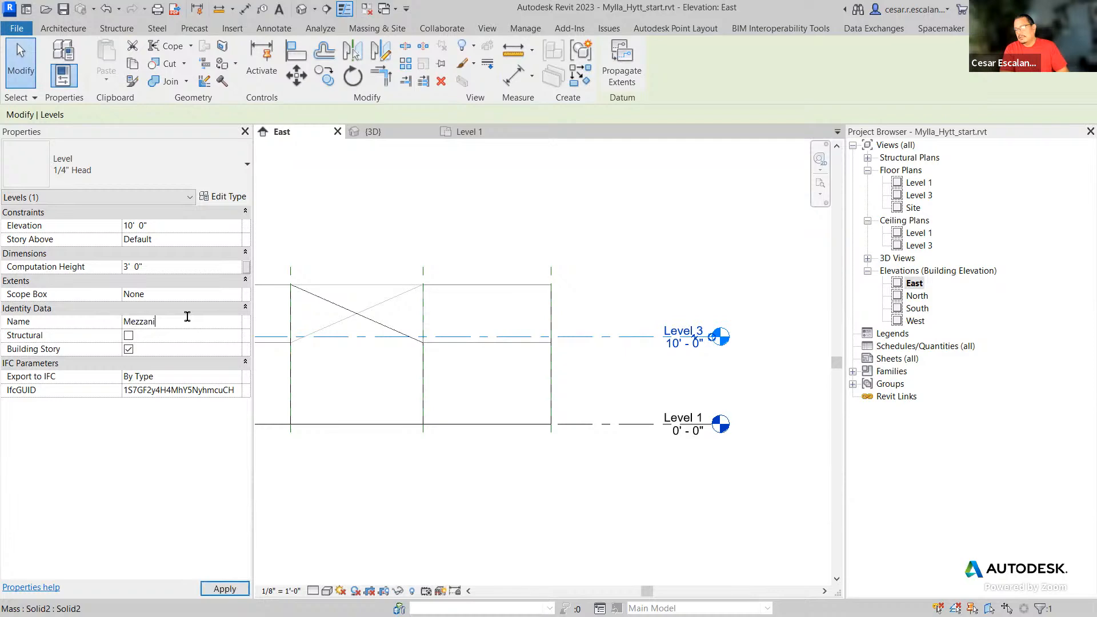
click(223, 589)
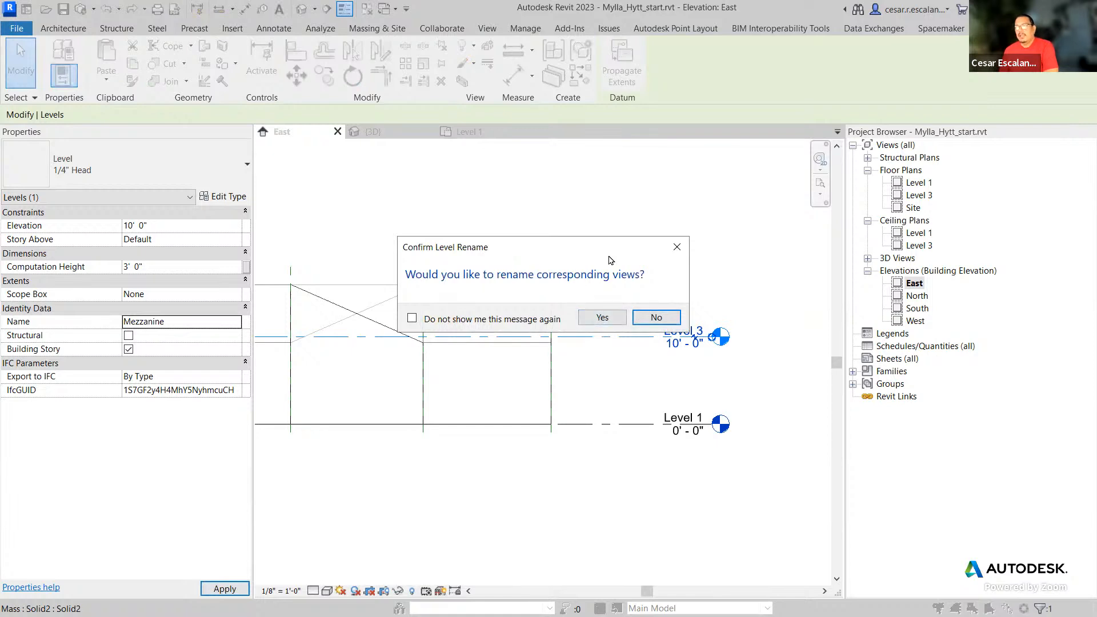
click(600, 317)
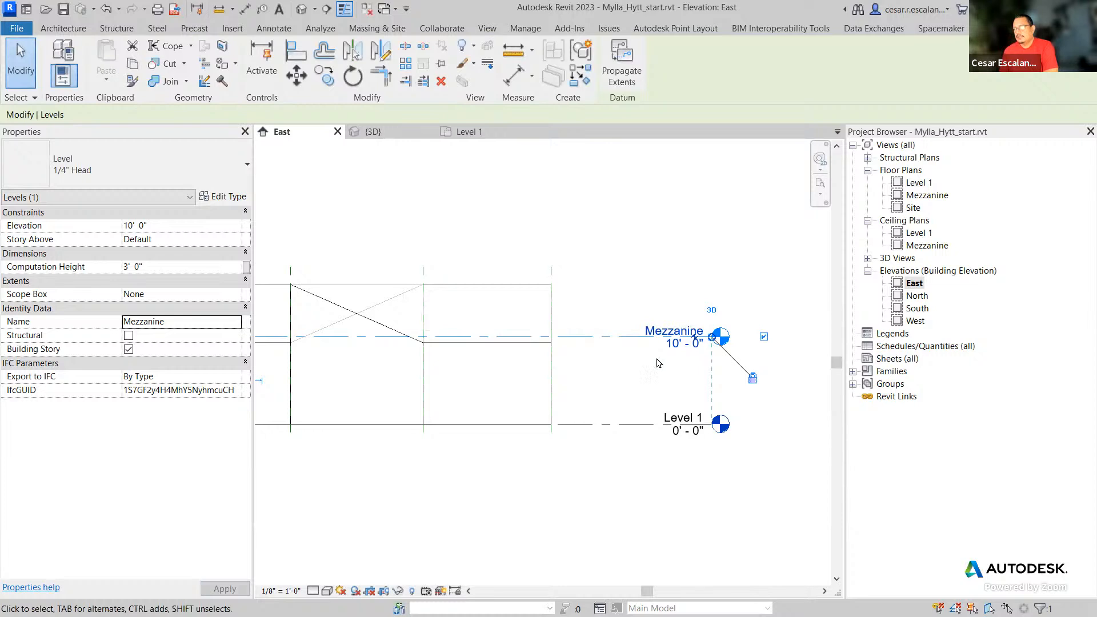
click(655, 341)
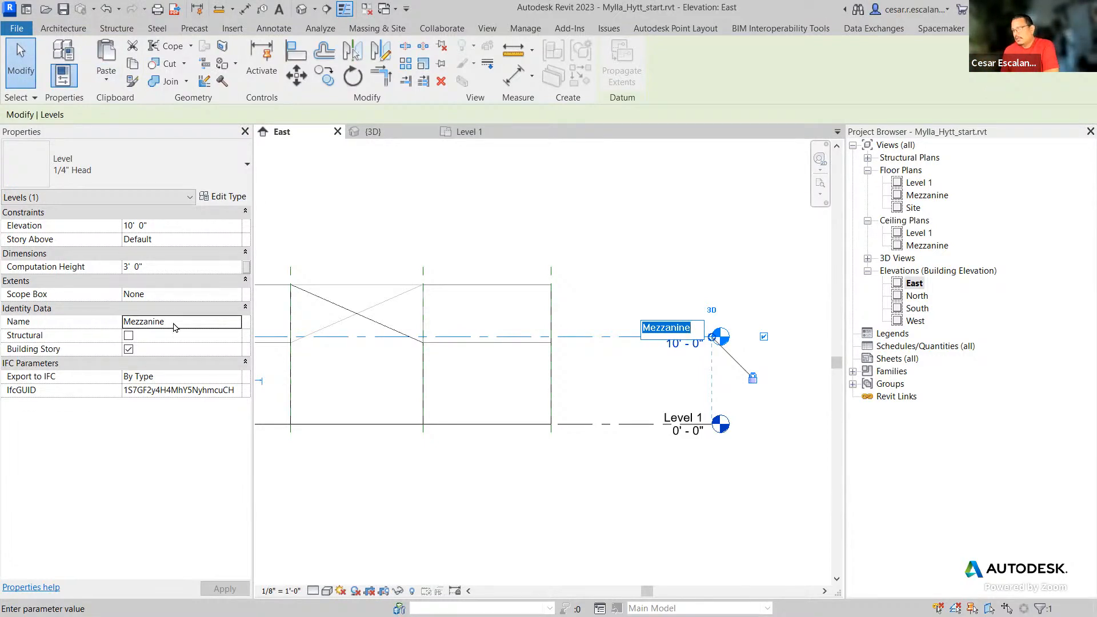
key(Return)
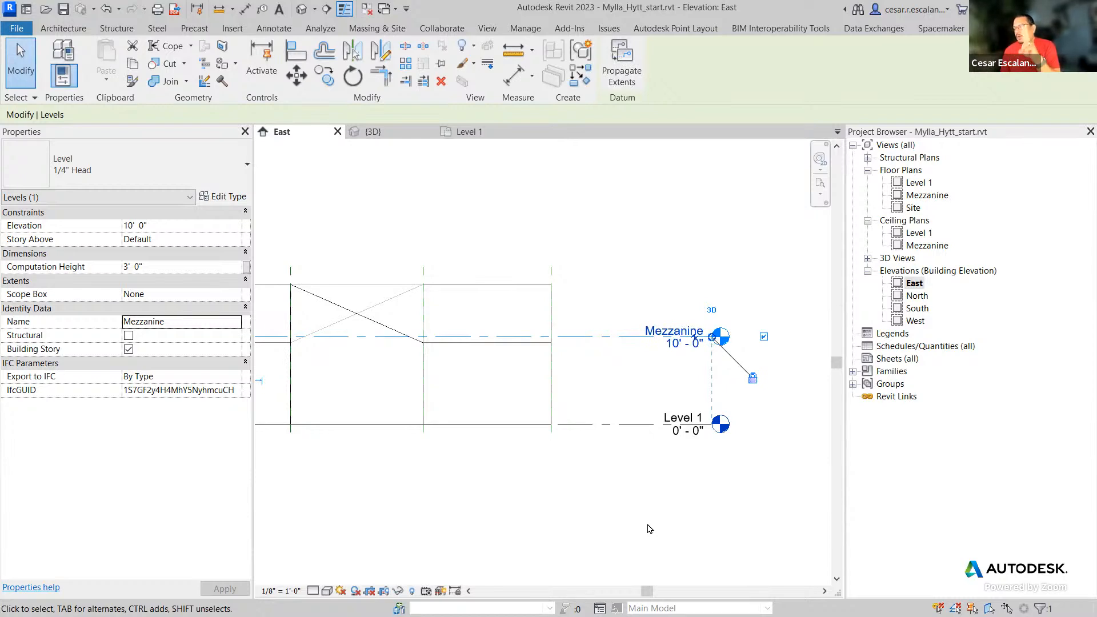
click(664, 501)
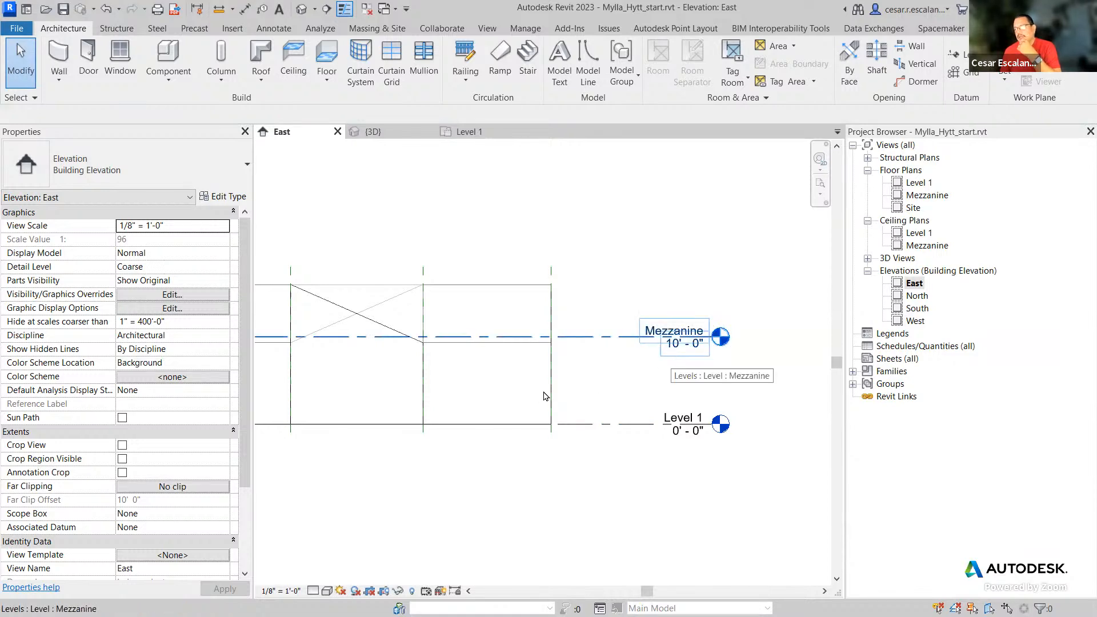
- Set the Mezzanine level's elevation to 9' - 4" and clear the selection
scroll(685, 357, up, 4)
scroll(608, 360, up, 1)
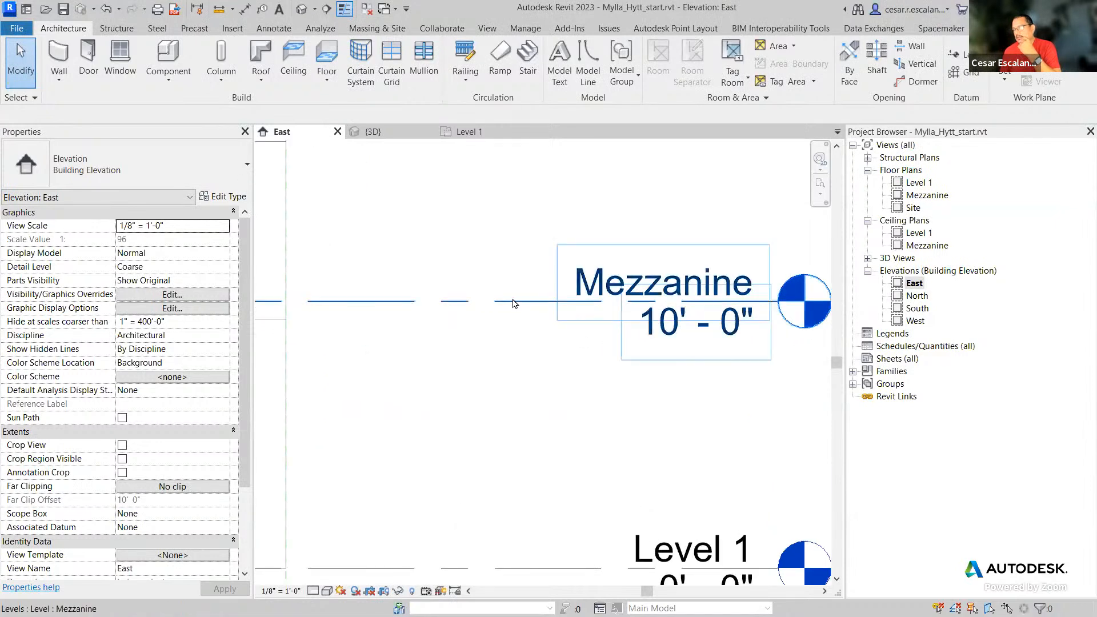
click(513, 303)
click(682, 334)
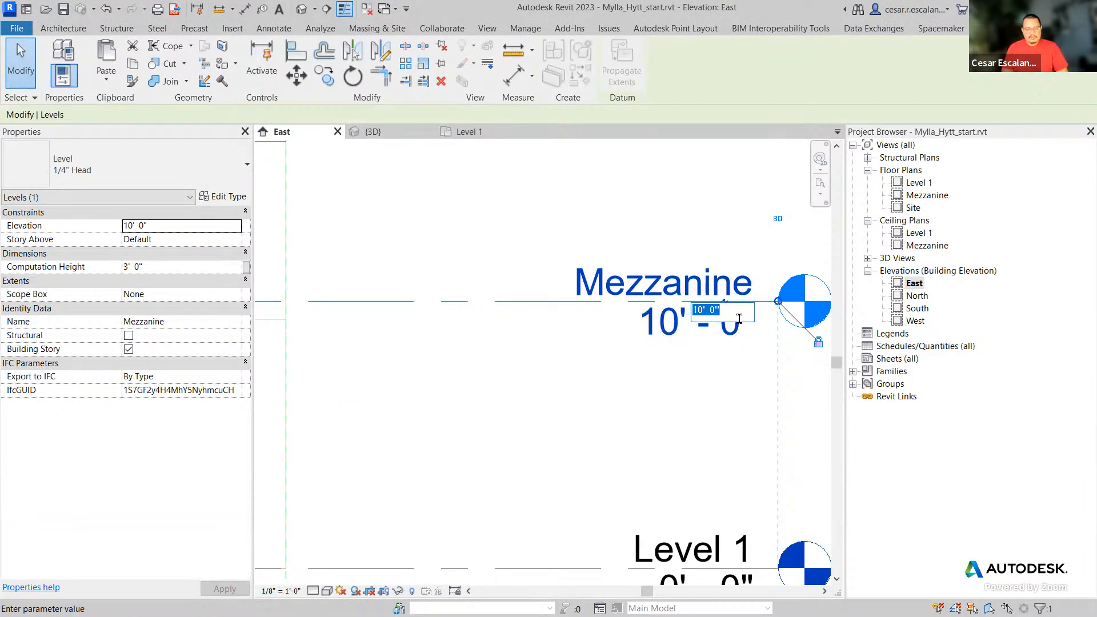
text(9)
text( 3)
key(BackSpace)
text(4)
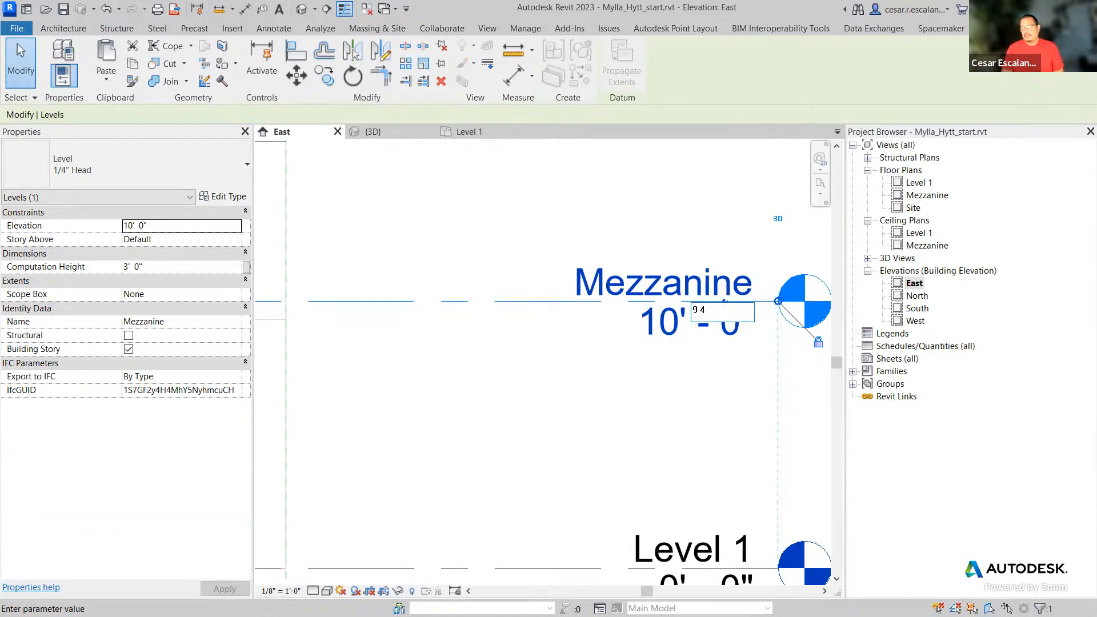
key(Return)
click(520, 423)
scroll(571, 431, down, 4)
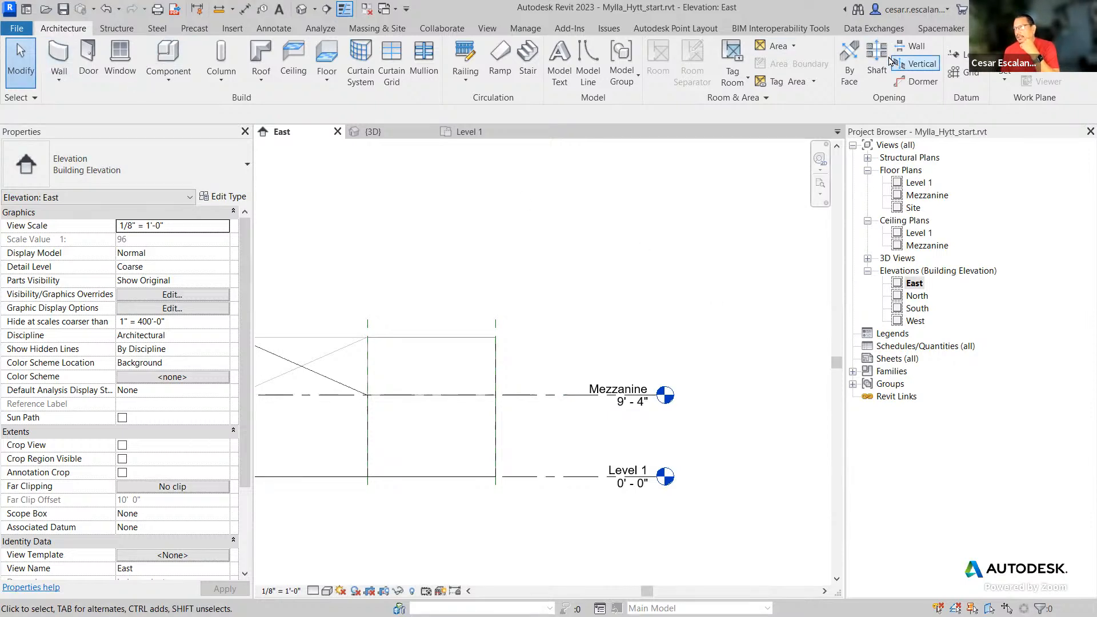
- Create a level 6' 8" above Mezzanine using Pick Lines with an offset from the Mezzanine line
click(953, 59)
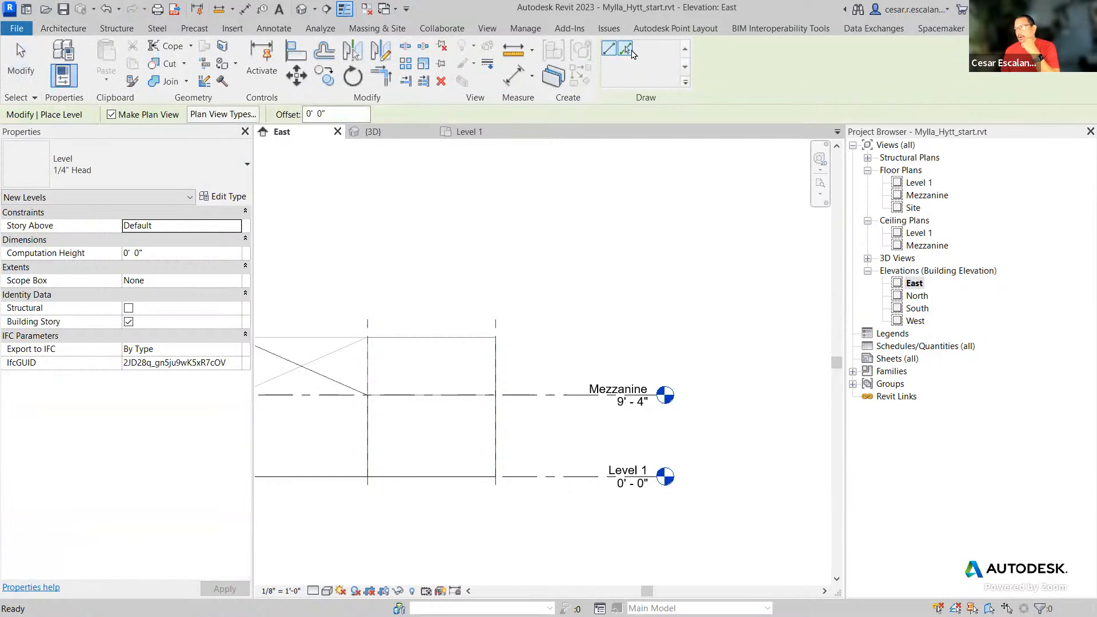
click(631, 53)
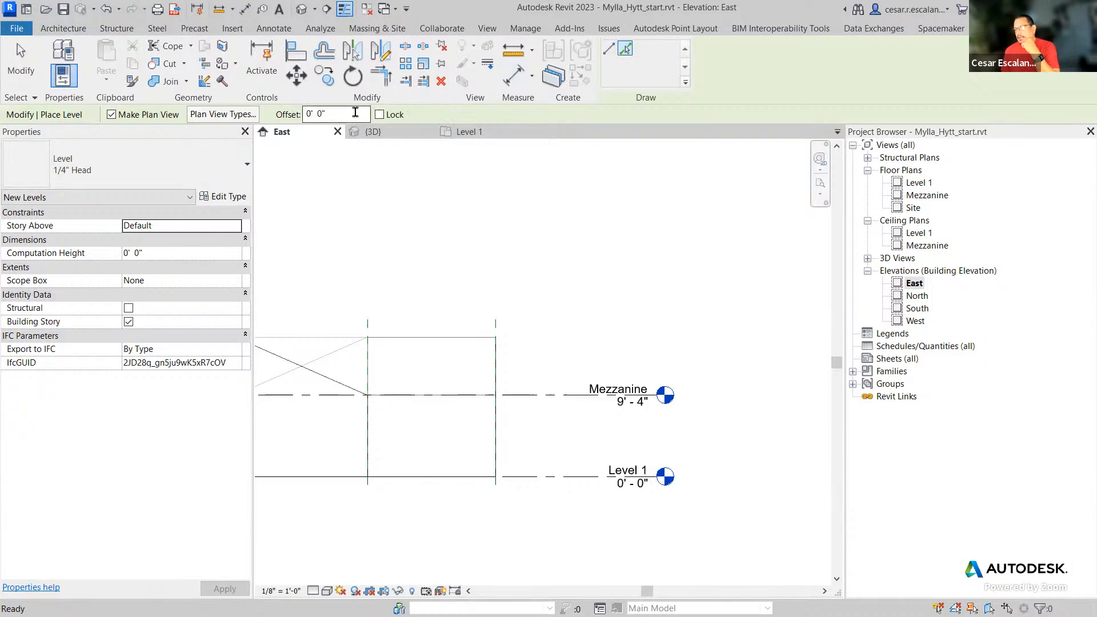
drag(354, 113, 280, 108)
text(6)
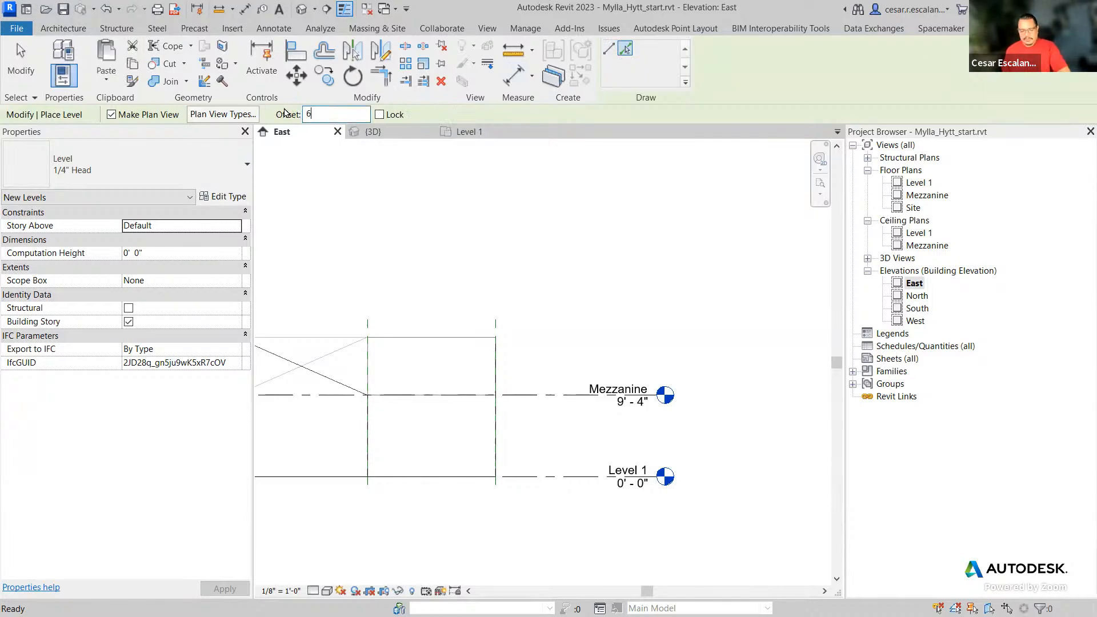
text(' 8)
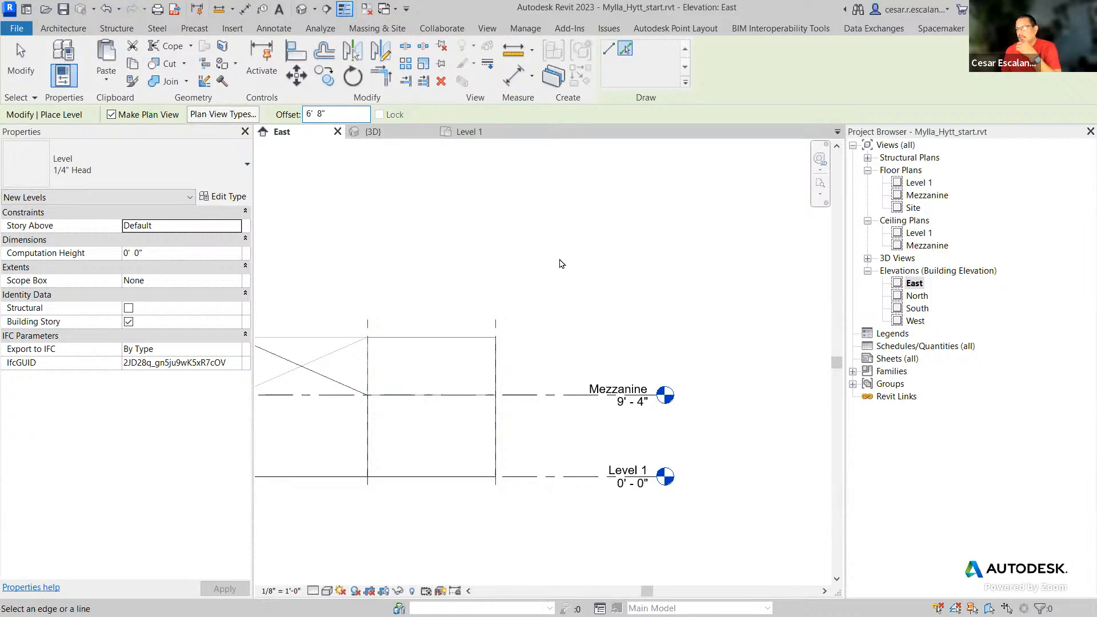
click(553, 396)
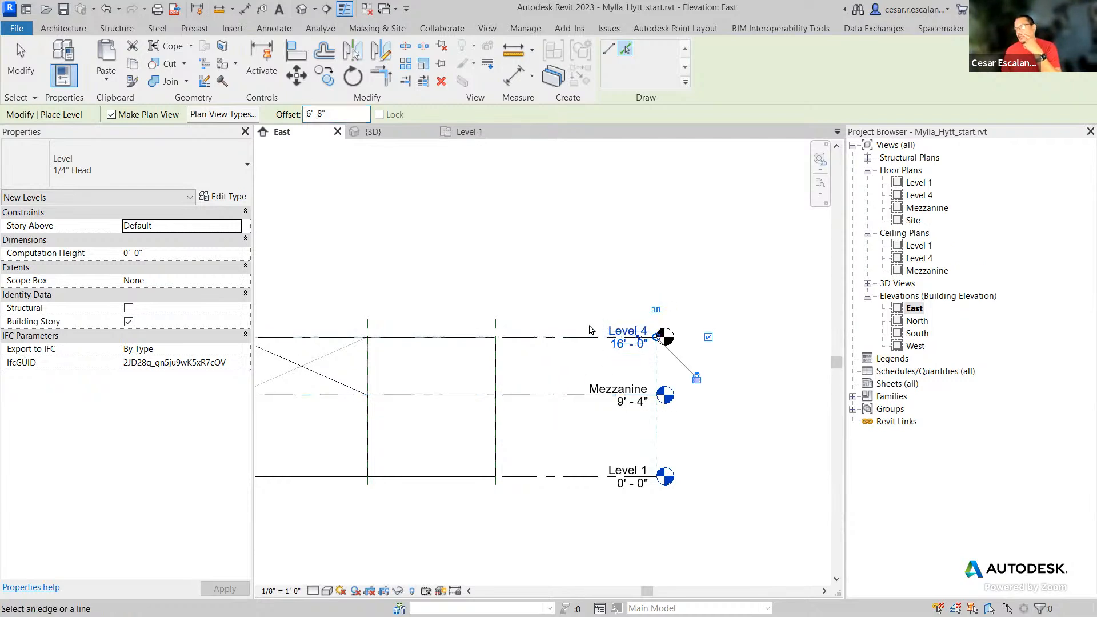
- Rename the new level above Mezzanine as Roof Ridge, including its corresponding views, and end level placement
scroll(642, 334, up, 3)
click(644, 335)
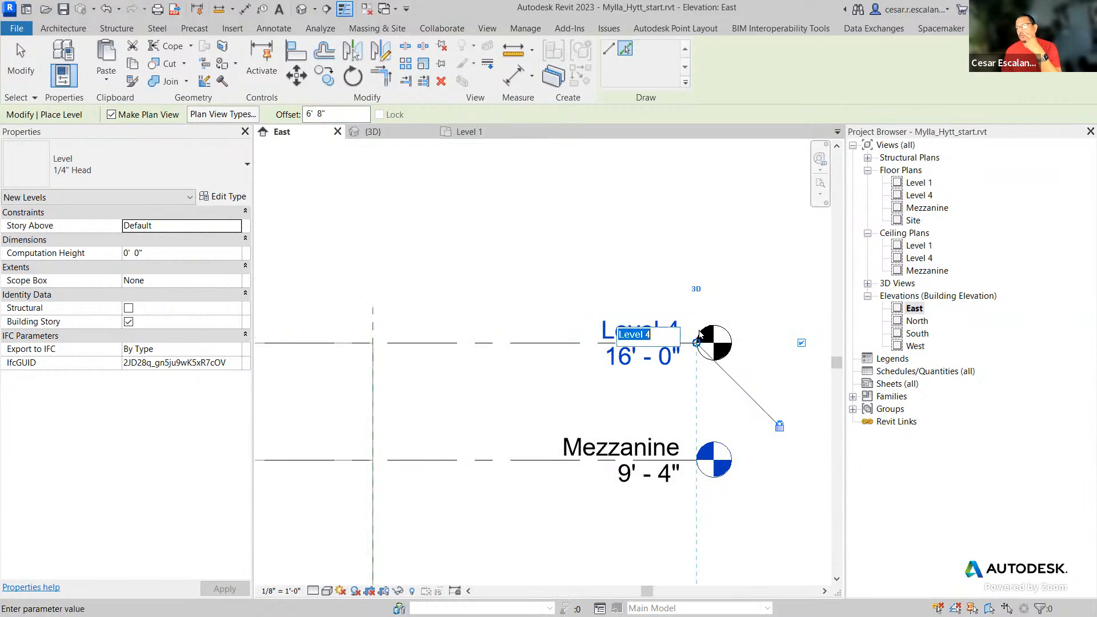
text(Roof Ridge)
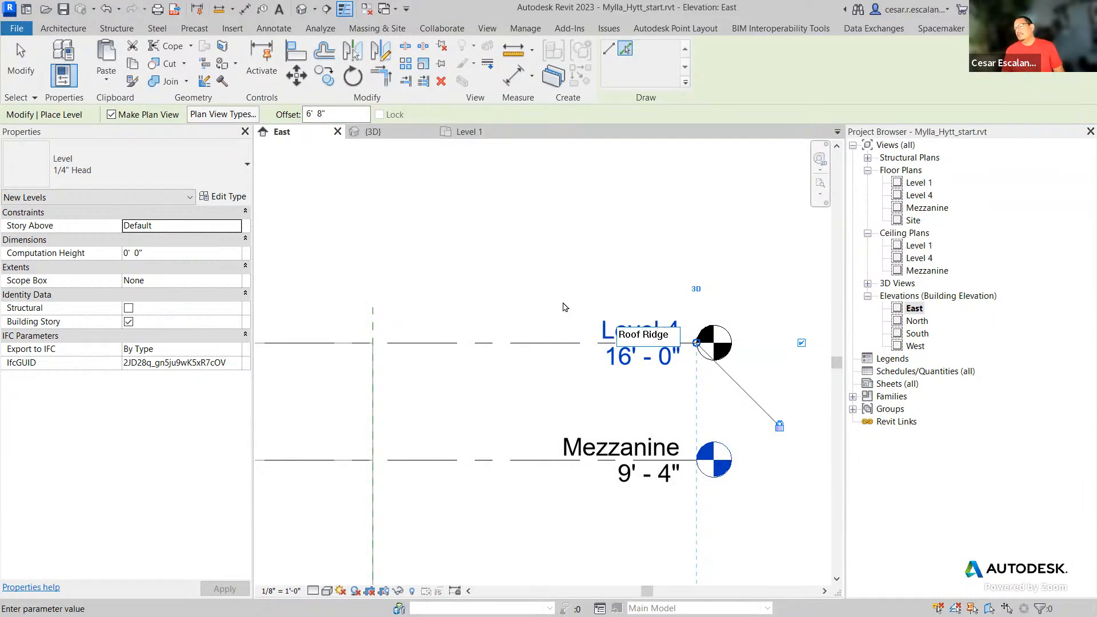
key(Return)
click(600, 319)
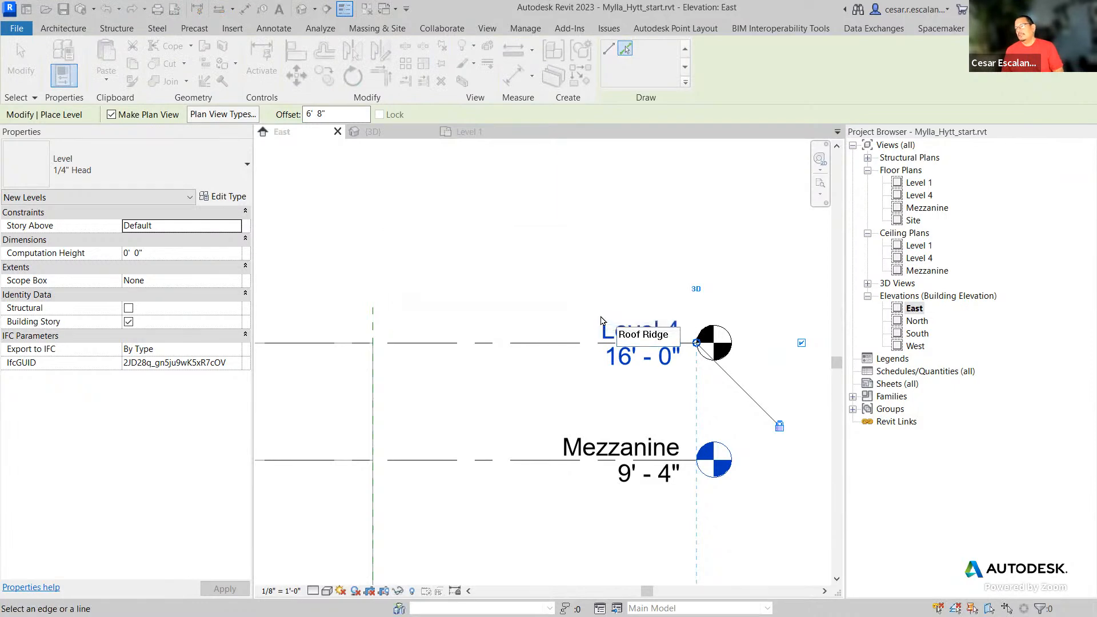
scroll(473, 206, down, 3)
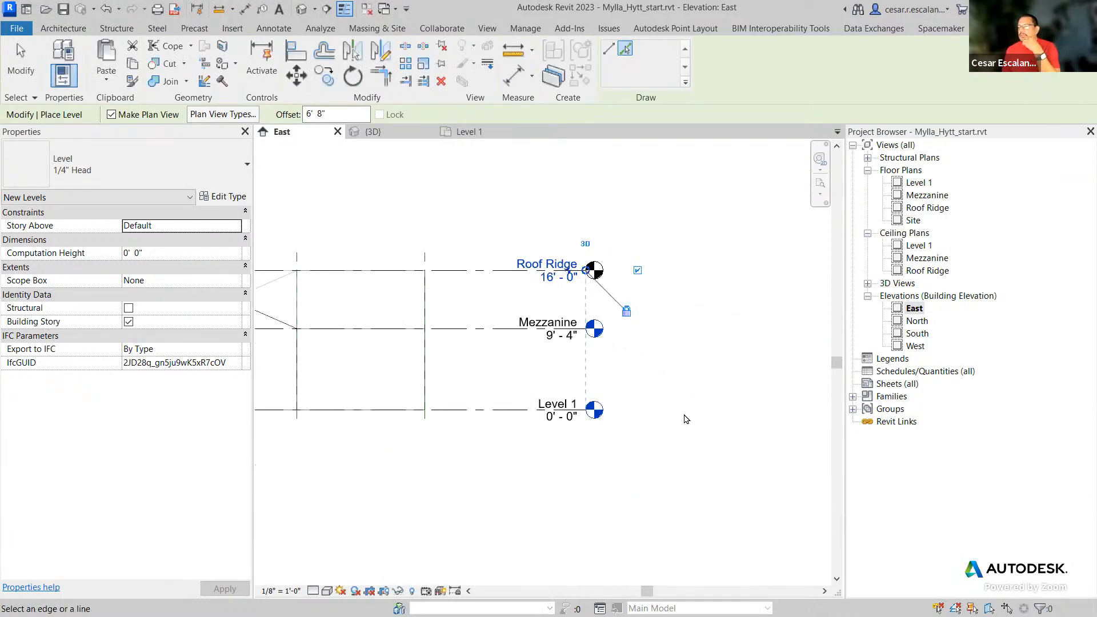
middle_drag(690, 413, 735, 412)
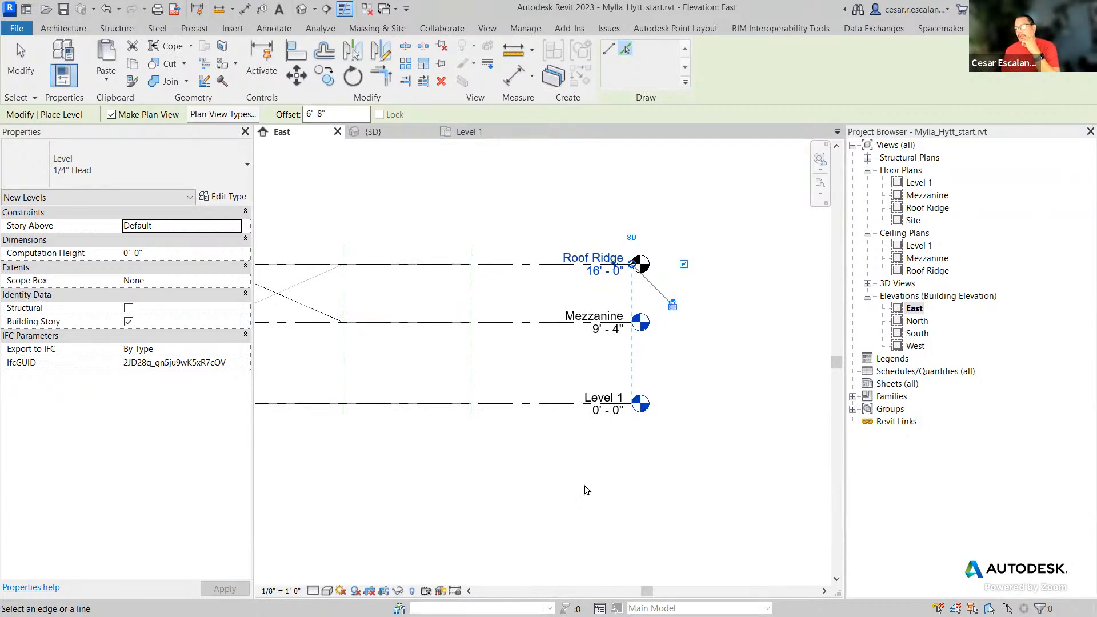
key(Escape)
key(Escape)
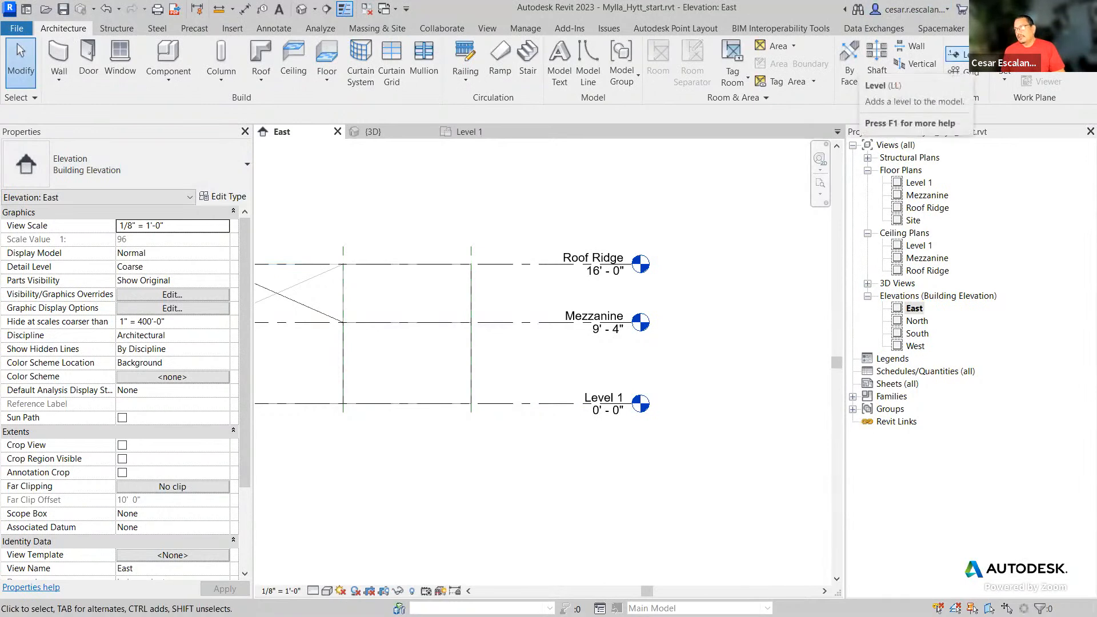
- Create a level 10" below Level 1 using Pick Lines with an offset from the Level 1 line, and end level placement
click(956, 57)
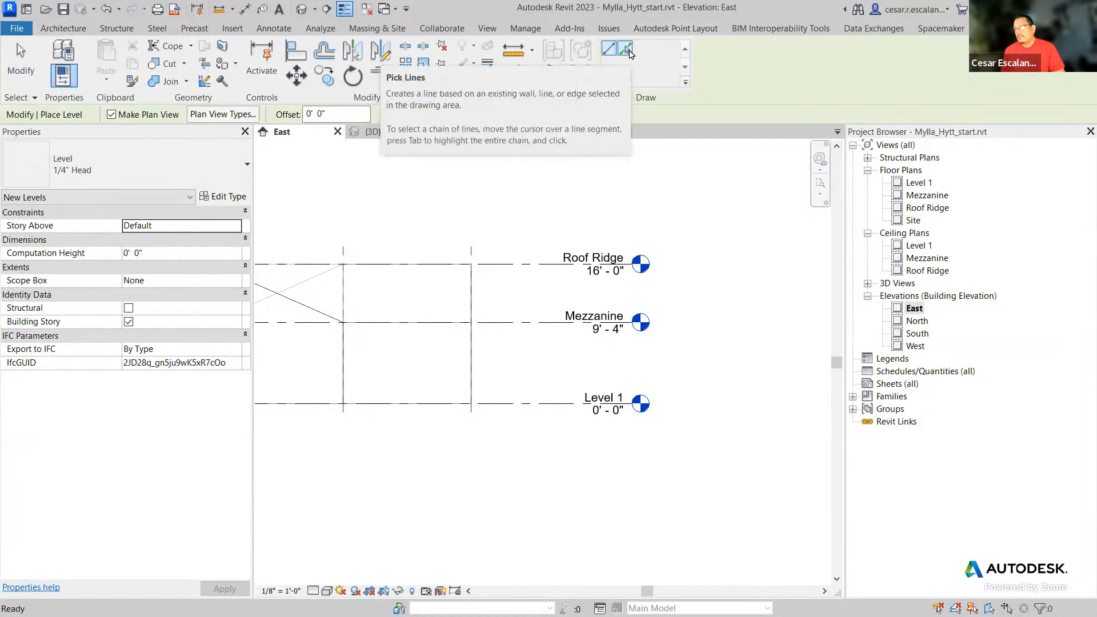
click(627, 50)
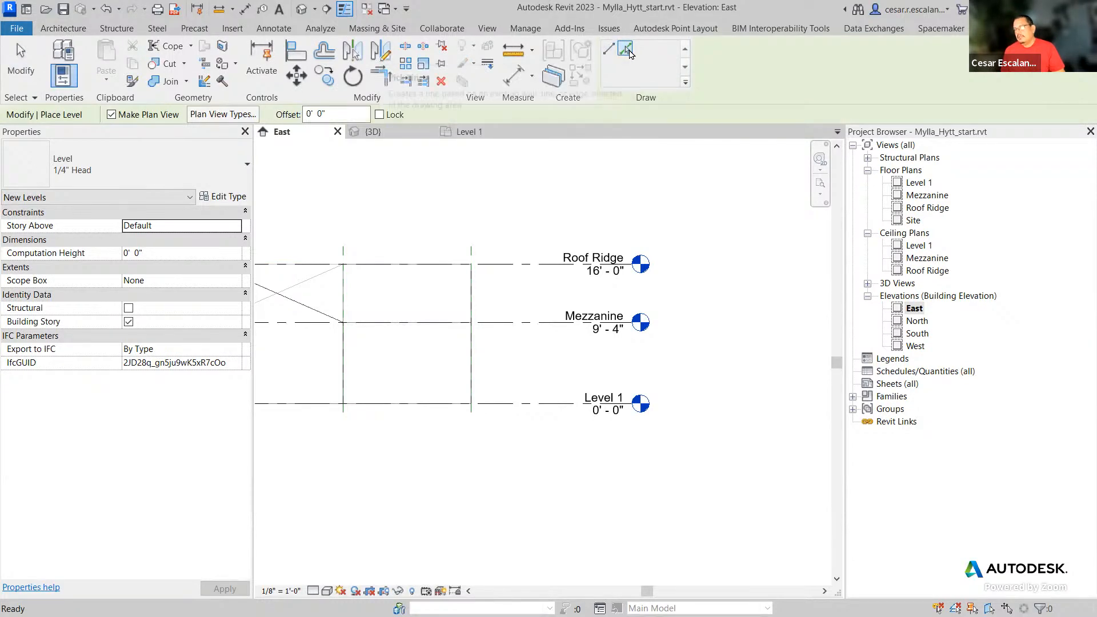
click(336, 114)
double_click(336, 113)
text(10)
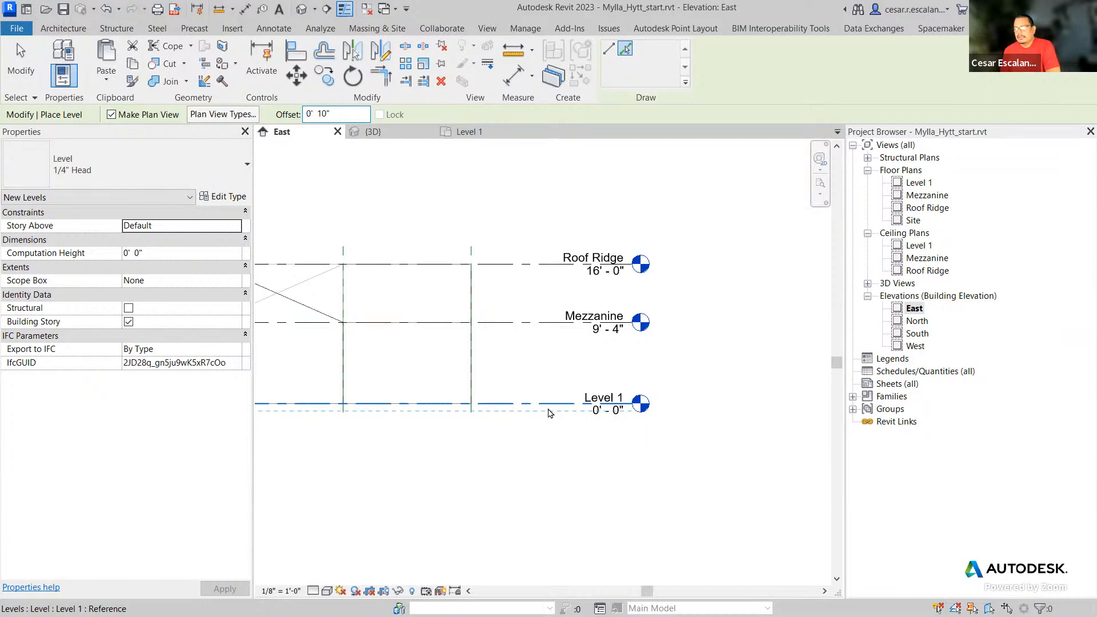
click(548, 411)
scroll(584, 491, up, 2)
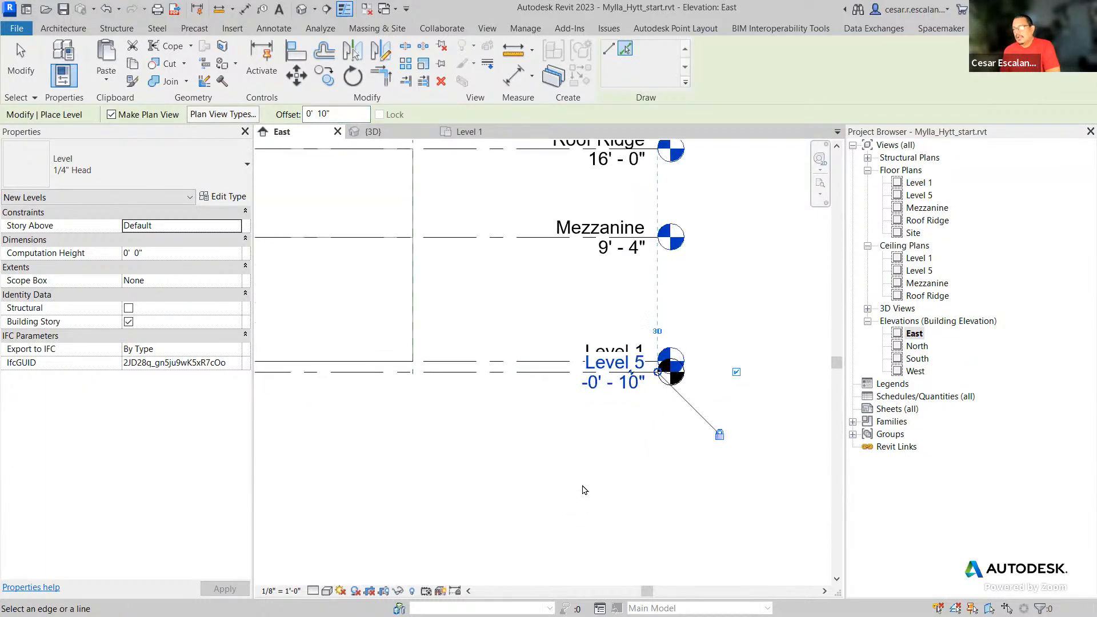
key(Escape)
key(Escape)
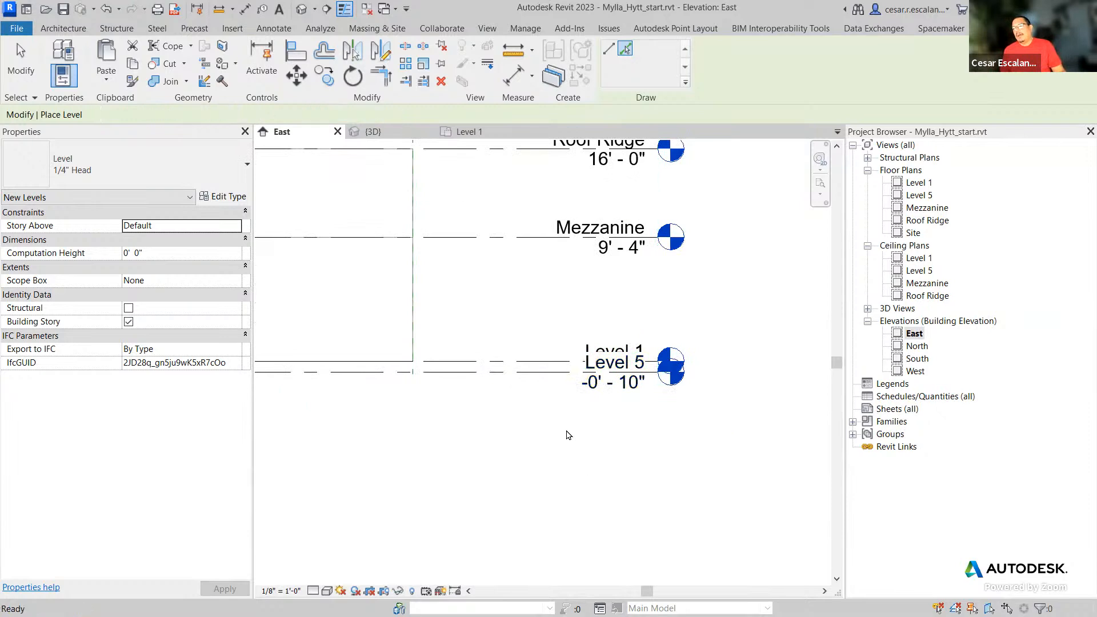
- Rename the level just below Level 1 as Ground, including its corresponding views, and clear the selection
click(545, 375)
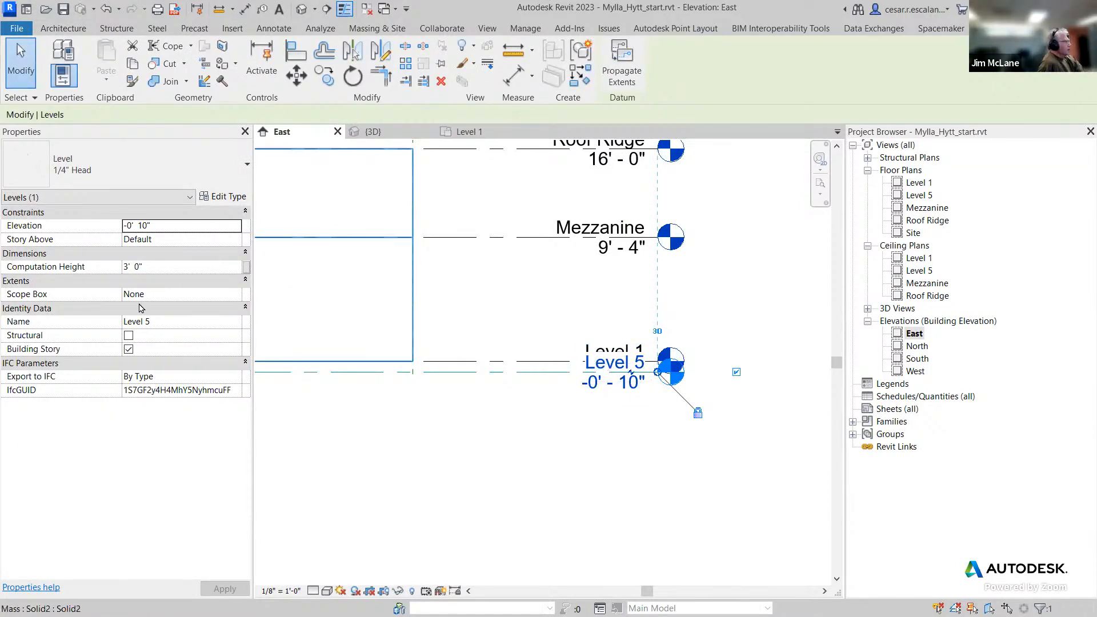
click(157, 322)
text(Ground)
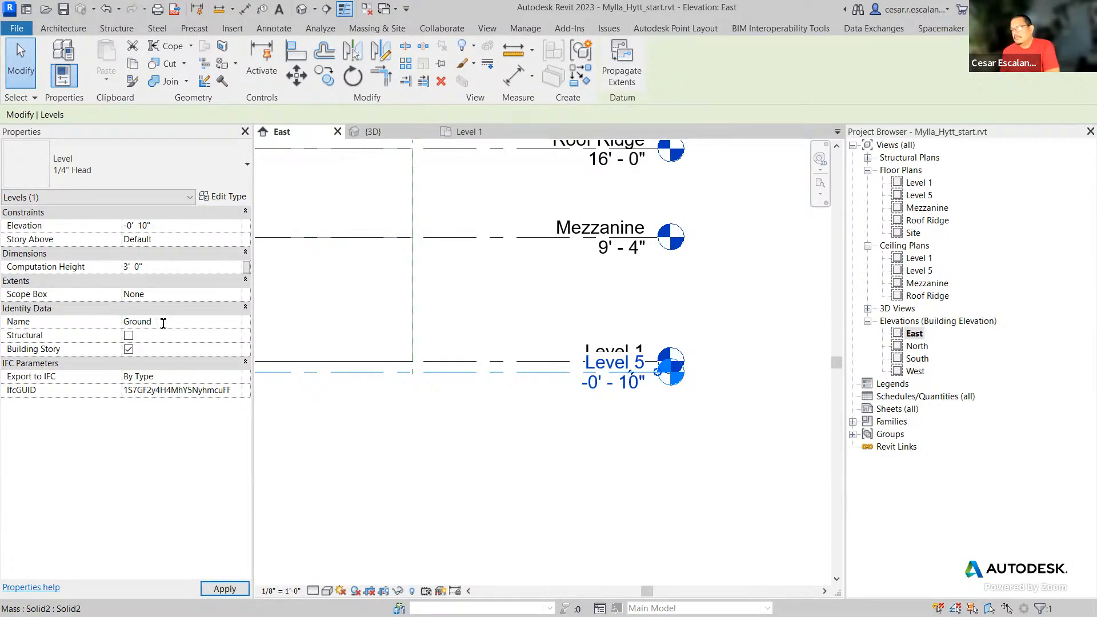
click(421, 436)
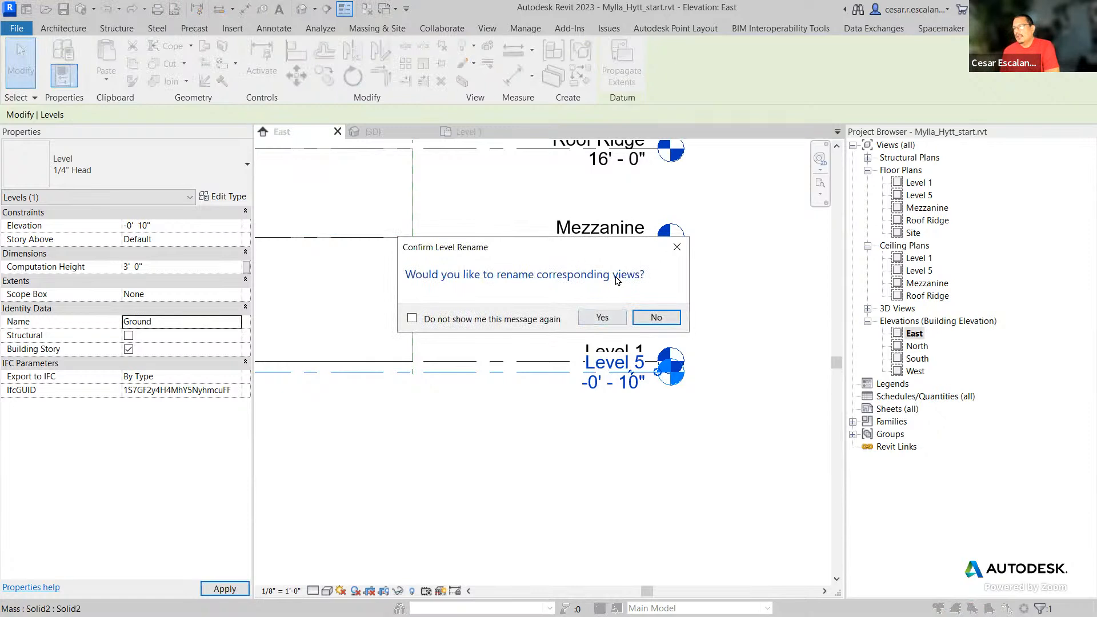
click(602, 317)
click(632, 451)
- Examine the four levels and the overlapping Level 1 and Ground heads in the East elevation
middle_drag(632, 453, 537, 470)
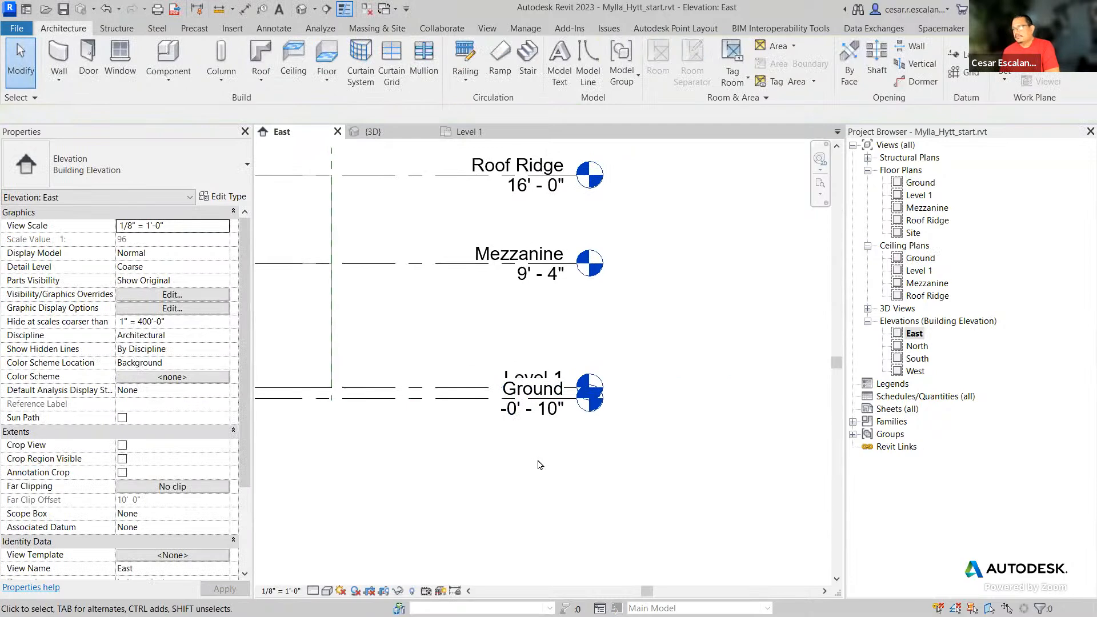
scroll(540, 464, down, 2)
middle_drag(623, 464, 734, 446)
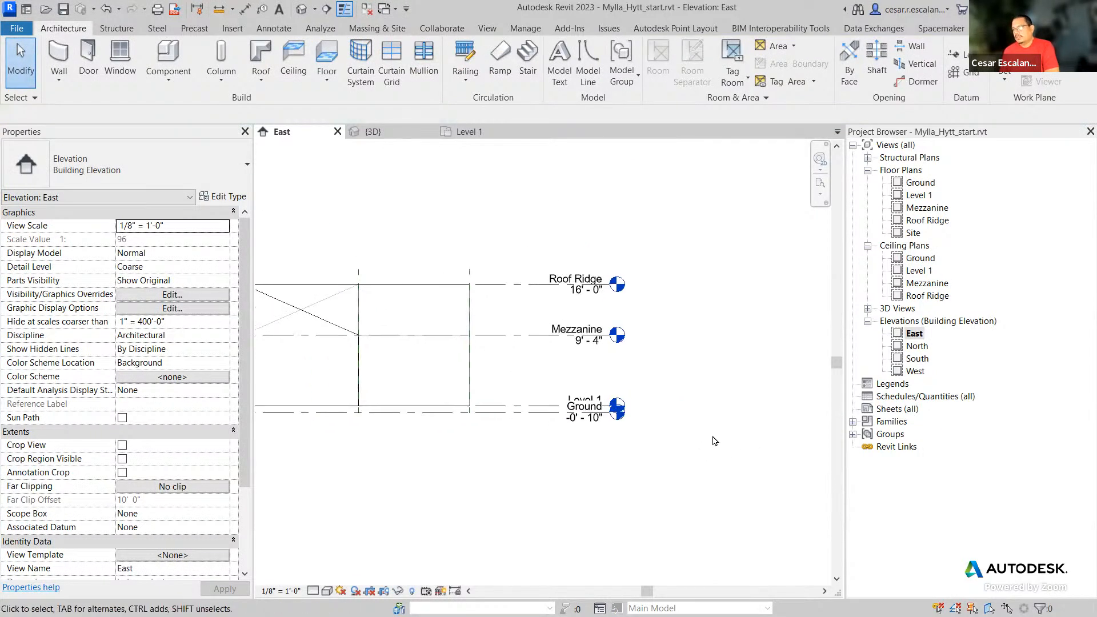
scroll(686, 453, up, 2)
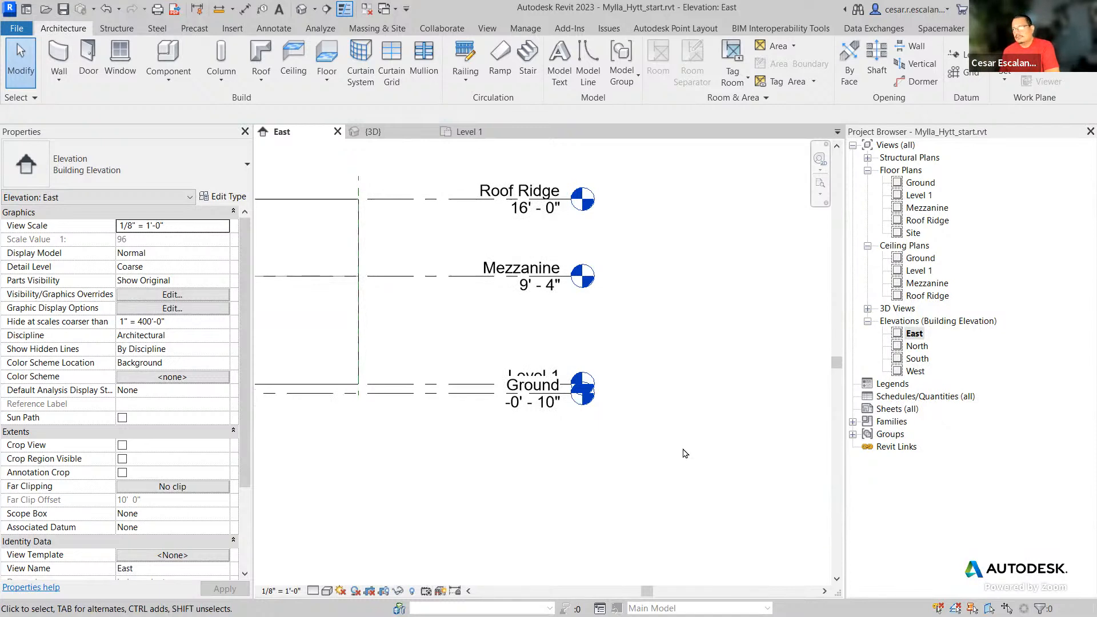
scroll(685, 453, down, 2)
middle_drag(416, 500, 442, 490)
scroll(661, 379, up, 3)
scroll(708, 362, down, 3)
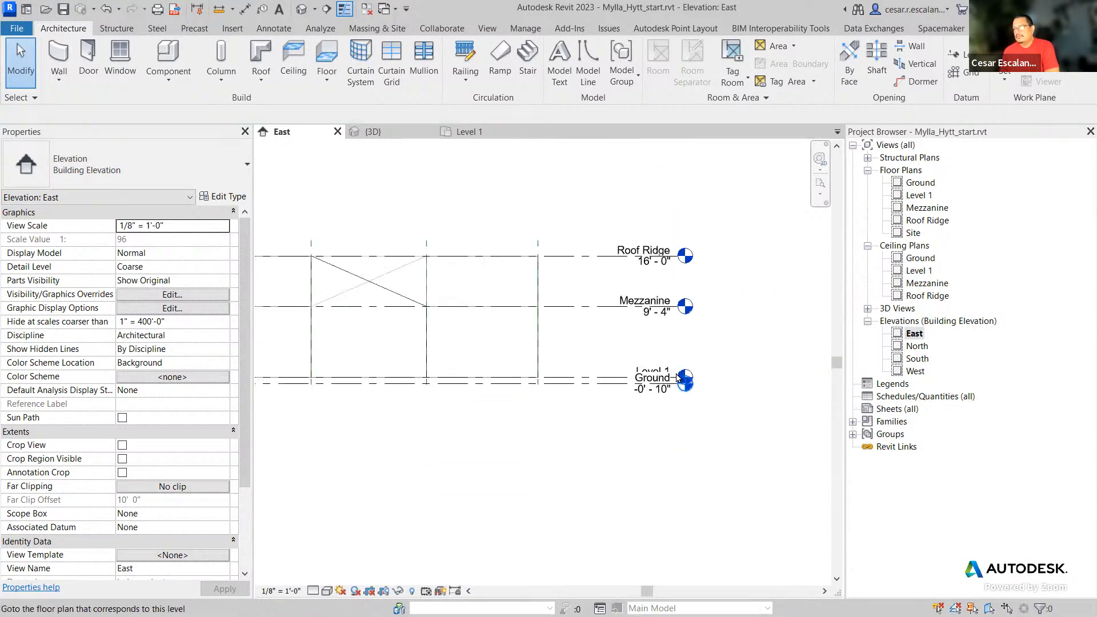
- Open the 3D view and inspect the Roof Ridge and Level 1 planes against the cabin mass, clearing the selection
click(373, 131)
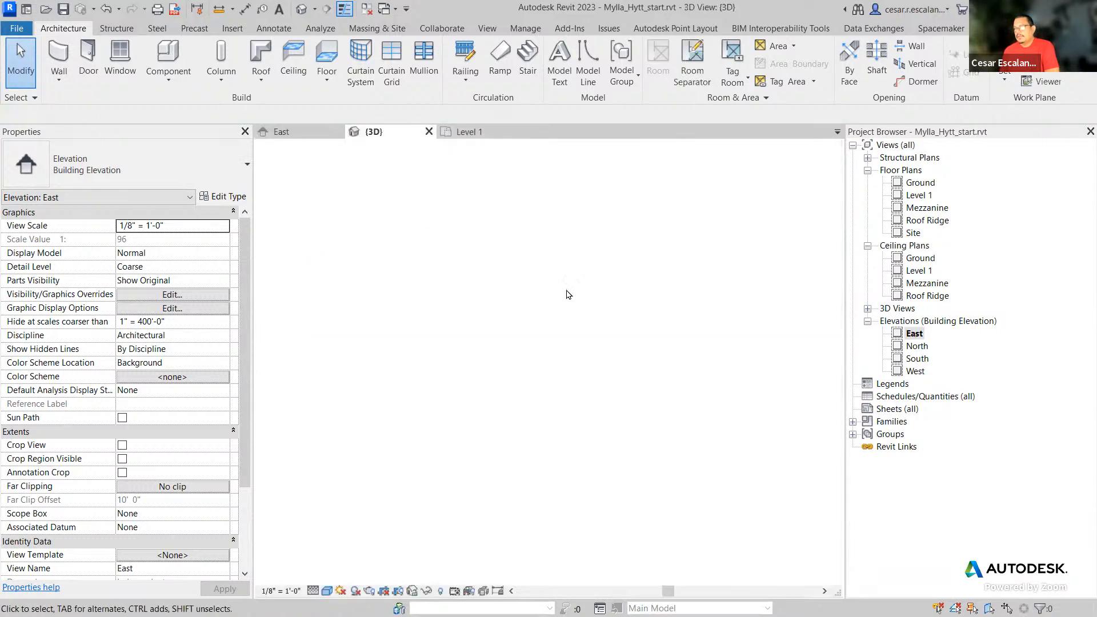
middle_drag(489, 336, 616, 439)
scroll(572, 397, up, 2)
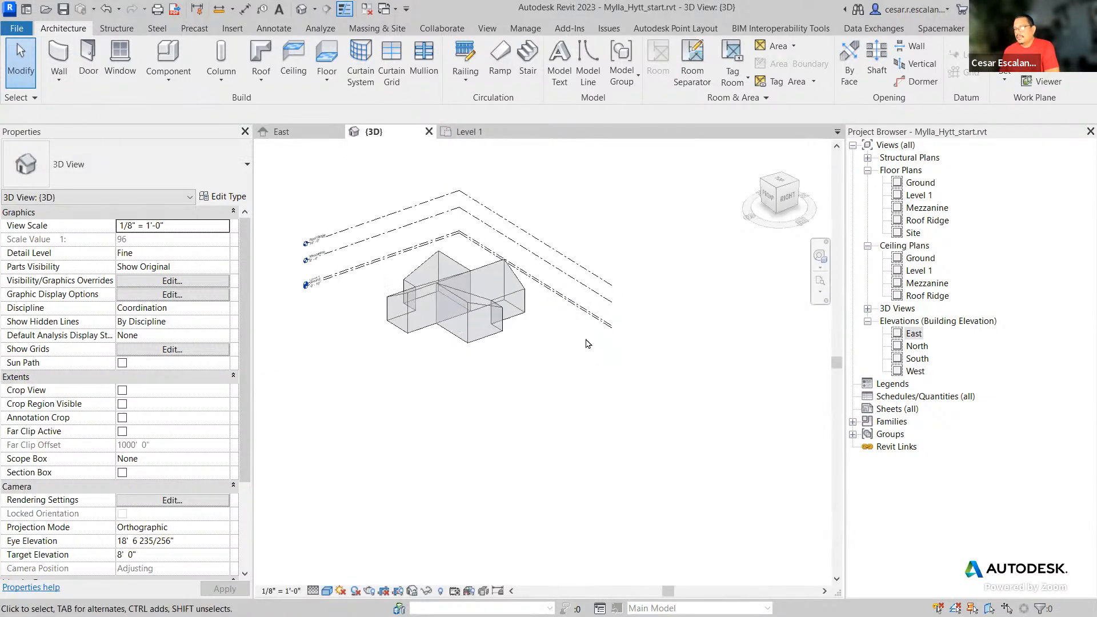
click(598, 298)
click(600, 285)
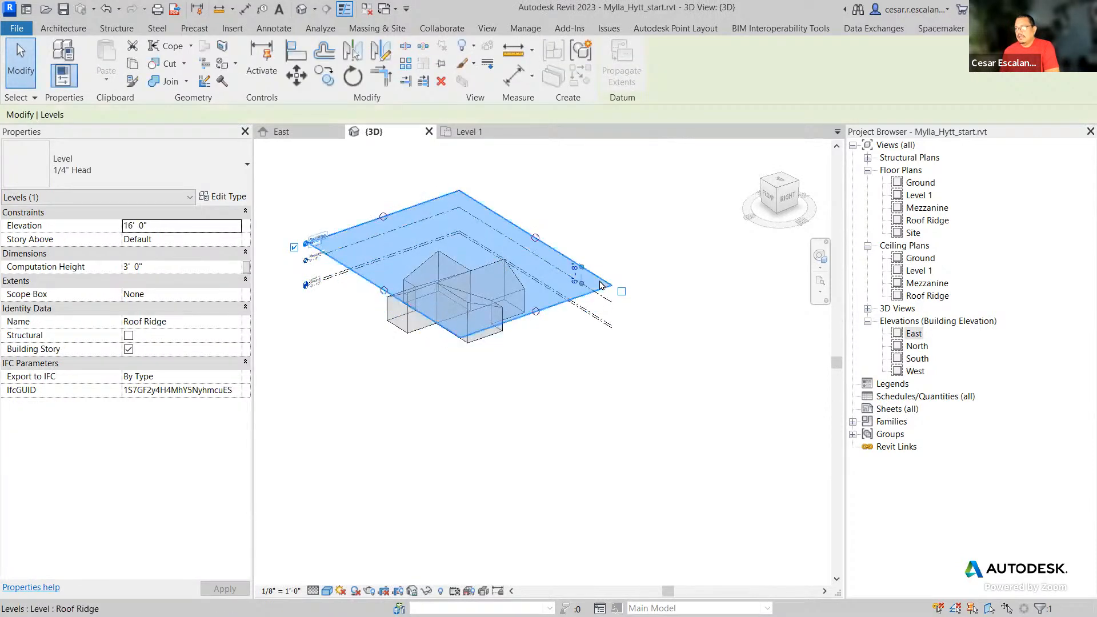
click(608, 326)
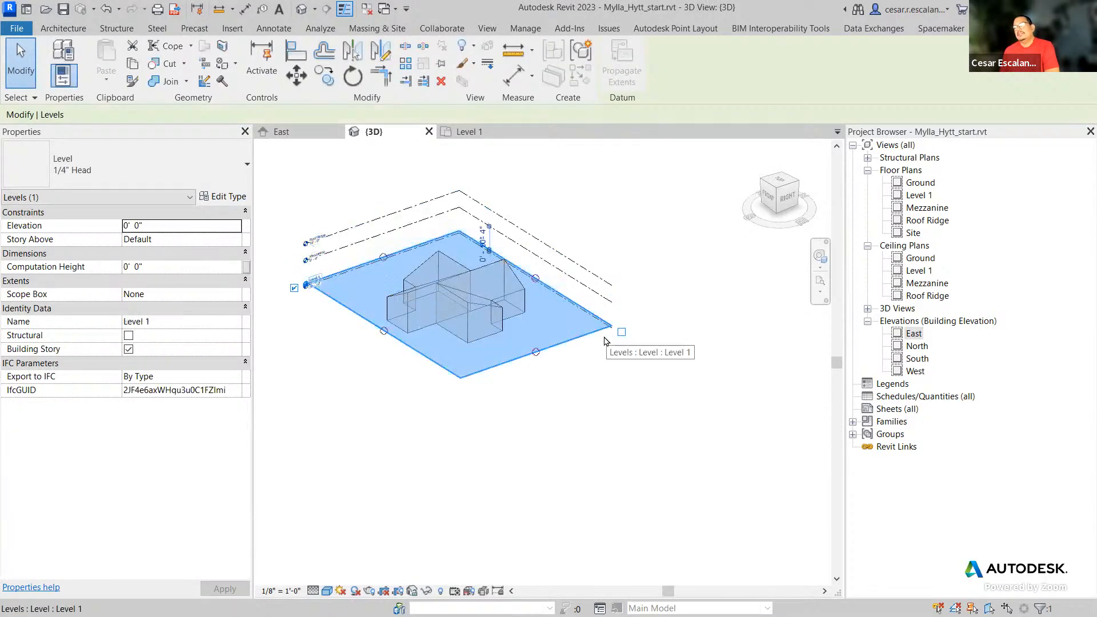
click(600, 365)
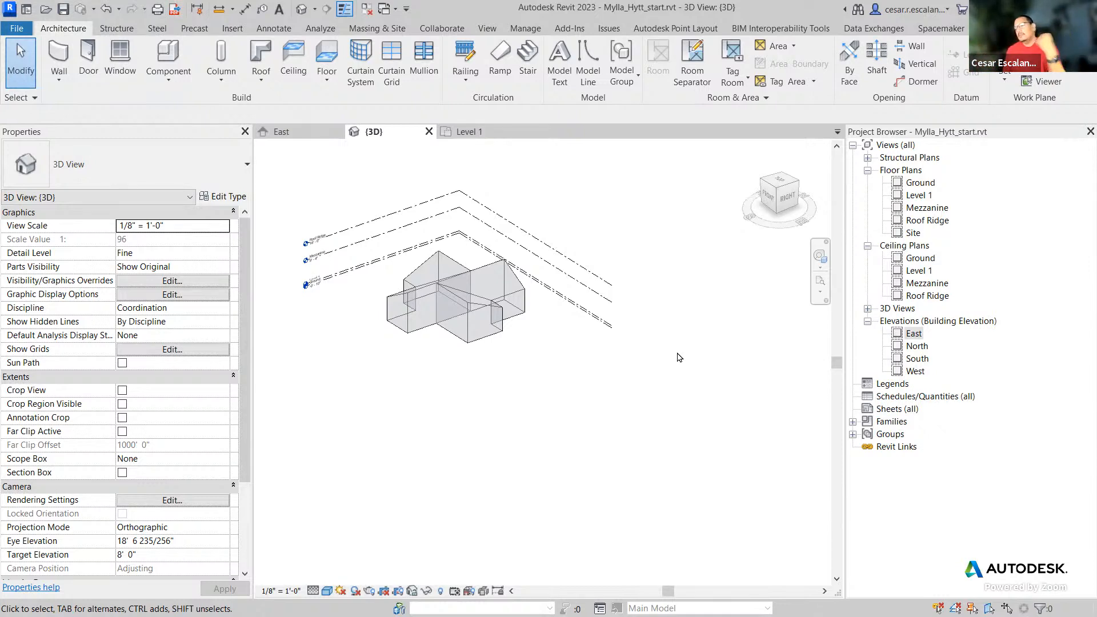
- Return to the East elevation, inspect the Roof Ridge level, and select the Ground level line
click(289, 132)
scroll(654, 412, down, 1)
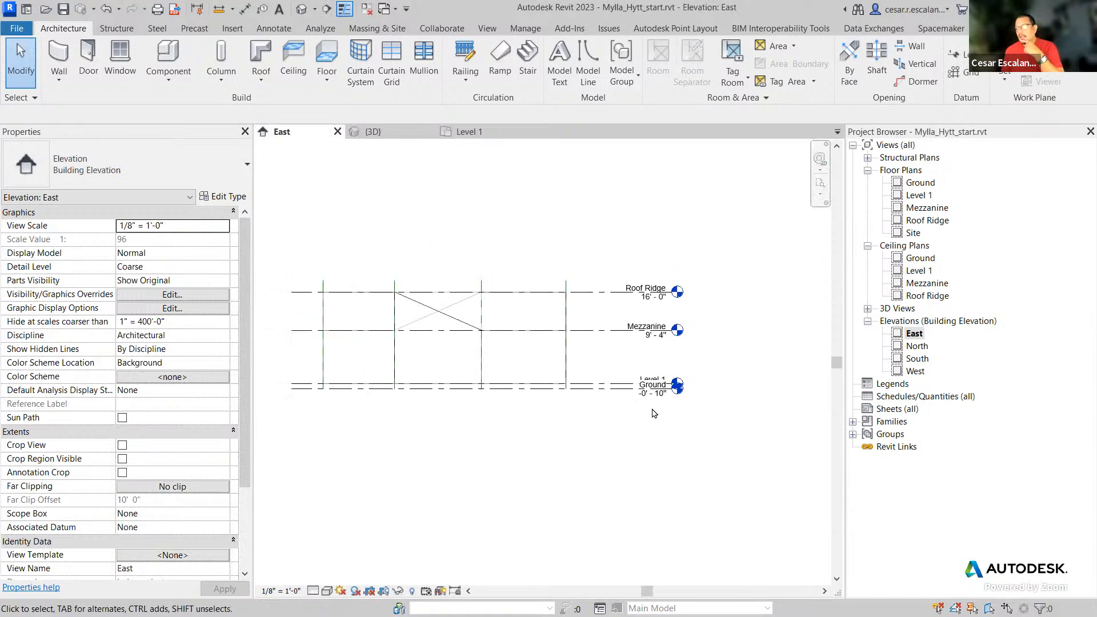
scroll(597, 337, up, 3)
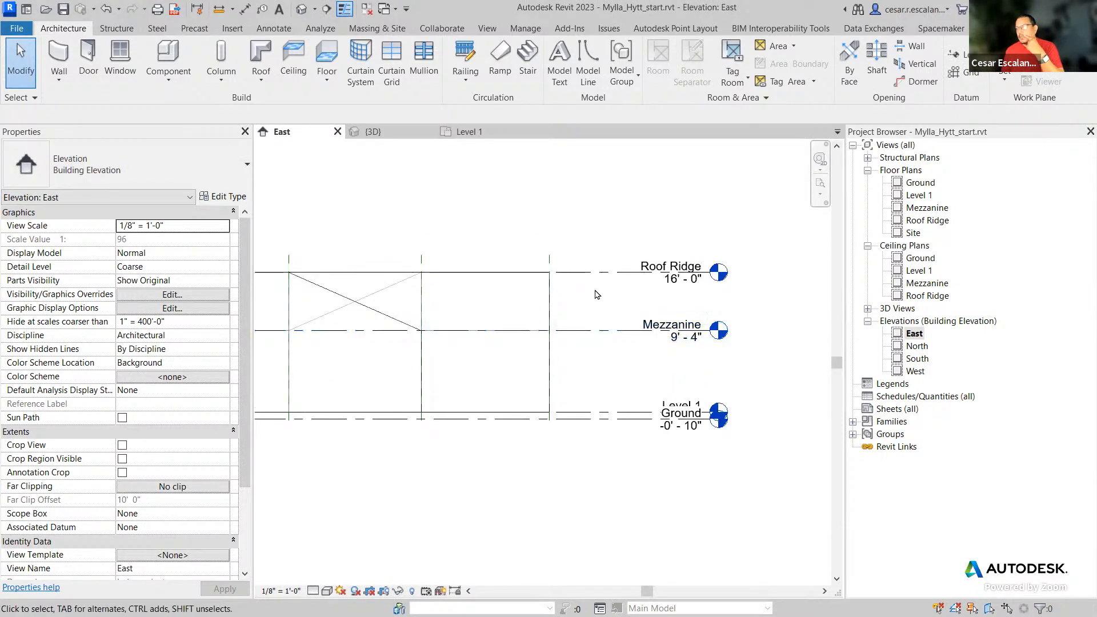
middle_drag(806, 330, 728, 349)
scroll(729, 349, up, 2)
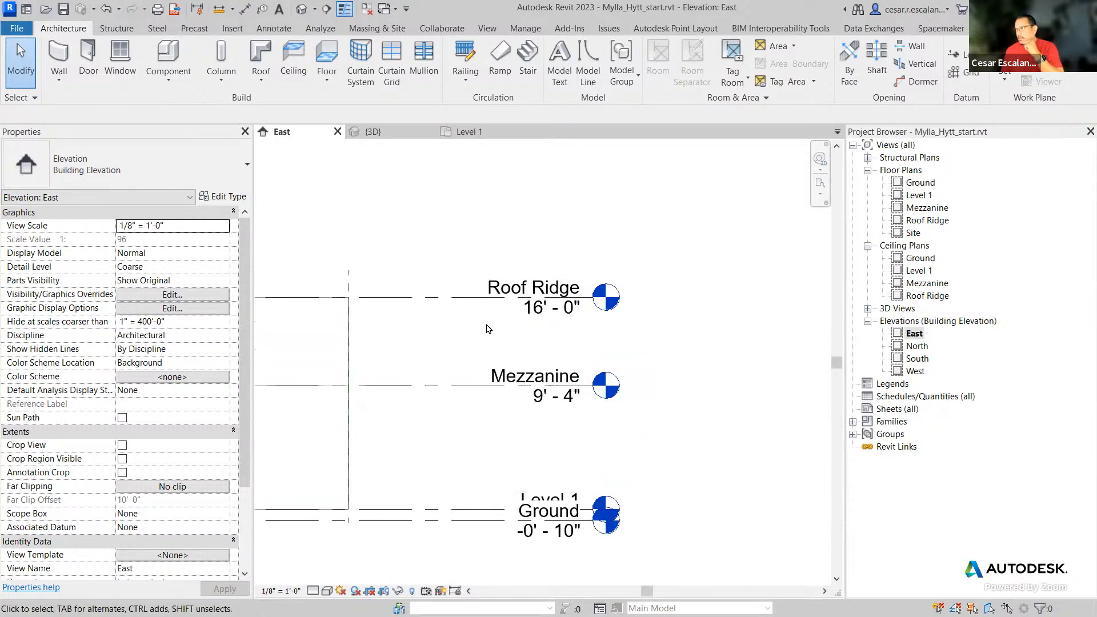
click(437, 299)
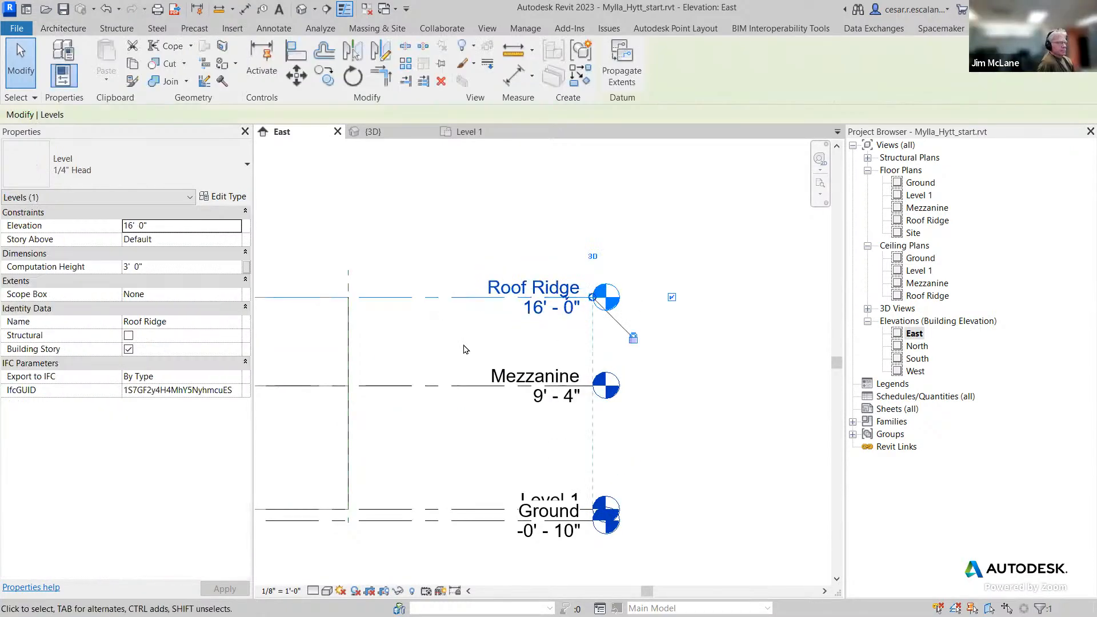
middle_drag(695, 548, 713, 446)
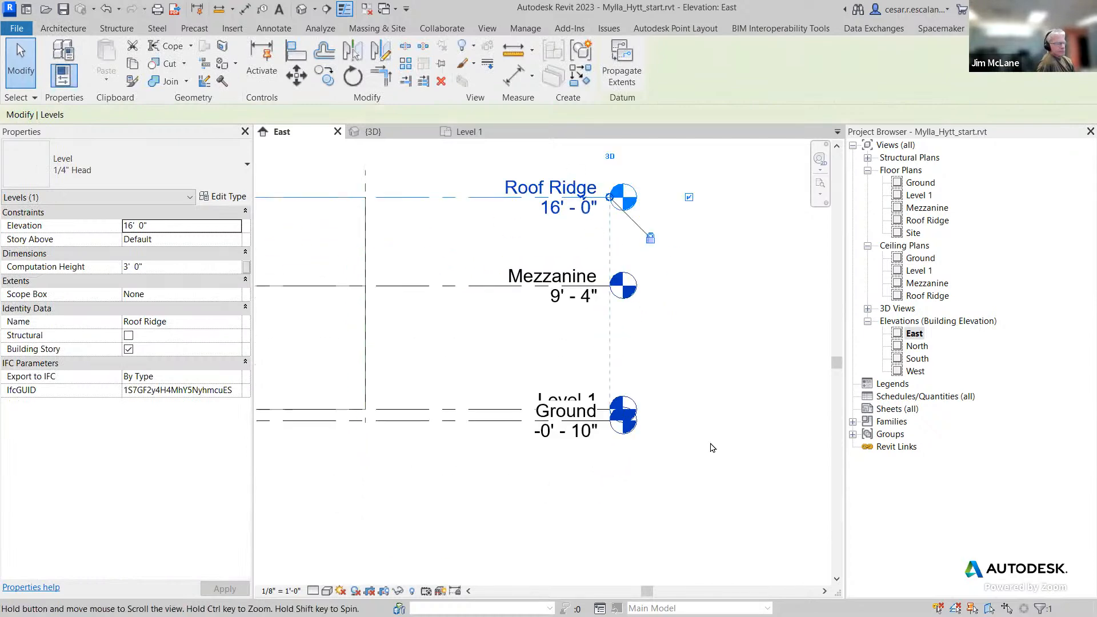
click(614, 496)
scroll(600, 466, up, 2)
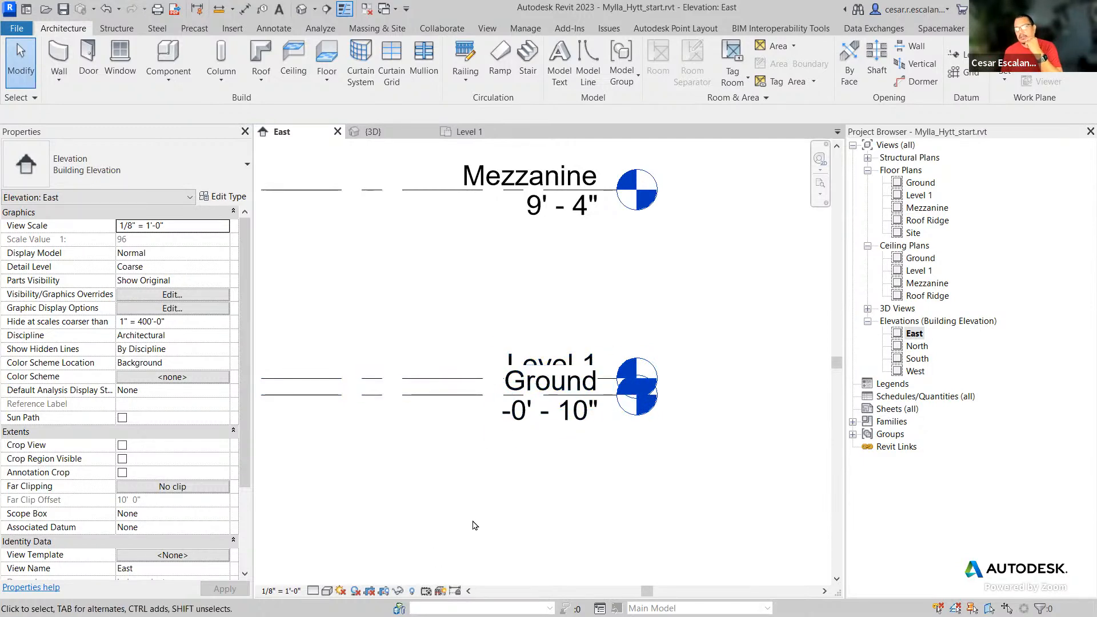
click(402, 398)
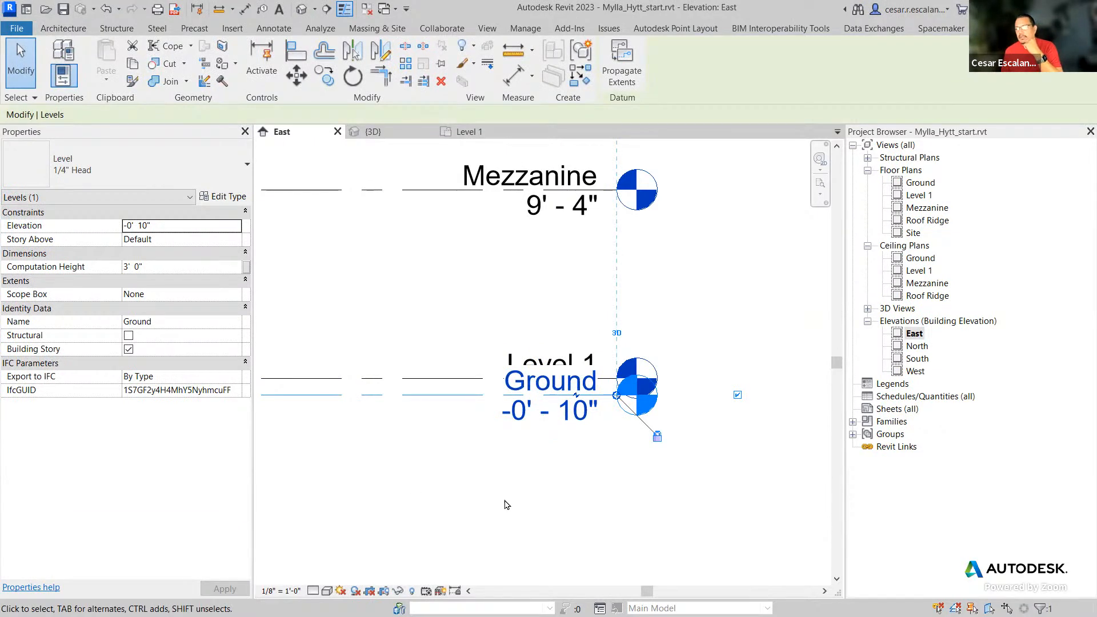
click(463, 452)
click(438, 402)
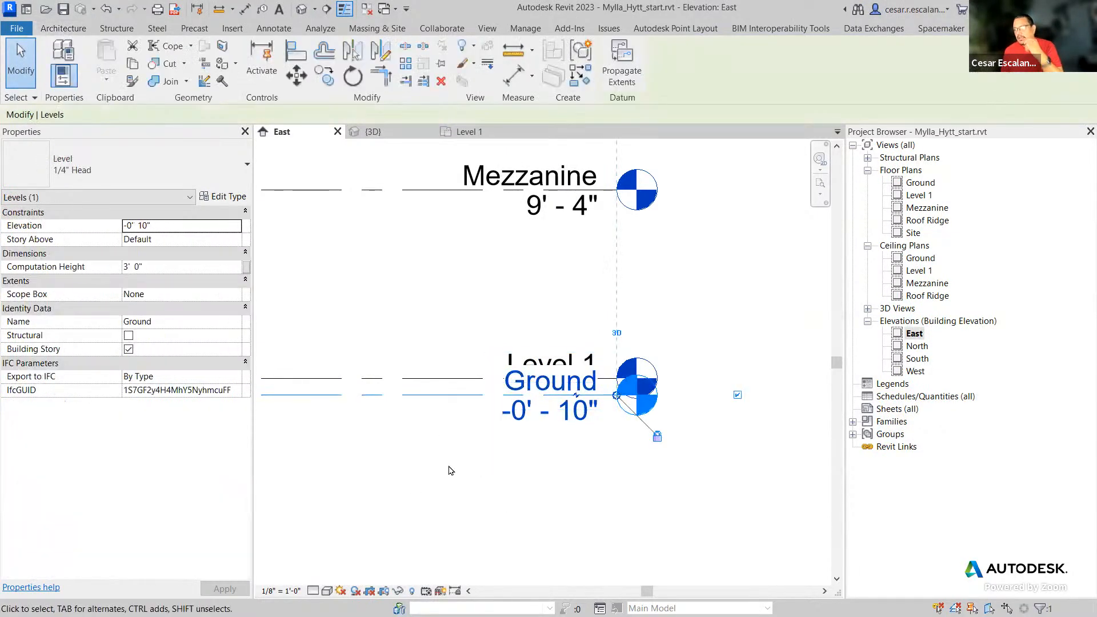
mouse_move(587, 384)
mouse_down()
mouse_move(562, 407)
mouse_move(589, 386)
mouse_up()
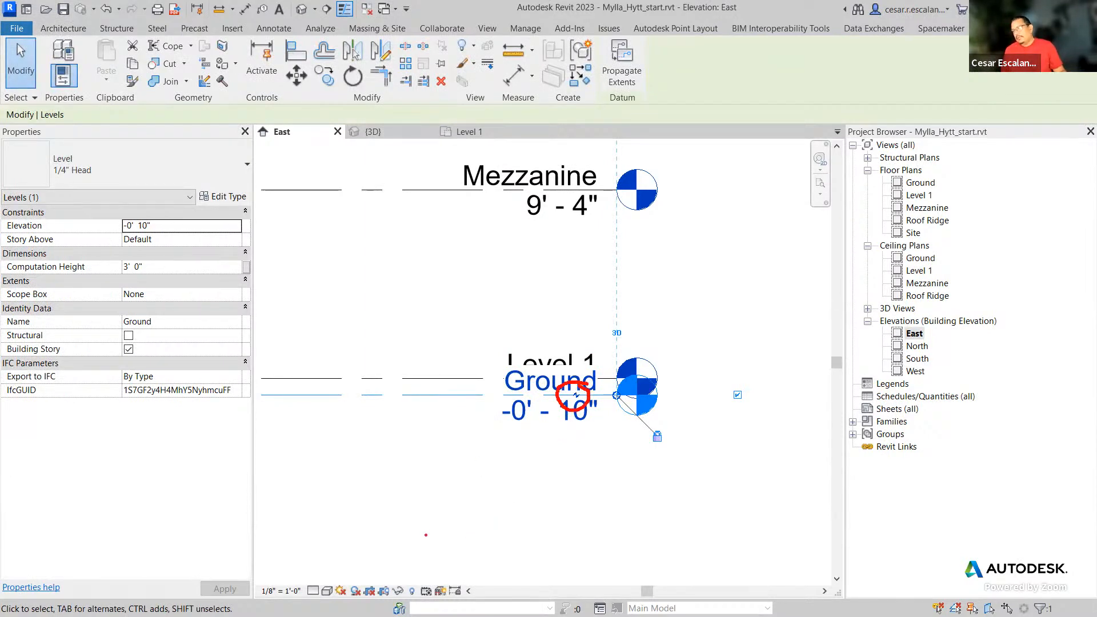
drag(426, 534, 569, 413)
mouse_move(330, 297)
mouse_down()
mouse_move(363, 278)
mouse_move(384, 295)
mouse_up()
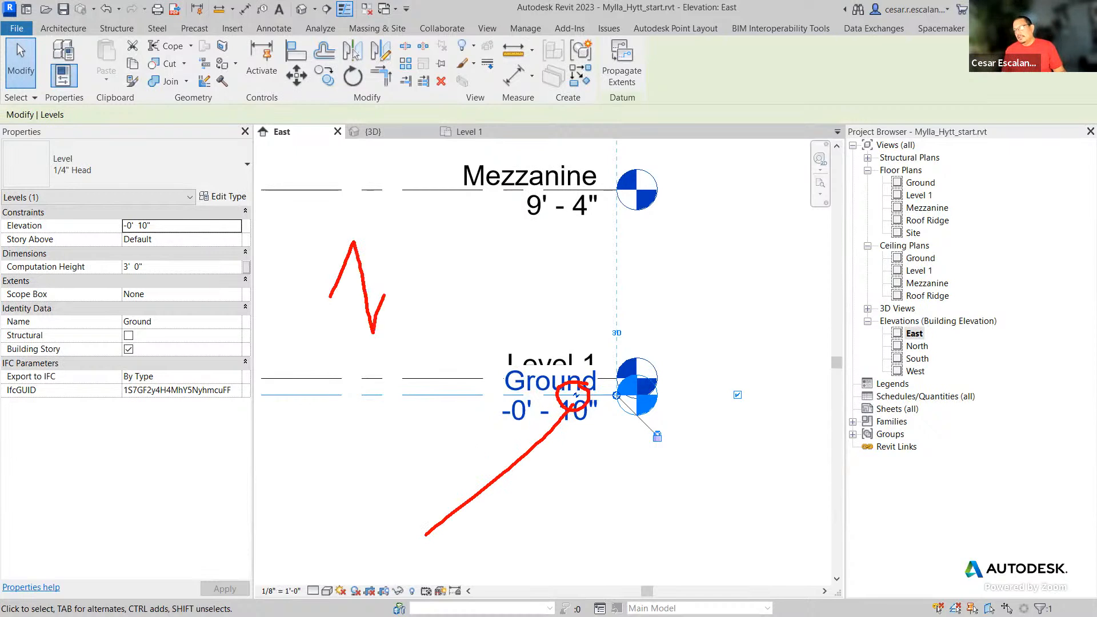
- Add an elbow to the Ground level line in the East elevation and shape it so its head sits below the Level 1 head
click(577, 398)
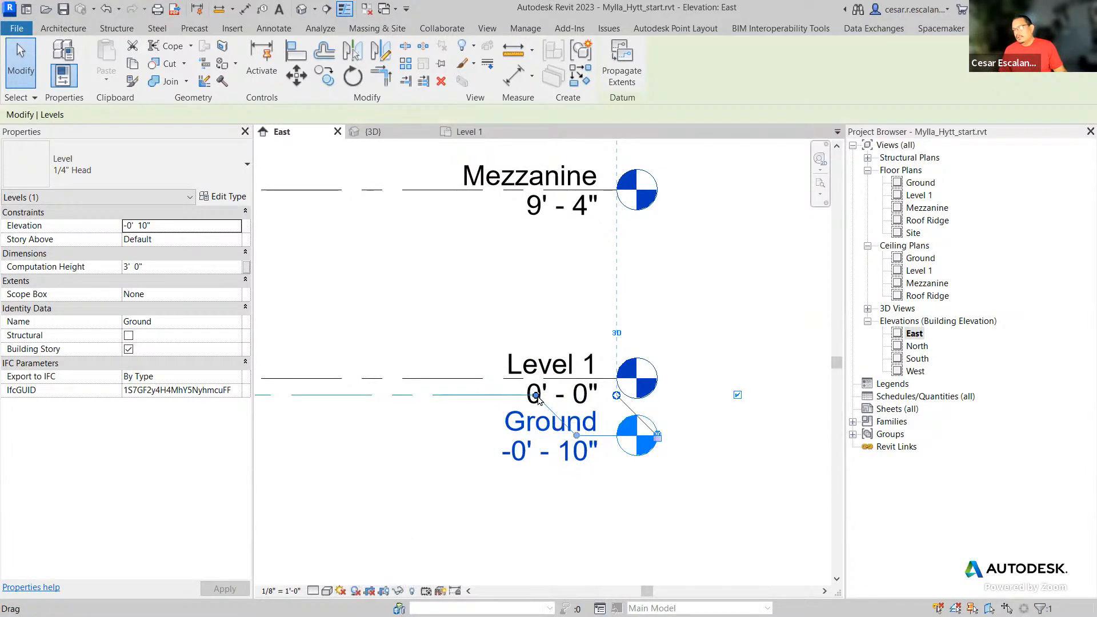
drag(536, 395, 384, 395)
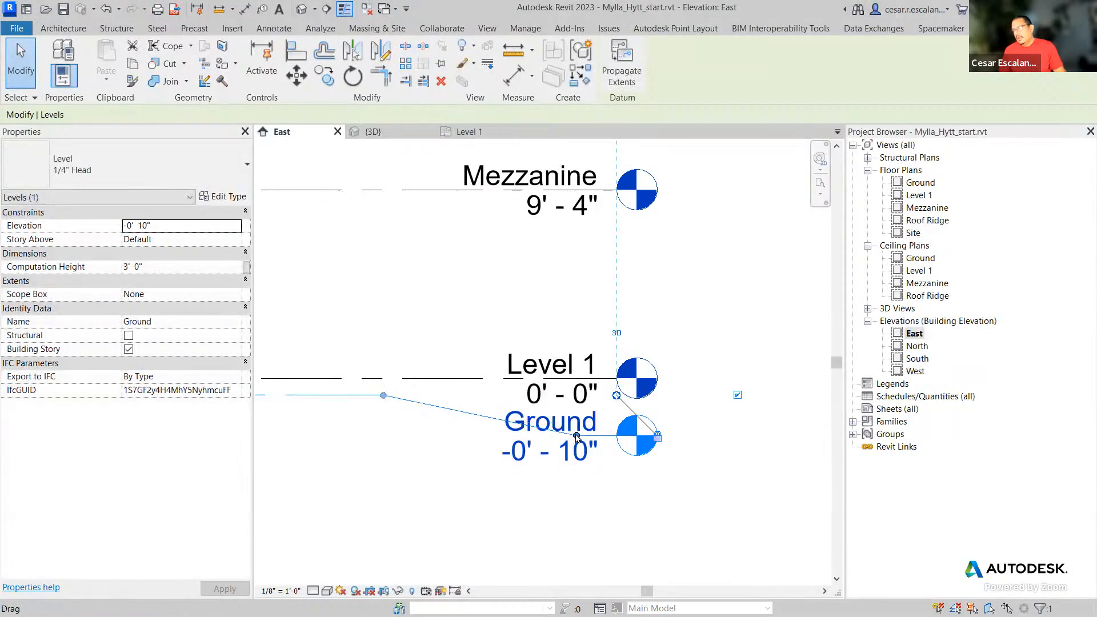
drag(576, 437, 497, 435)
drag(508, 513, 530, 450)
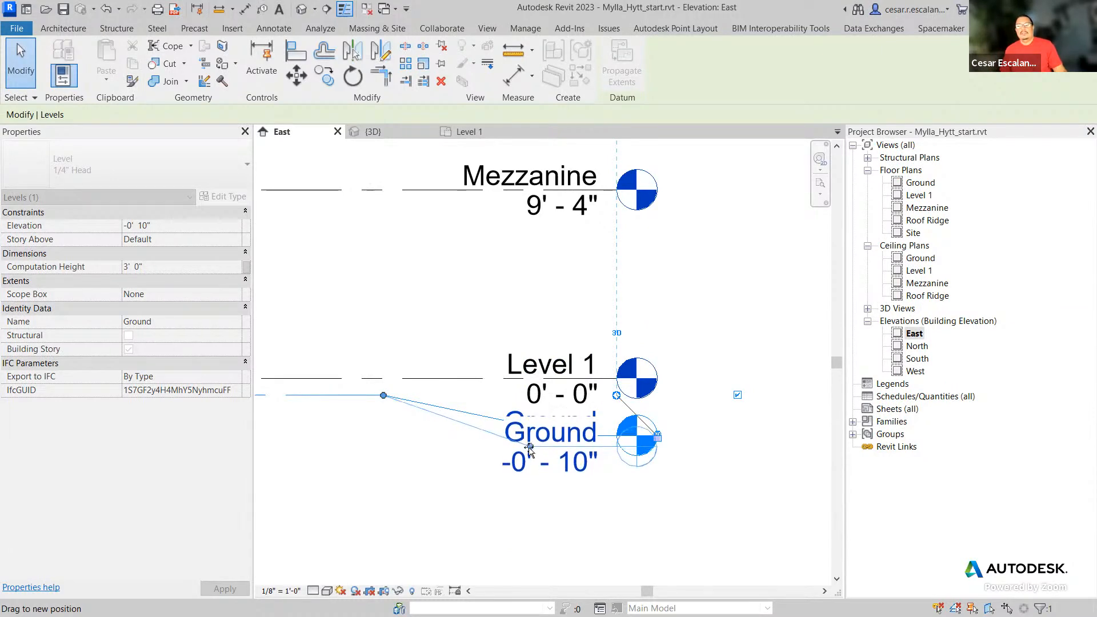
click(686, 508)
- Adjust the lower bend of the Ground level's elbow beside its name in the East elevation and clear the selection
scroll(686, 508, down, 5)
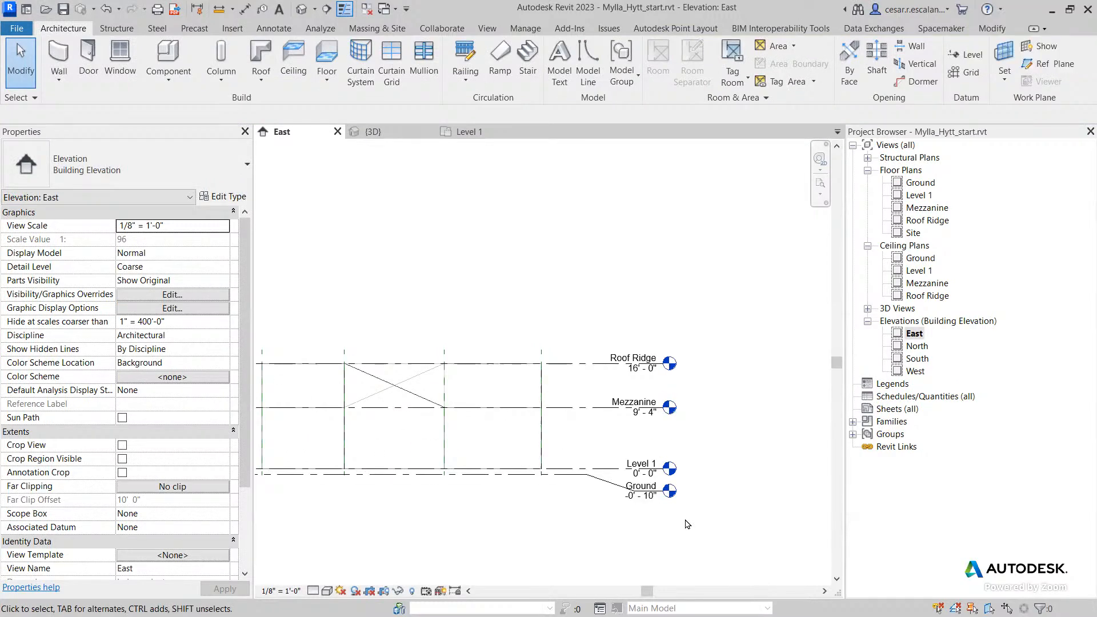
scroll(602, 501, up, 5)
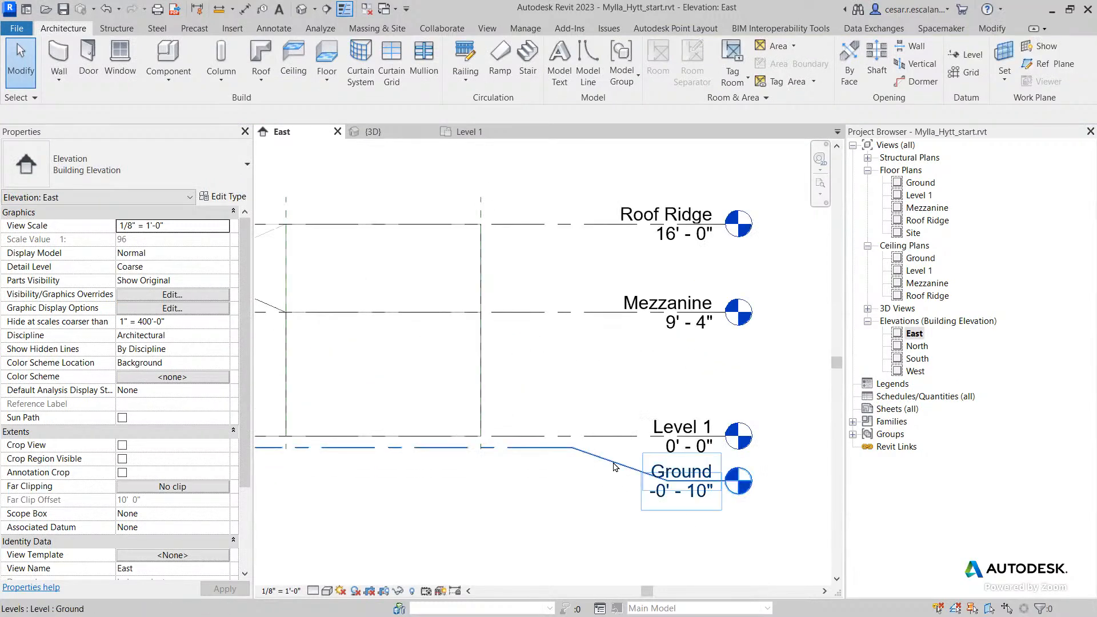
click(614, 463)
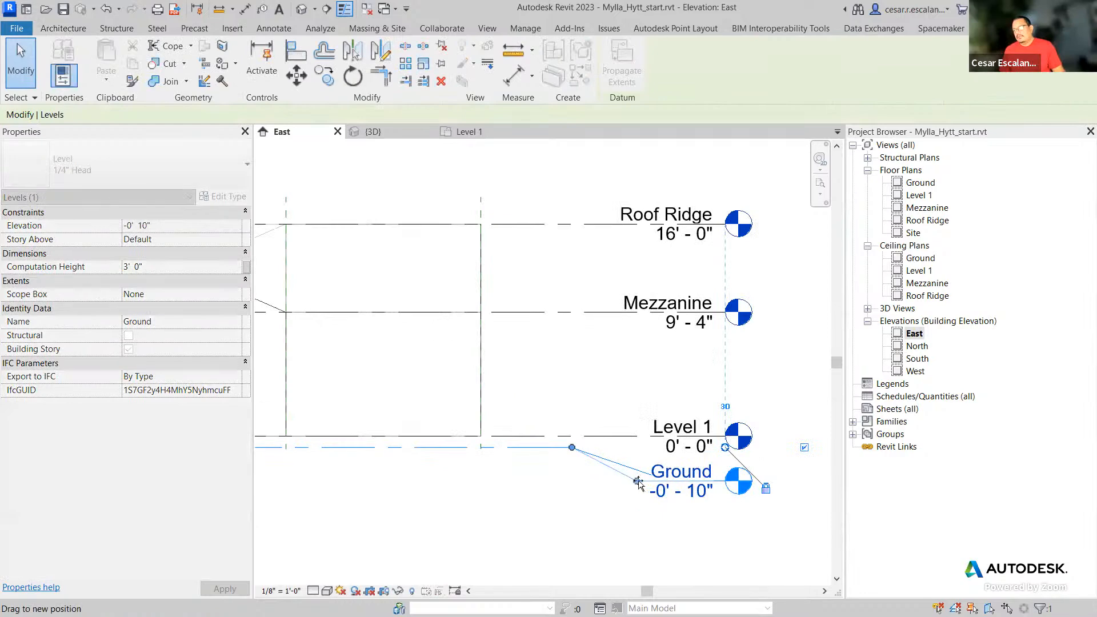
click(644, 531)
scroll(644, 530, down, 2)
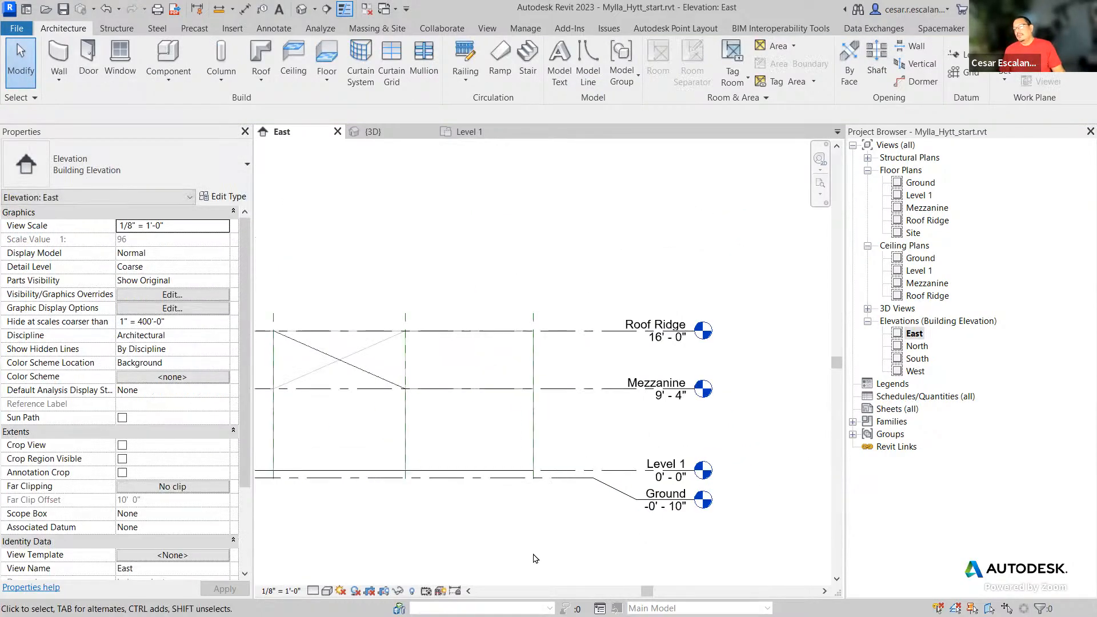
- Set the East elevation's view scale to 1/4" = 1'-0" and check the cabin outline and level heads
middle_drag(386, 540, 581, 506)
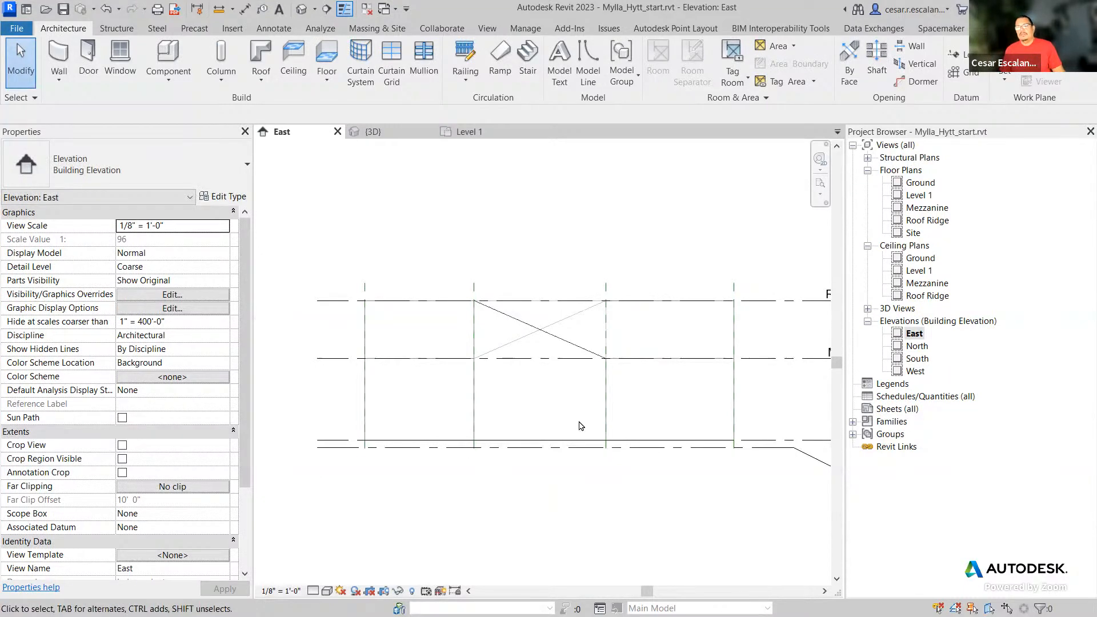
click(274, 589)
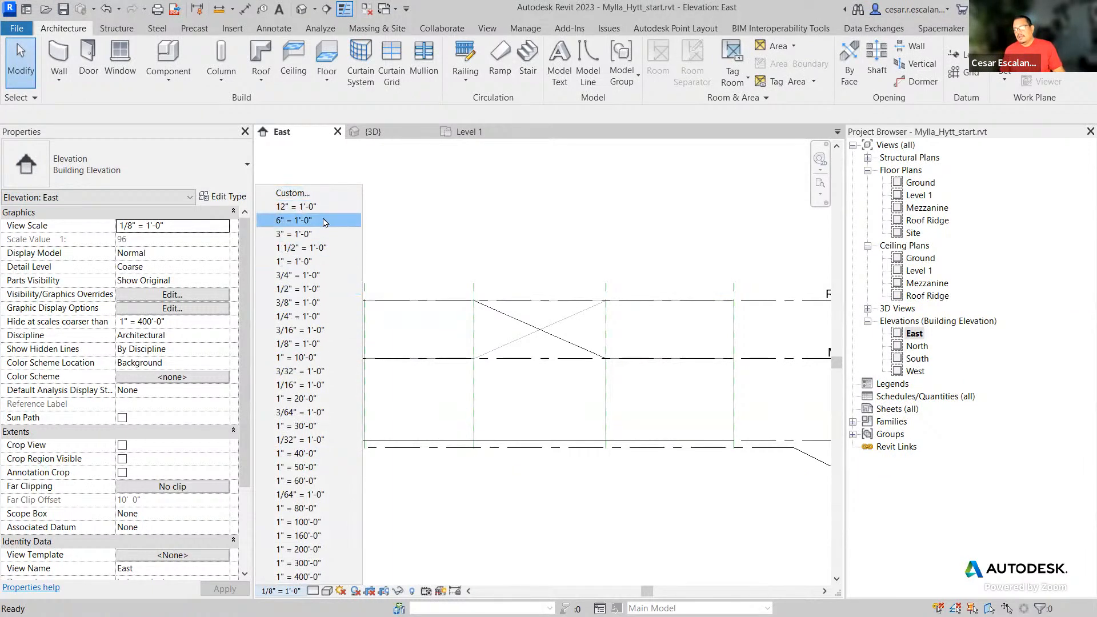
click(302, 316)
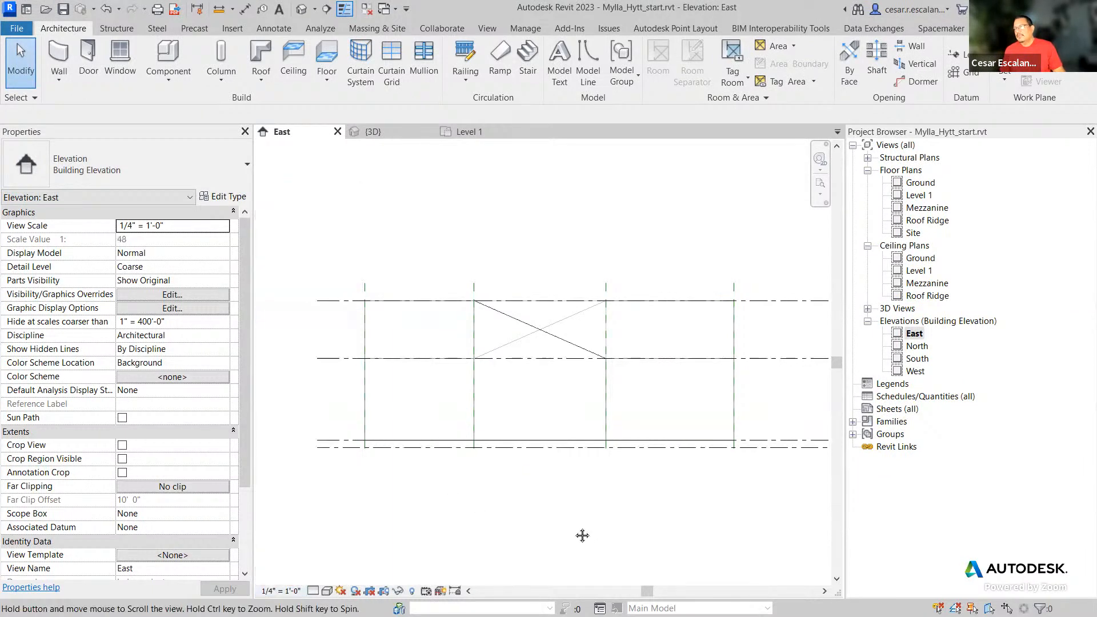
middle_drag(590, 537, 344, 503)
middle_drag(486, 474, 595, 501)
scroll(749, 457, up, 3)
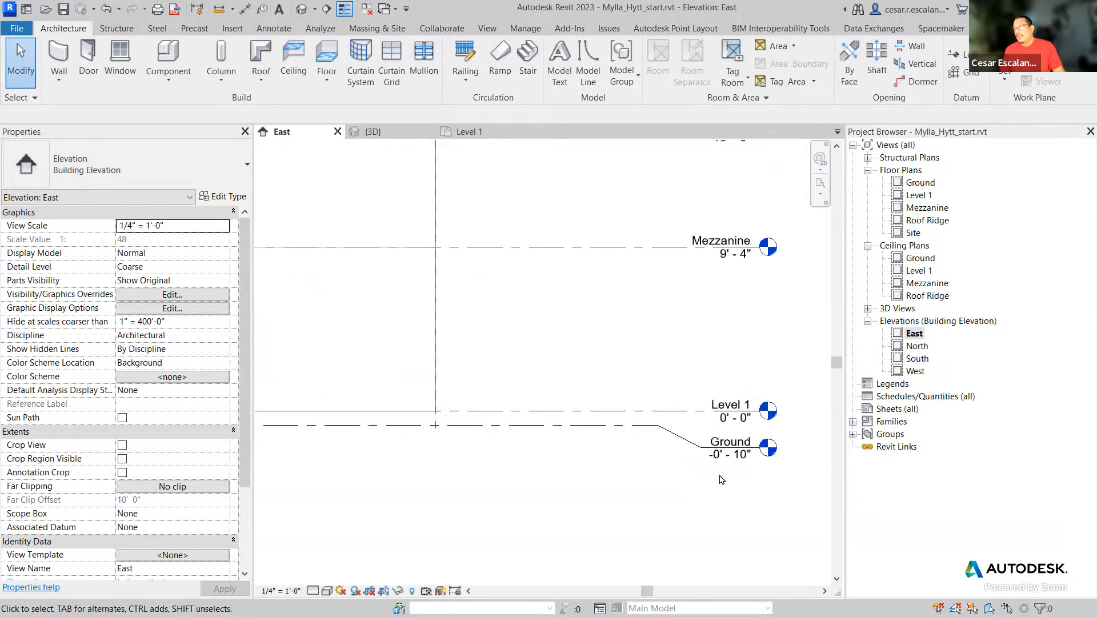
- Select the Ground level in the East elevation, open the North elevation, and clear the selection there
click(670, 437)
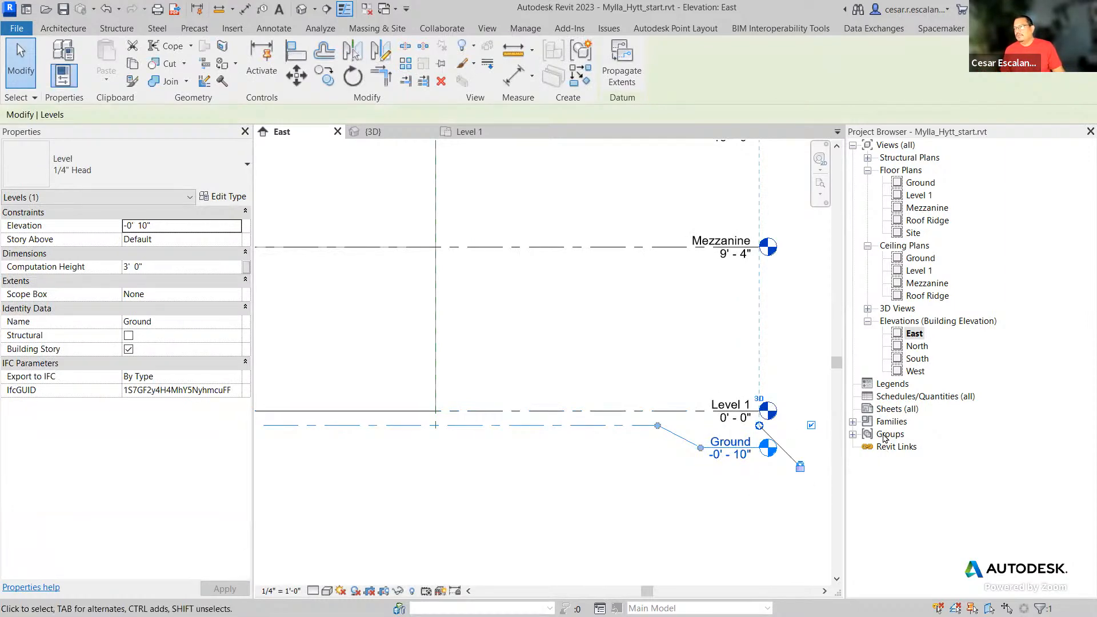
click(911, 348)
double_click(916, 346)
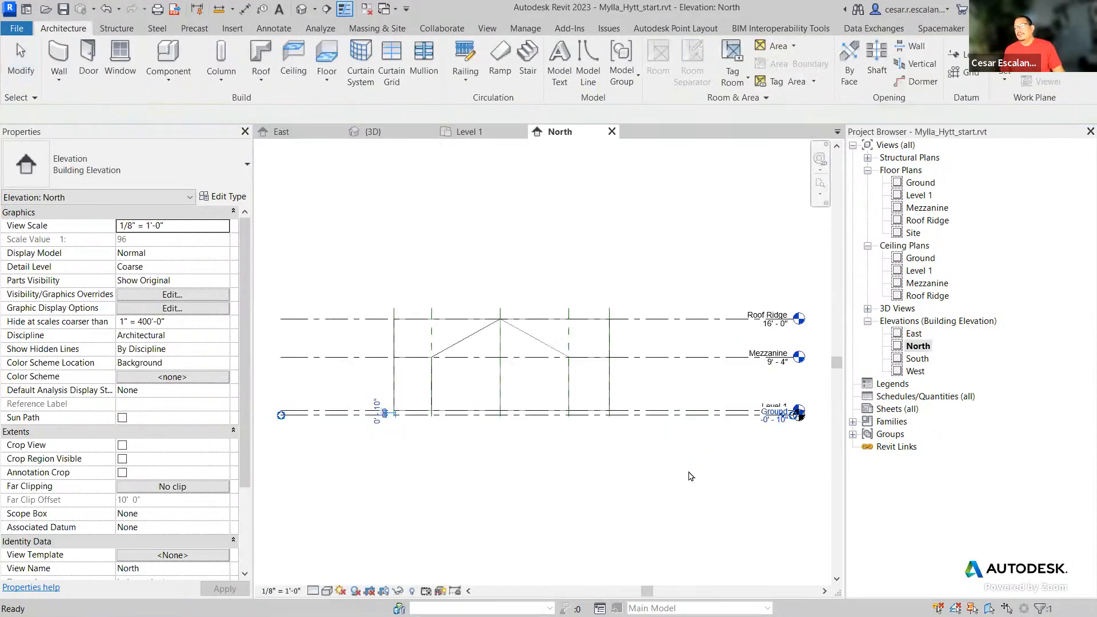
click(603, 464)
key(Escape)
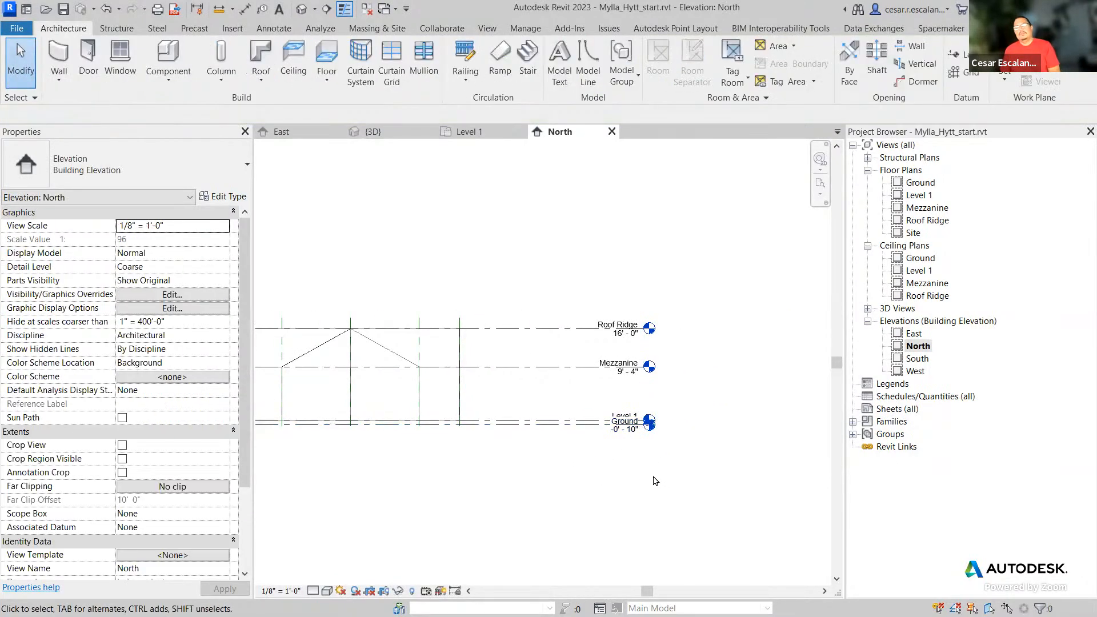
- Add an elbow to the Ground level line in the North elevation and shape it to separate its head from Level 1
scroll(612, 441, up, 5)
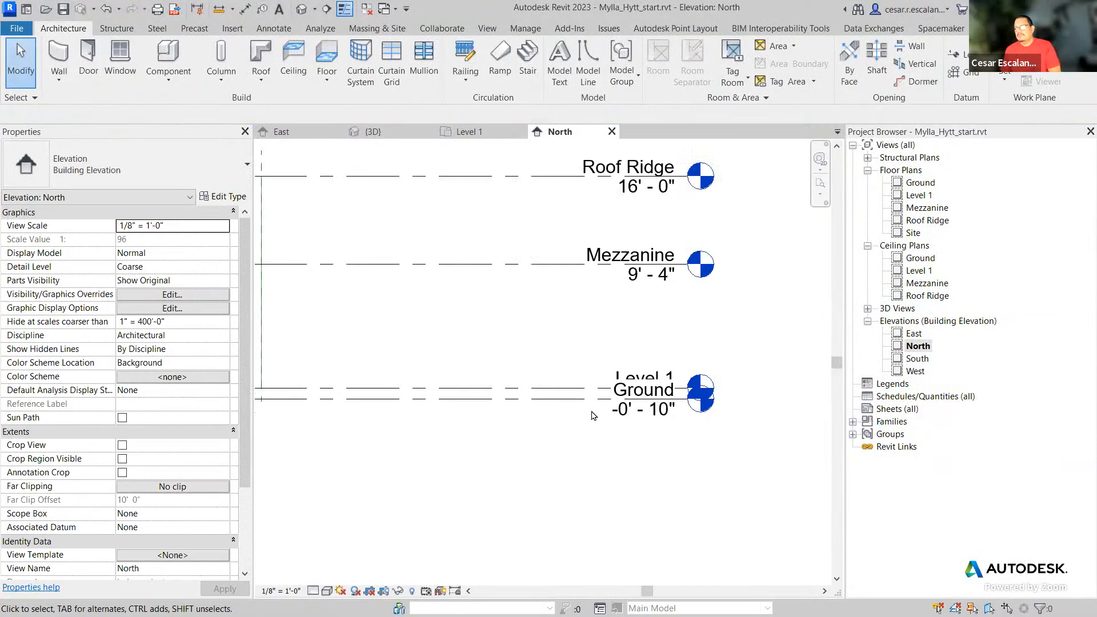
click(583, 405)
scroll(662, 423, up, 3)
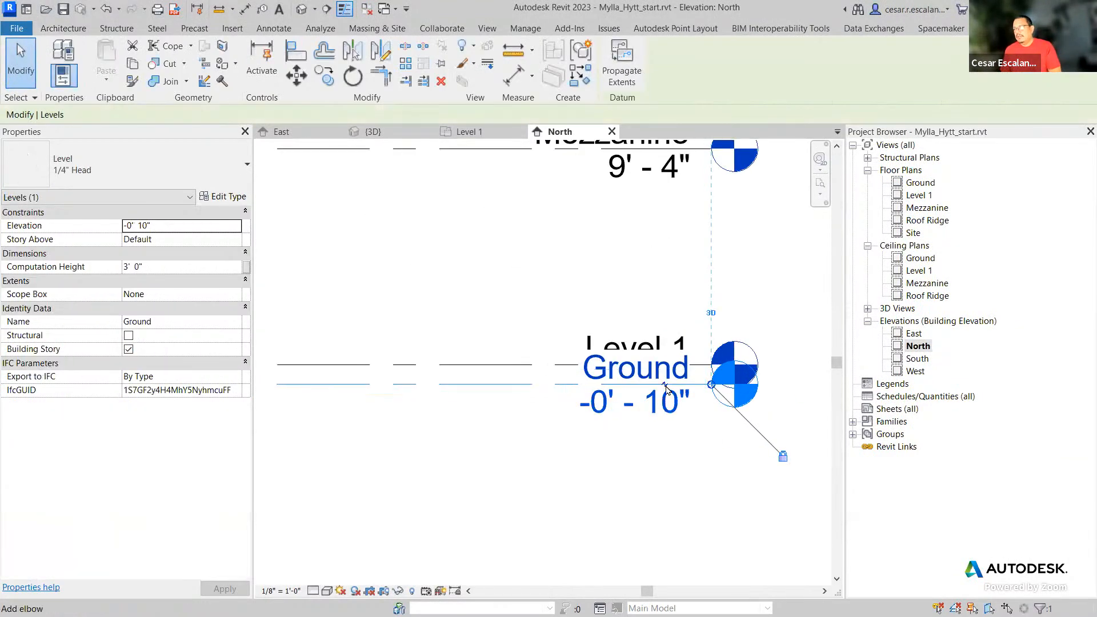
drag(618, 386, 491, 387)
drag(665, 431, 585, 434)
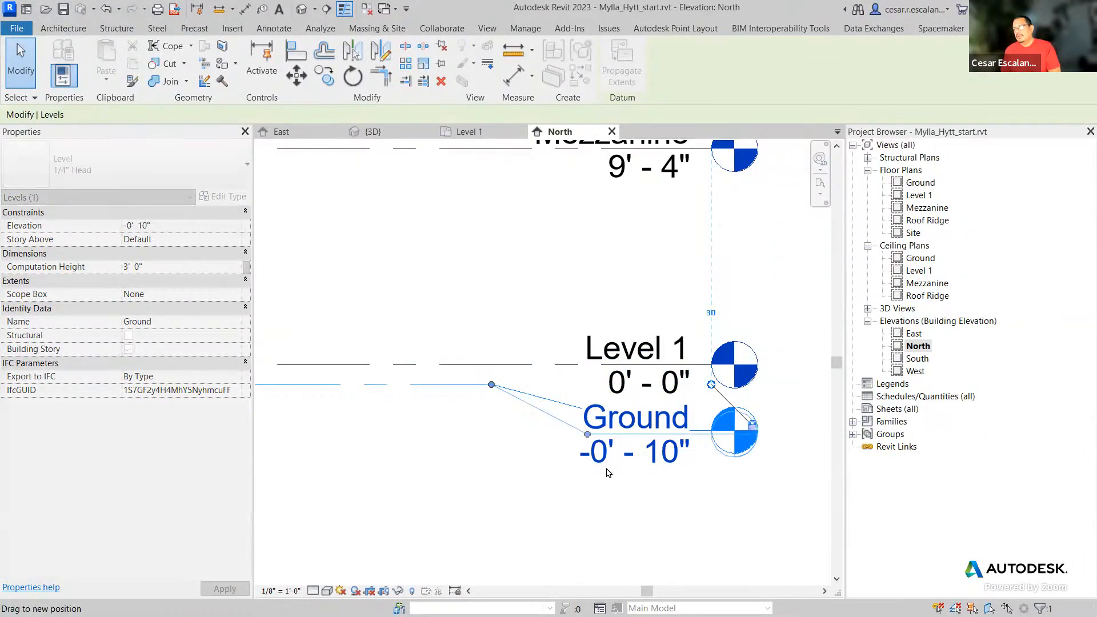
click(606, 469)
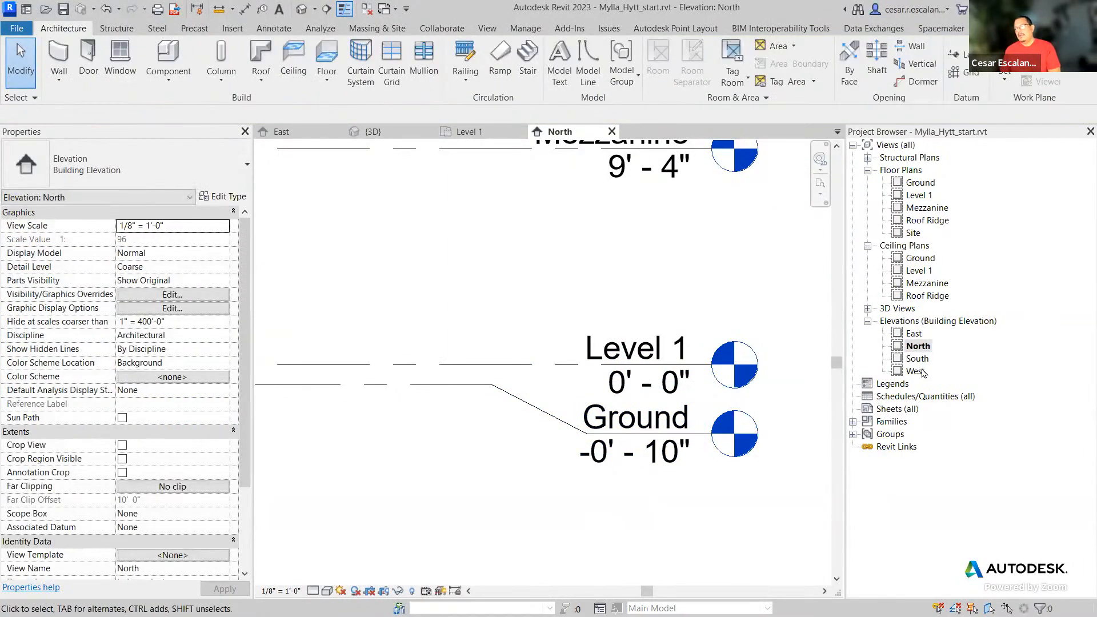
- Check the four level heads across the North elevation and save the project
scroll(674, 452, down, 3)
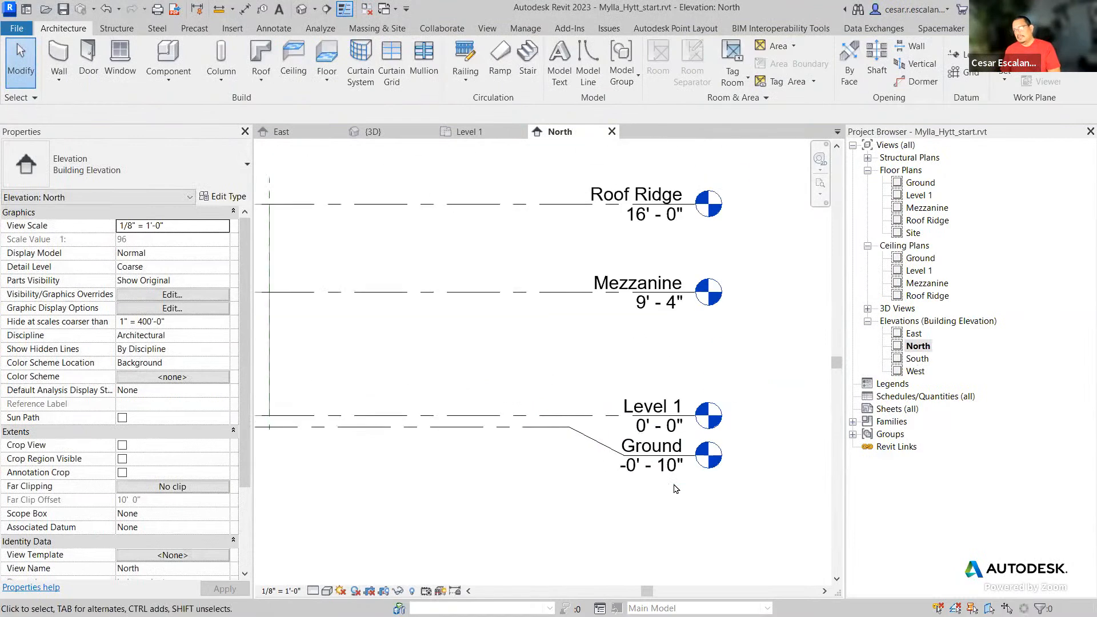
mouse_move(668, 454)
middle_down()
mouse_move(747, 453)
mouse_move(659, 474)
mouse_move(678, 459)
middle_up()
scroll(678, 459, down, 2)
scroll(678, 459, up, 2)
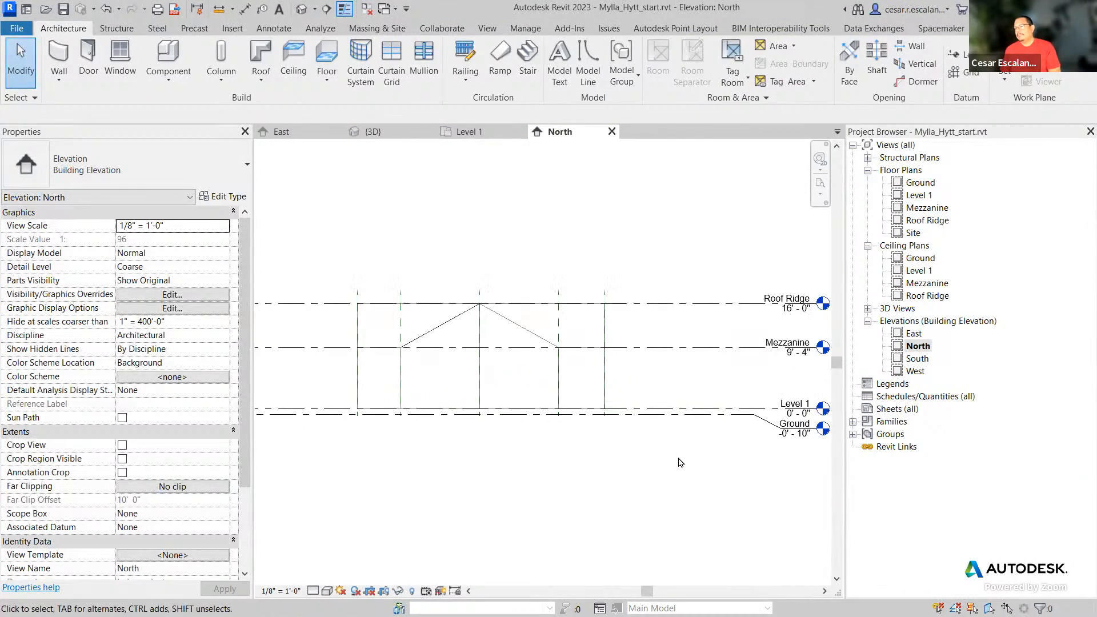
scroll(681, 463, down, 1)
middle_drag(687, 456, 635, 443)
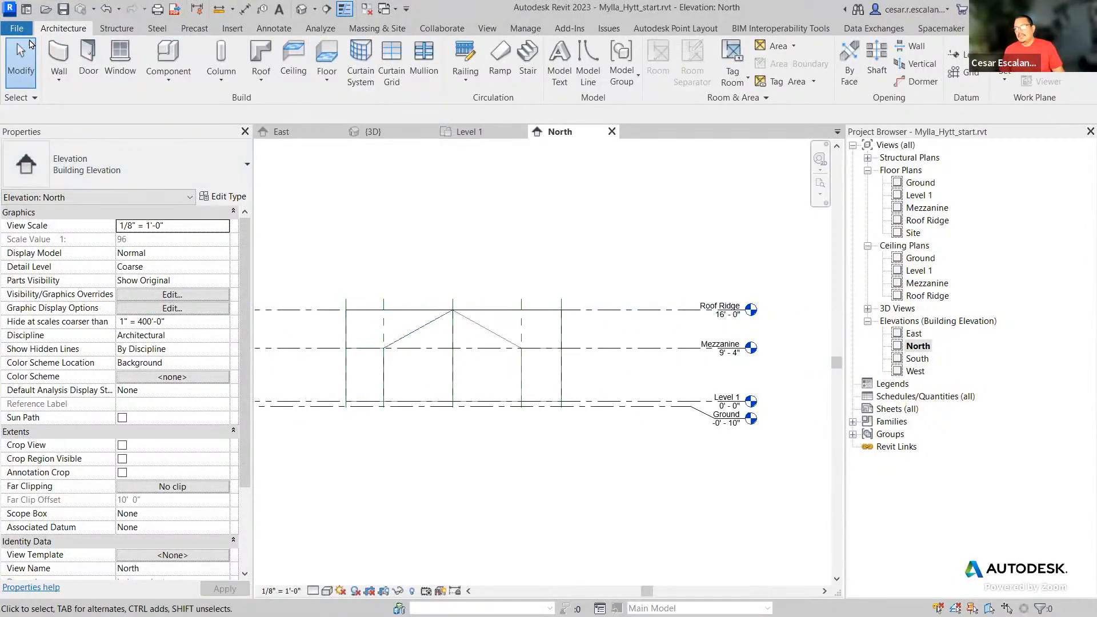
click(17, 28)
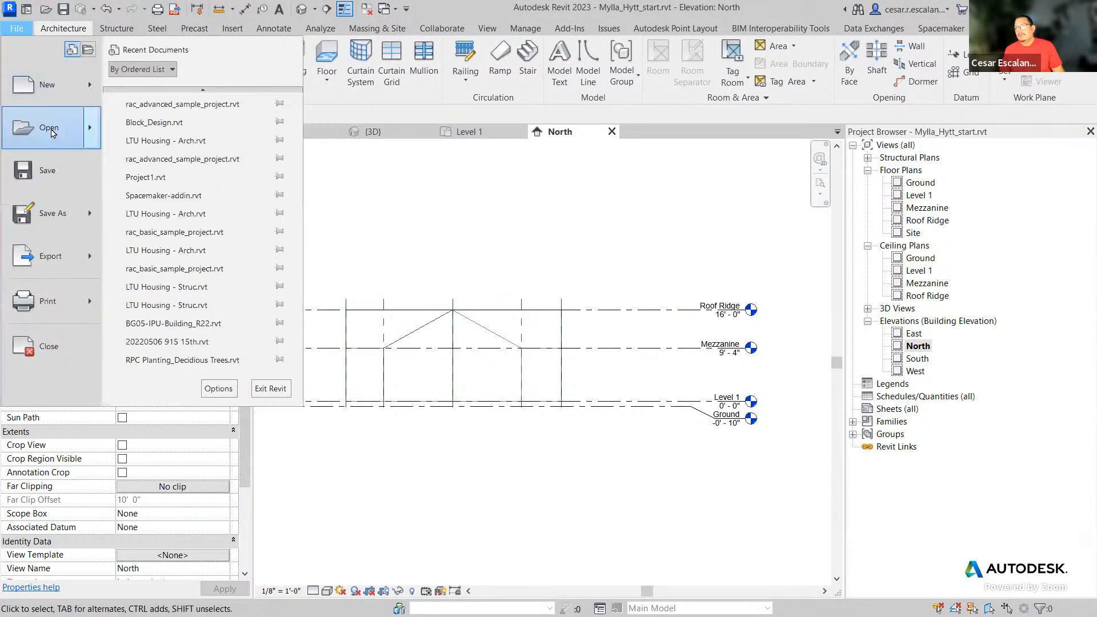
click(44, 182)
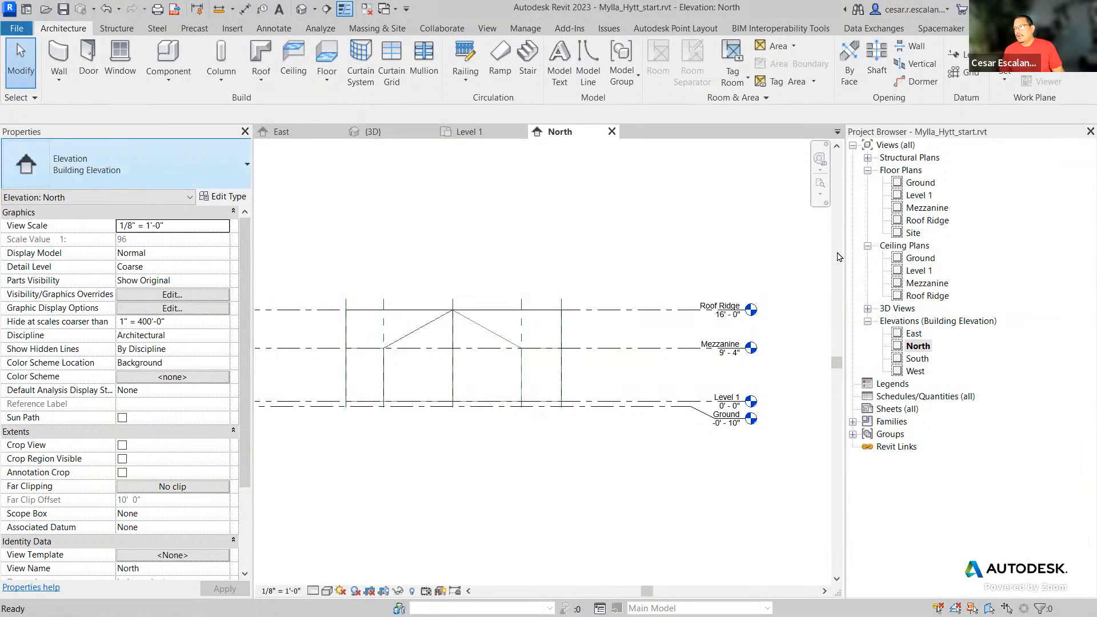
- Open the Level 1 floor plan and examine the mass edges and wall corners against the underlying building plan image
double_click(930, 197)
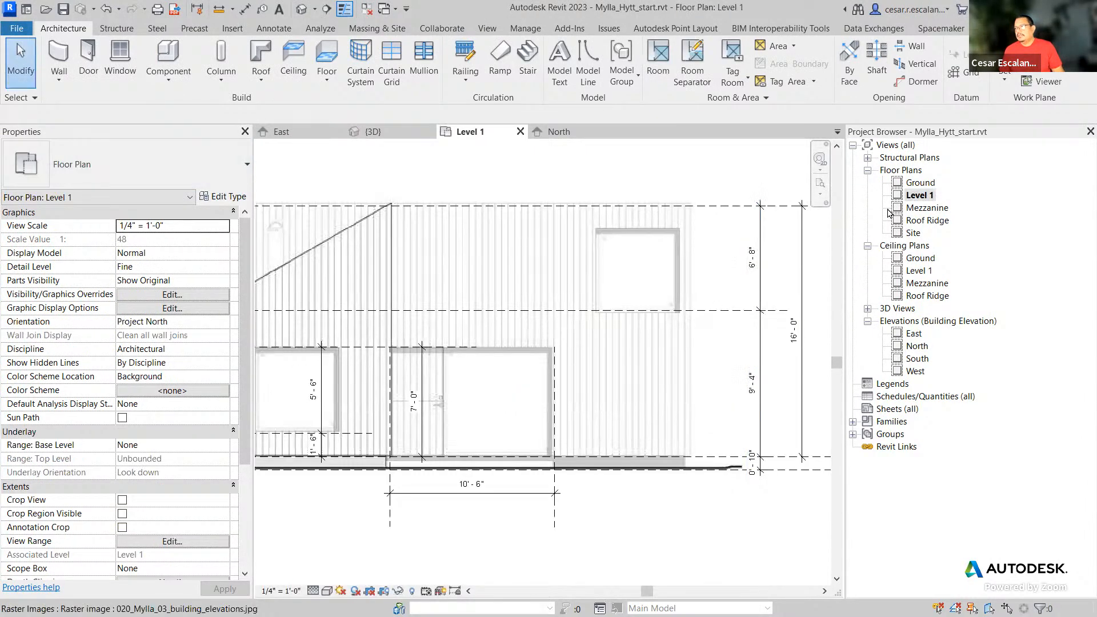
scroll(628, 378, down, 5)
scroll(520, 389, up, 8)
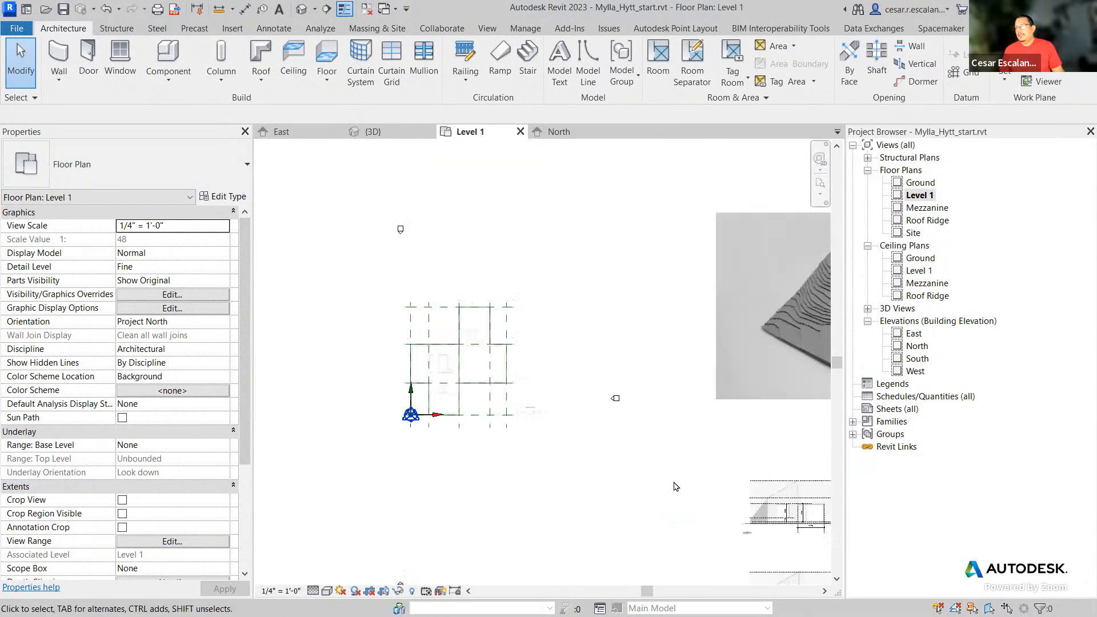
middle_drag(420, 295, 683, 257)
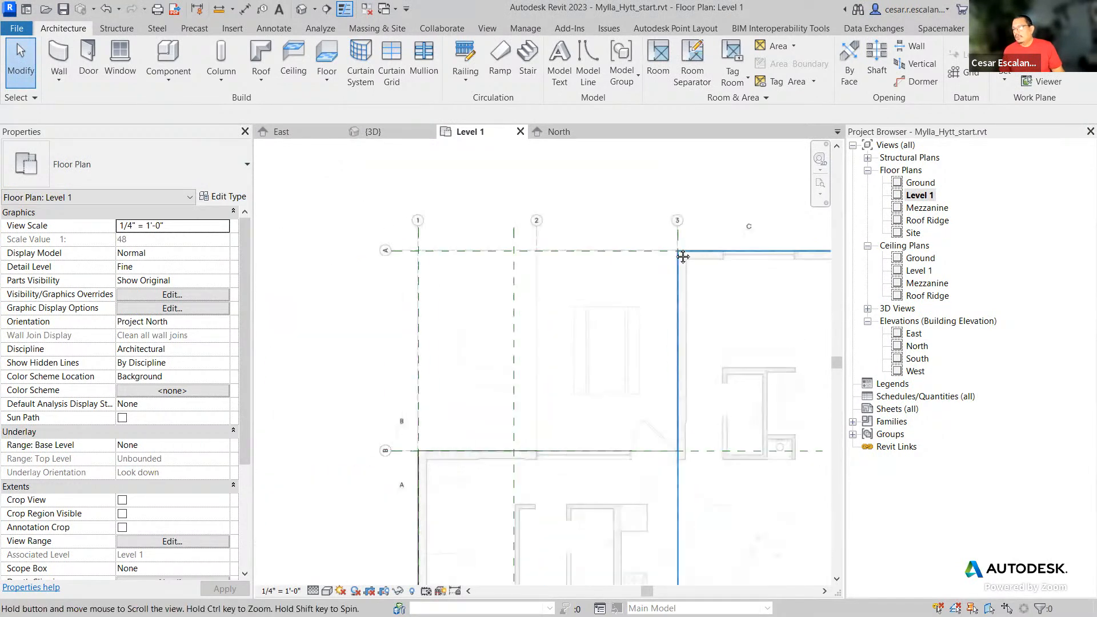
middle_drag(474, 278, 386, 292)
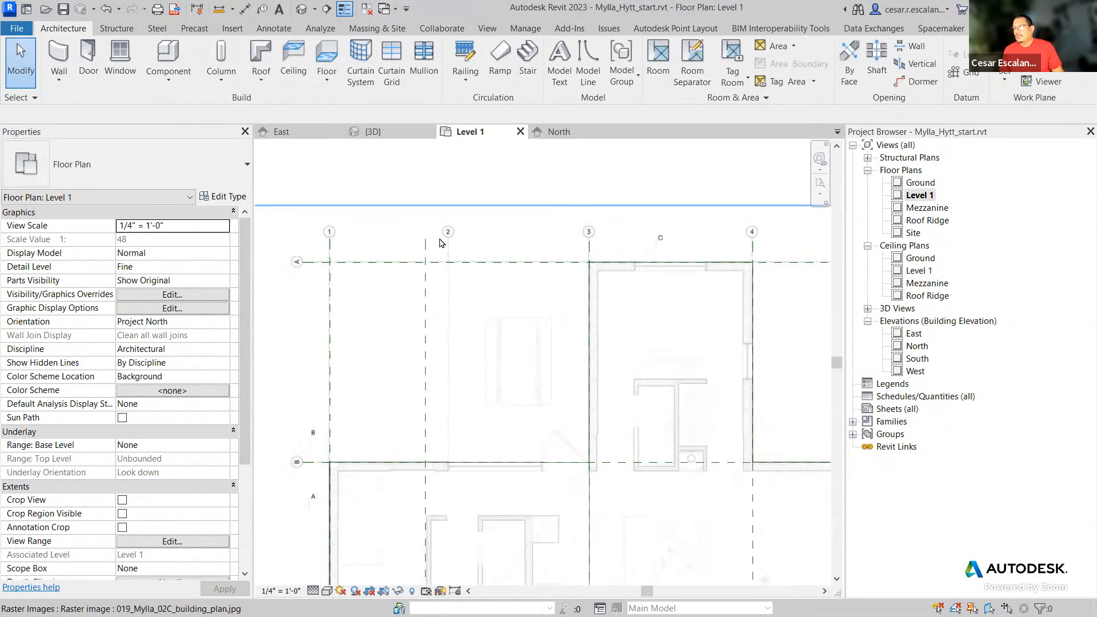
middle_drag(823, 253, 816, 195)
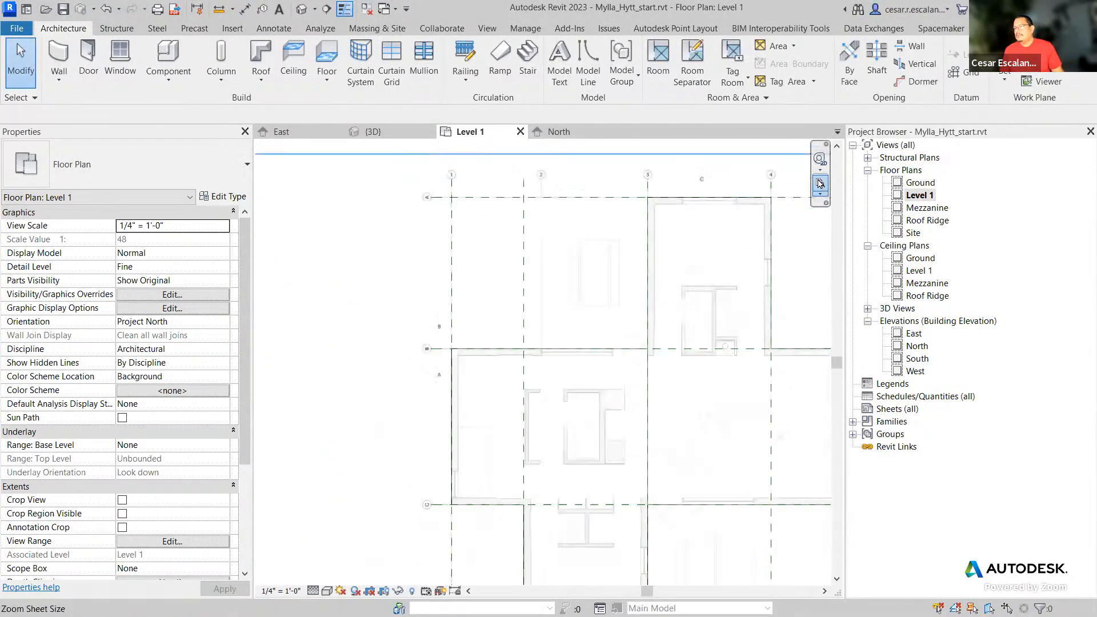
scroll(821, 182, down, 2)
middle_drag(473, 453, 278, 428)
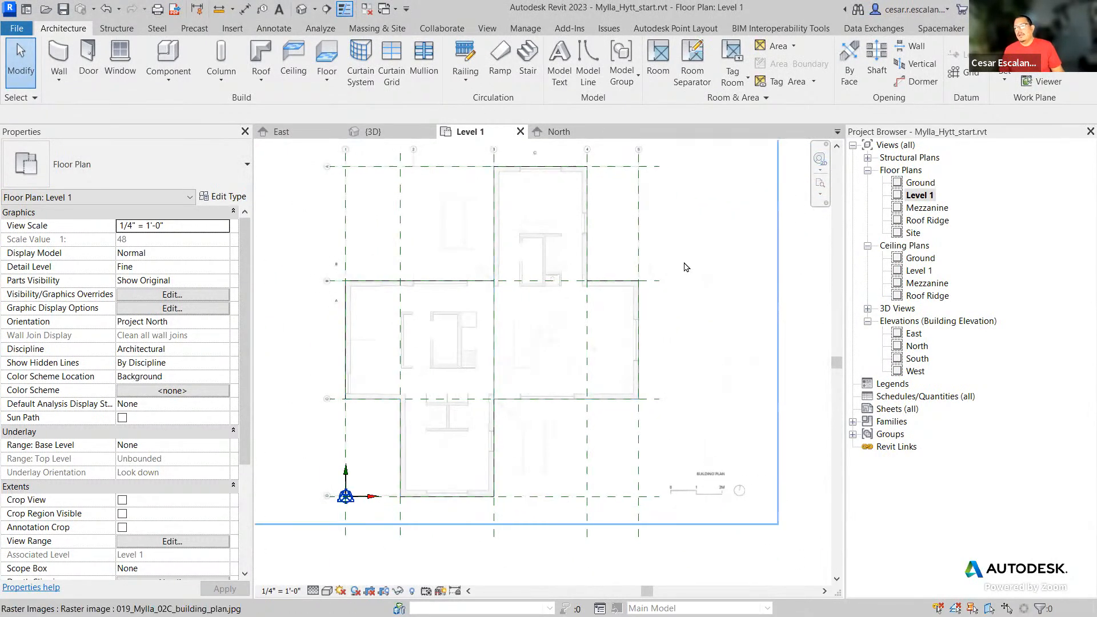
scroll(328, 282, up, 8)
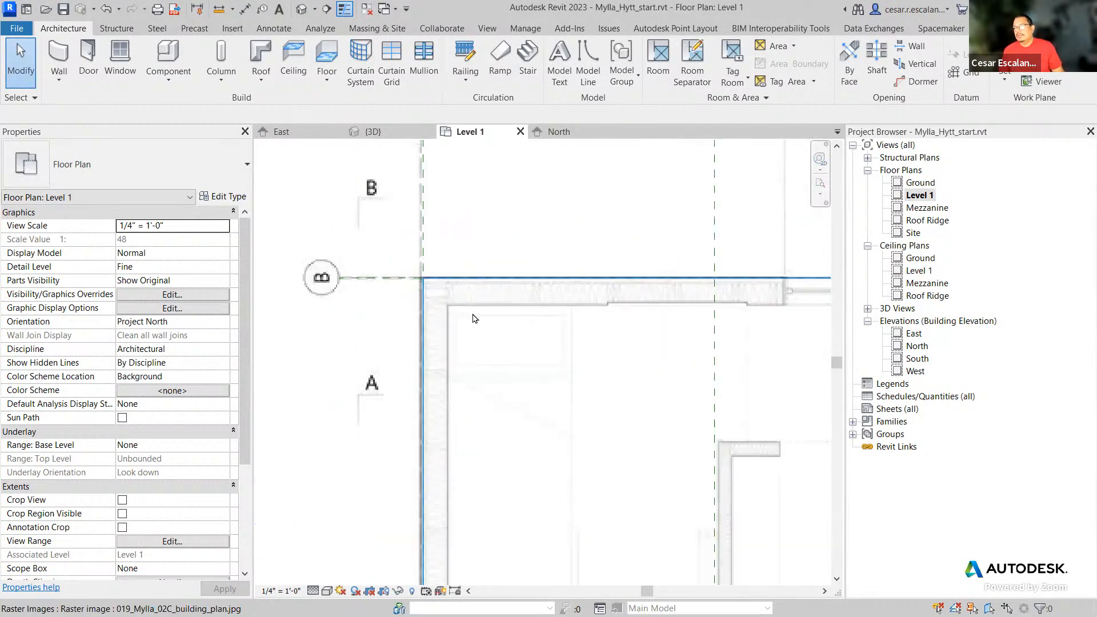
scroll(457, 302, down, 7)
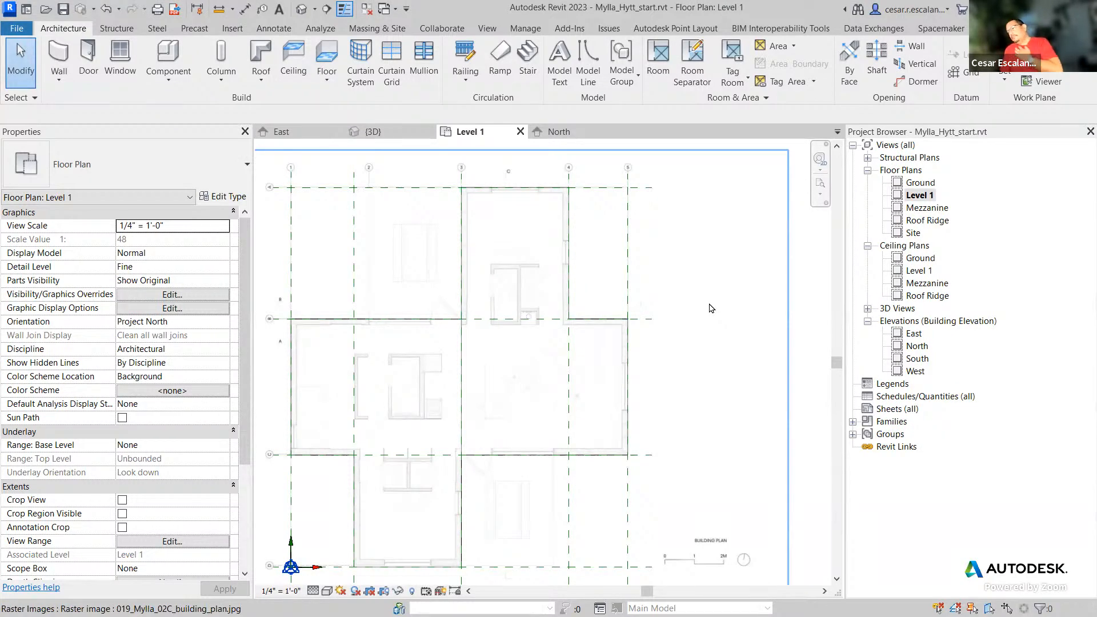
scroll(621, 325, up, 8)
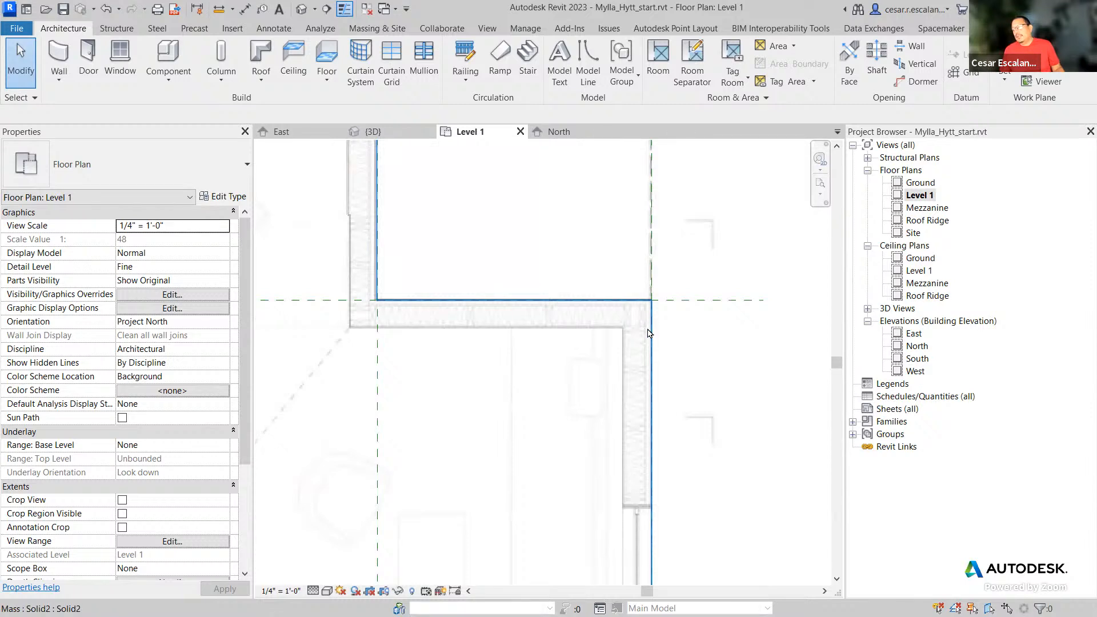
- Show the whole cabin layout in the Level 1 floor plan and save the project
scroll(635, 357, down, 10)
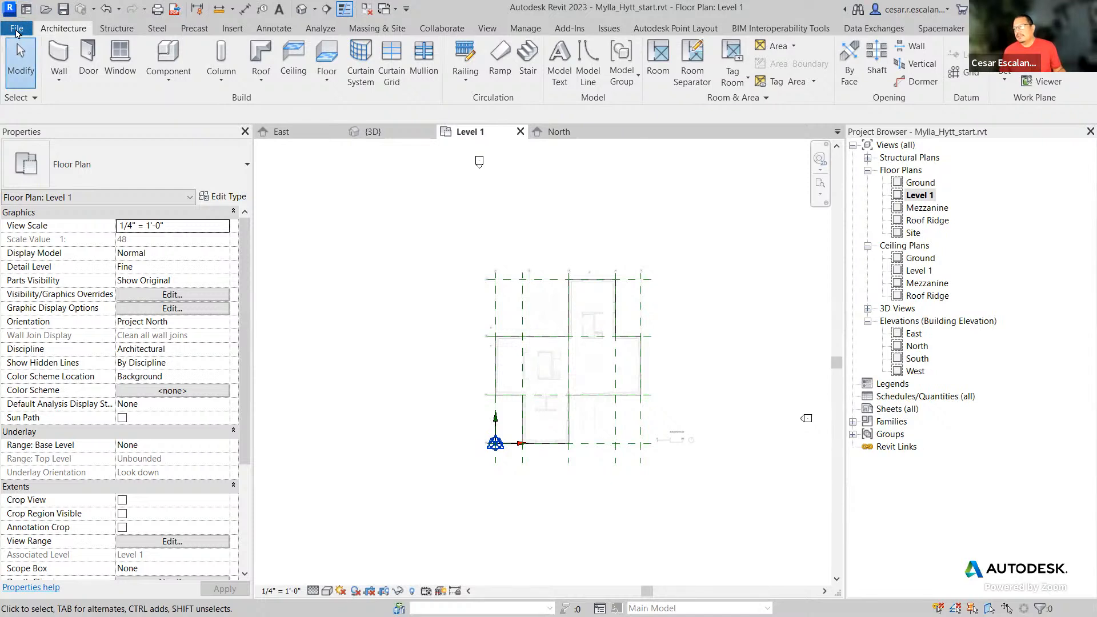
click(16, 30)
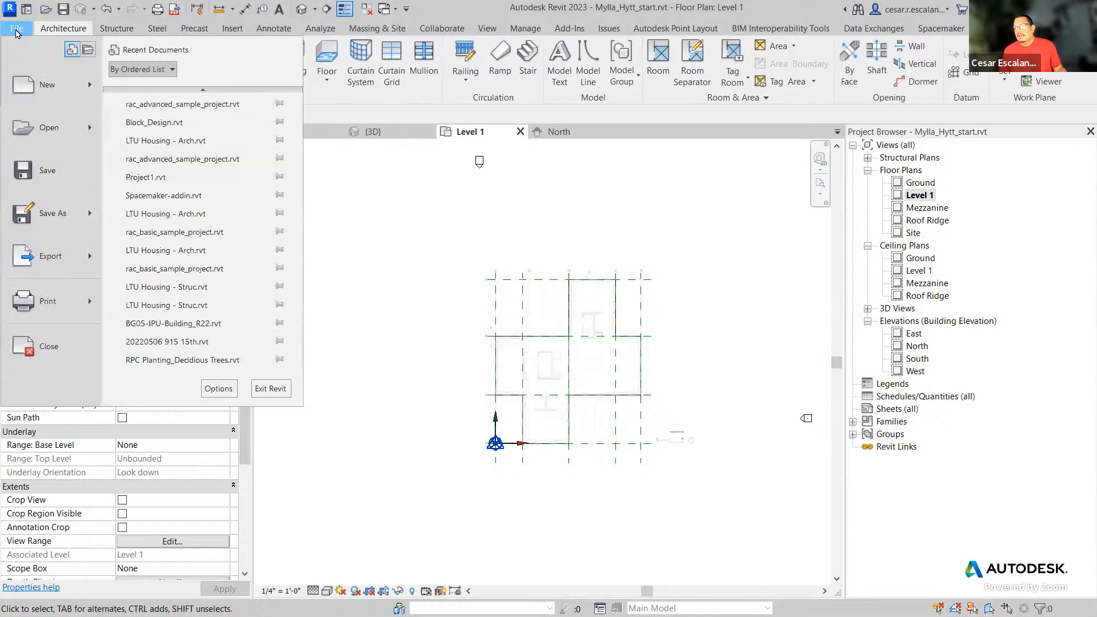
click(51, 172)
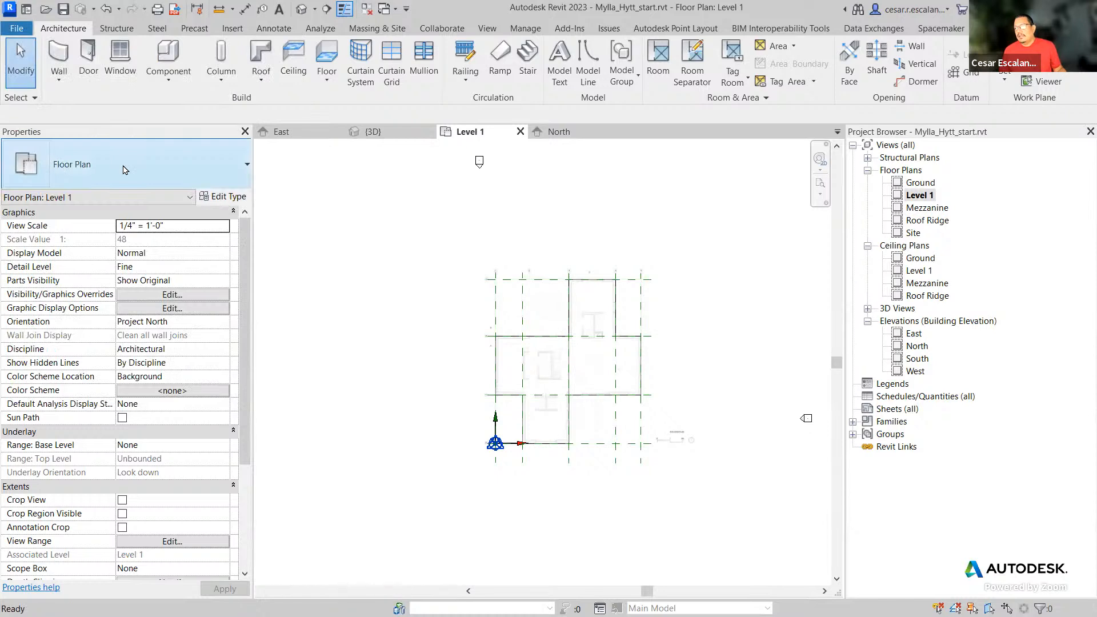